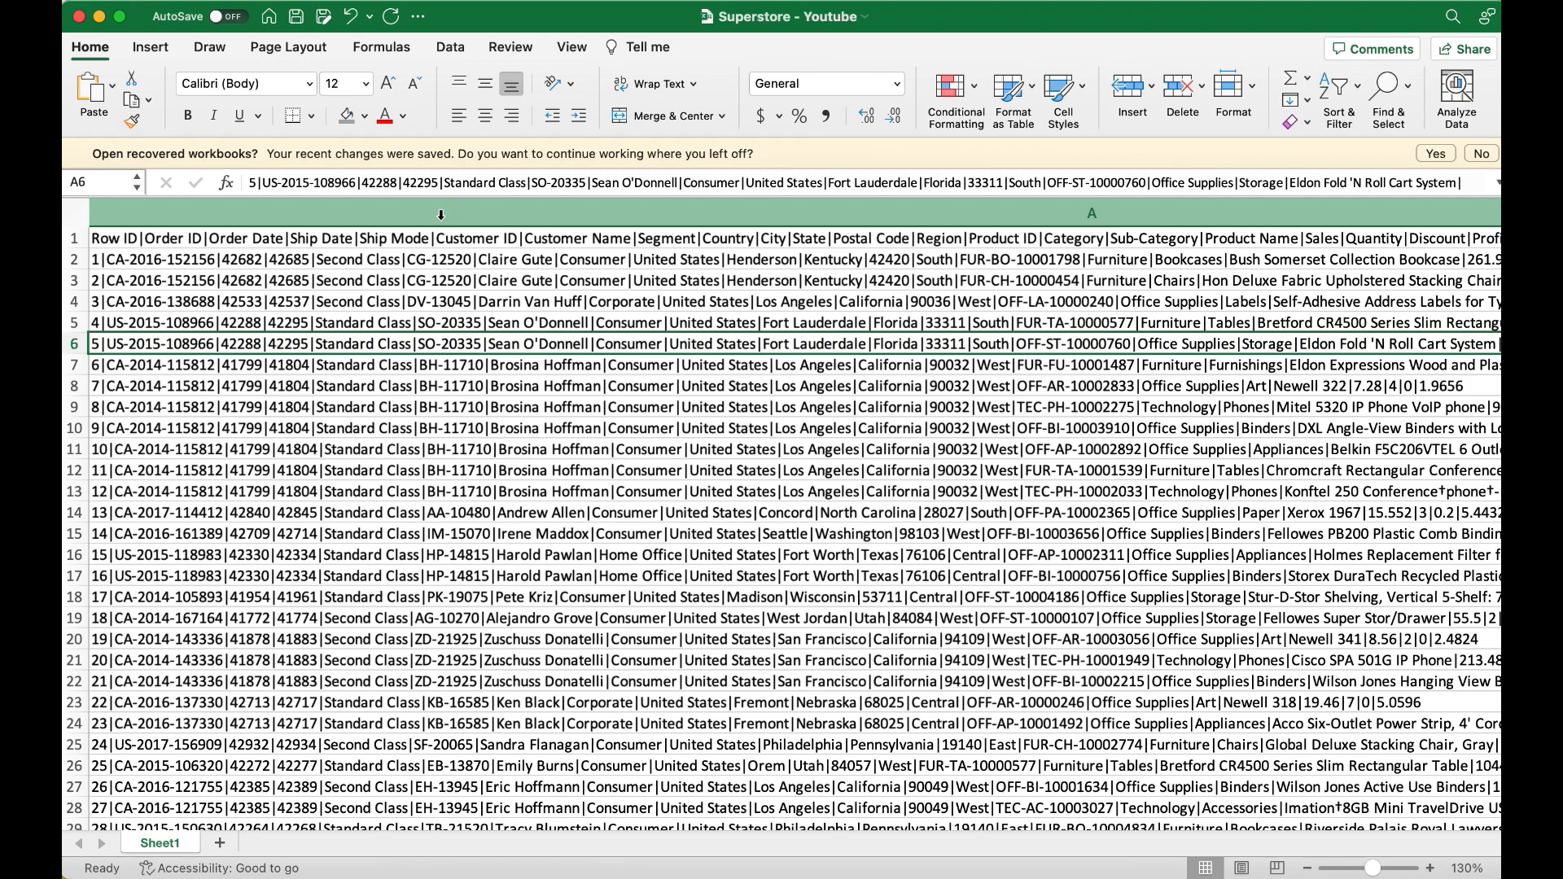
# Begin a Text to Columns conversion of column A as delimited data and clear the custom delimiter
pyautogui.click(736, 215)
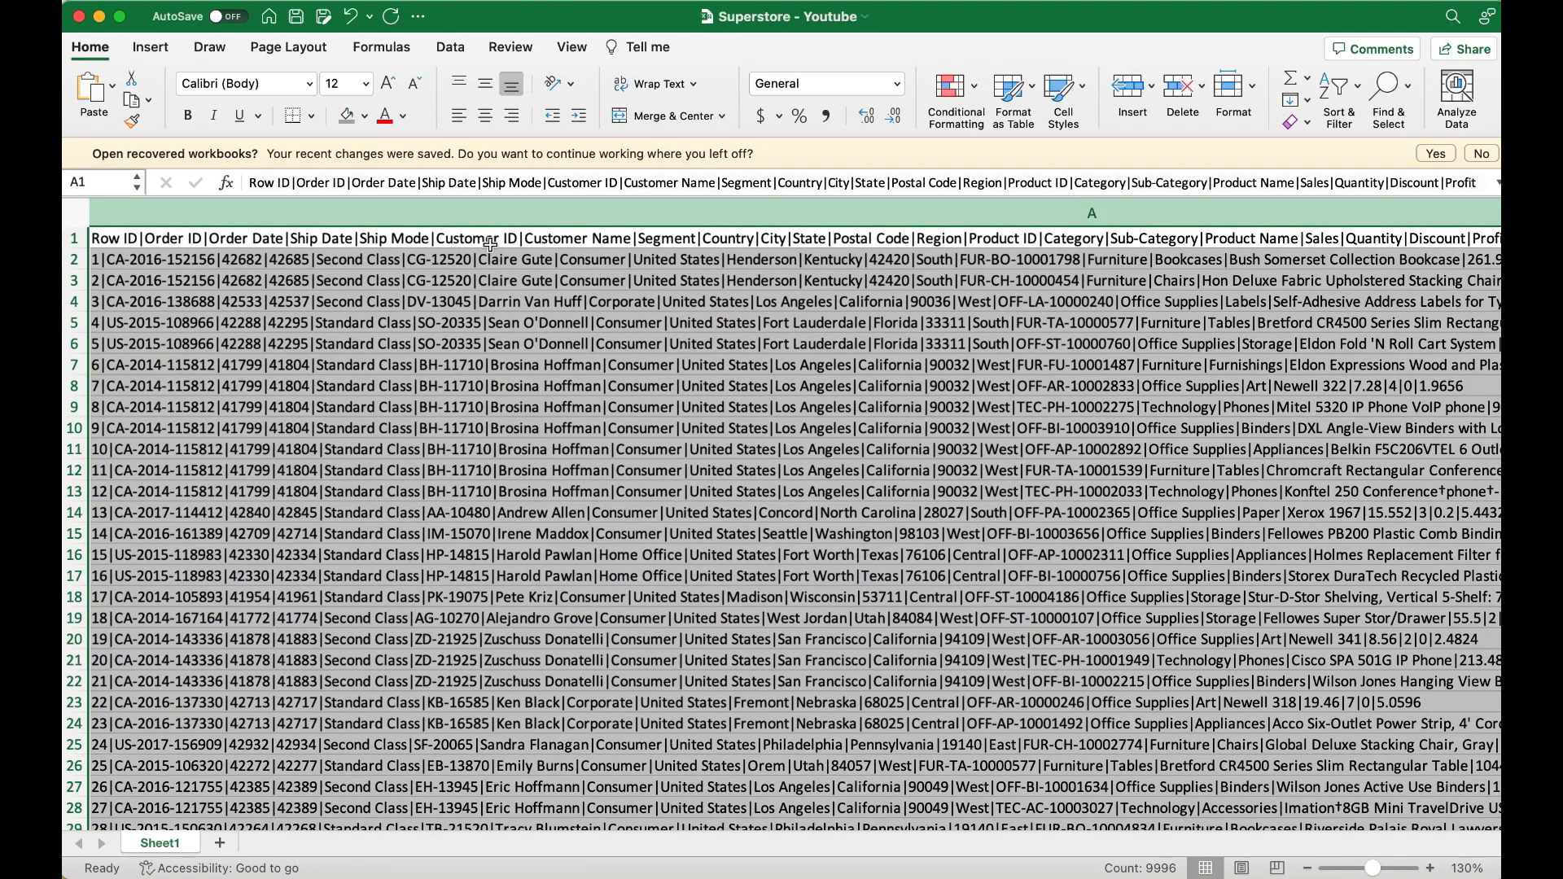
pyautogui.click(456, 54)
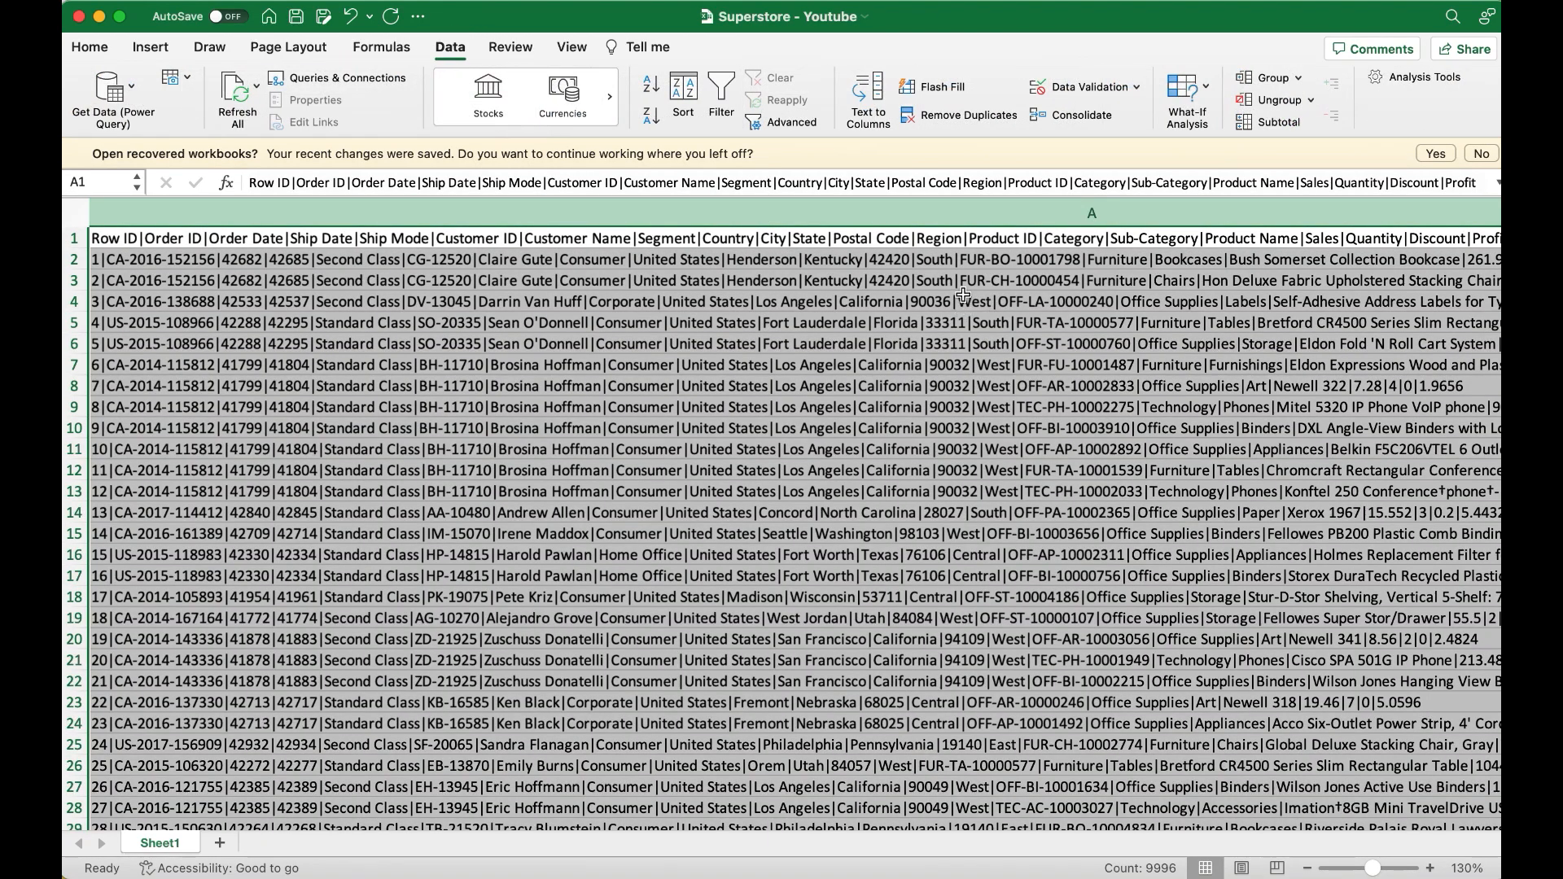
pyautogui.click(866, 100)
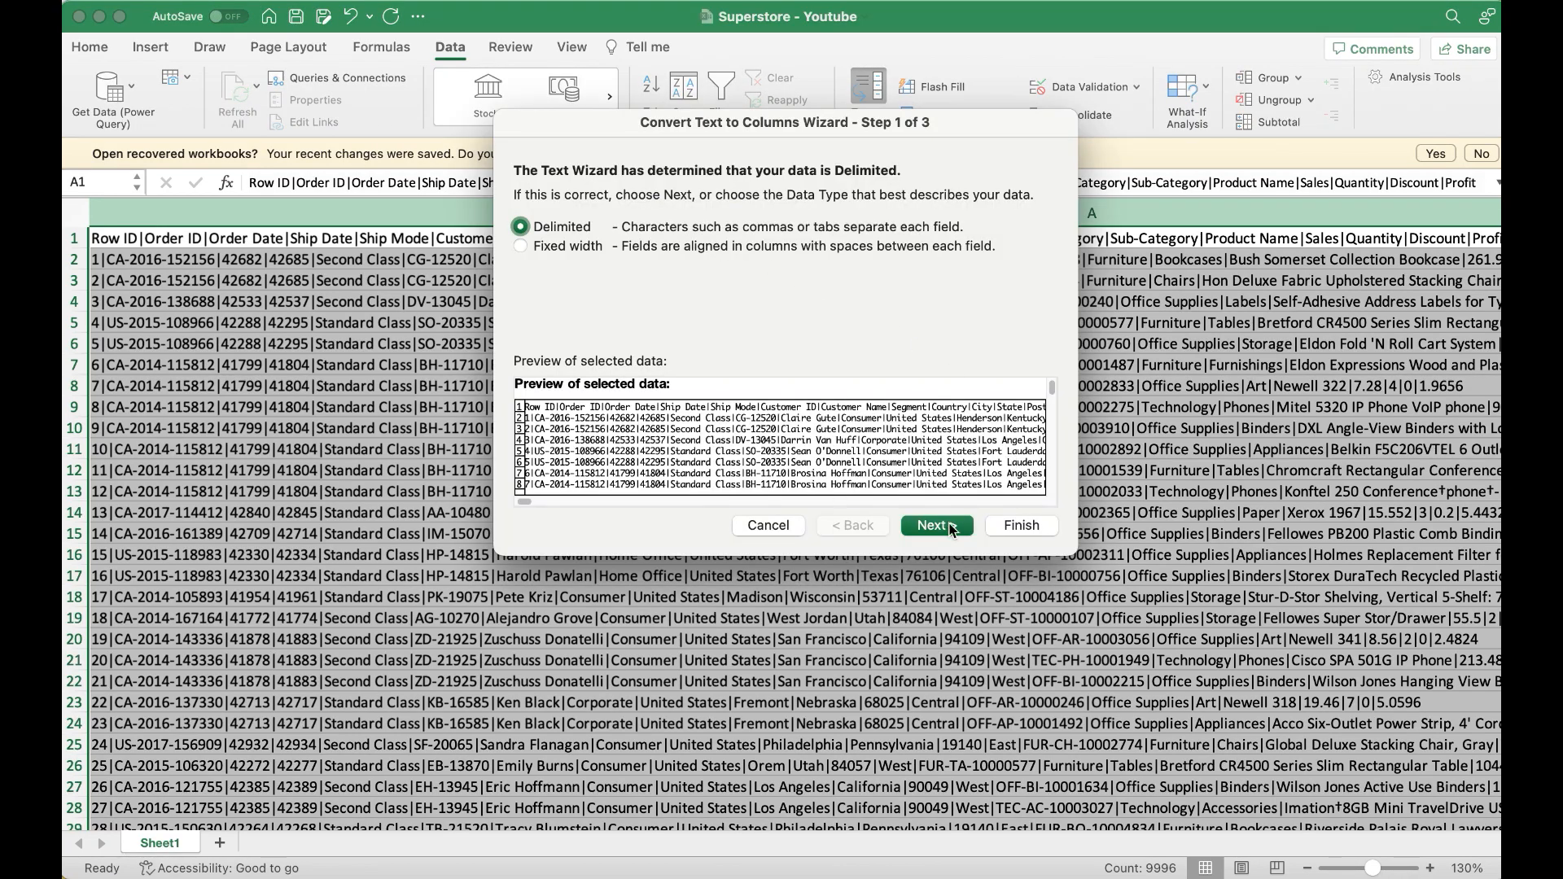
pyautogui.click(949, 528)
pyautogui.click(587, 323)
pyautogui.press('BackSpace')
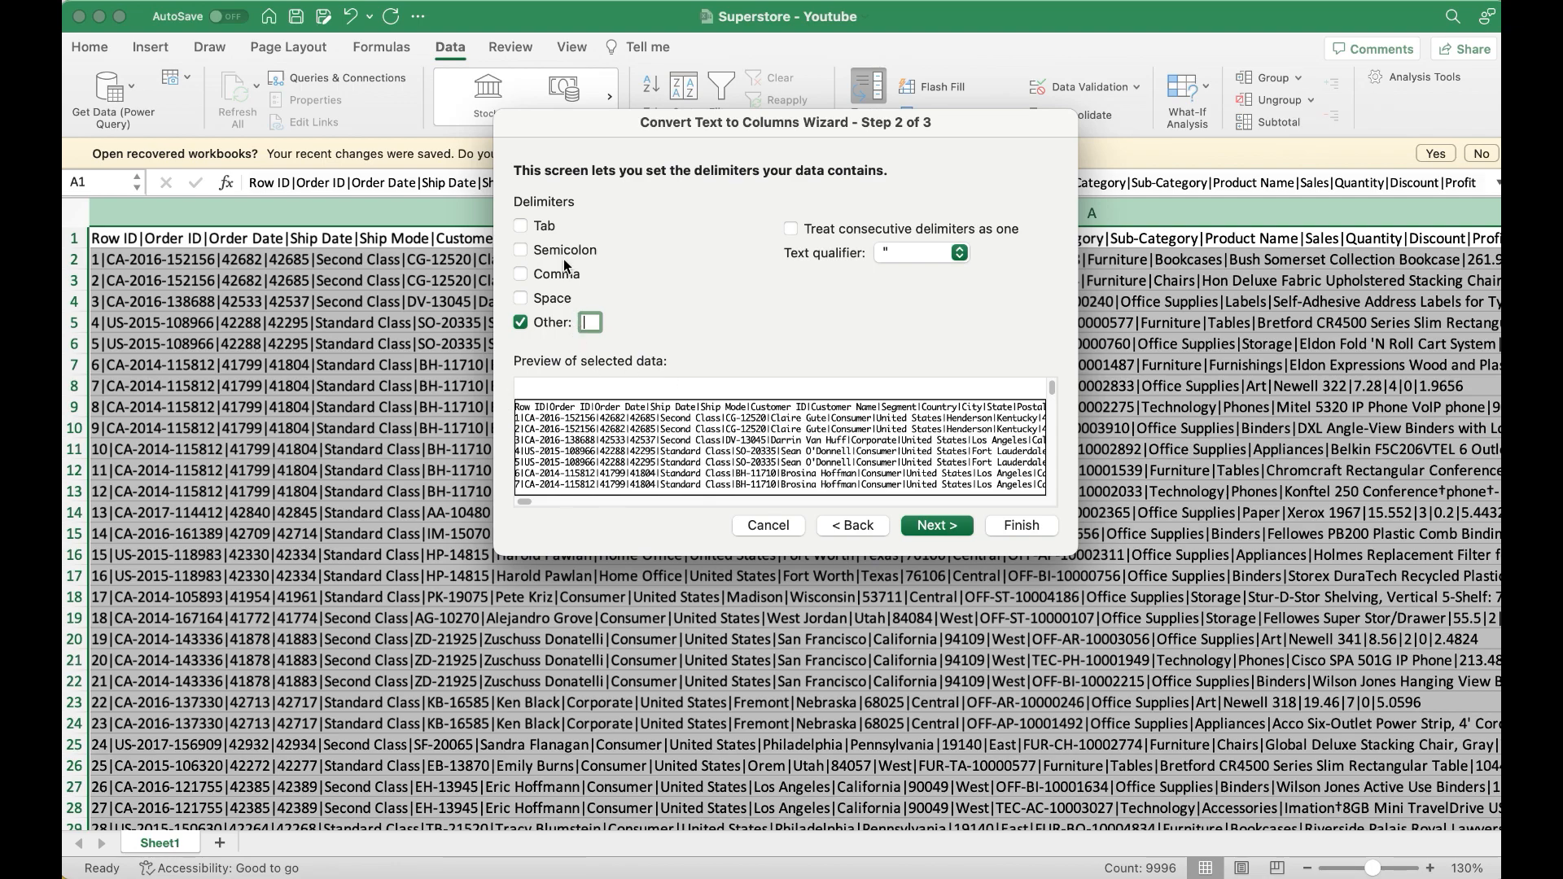
# Try the Tab, Semicolon and Comma delimiters in the conversion preview, and turn all three off again
pyautogui.click(520, 225)
pyautogui.click(521, 250)
pyautogui.click(521, 274)
pyautogui.click(520, 226)
pyautogui.click(520, 249)
pyautogui.click(518, 273)
# Set the pipe character "|" as the custom delimiter and finish splitting column A into separate columns
pyautogui.click(521, 323)
pyautogui.write('|')
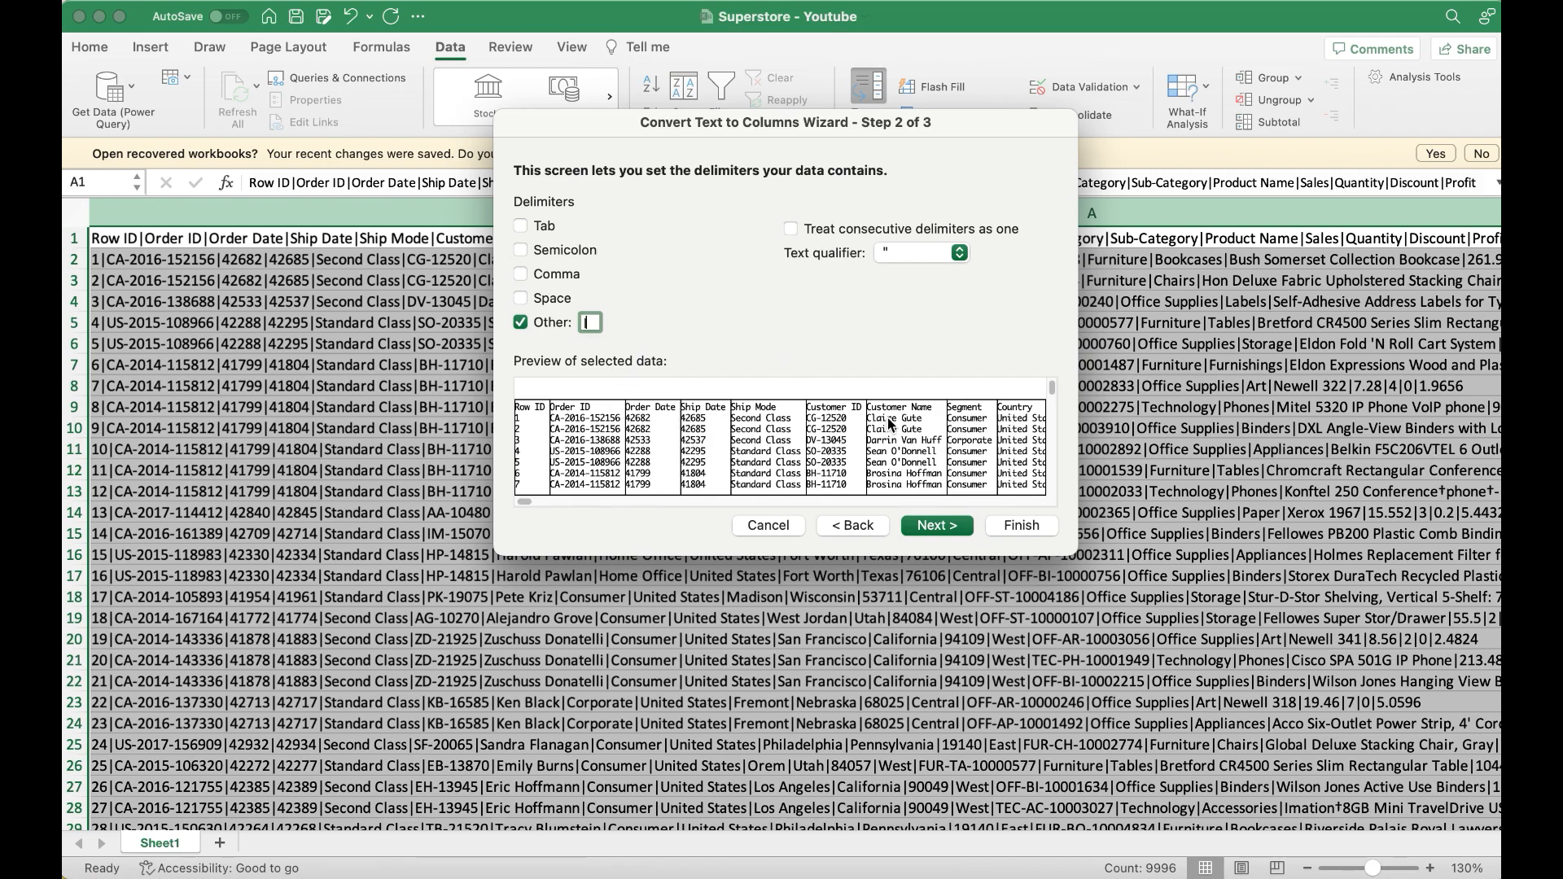
pyautogui.moveTo(523, 501)
pyautogui.mouseDown()
pyautogui.moveTo(1026, 509)
pyautogui.moveTo(506, 510)
pyautogui.mouseUp()
pyautogui.click(938, 525)
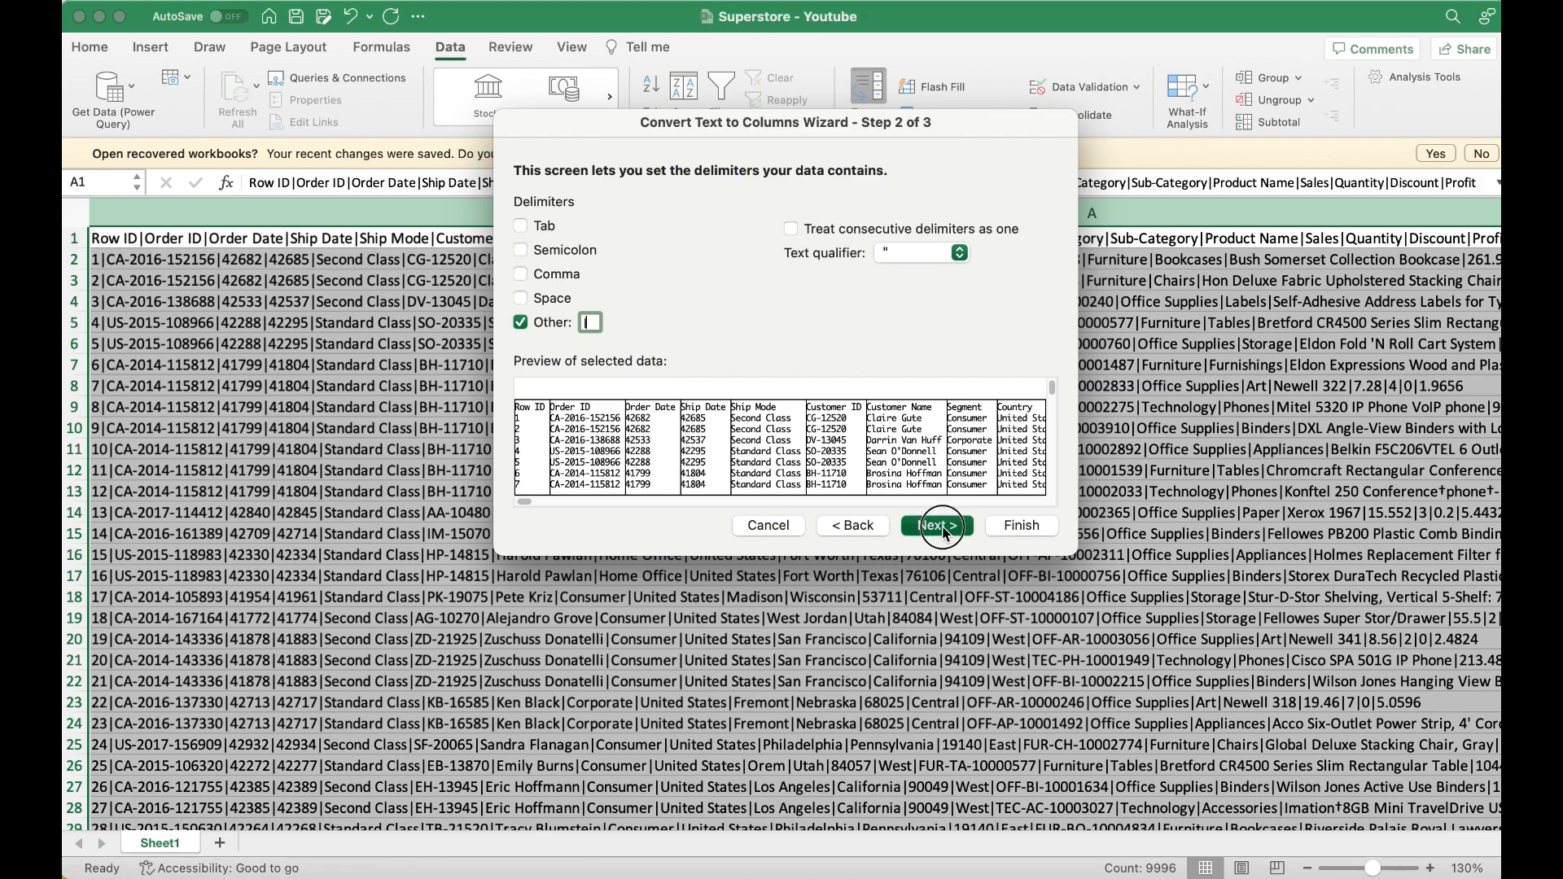
pyautogui.click(1021, 526)
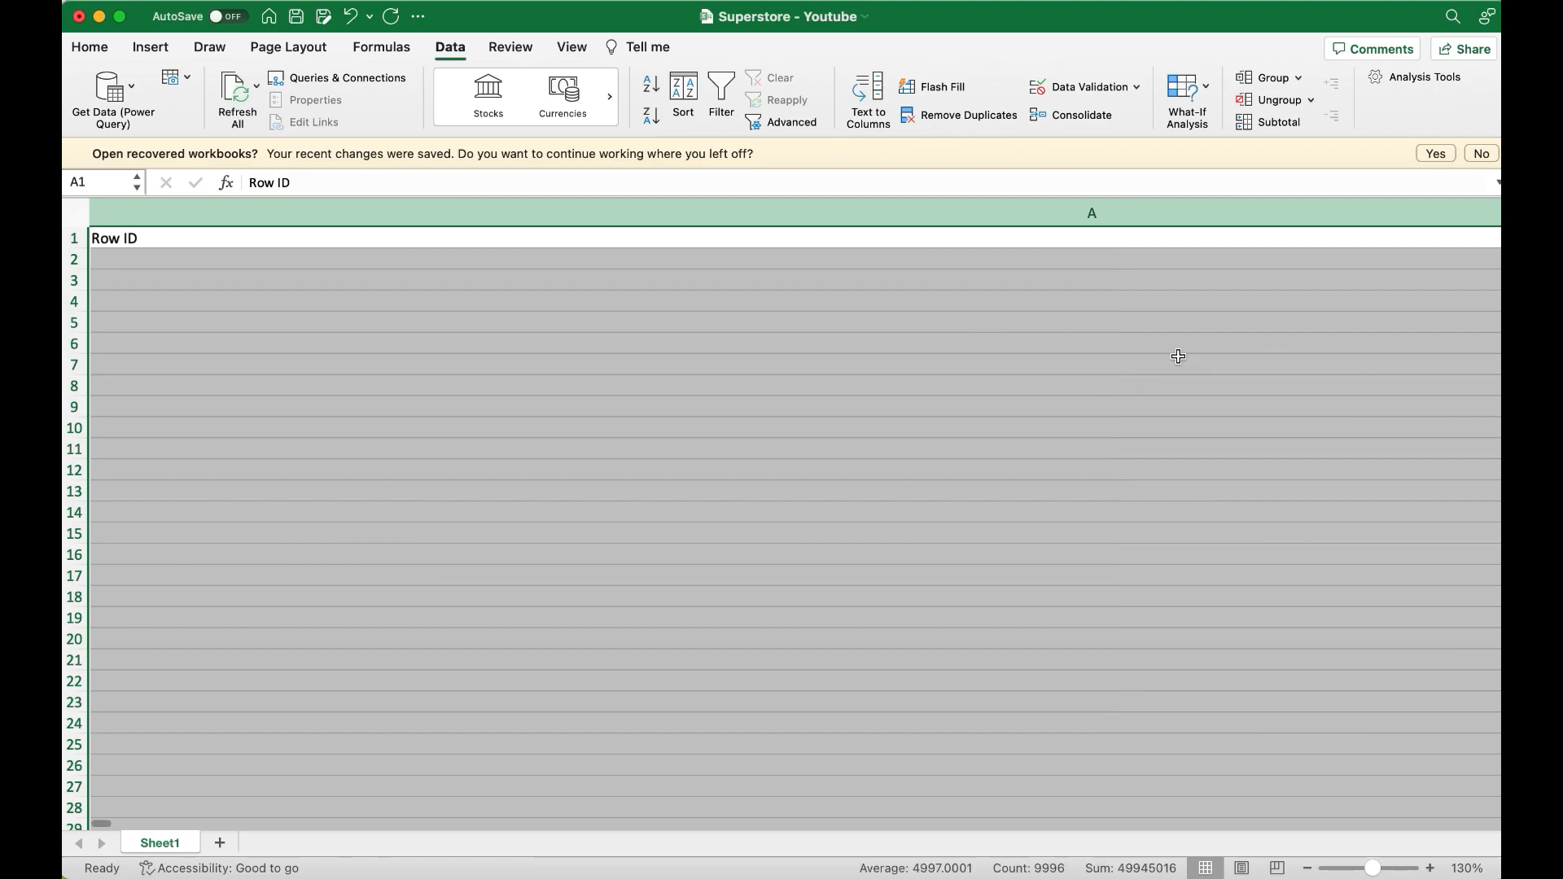
pyautogui.click(1076, 539)
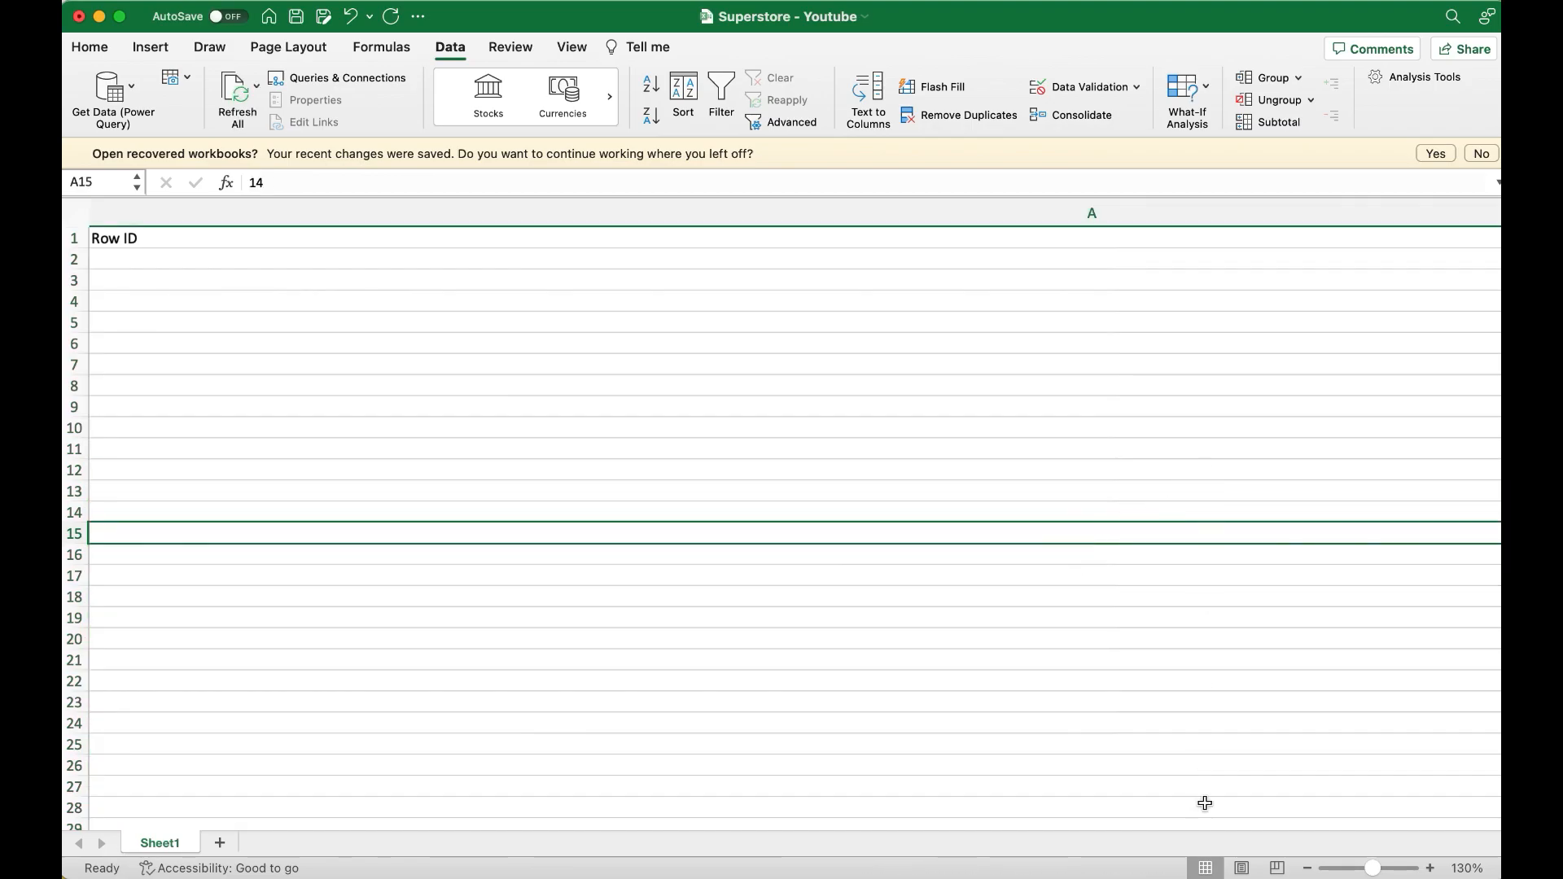
# Narrow the Row ID column to about the standard column width and autofit the Order ID column to its contents
pyautogui.click(1307, 868)
pyautogui.click(1307, 868)
pyautogui.click(1307, 867)
pyautogui.click(1307, 867)
pyautogui.moveTo(1470, 210); pyautogui.dragTo(242, 285)
pyautogui.moveTo(249, 205); pyautogui.dragTo(145, 196)
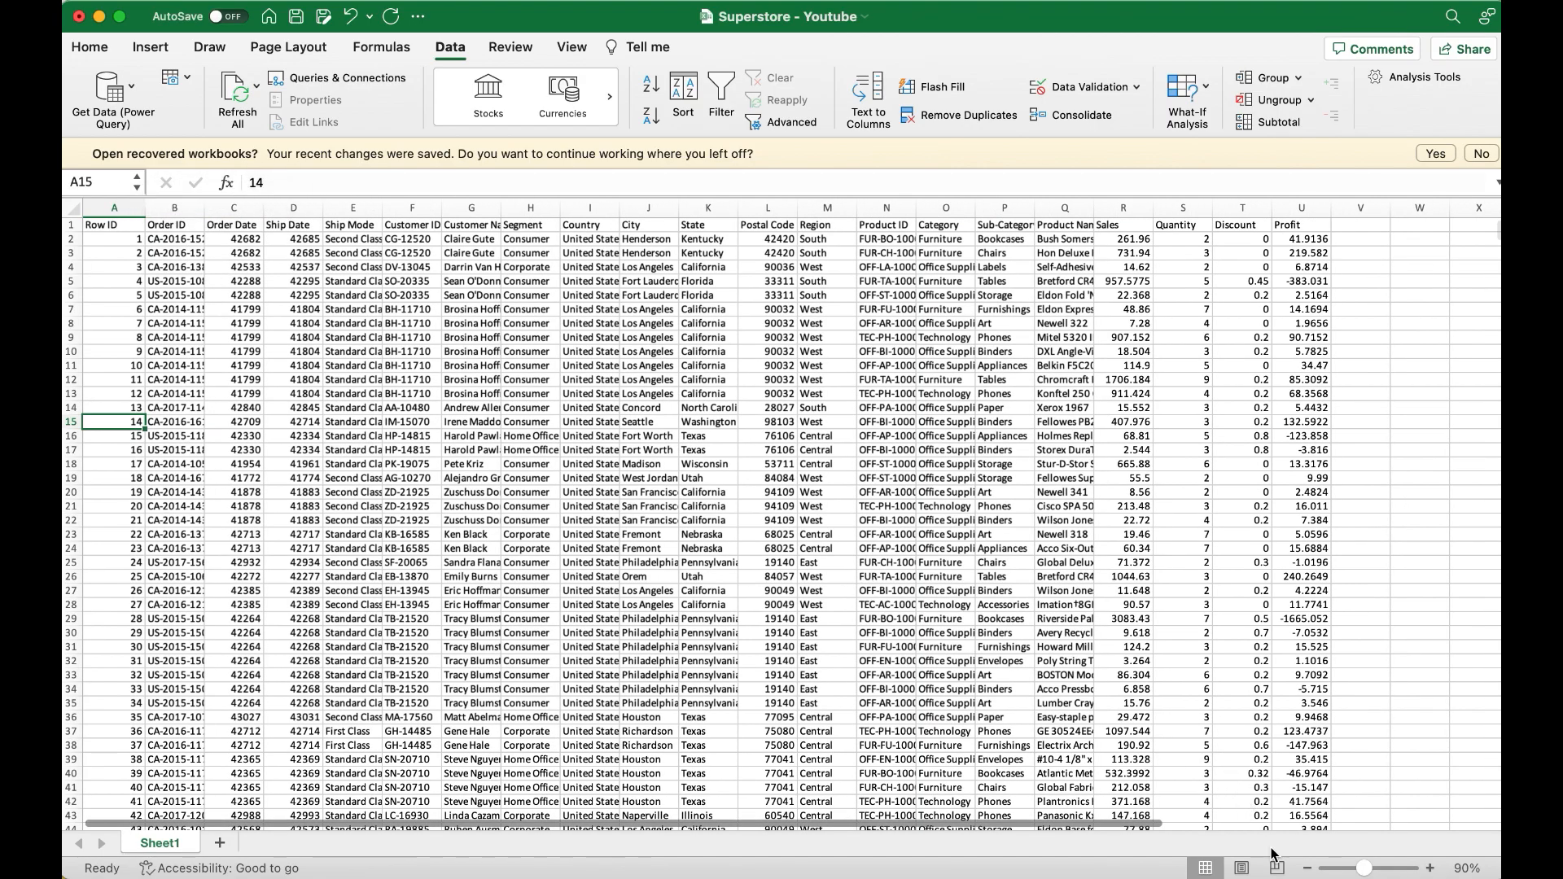
pyautogui.click(1430, 868)
pyautogui.click(1430, 868)
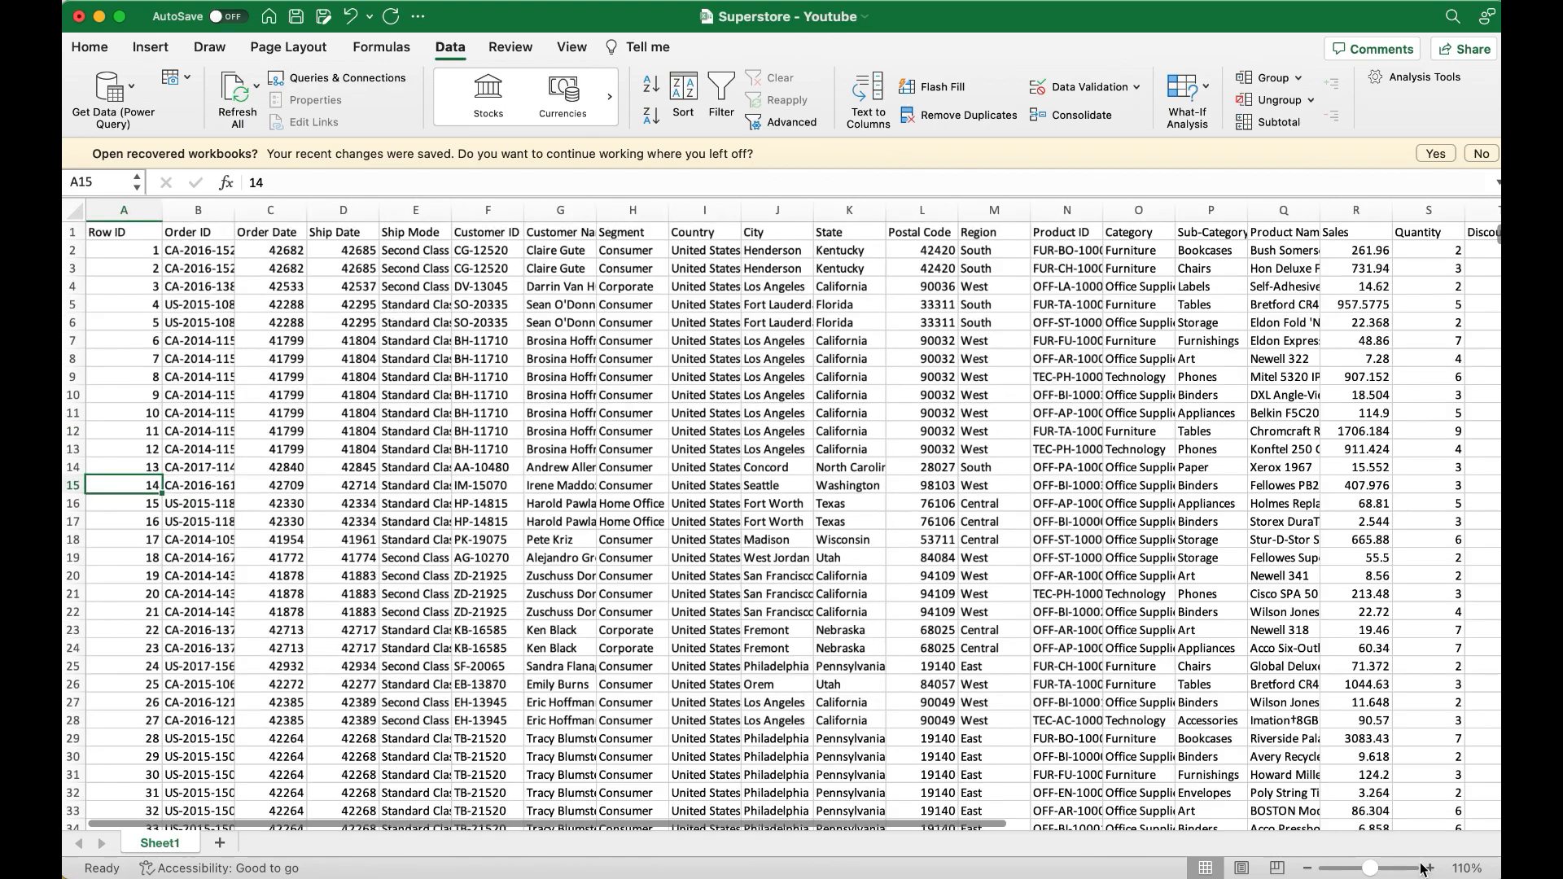
pyautogui.doubleClick(235, 210)
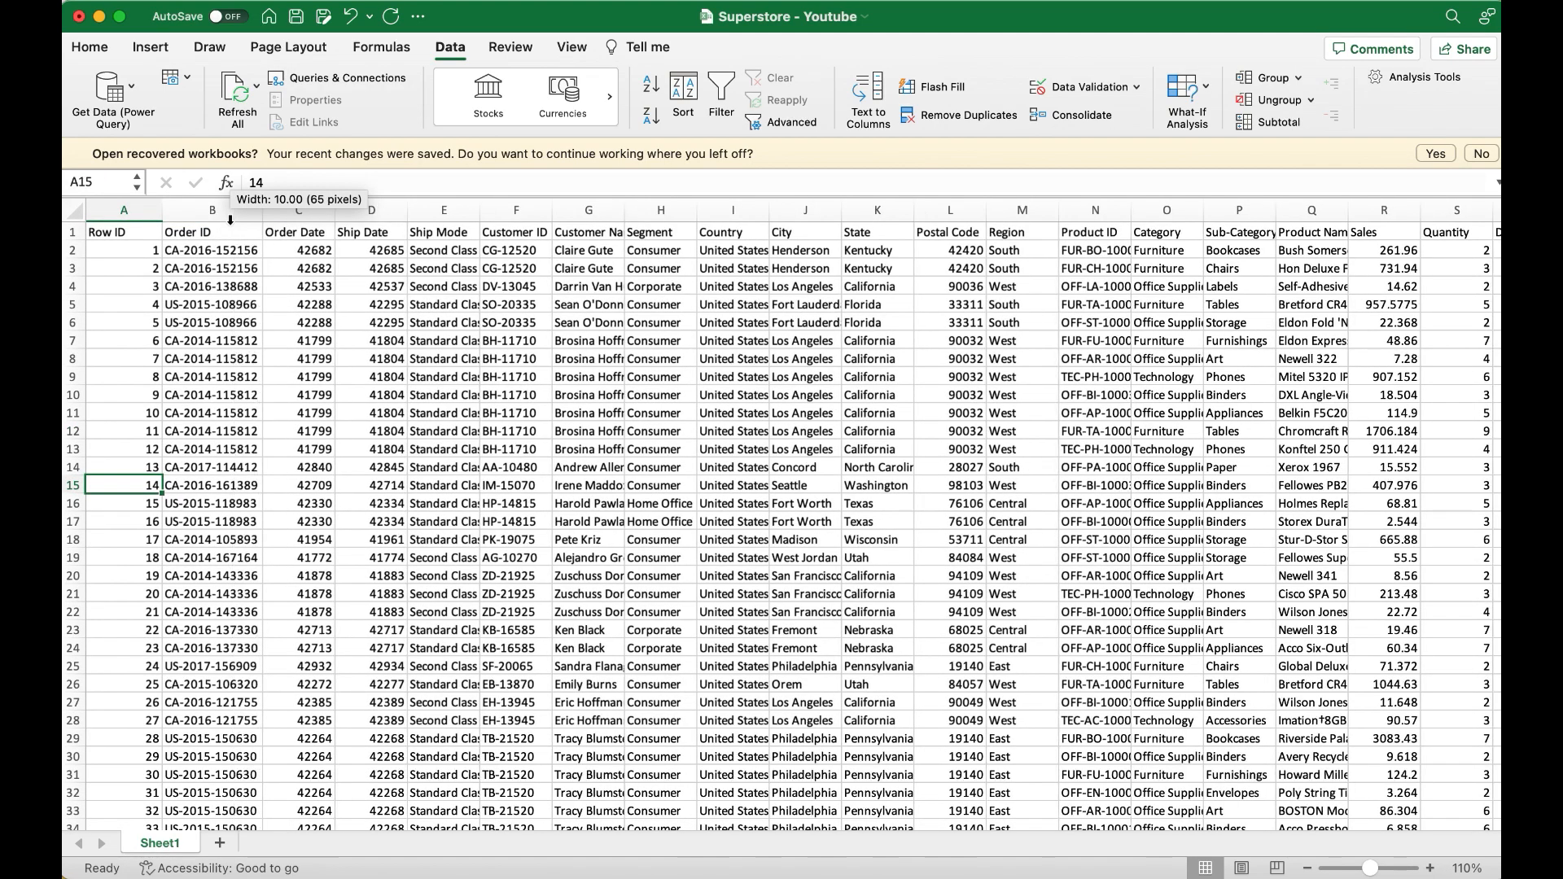
pyautogui.click(149, 236)
pyautogui.click(209, 236)
pyautogui.click(293, 240)
pyautogui.click(355, 235)
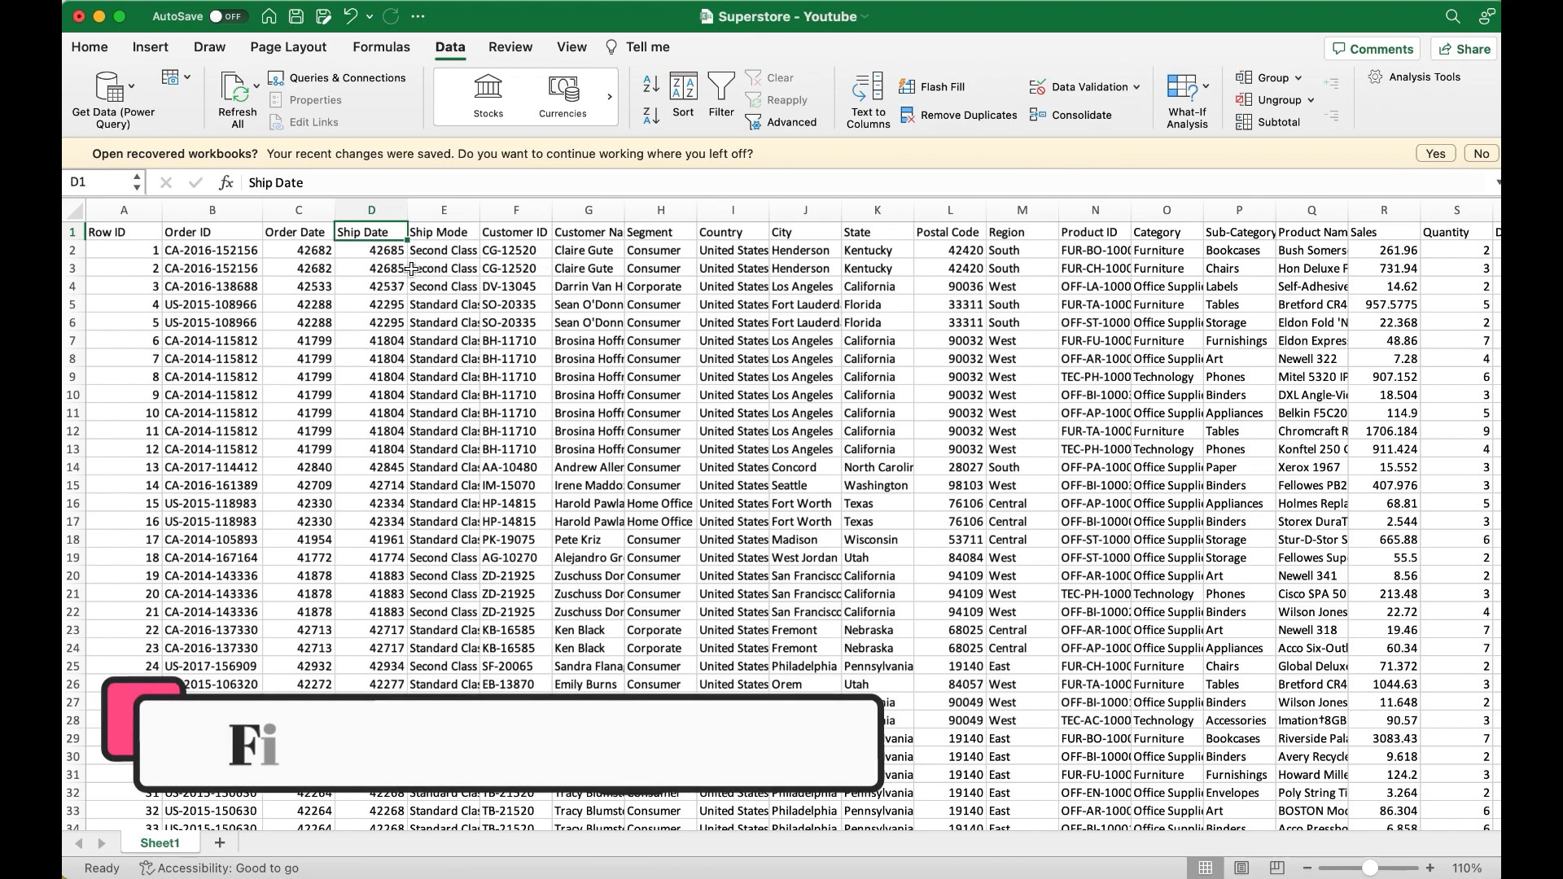
# Add filters to the header row of the whole sheet
pyautogui.click(70, 212)
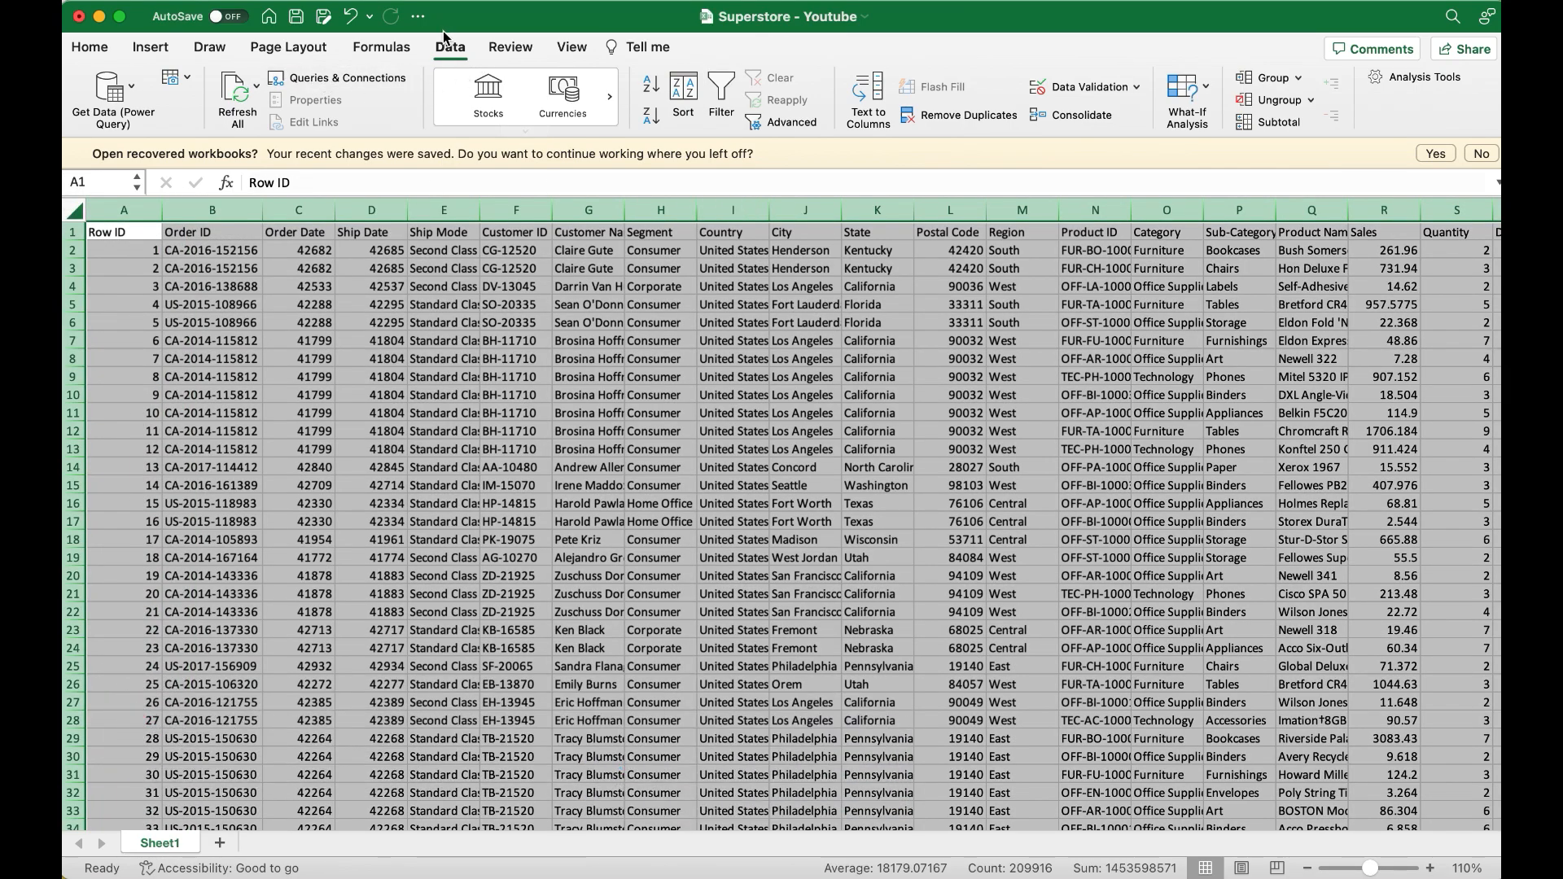
pyautogui.click(729, 95)
pyautogui.click(753, 345)
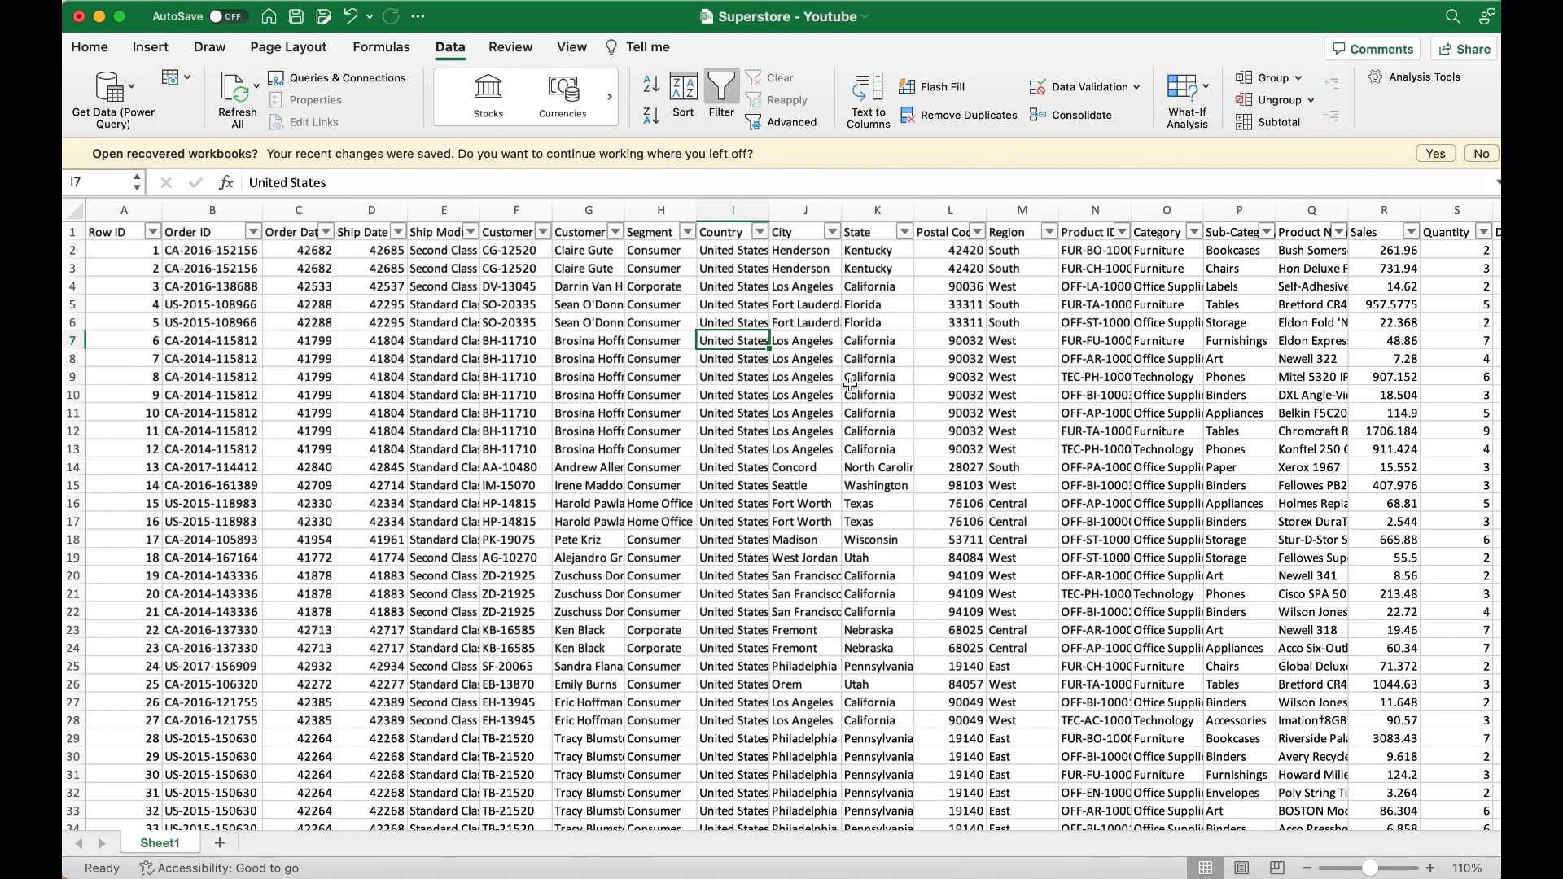
# Filter the Region column to Central only, and restore all regions
pyautogui.click(1049, 234)
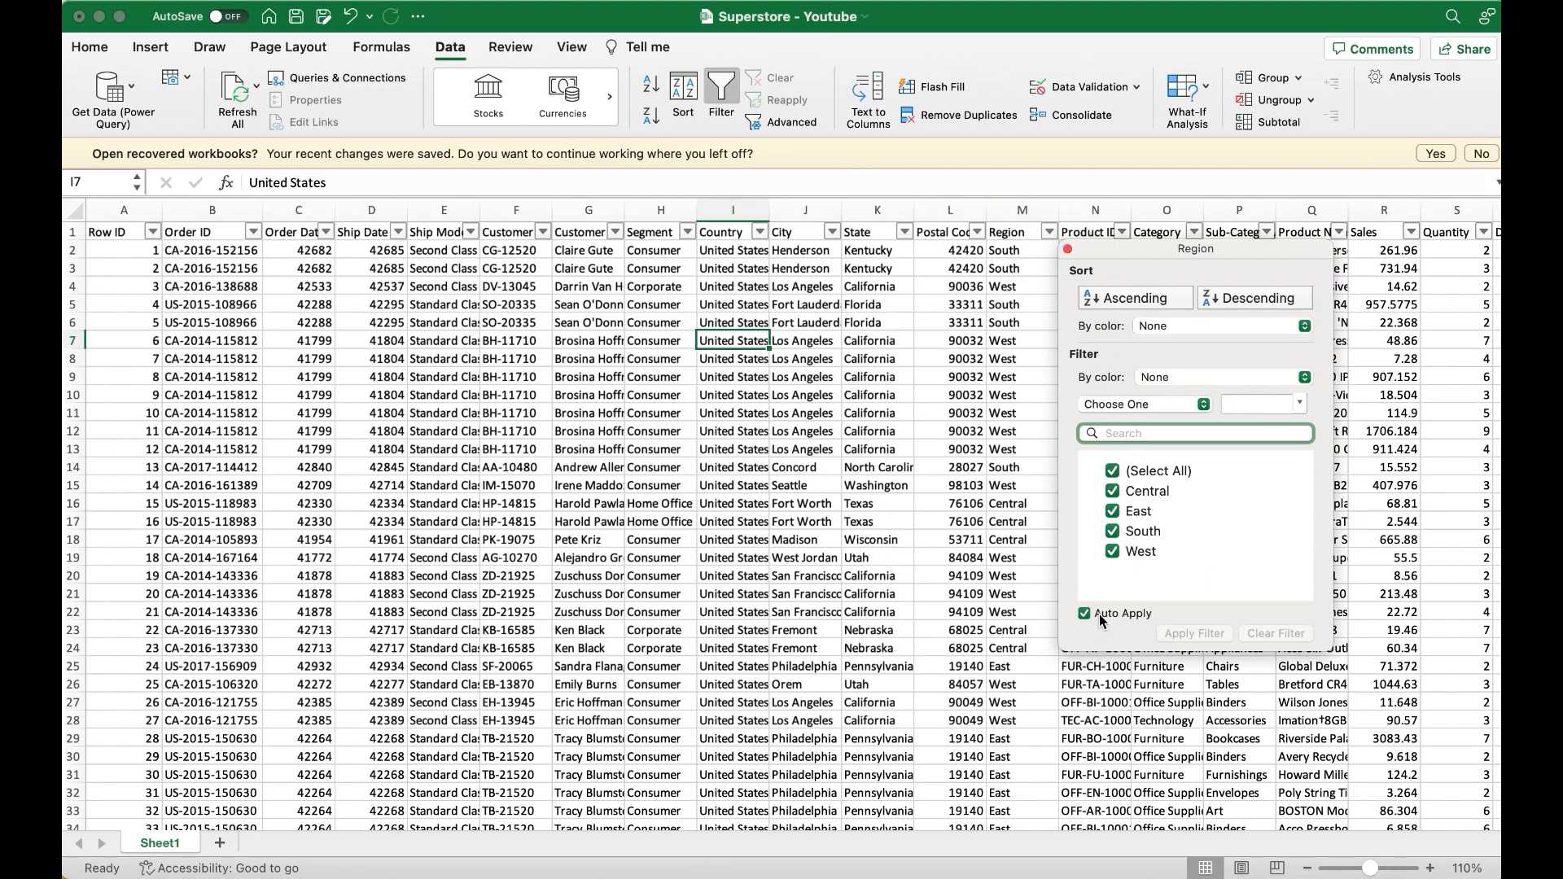
pyautogui.click(1114, 500)
pyautogui.click(1113, 479)
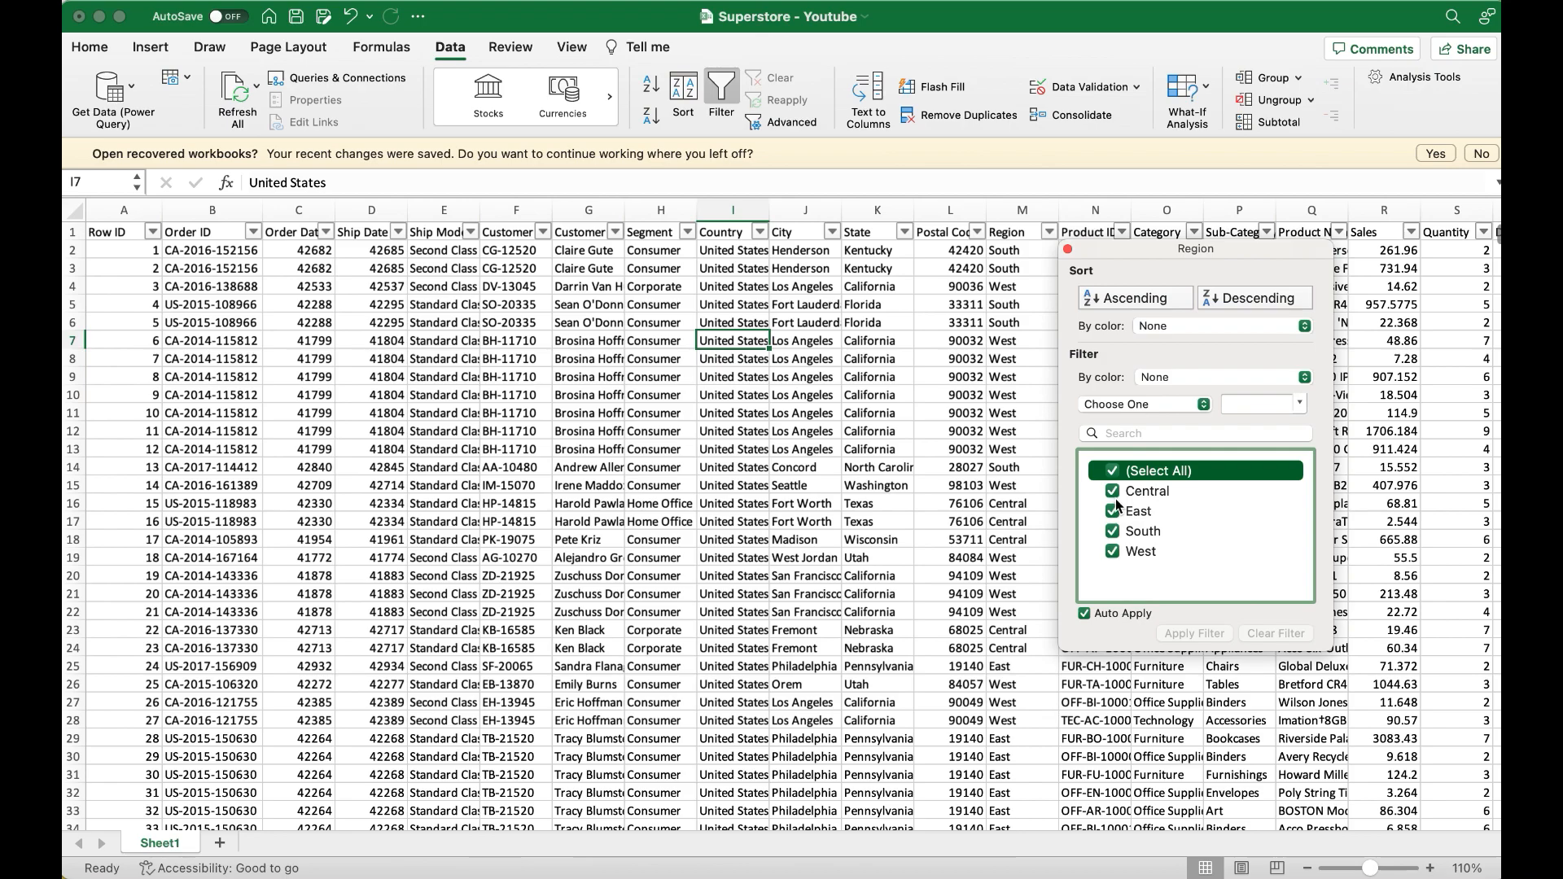
pyautogui.click(1111, 472)
pyautogui.click(1112, 491)
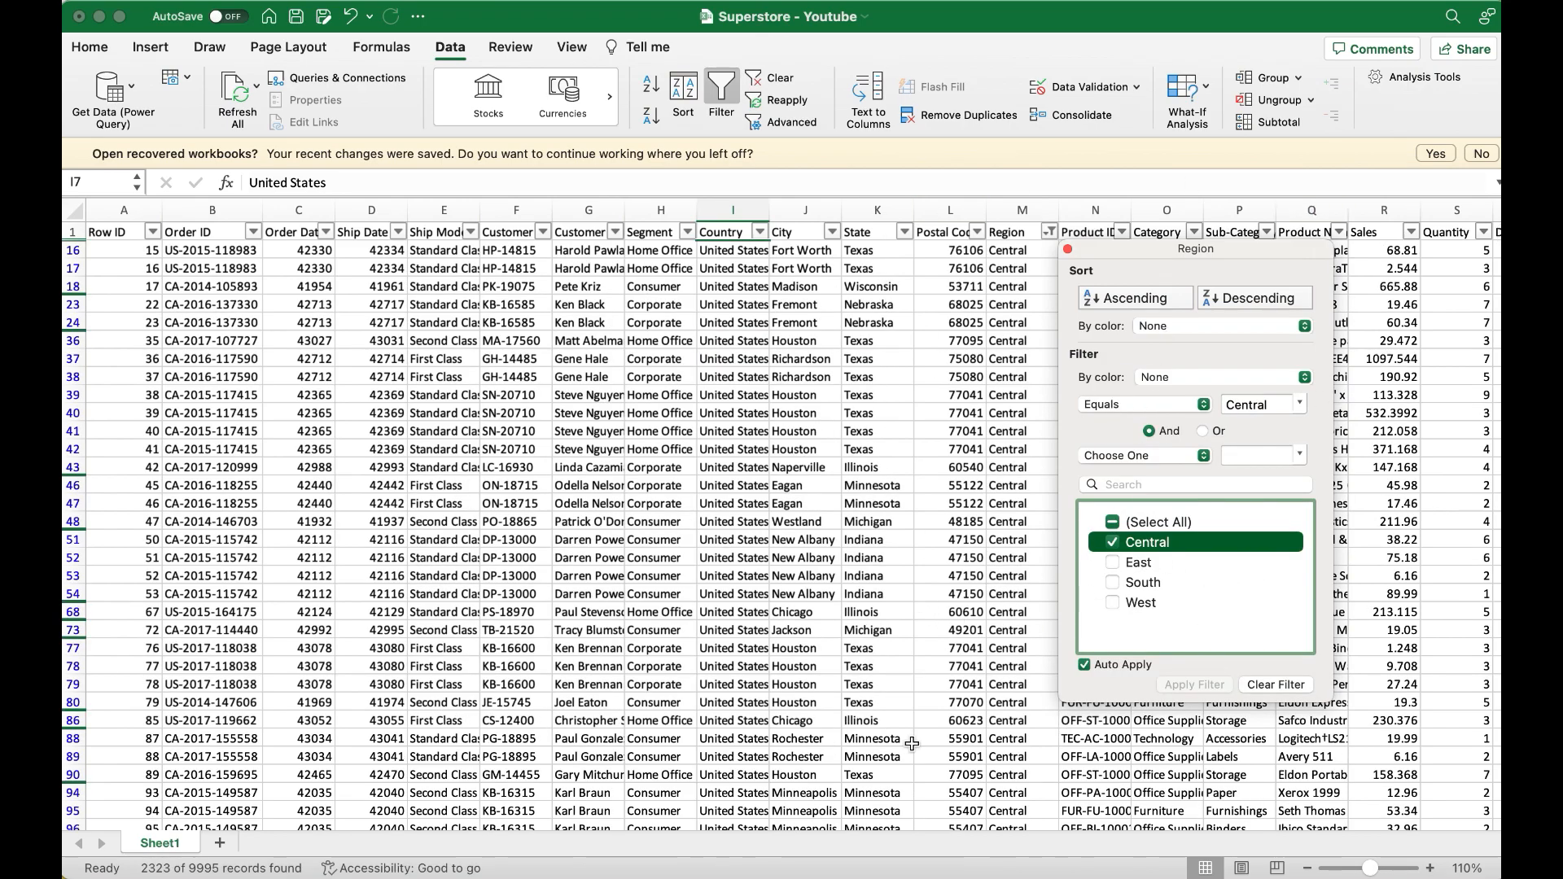
pyautogui.click(1112, 522)
pyautogui.click(887, 527)
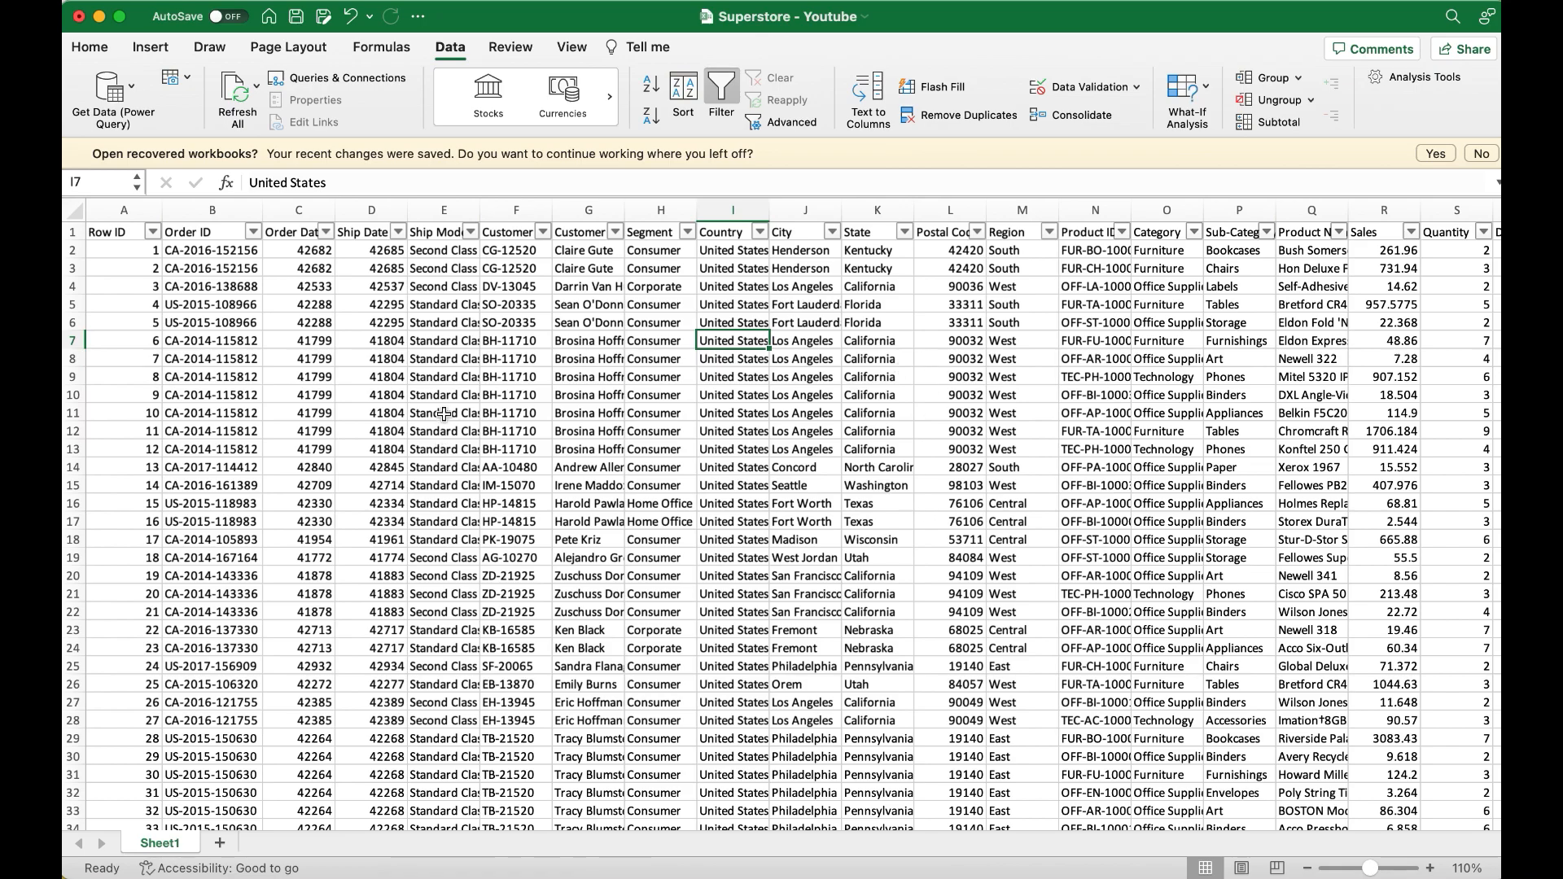
# Check the entry count of the Order Date column and inspect the filter values of the Country and Segment columns
pyautogui.click(298, 211)
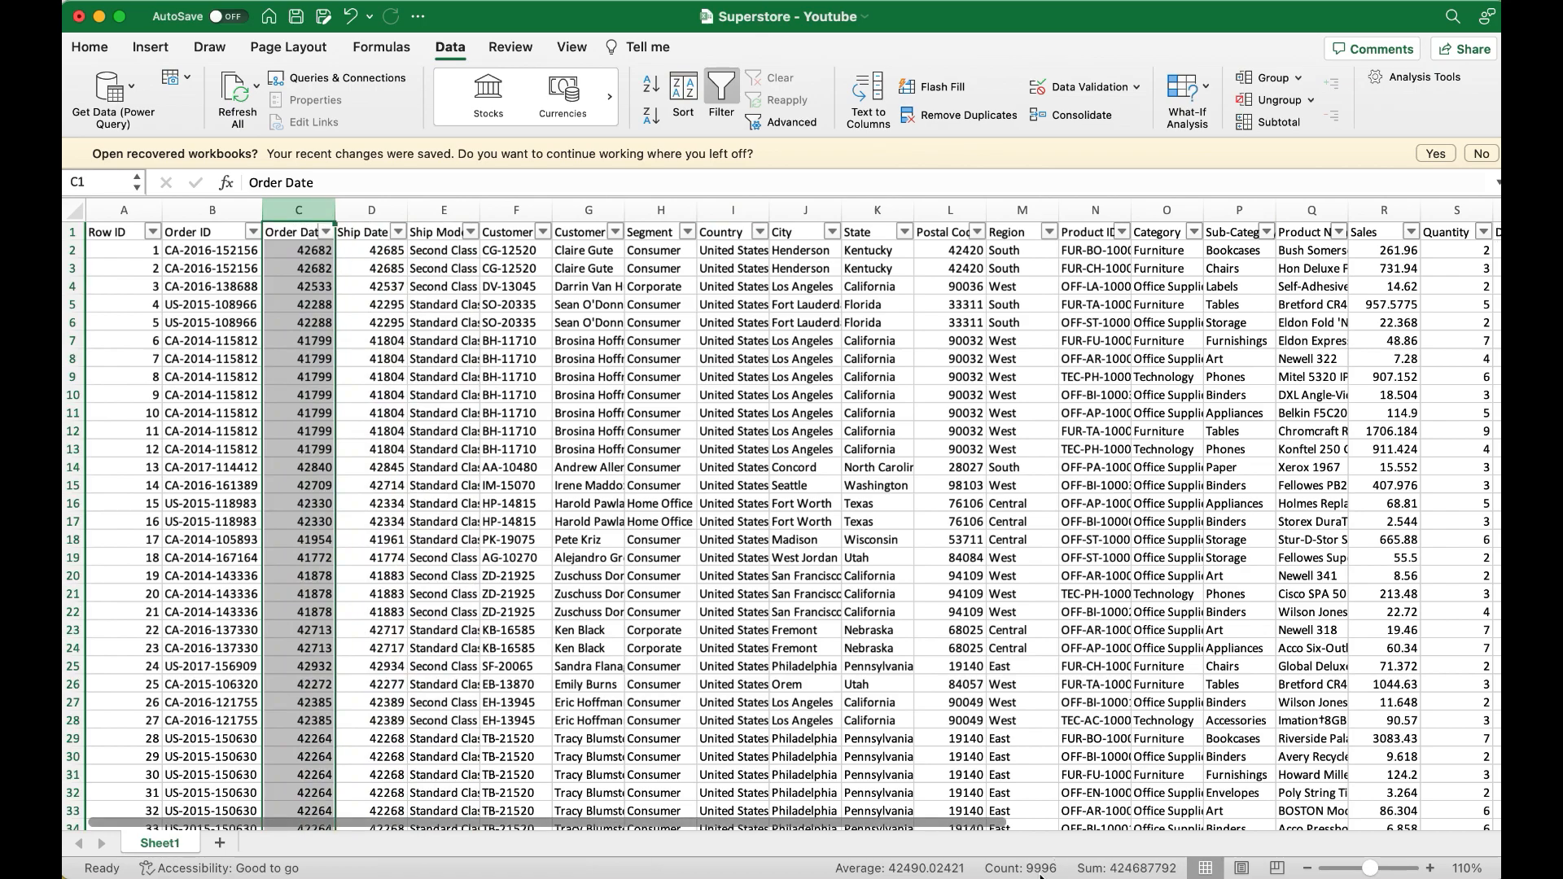
pyautogui.click(838, 490)
pyautogui.click(761, 234)
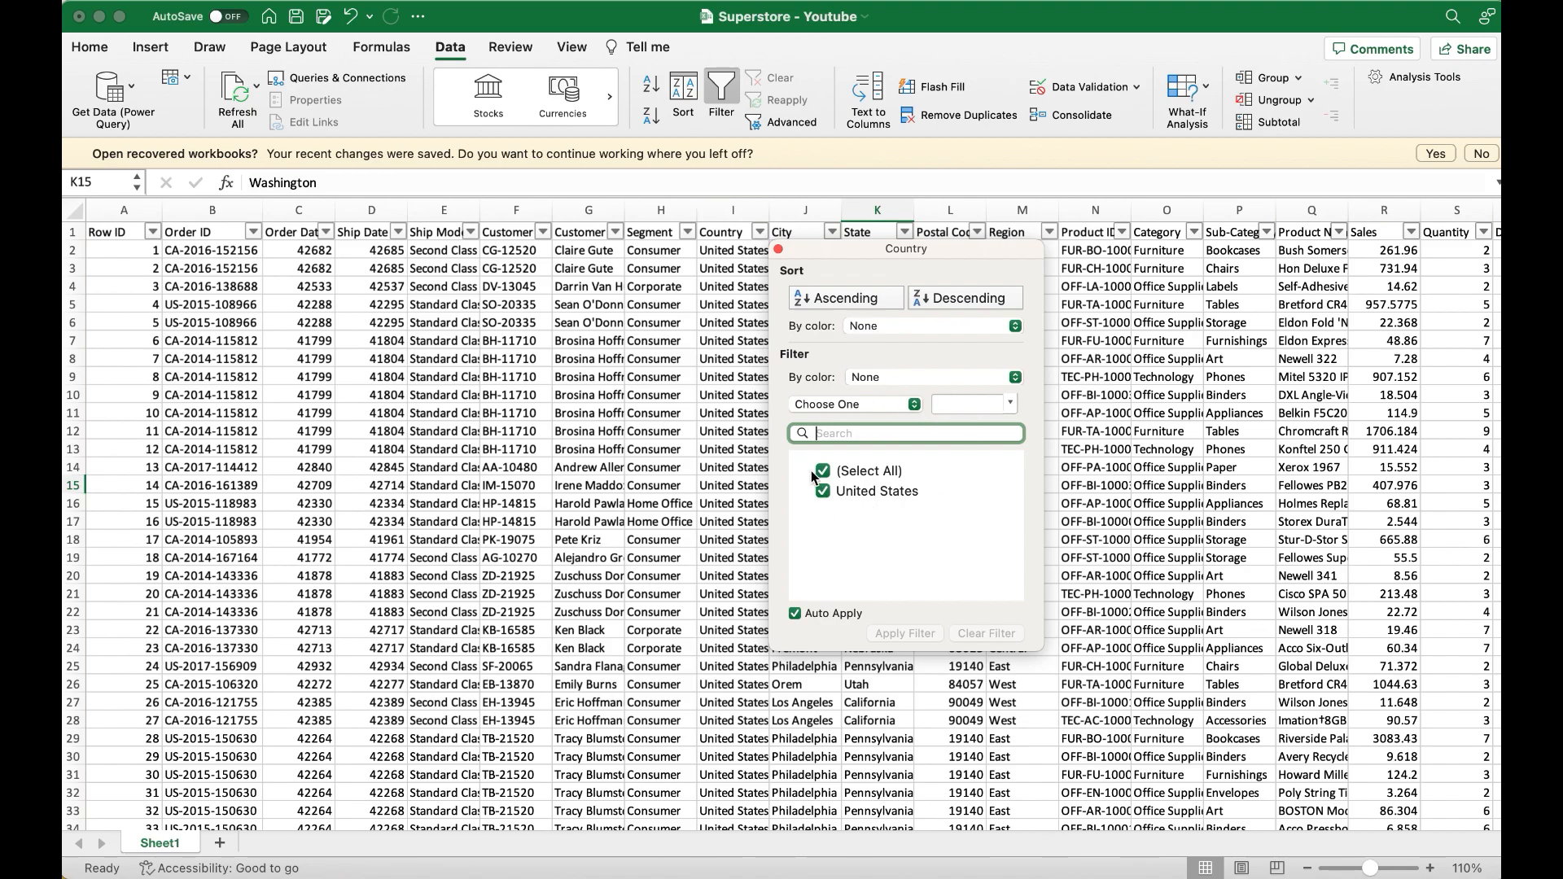
pyautogui.click(686, 433)
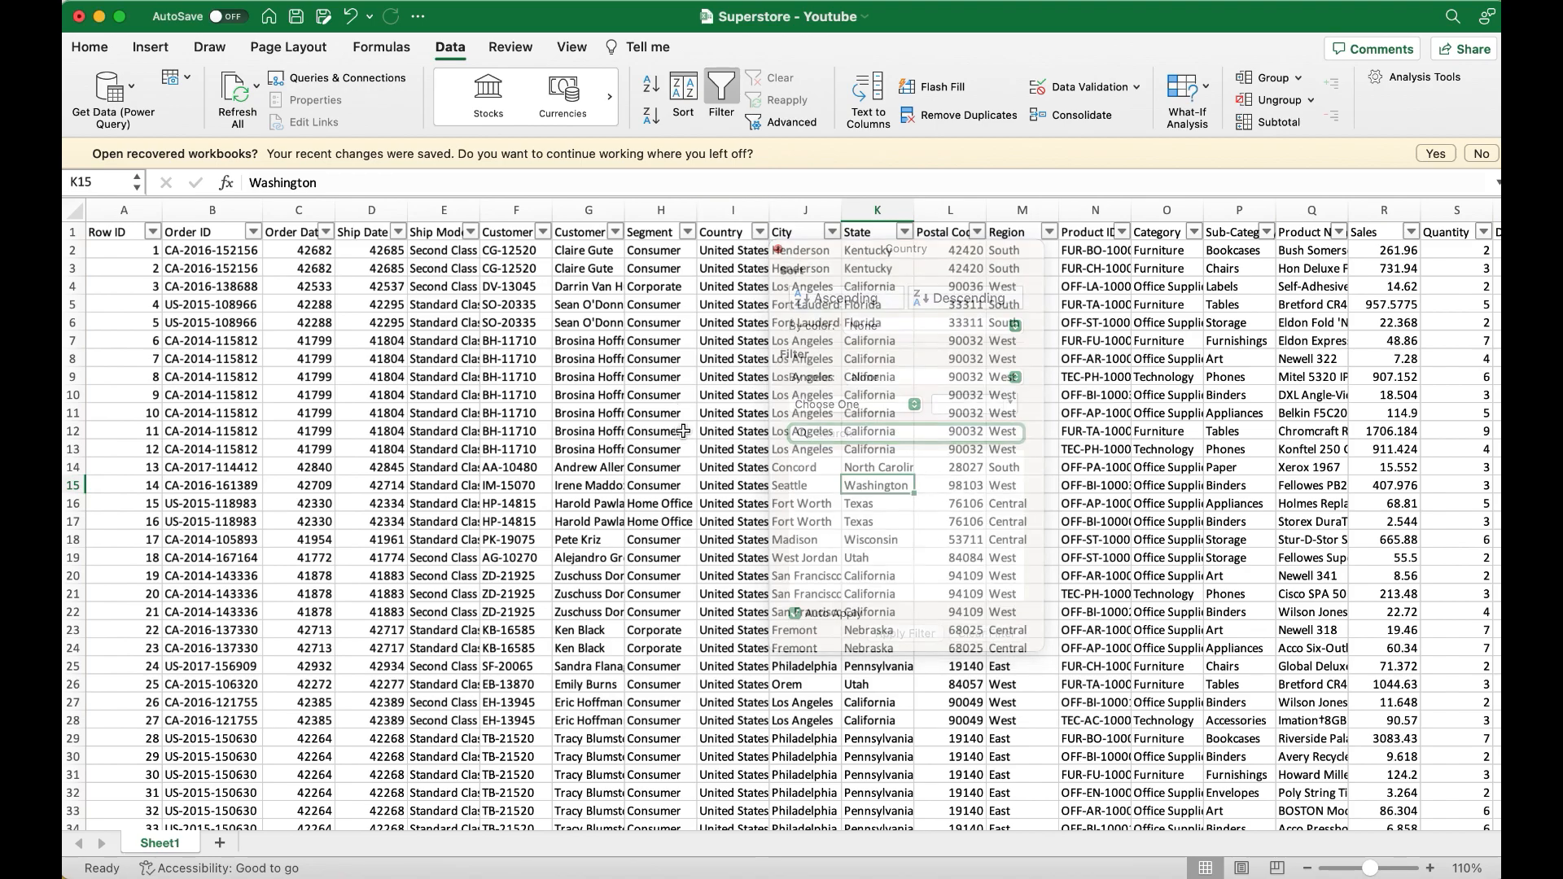
pyautogui.click(686, 232)
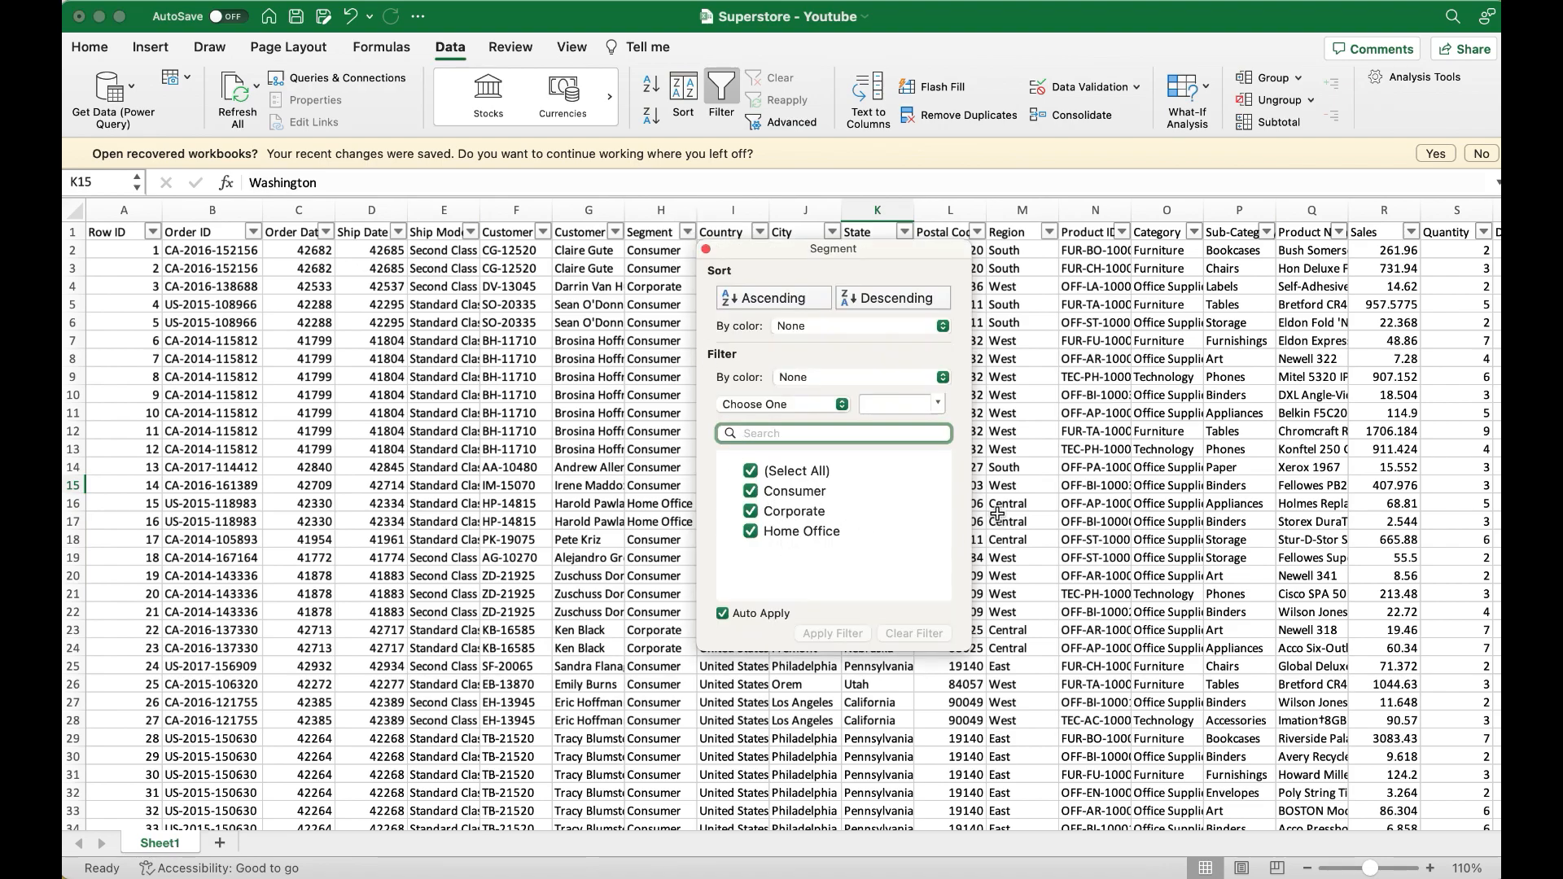
pyautogui.click(1028, 379)
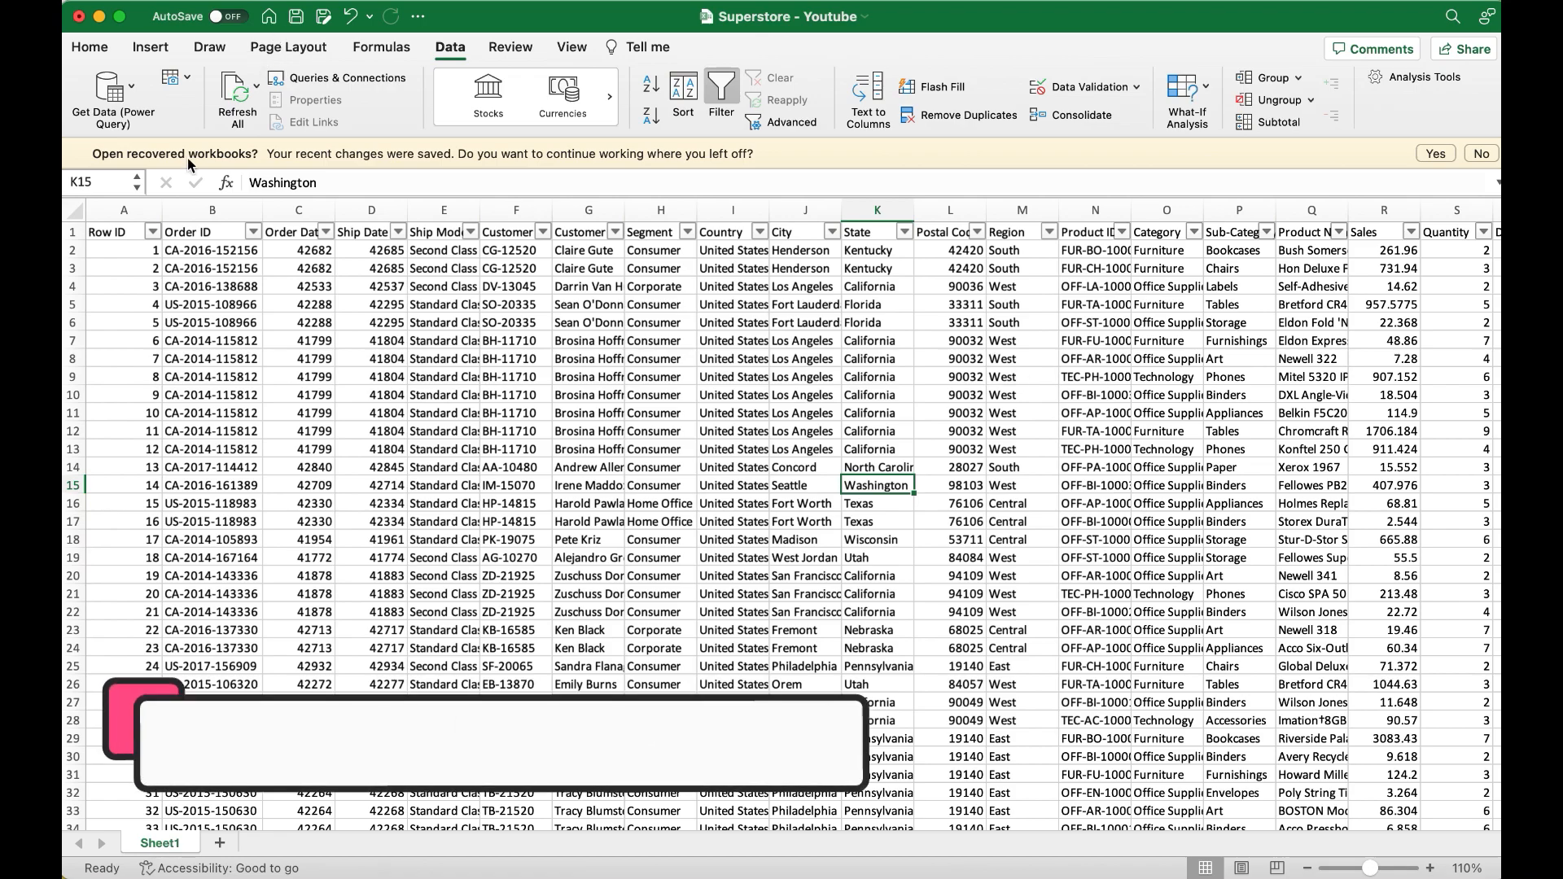
# Remove duplicate rows from the entire sheet, comparing all columns and treating the first row as headers
pyautogui.click(74, 210)
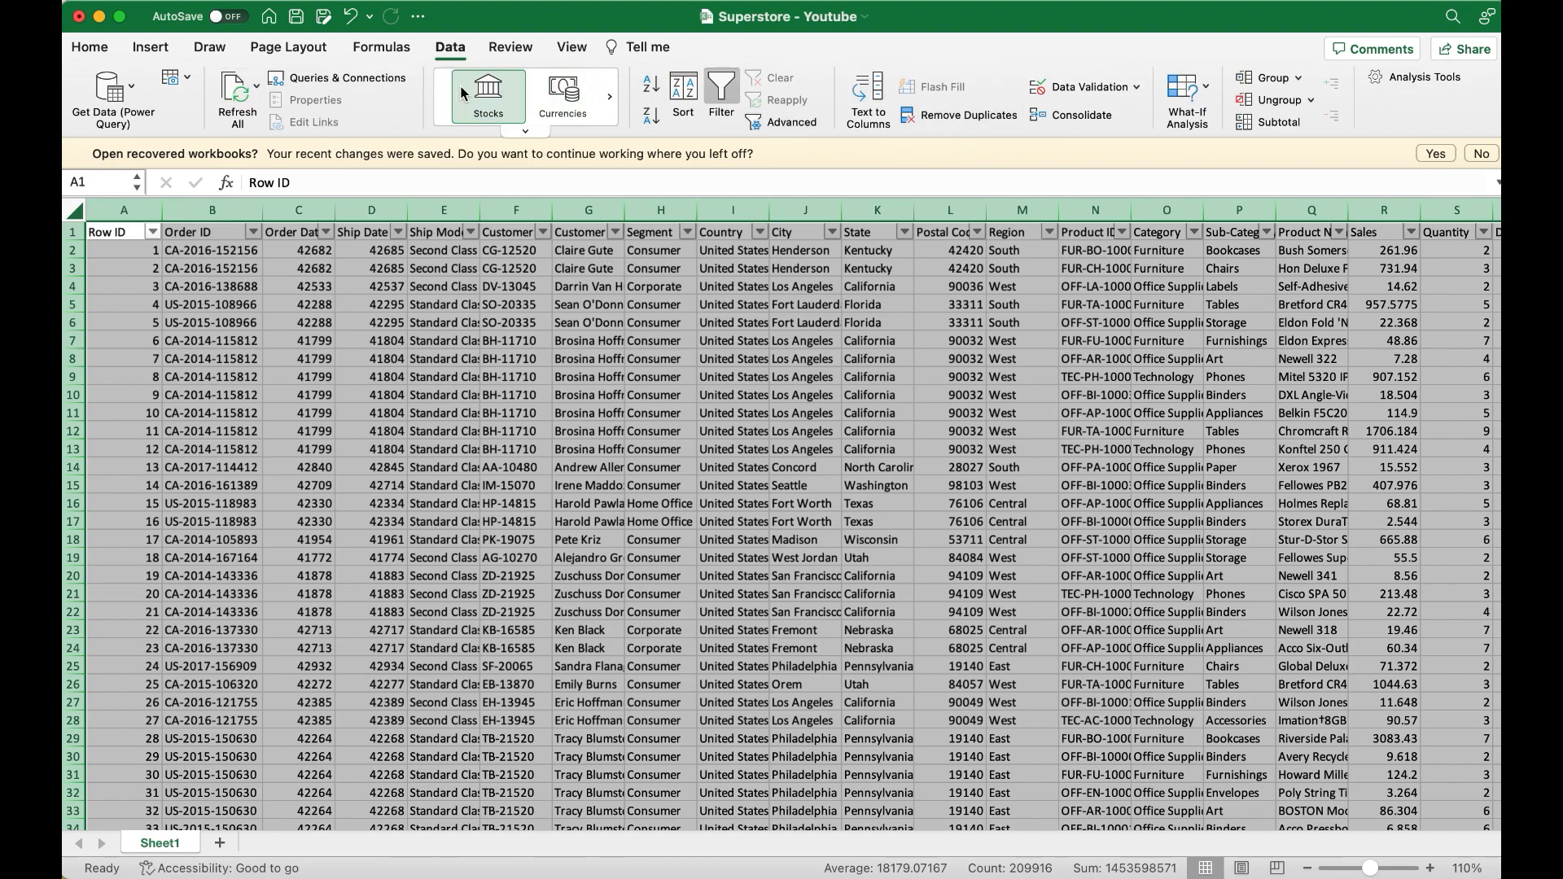
pyautogui.click(958, 117)
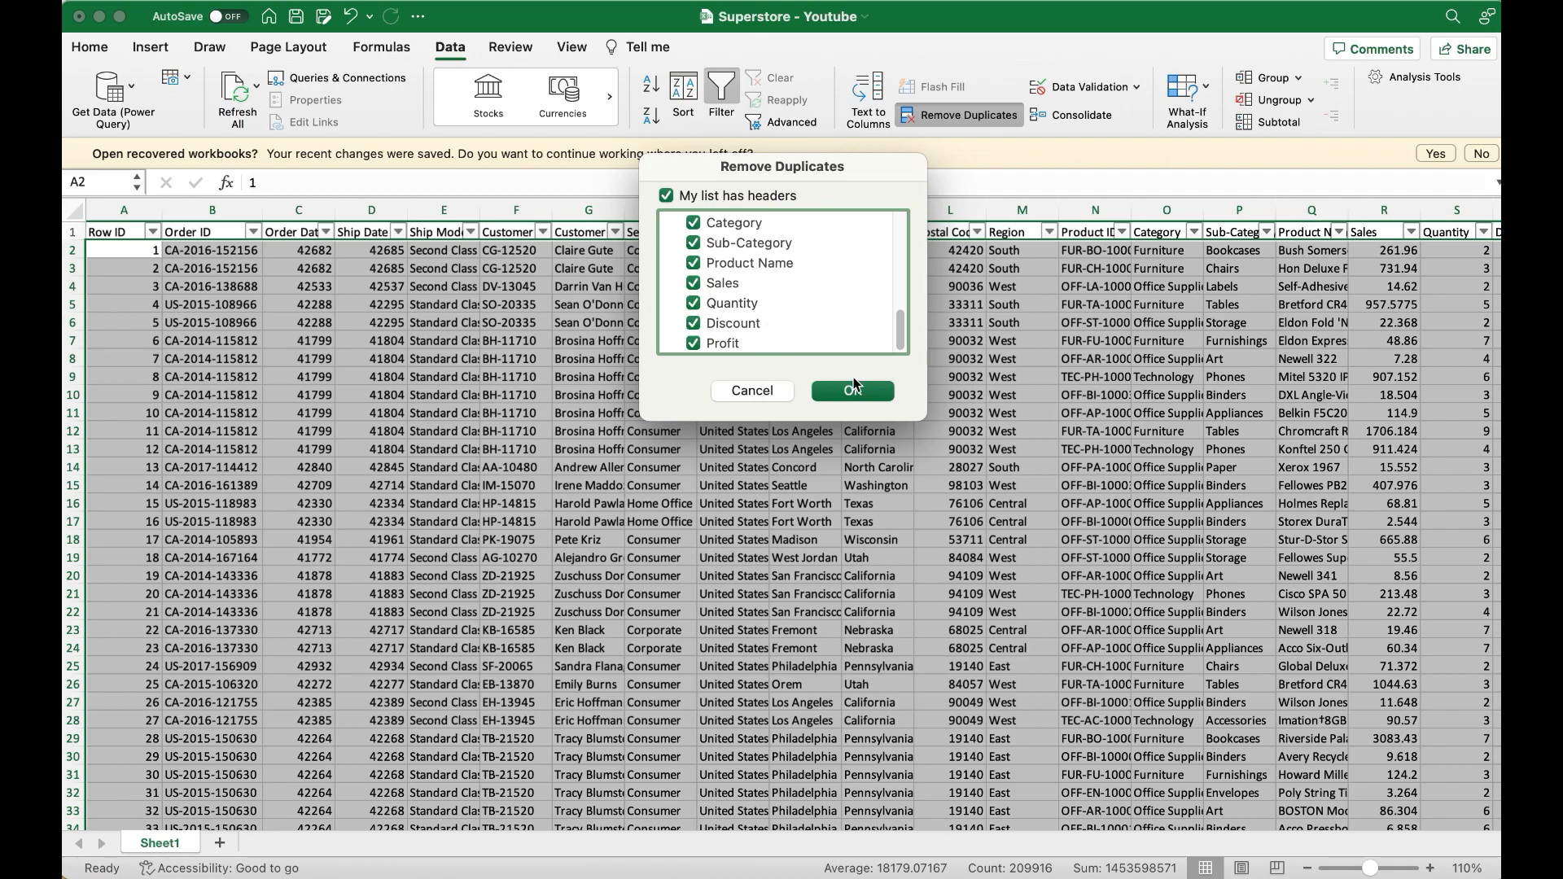
pyautogui.press('Return')
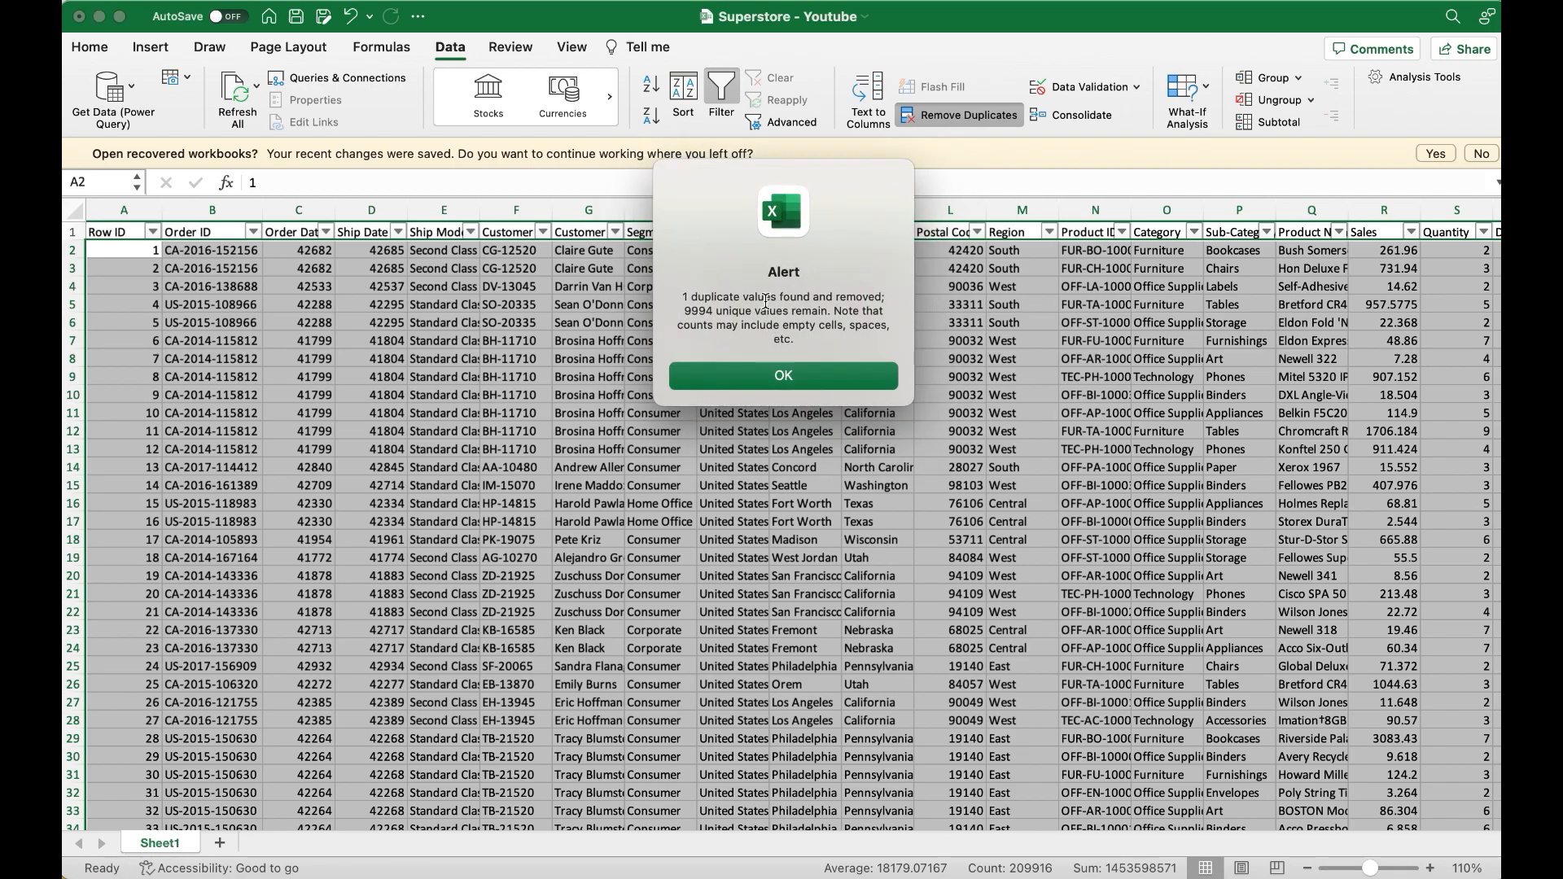
pyautogui.moveTo(681, 295); pyautogui.dragTo(891, 303)
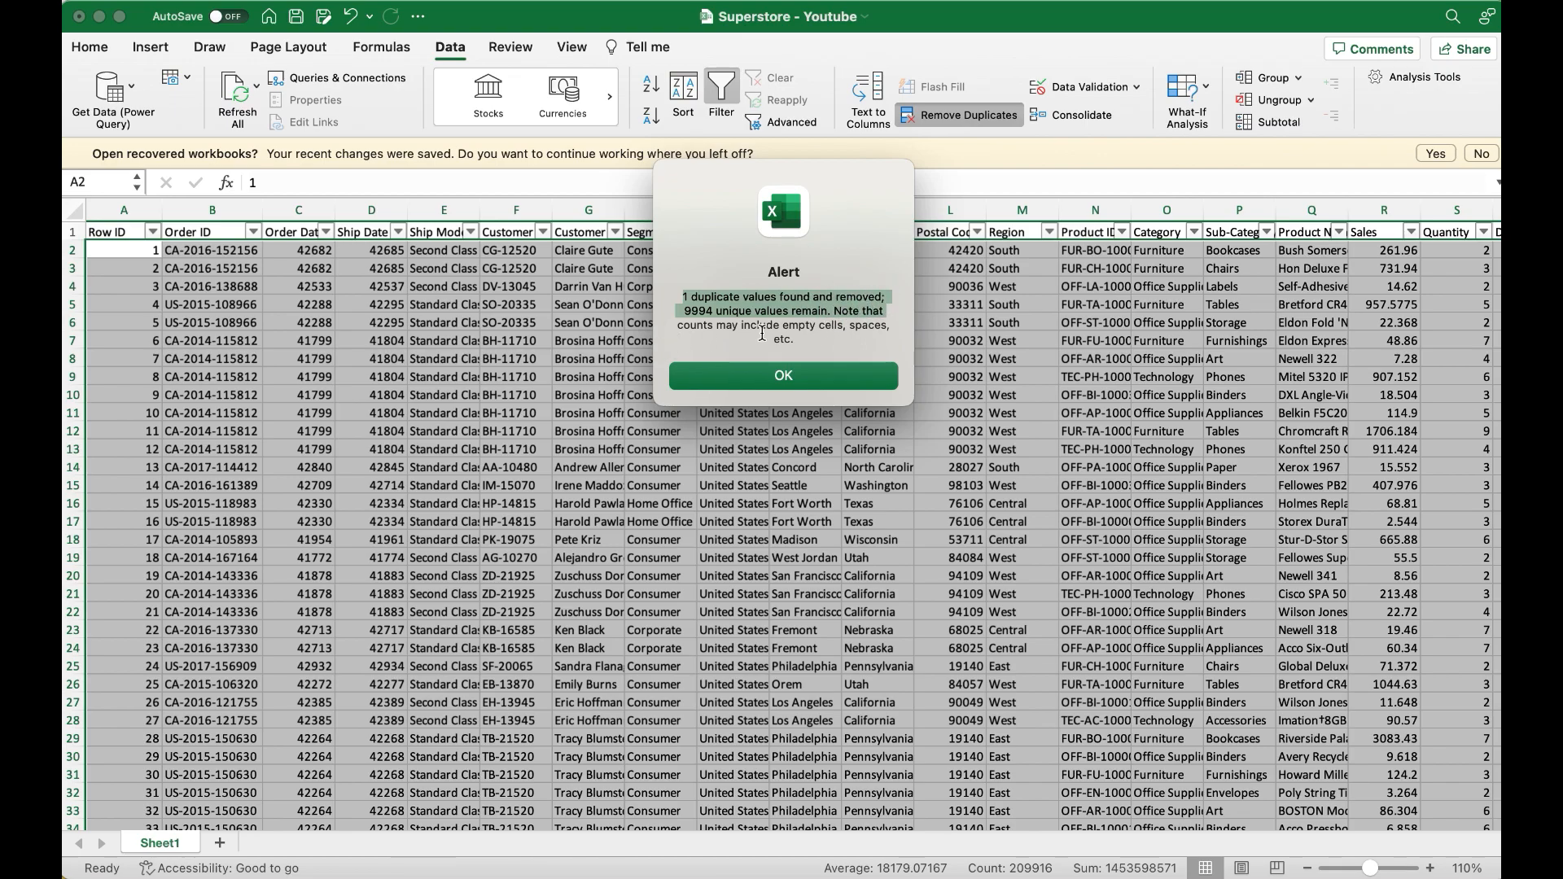
pyautogui.click(783, 375)
pyautogui.click(440, 320)
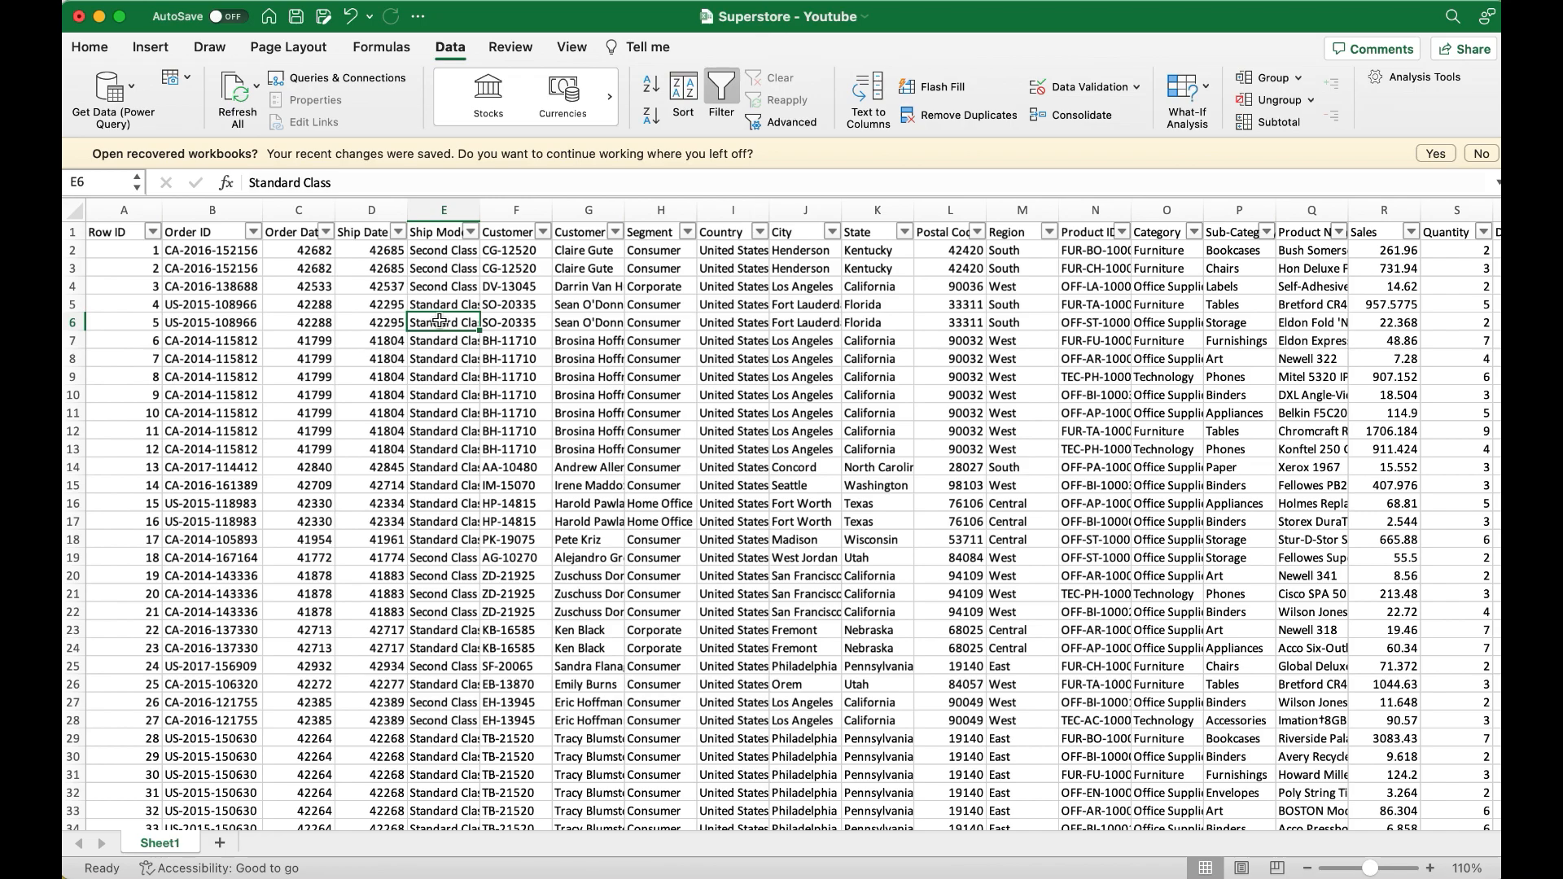
pyautogui.moveTo(106, 233); pyautogui.dragTo(981, 231)
pyautogui.click(822, 377)
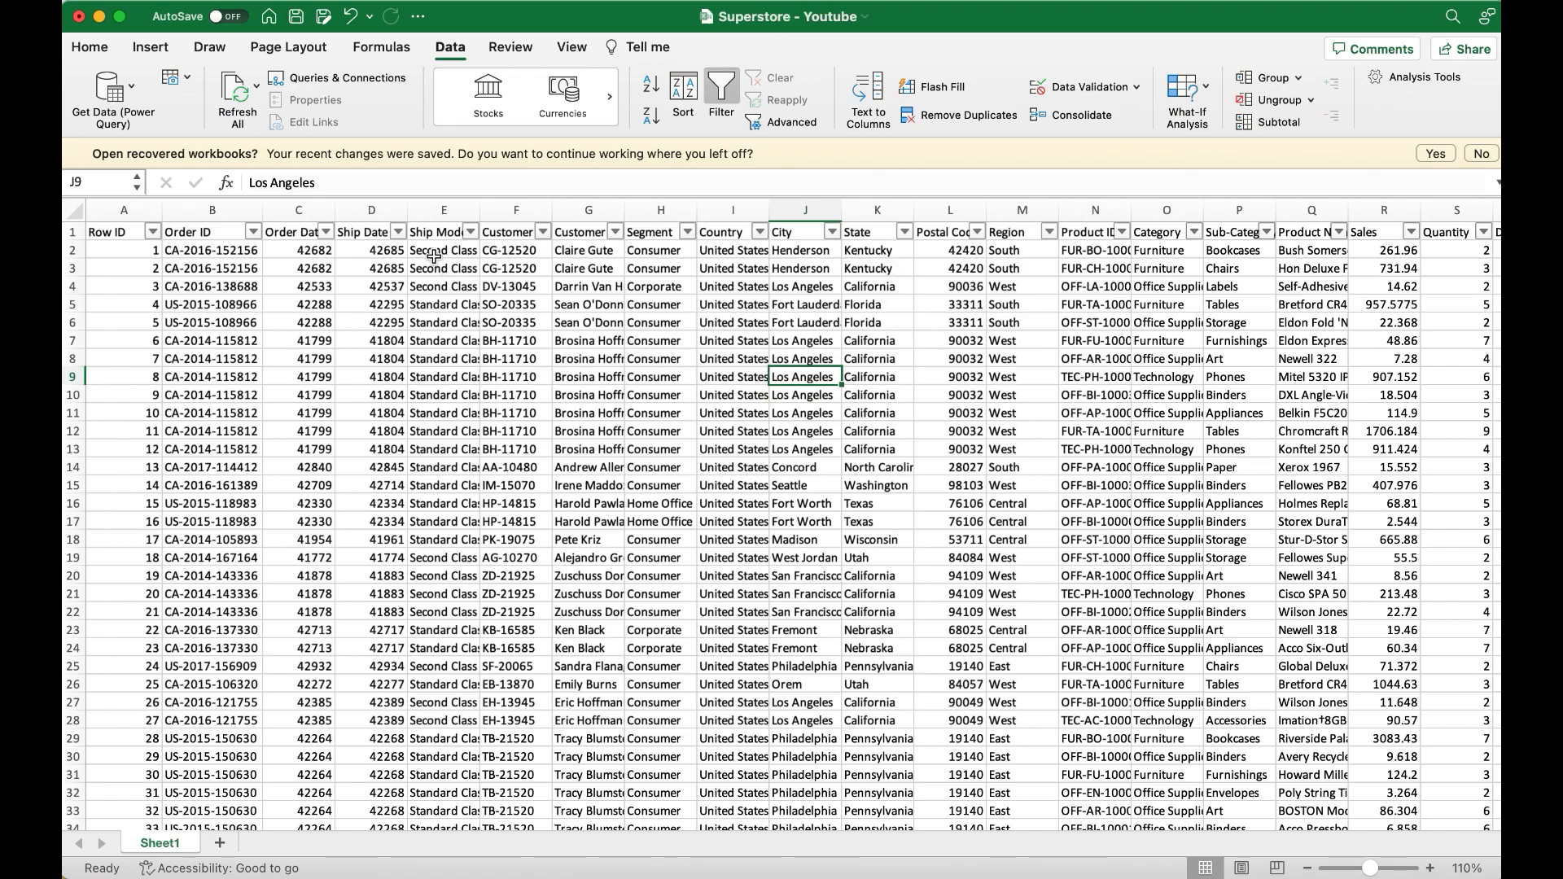
pyautogui.click(298, 210)
pyautogui.click(371, 210)
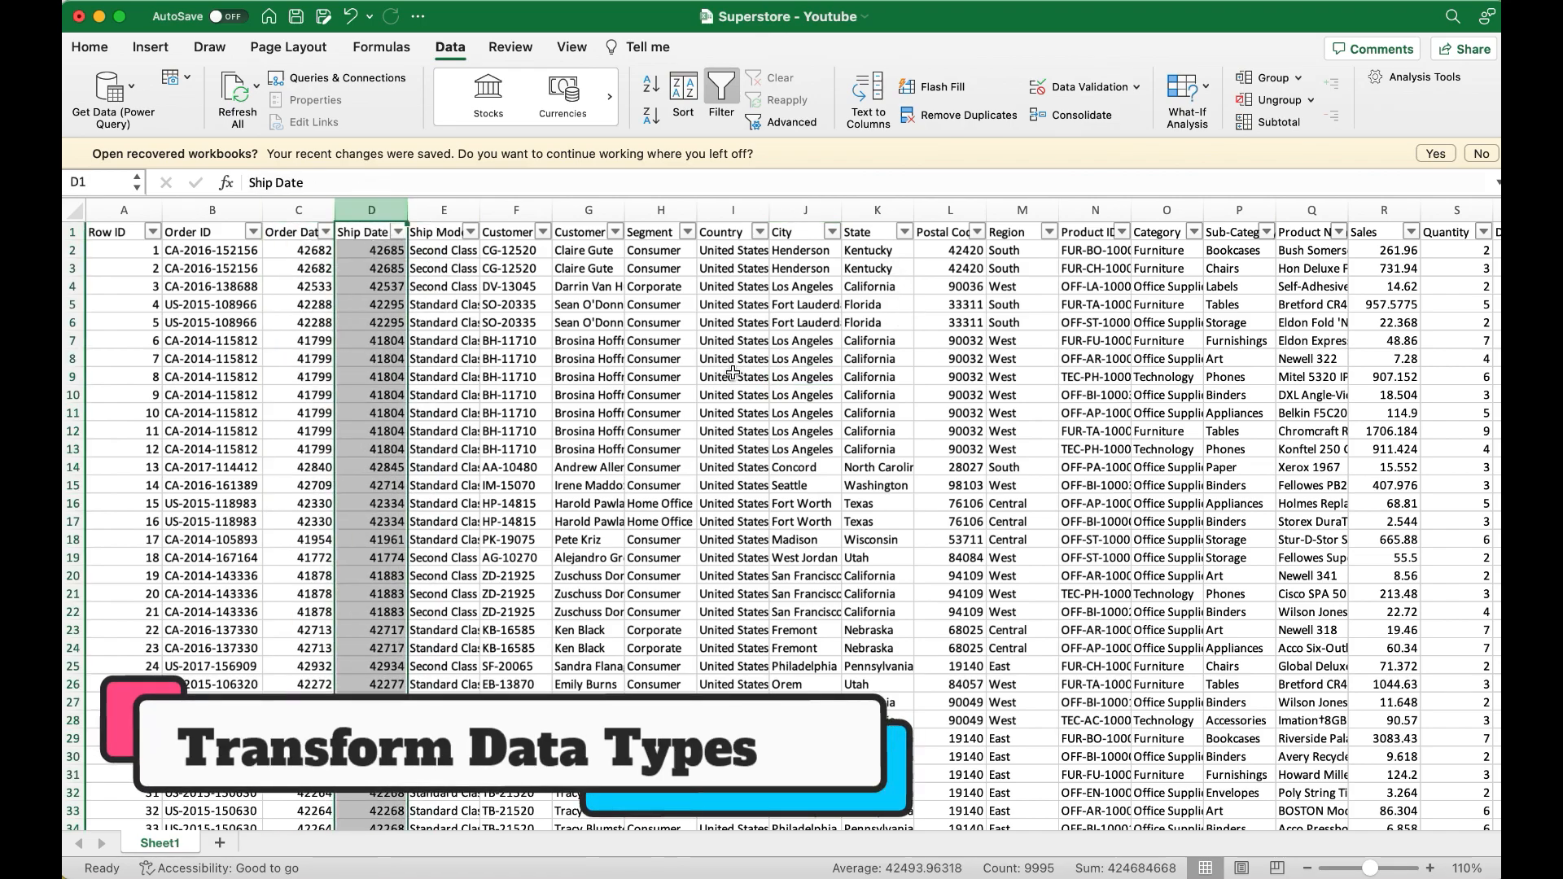
pyautogui.click(316, 251)
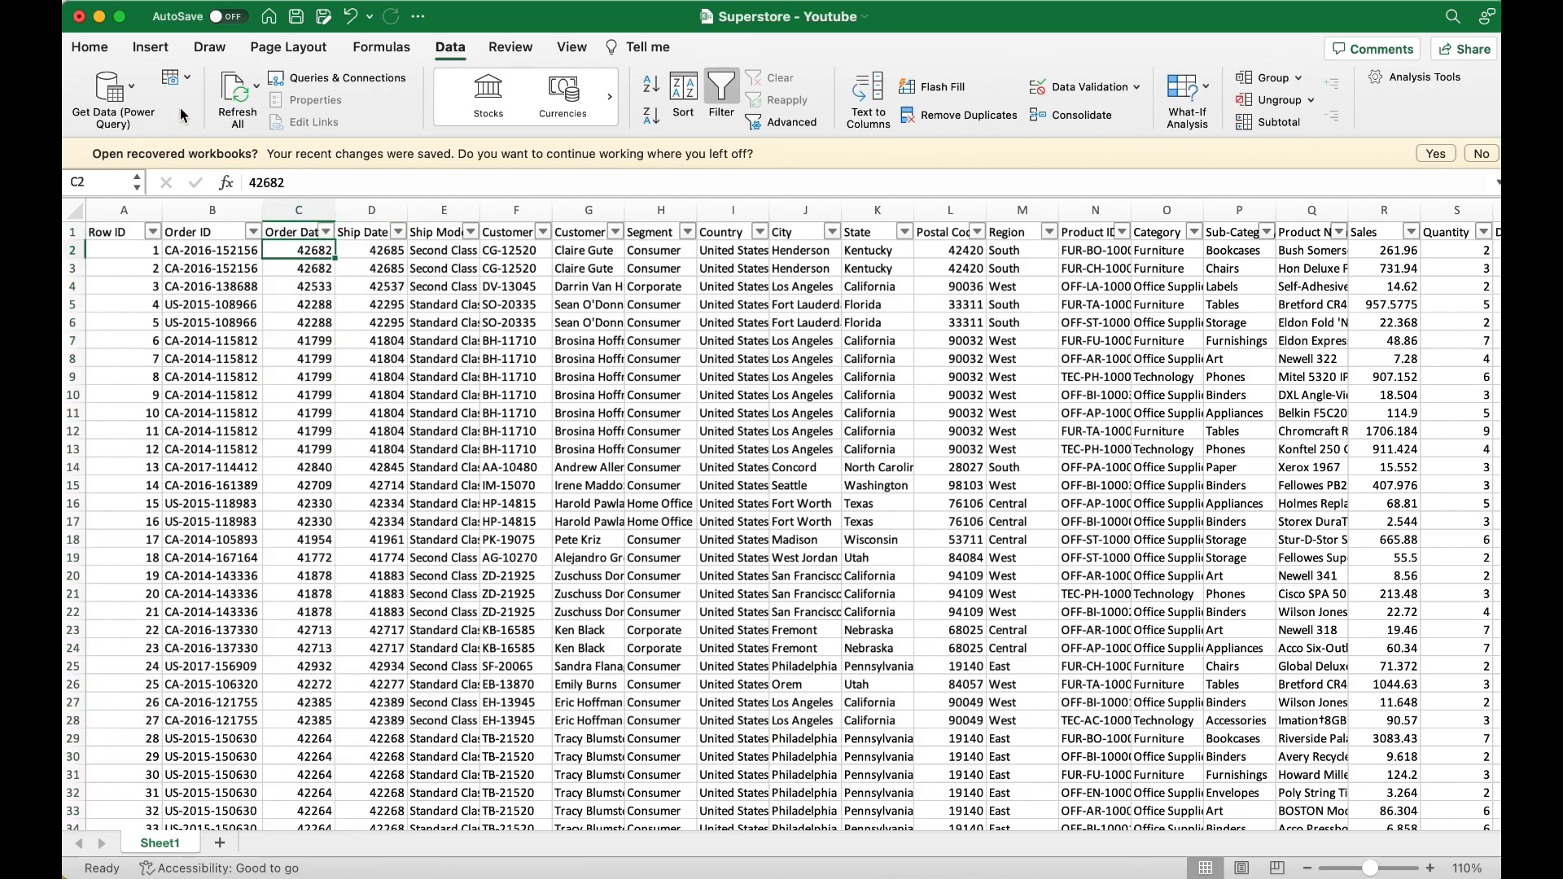
# Format the Order Date column as Short Date
pyautogui.click(89, 47)
pyautogui.click(314, 209)
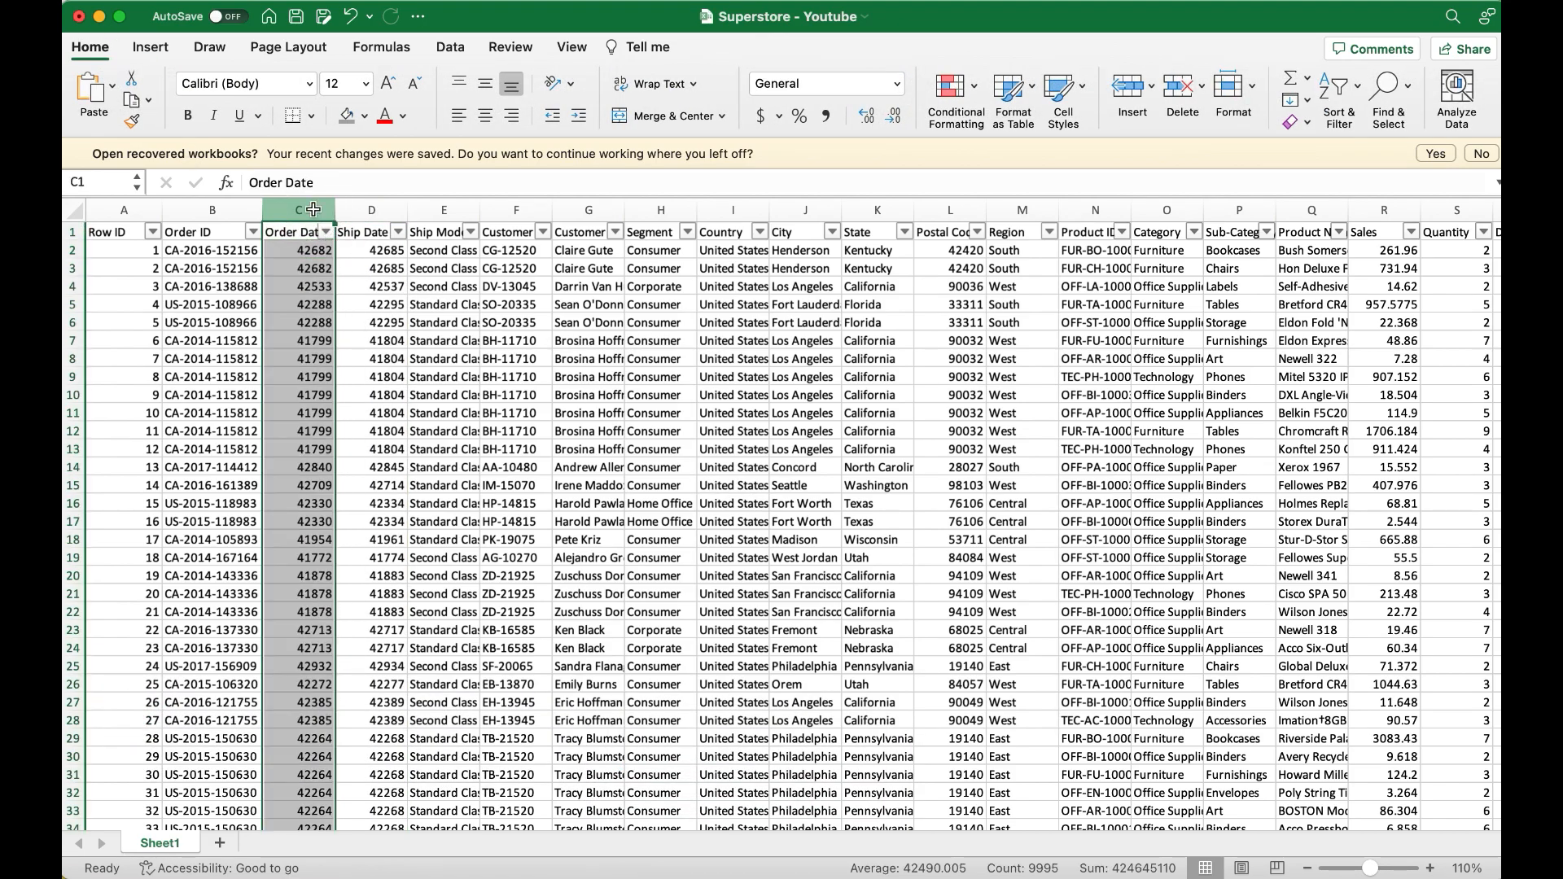
pyautogui.click(898, 85)
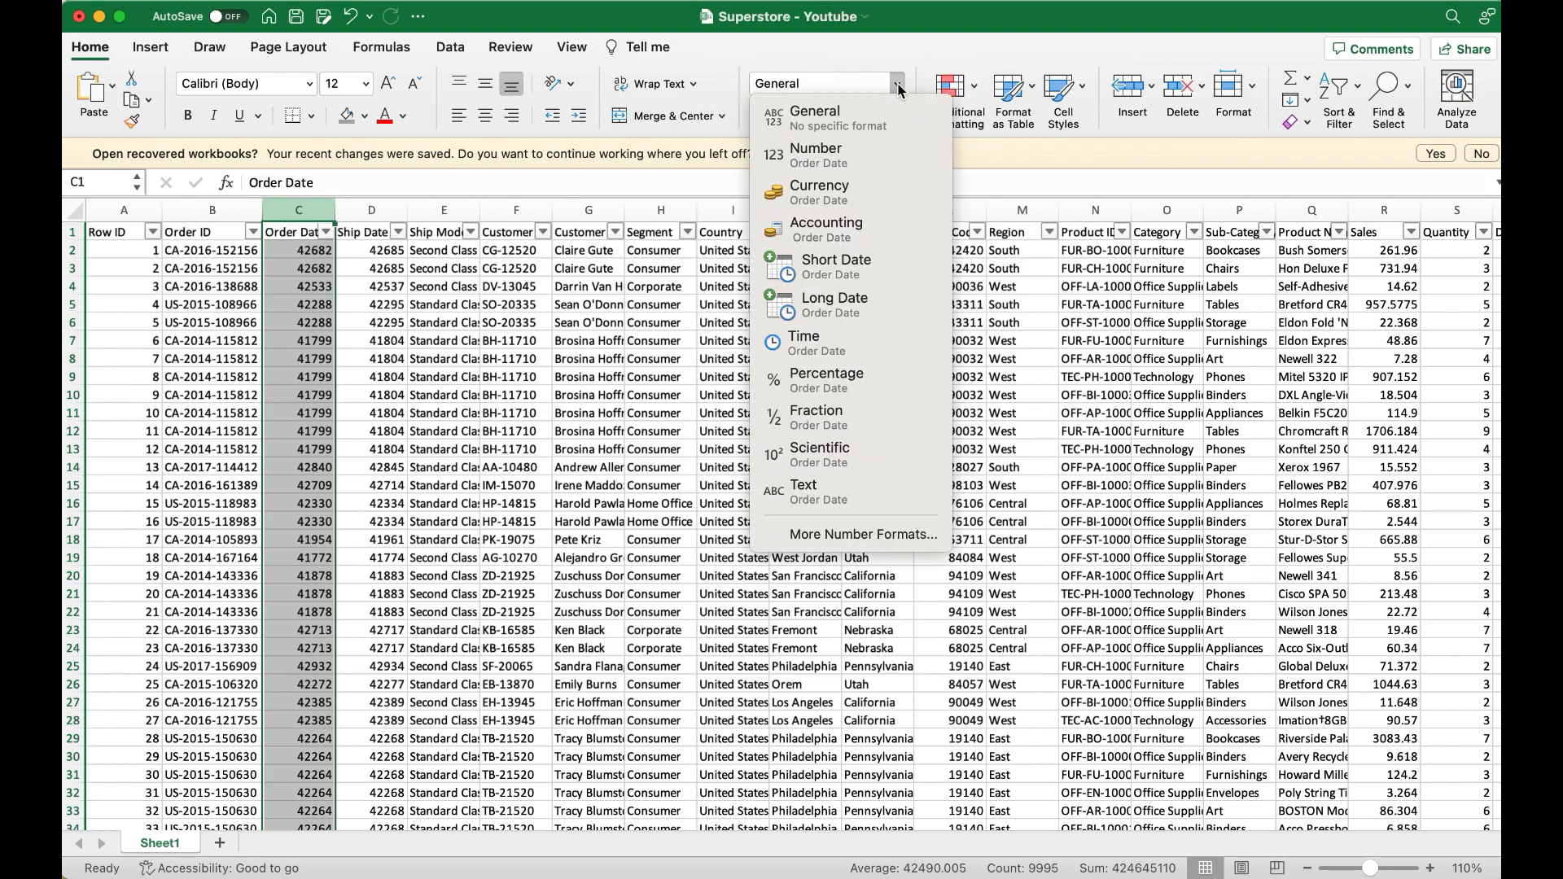
pyautogui.click(846, 266)
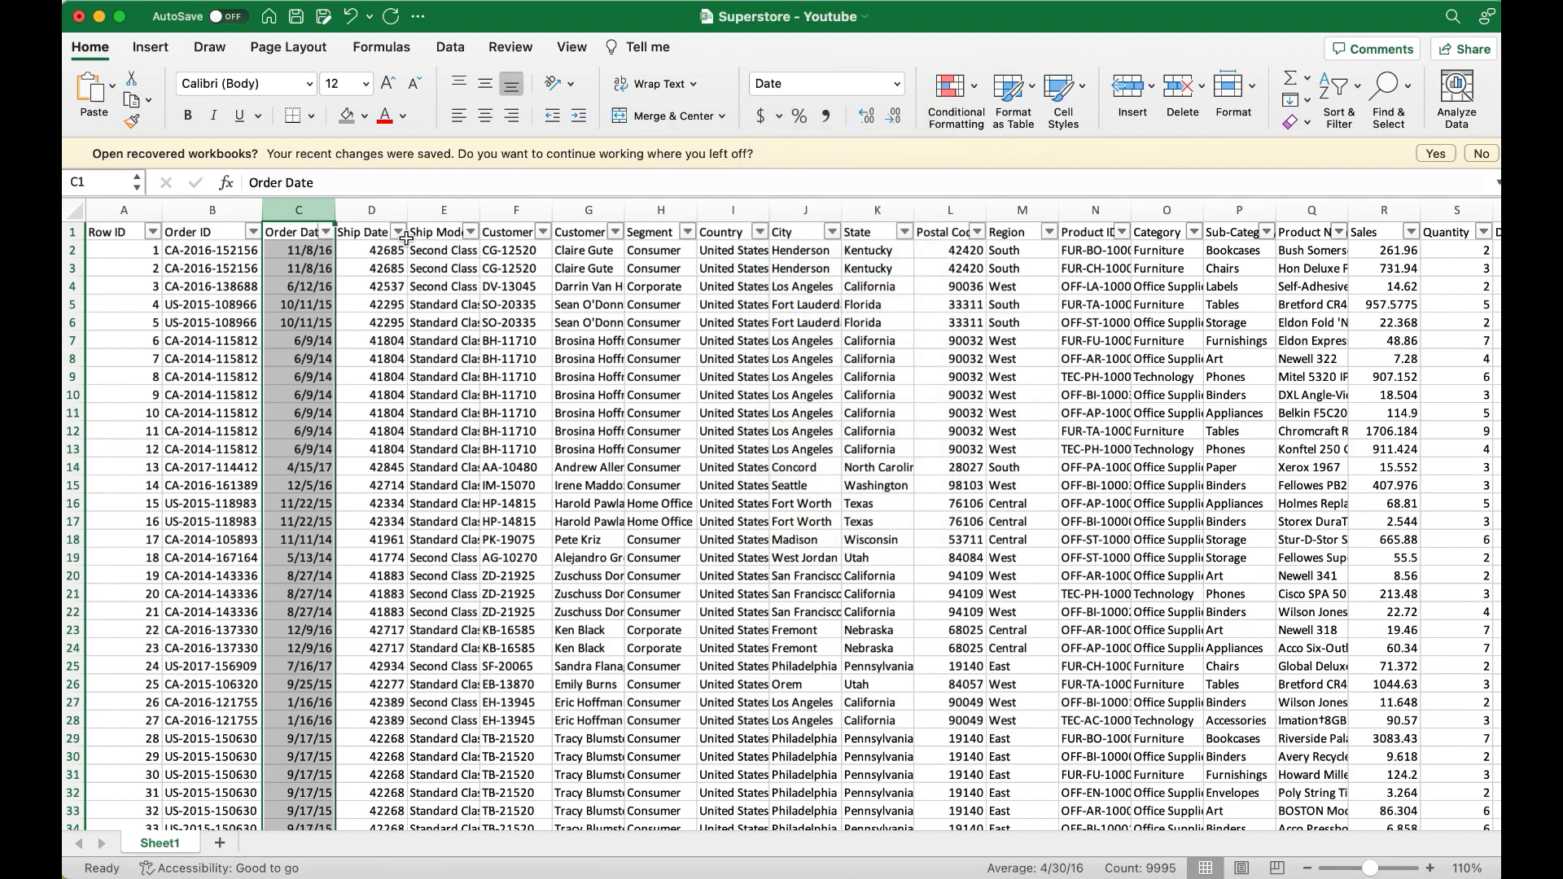
# Format the Ship Date column as Short Date and check the first Order Date cell
pyautogui.click(379, 210)
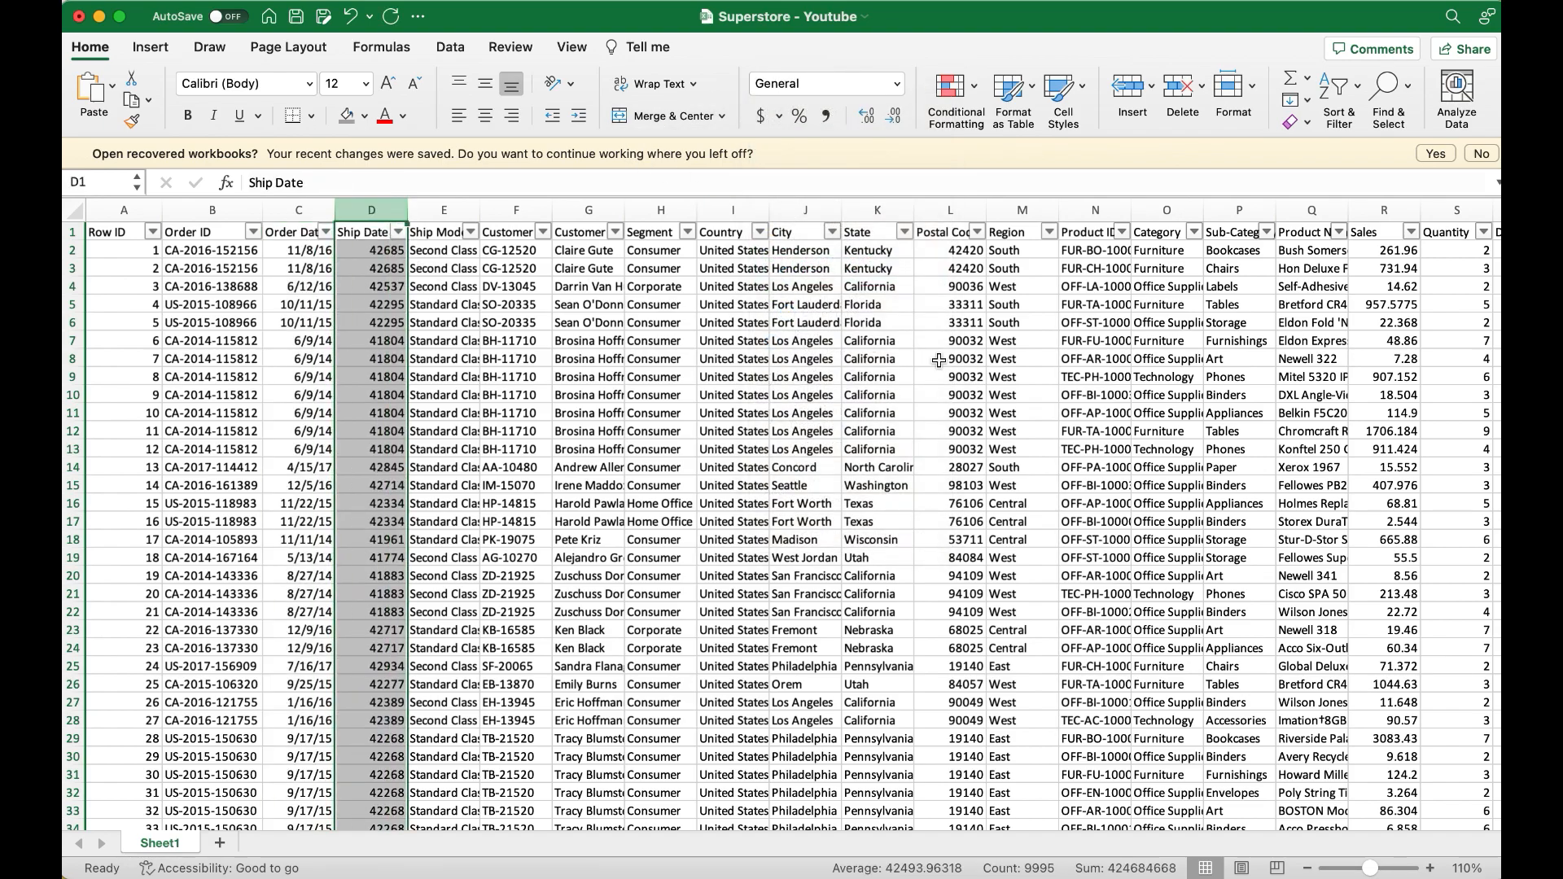
pyautogui.click(898, 85)
pyautogui.click(855, 269)
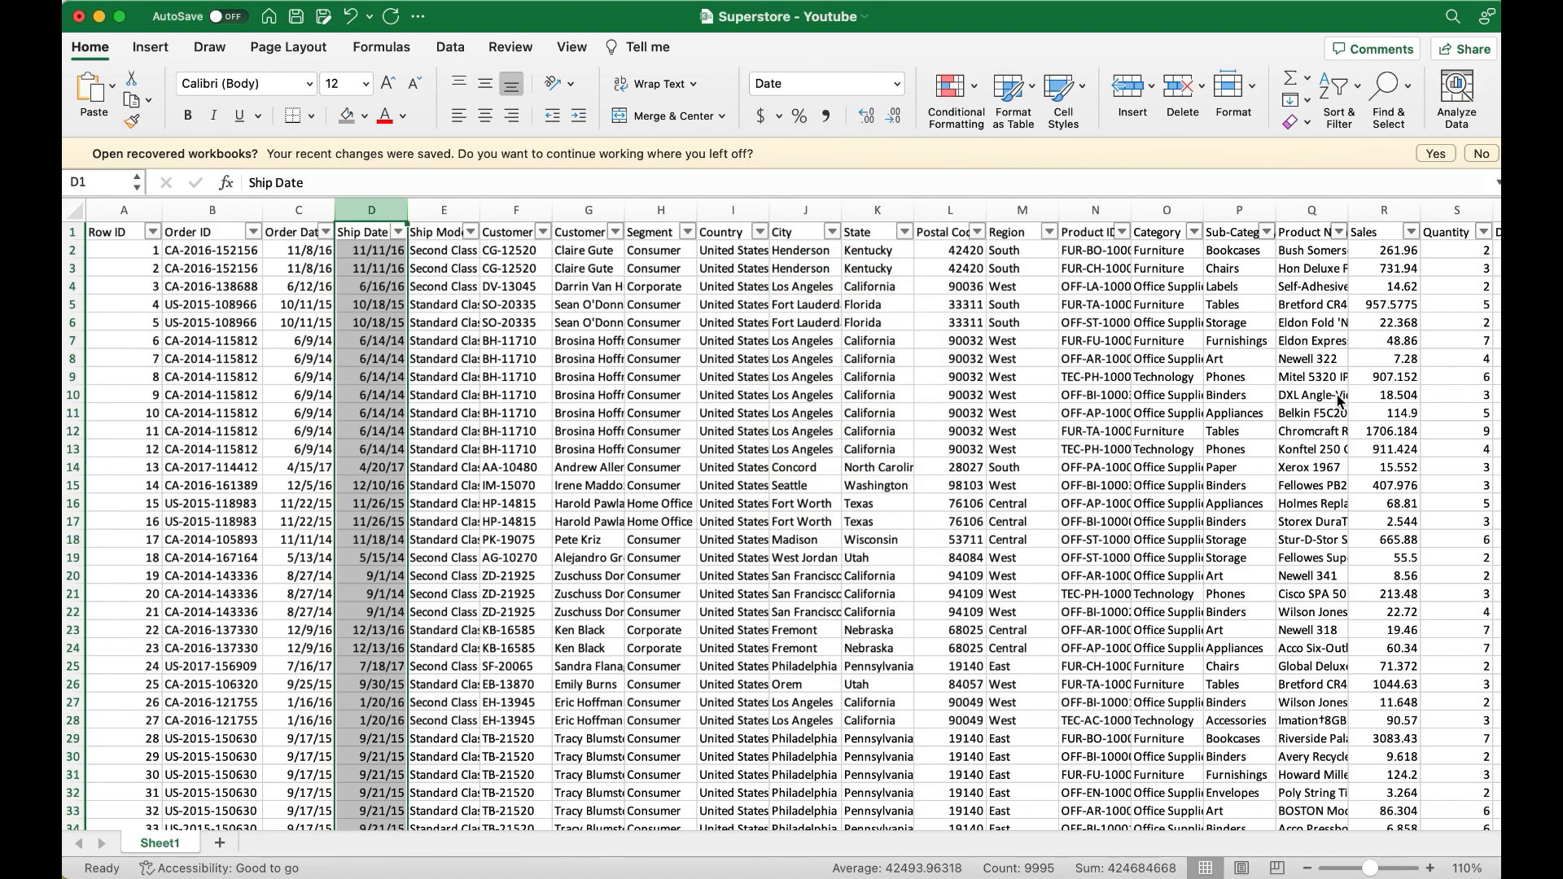
pyautogui.click(309, 250)
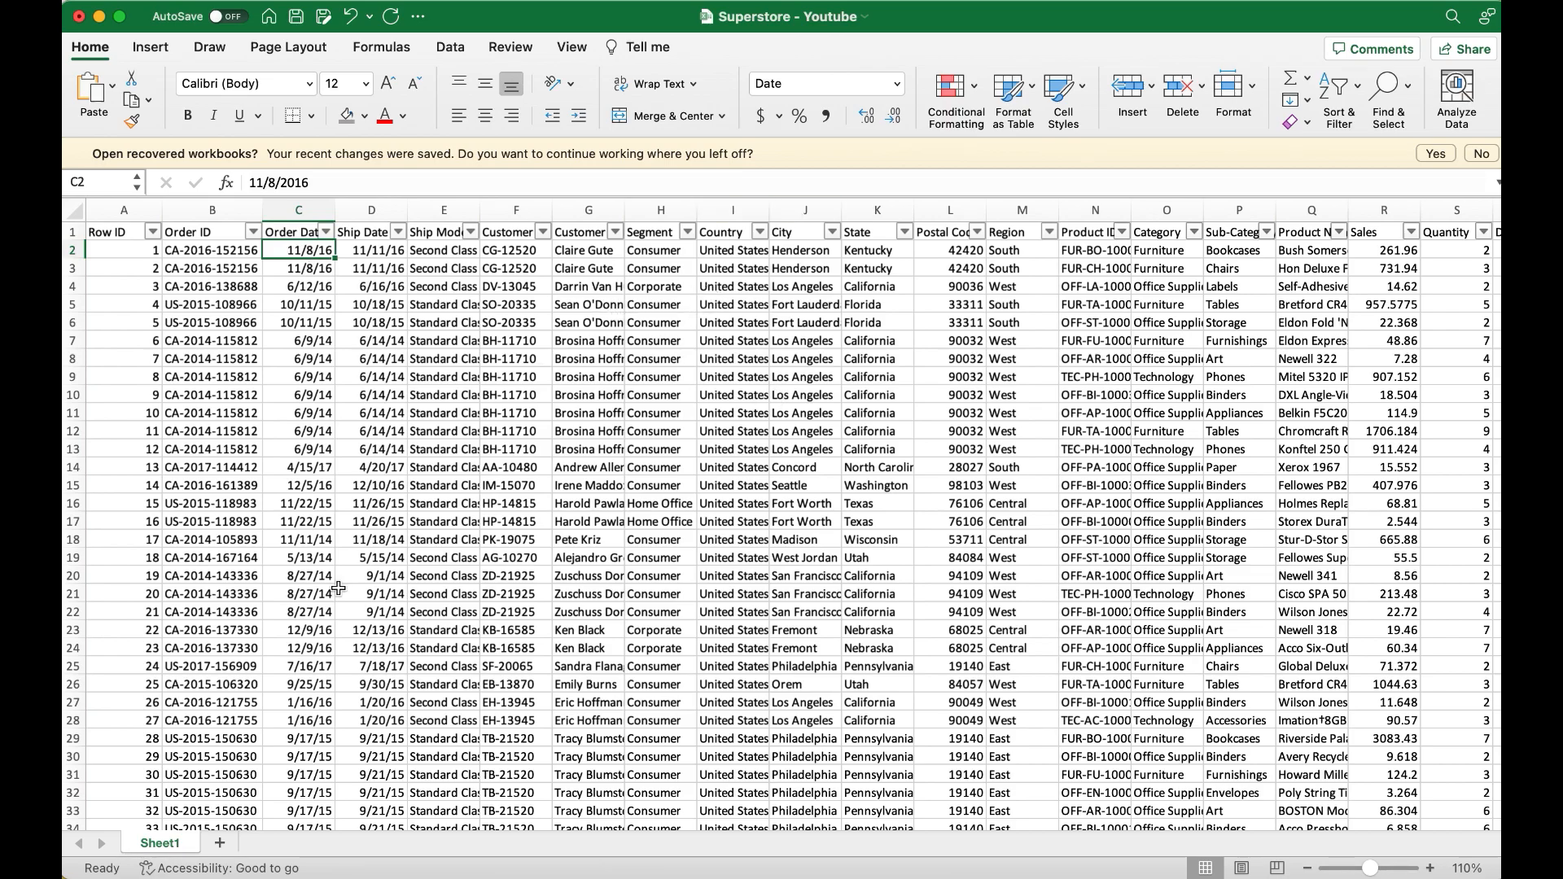
# Add a Profit/Loss header in V1, next to the Profit column
pyautogui.moveTo(977, 818); pyautogui.dragTo(1231, 822)
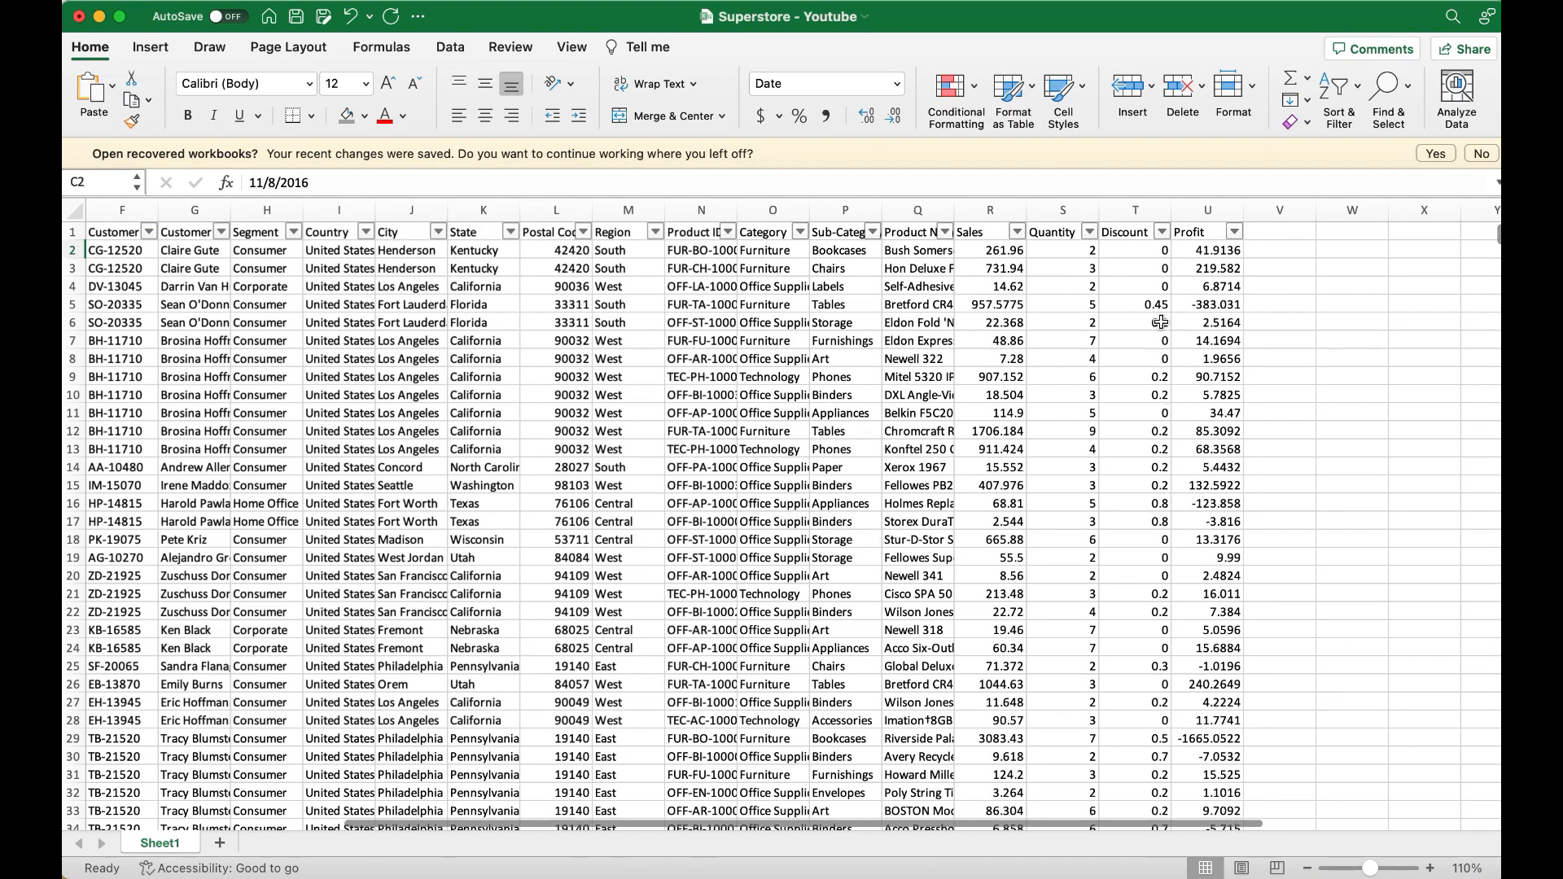
pyautogui.click(1276, 229)
pyautogui.write('Profit/Loss')
pyautogui.click(1294, 342)
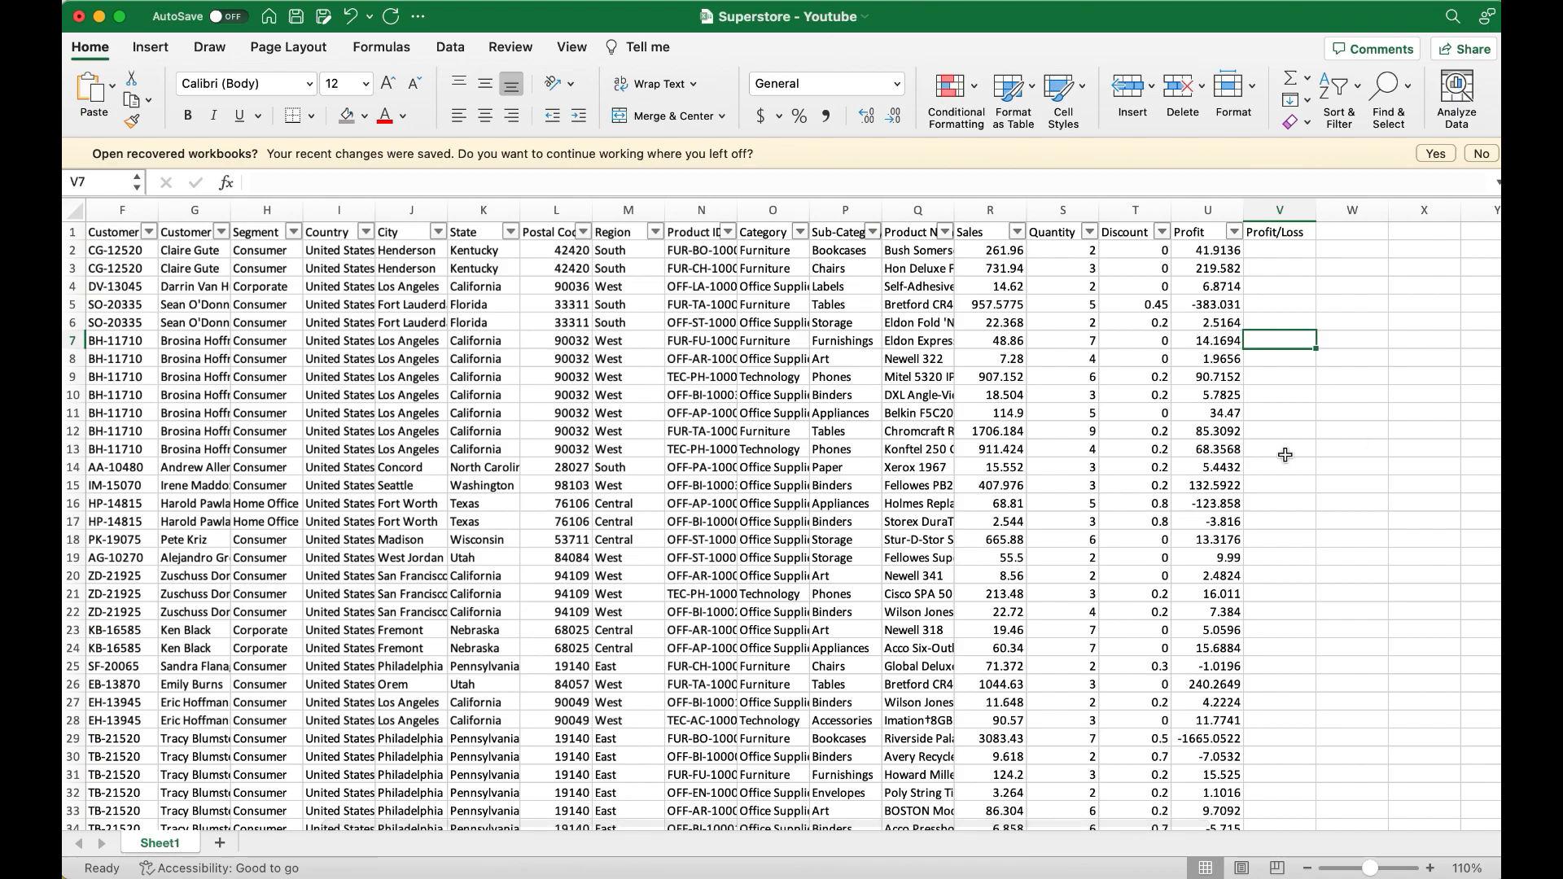
# Enter =IF(U2>=0,"Profit","Loss") in V2 to classify each row by the sign of its Profit value
pyautogui.moveTo(1195, 249); pyautogui.dragTo(1207, 510)
pyautogui.click(1401, 589)
pyautogui.click(1225, 304)
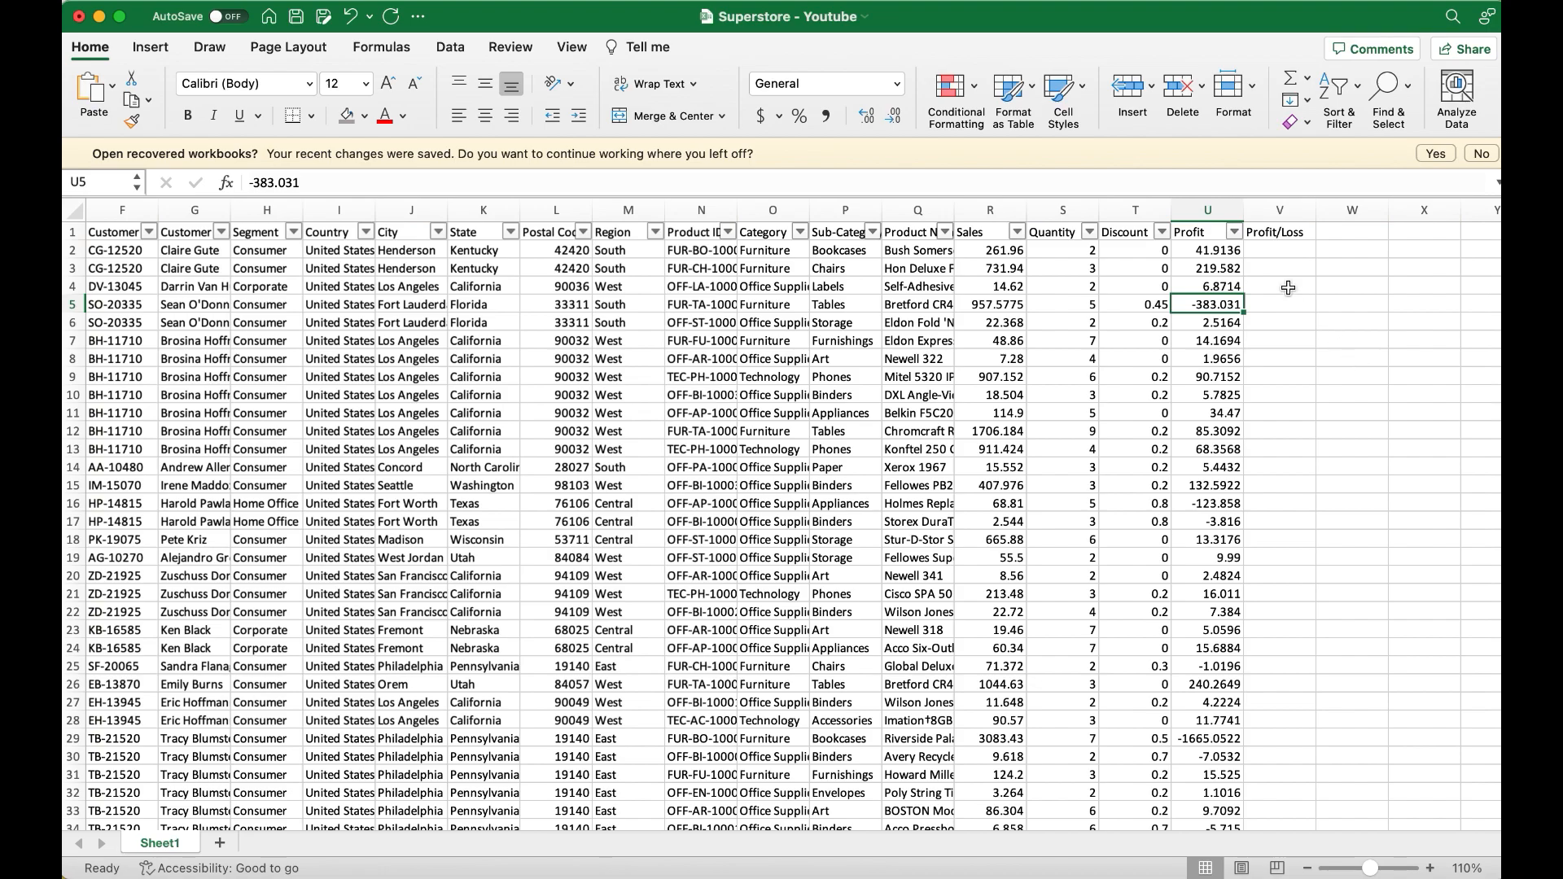
pyautogui.click(1227, 252)
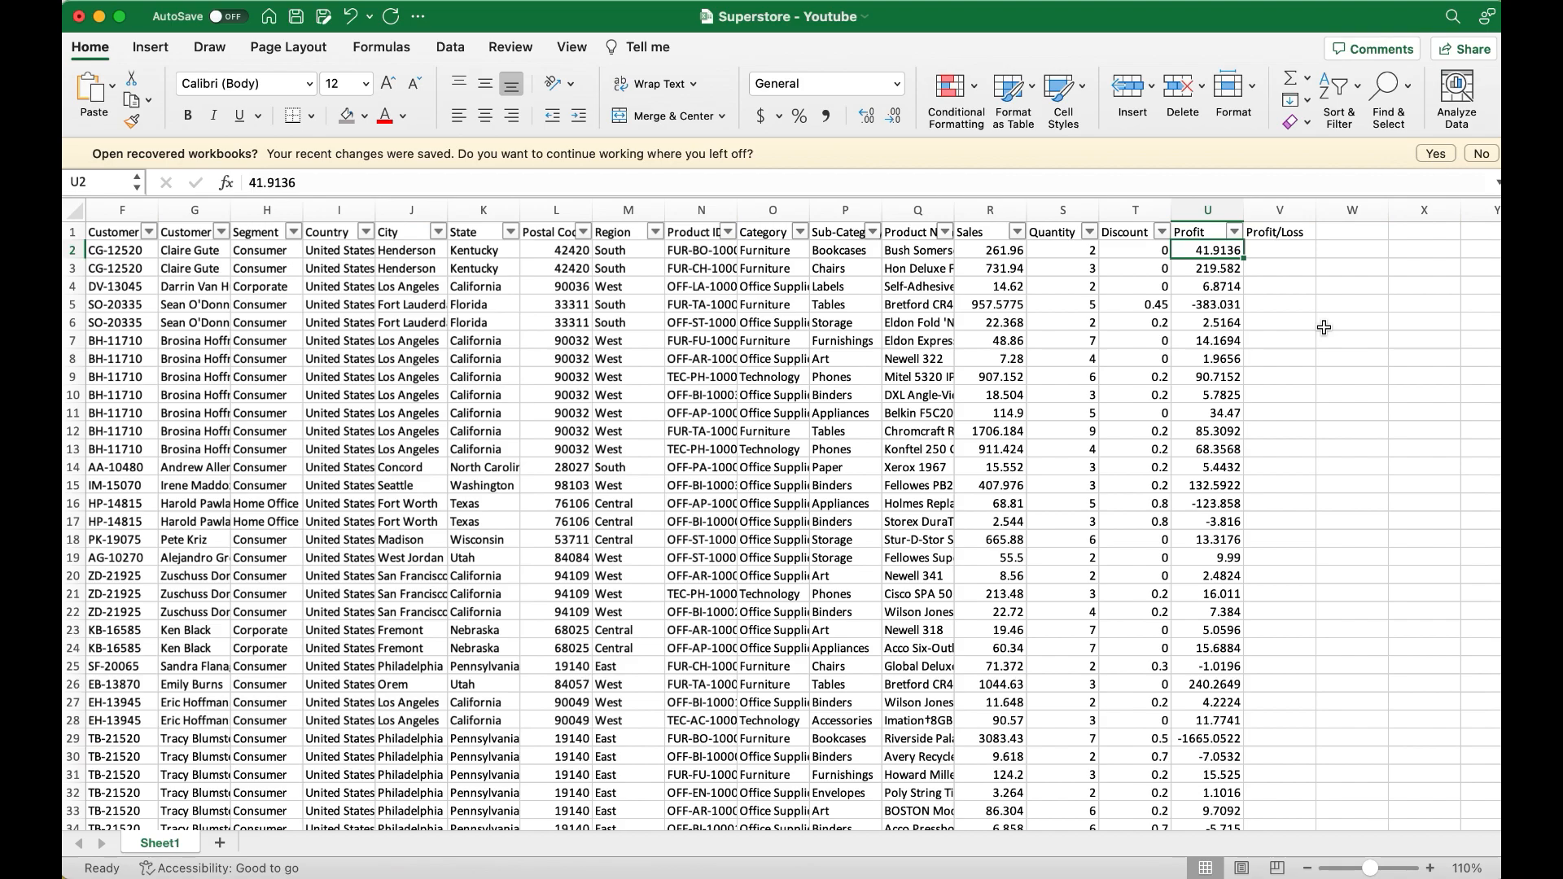
pyautogui.click(1206, 307)
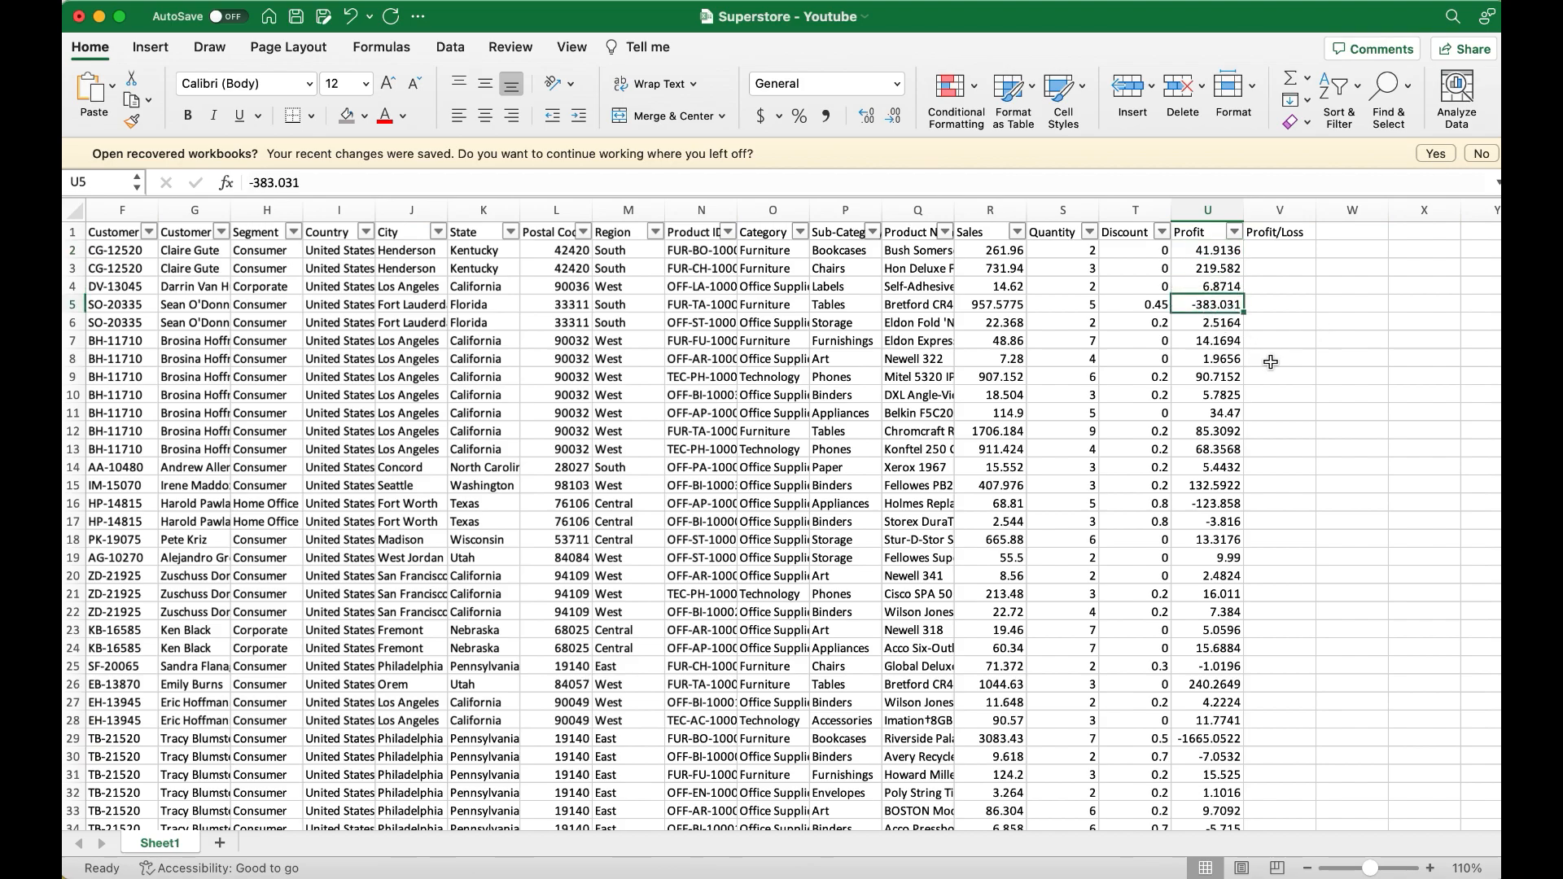
pyautogui.click(1292, 254)
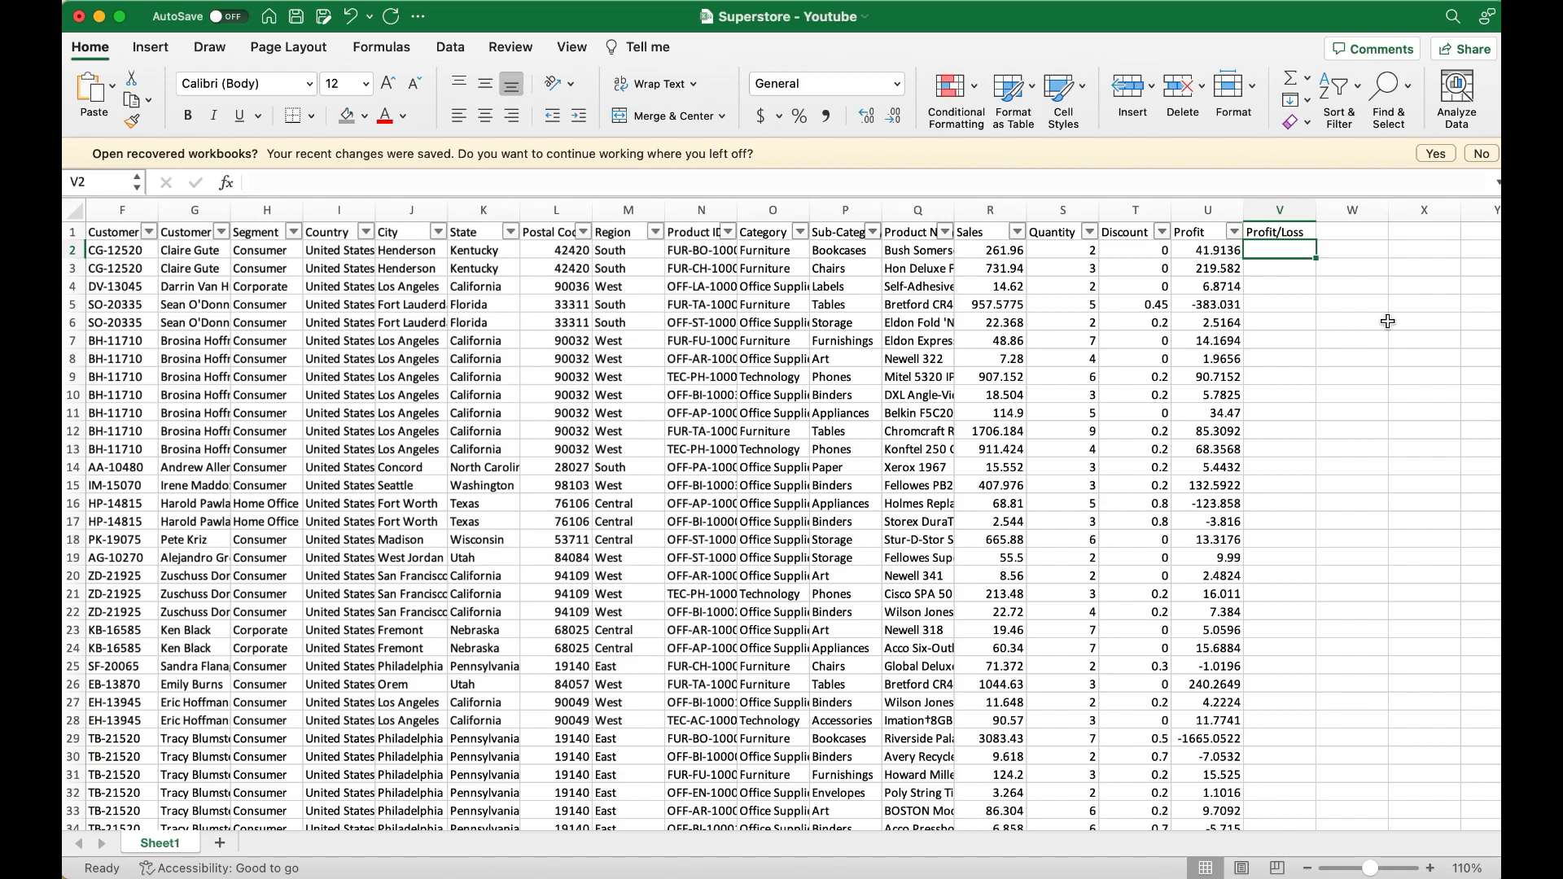
pyautogui.write('=if')
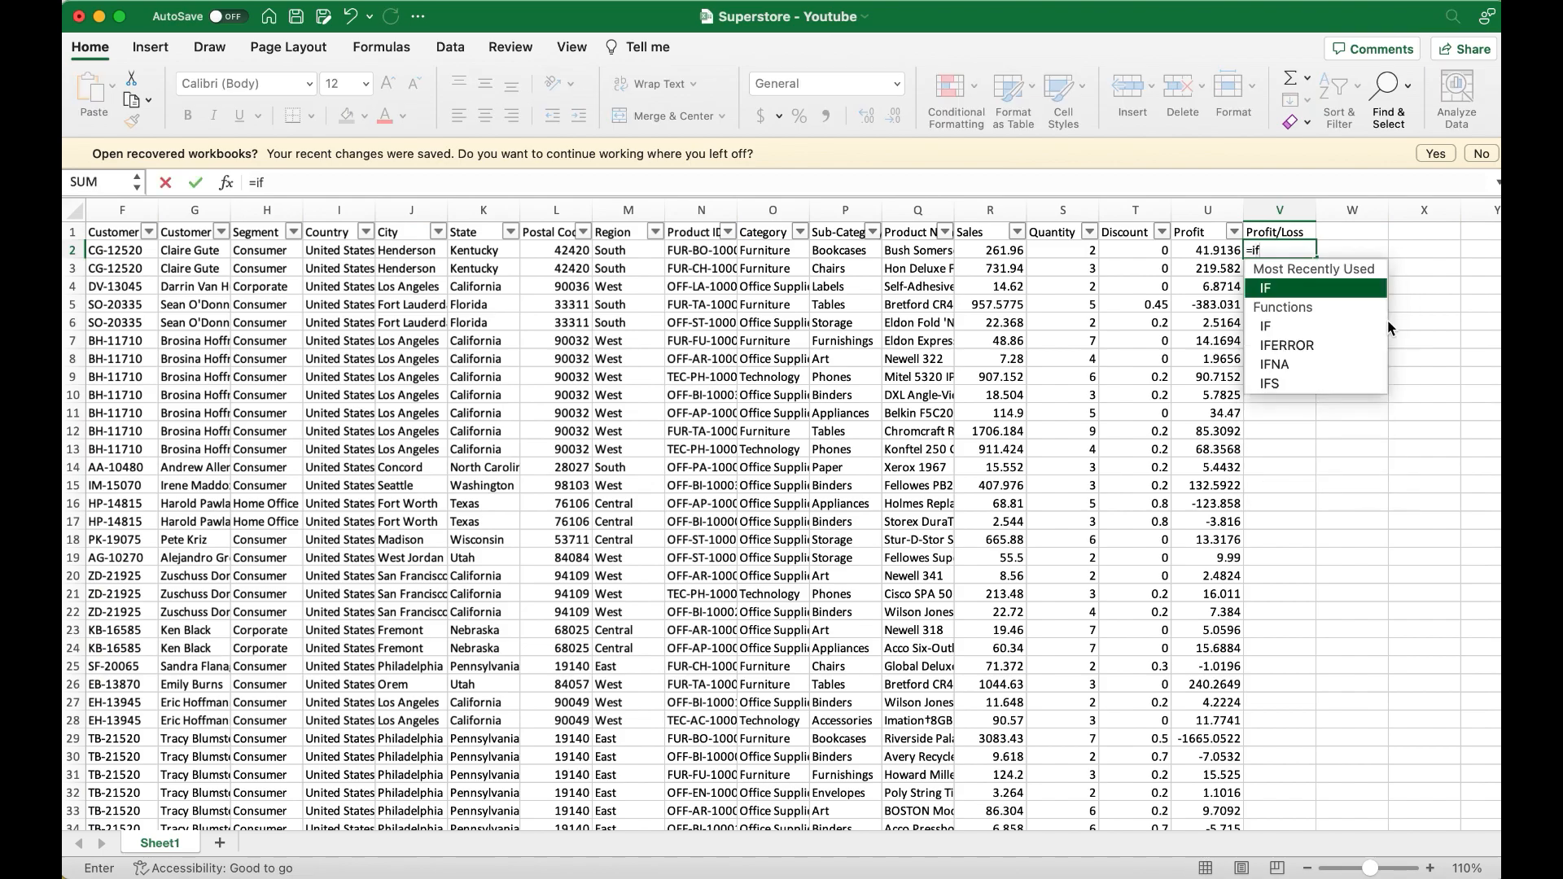
pyautogui.write('(')
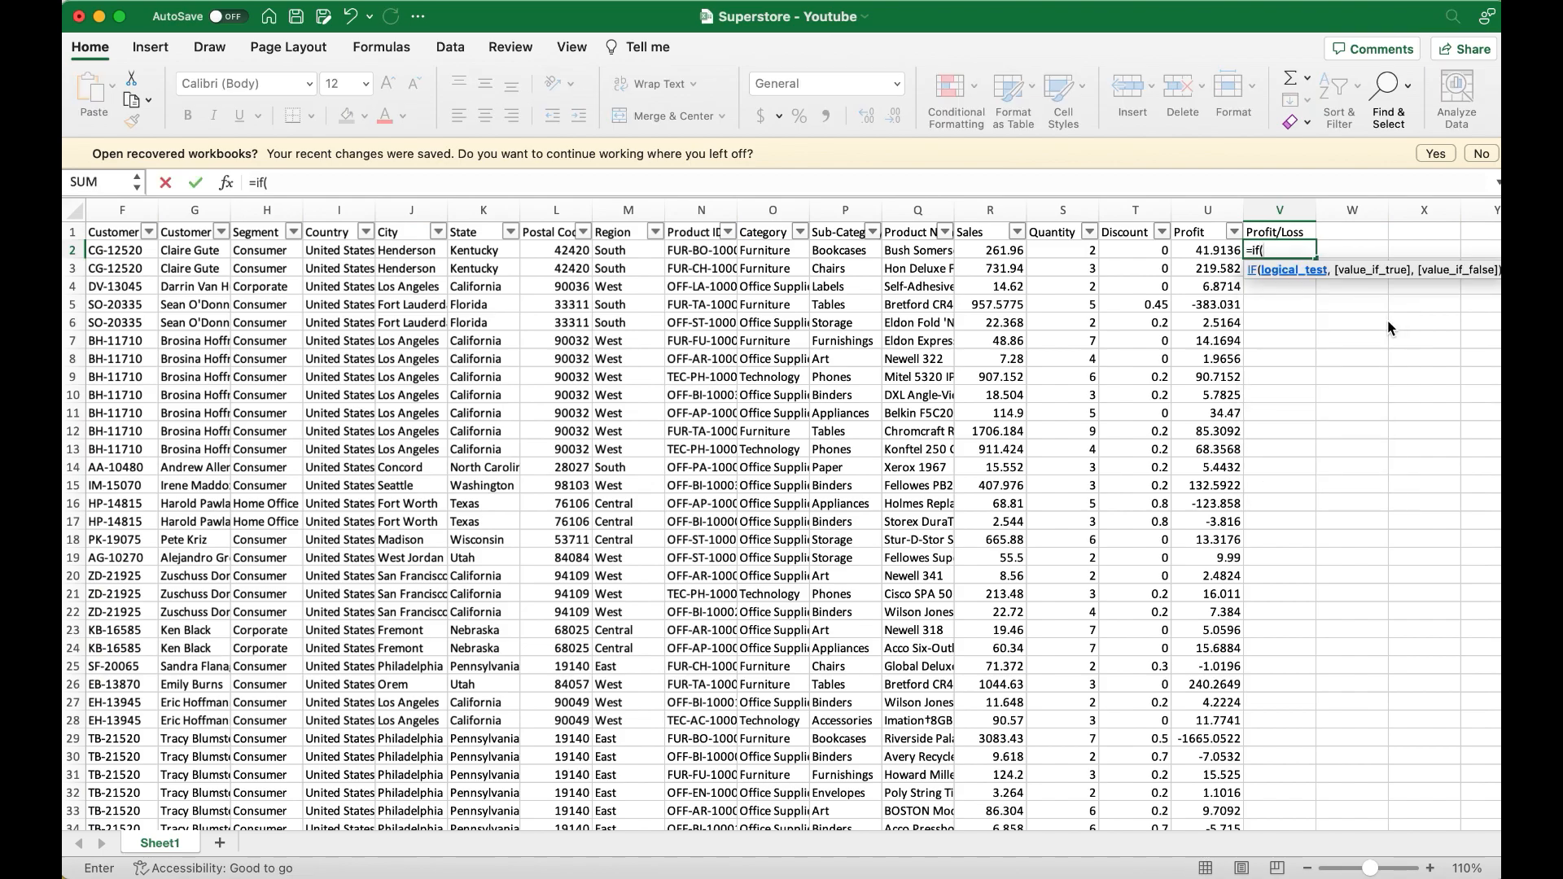
pyautogui.click(1218, 251)
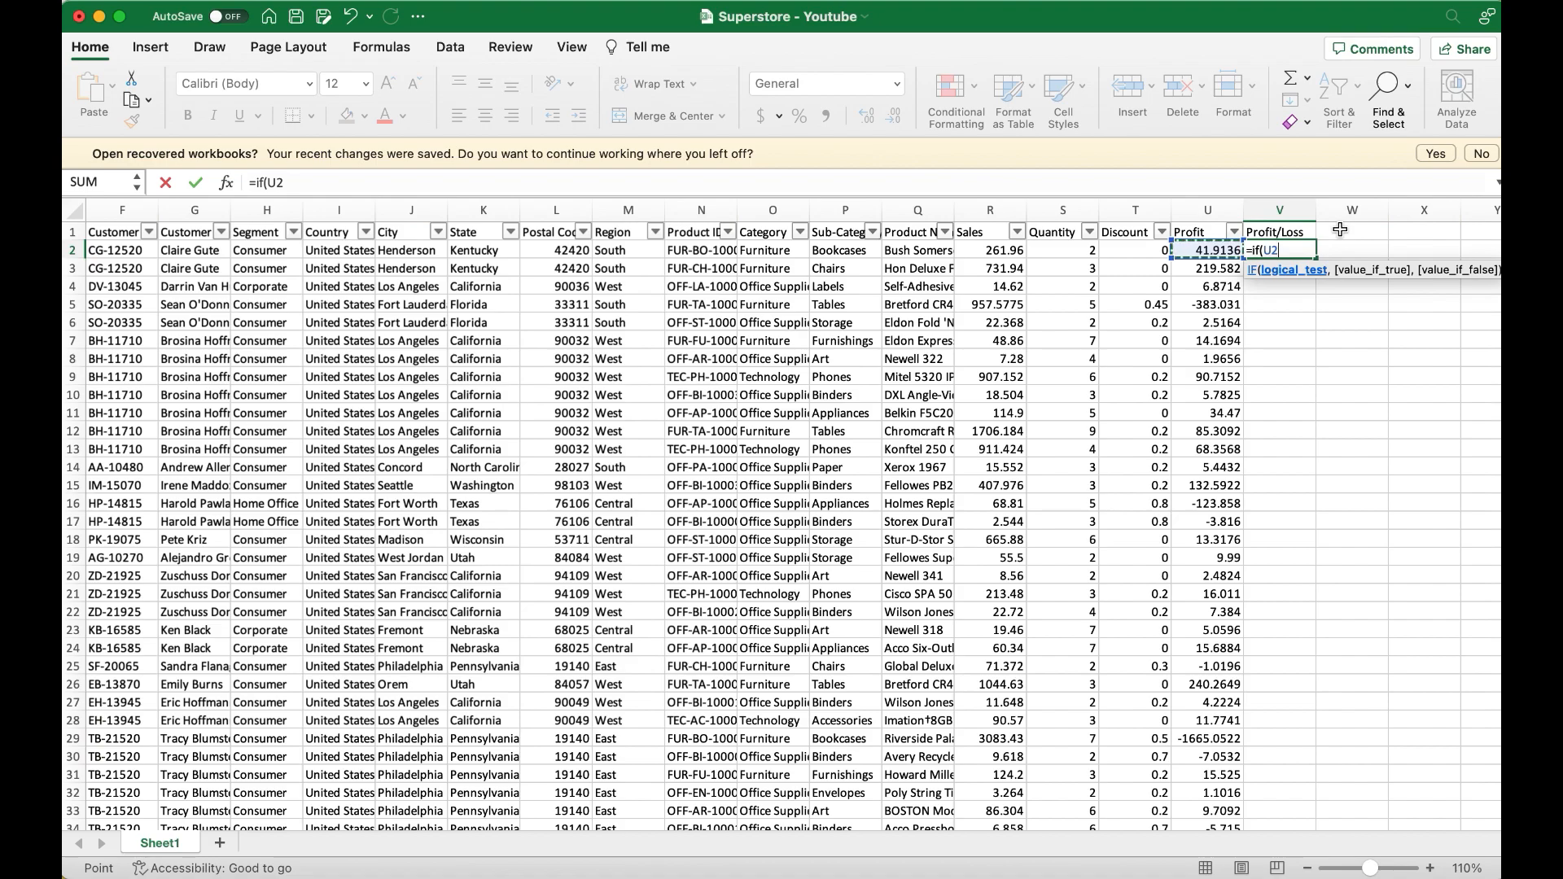
pyautogui.write('>')
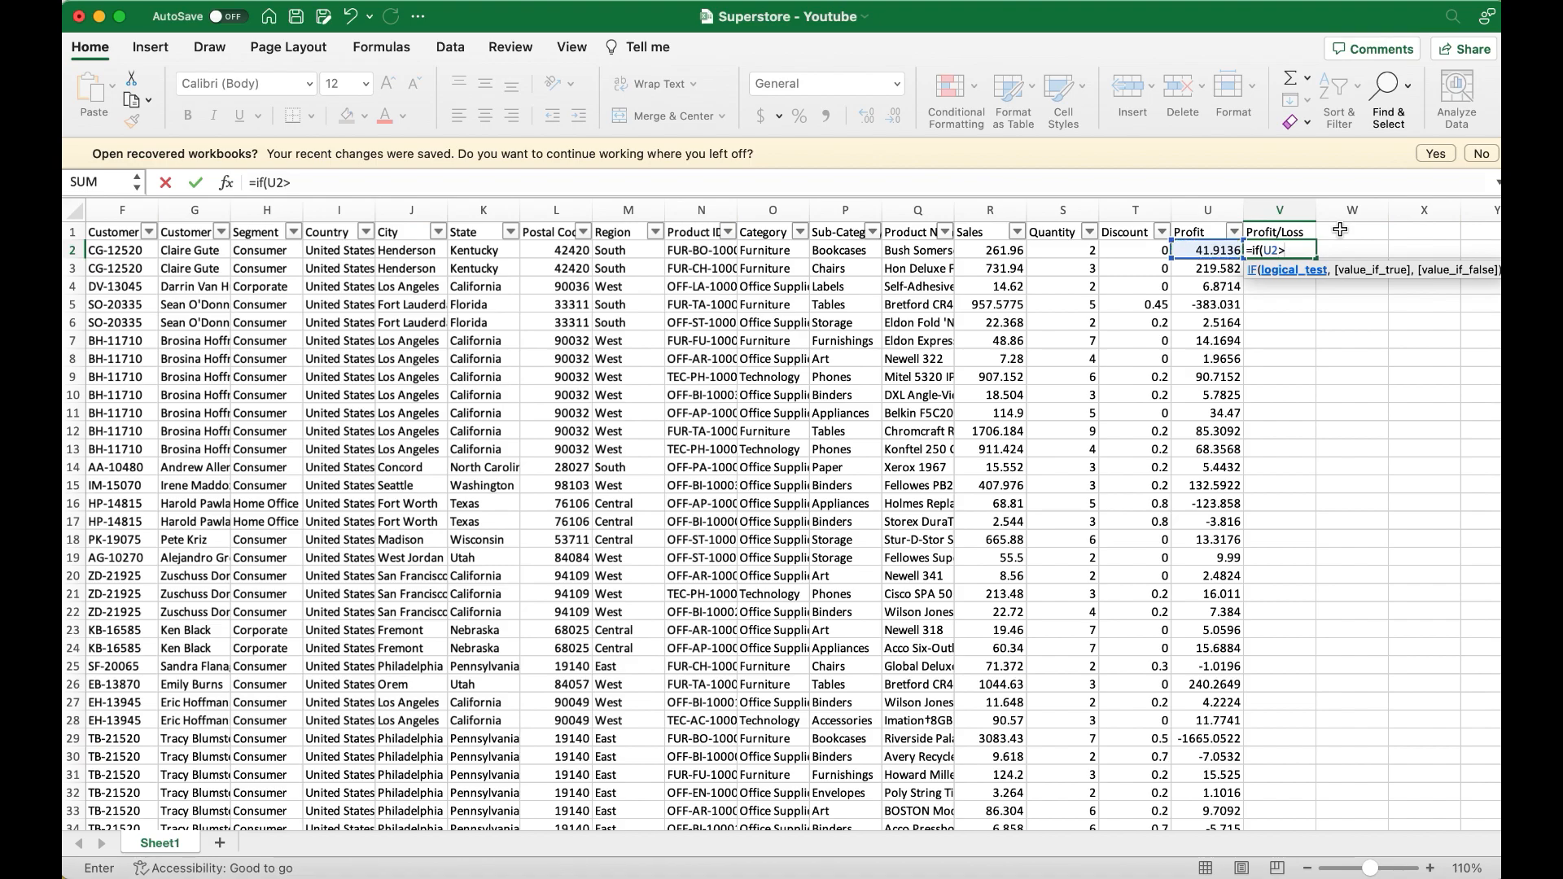
pyautogui.write('=0,"Profit')
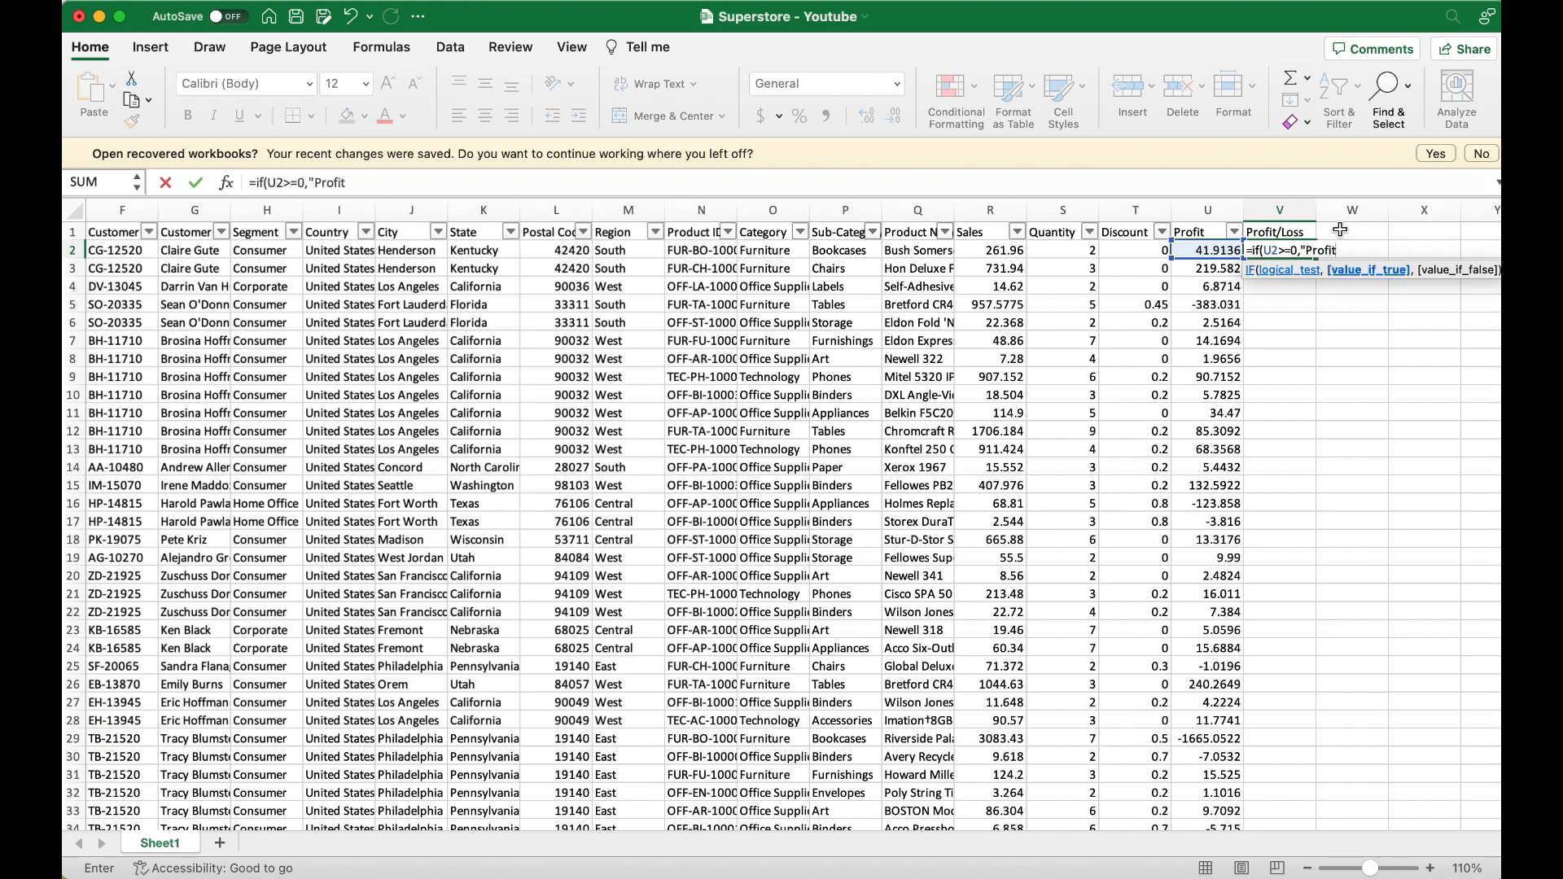
pyautogui.write('",')
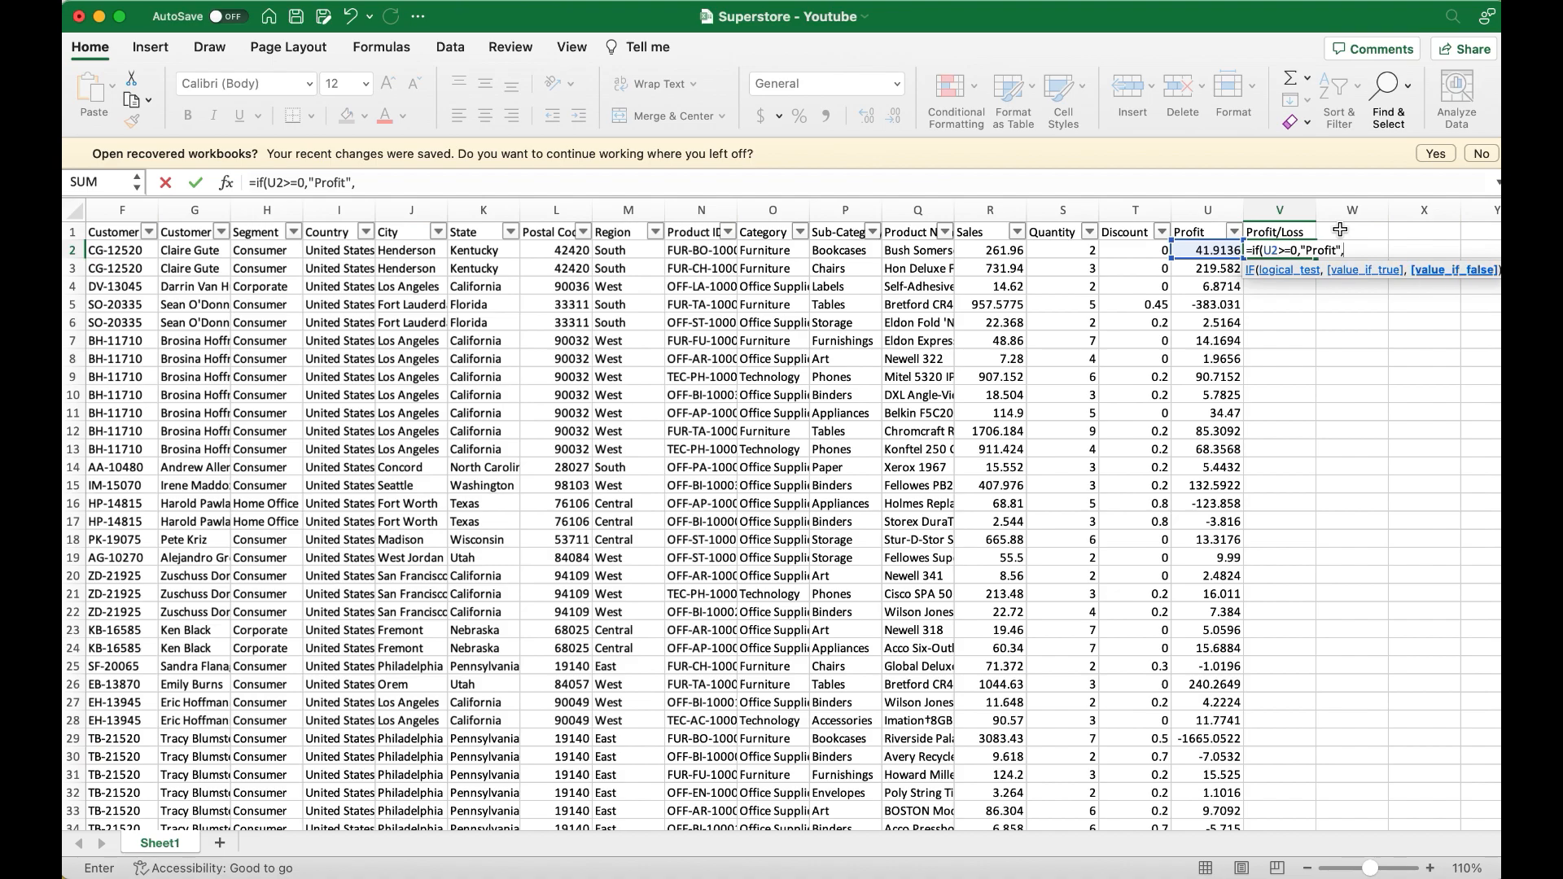
pyautogui.write('"Loss')
pyautogui.write(')')
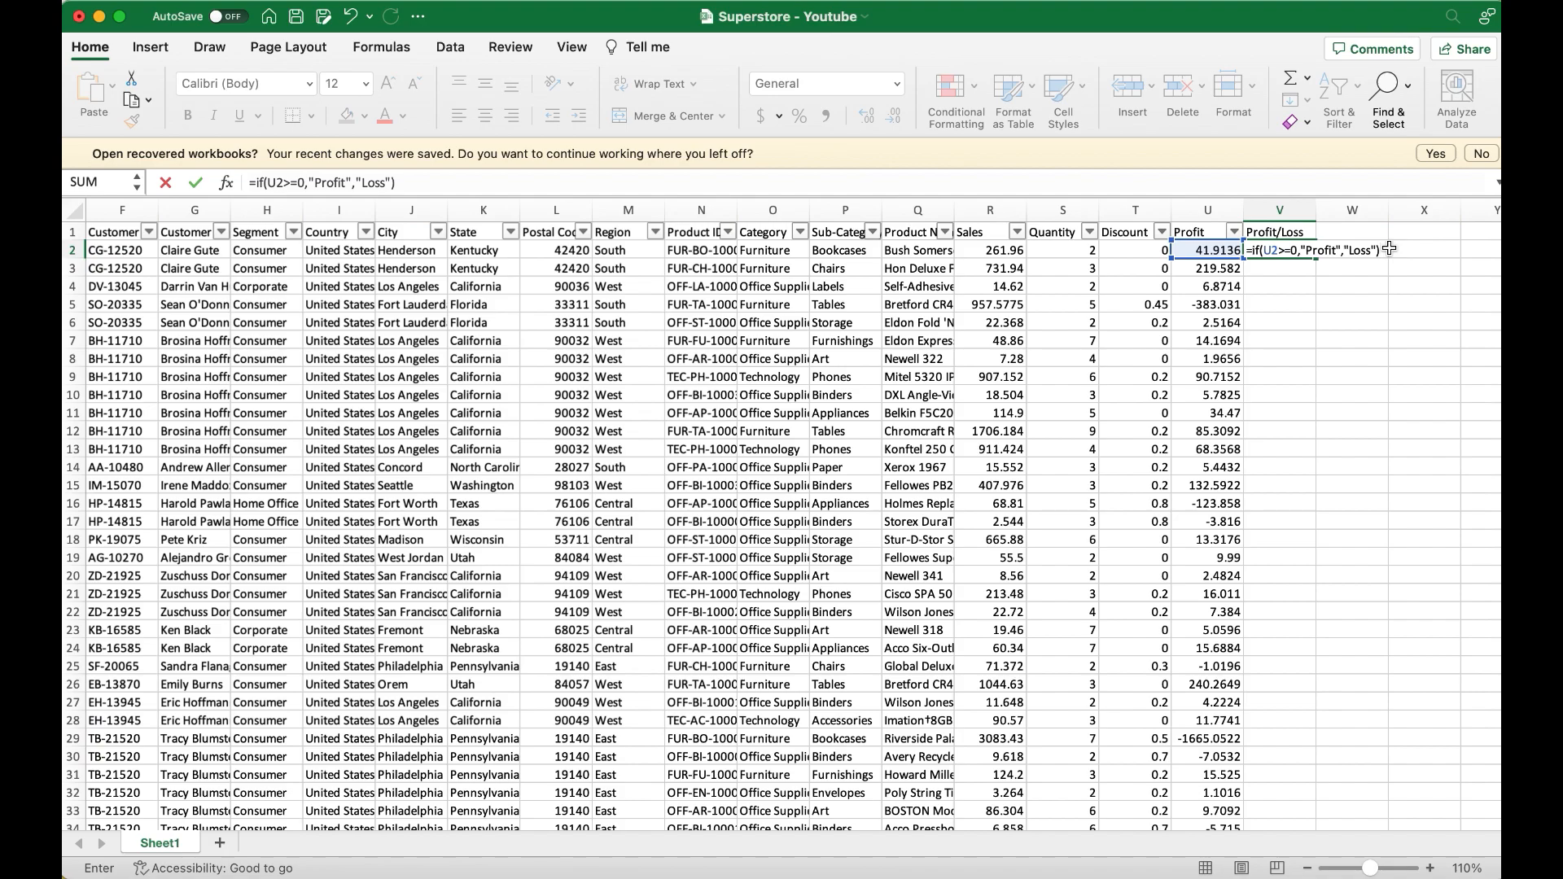
pyautogui.press('Return')
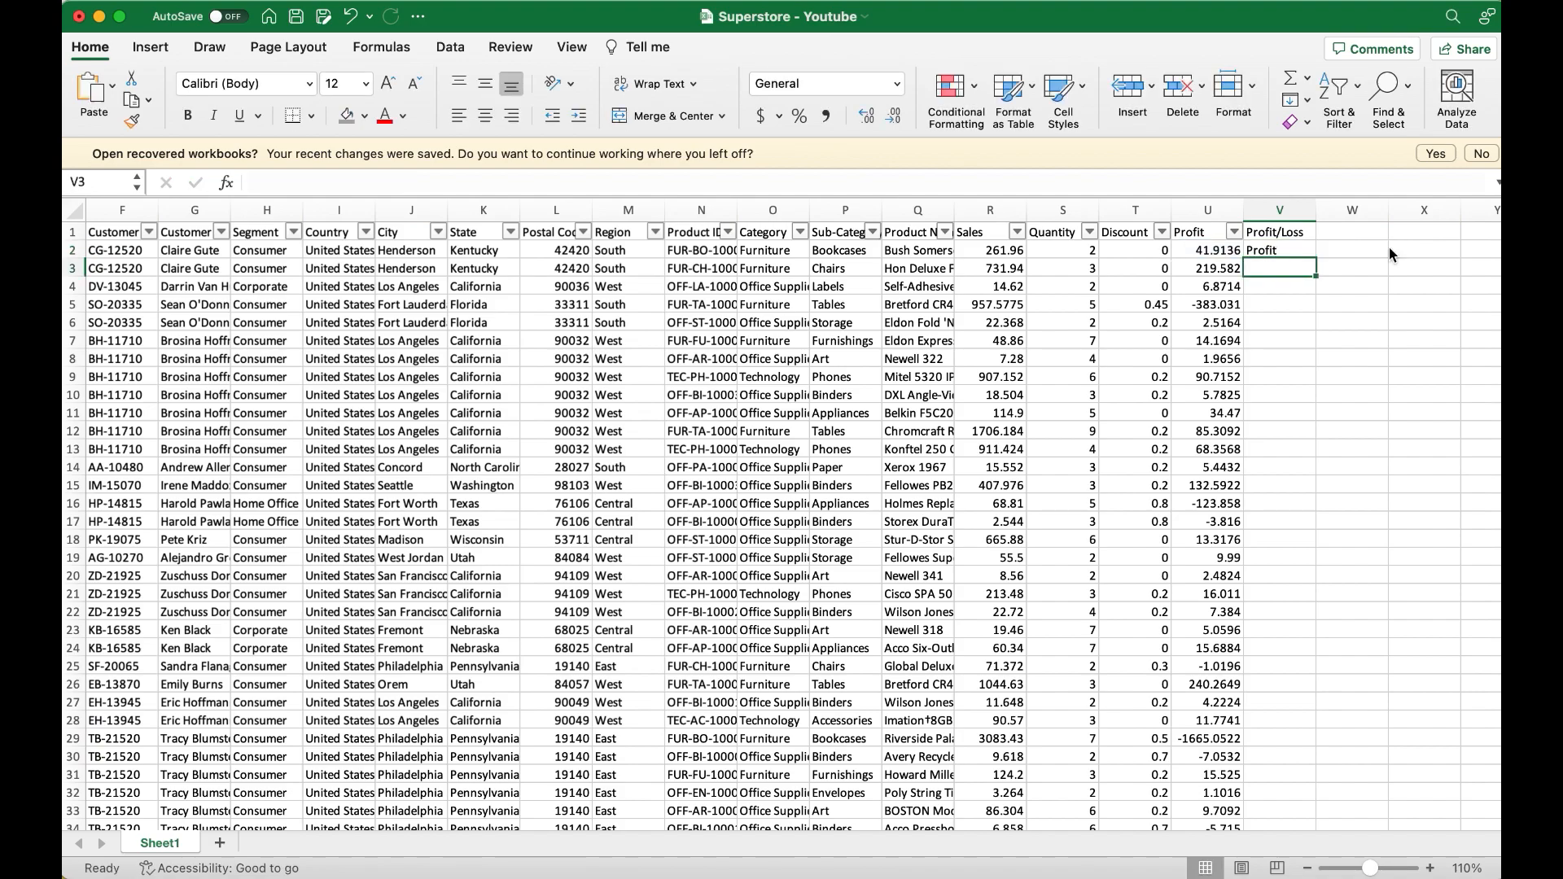
# Fill the V2 formula down the entire Profit/Loss column and review the filled rows
pyautogui.click(1302, 251)
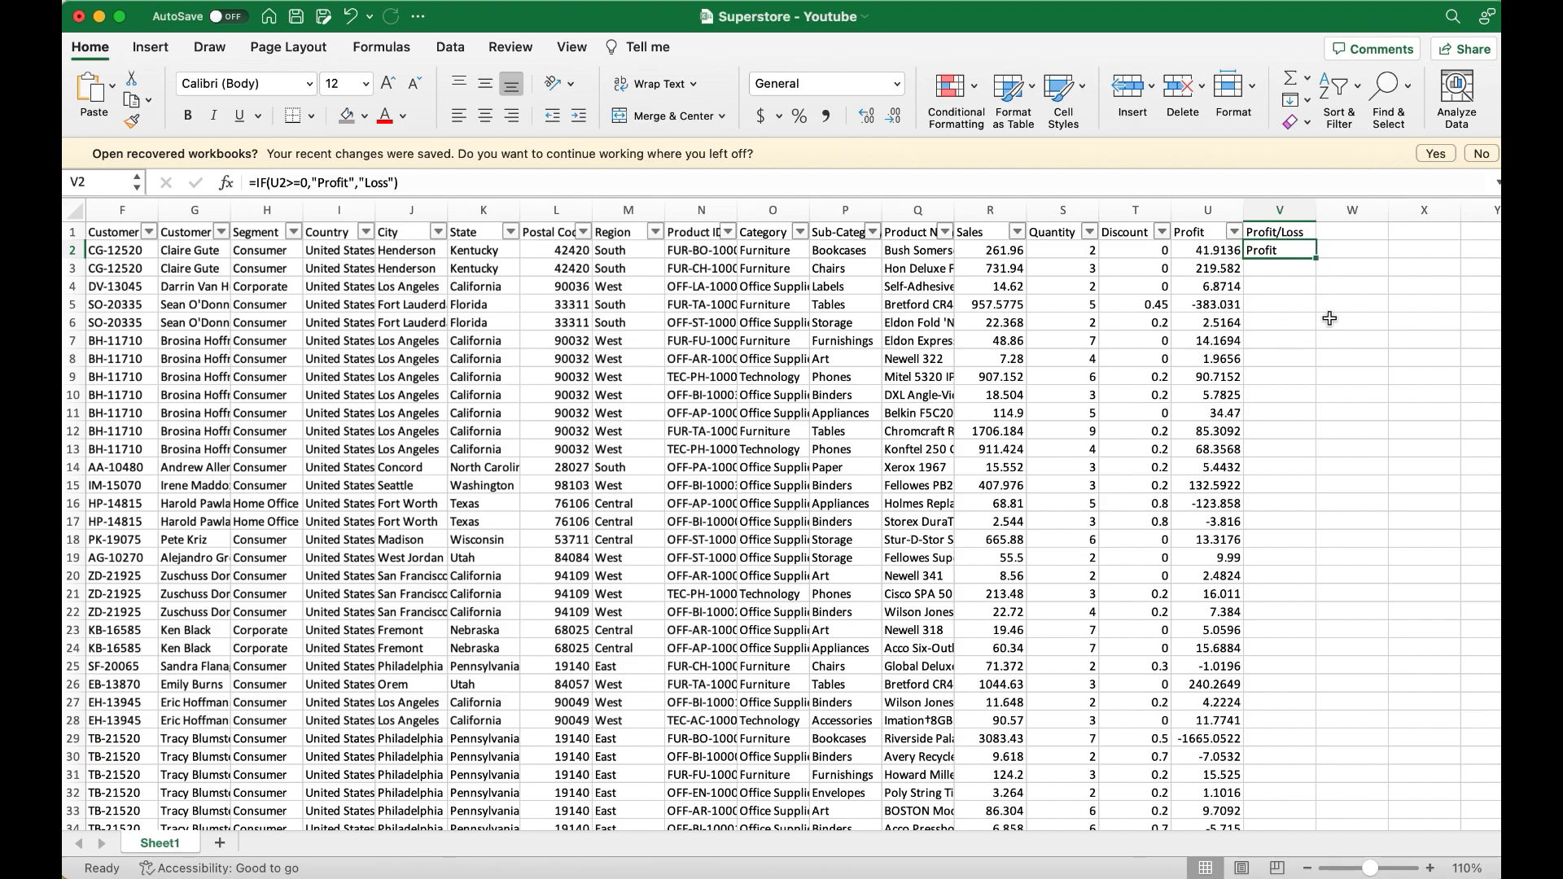
pyautogui.doubleClick(1317, 258)
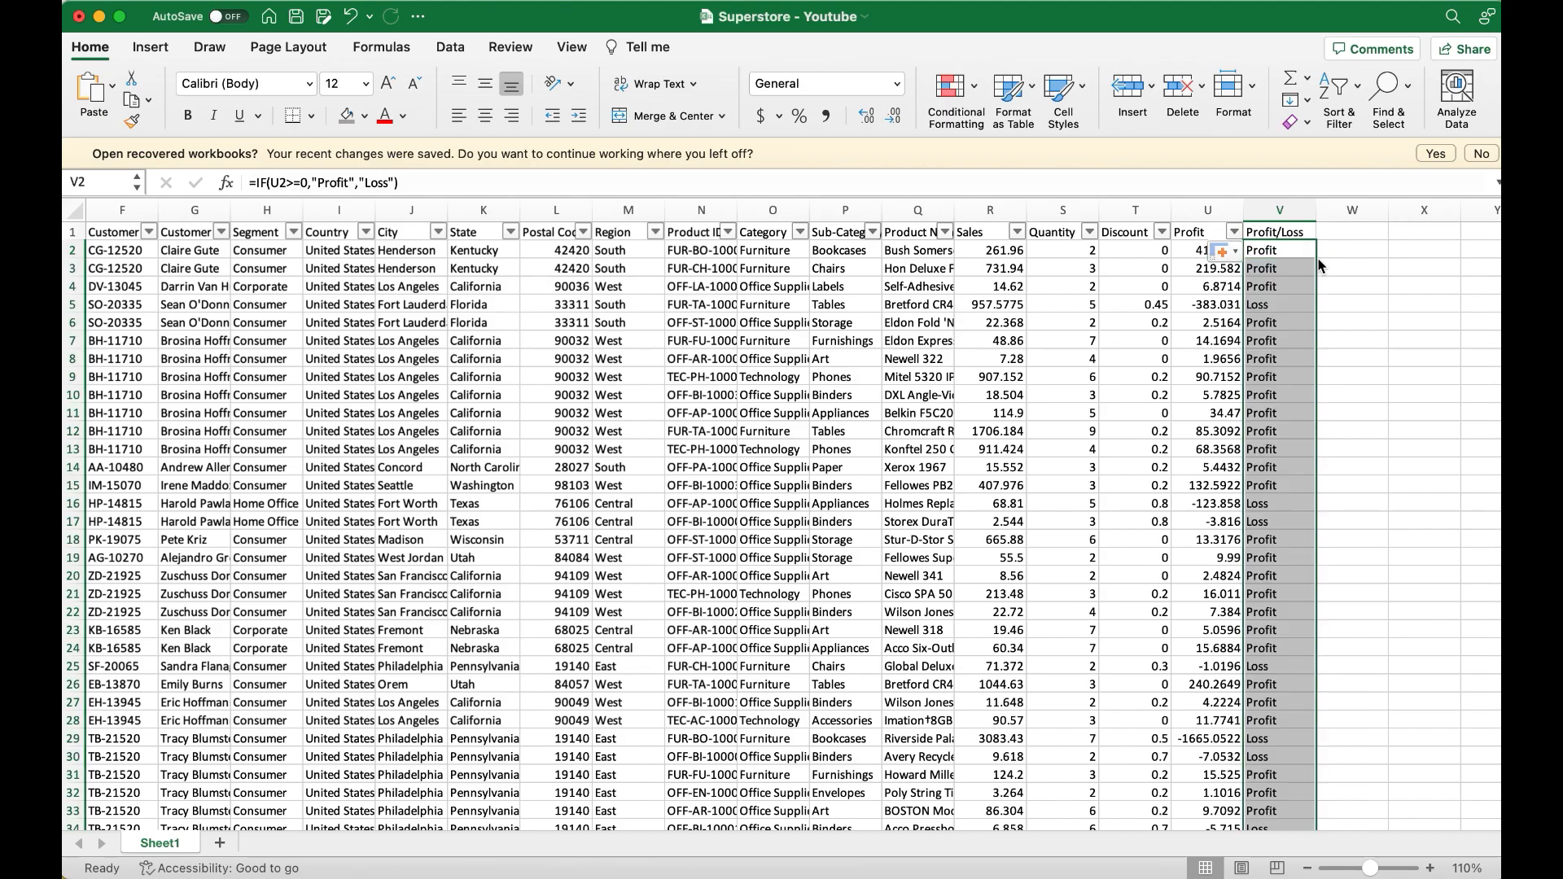
pyautogui.scroll(-2, 1280, 299)
pyautogui.scroll(-6, 1280, 298)
pyautogui.scroll(9, 1285, 350)
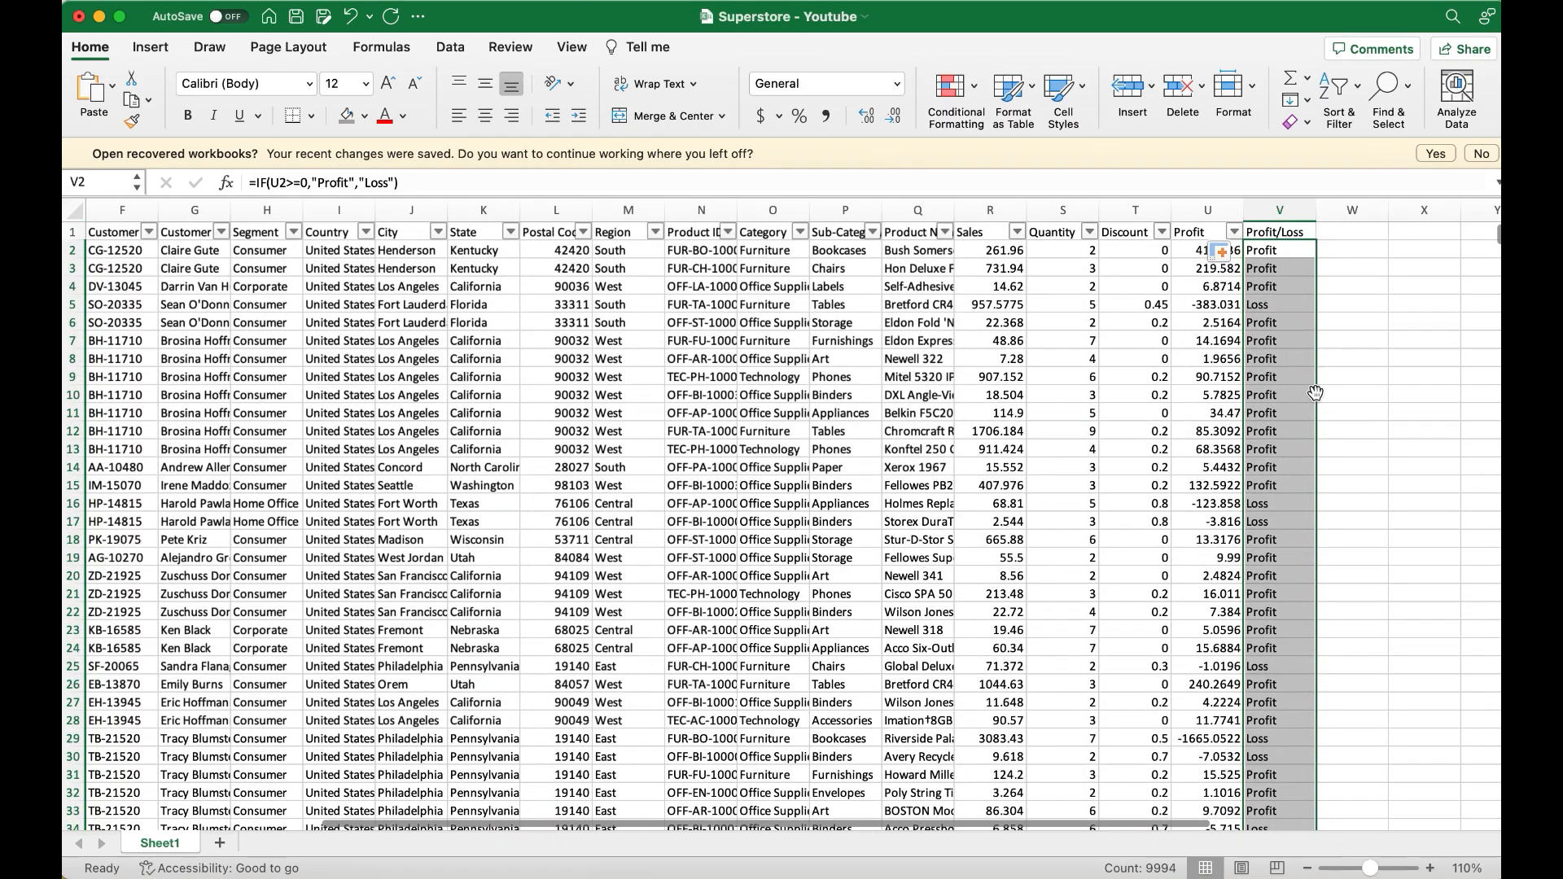
# Examine the structure of the Order ID values and locate the first empty column after Profit/Loss
pyautogui.click(1359, 233)
pyautogui.moveTo(367, 818); pyautogui.dragTo(164, 834)
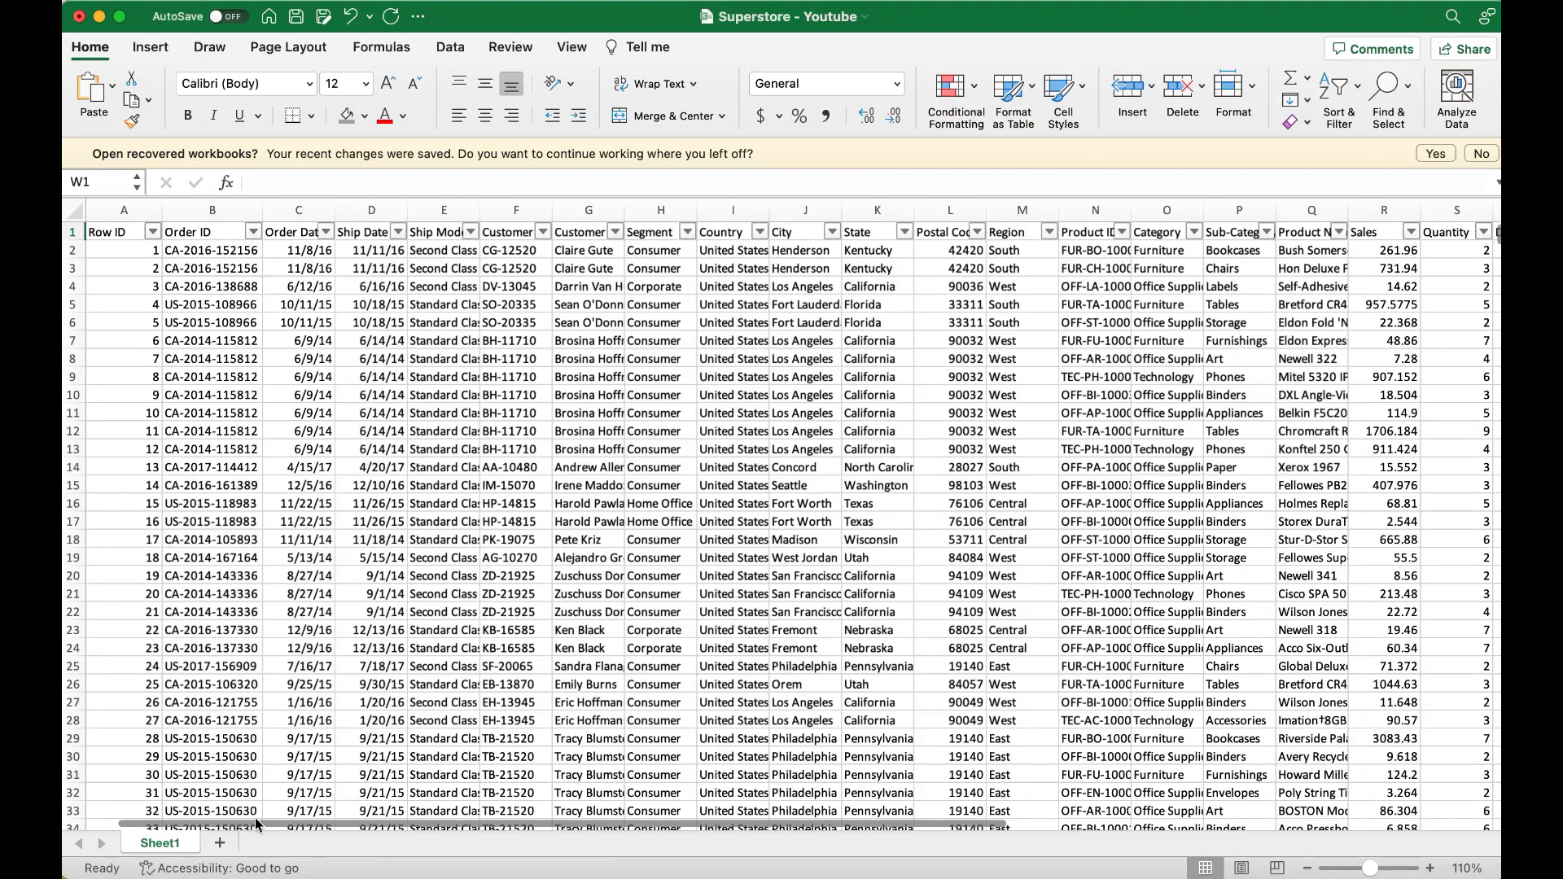
pyautogui.moveTo(209, 252); pyautogui.dragTo(214, 400)
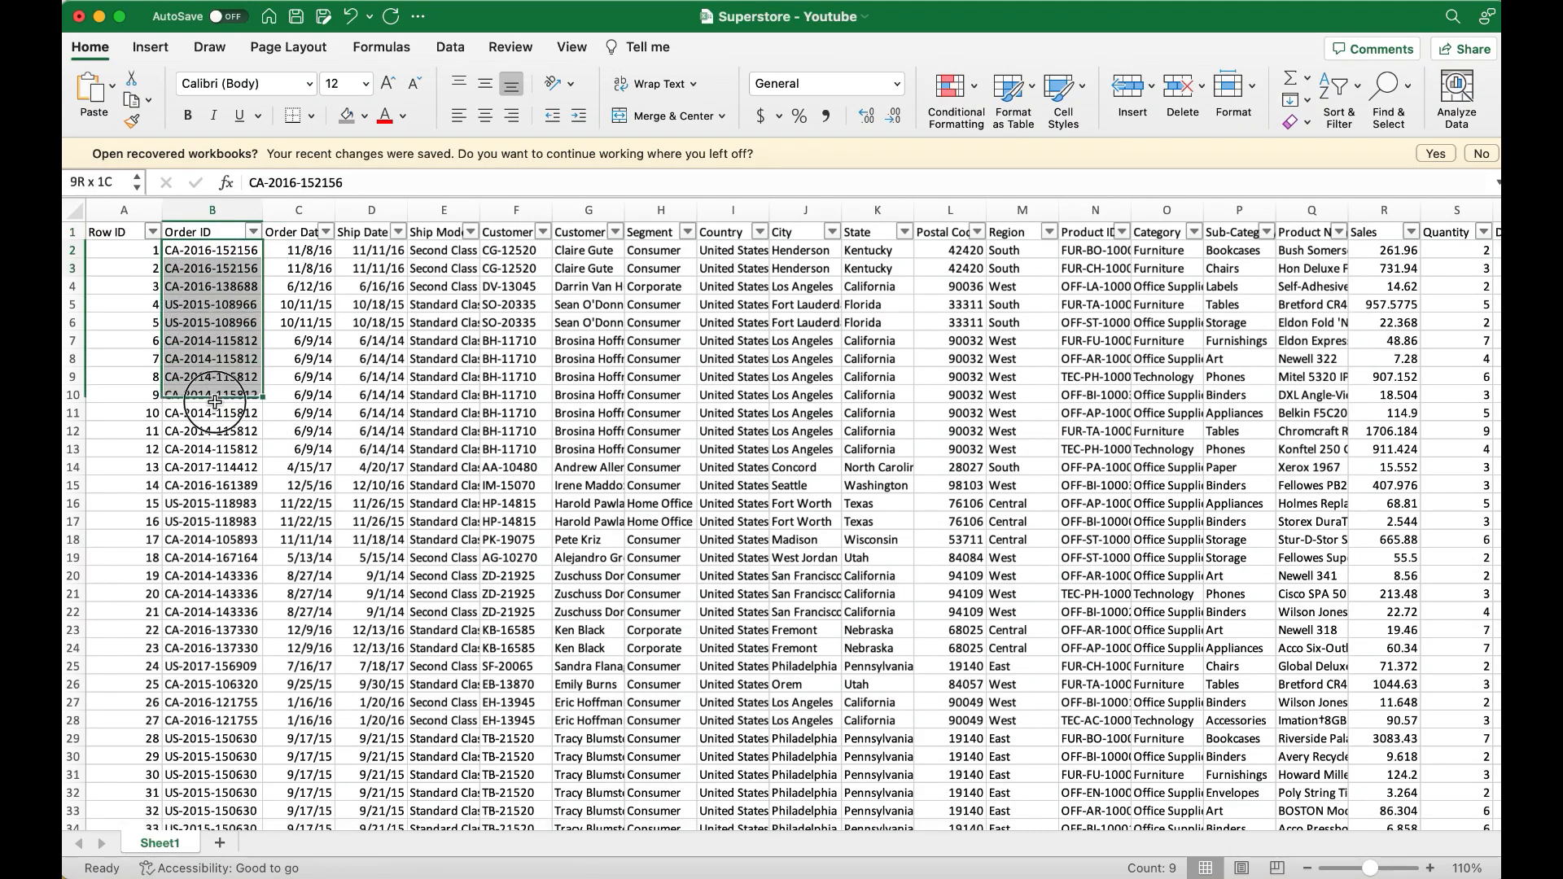
pyautogui.click(210, 558)
pyautogui.click(173, 262)
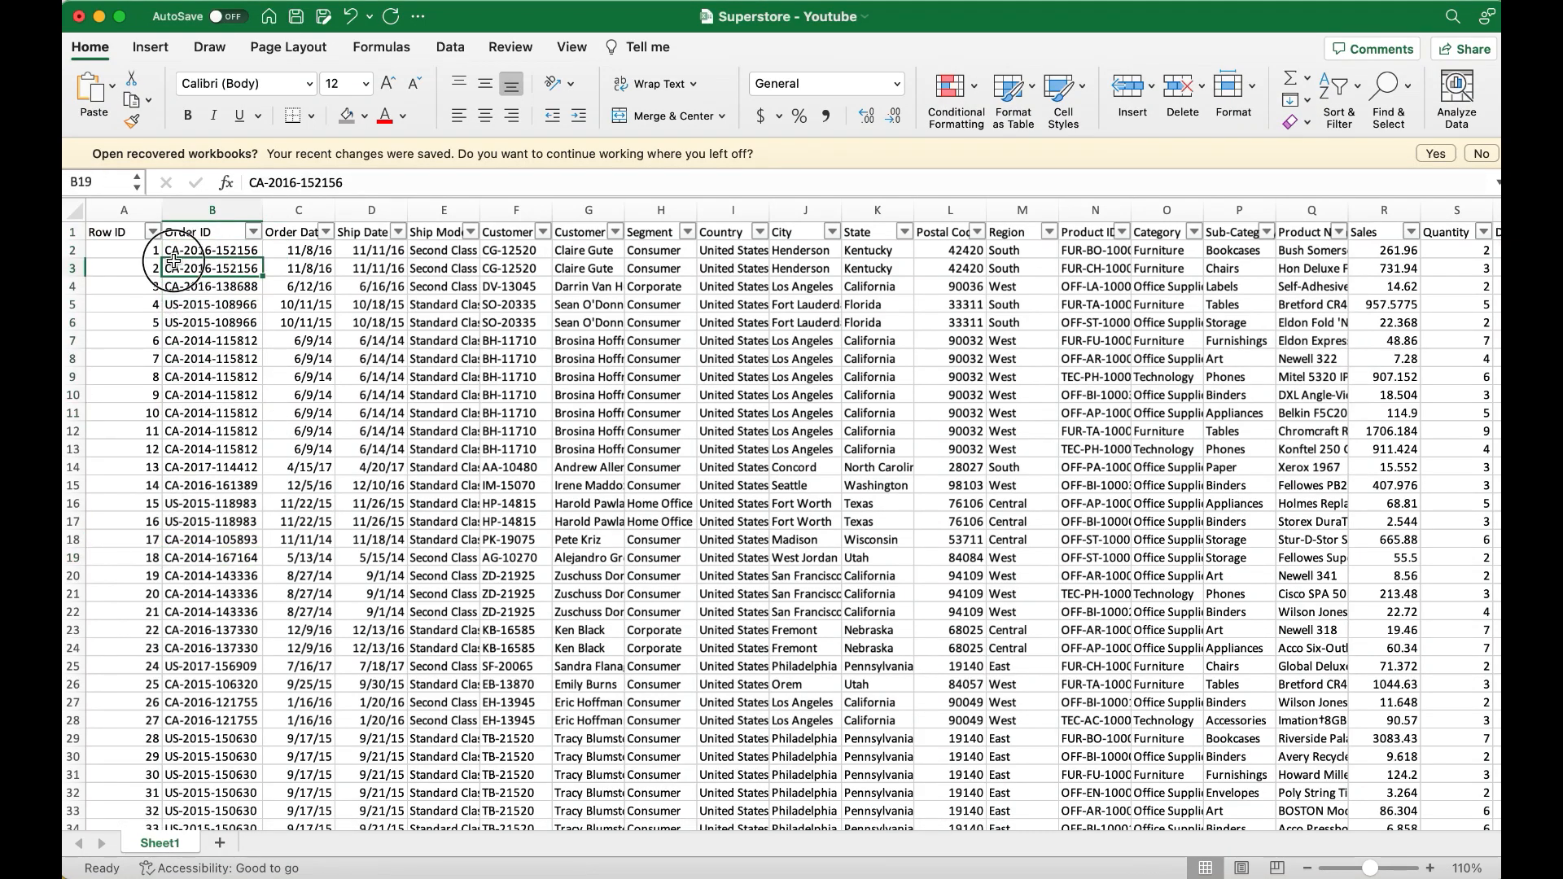
pyautogui.scroll(-5, 180, 570)
pyautogui.moveTo(180, 574); pyautogui.dragTo(181, 665)
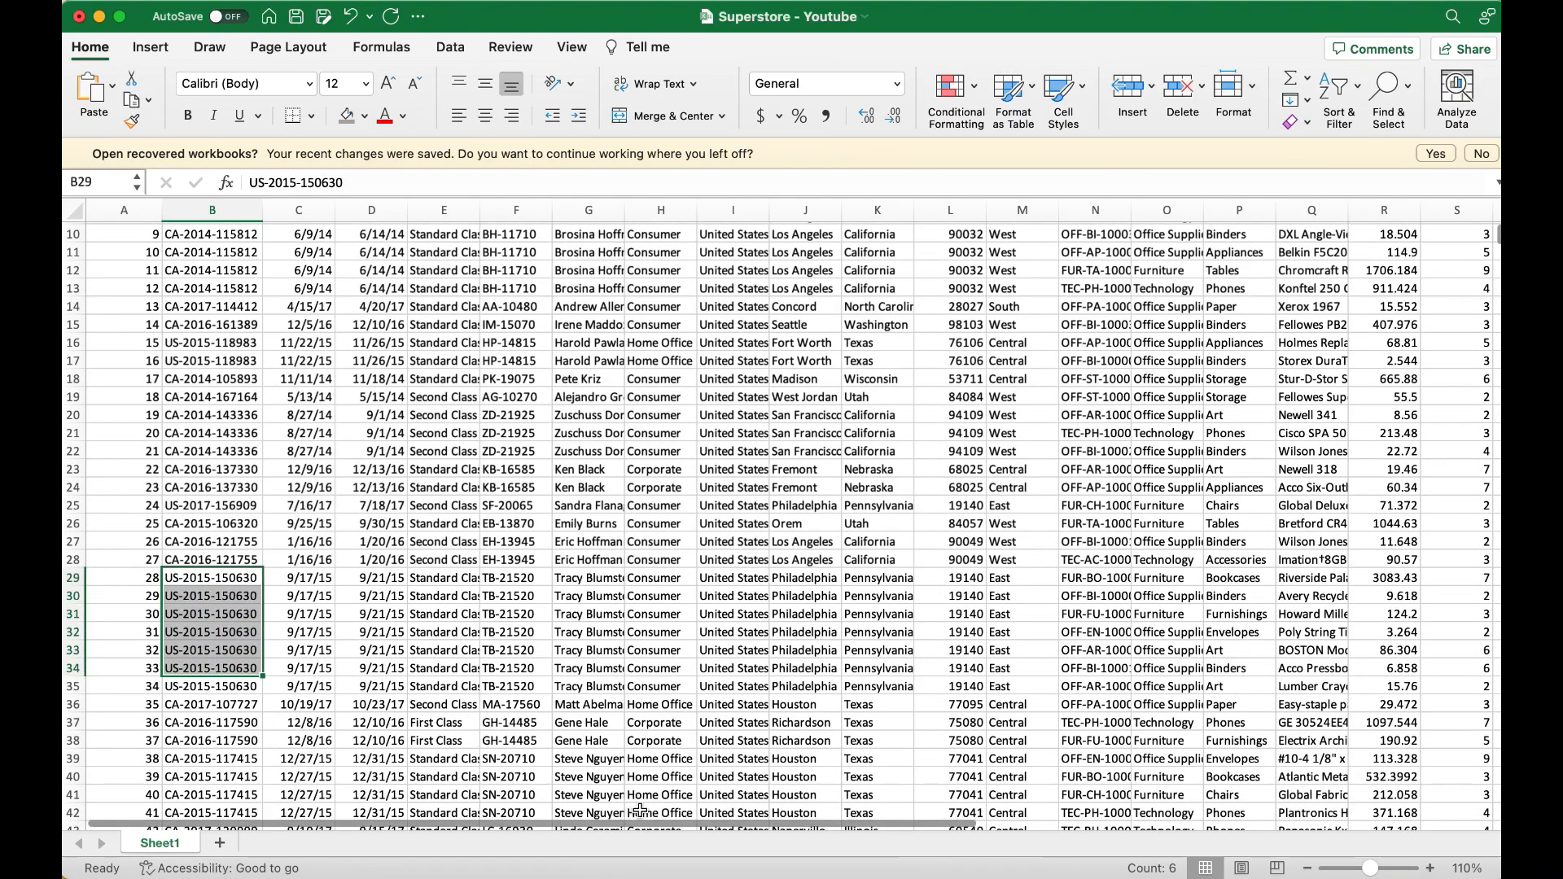
pyautogui.hscroll(10, 640, 810)
pyautogui.scroll(4, 955, 502)
pyautogui.click(902, 237)
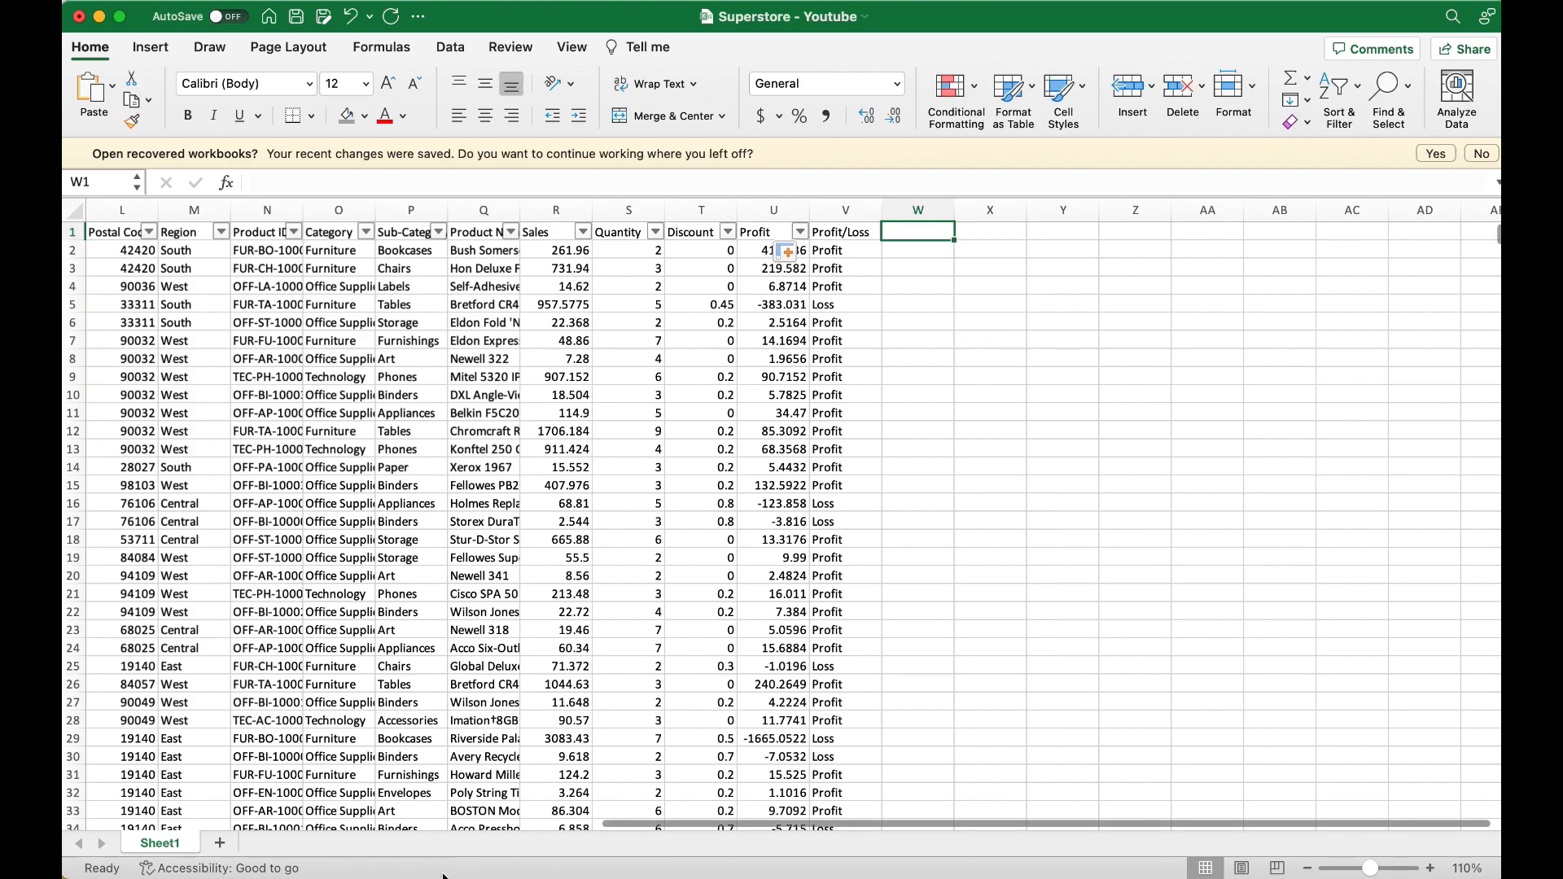
pyautogui.moveTo(700, 823); pyautogui.dragTo(211, 824)
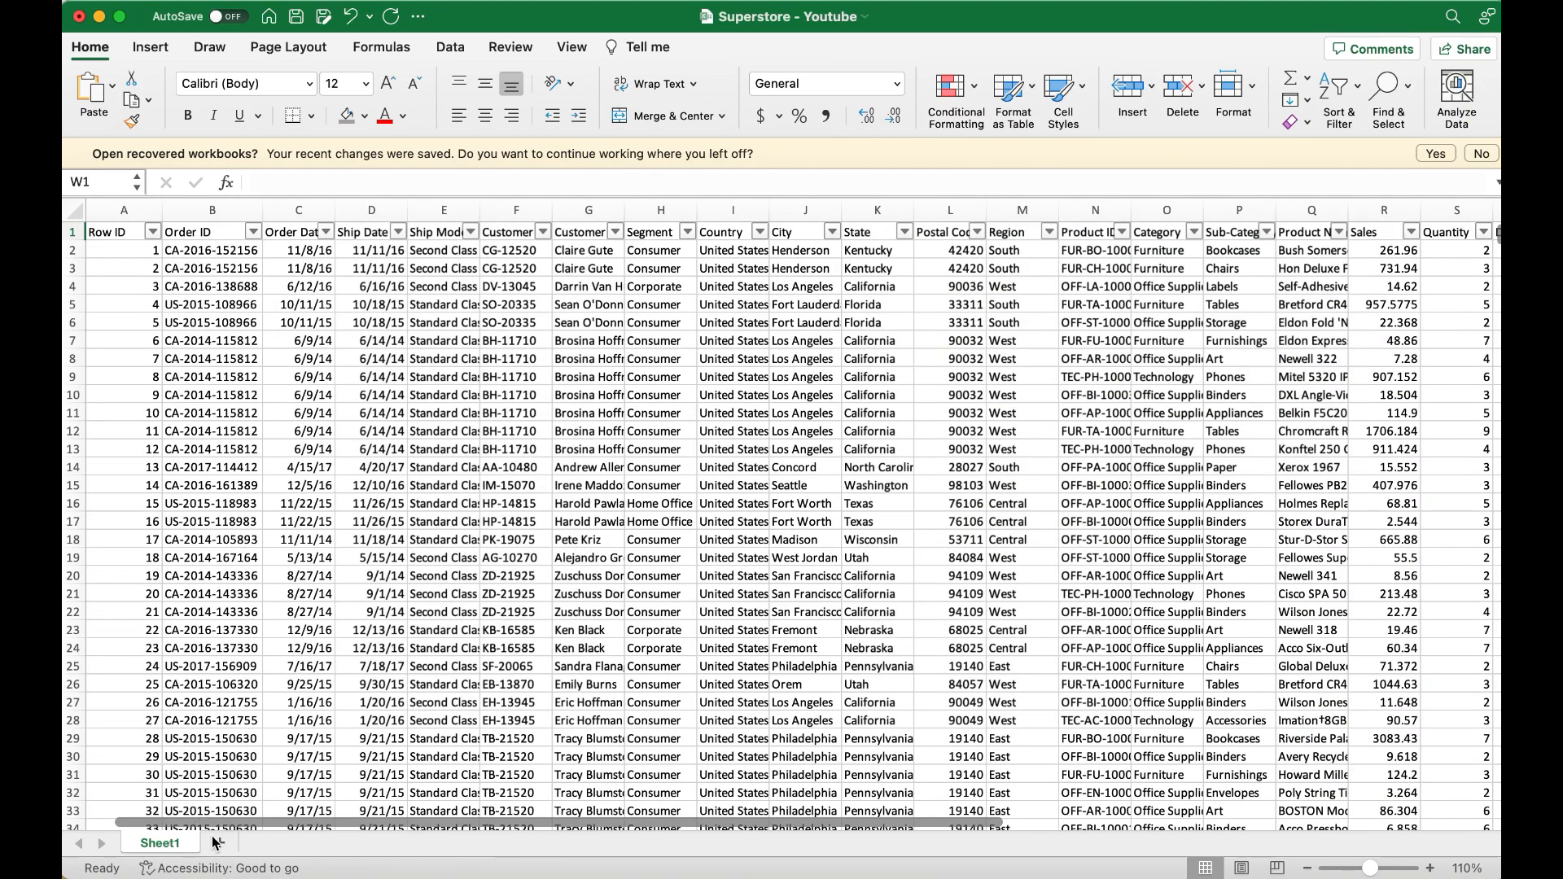
pyautogui.click(181, 718)
pyautogui.click(185, 754)
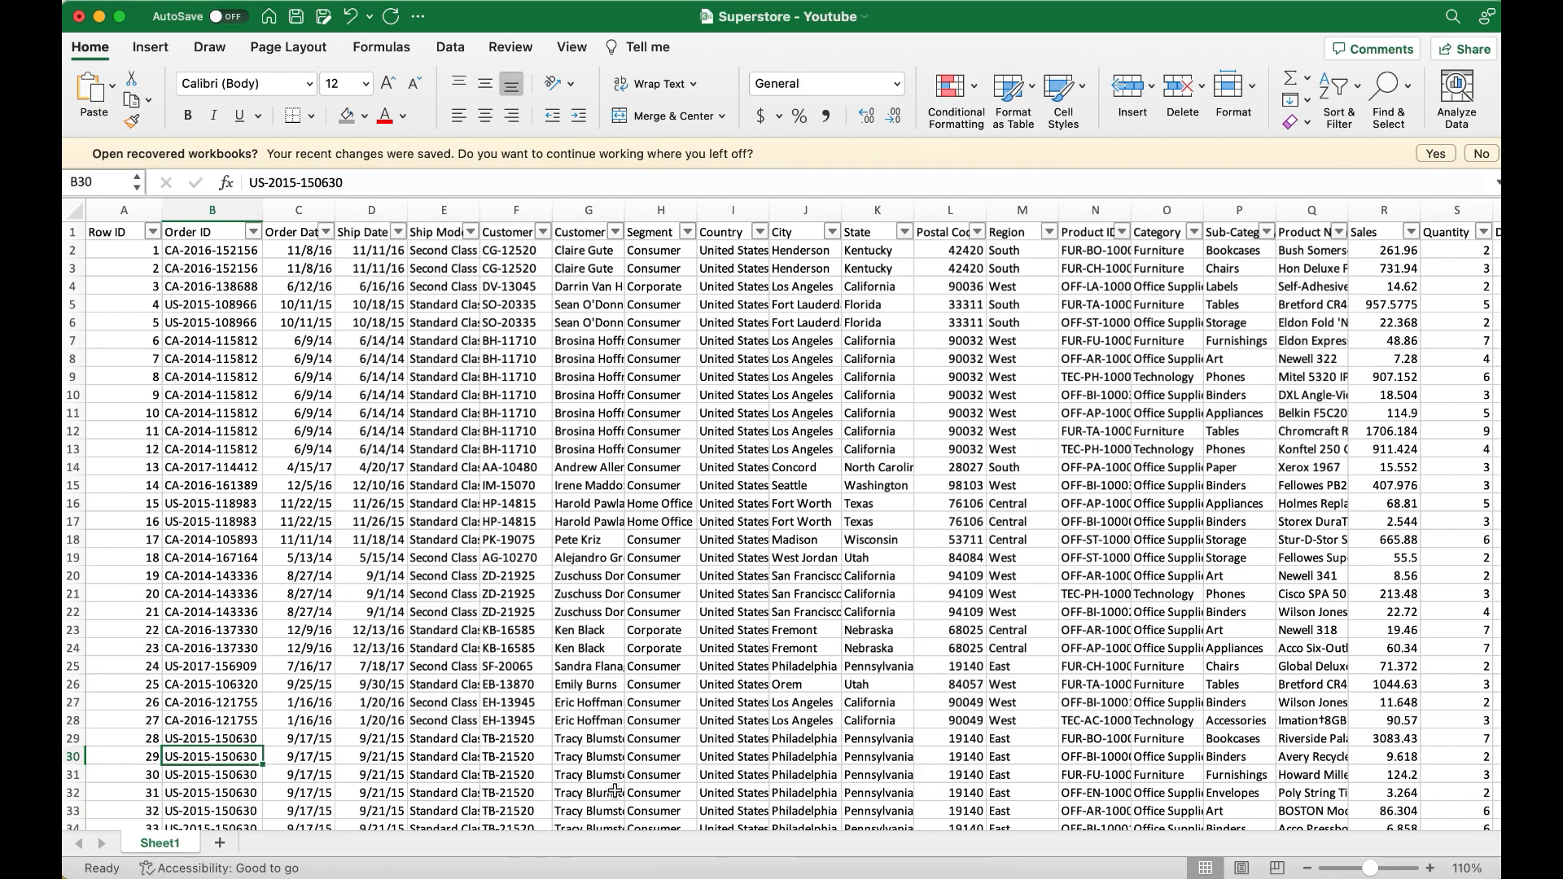
pyautogui.moveTo(875, 824); pyautogui.dragTo(1109, 818)
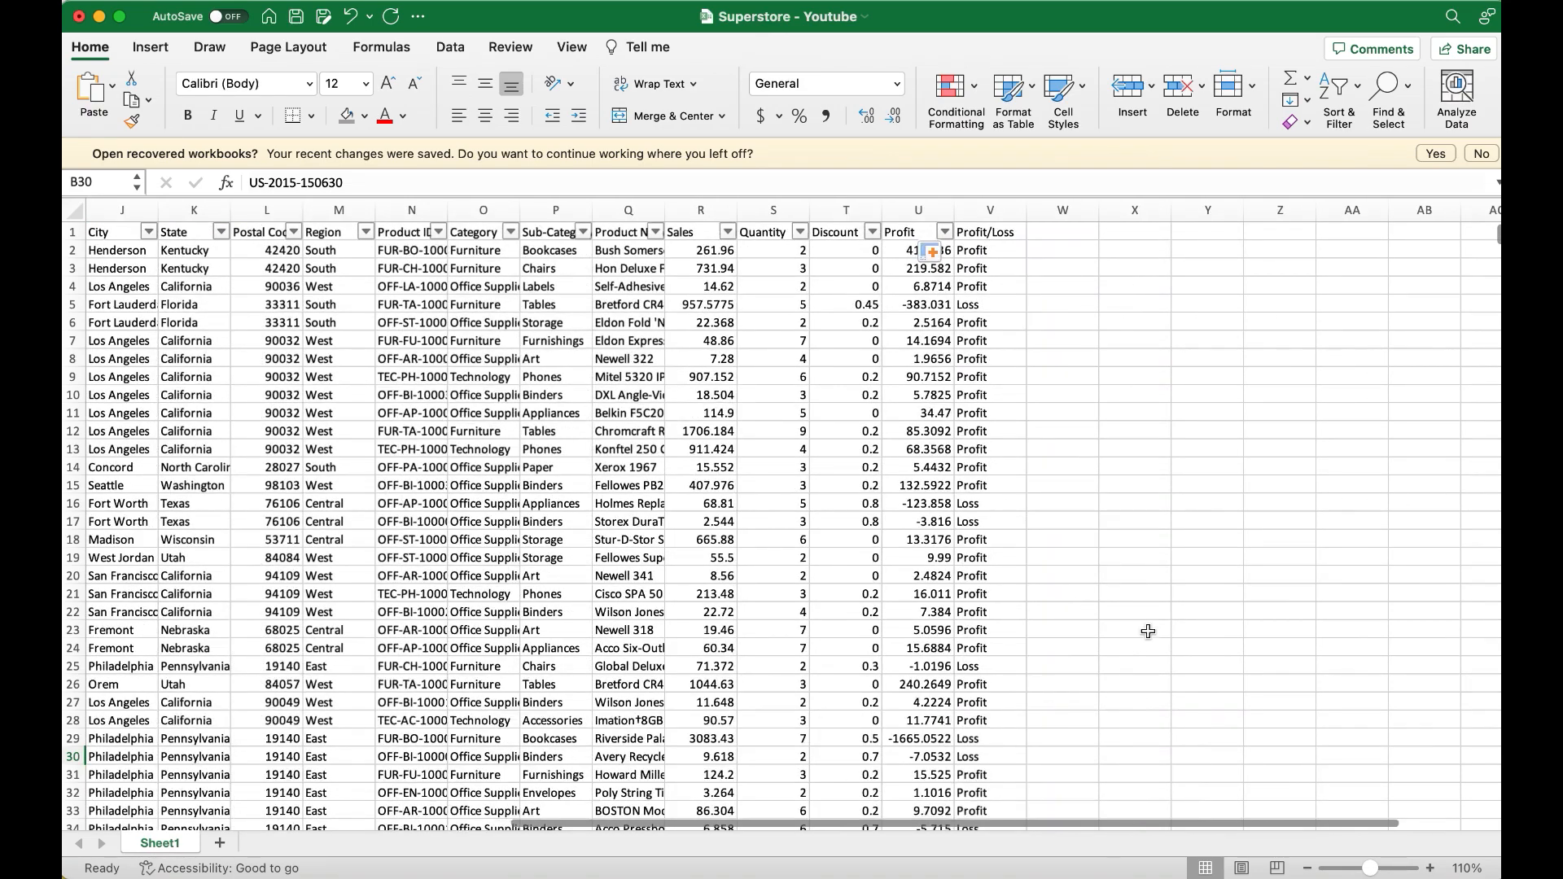
pyautogui.click(1042, 238)
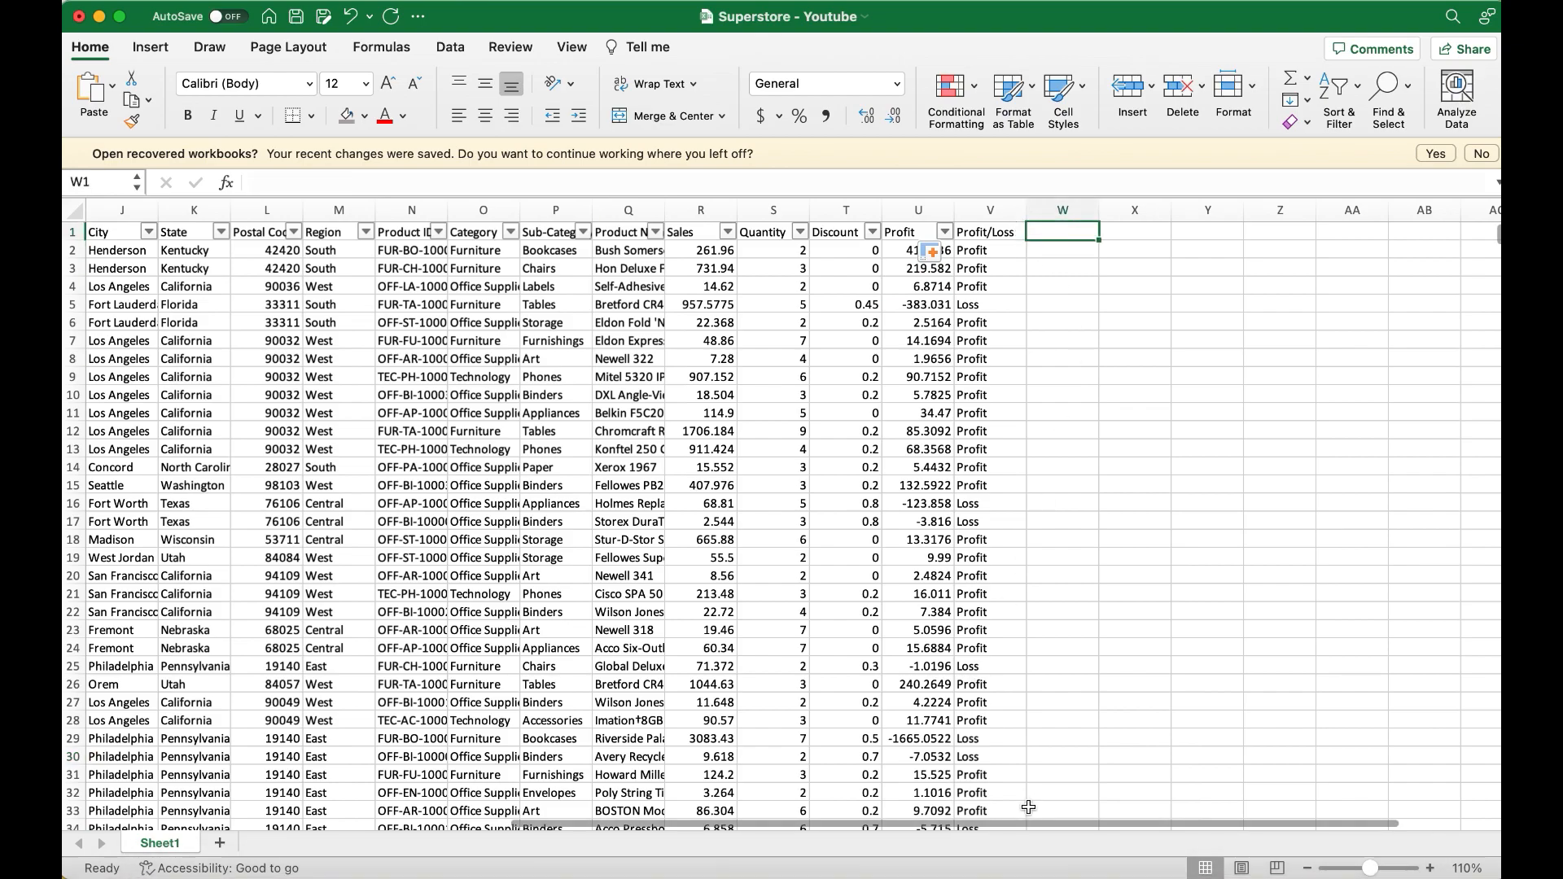
pyautogui.moveTo(1034, 822); pyautogui.dragTo(561, 838)
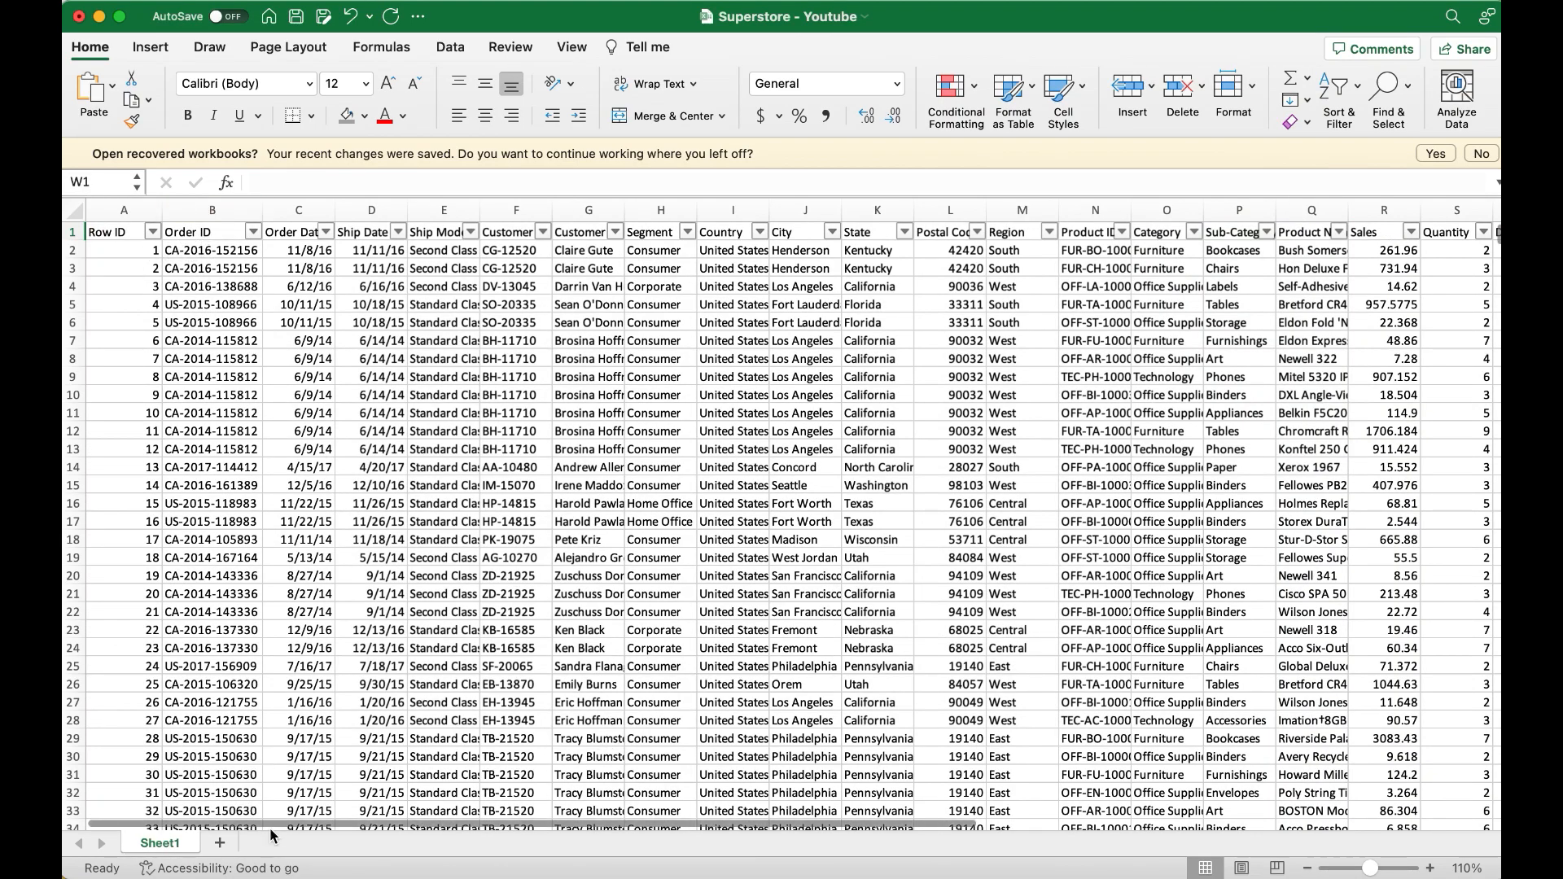
# Add a Warehouse Category header in W1, next to the Profit/Loss column
pyautogui.moveTo(281, 826); pyautogui.dragTo(768, 823)
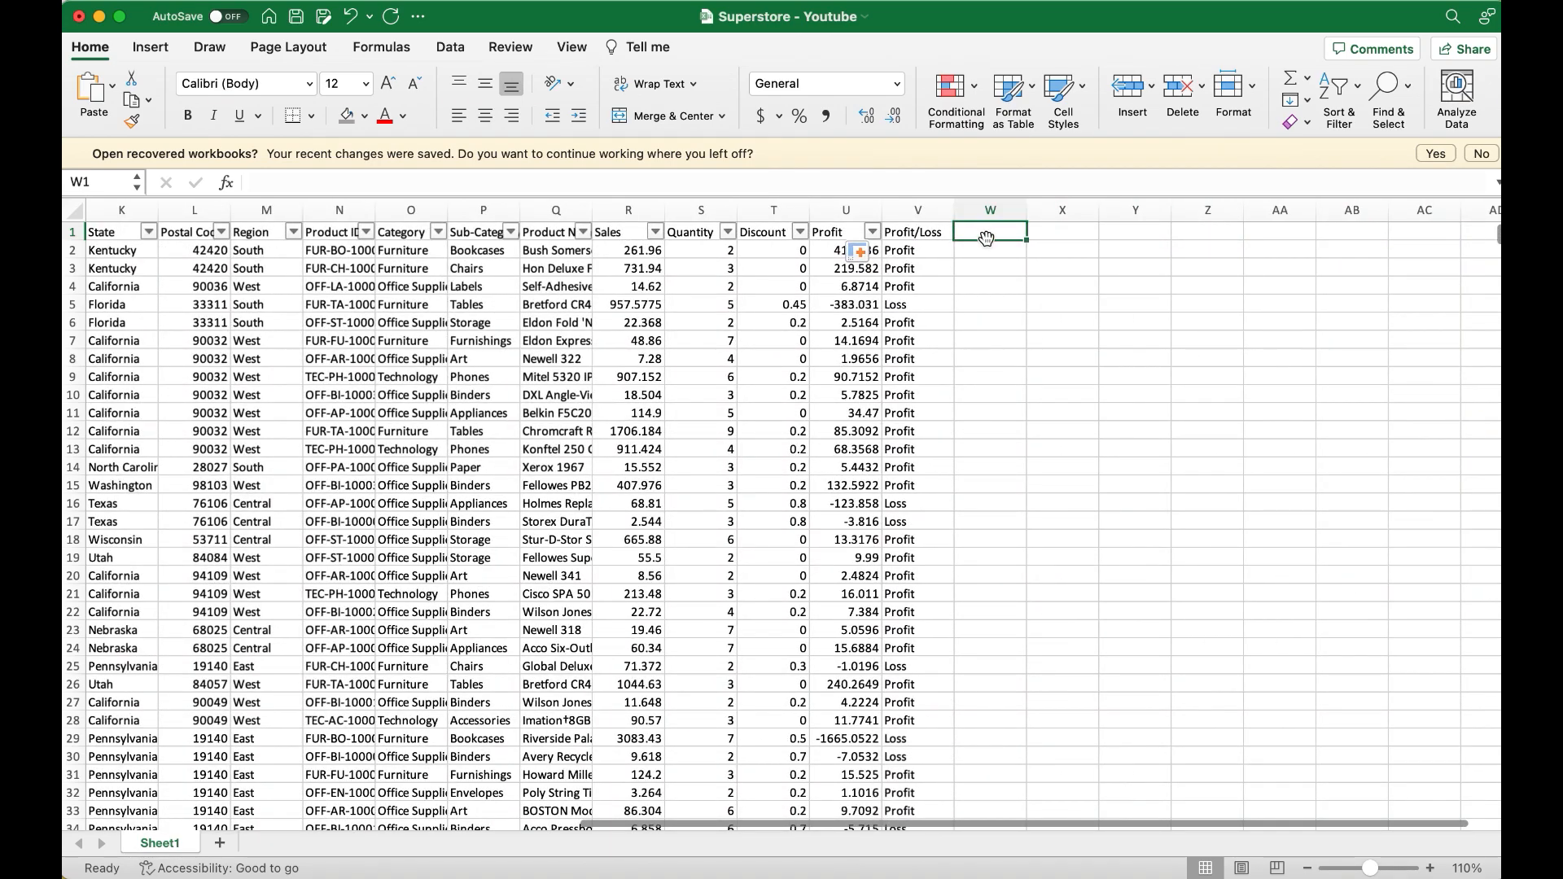
pyautogui.write('War')
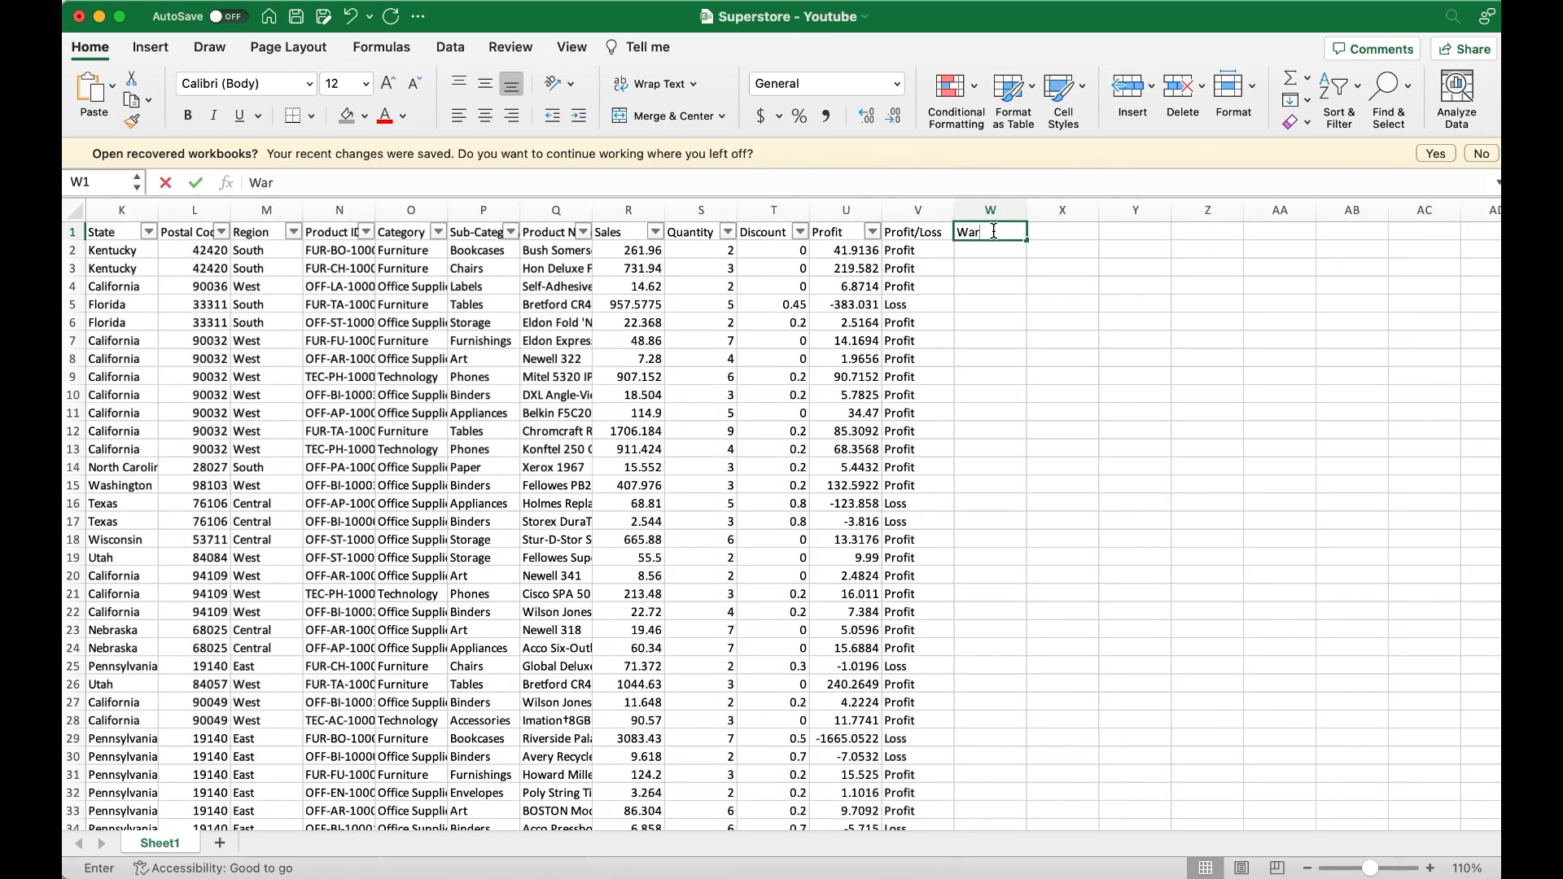
pyautogui.write('ehouse Category')
pyautogui.press('Return')
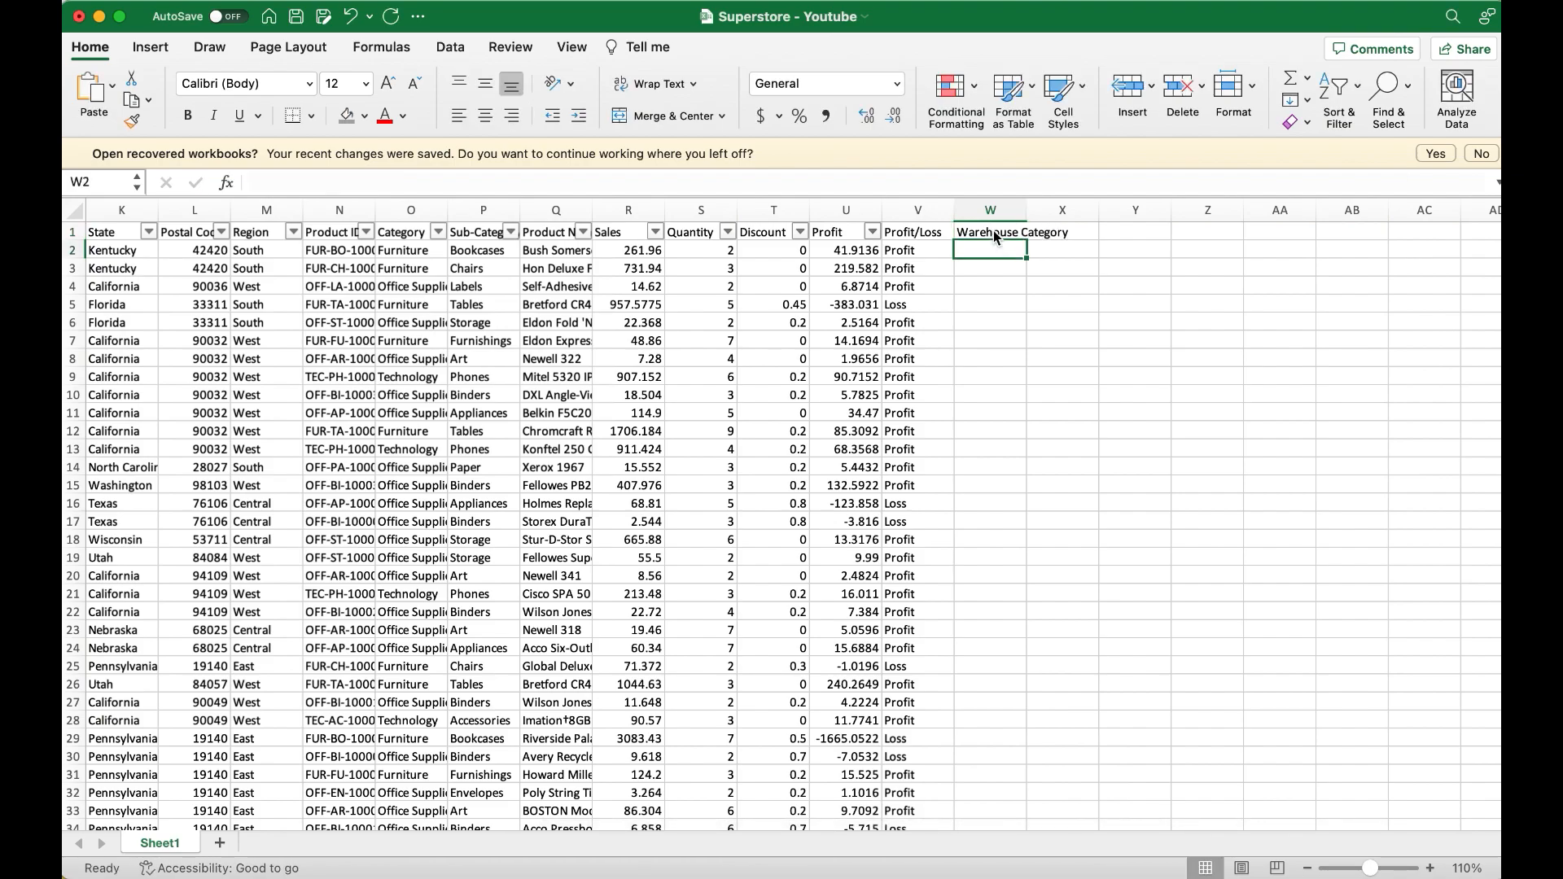
# Enter =MID(B2,1,2) in W2 to extract the first two characters of the Order ID
pyautogui.write('=')
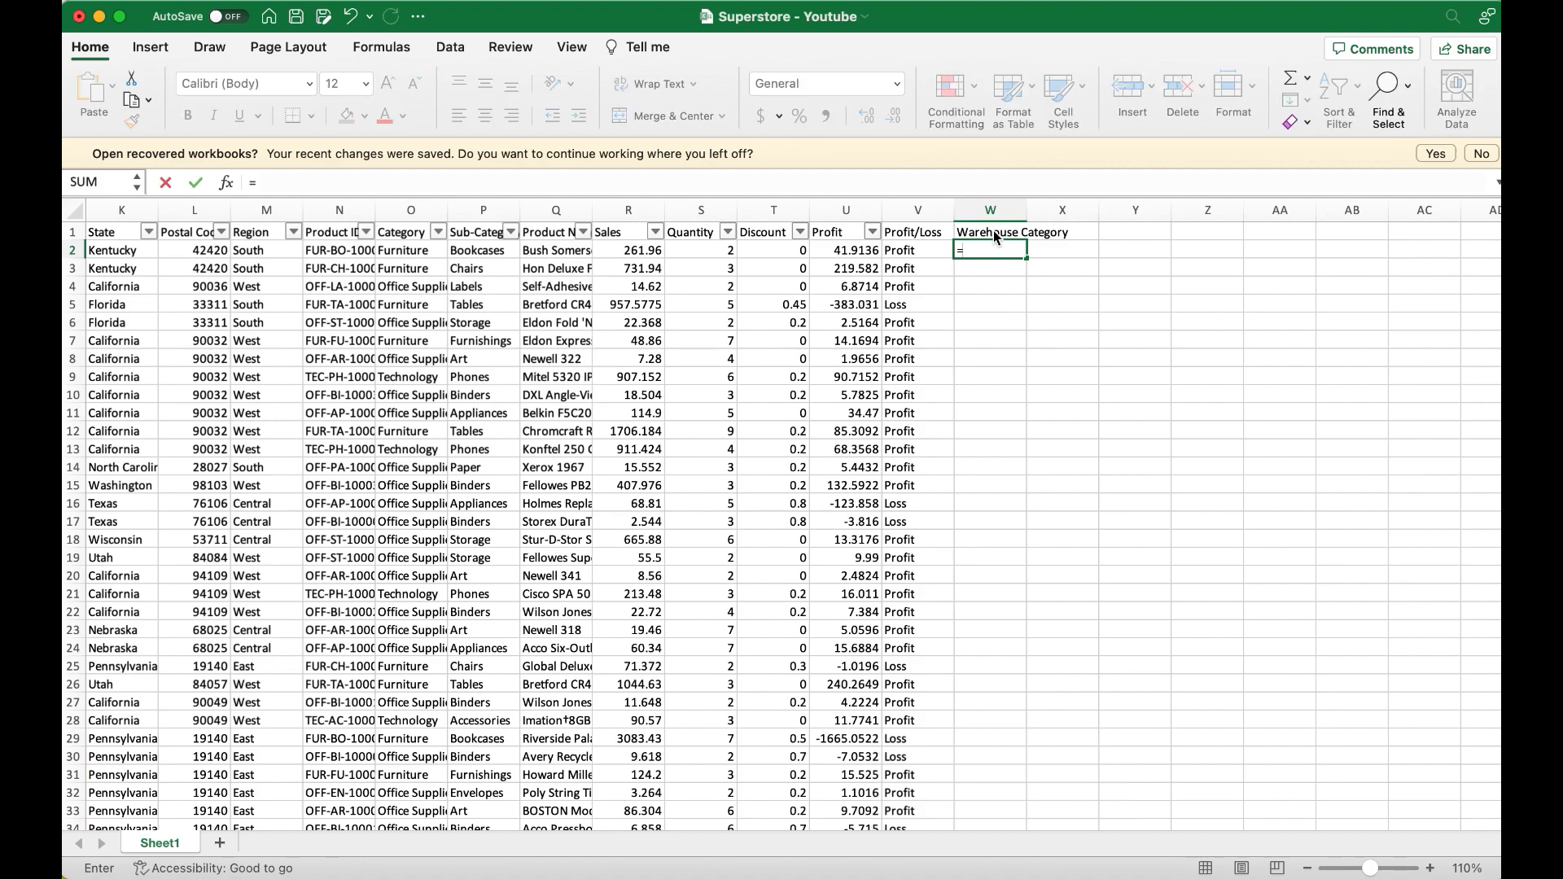
pyautogui.write('mid(')
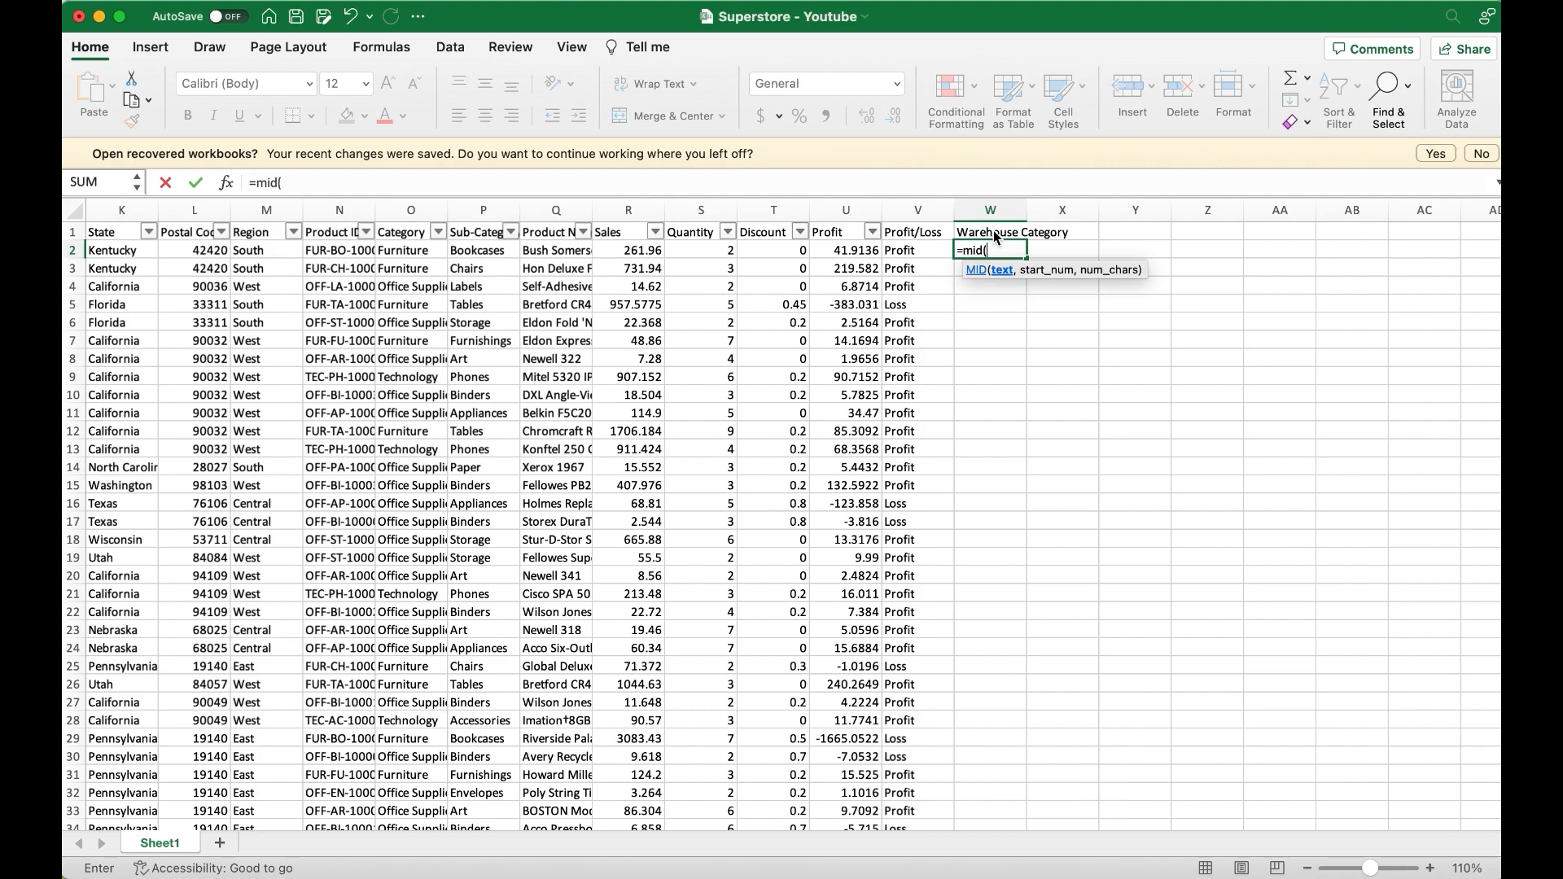
pyautogui.moveTo(628, 823); pyautogui.dragTo(162, 818)
pyautogui.click(204, 251)
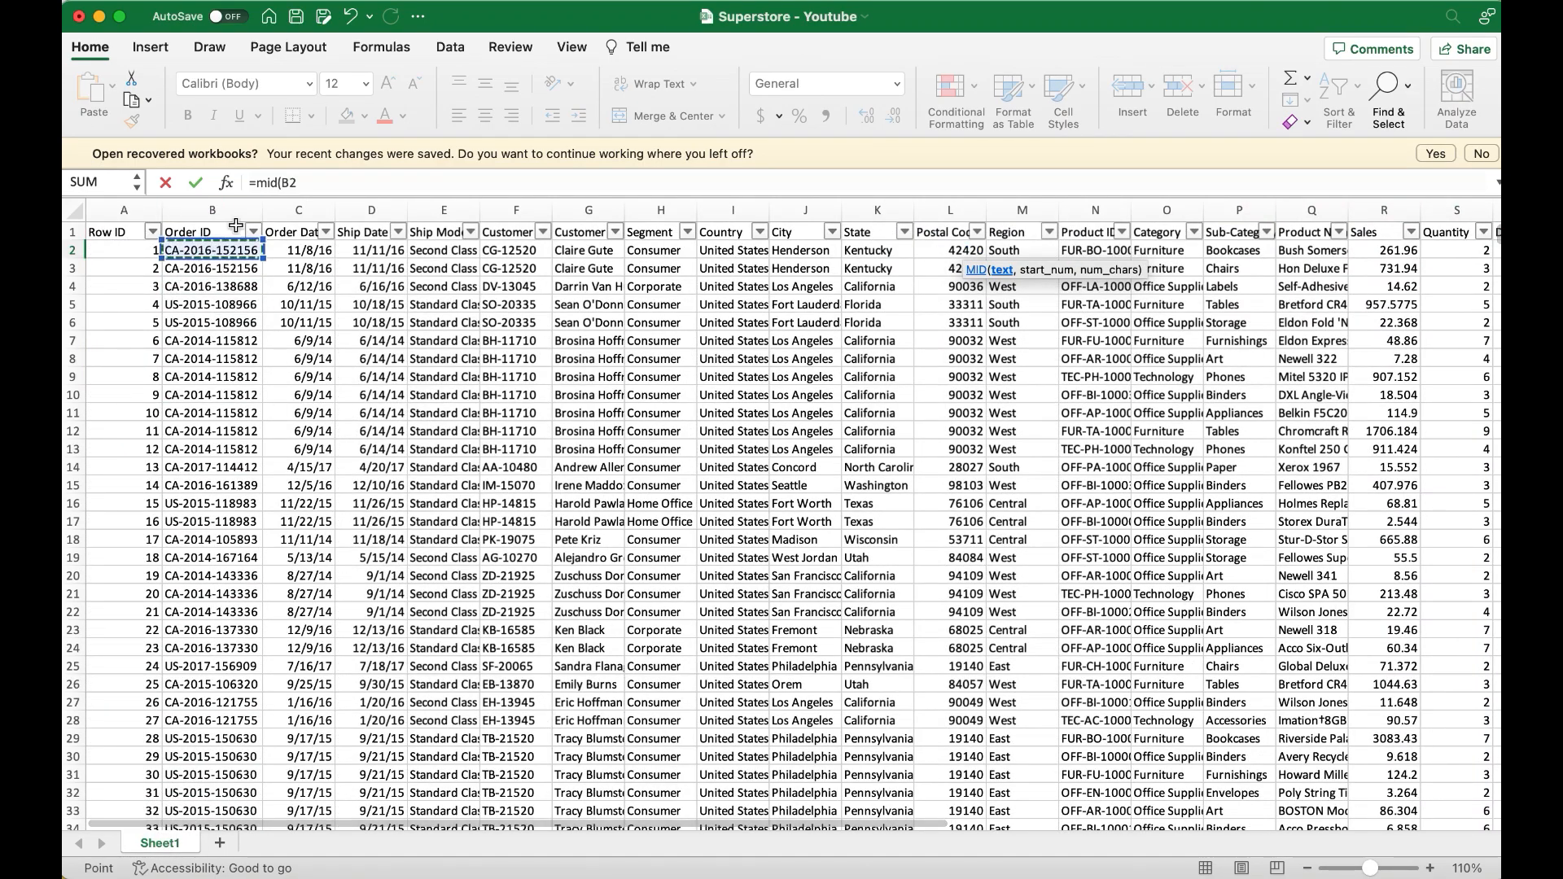
pyautogui.click(313, 182)
pyautogui.write(',1')
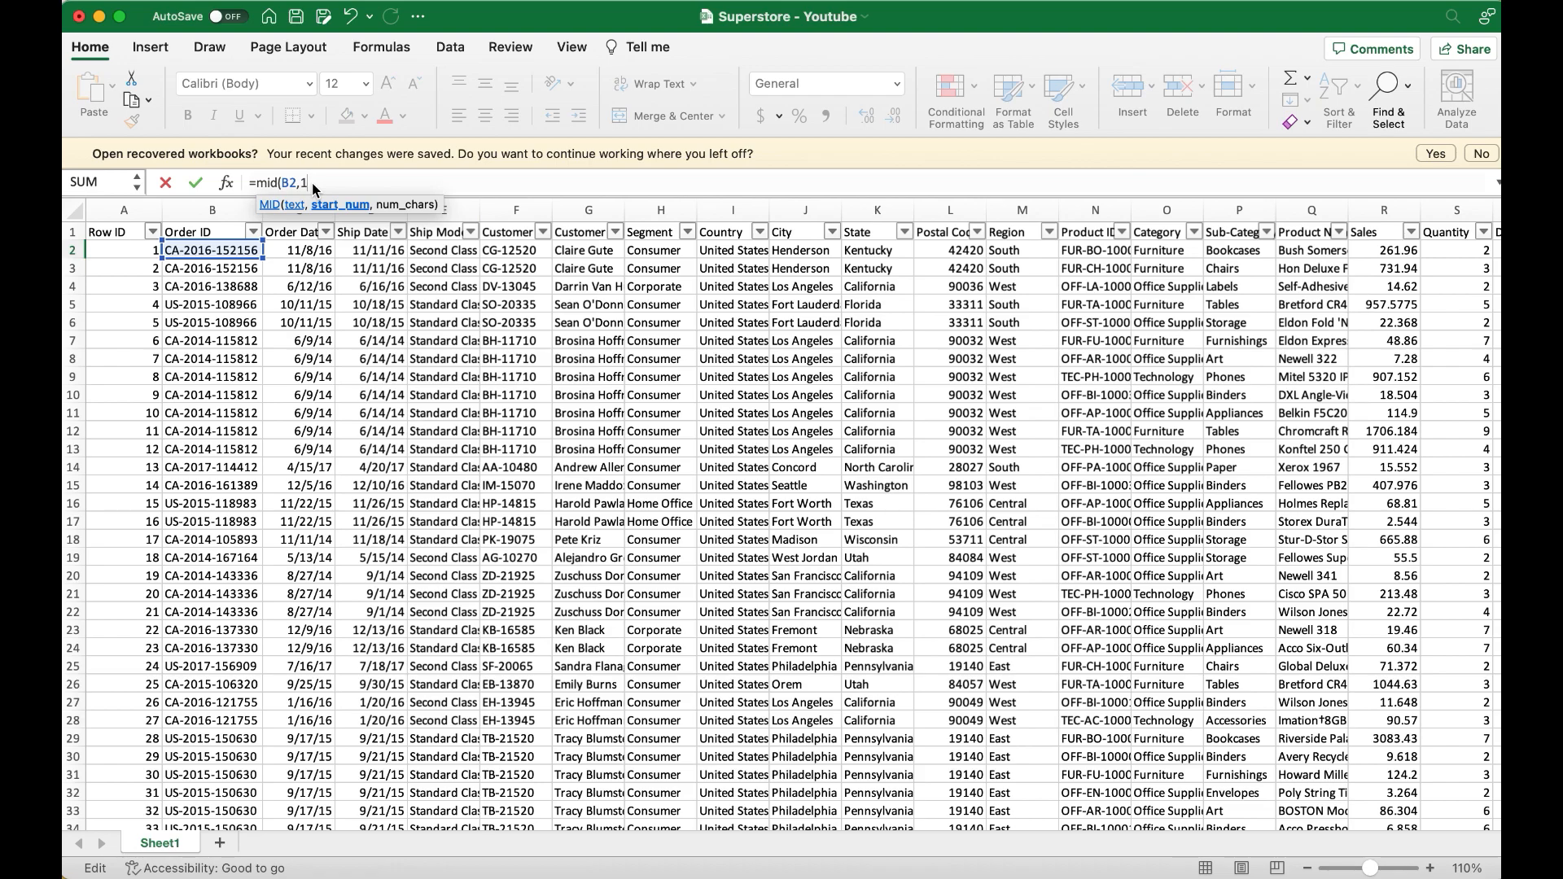
pyautogui.write('2')
pyautogui.press('BackSpace')
pyautogui.write(',2)')
pyautogui.press('Return')
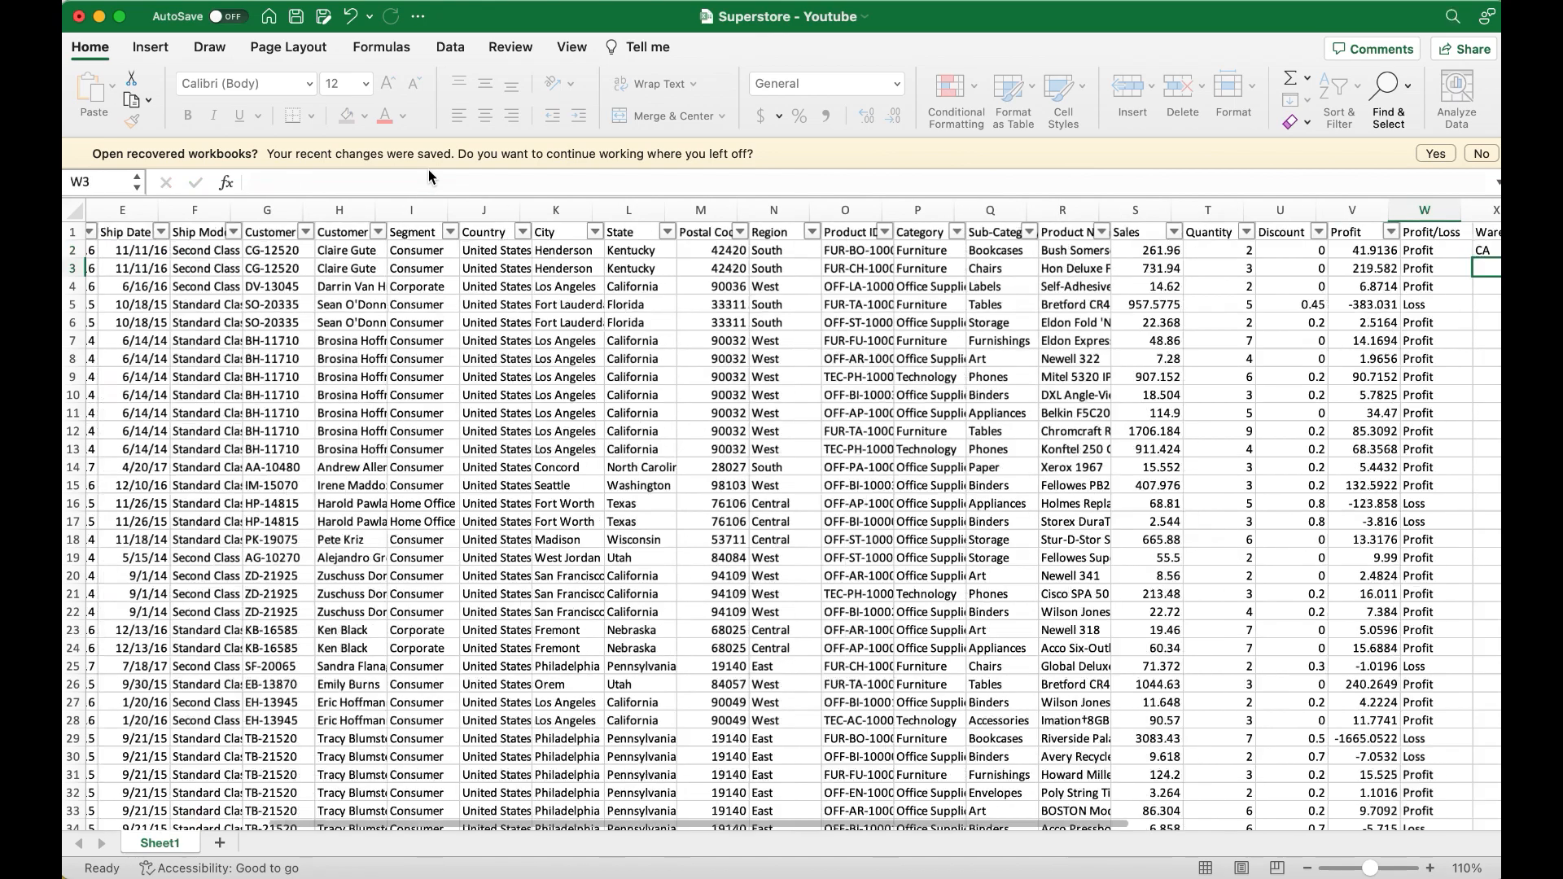
# Fill the W2 formula down the whole Warehouse Category column and widen the column to fit its header
pyautogui.click(1422, 249)
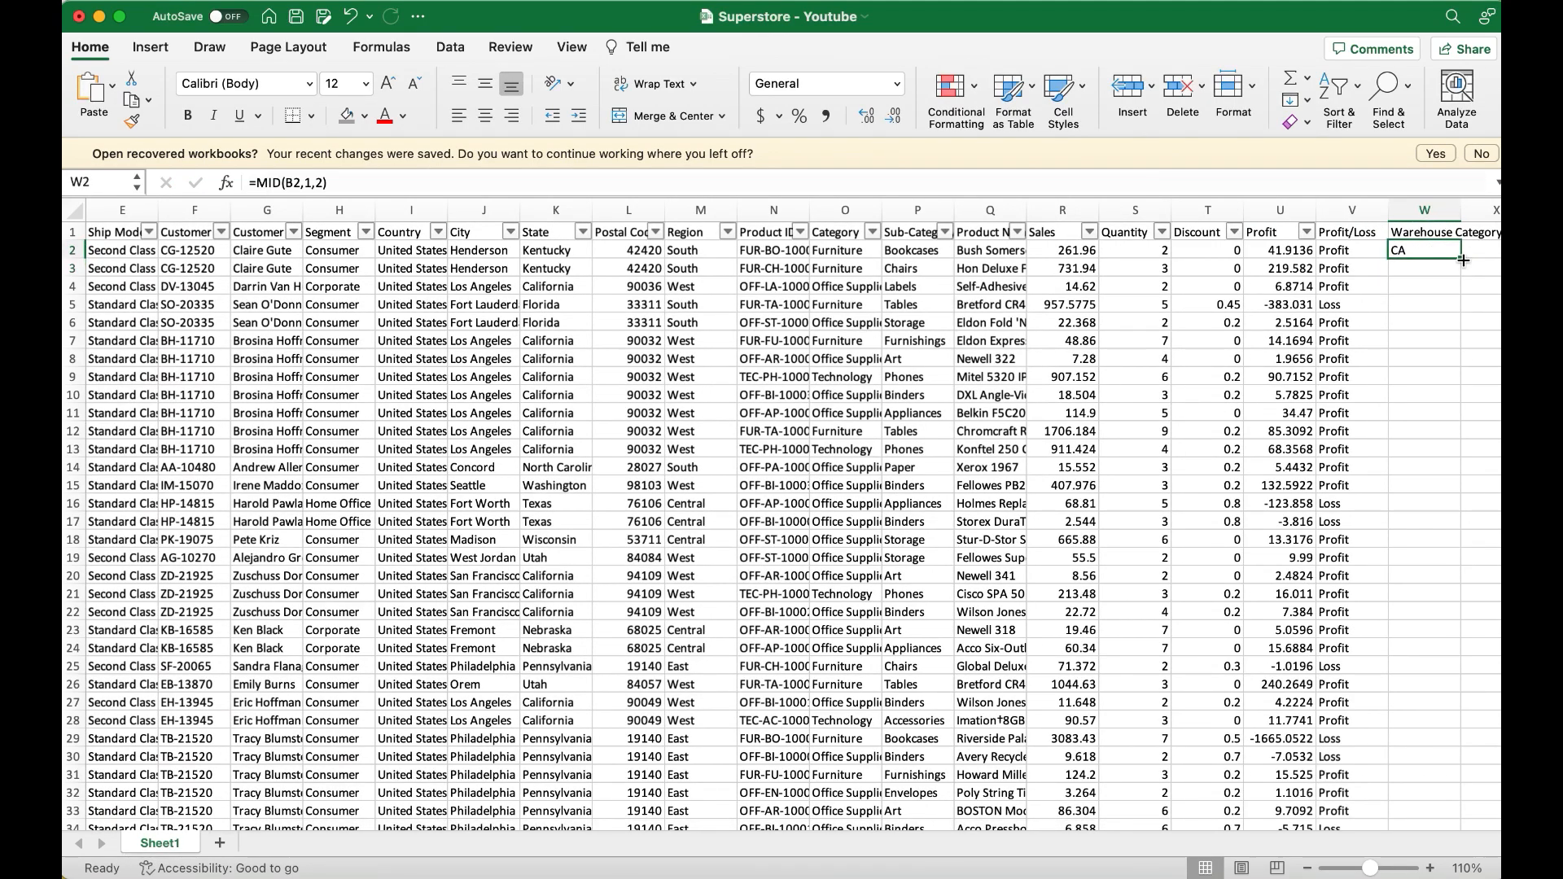
pyautogui.doubleClick(1460, 259)
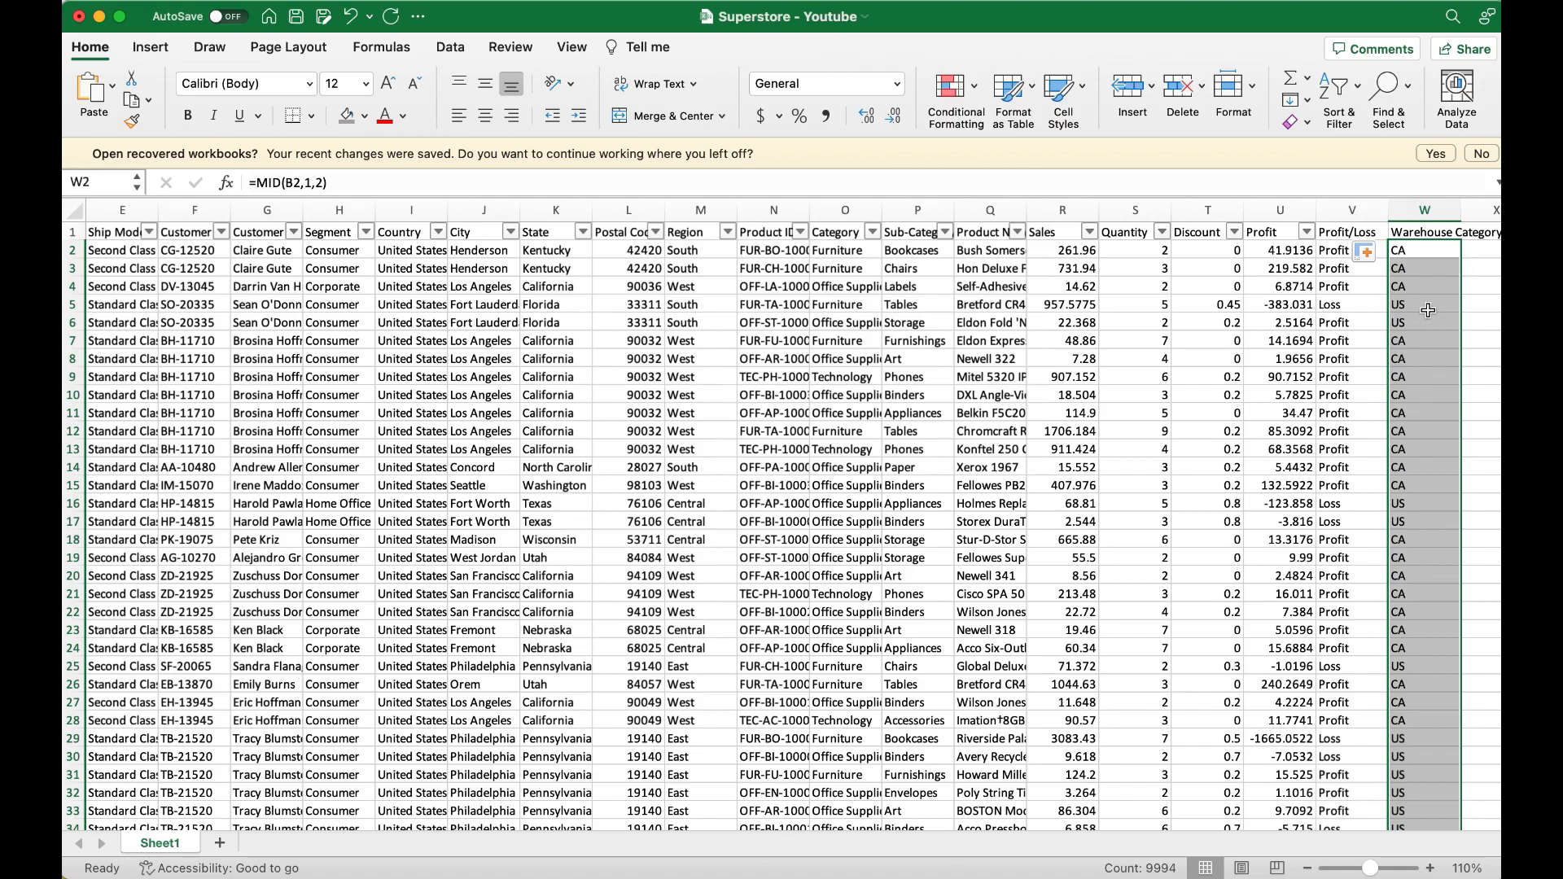
pyautogui.moveTo(1066, 822); pyautogui.dragTo(1238, 823)
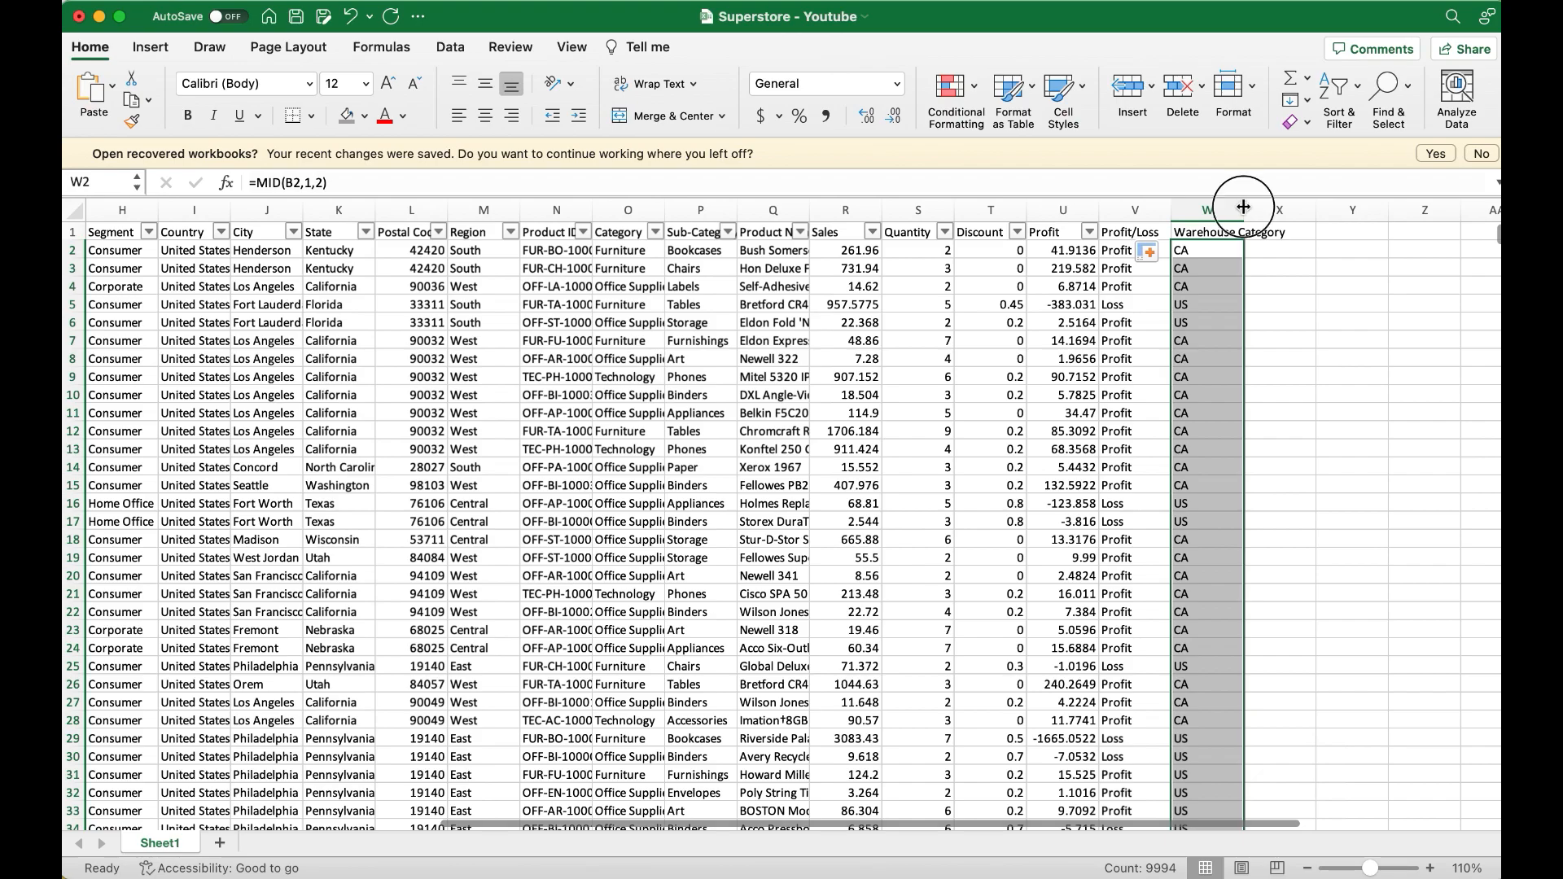
pyautogui.moveTo(1246, 213); pyautogui.dragTo(1292, 213)
# Add a Warehouse Name header in X1, next to Warehouse Category
pyautogui.click(1329, 233)
pyautogui.write('Warehouse Name')
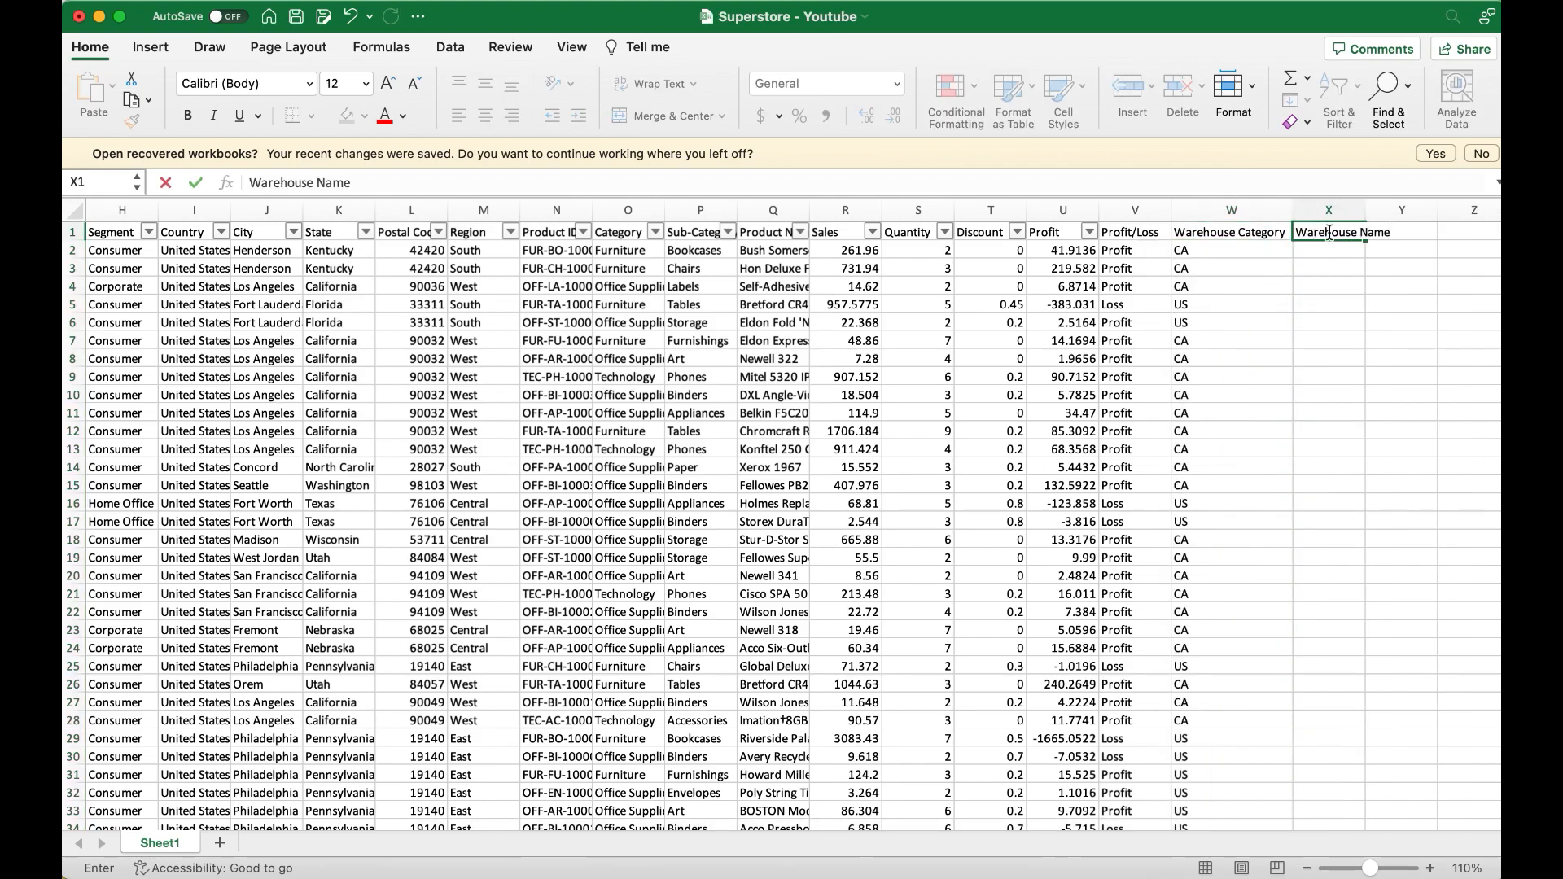
pyautogui.press('Return')
# Enter =IF(W2="CA","California","Texas") in X2 to translate the warehouse code into a name
pyautogui.write('=')
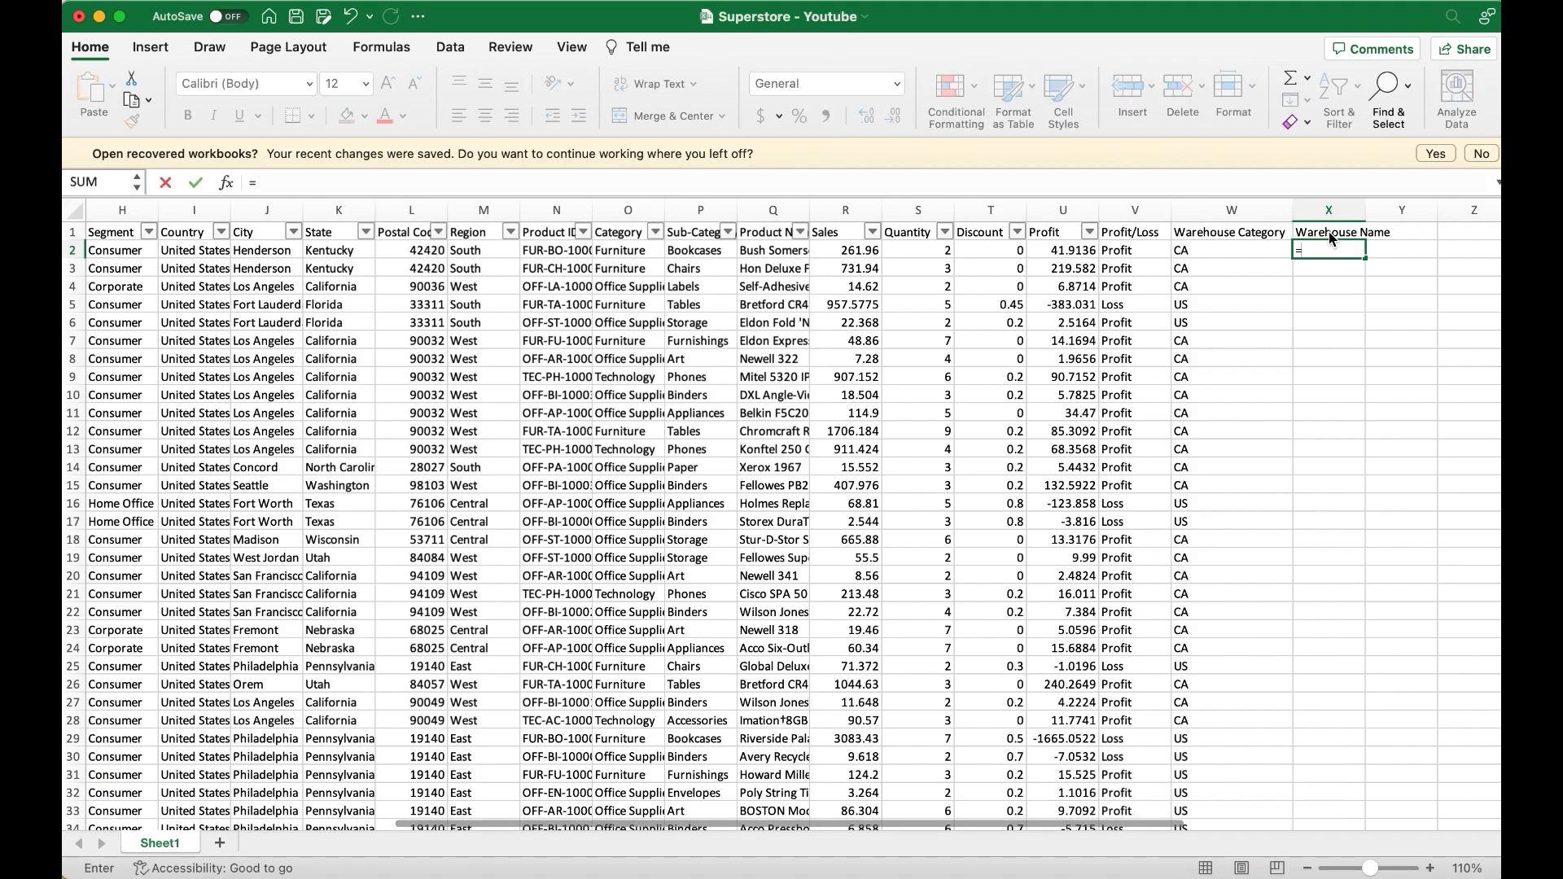
pyautogui.write('if(')
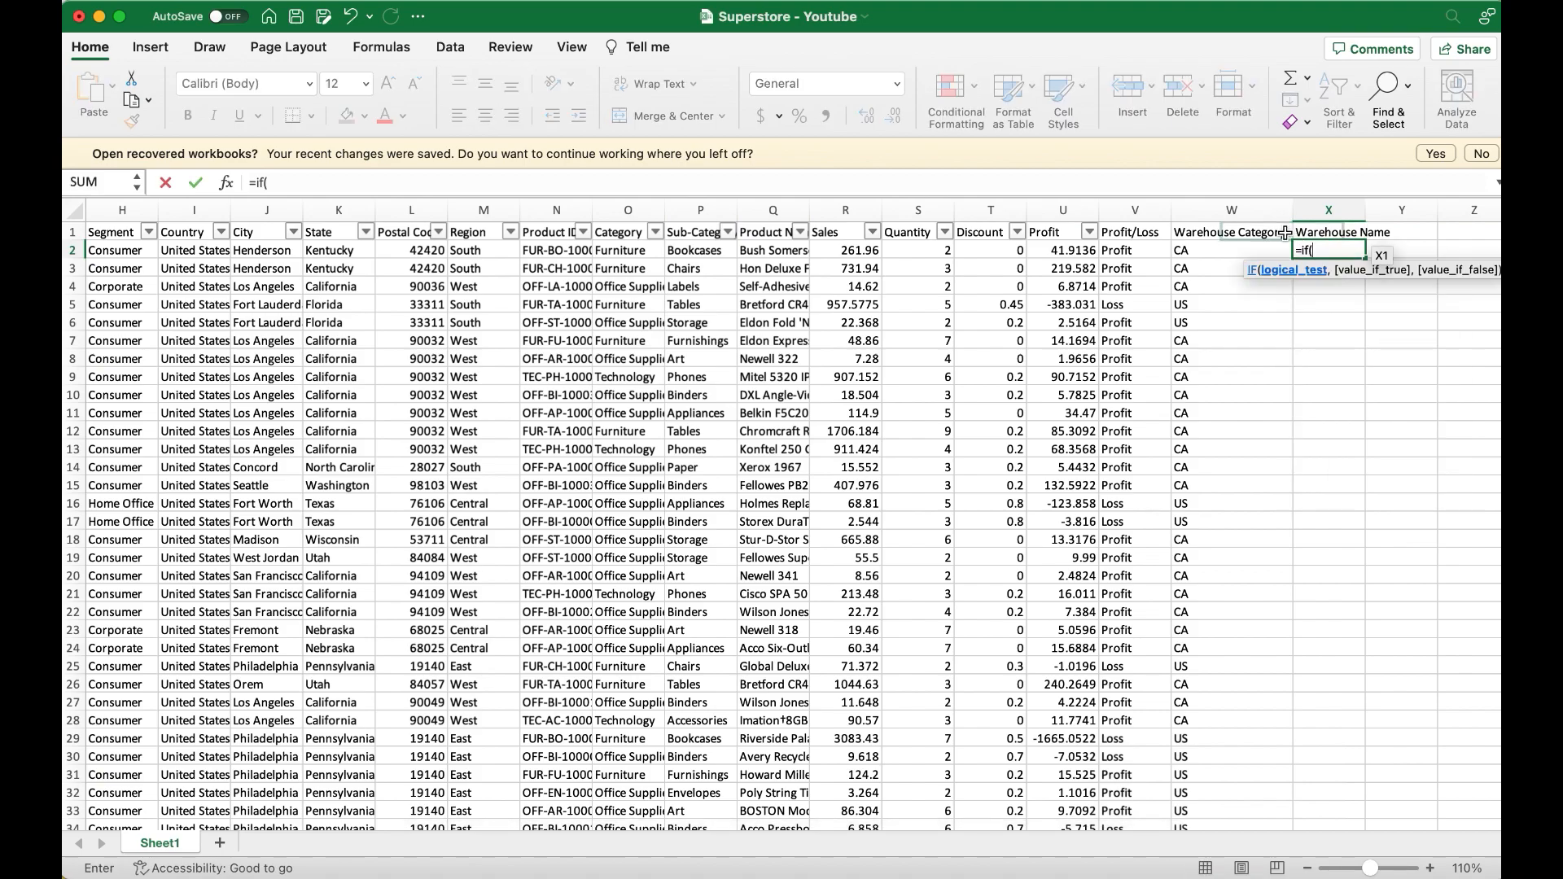
pyautogui.click(1194, 249)
pyautogui.write('=')
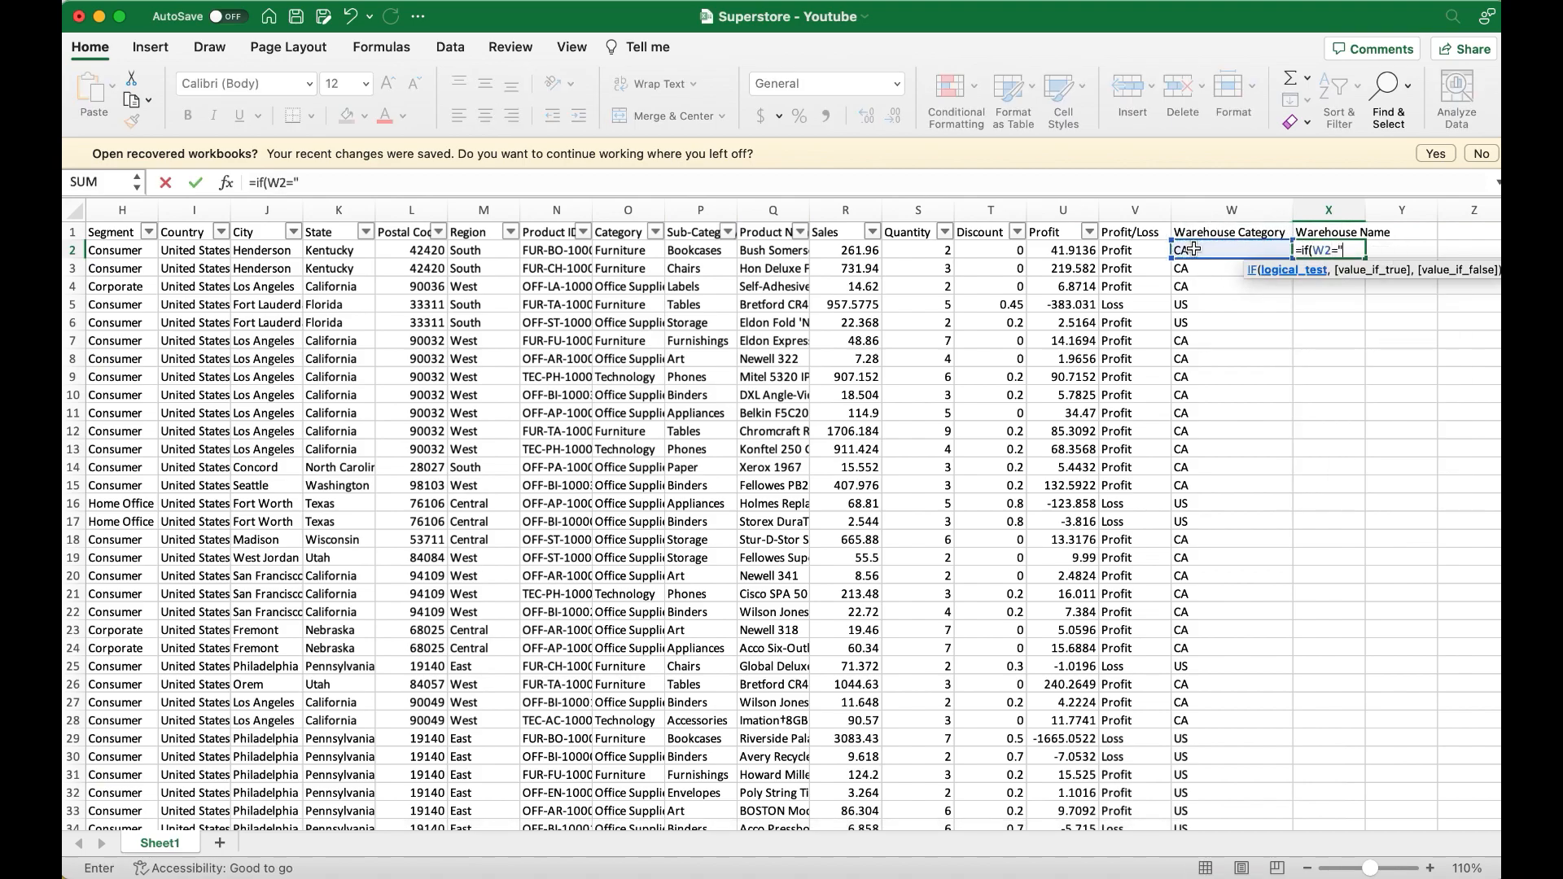
pyautogui.write('"CA","California","Texa')
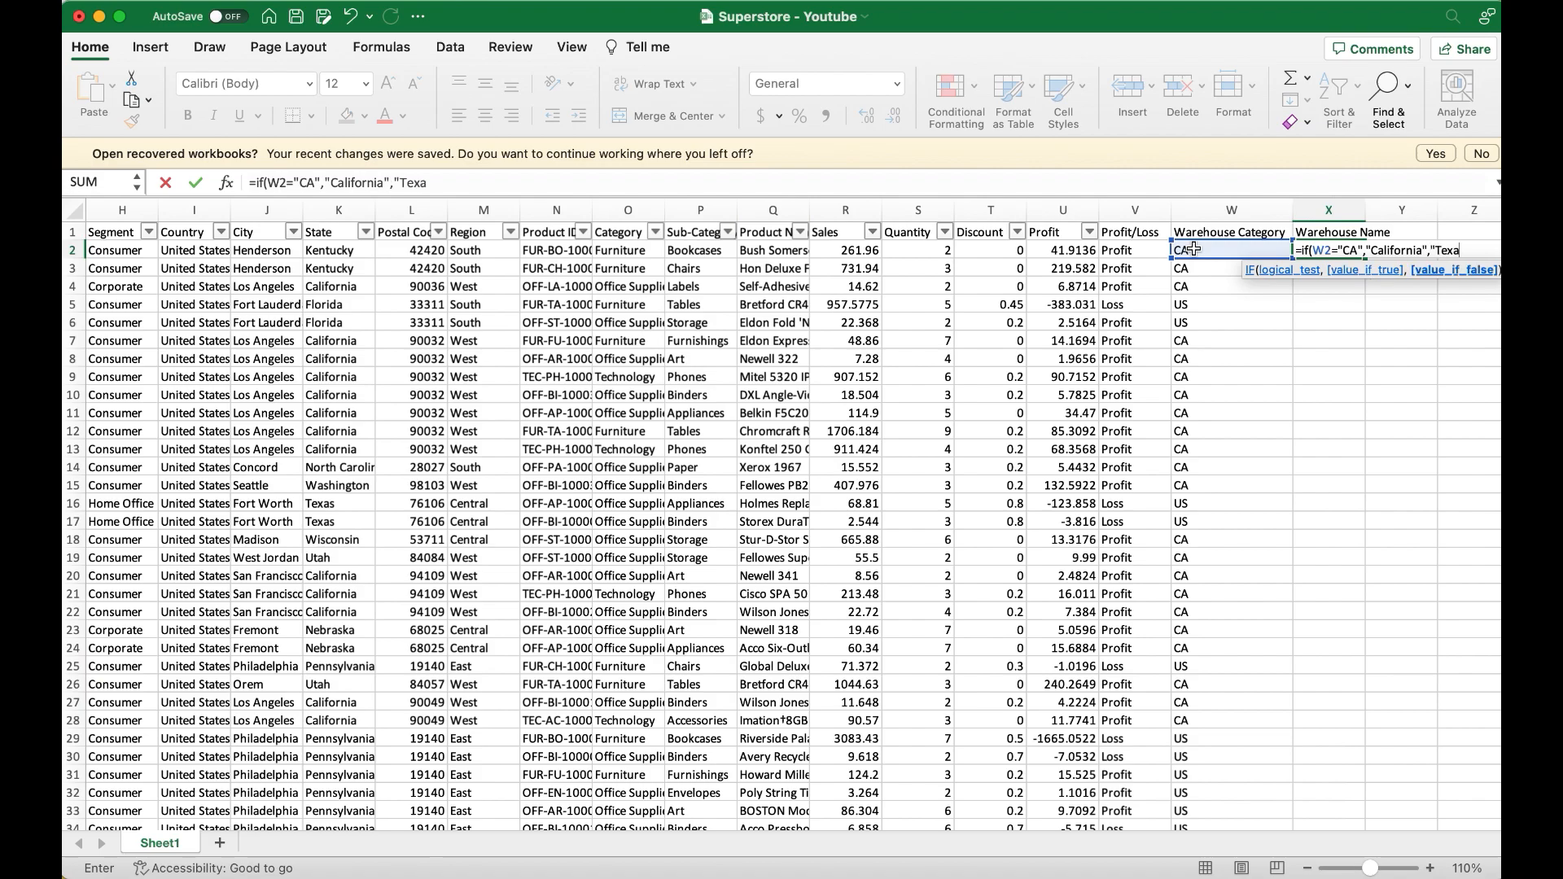
pyautogui.write('s")')
pyautogui.press('Return')
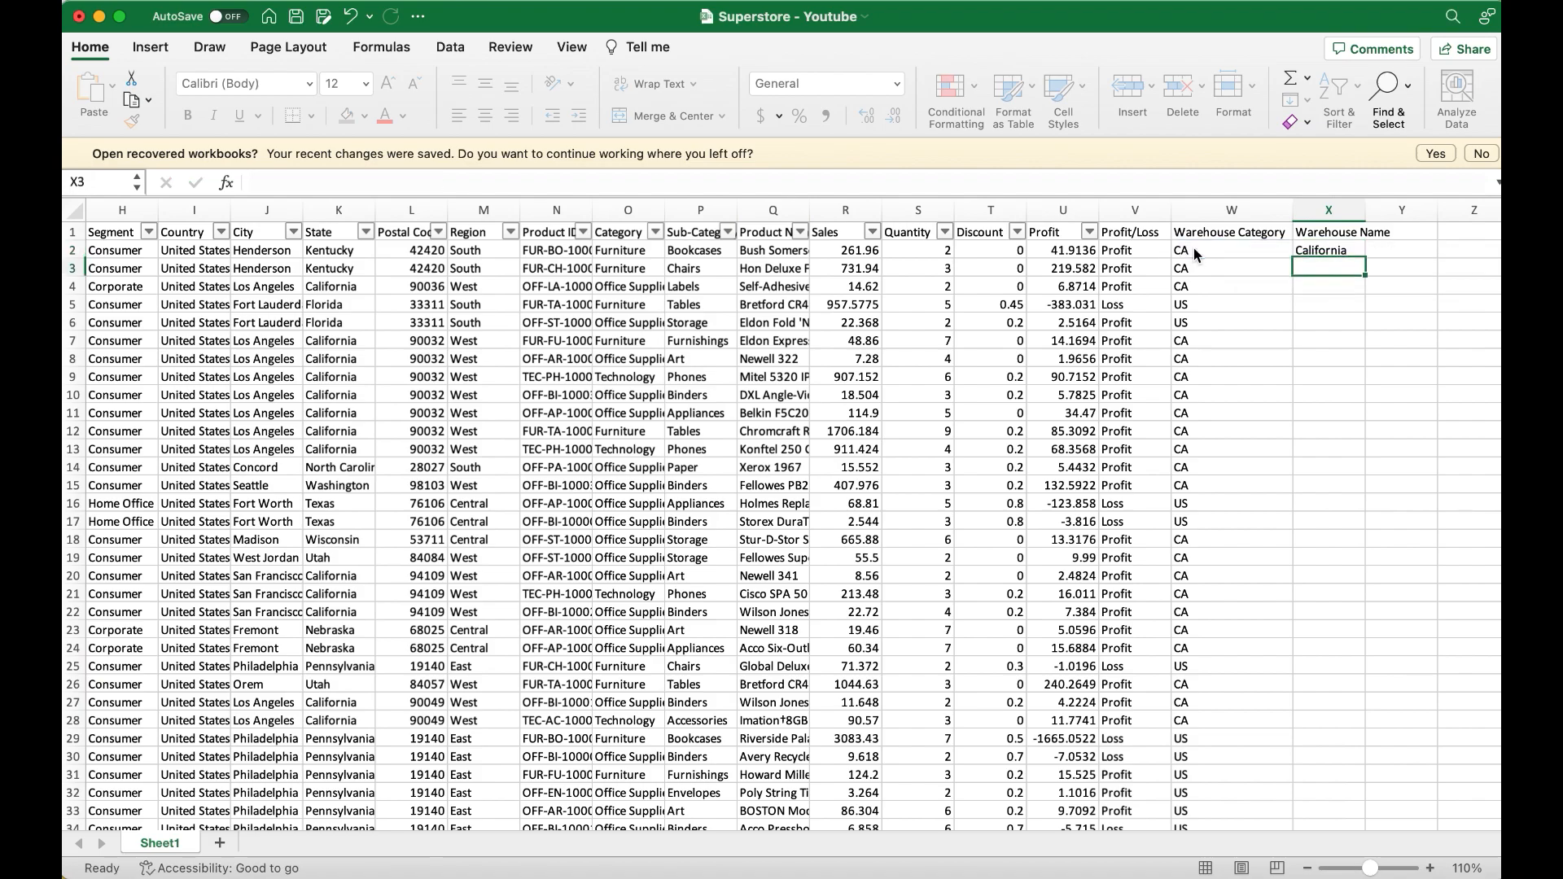
# Fill the X2 formula down the whole Warehouse Name column and widen the column to fit its header
pyautogui.click(1323, 250)
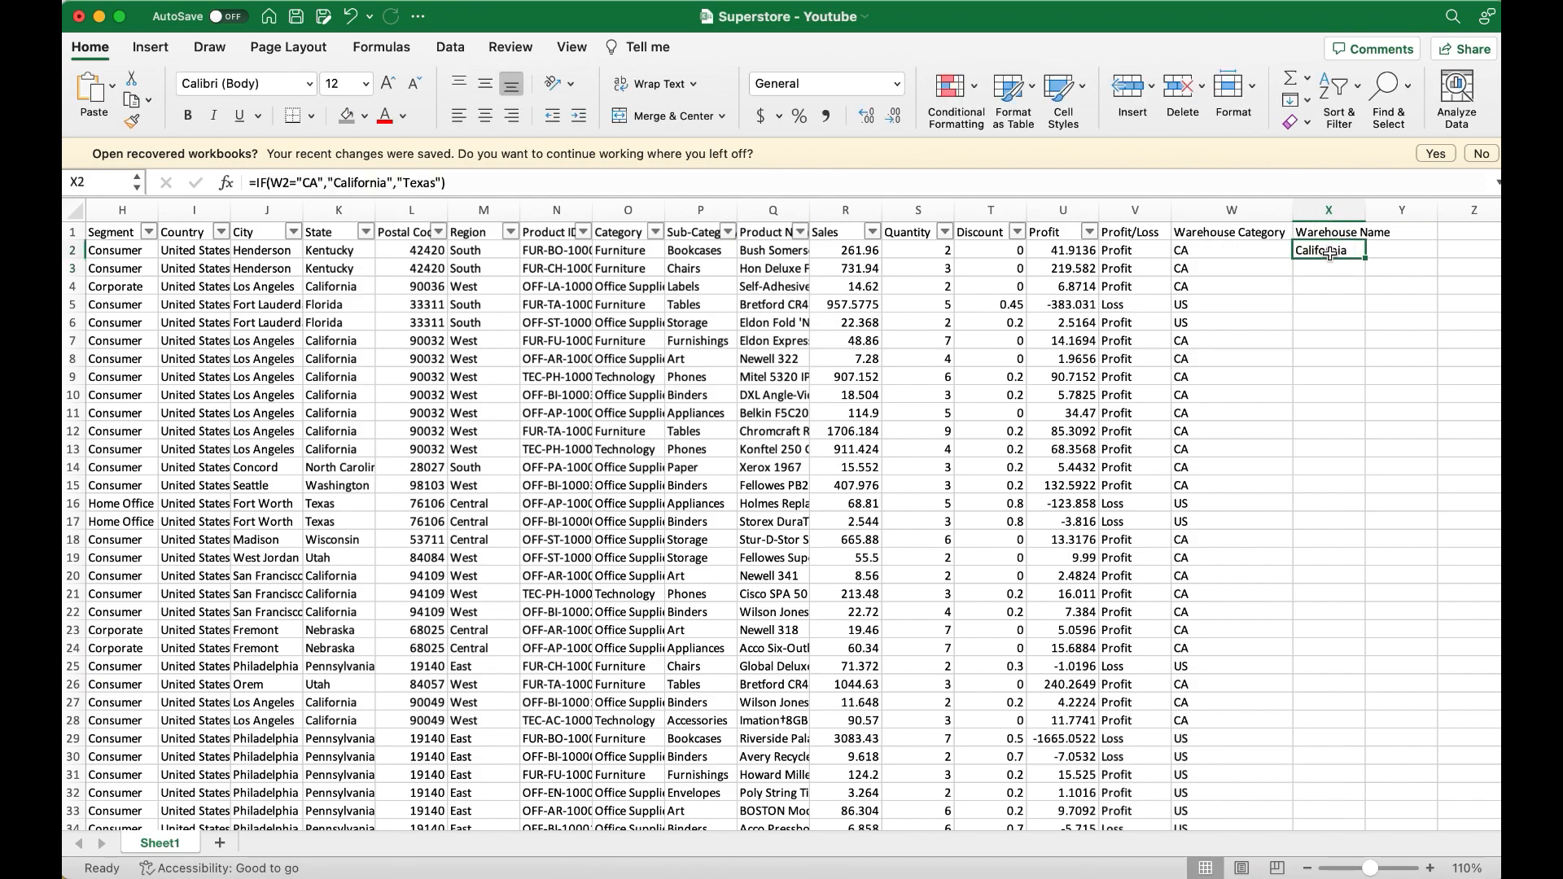
pyautogui.doubleClick(1365, 260)
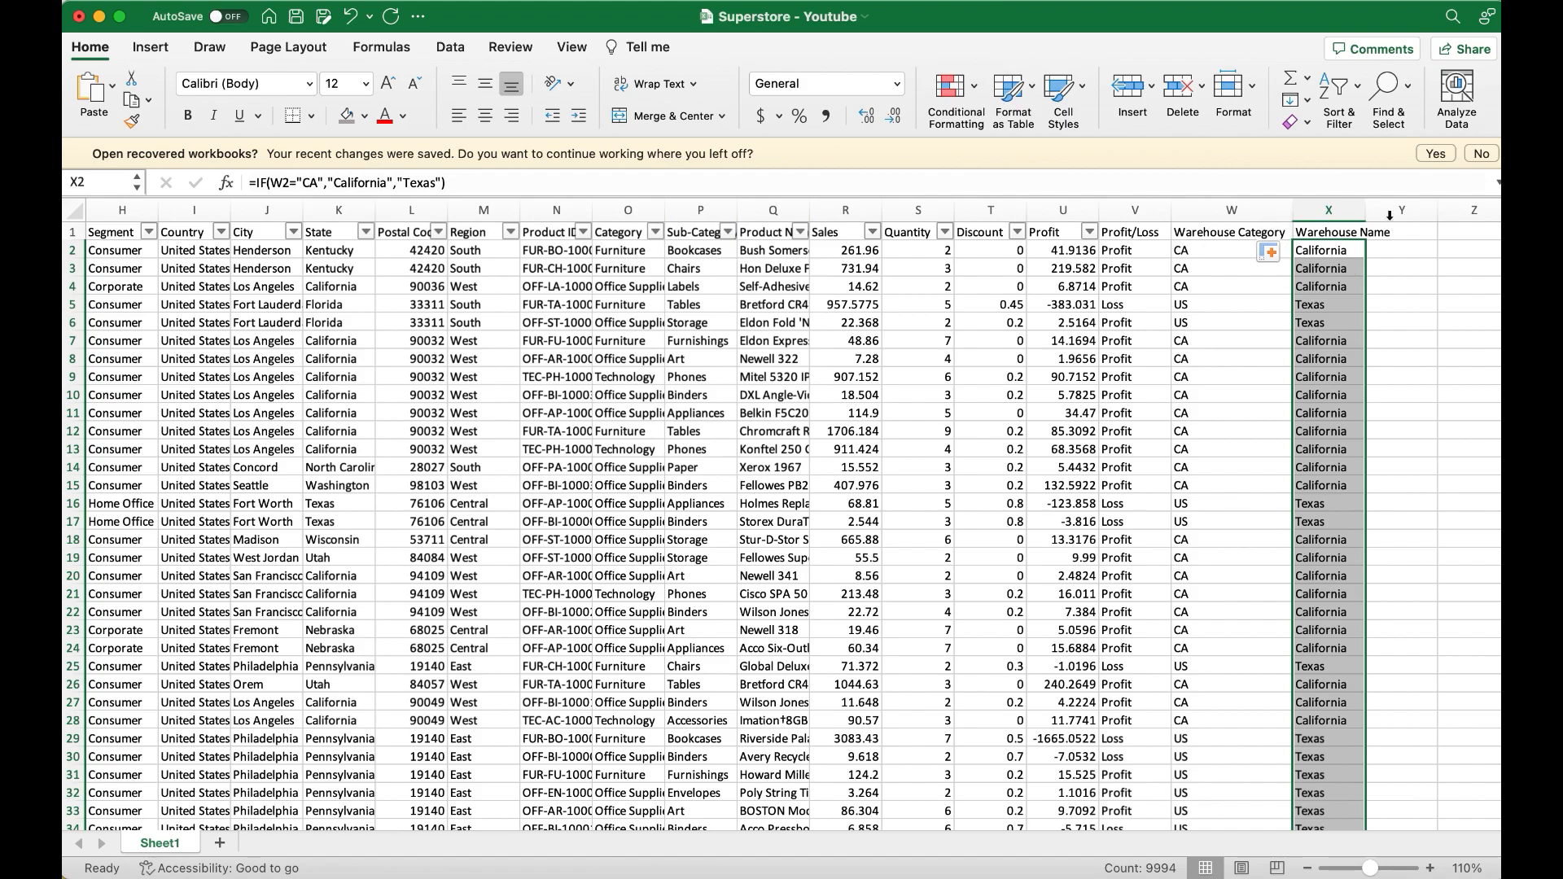
pyautogui.moveTo(1361, 201); pyautogui.dragTo(1399, 203)
# Add a "Warehouse Name in single Step" header in Y1
pyautogui.click(1416, 231)
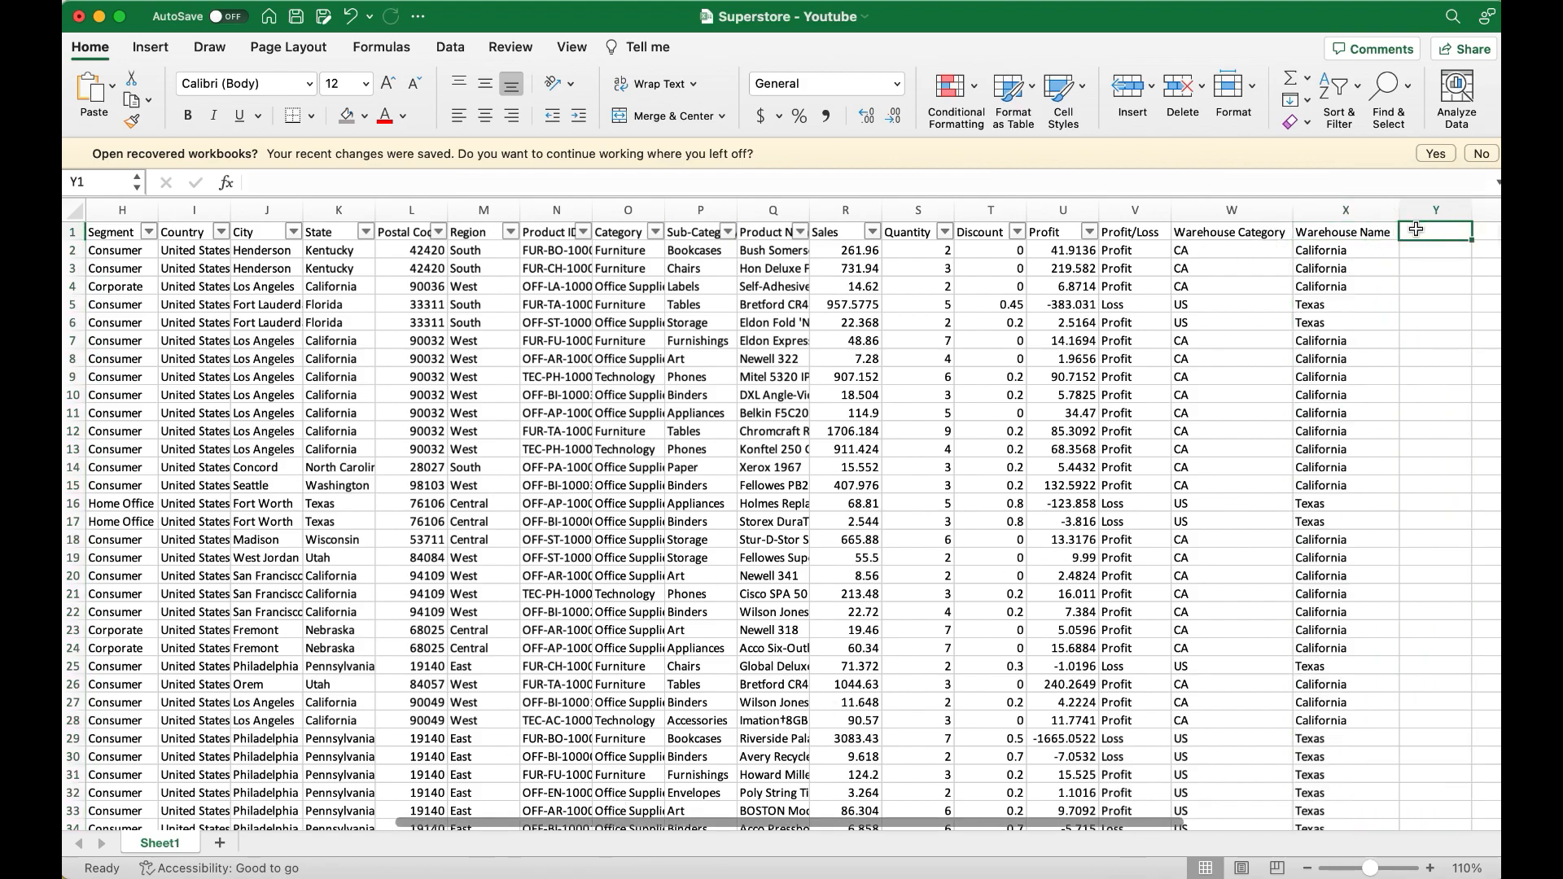
pyautogui.write('Wa')
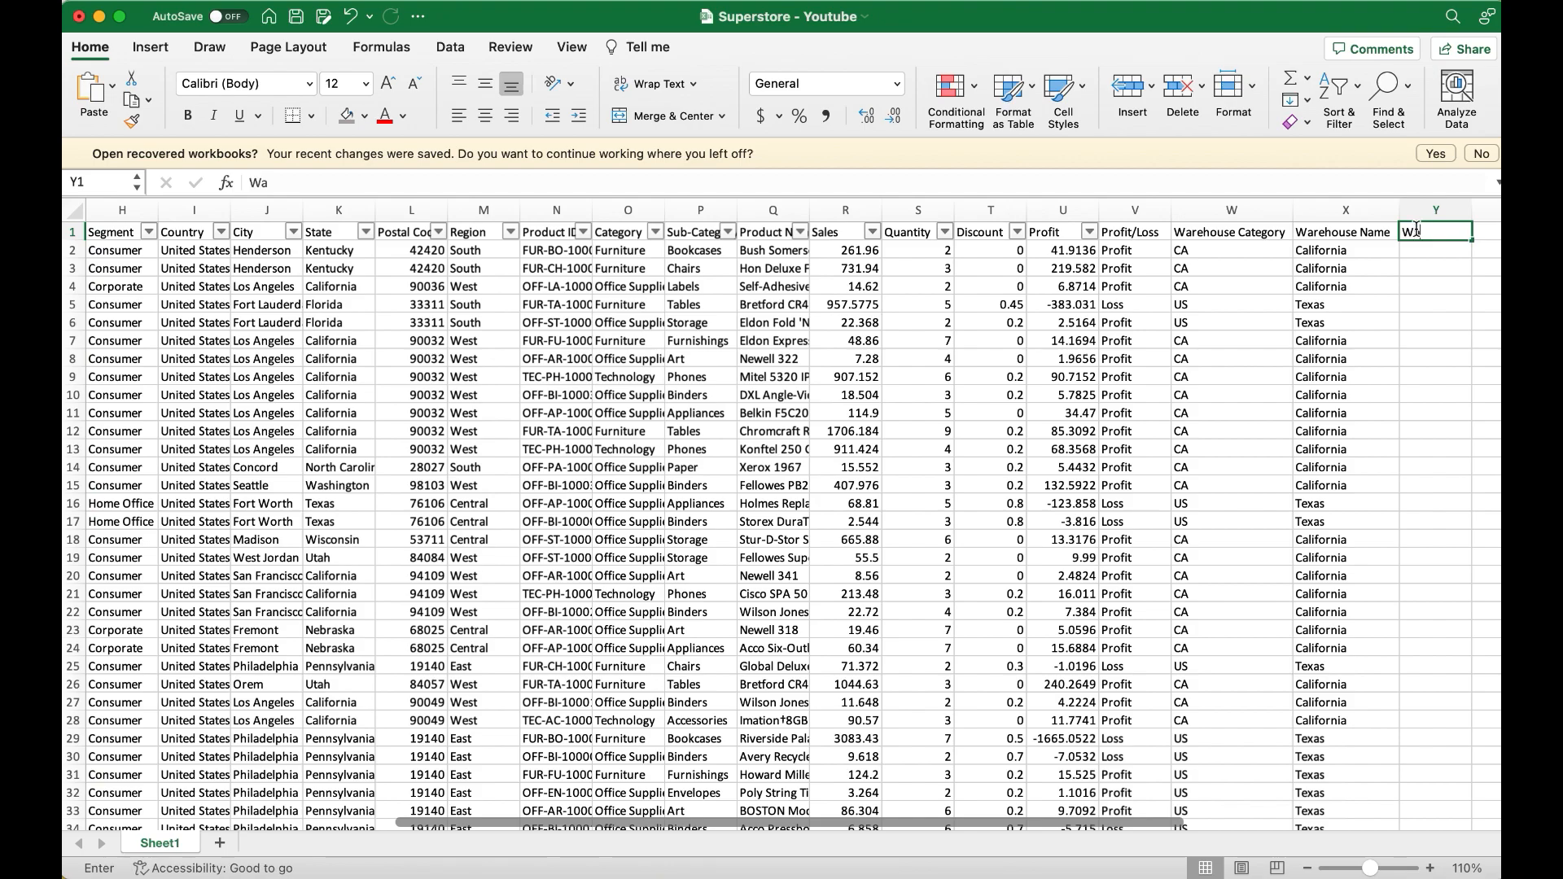
pyautogui.write('rehouse NAme')
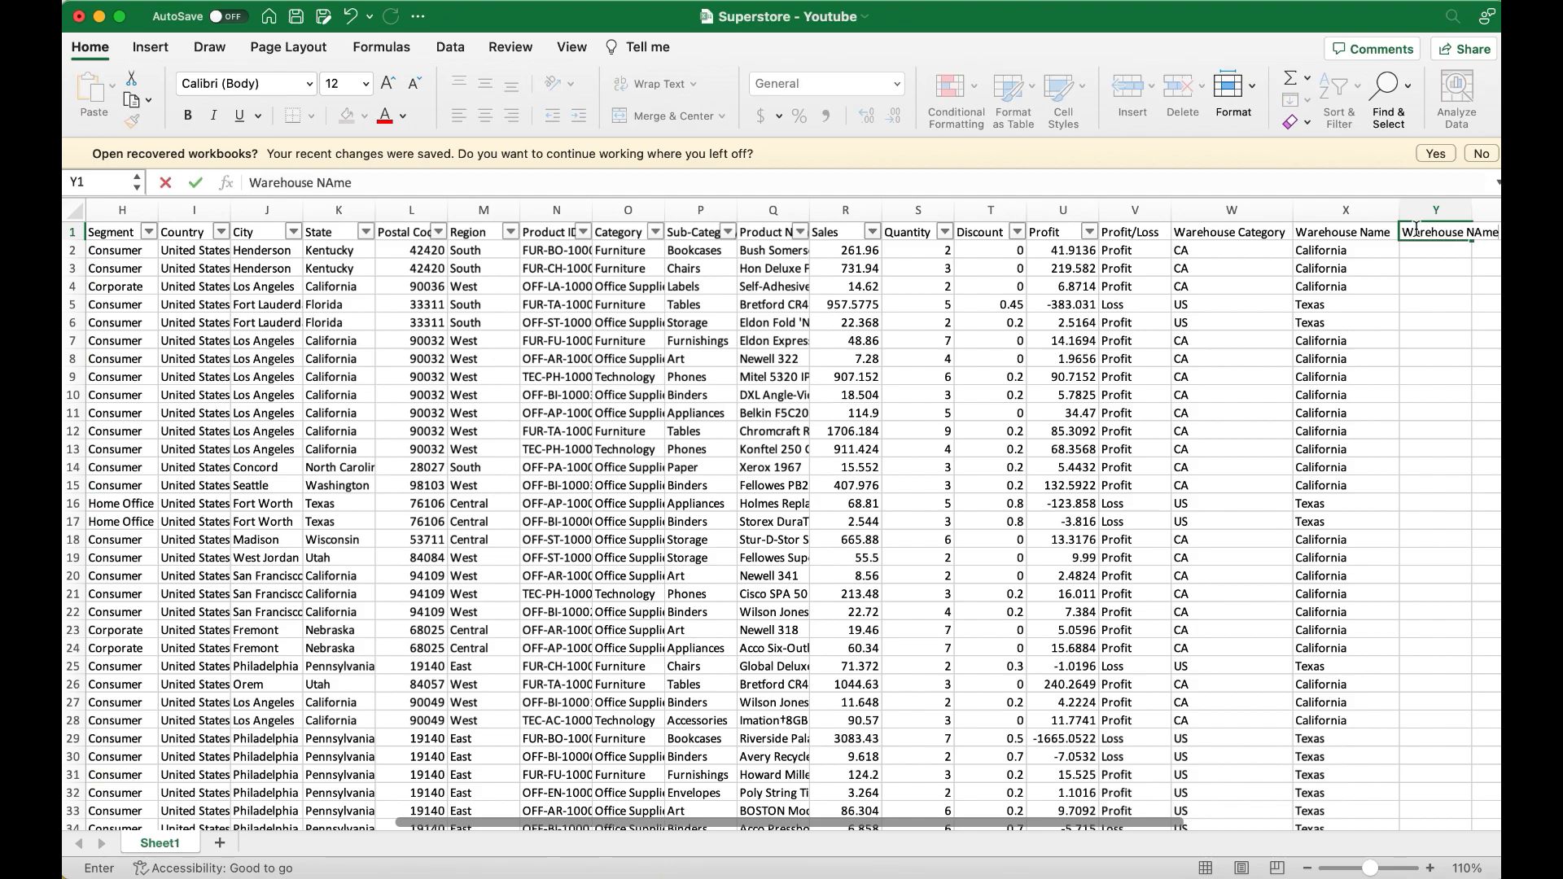
pyautogui.press('BackSpace')
pyautogui.press('BackSpace')
pyautogui.write('a')
pyautogui.write('Name in single')
pyautogui.write(' Step')
pyautogui.press('Return')
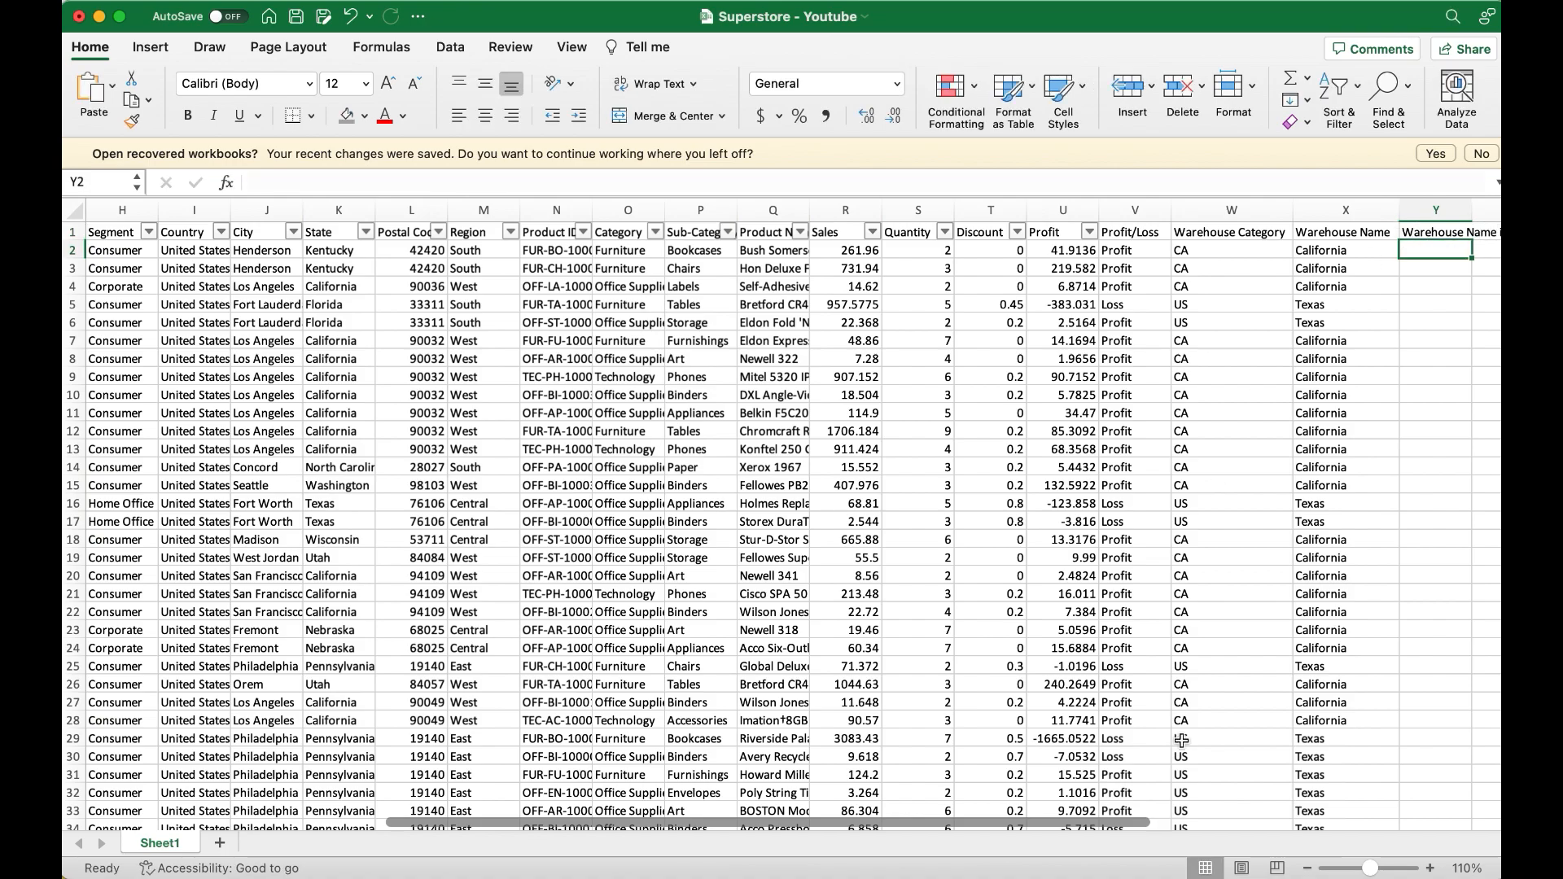
# Enter the nested formula =IF(MID(B2,1,2)="CA","California","Texas") in Y2 to derive the warehouse name directly from the Order ID
pyautogui.moveTo(1117, 822); pyautogui.dragTo(1208, 822)
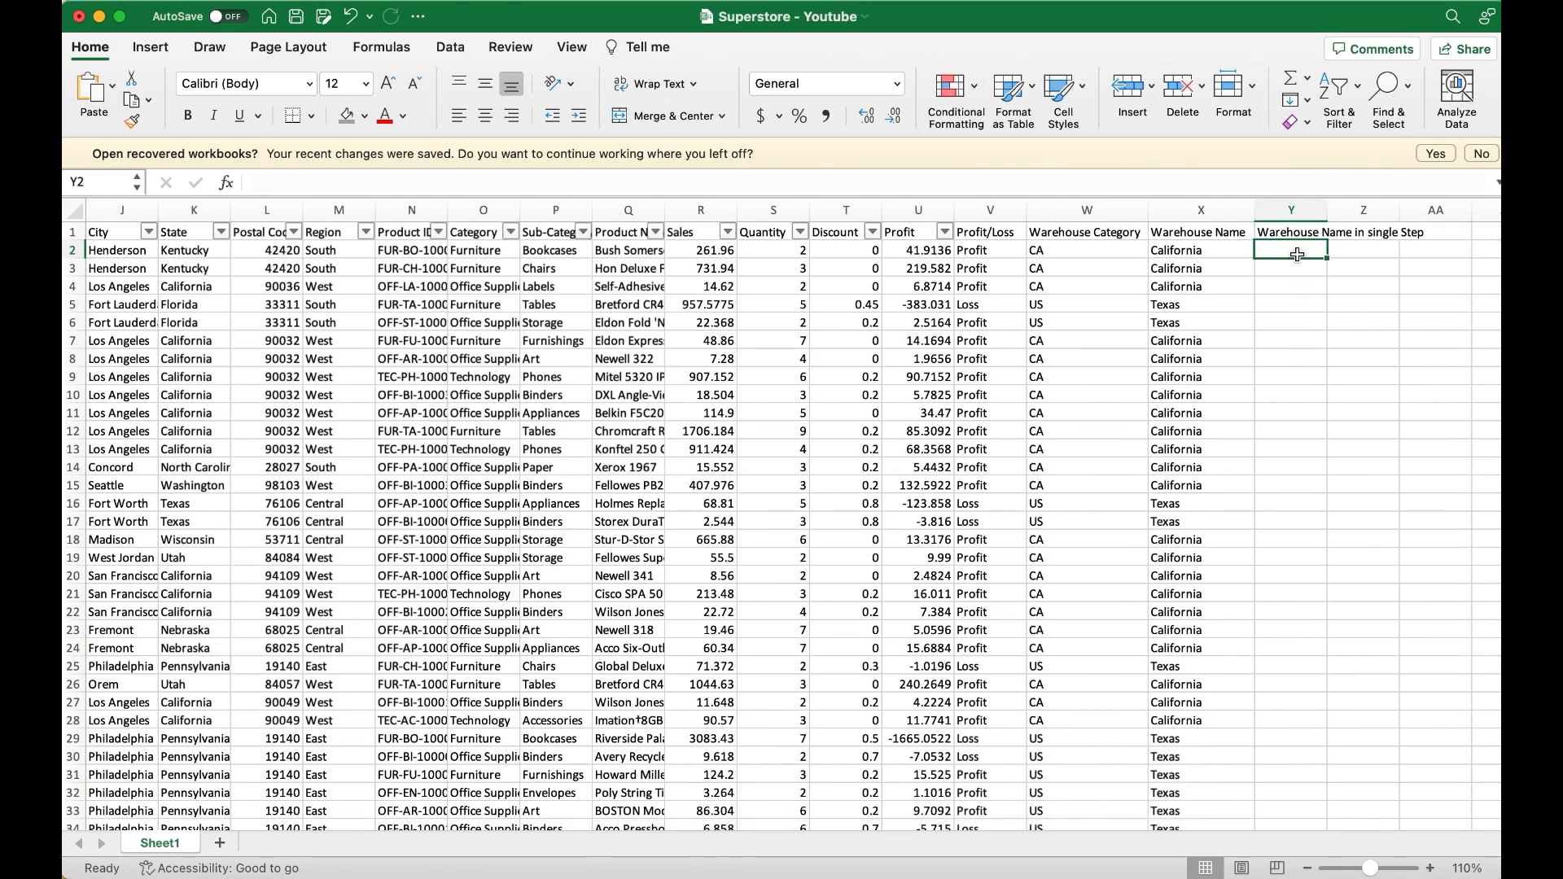
pyautogui.write('=if(')
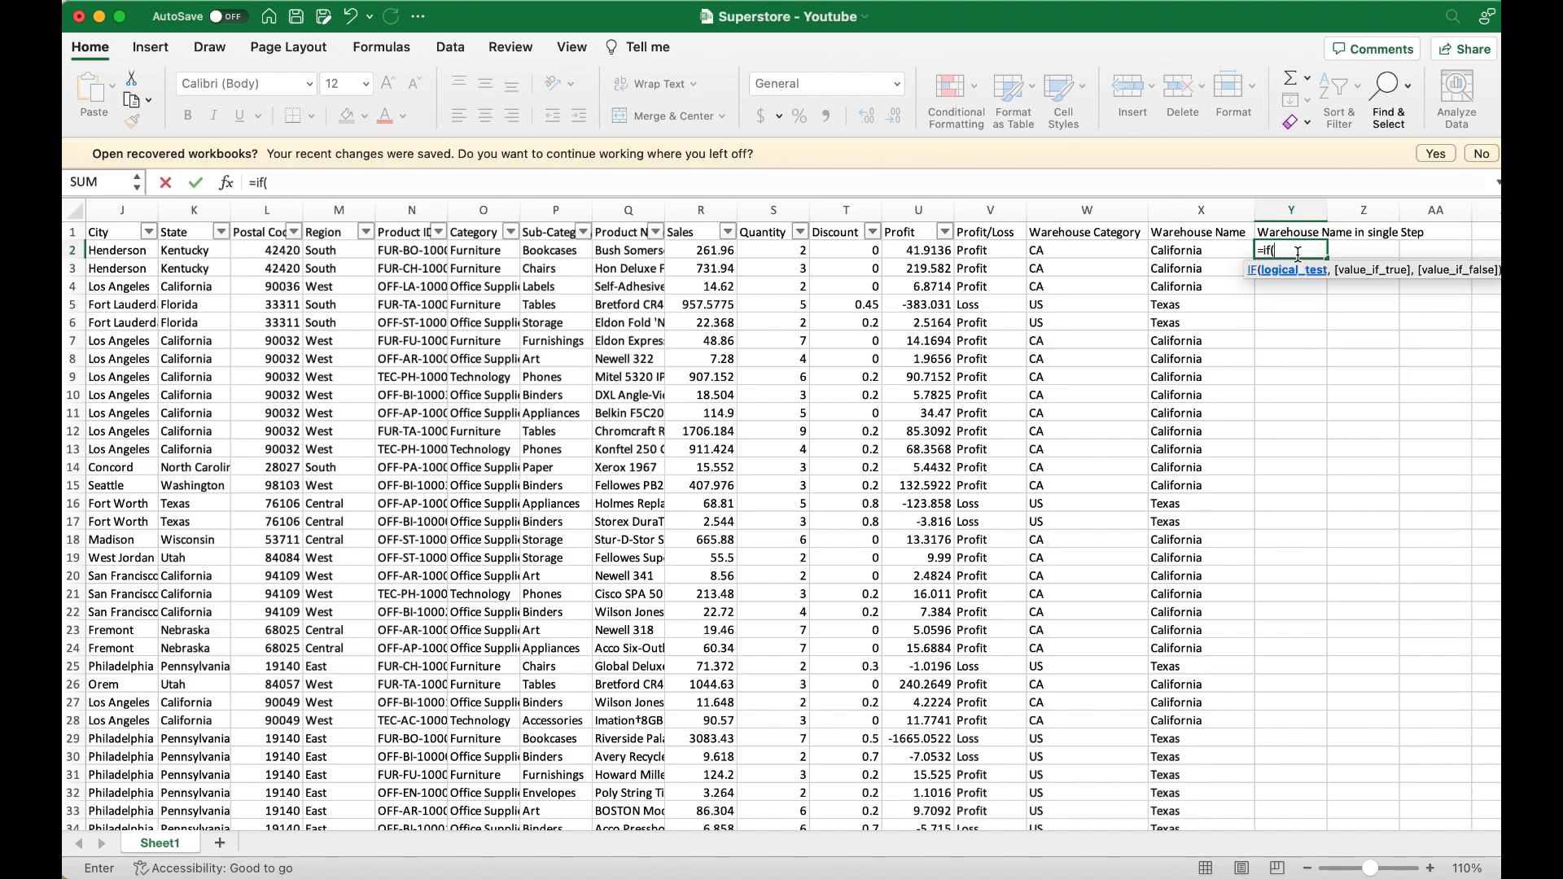
pyautogui.write('mid(')
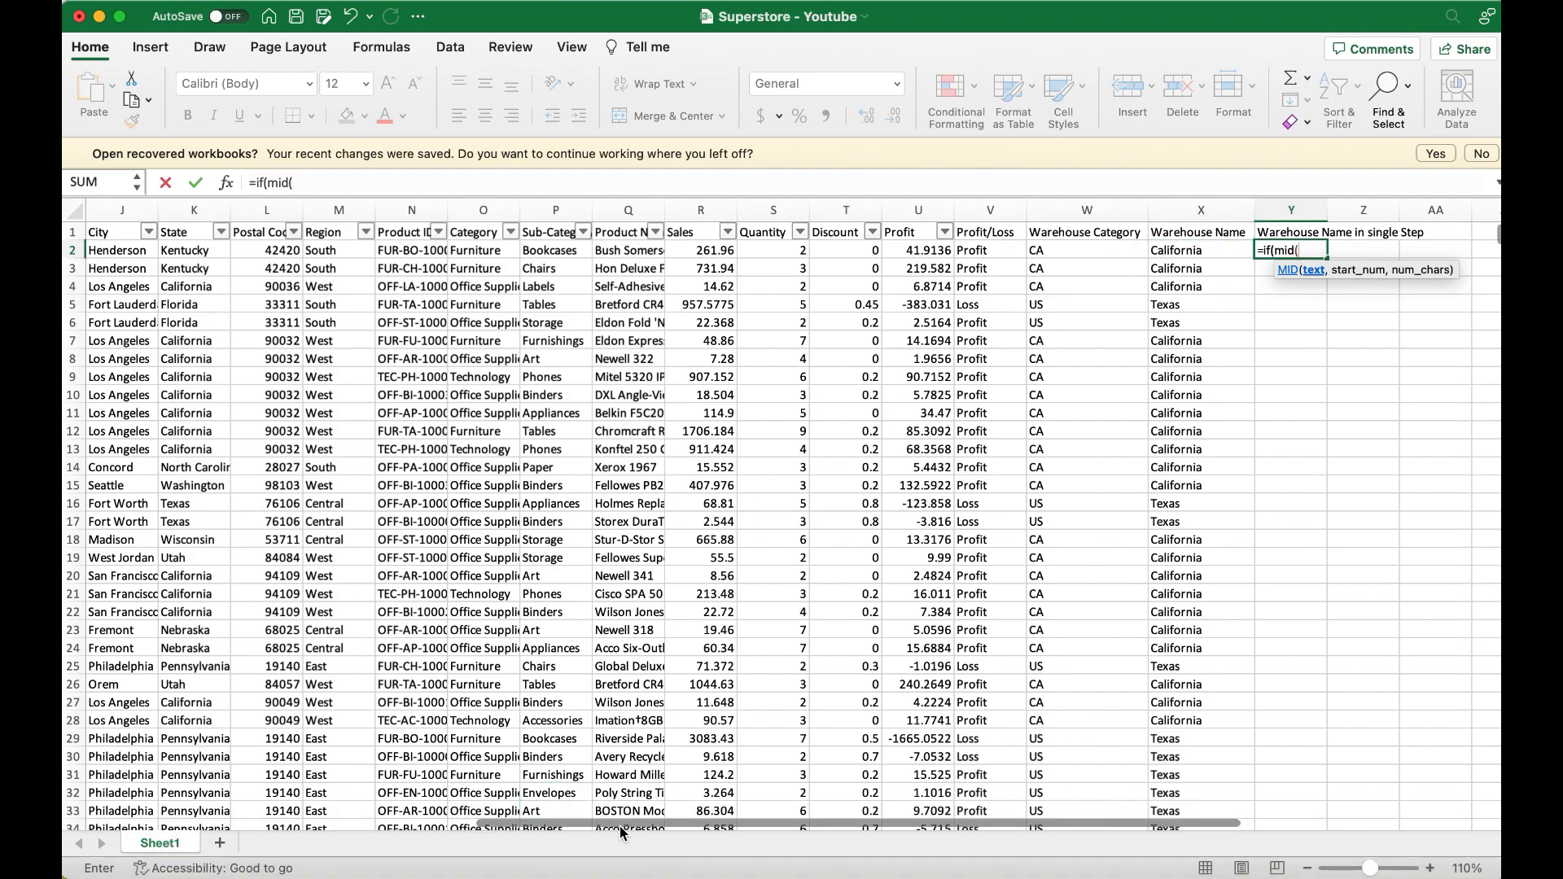
pyautogui.moveTo(616, 822); pyautogui.dragTo(226, 822)
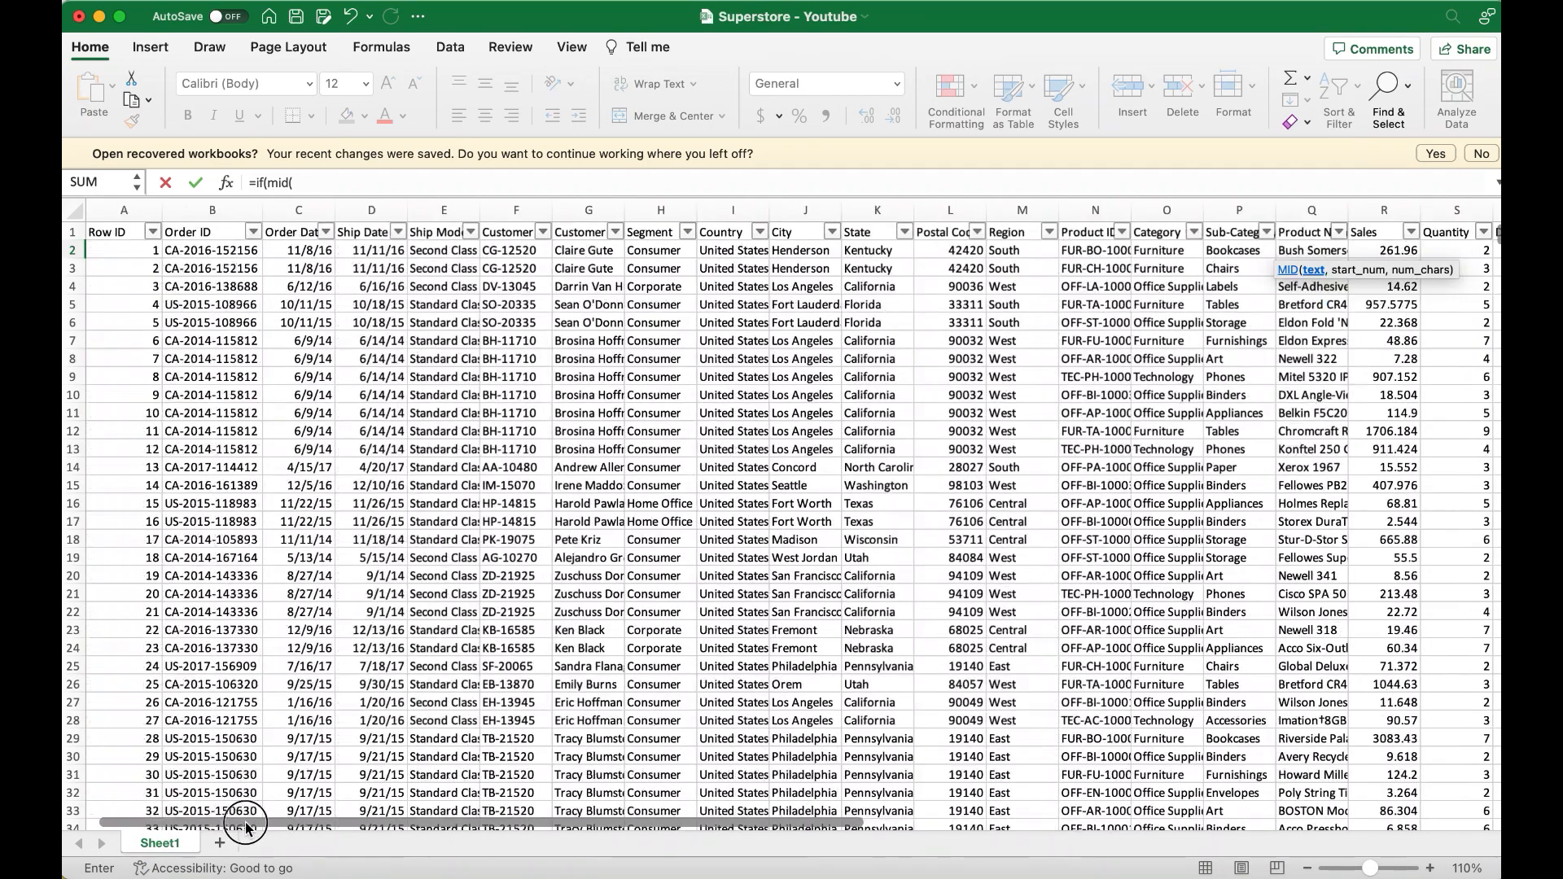
pyautogui.click(191, 247)
pyautogui.write(',1,2')
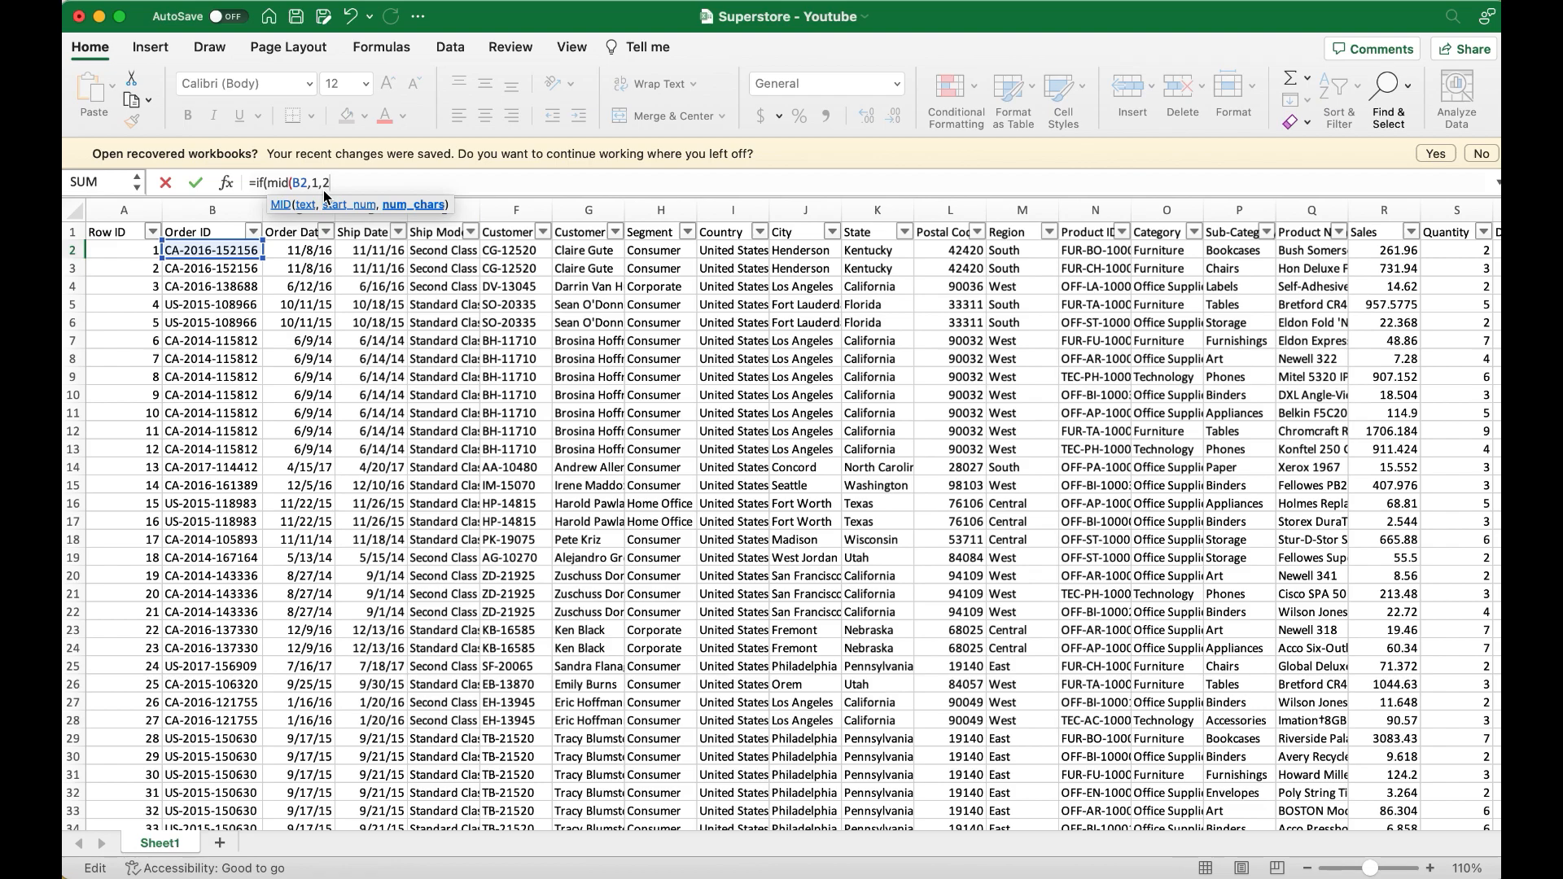
pyautogui.write(')="CA')
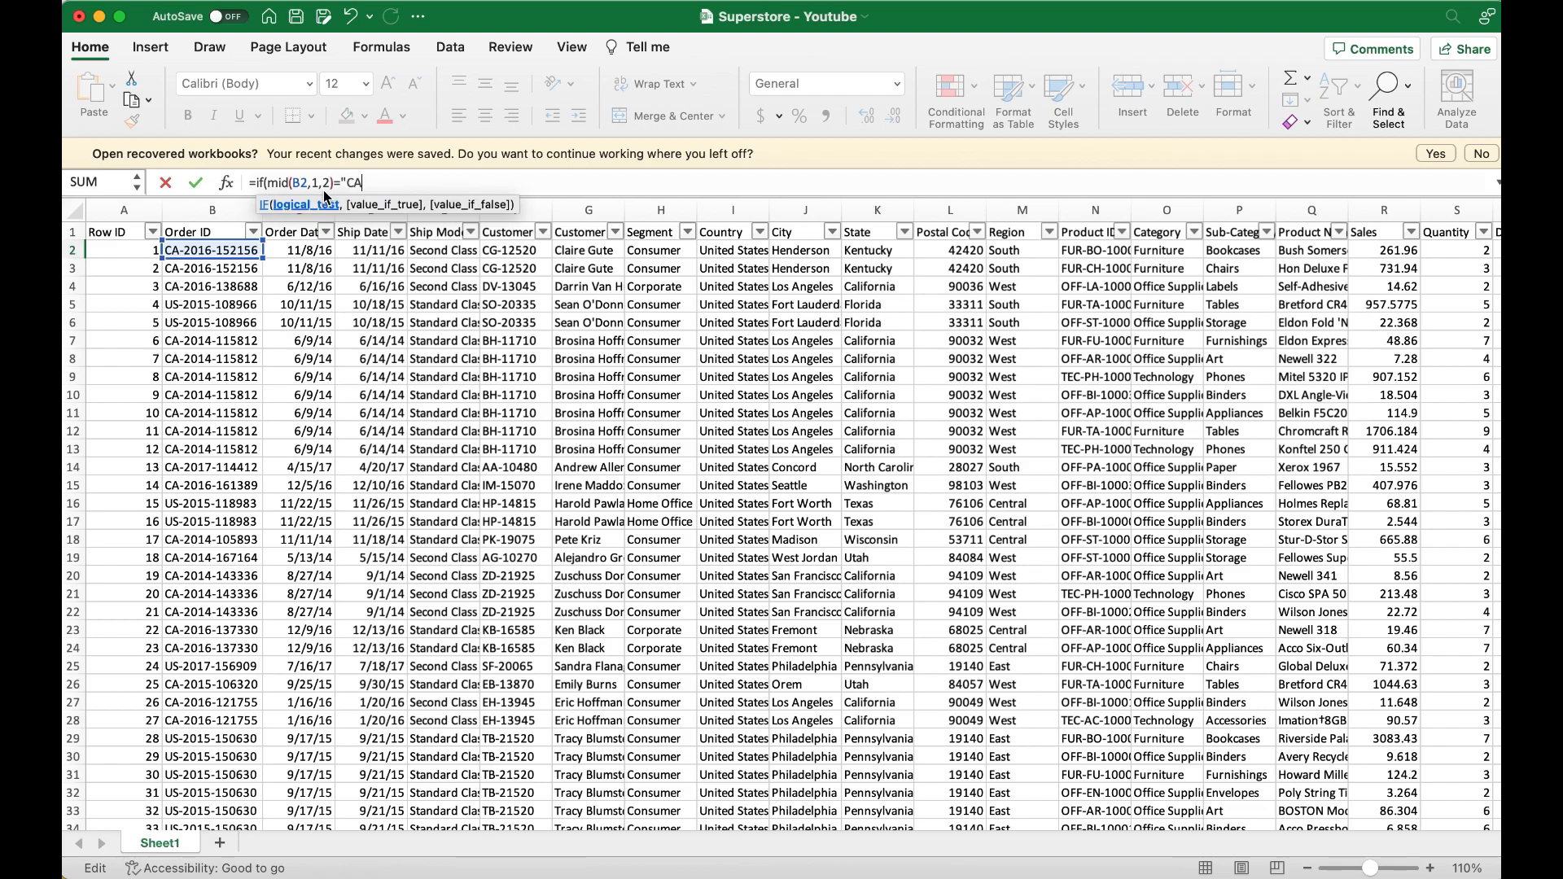
pyautogui.write('",')
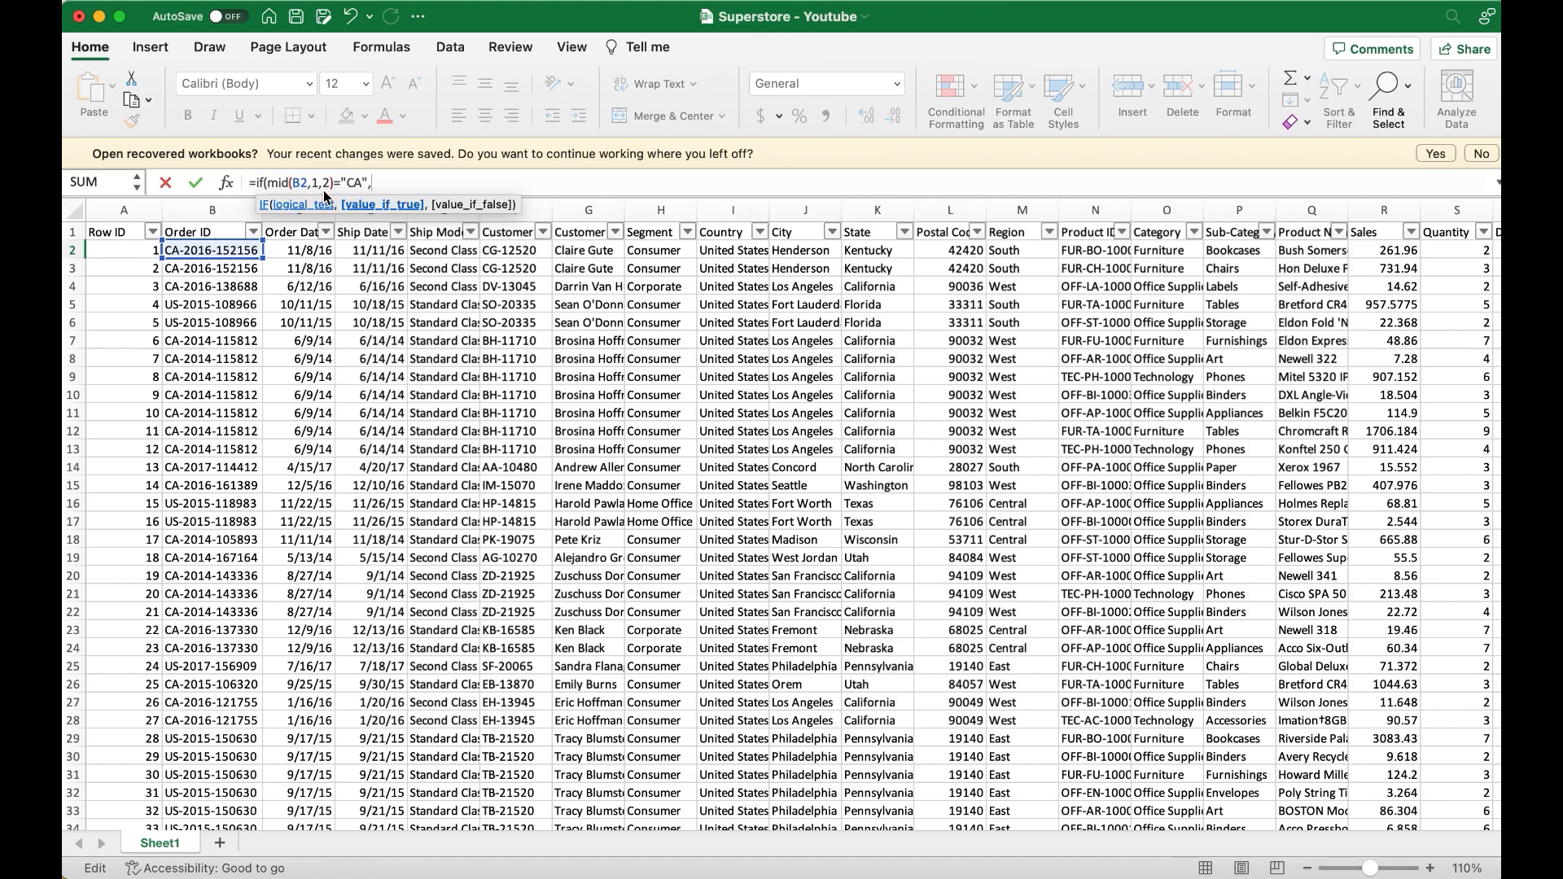
pyautogui.write('"California","Tex')
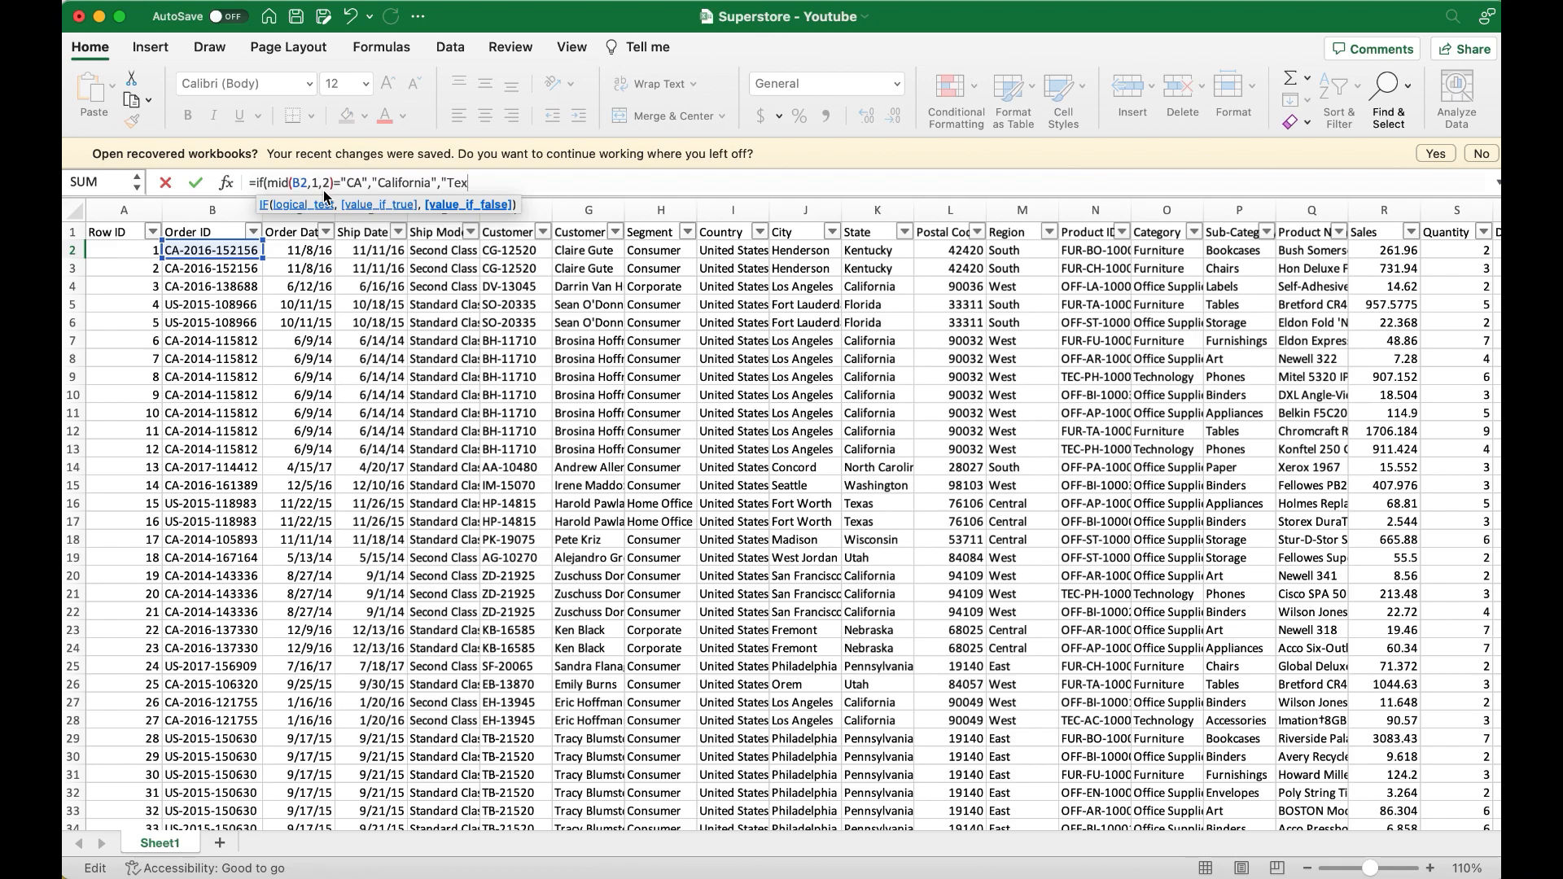
pyautogui.write('as"')
pyautogui.press('Return')
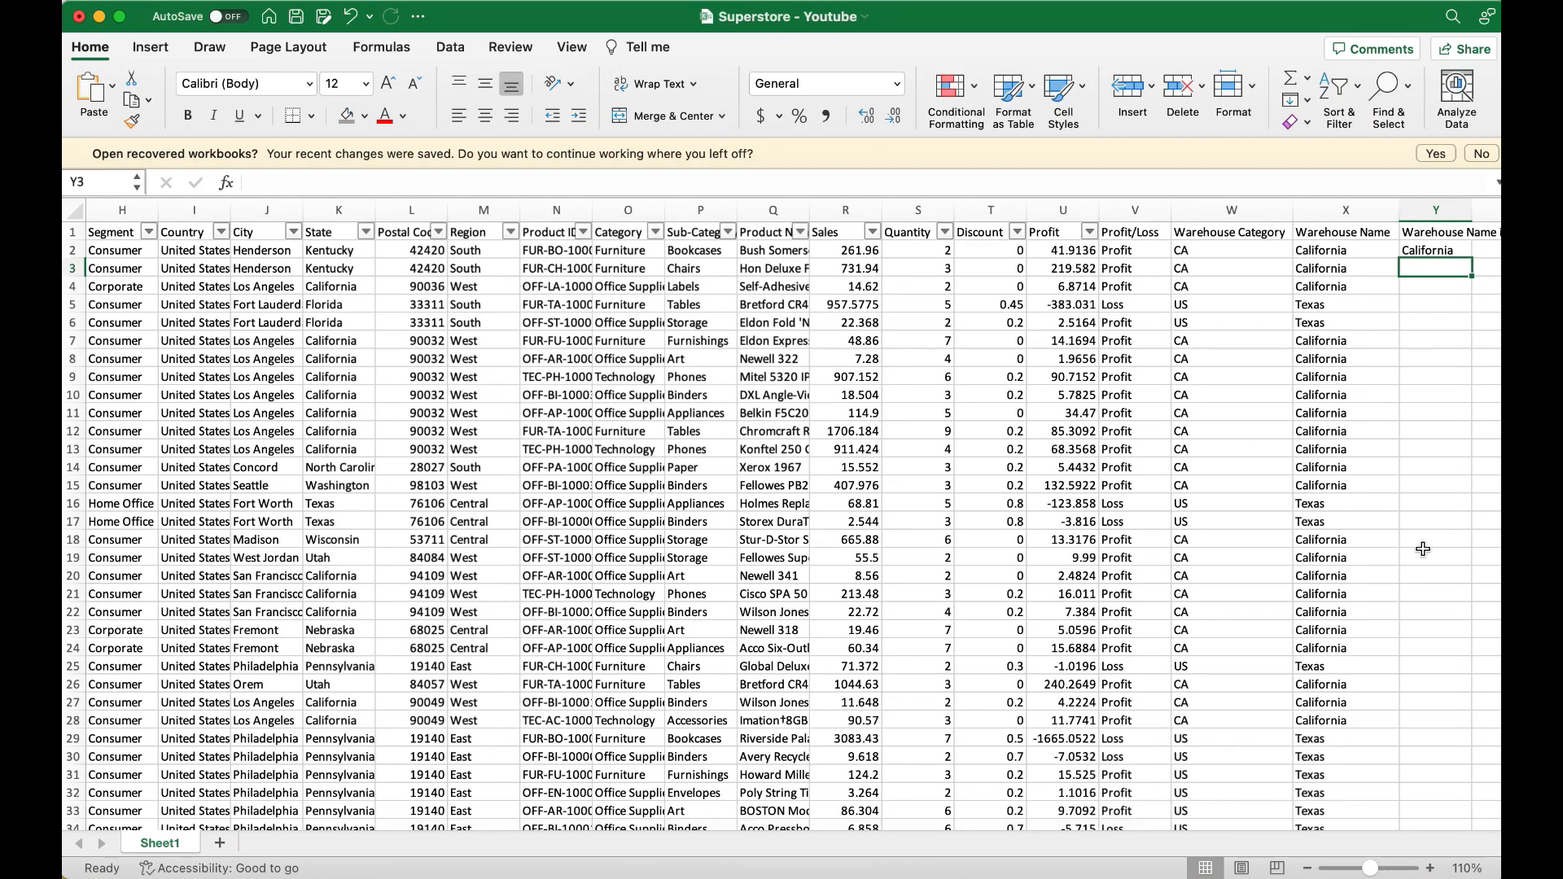
# Fill the Y2 formula down the column and compare it with the two-step formulas in W2 and X2
pyautogui.click(1424, 252)
pyautogui.doubleClick(1473, 259)
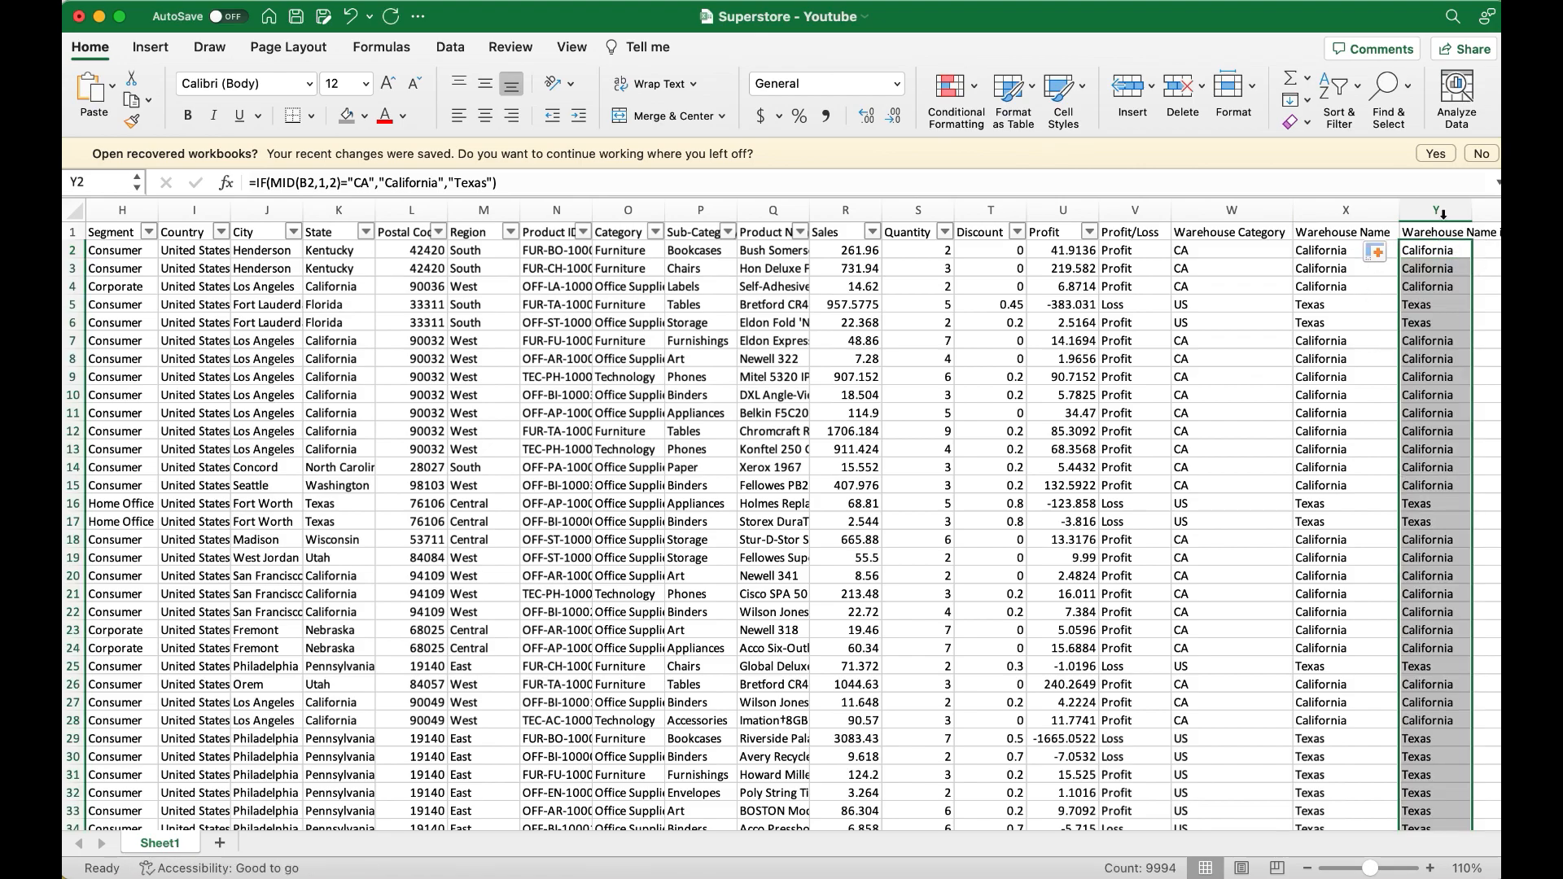
pyautogui.press('Left')
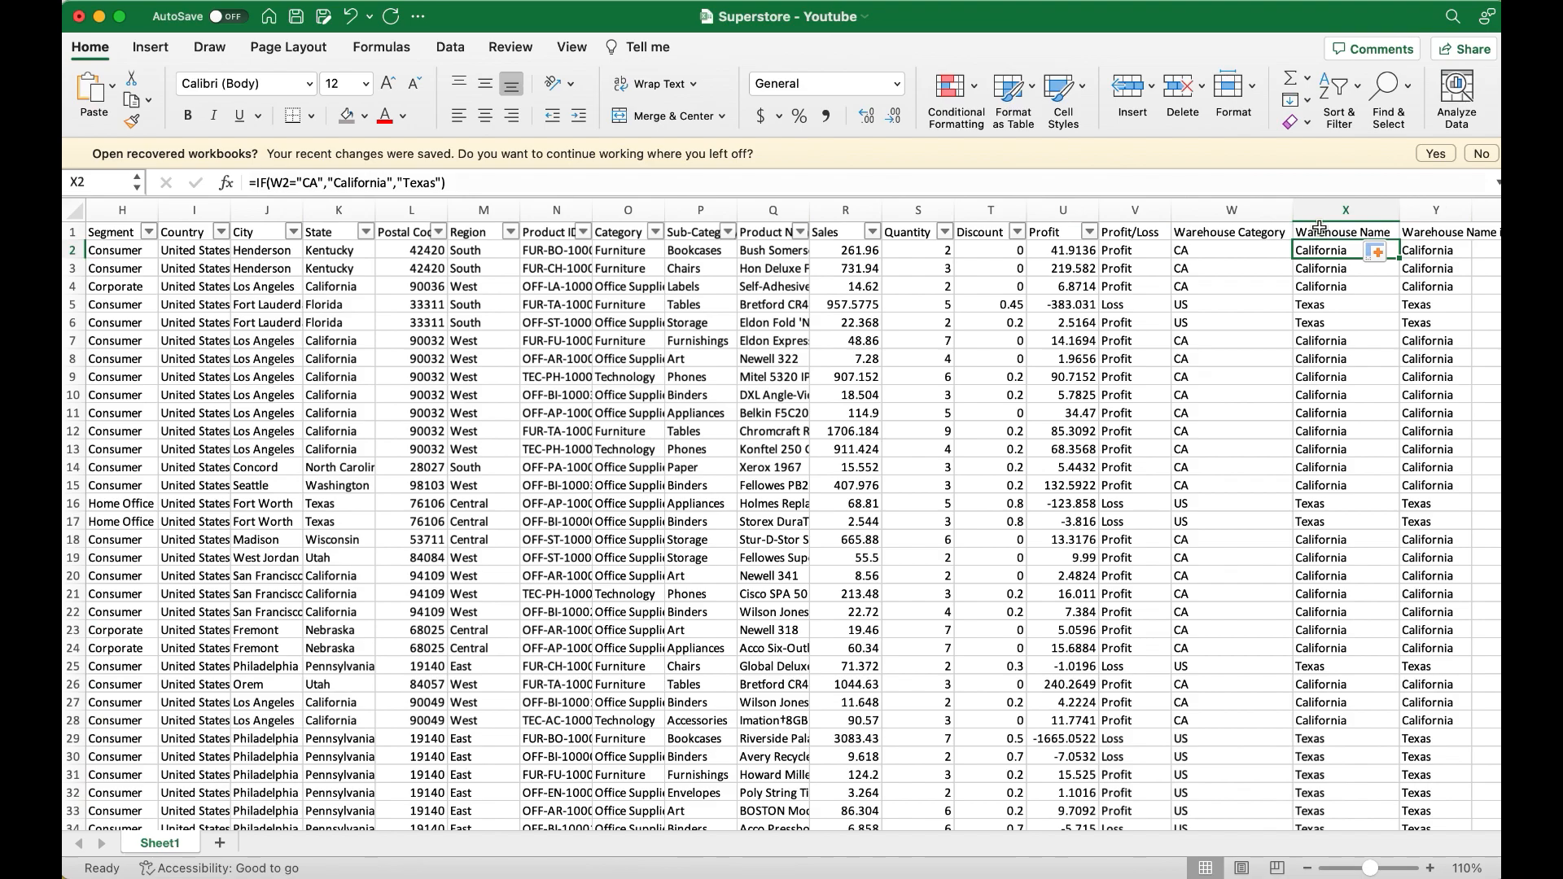
pyautogui.moveTo(1229, 251); pyautogui.dragTo(1344, 248)
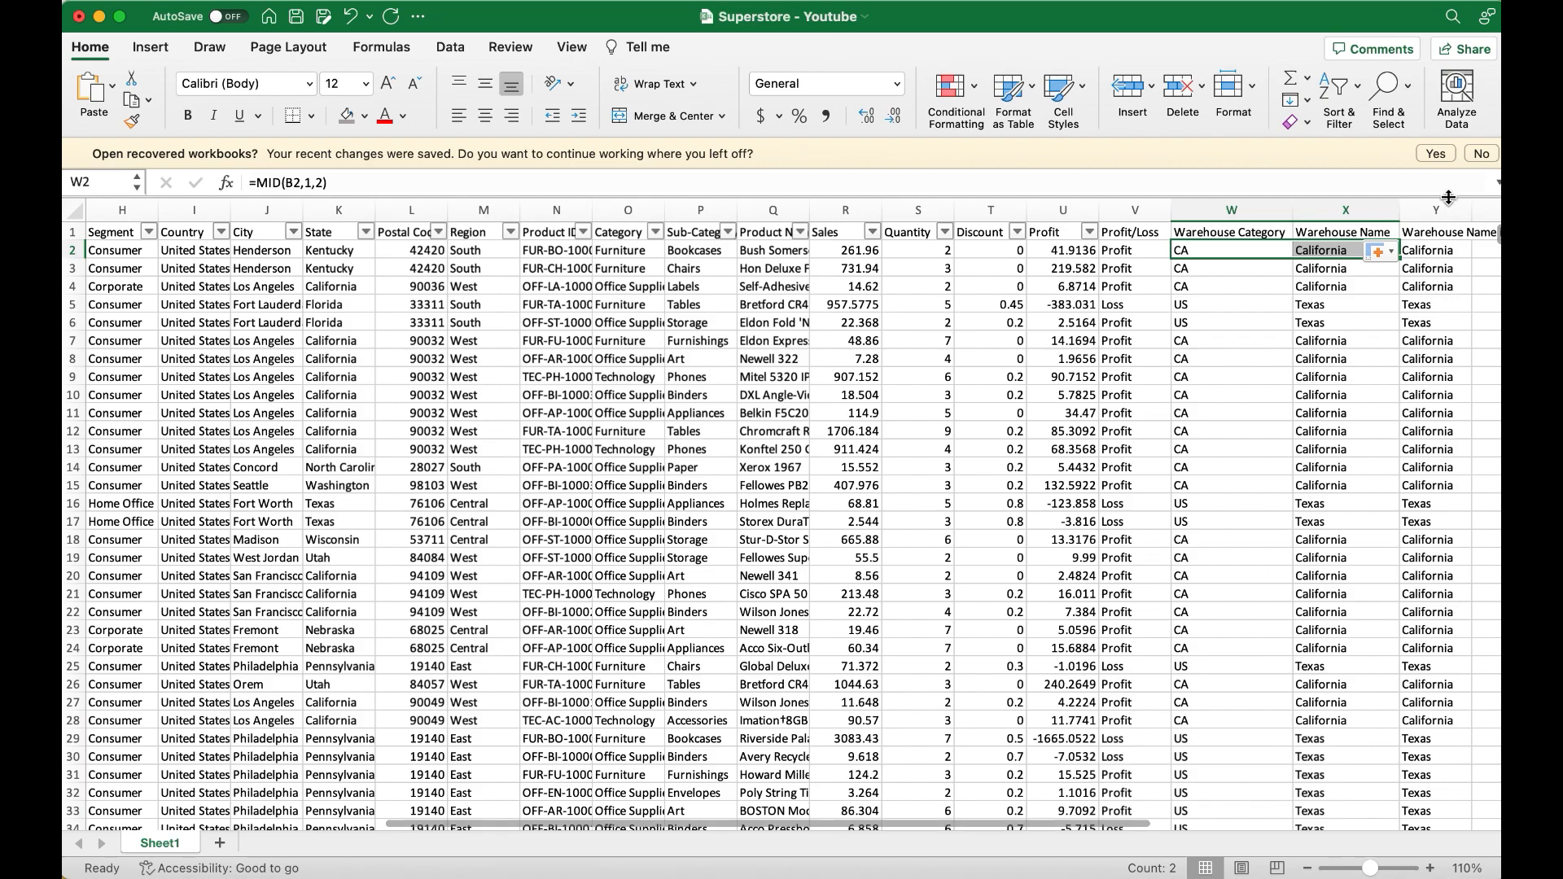
# Delete column Y, which holds the single-step warehouse names
pyautogui.click(1440, 210)
pyautogui.rightClick(1443, 212)
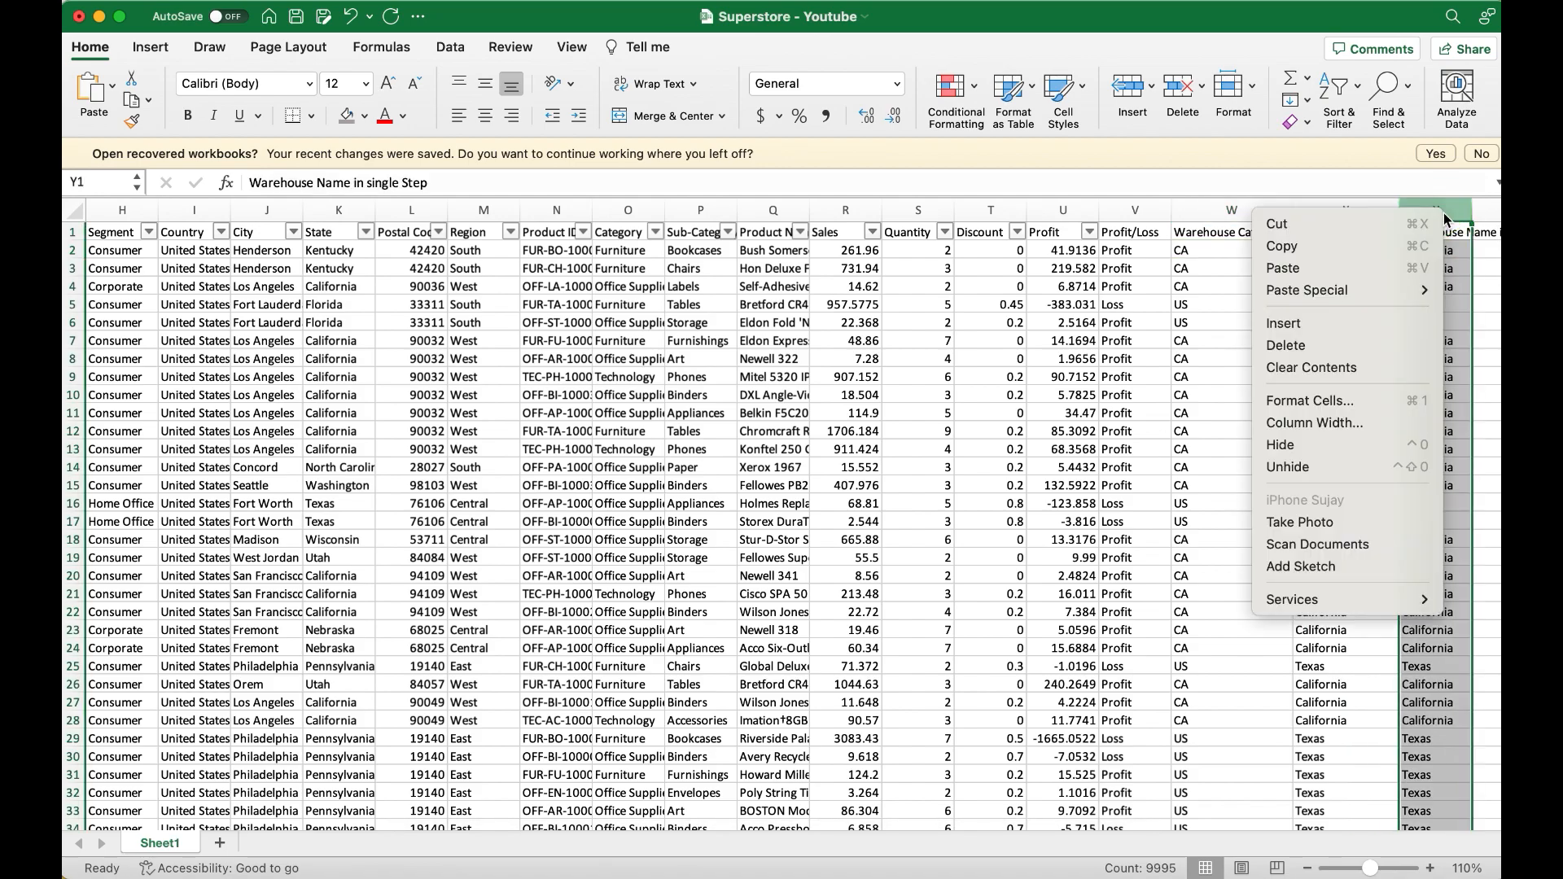
pyautogui.click(1340, 344)
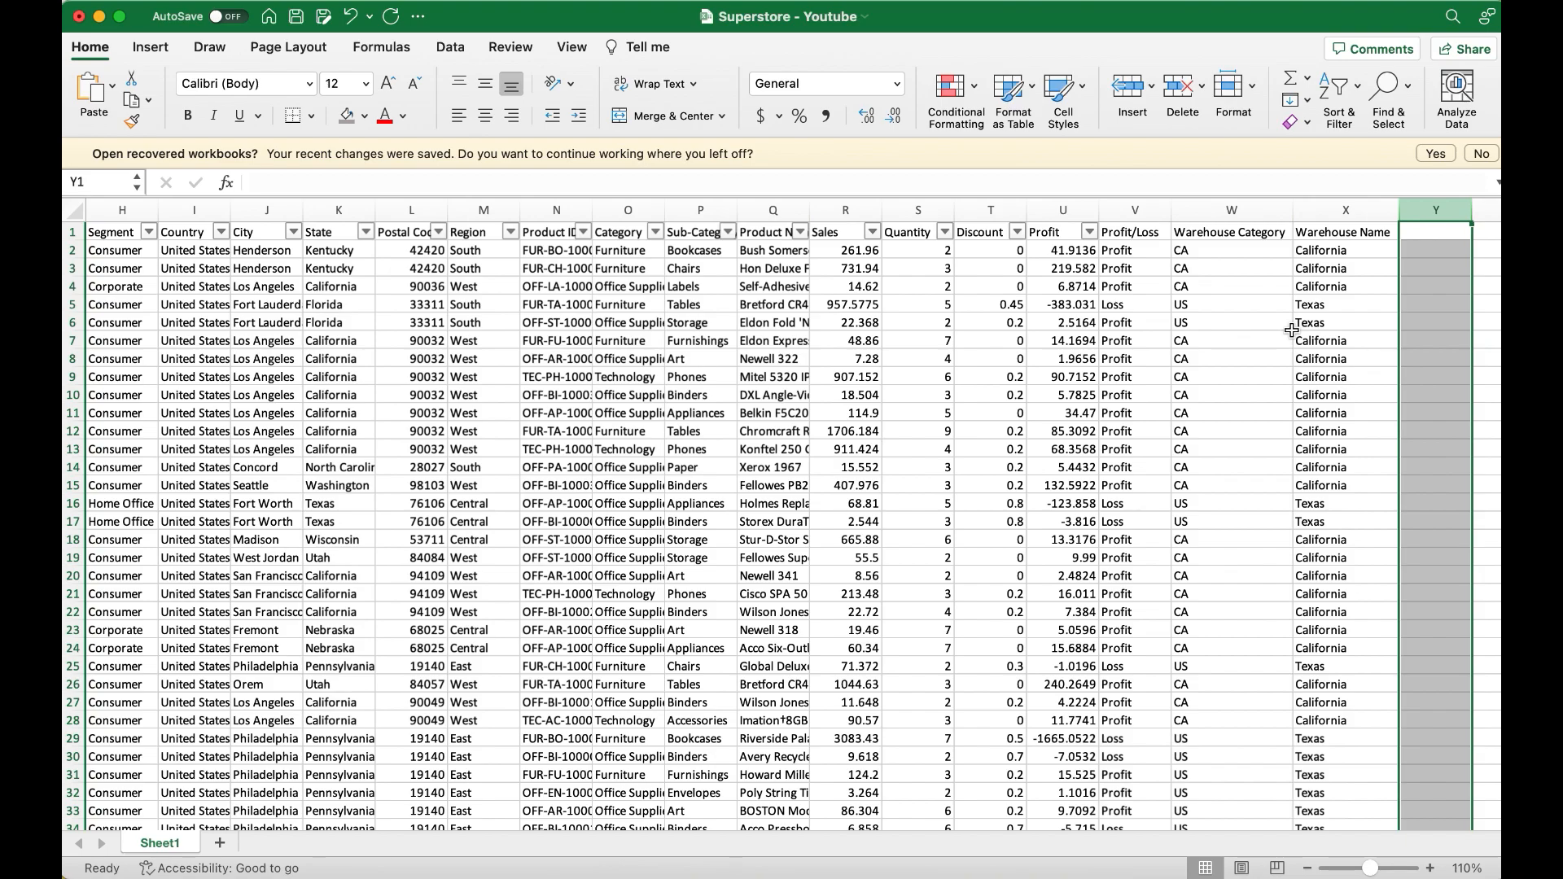
# Switch to the SuperStorePMs copy workbook that lists product managers by sub-category
pyautogui.click(961, 360)
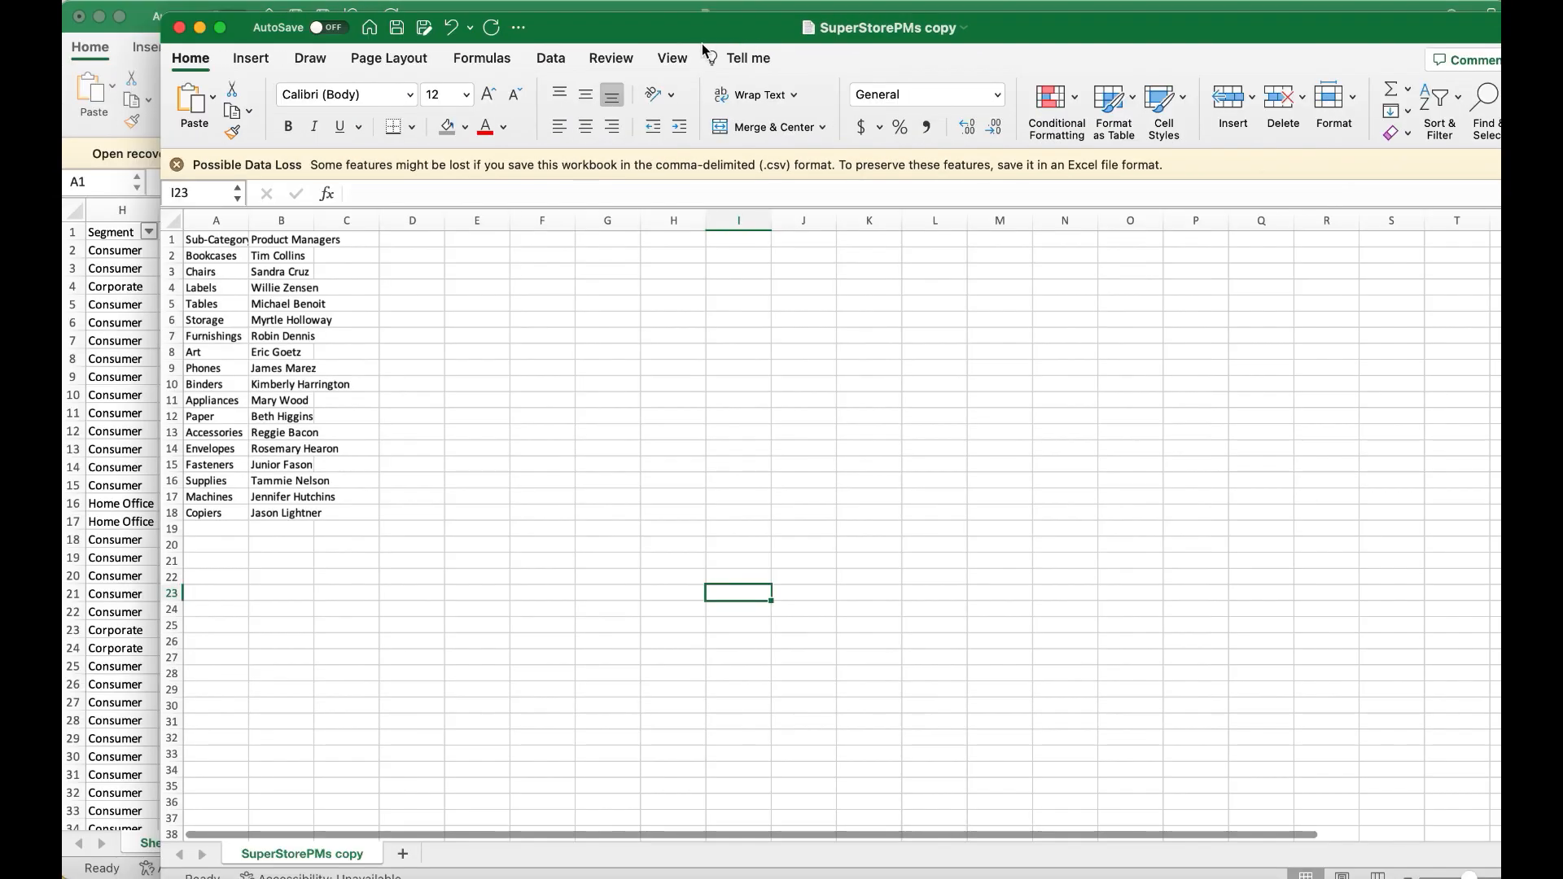
# Maximize the SuperStorePMs copy window, widen column B to fit the manager names, and review the Bookcases and Chairs rows
pyautogui.doubleClick(703, 32)
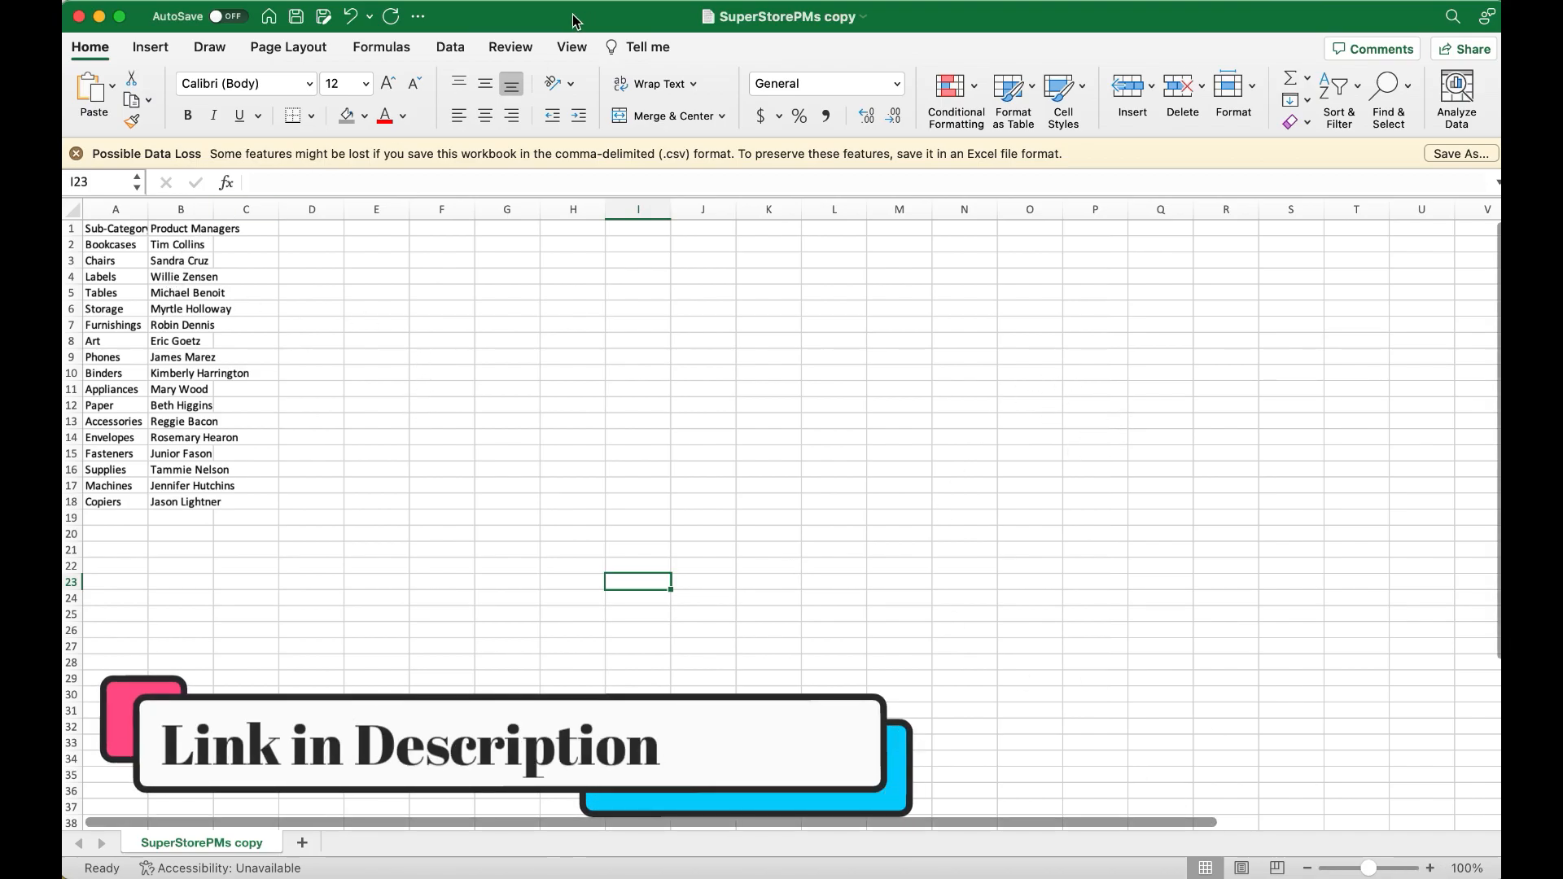
pyautogui.moveTo(219, 206); pyautogui.dragTo(255, 206)
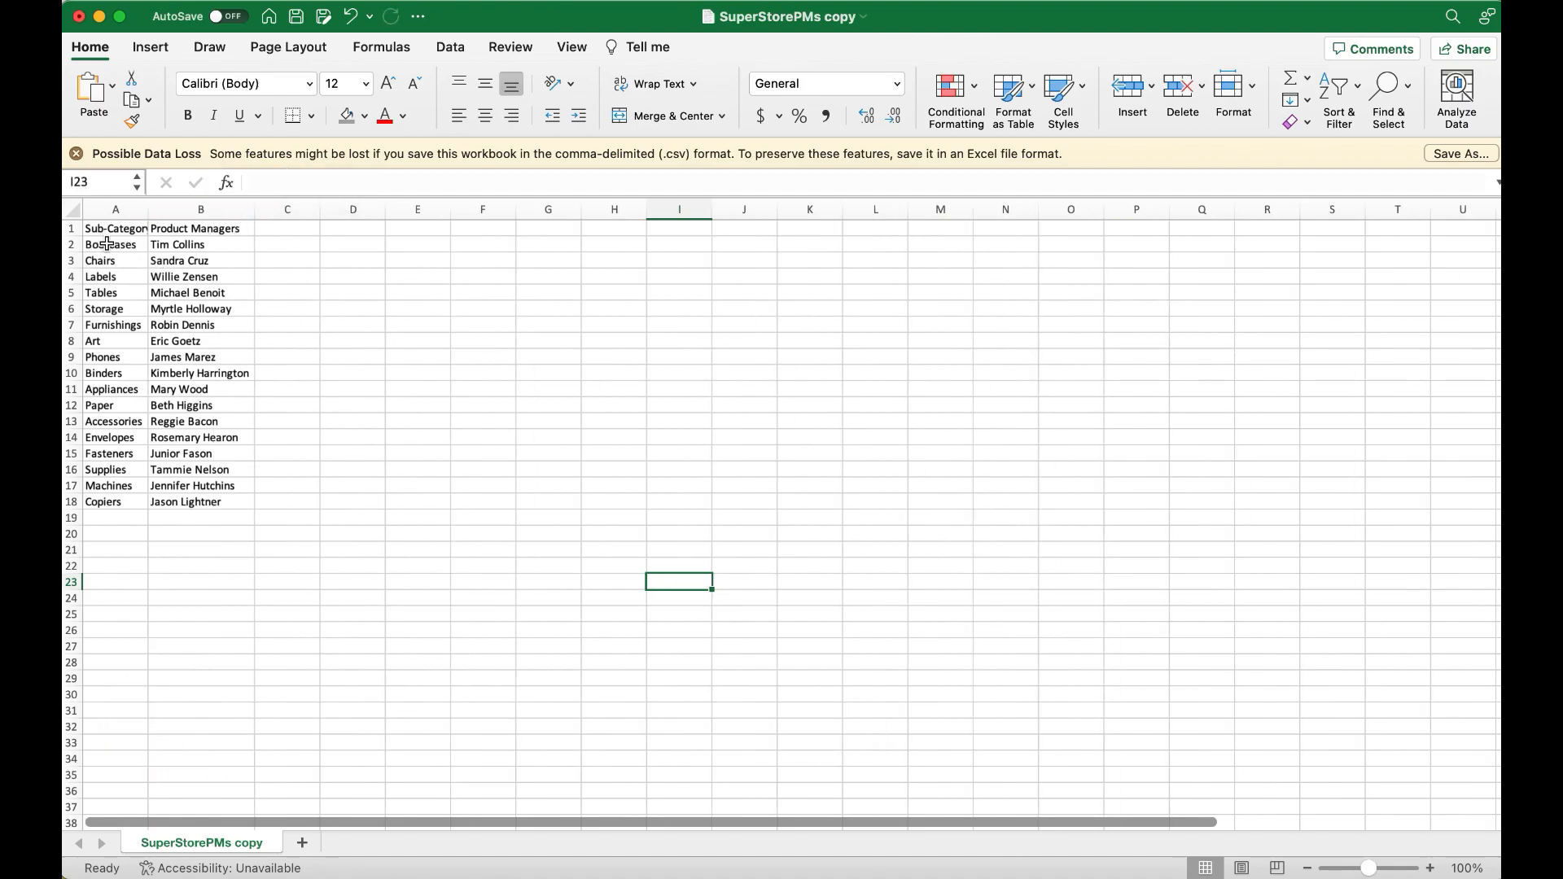
pyautogui.click(106, 242)
pyautogui.click(218, 245)
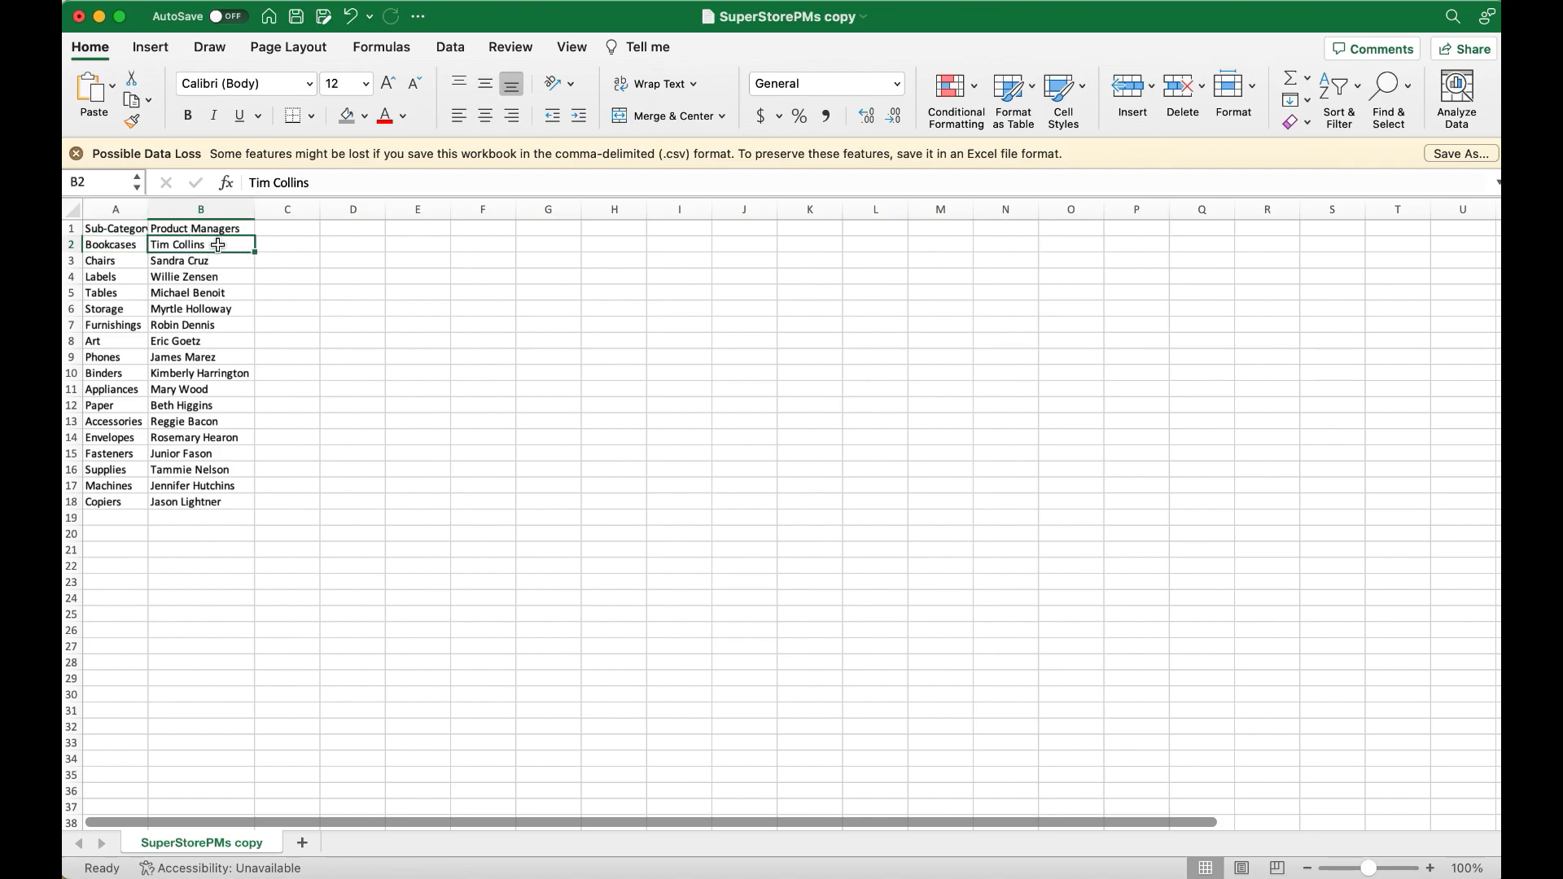
pyautogui.click(114, 267)
pyautogui.click(212, 262)
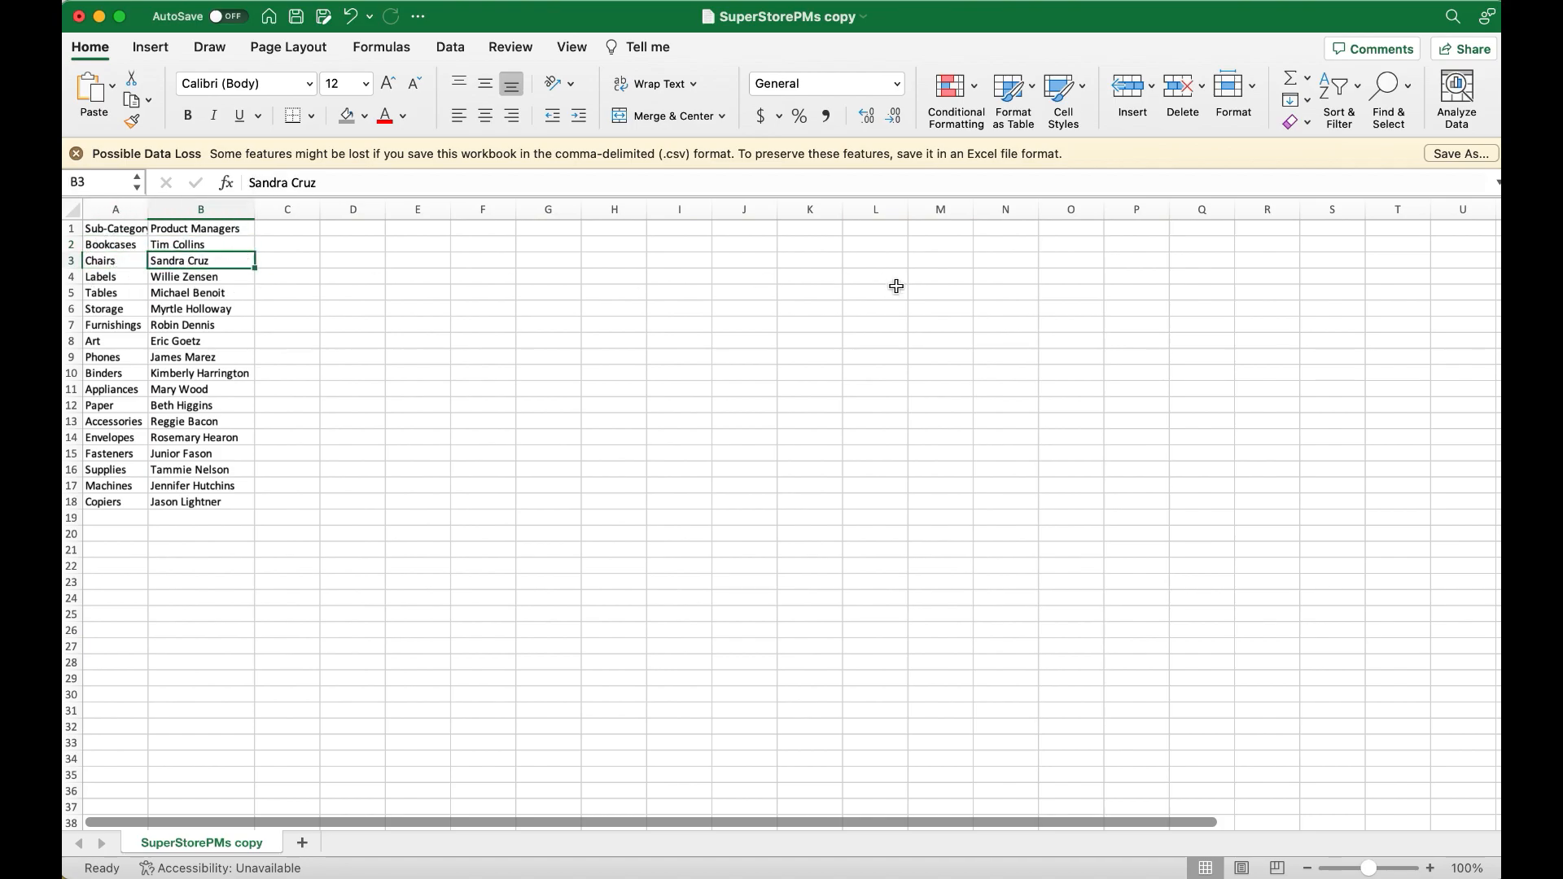
# Return to the Superstore - Youtube workbook and examine the empty column Y beside Warehouse Name
pyautogui.moveTo(982, 29); pyautogui.dragTo(63, 114)
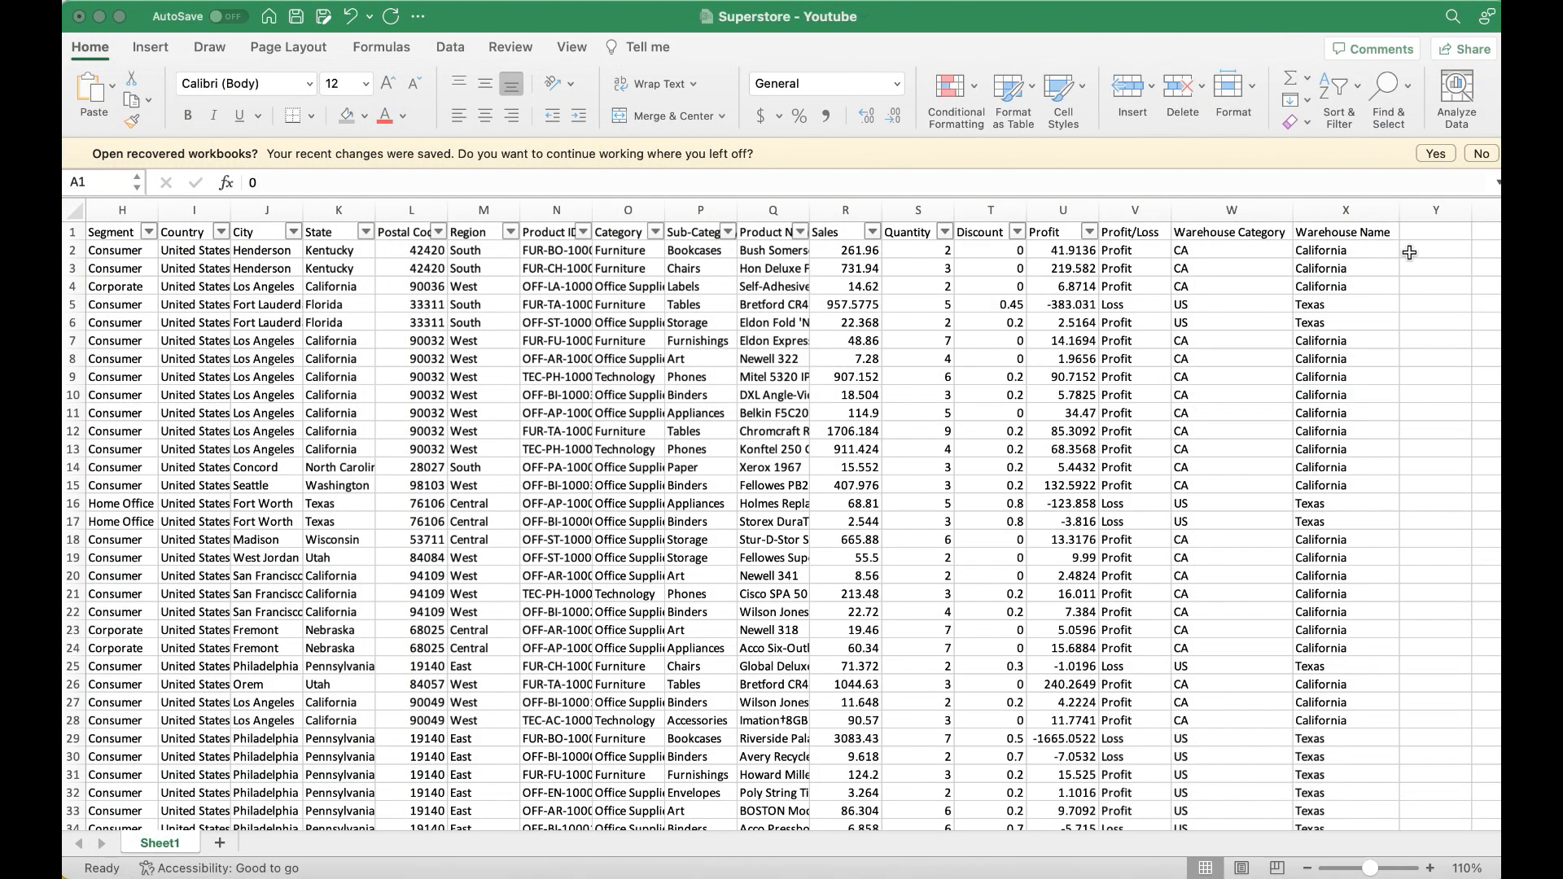
pyautogui.click(1447, 358)
pyautogui.moveTo(1436, 232); pyautogui.dragTo(1437, 309)
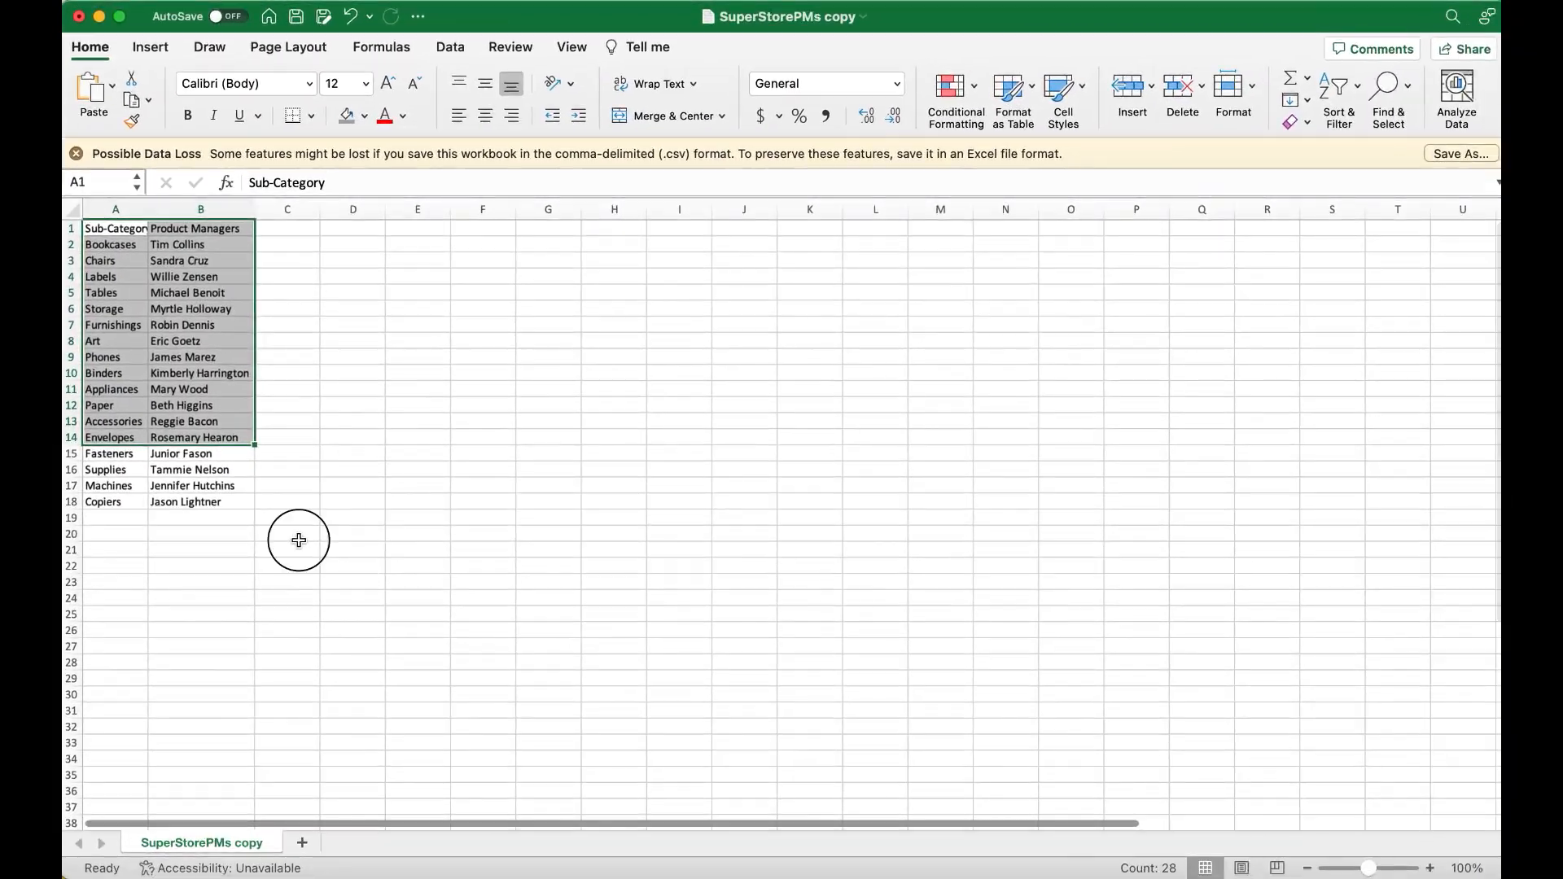
# Copy the full sub-category and product manager list A1:B18 in SuperStorePMs copy and minimize that workbook
pyautogui.click(301, 537)
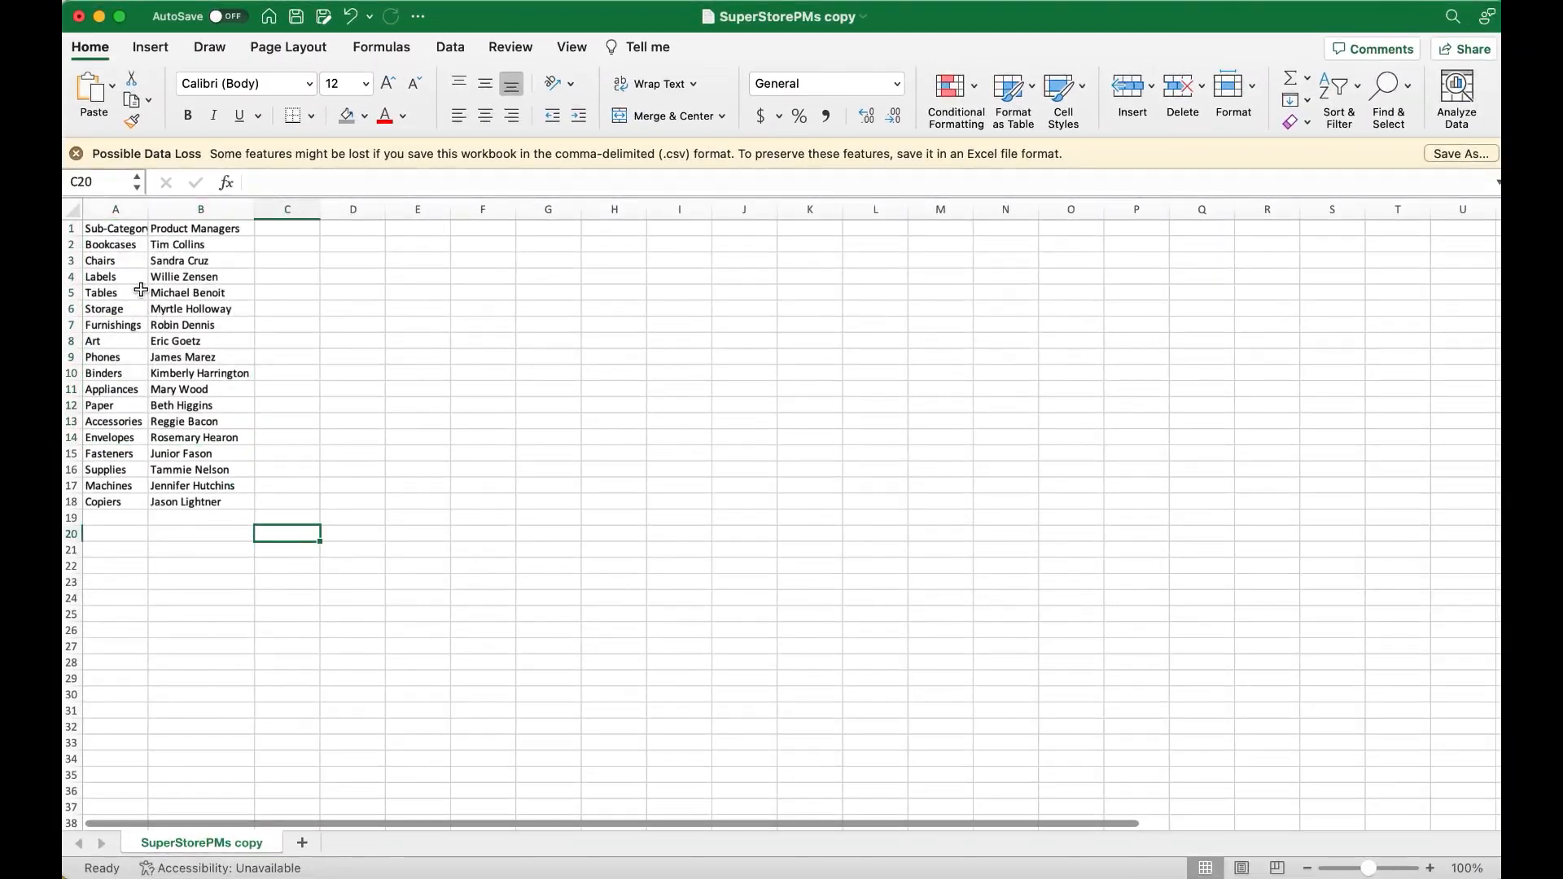
pyautogui.moveTo(122, 230); pyautogui.dragTo(192, 500)
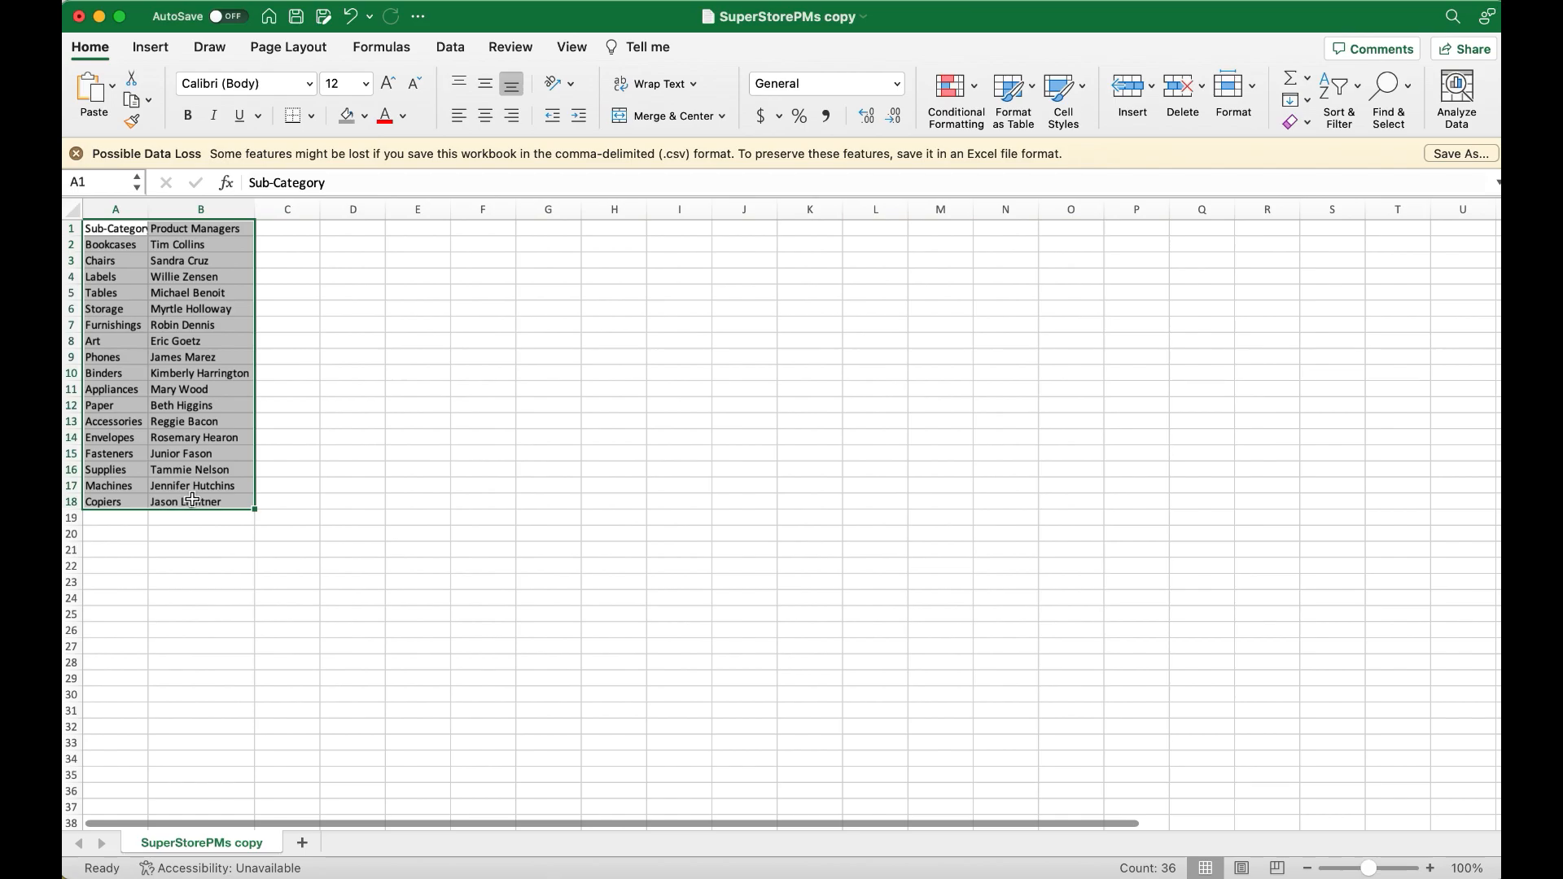
pyautogui.press('super+c')
pyautogui.click(99, 17)
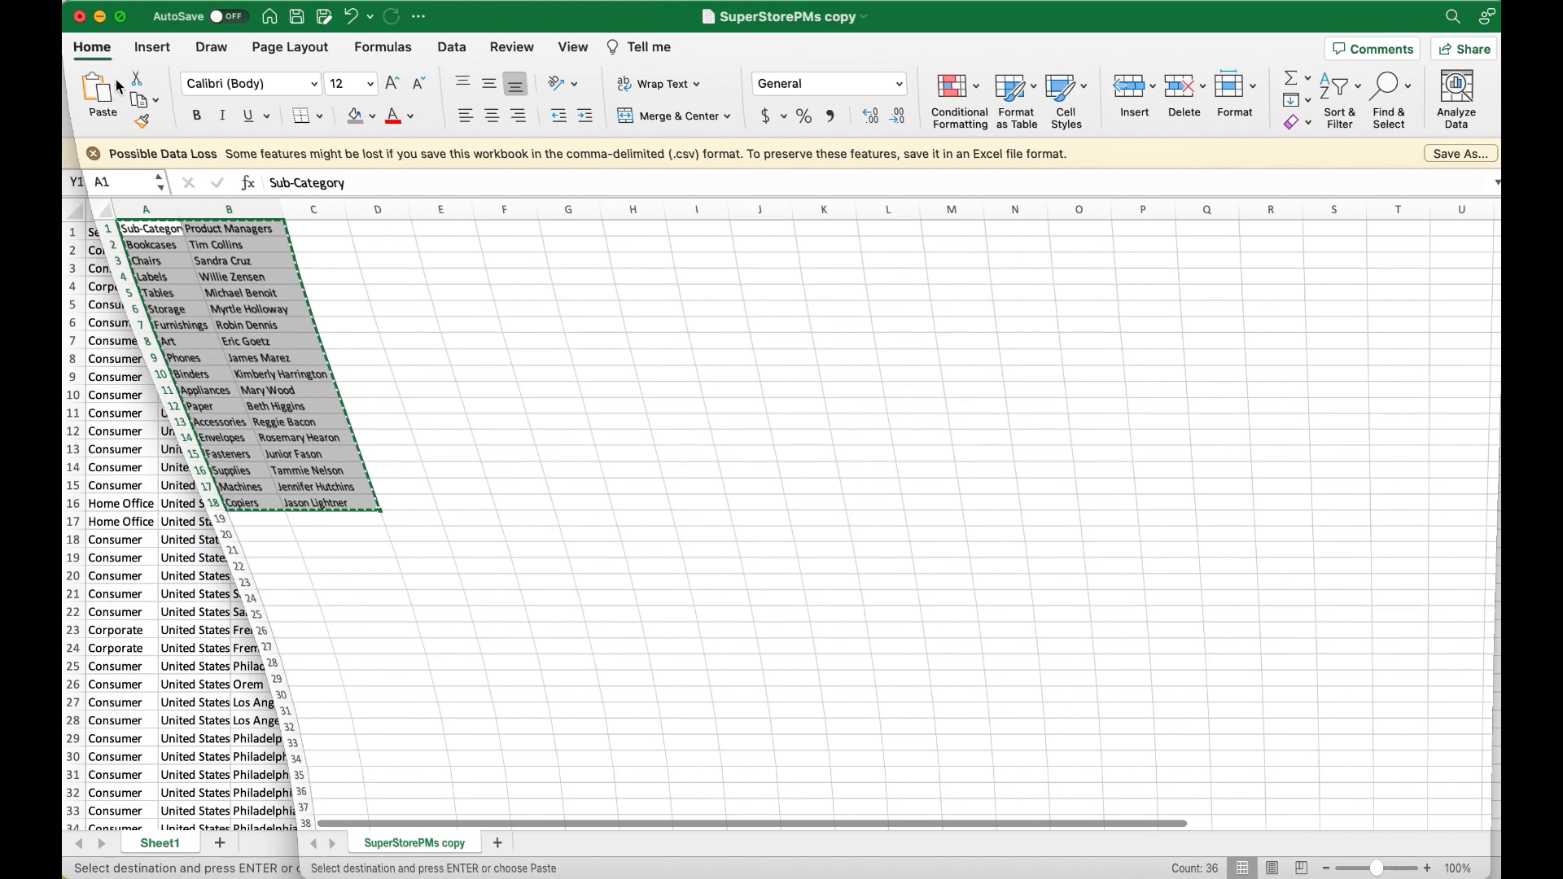
# Add a new sheet to the Superstore workbook, paste the copied list at A1, and fit column B to its contents
pyautogui.click(219, 842)
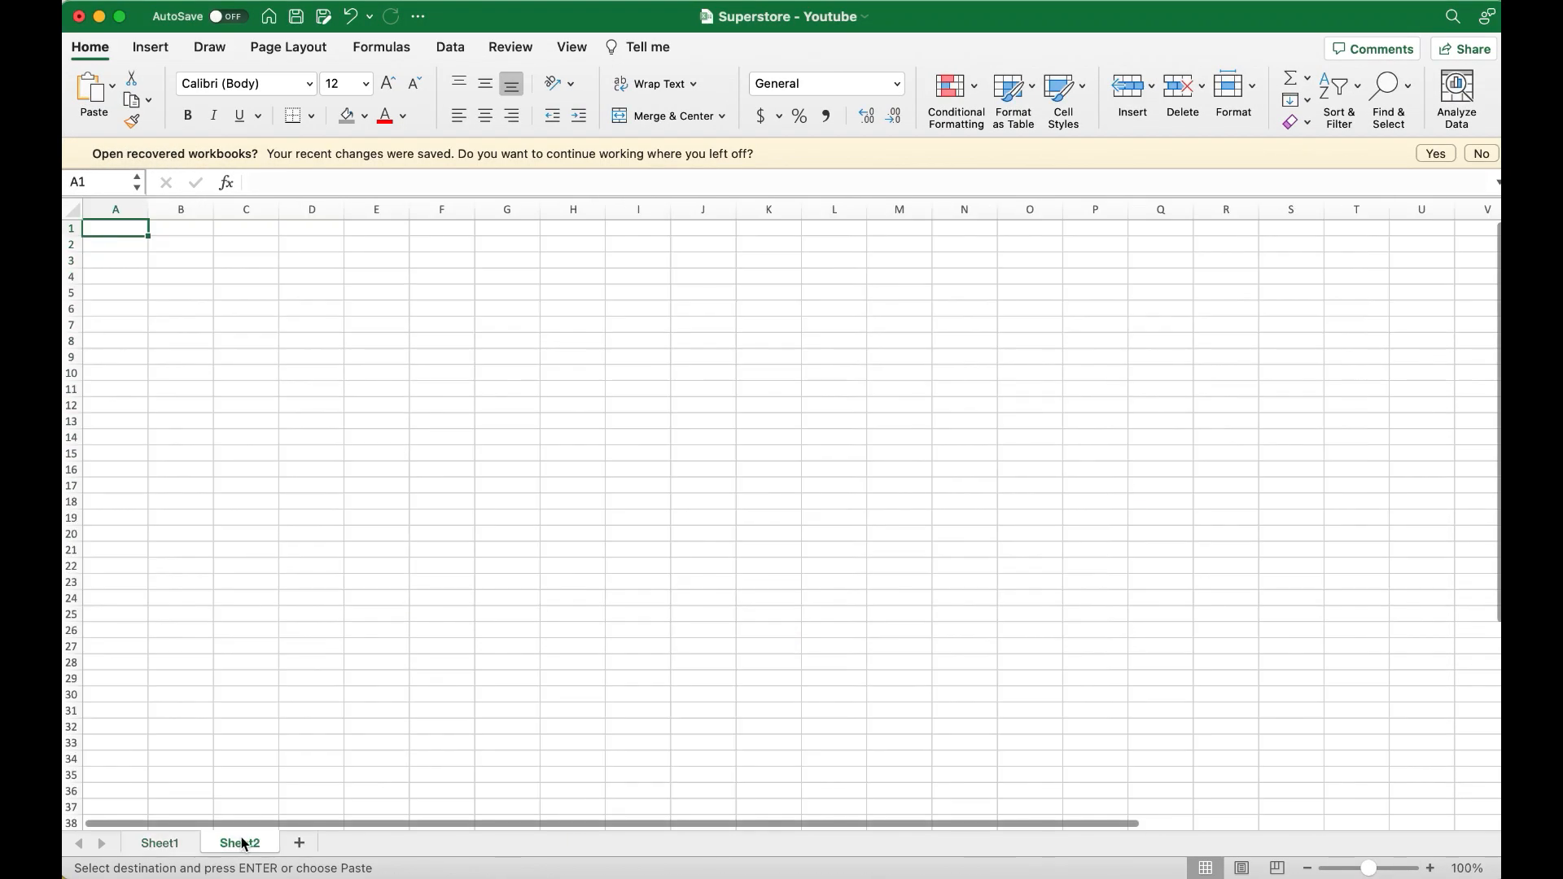
pyautogui.click(114, 232)
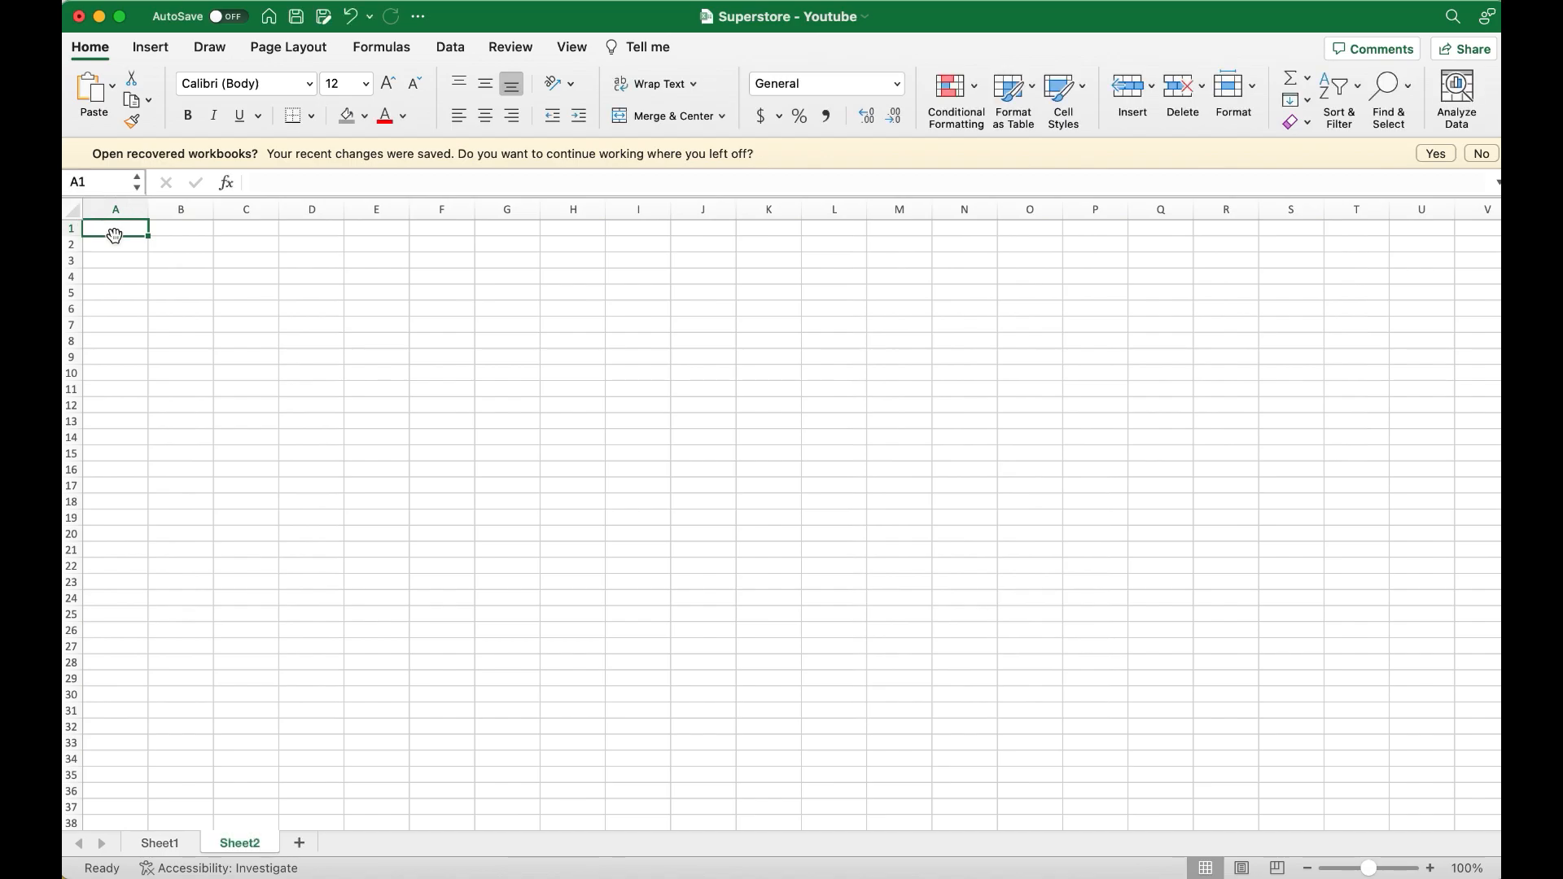
pyautogui.press('super+v')
pyautogui.doubleClick(213, 209)
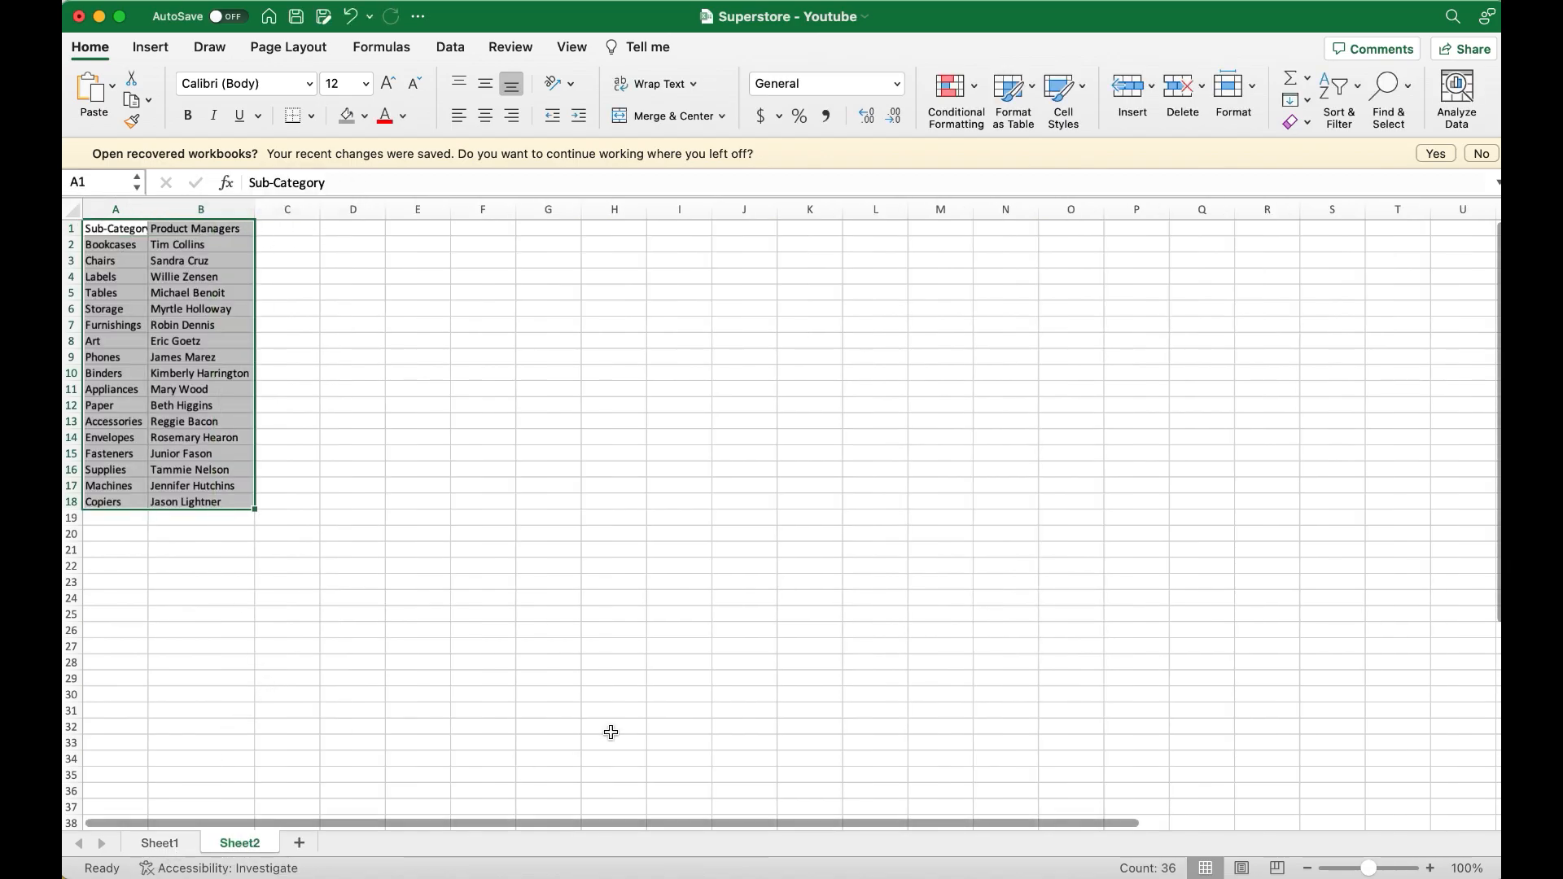
# Rename Sheet1 as SuperStore Raw Data
pyautogui.click(175, 846)
pyautogui.doubleClick(160, 844)
pyautogui.write('Superstore Raw Data')
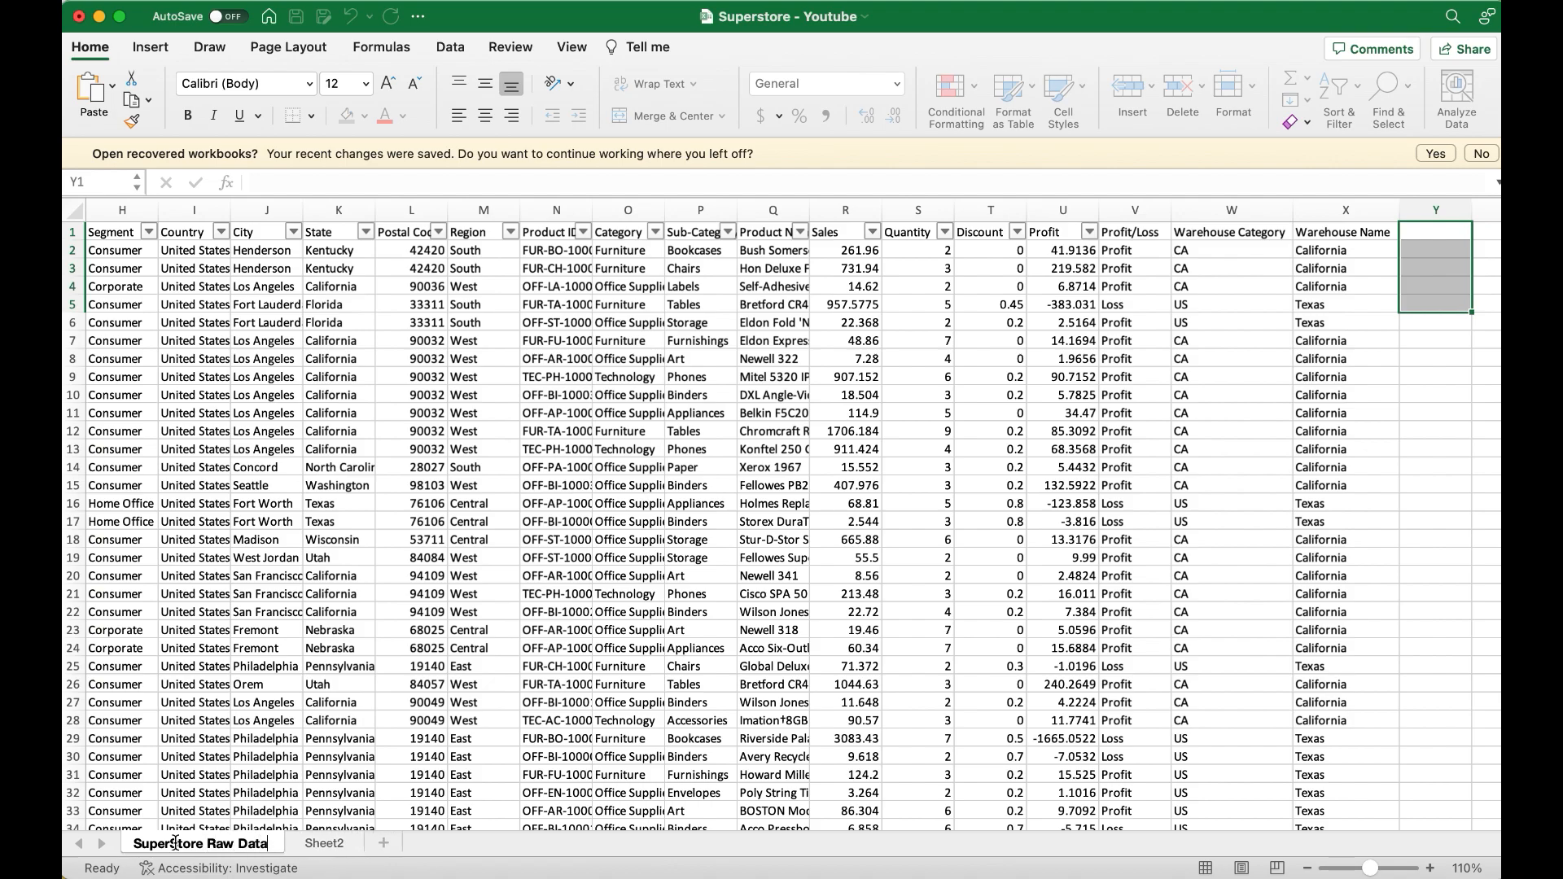
pyautogui.press('Return')
pyautogui.click(326, 844)
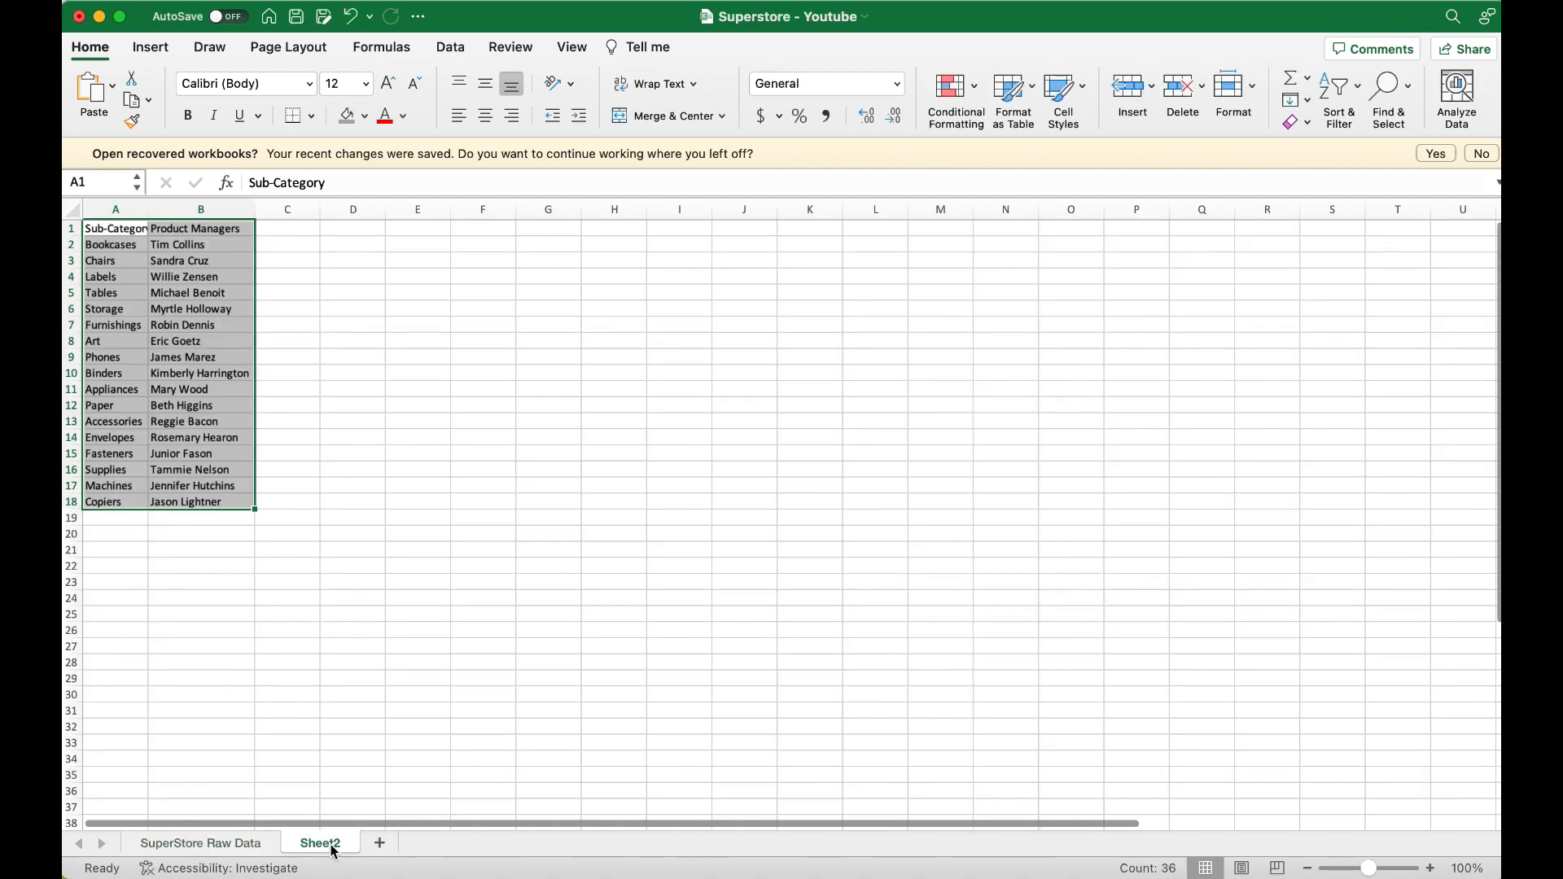
pyautogui.write('Prod')
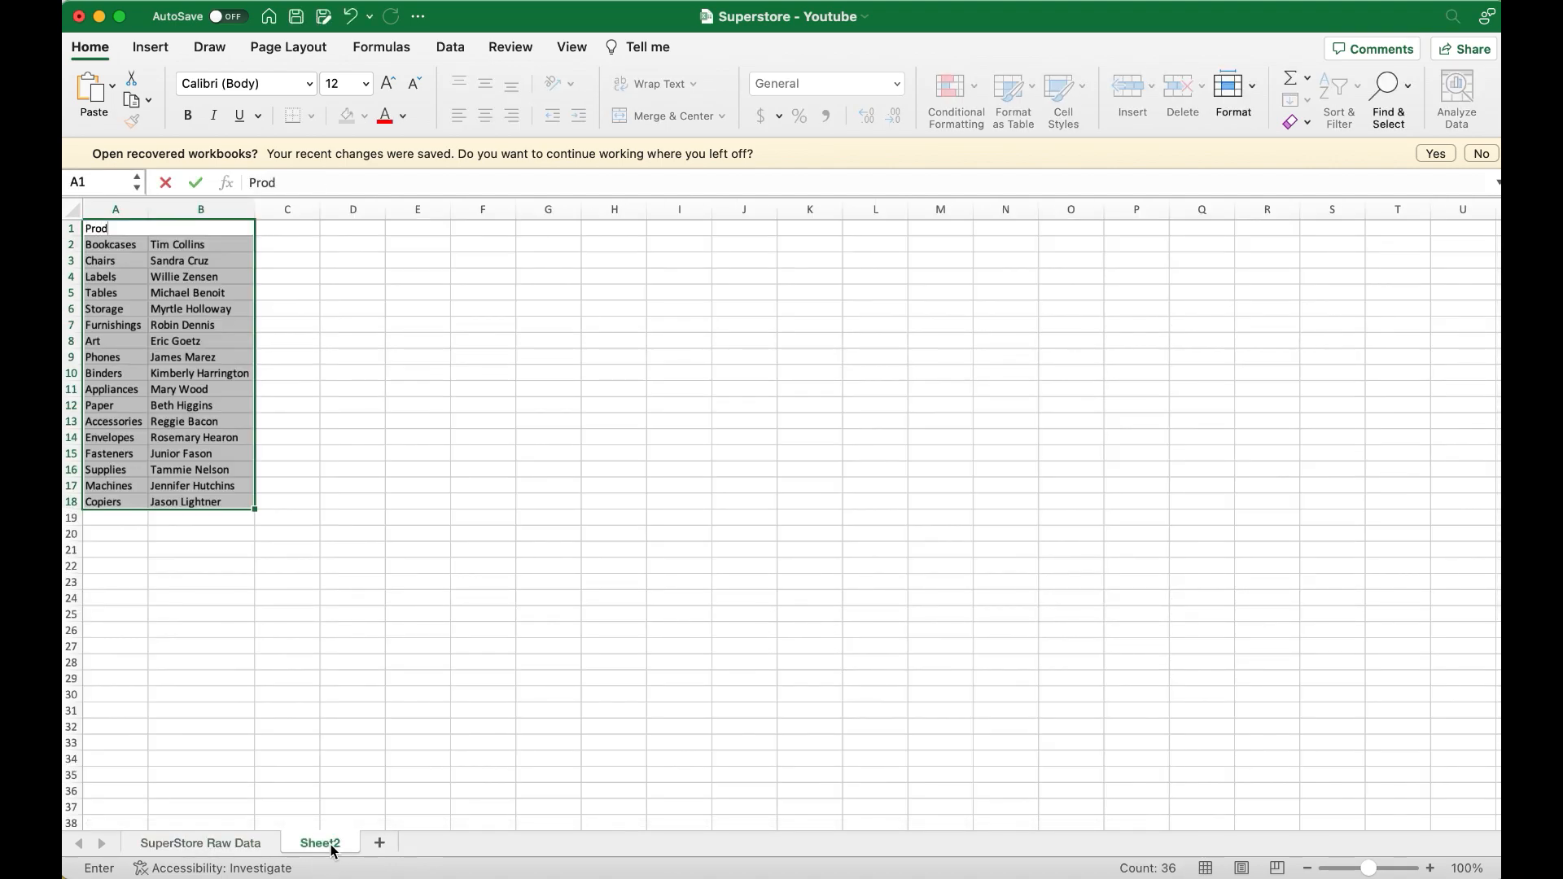
pyautogui.press('Escape')
pyautogui.click(486, 645)
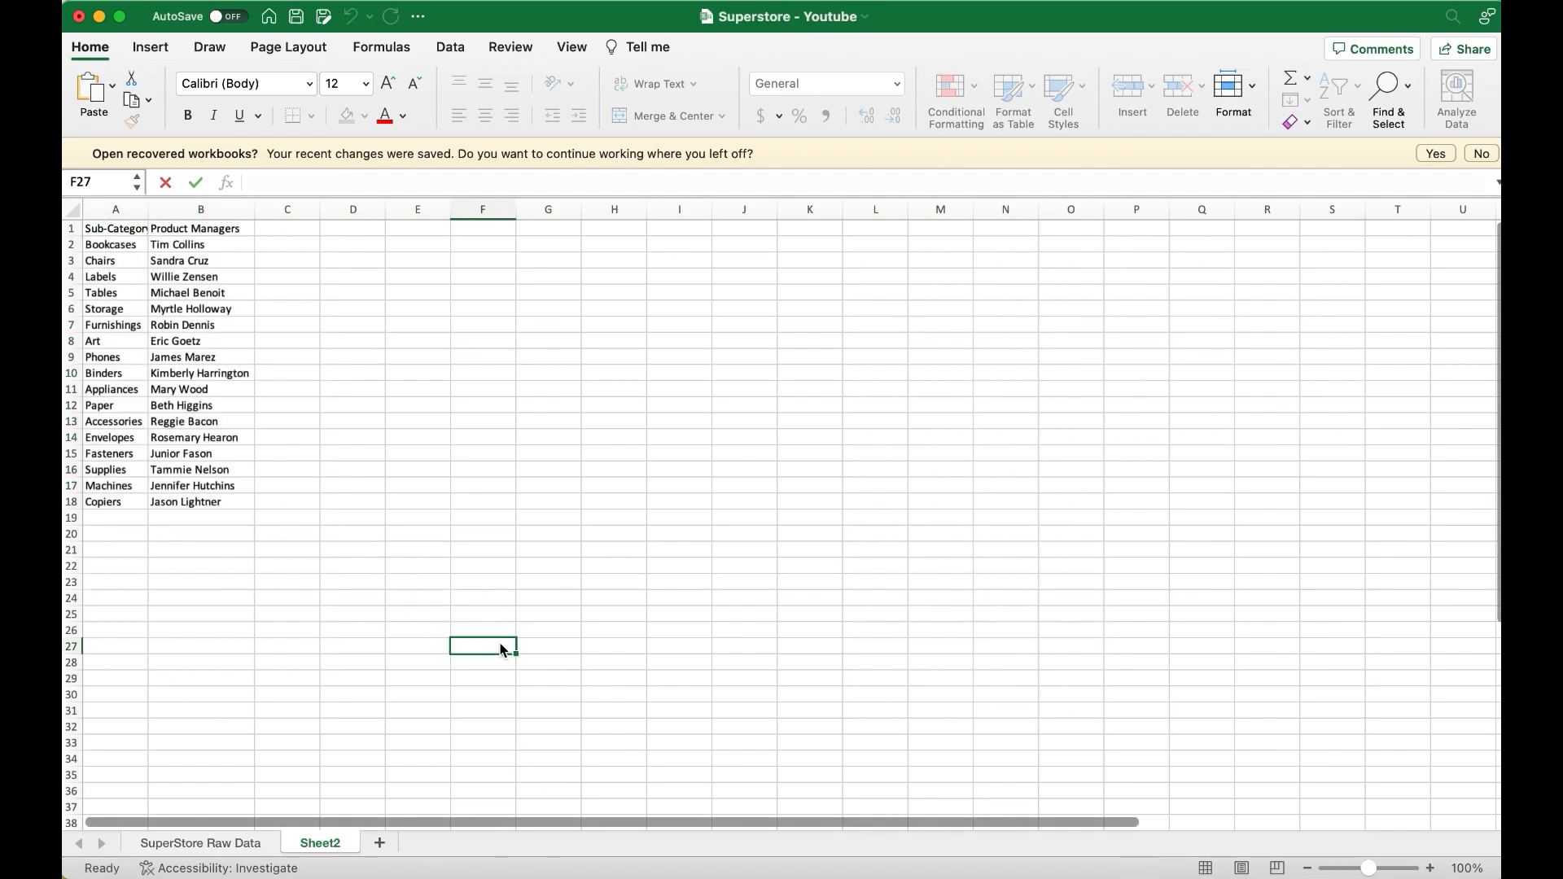
# Rename Sheet2 as Product Manager Data
pyautogui.doubleClick(335, 843)
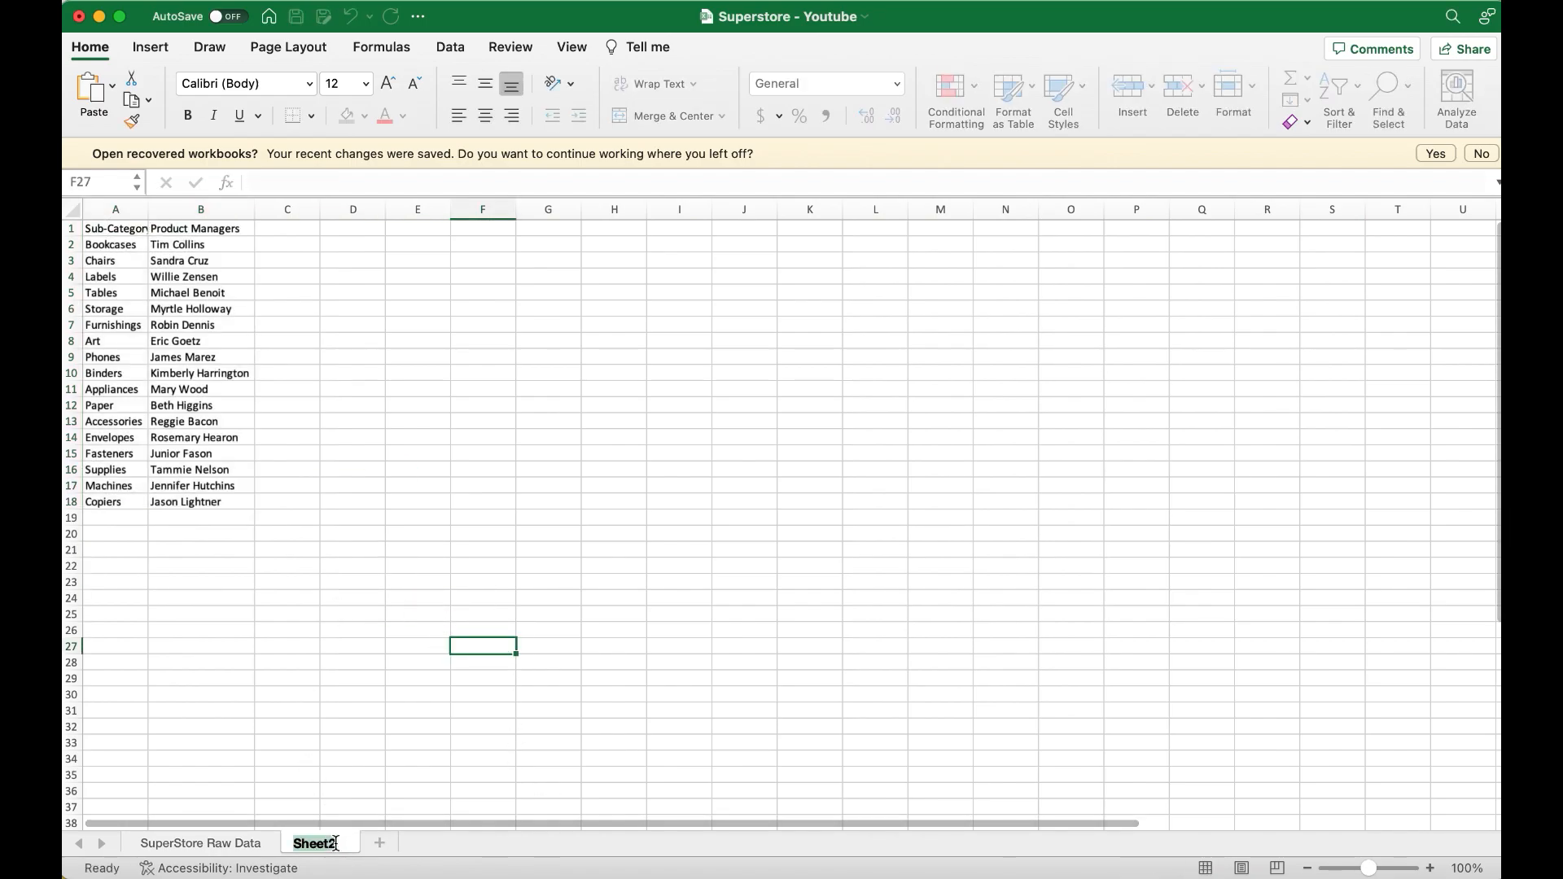
pyautogui.write('Product')
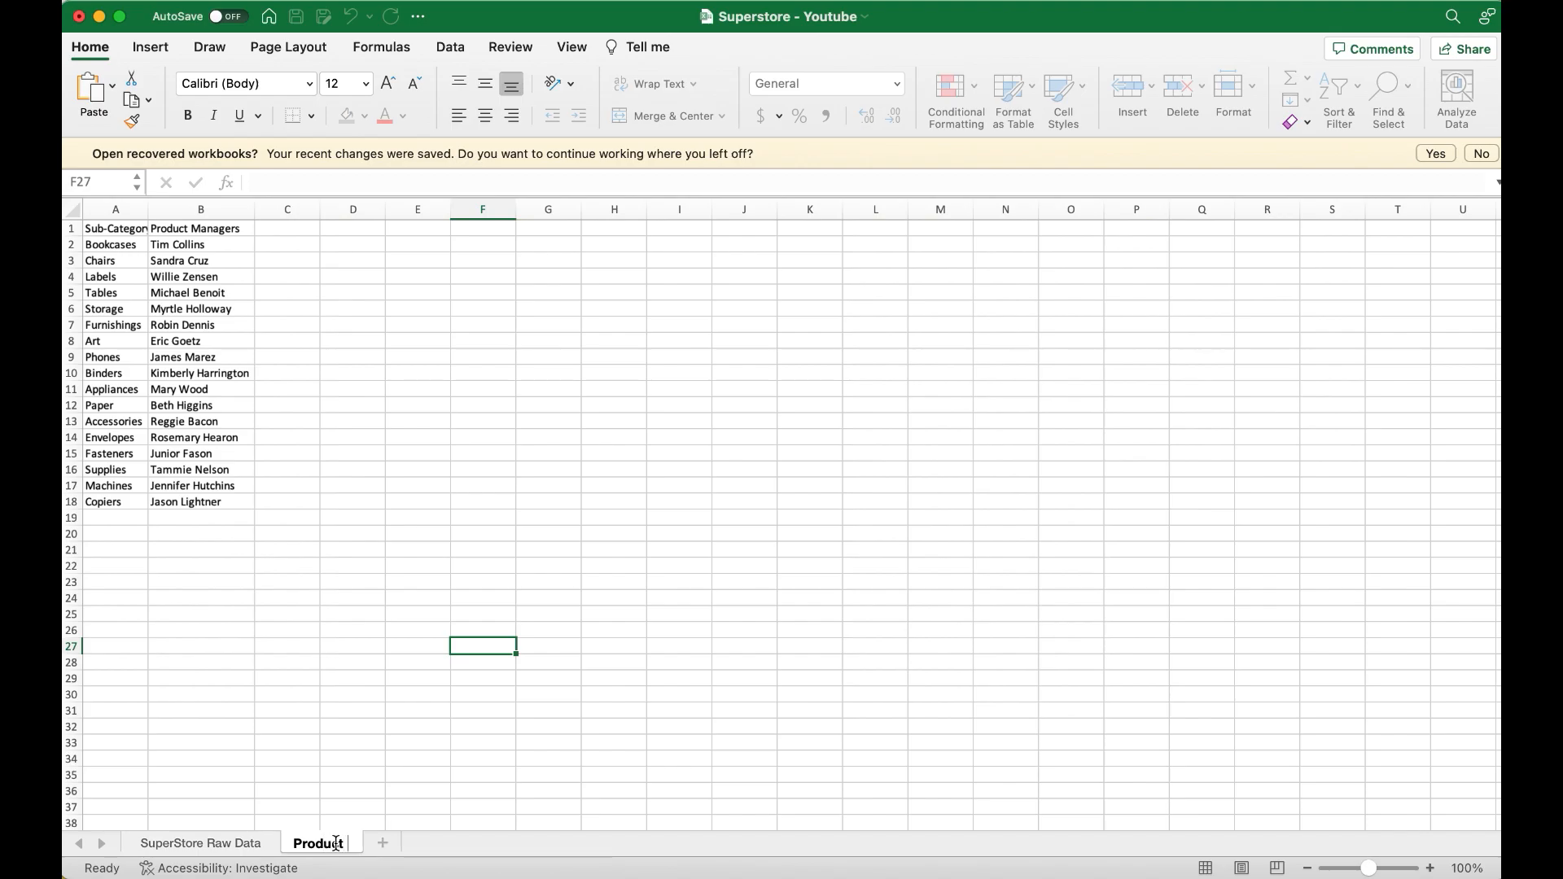
pyautogui.write(' Manager Data')
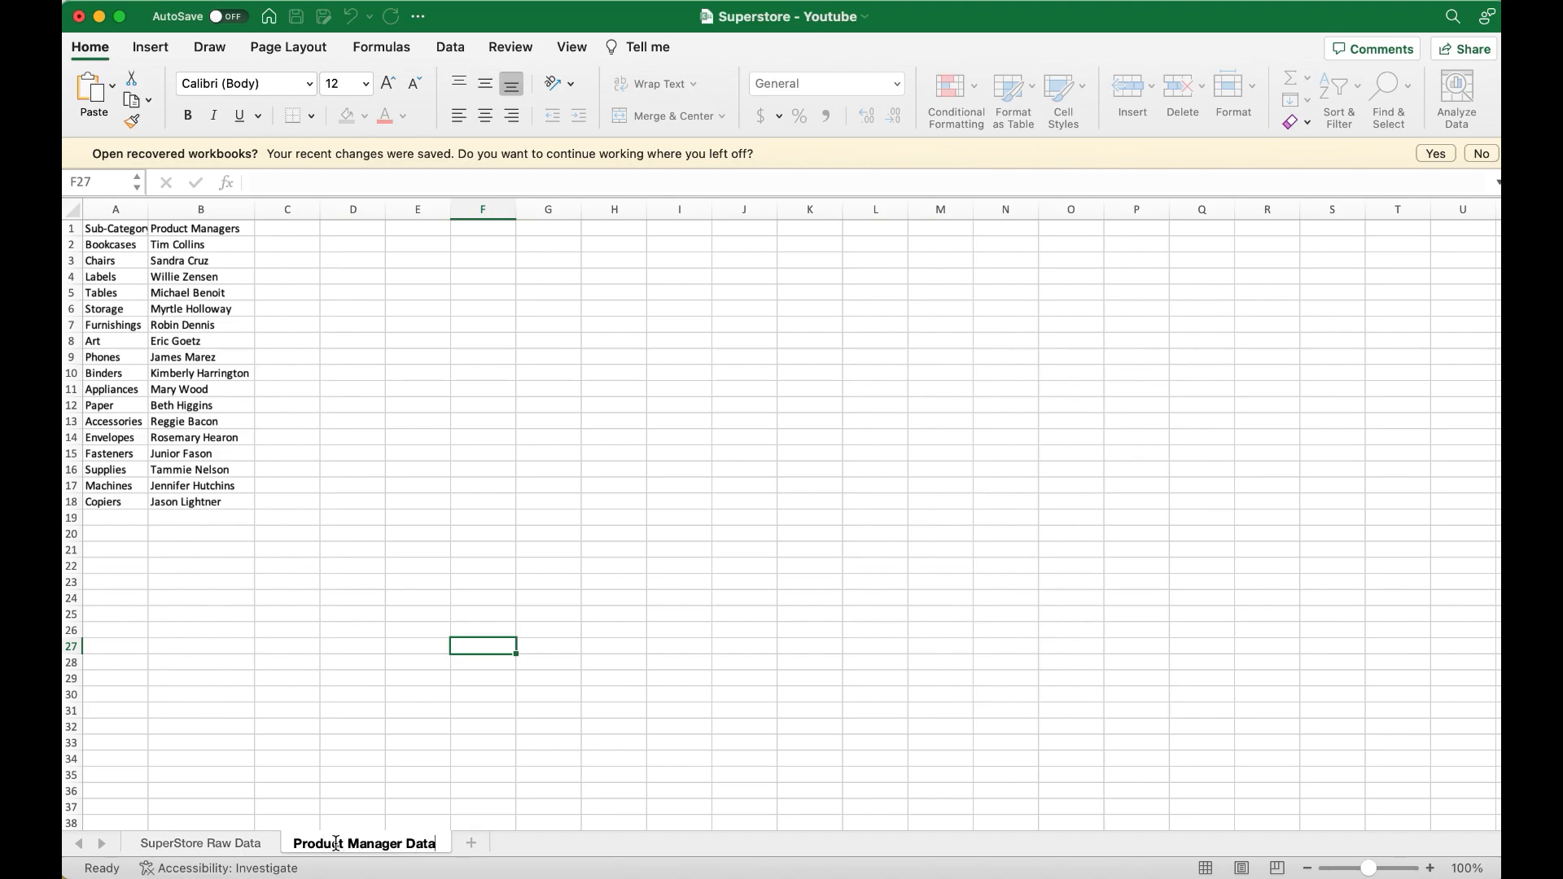
pyautogui.click(339, 694)
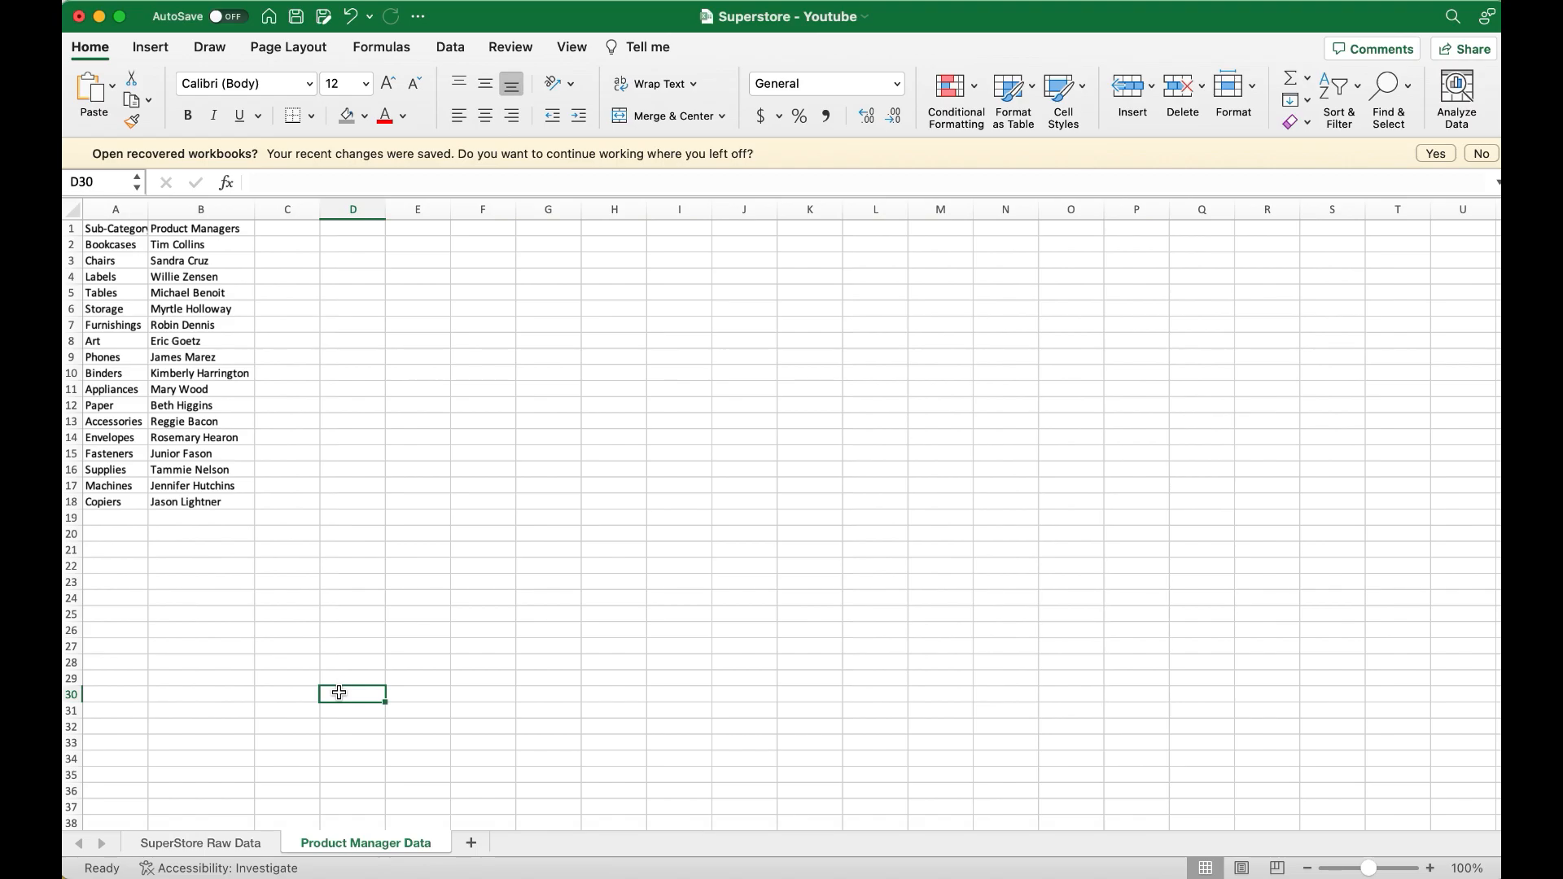
# Enter the header Product Manager in Y1 of the SuperStore Raw Data sheet, after checking the manager list
pyautogui.click(253, 846)
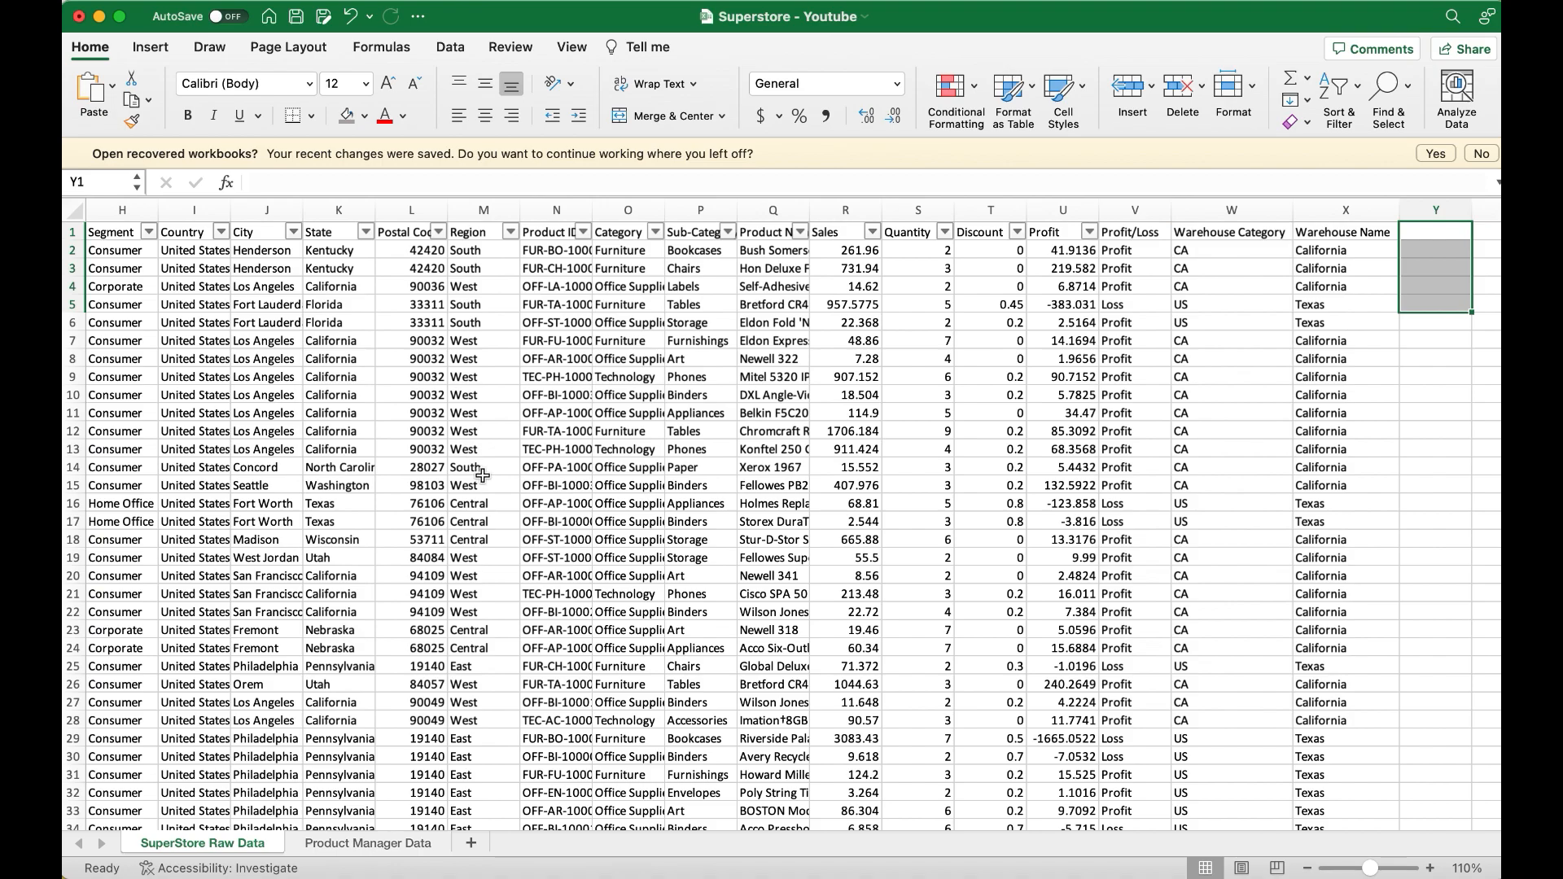
pyautogui.moveTo(1420, 242); pyautogui.dragTo(1421, 234)
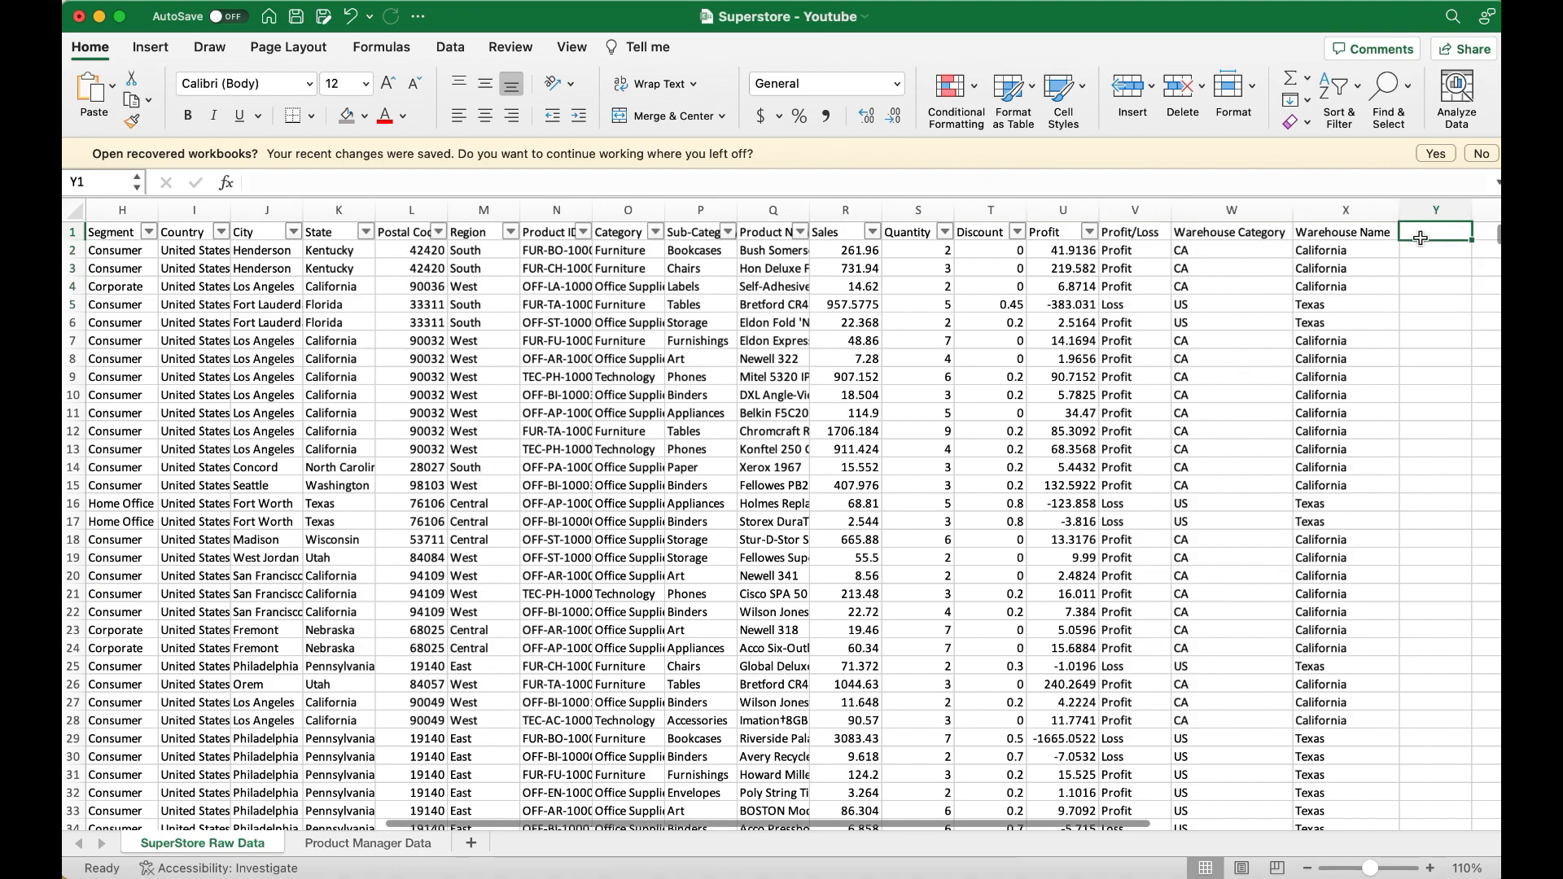
pyautogui.click(368, 842)
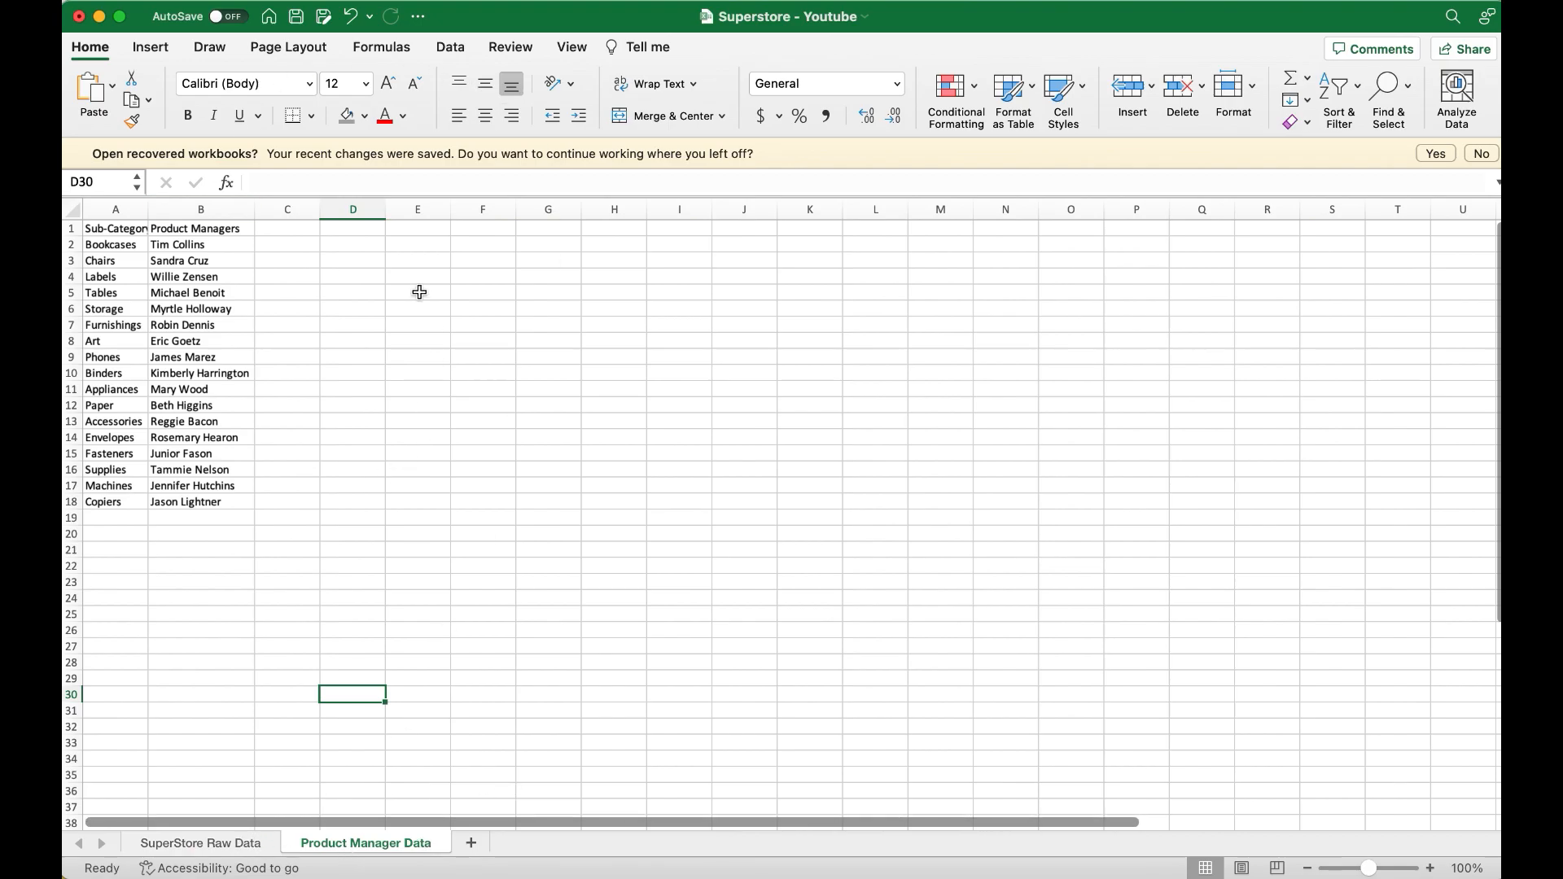
pyautogui.hotkey('ctrl', 'pageup')
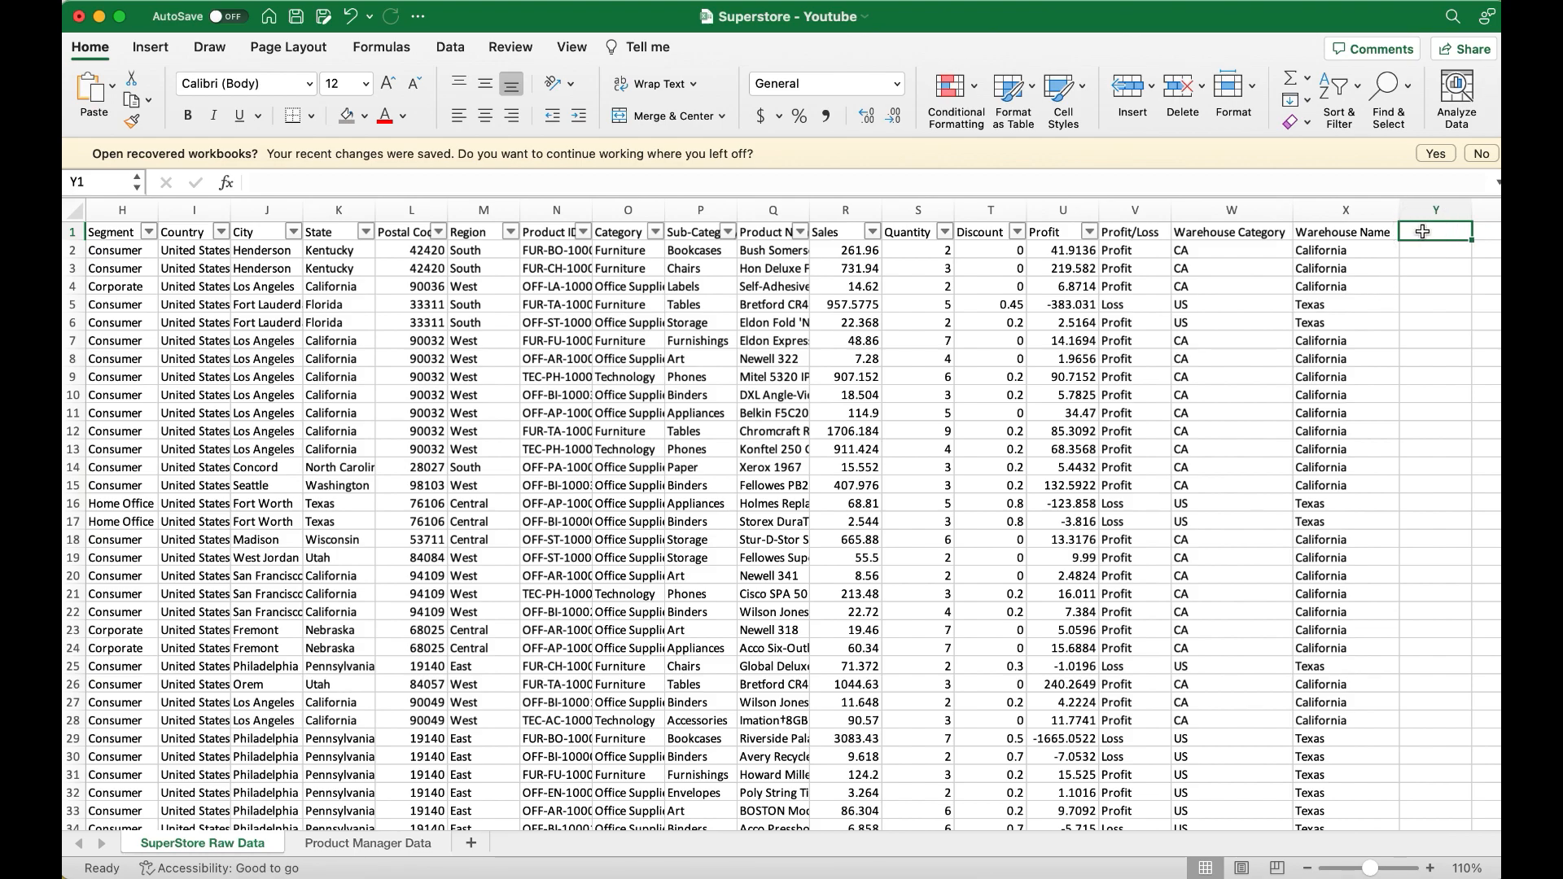
pyautogui.write('Produ')
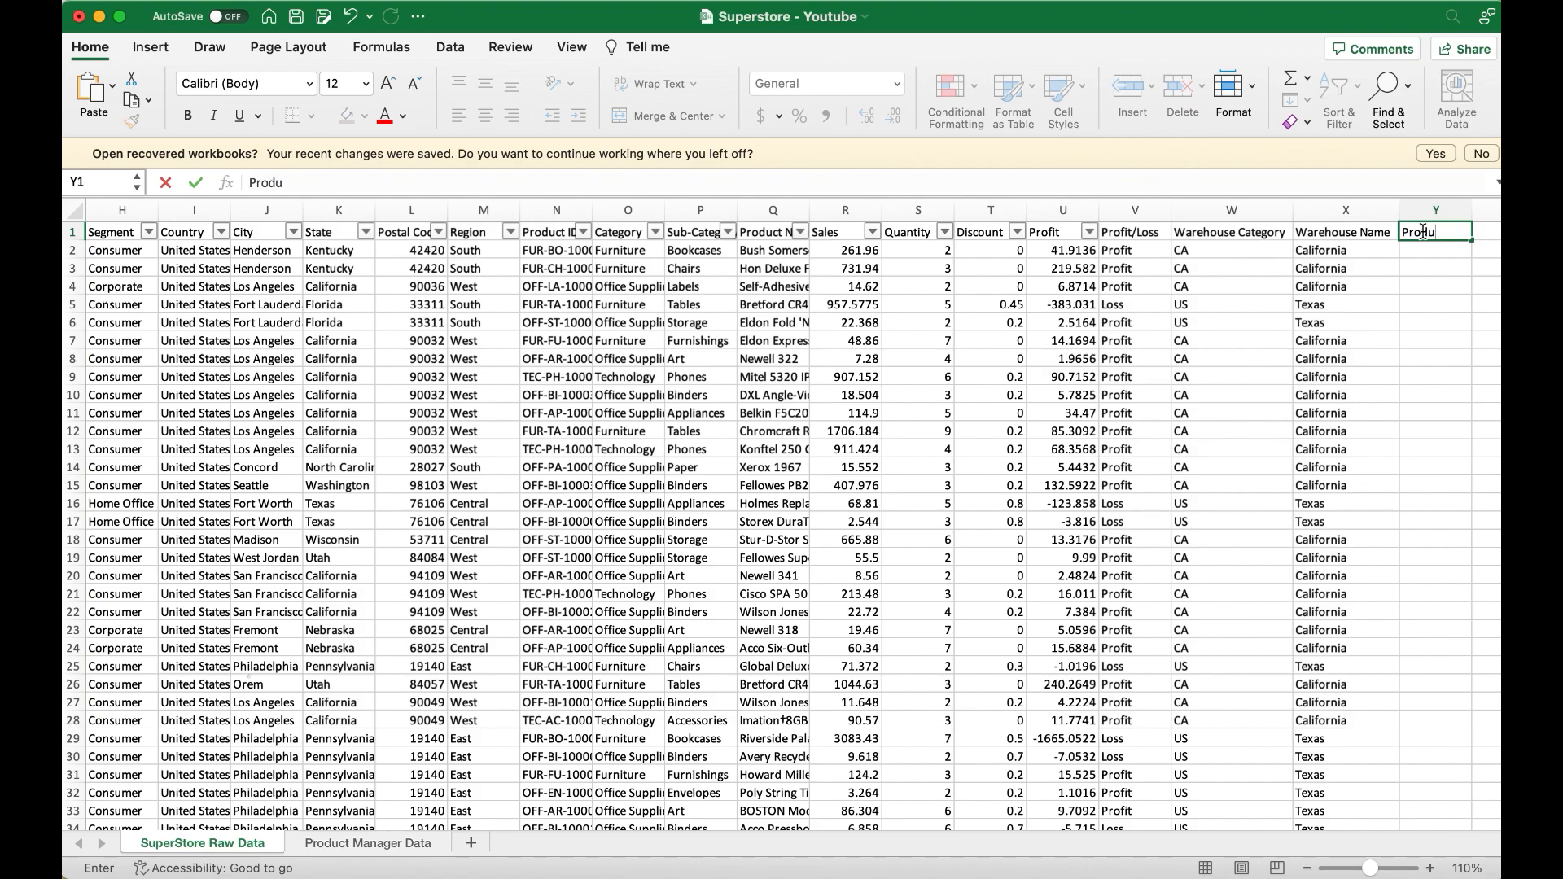
pyautogui.write('ct Manager')
pyautogui.press('Return')
# Start a VLOOKUP formula in Y2 with the sub-category in P2 as its lookup value
pyautogui.moveTo(878, 822); pyautogui.dragTo(1060, 823)
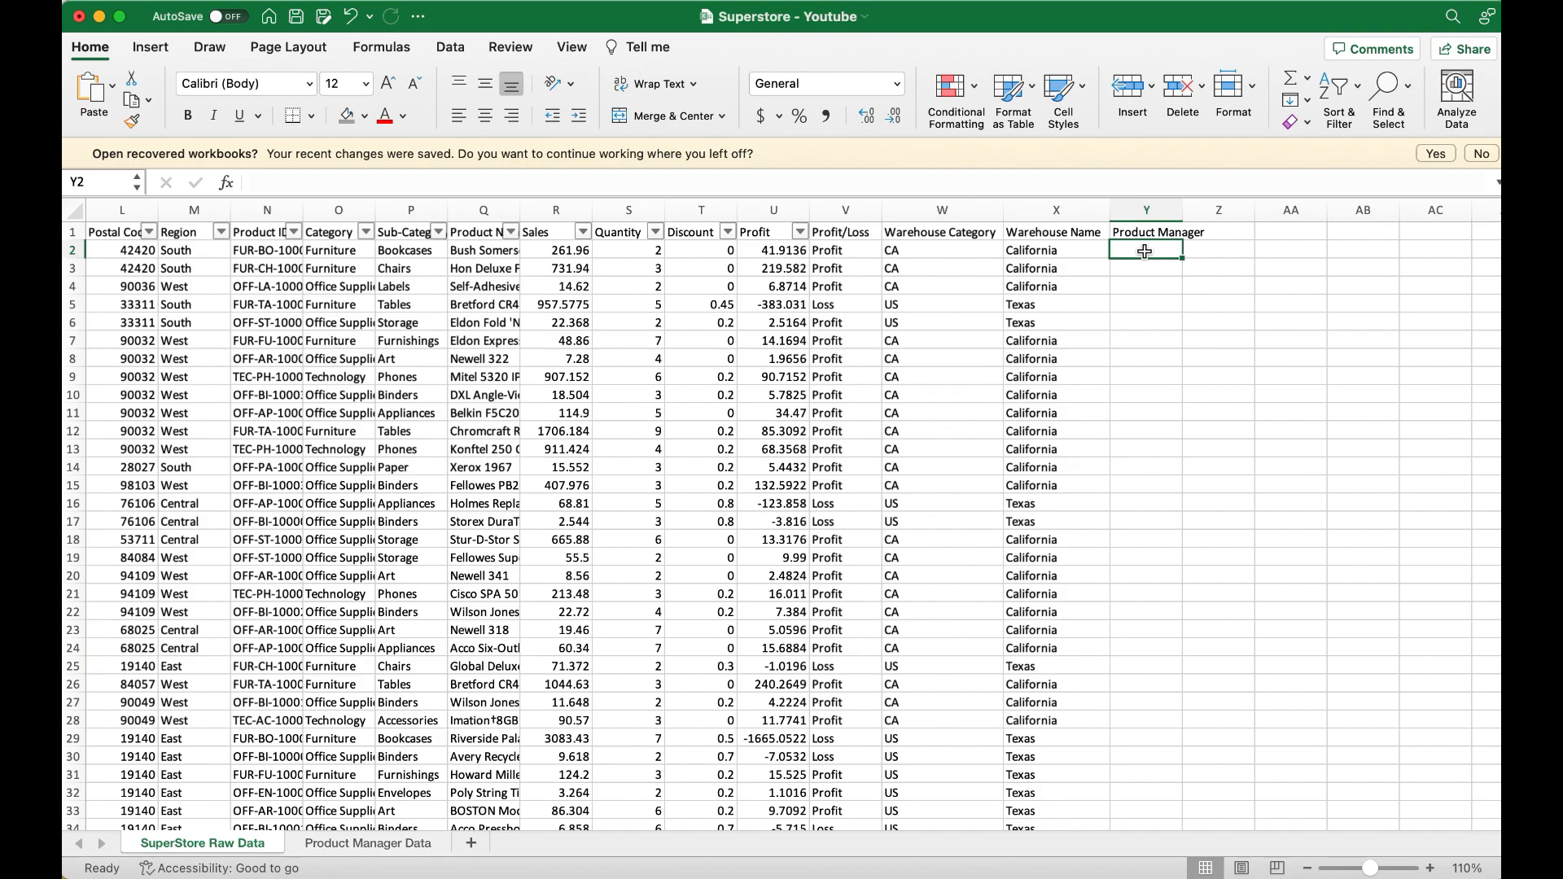
pyautogui.write('=')
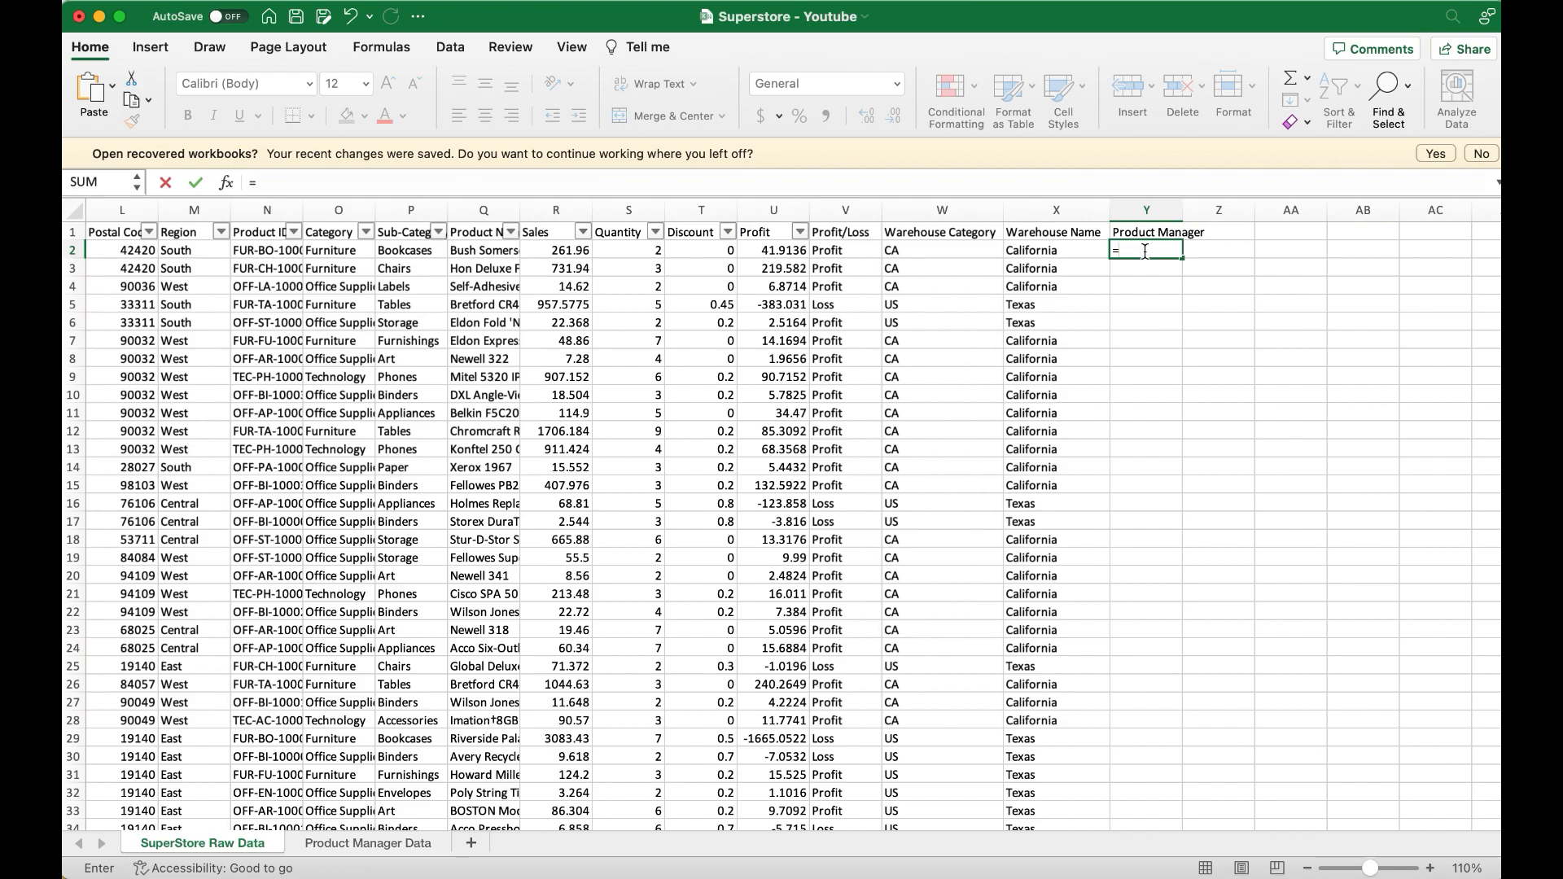
pyautogui.write('vloo')
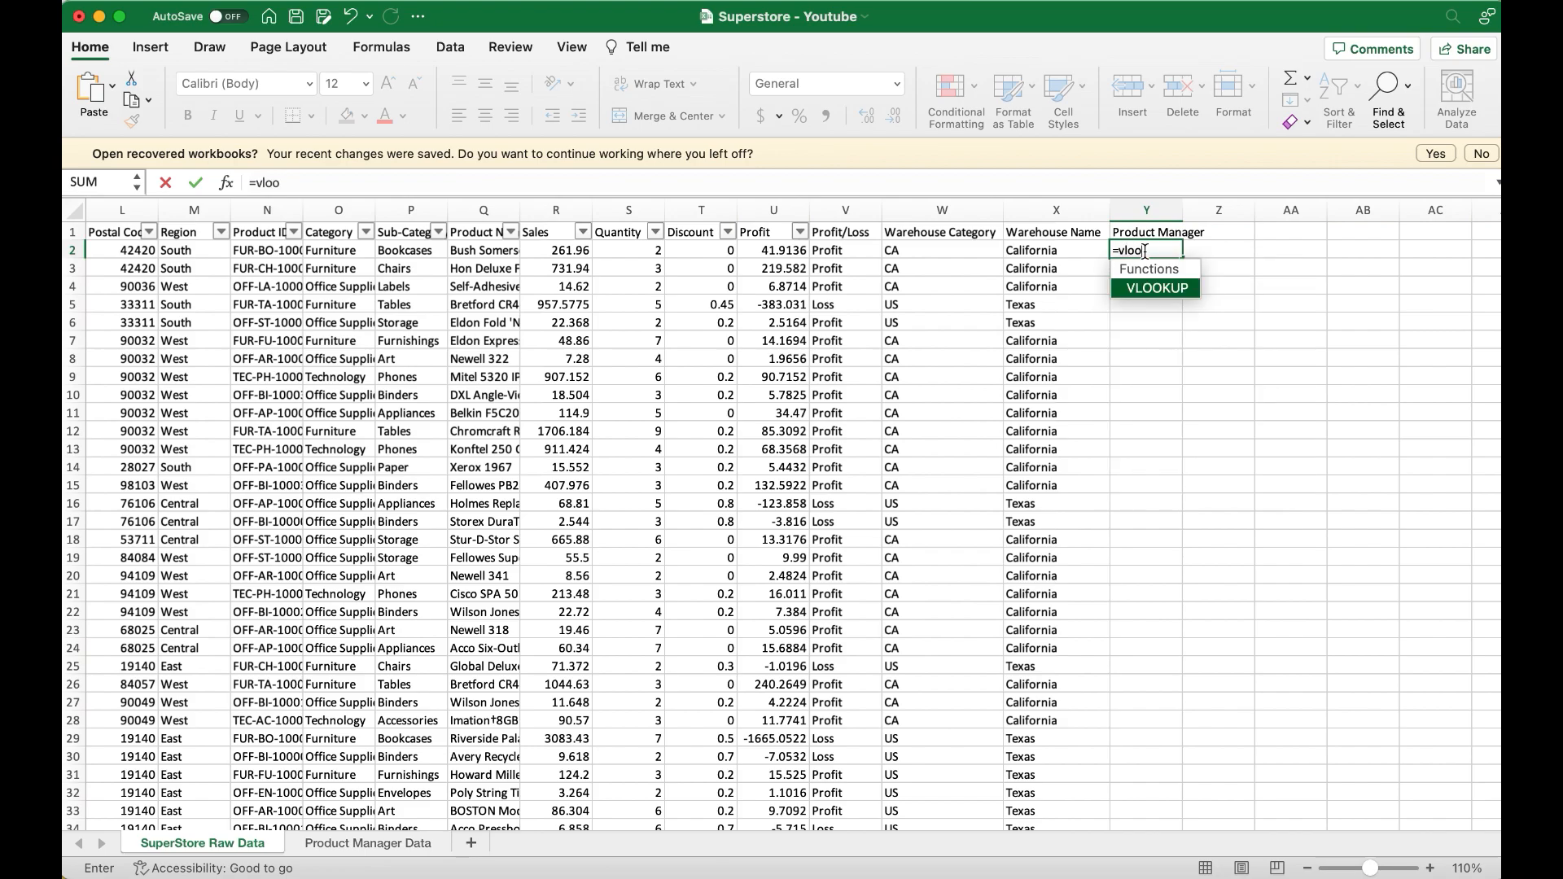
pyautogui.write('kup(')
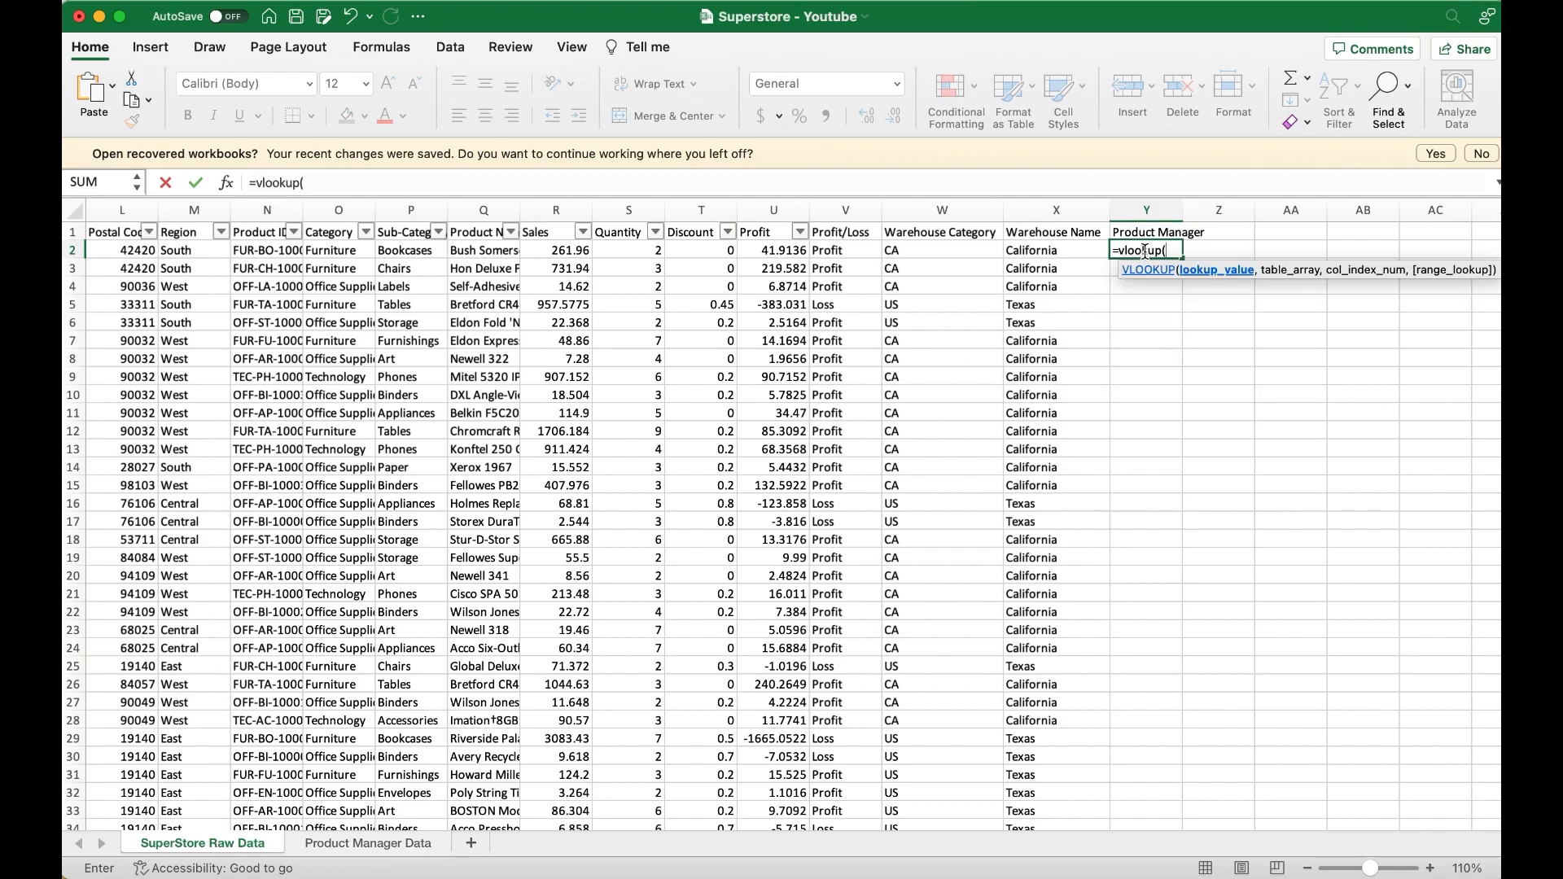
pyautogui.click(434, 255)
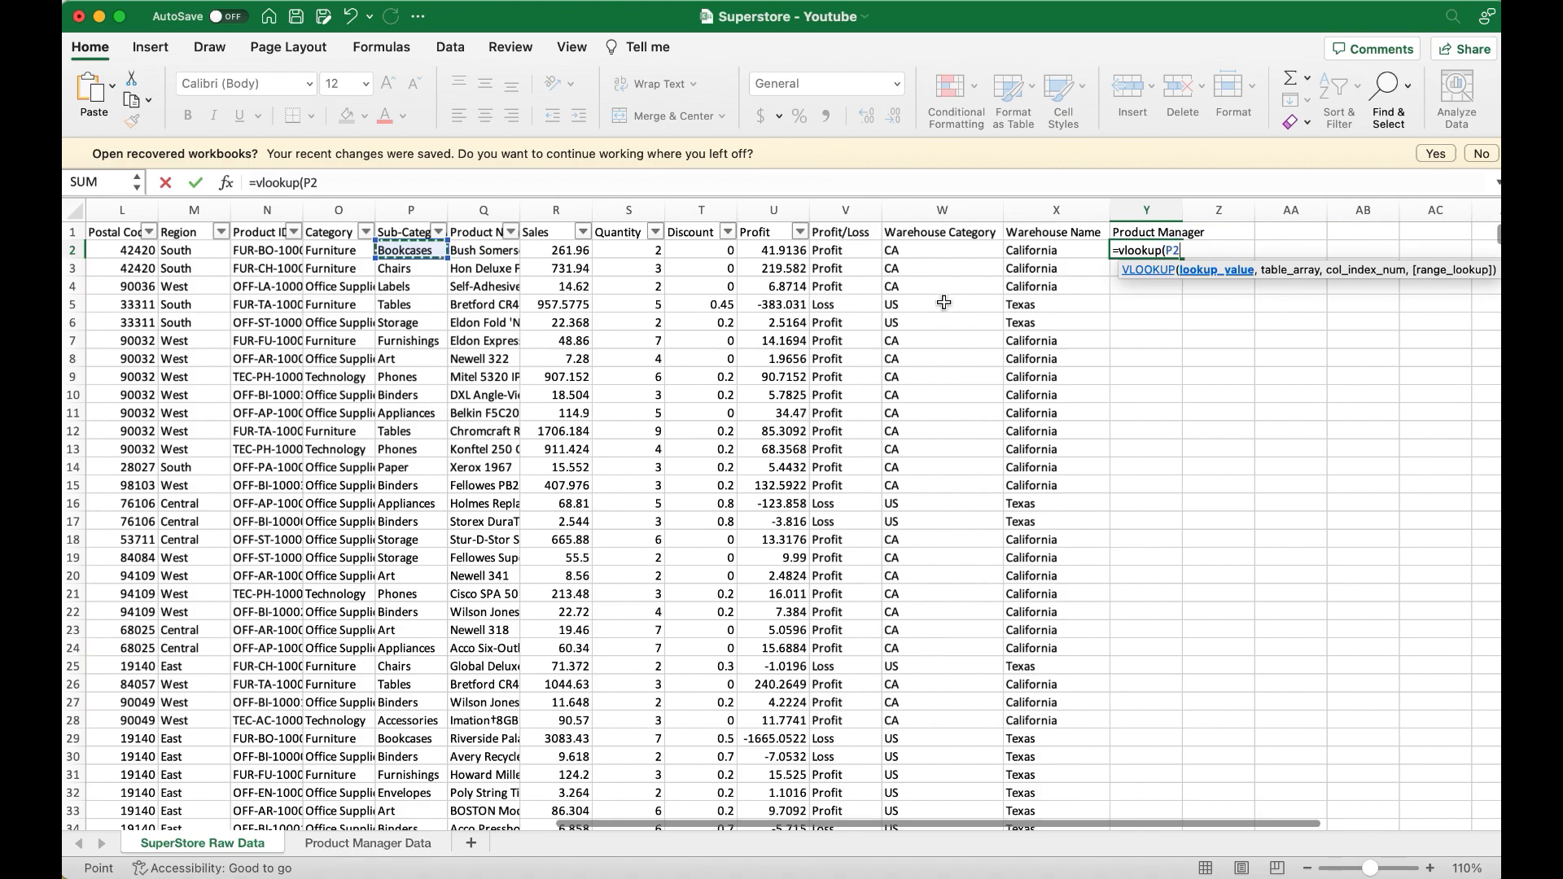
pyautogui.write(',')
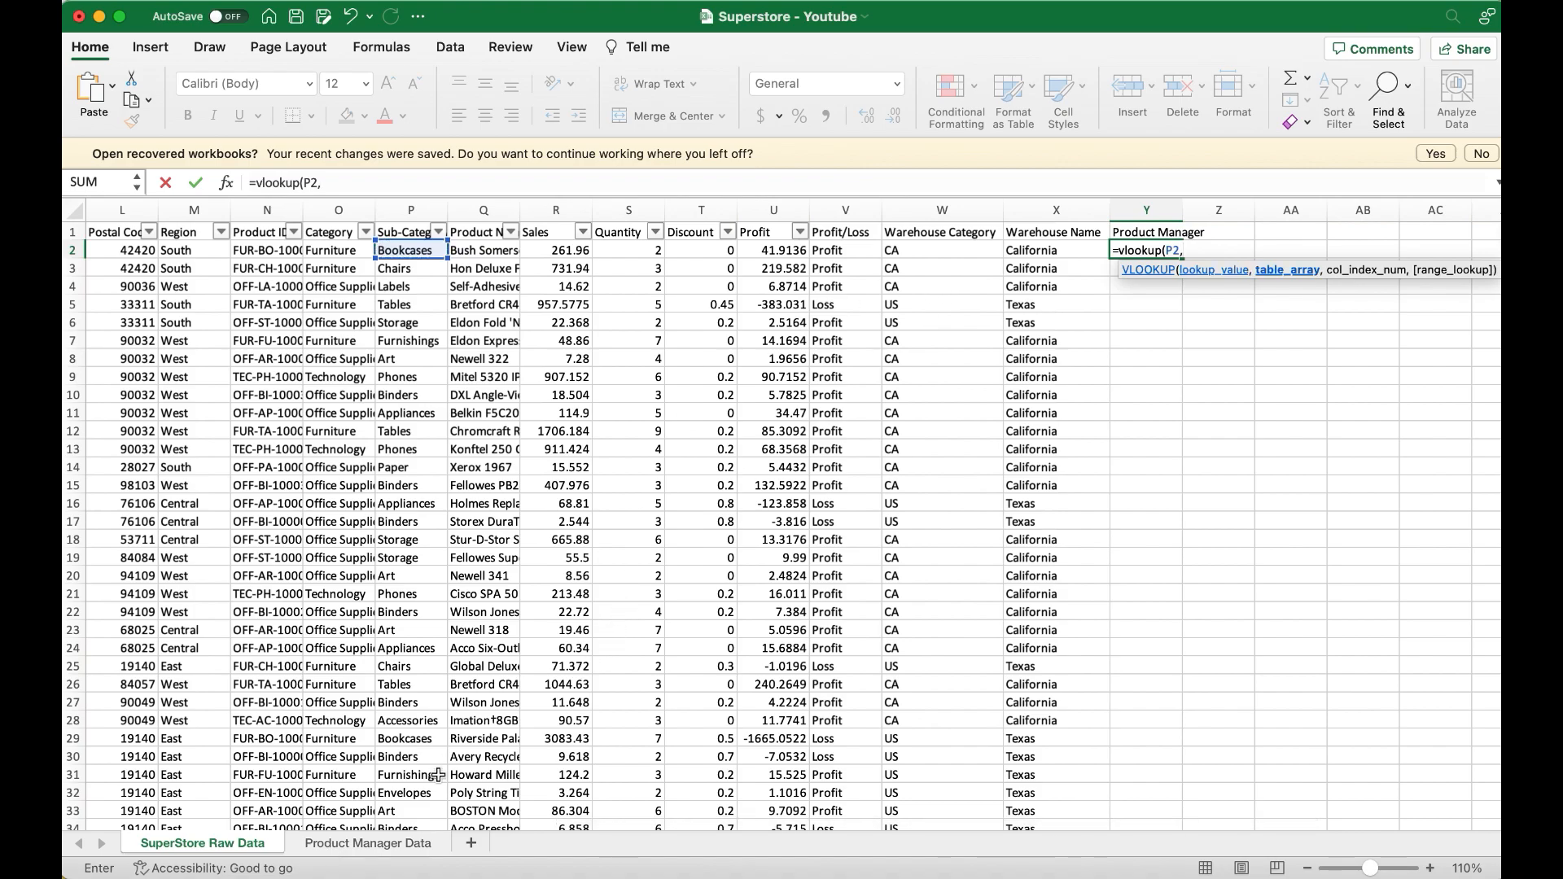
# Extend the VLOOKUP with table array A1:B18 from the Product Manager Data sheet, column index 2 and exact match 0
pyautogui.click(413, 844)
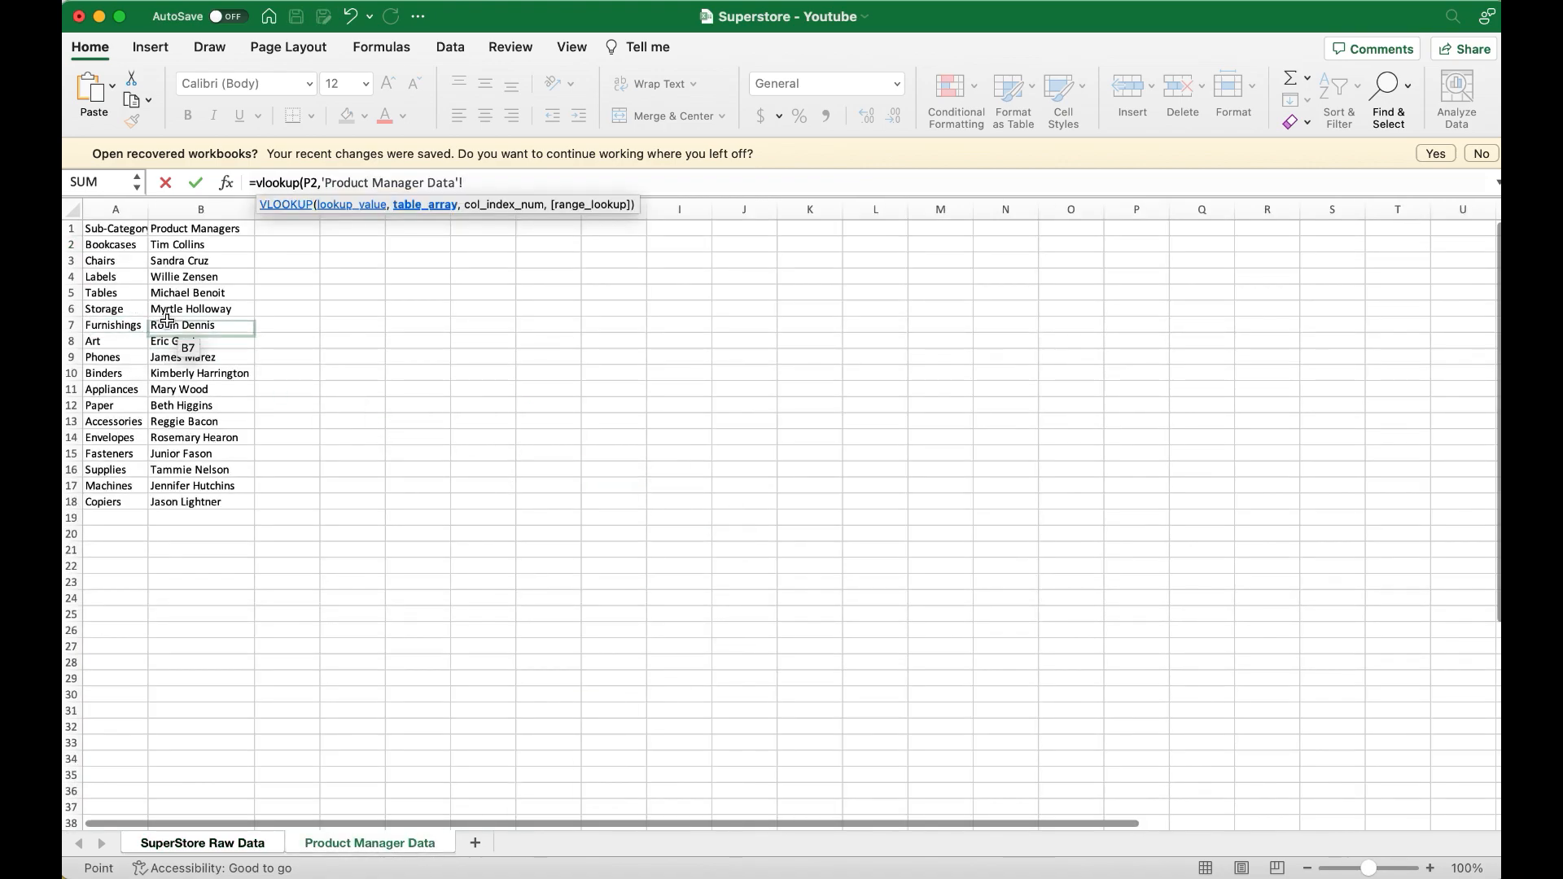
pyautogui.click(96, 229)
pyautogui.moveTo(96, 229); pyautogui.dragTo(203, 501)
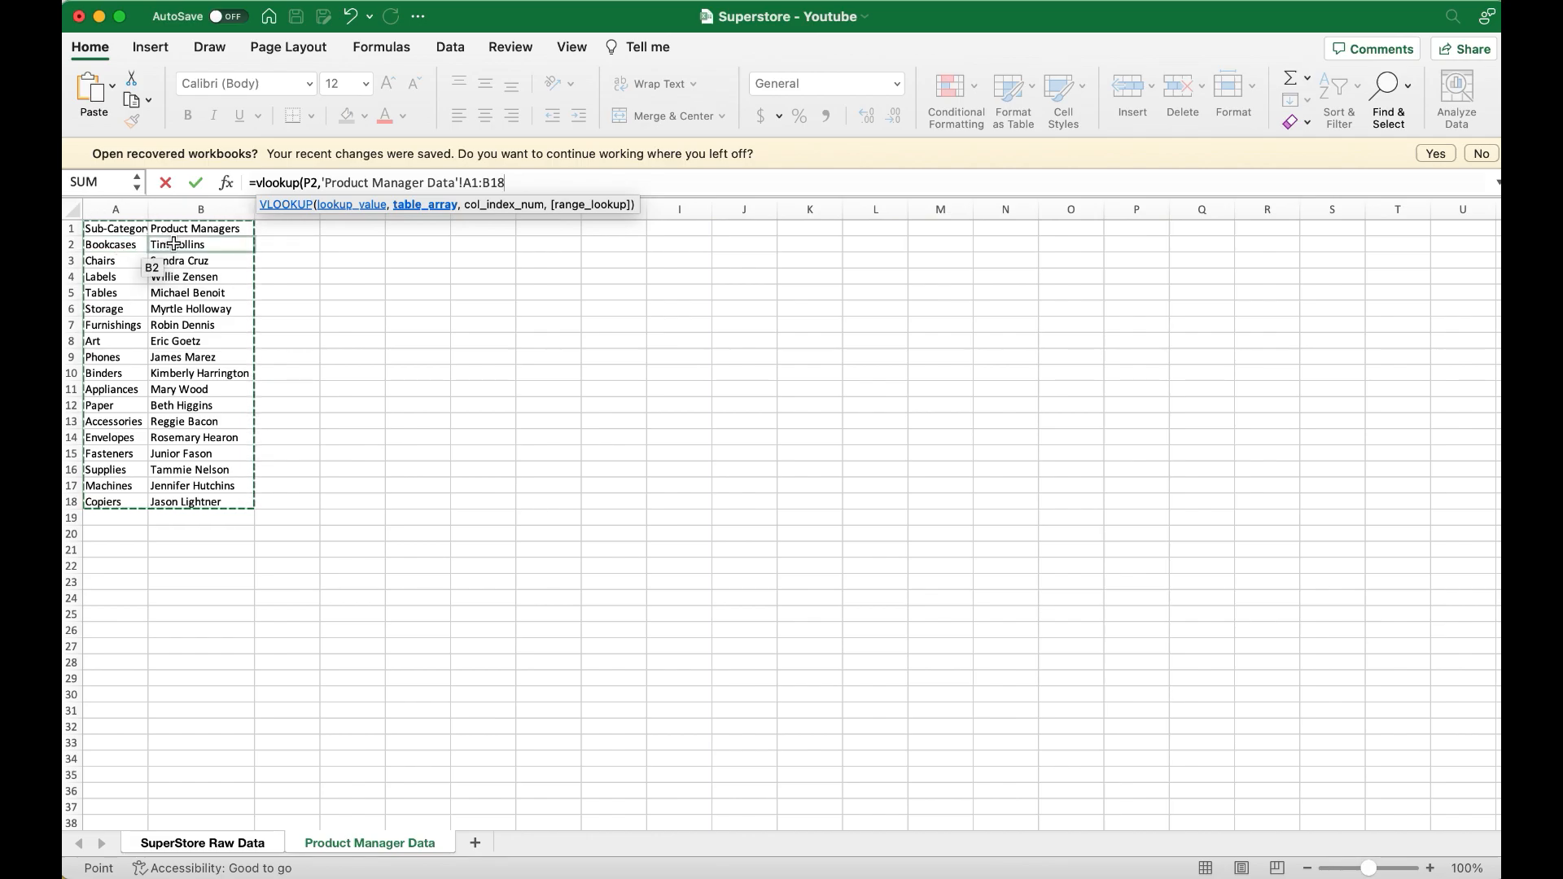
pyautogui.click(564, 185)
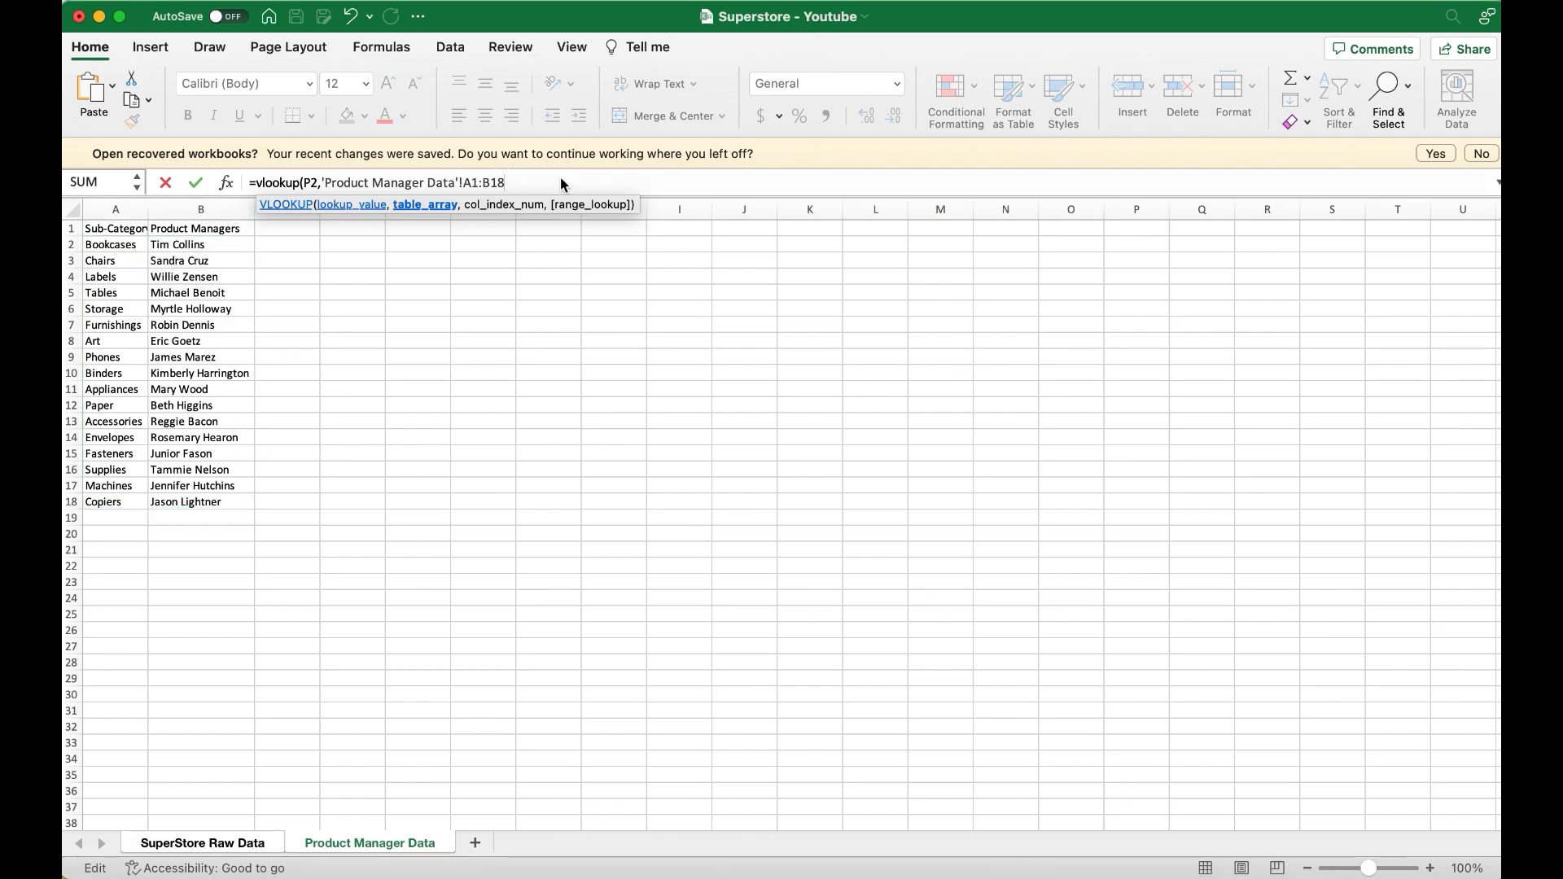
pyautogui.write(',')
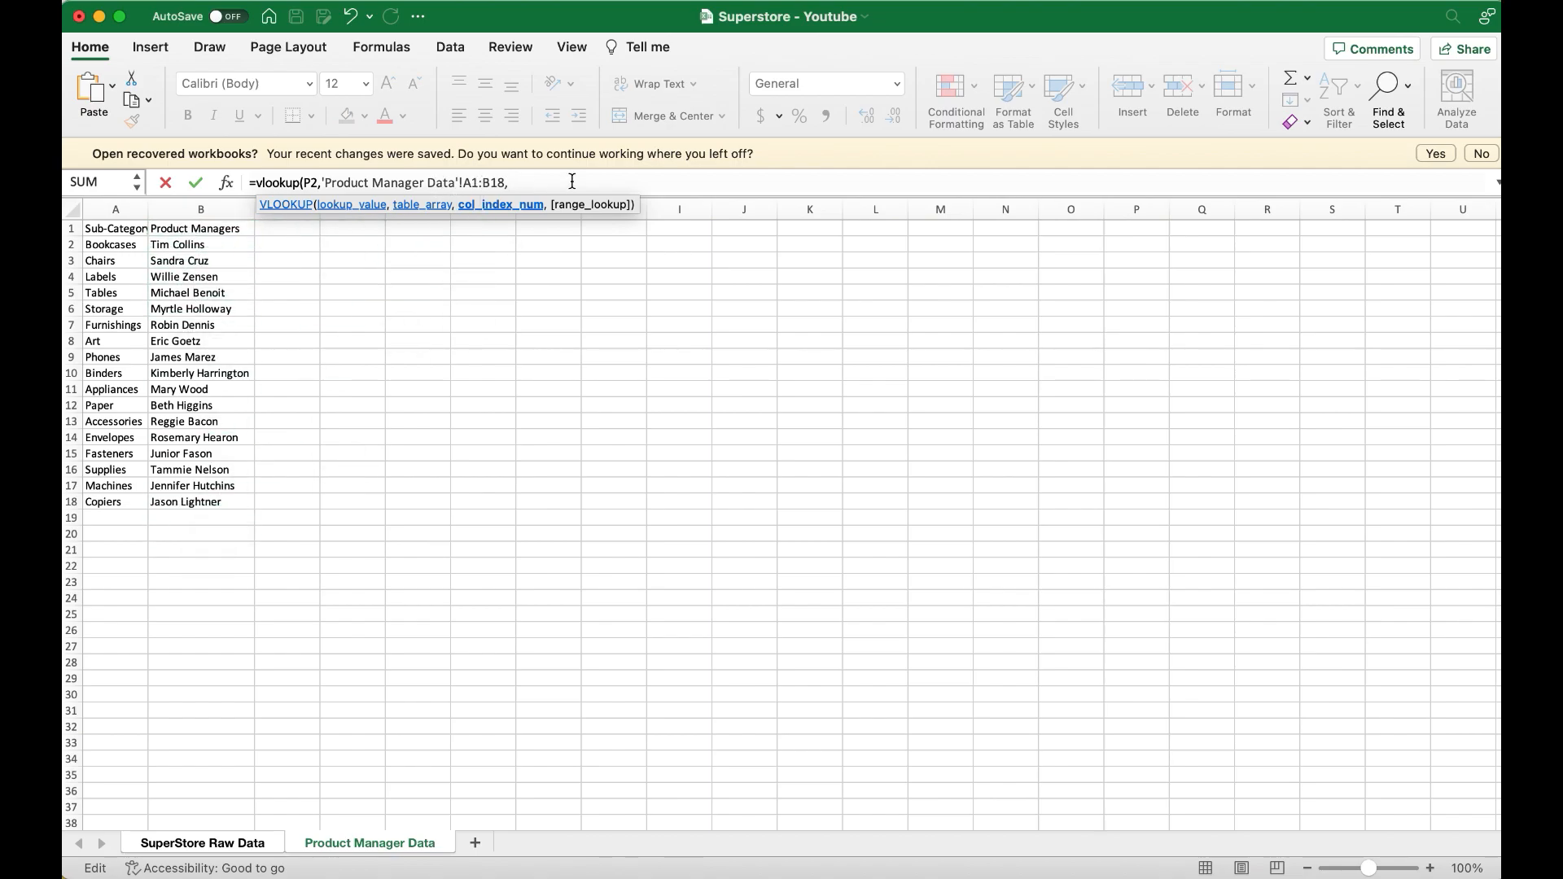
pyautogui.write(',0')
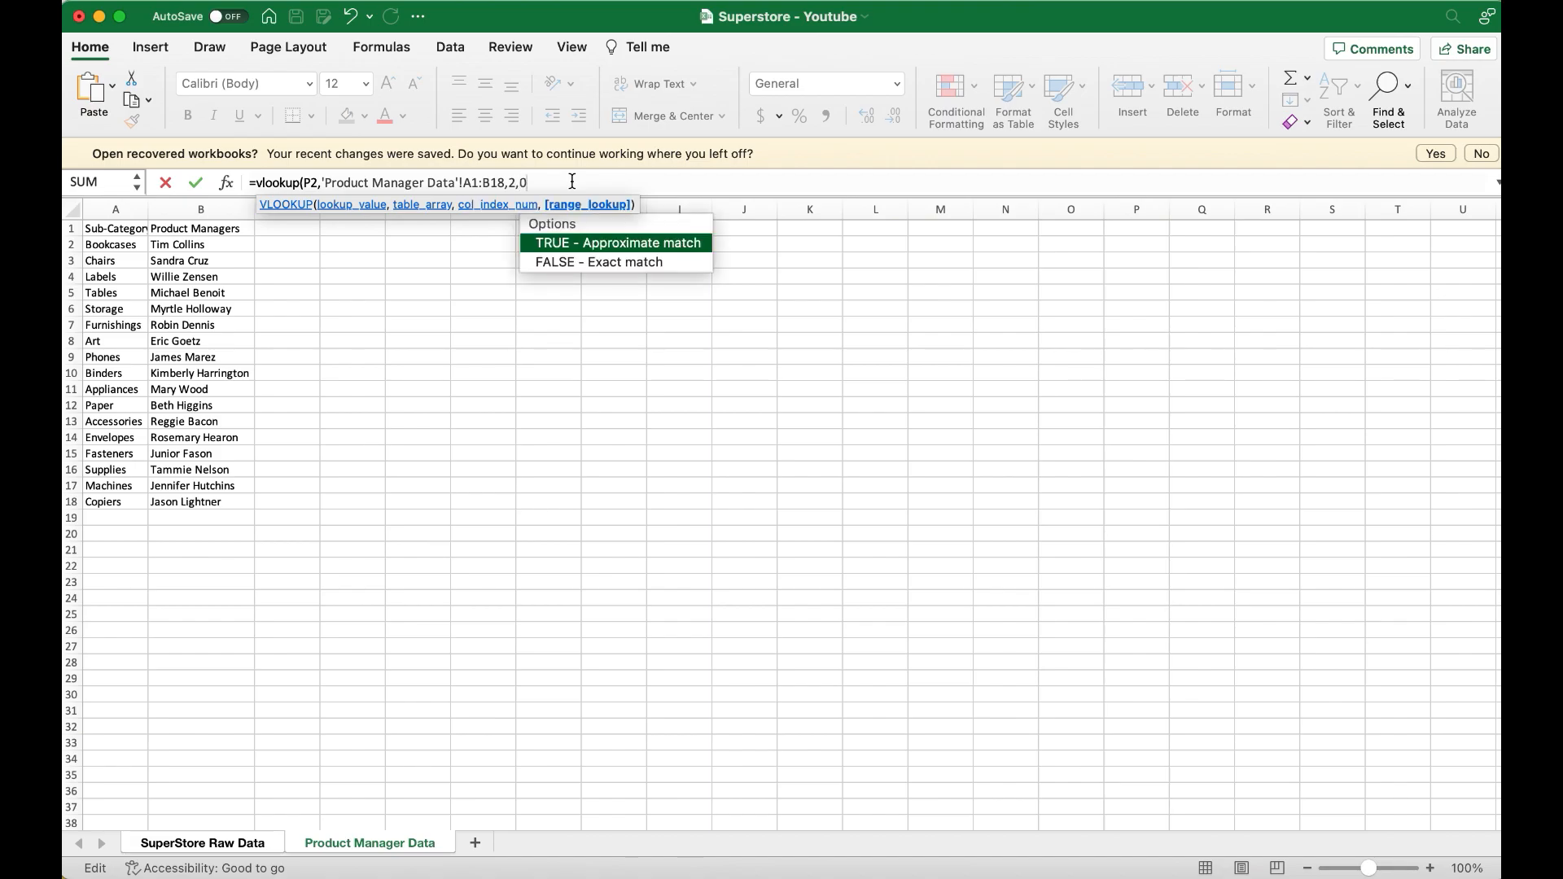
# Make the VLOOKUP table range absolute as $A$1:$B$18, then close and enter the formula in Y2
pyautogui.click(466, 183)
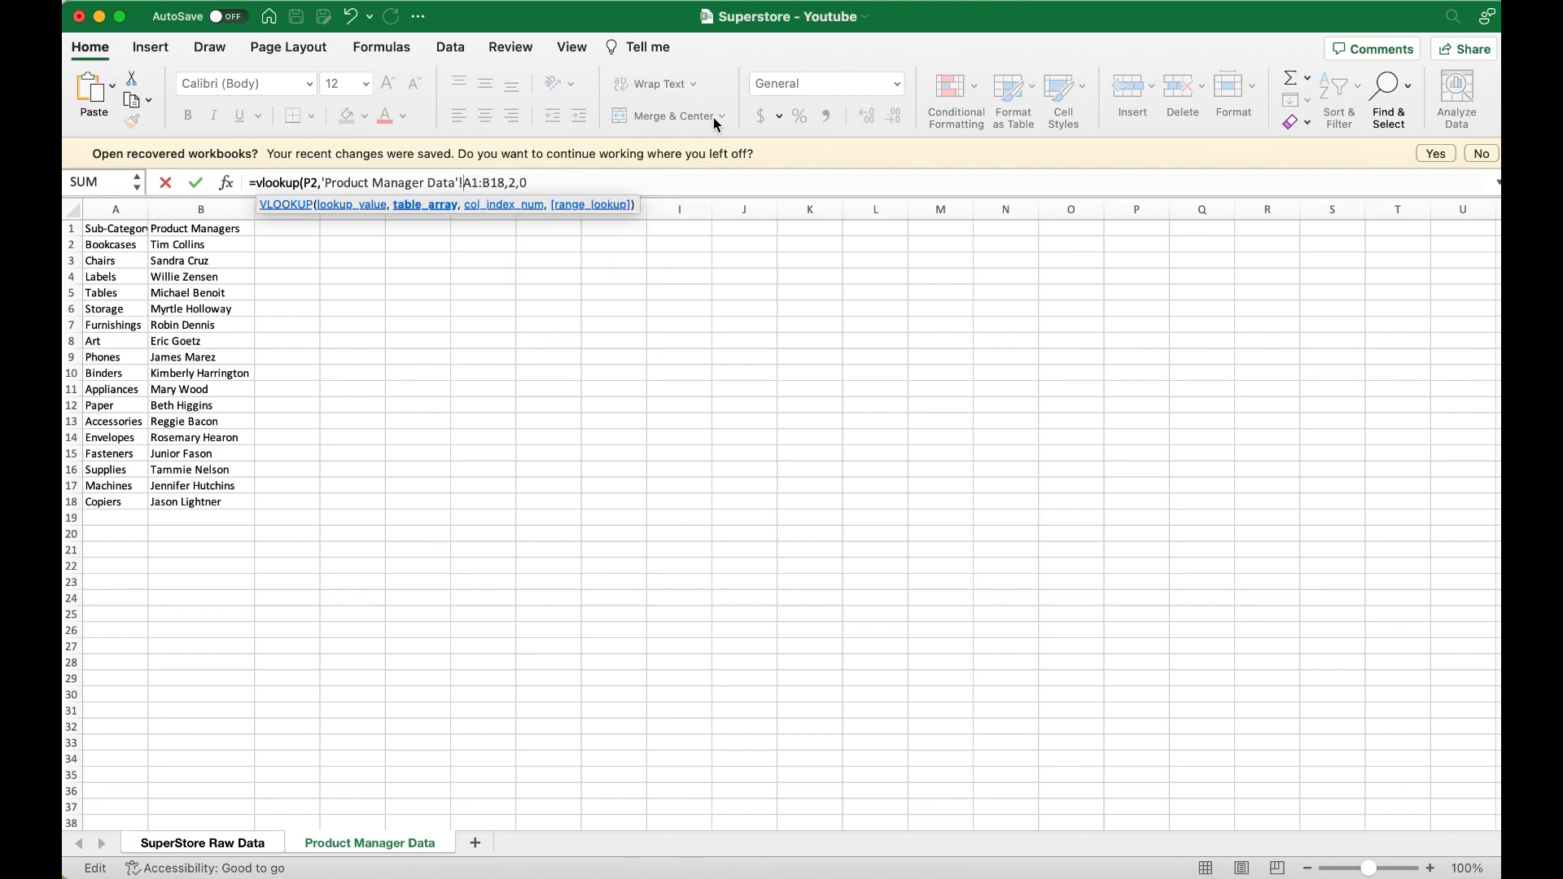
pyautogui.press('F4')
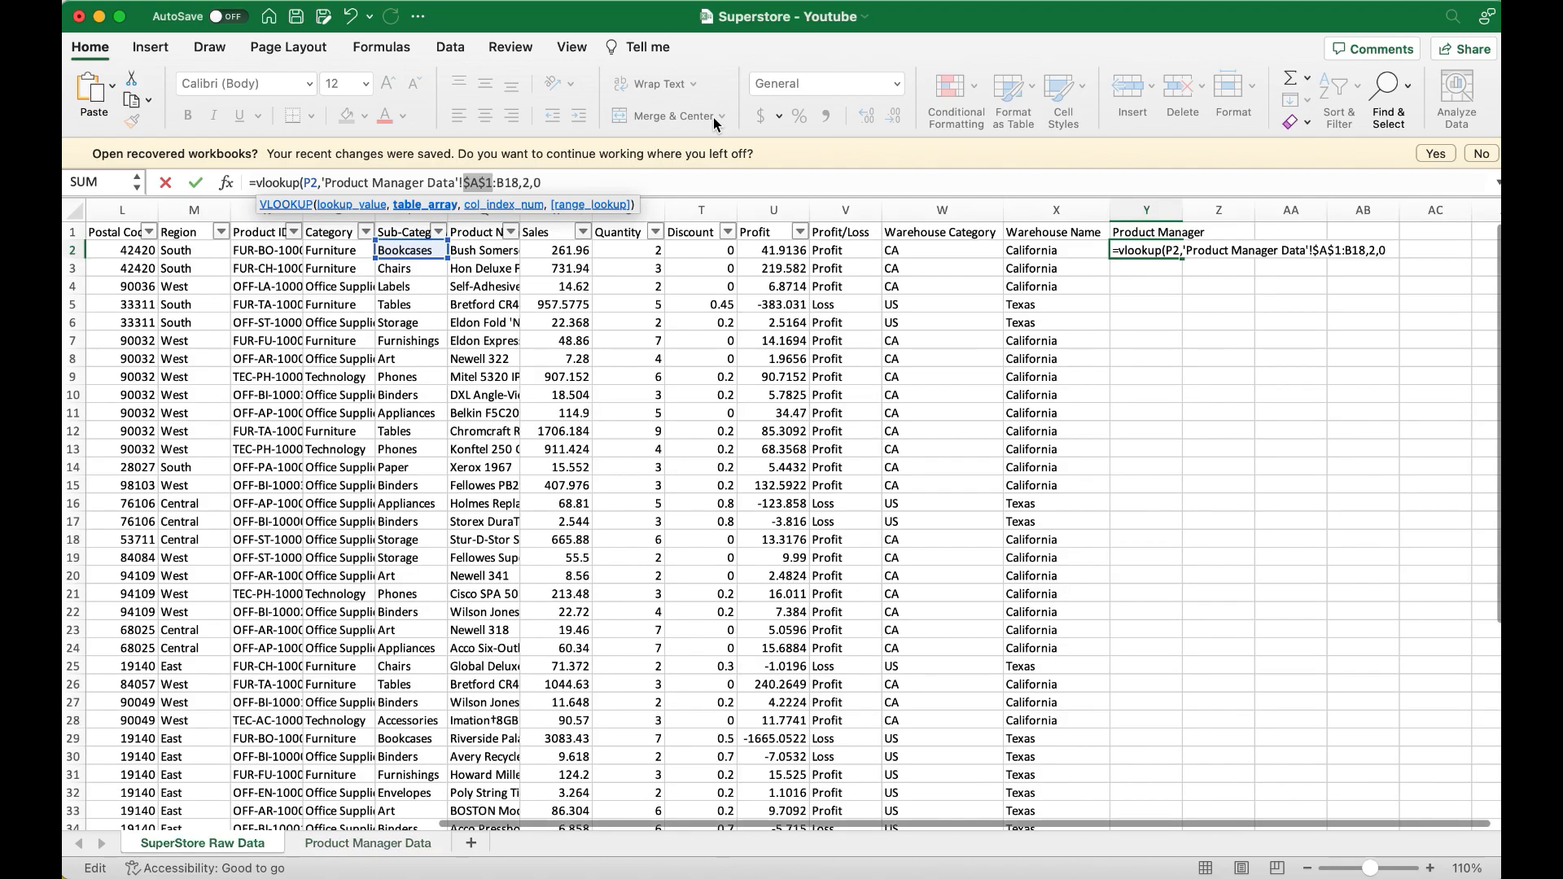
pyautogui.press('F4')
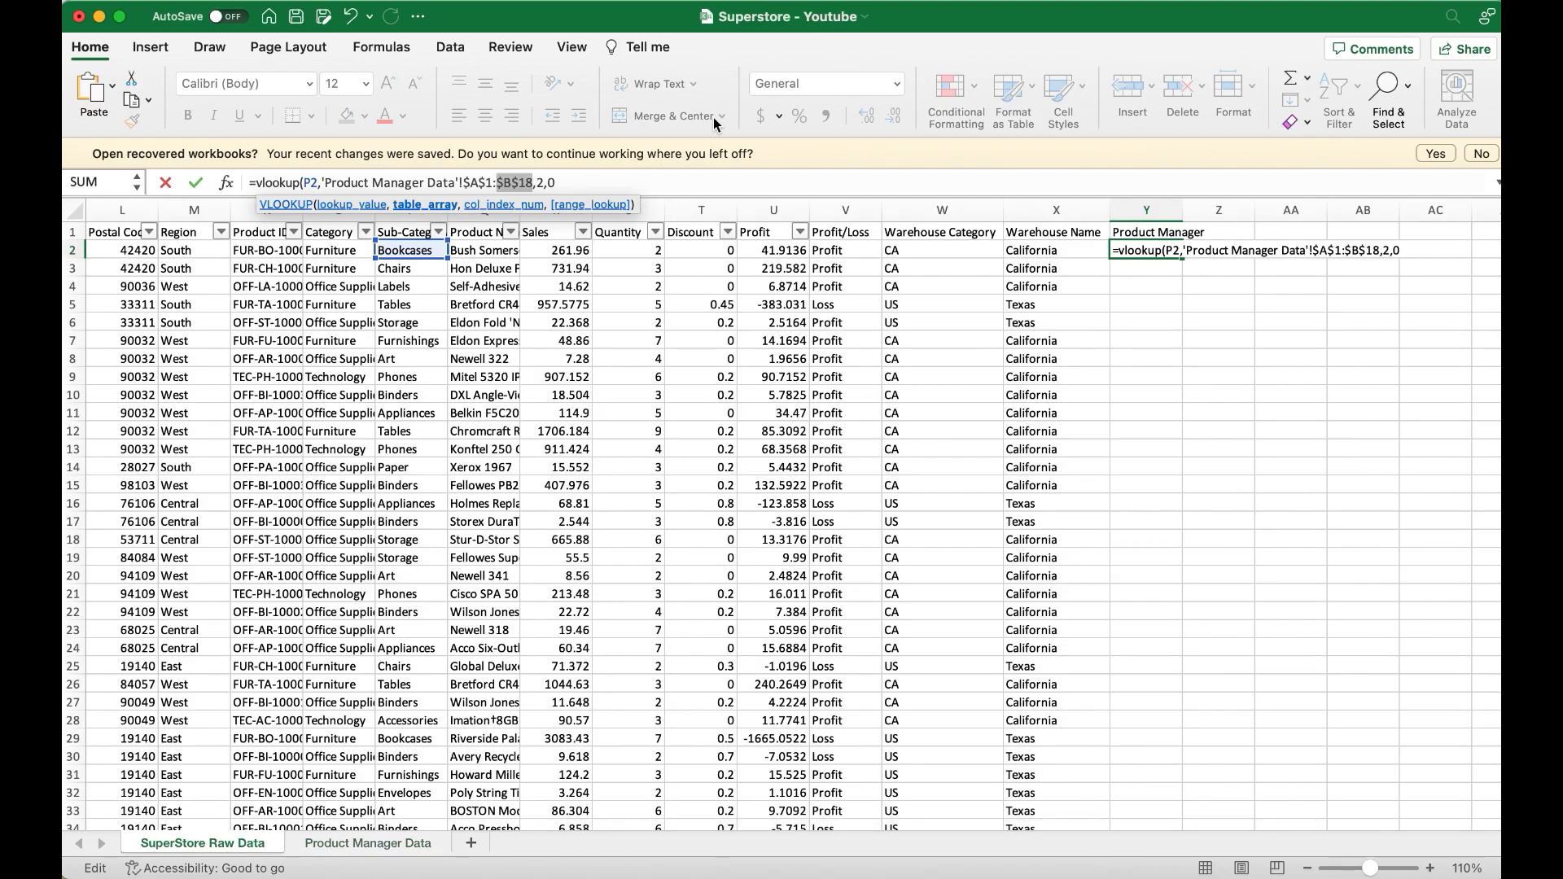
pyautogui.press('Right')
pyautogui.press('Right')
pyautogui.press('Right')
pyautogui.press('Right')
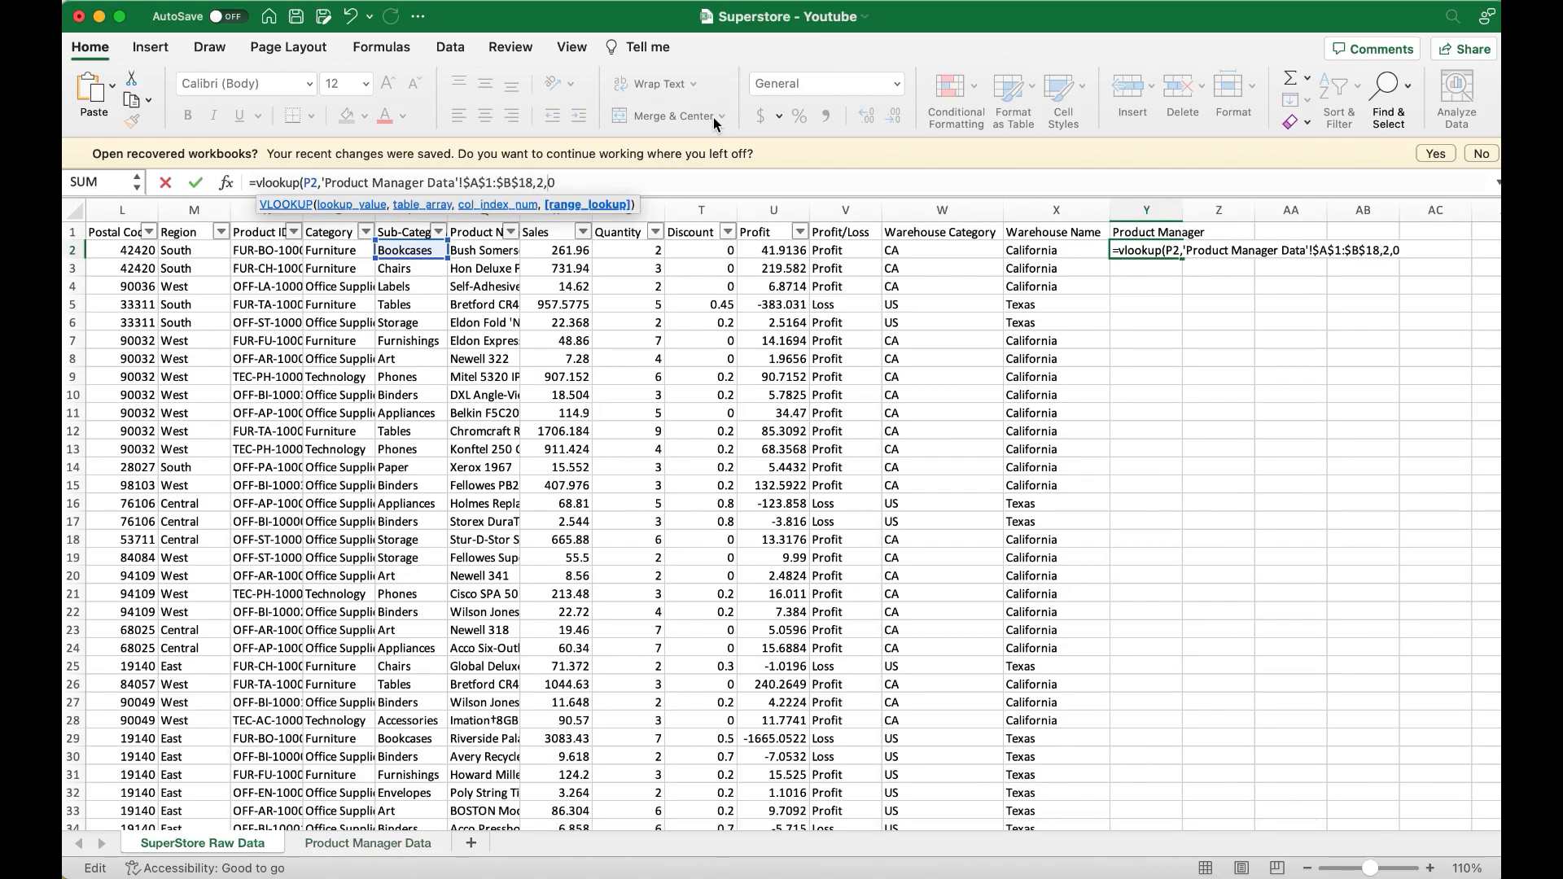
pyautogui.write(')')
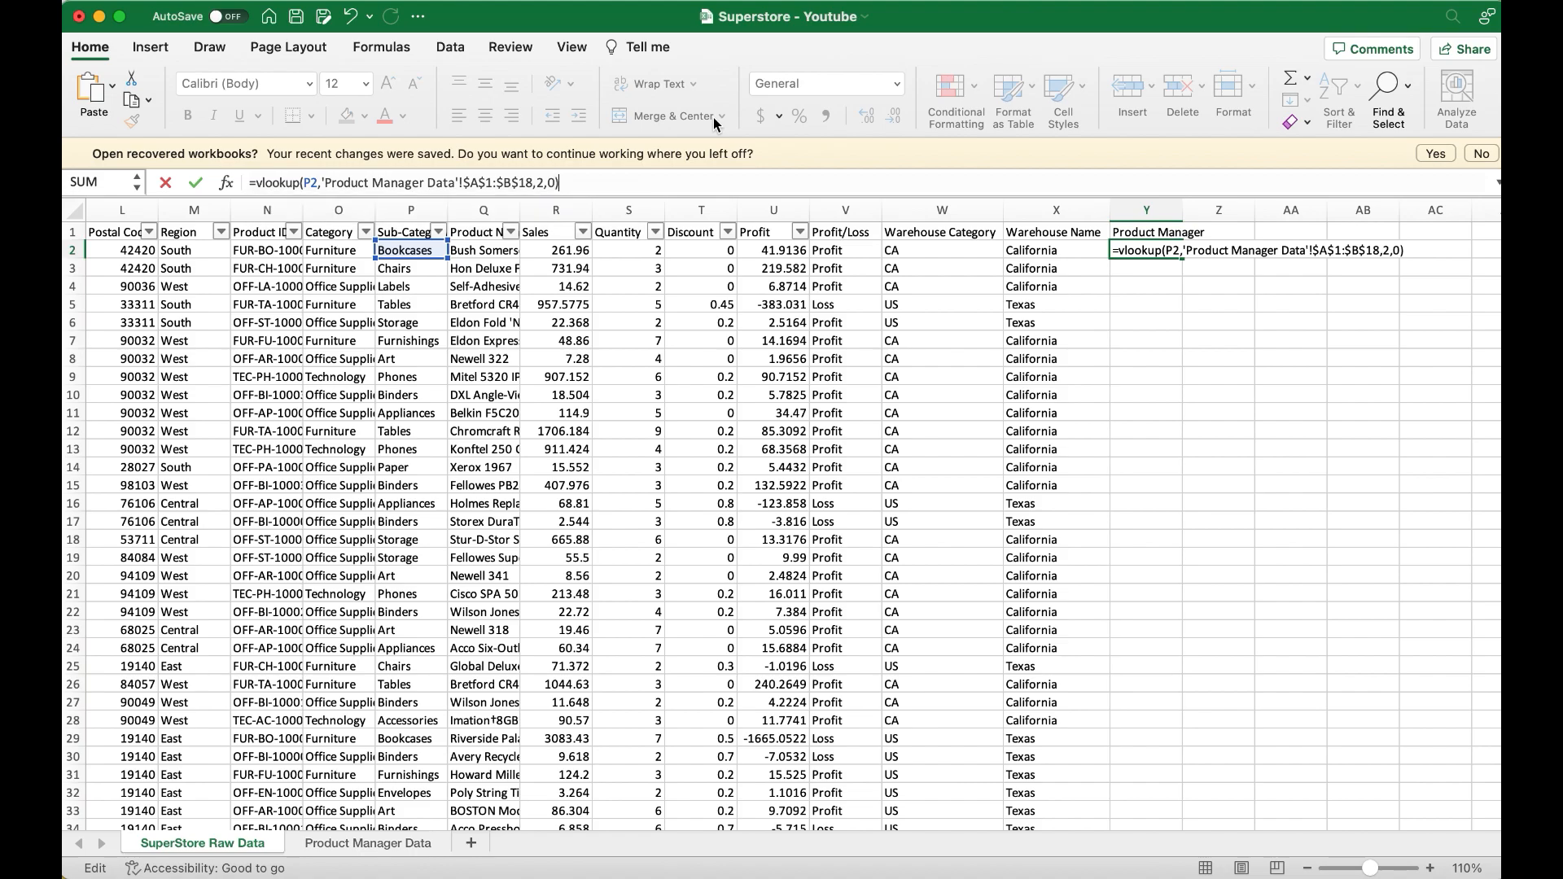
pyautogui.press('Return')
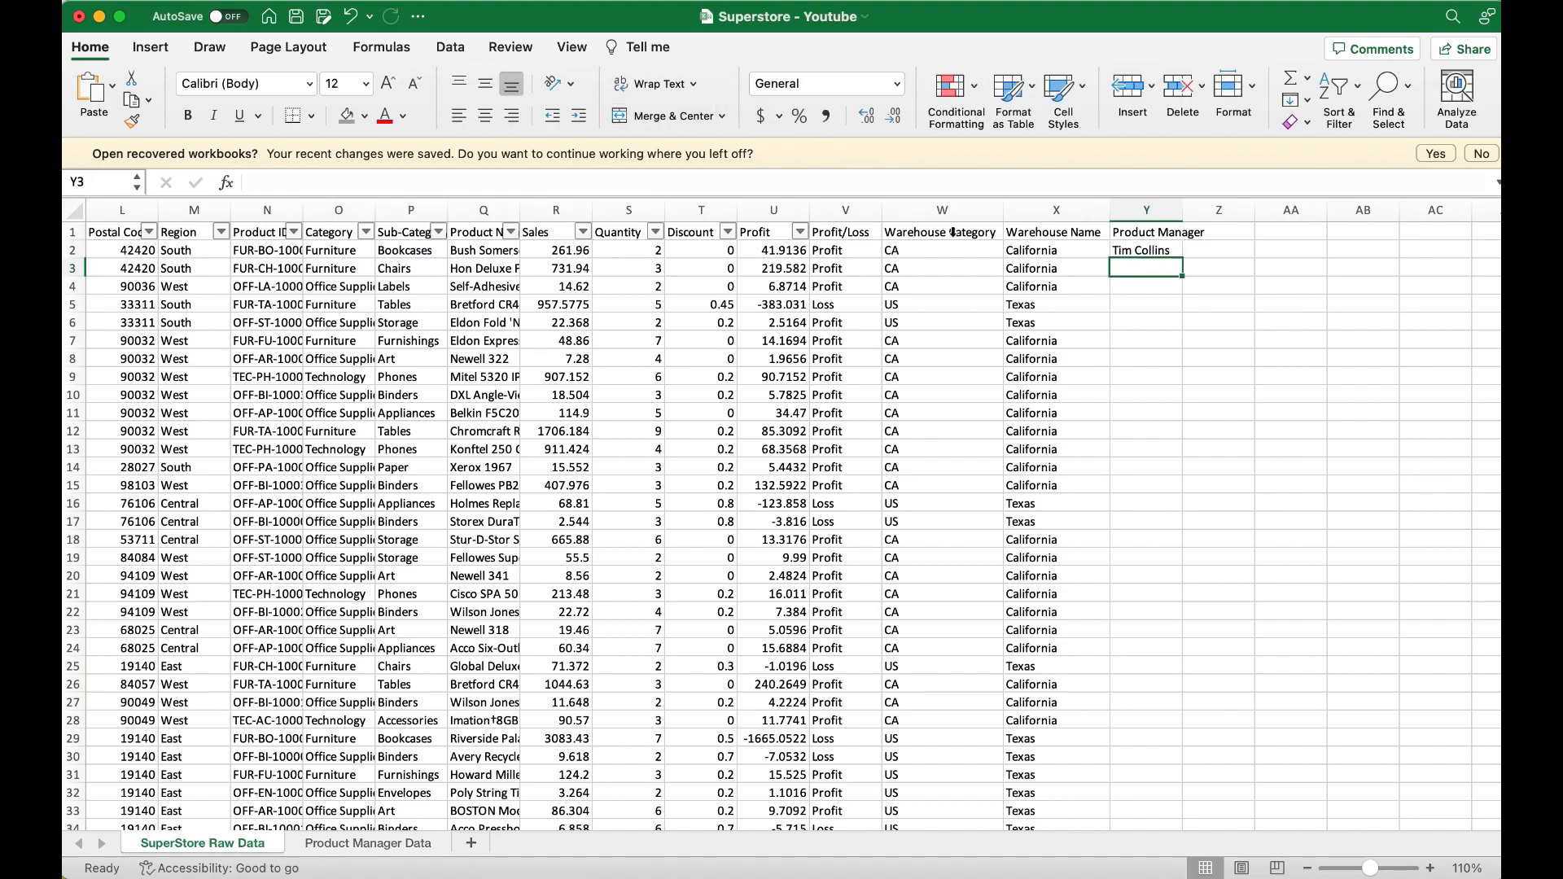
# Fill the Y2 formula down the Product Manager column and fit the column width to its contents
pyautogui.click(1138, 255)
pyautogui.doubleClick(1182, 259)
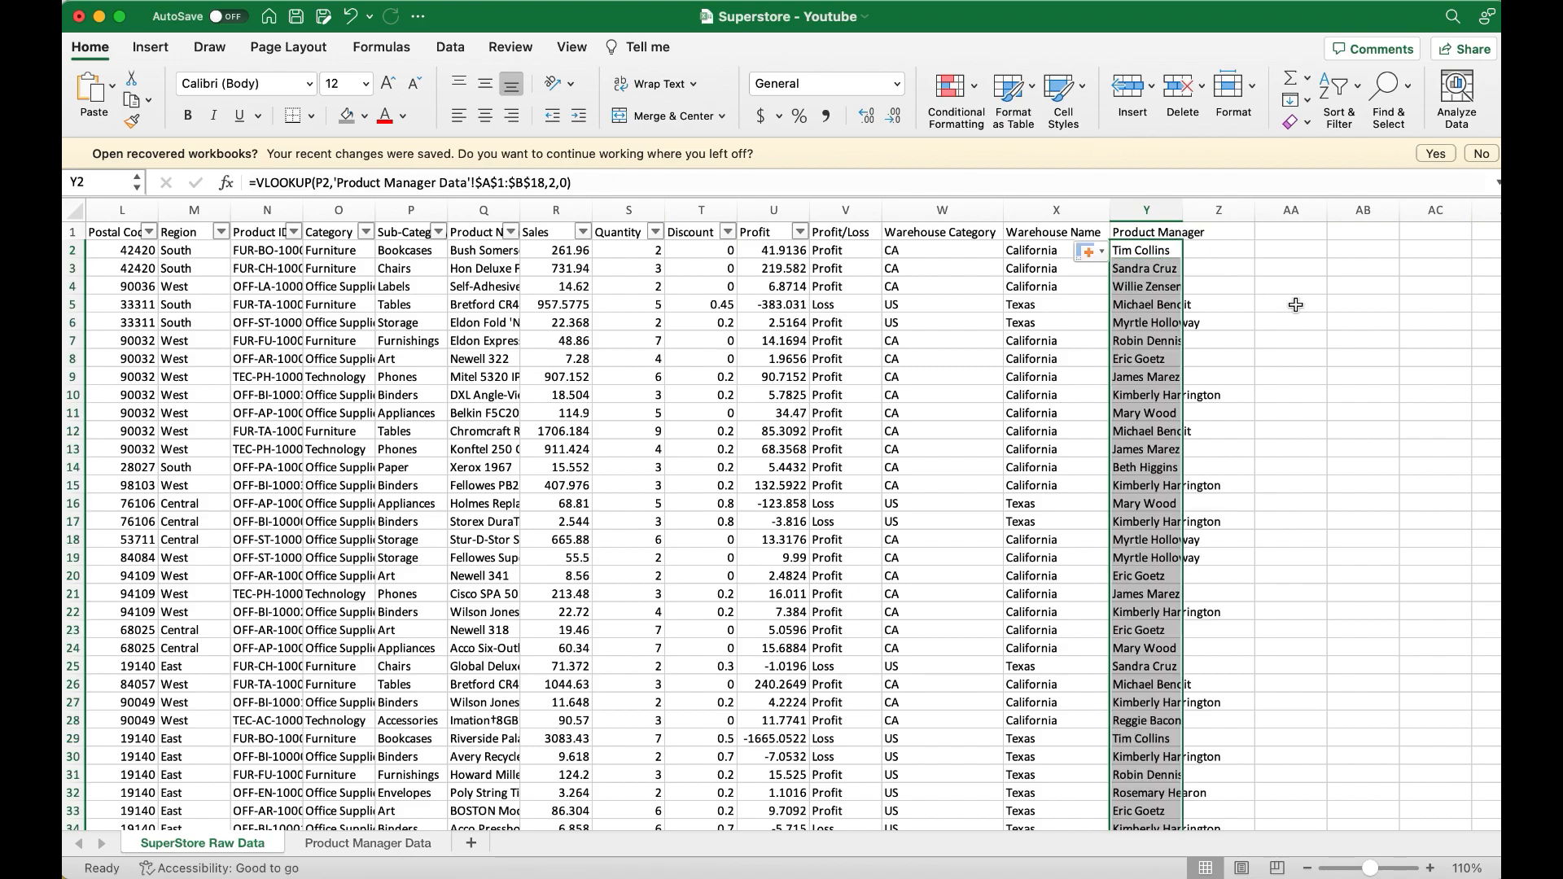
pyautogui.doubleClick(1183, 210)
pyautogui.click(1194, 258)
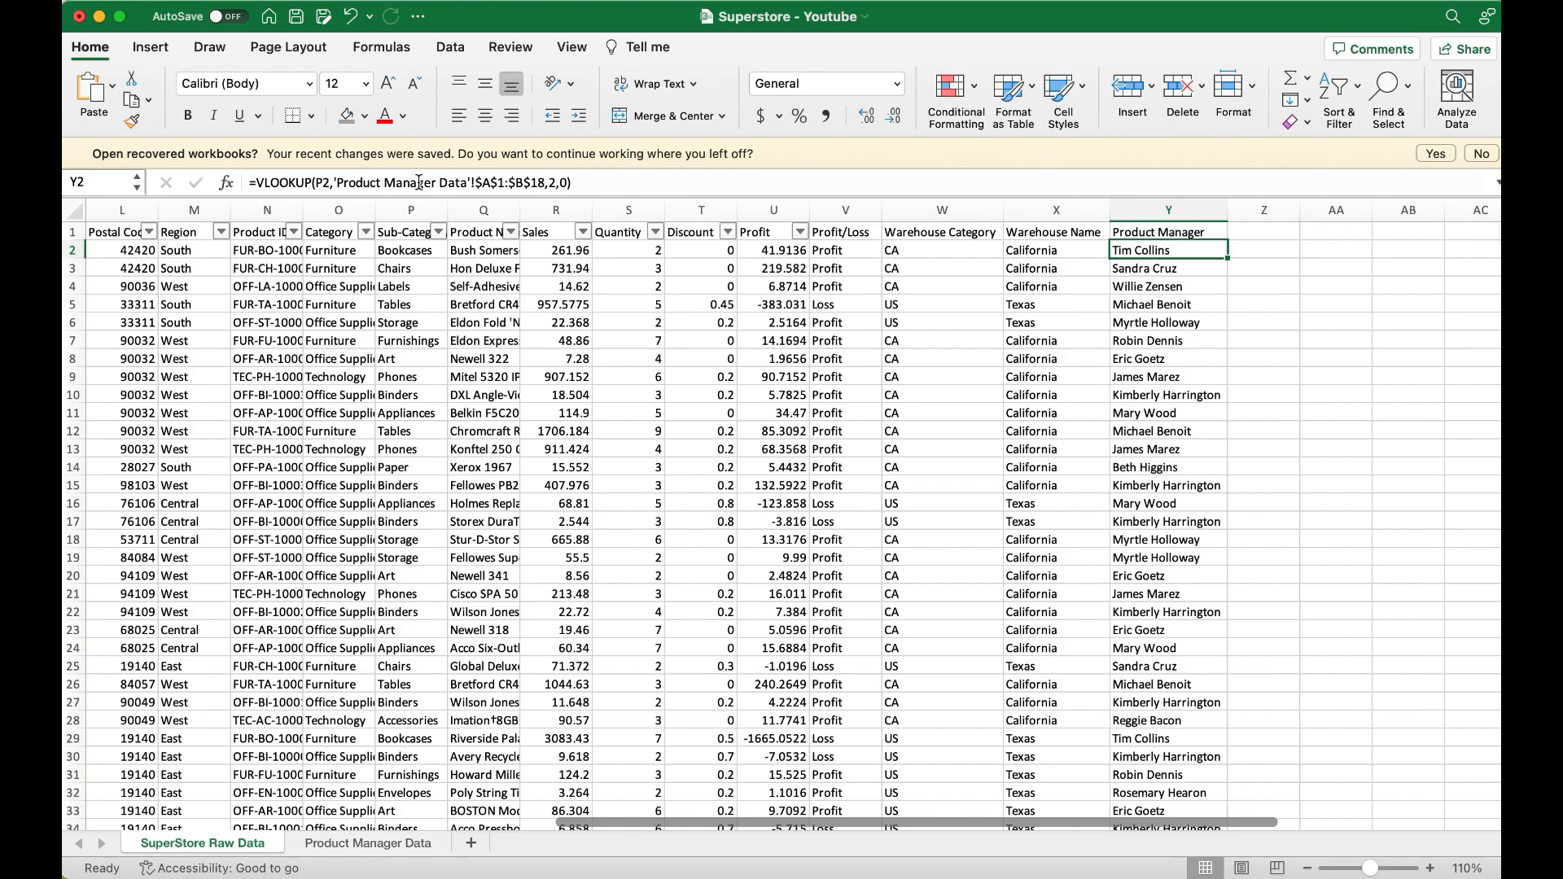
# Compare the Y2 VLOOKUP arguments with the sub-category and manager columns on the Product Manager Data sheet
pyautogui.click(363, 844)
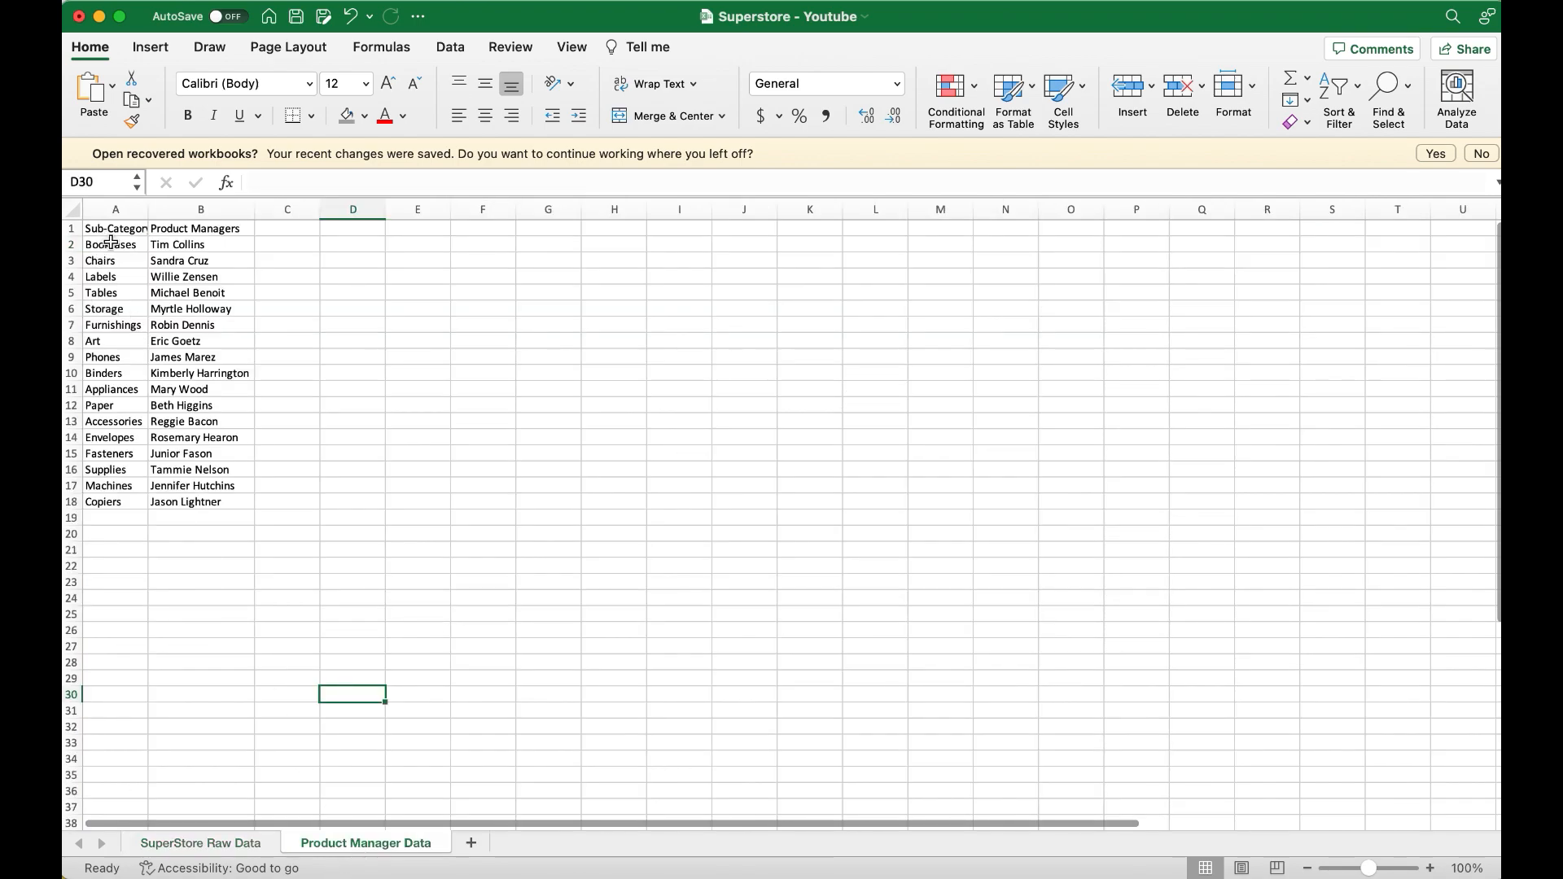
pyautogui.click(114, 248)
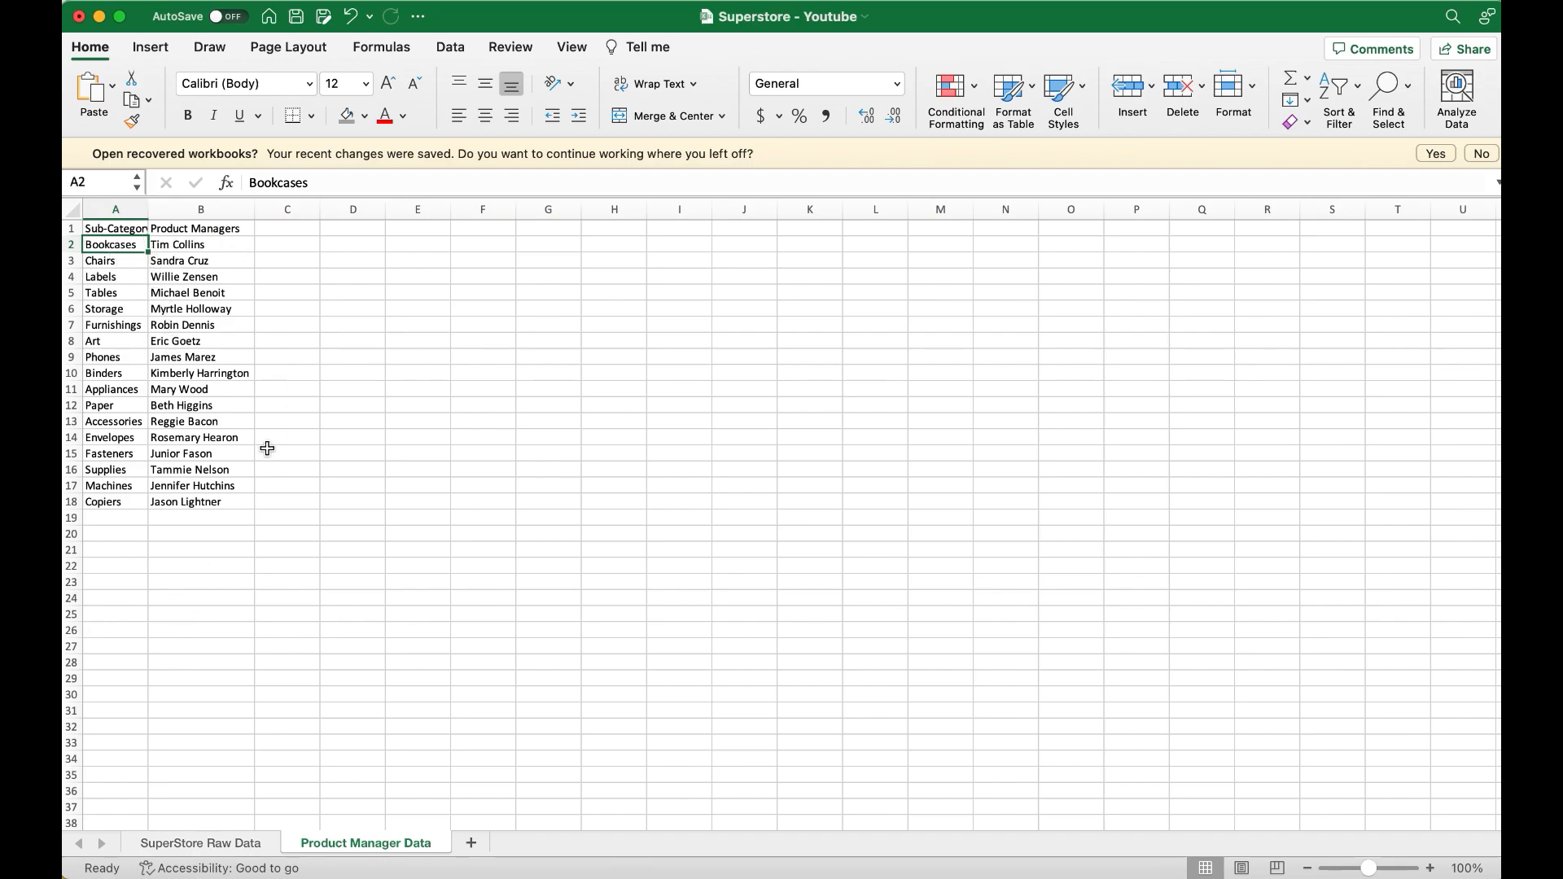
pyautogui.moveTo(217, 503); pyautogui.dragTo(206, 231)
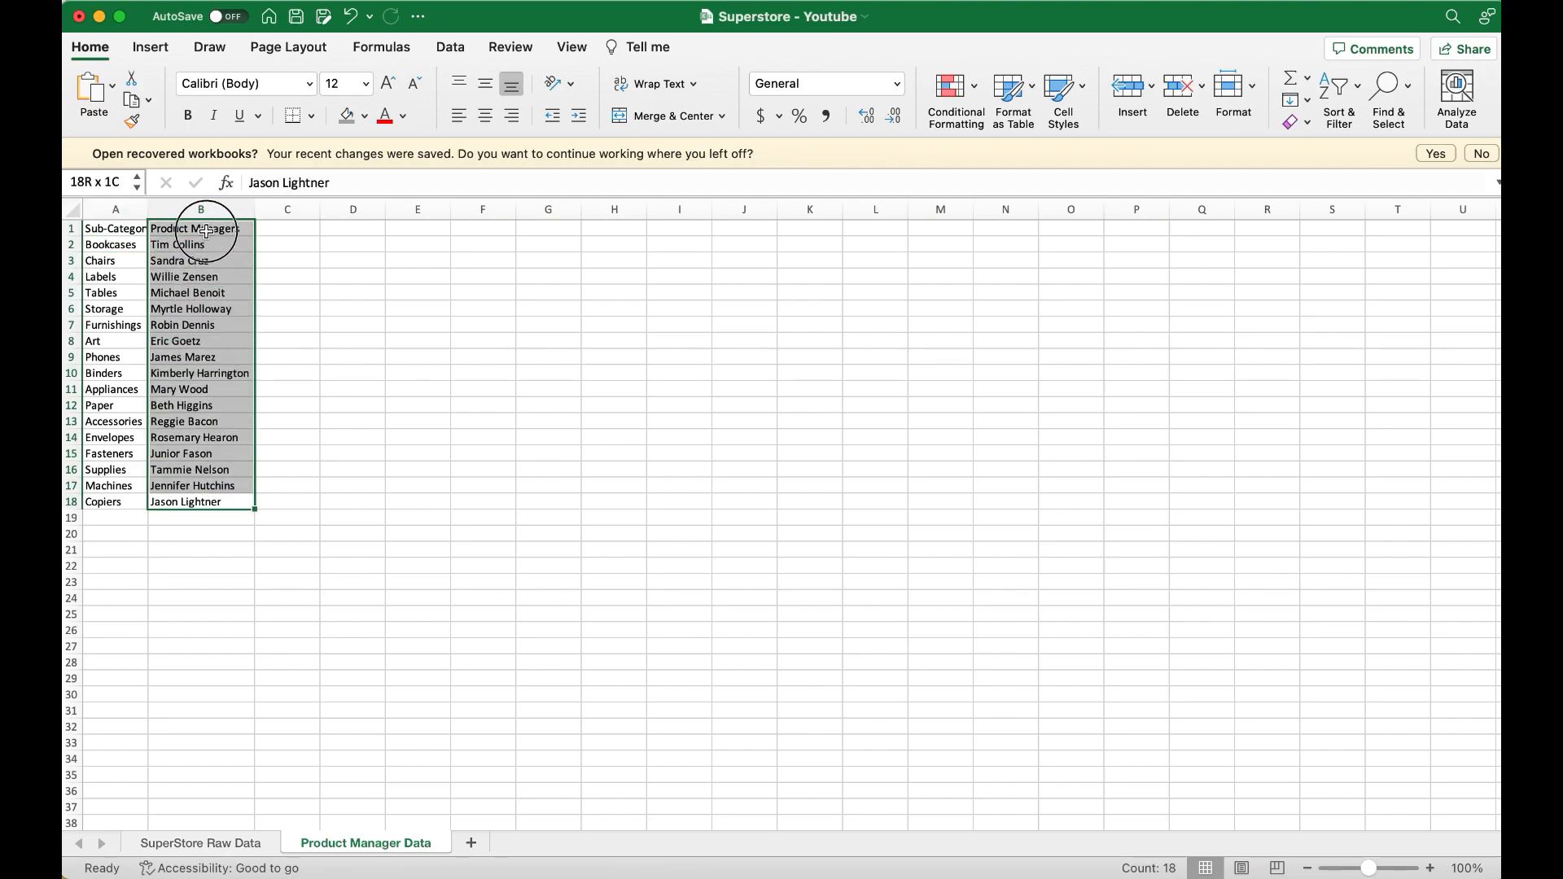
pyautogui.click(246, 843)
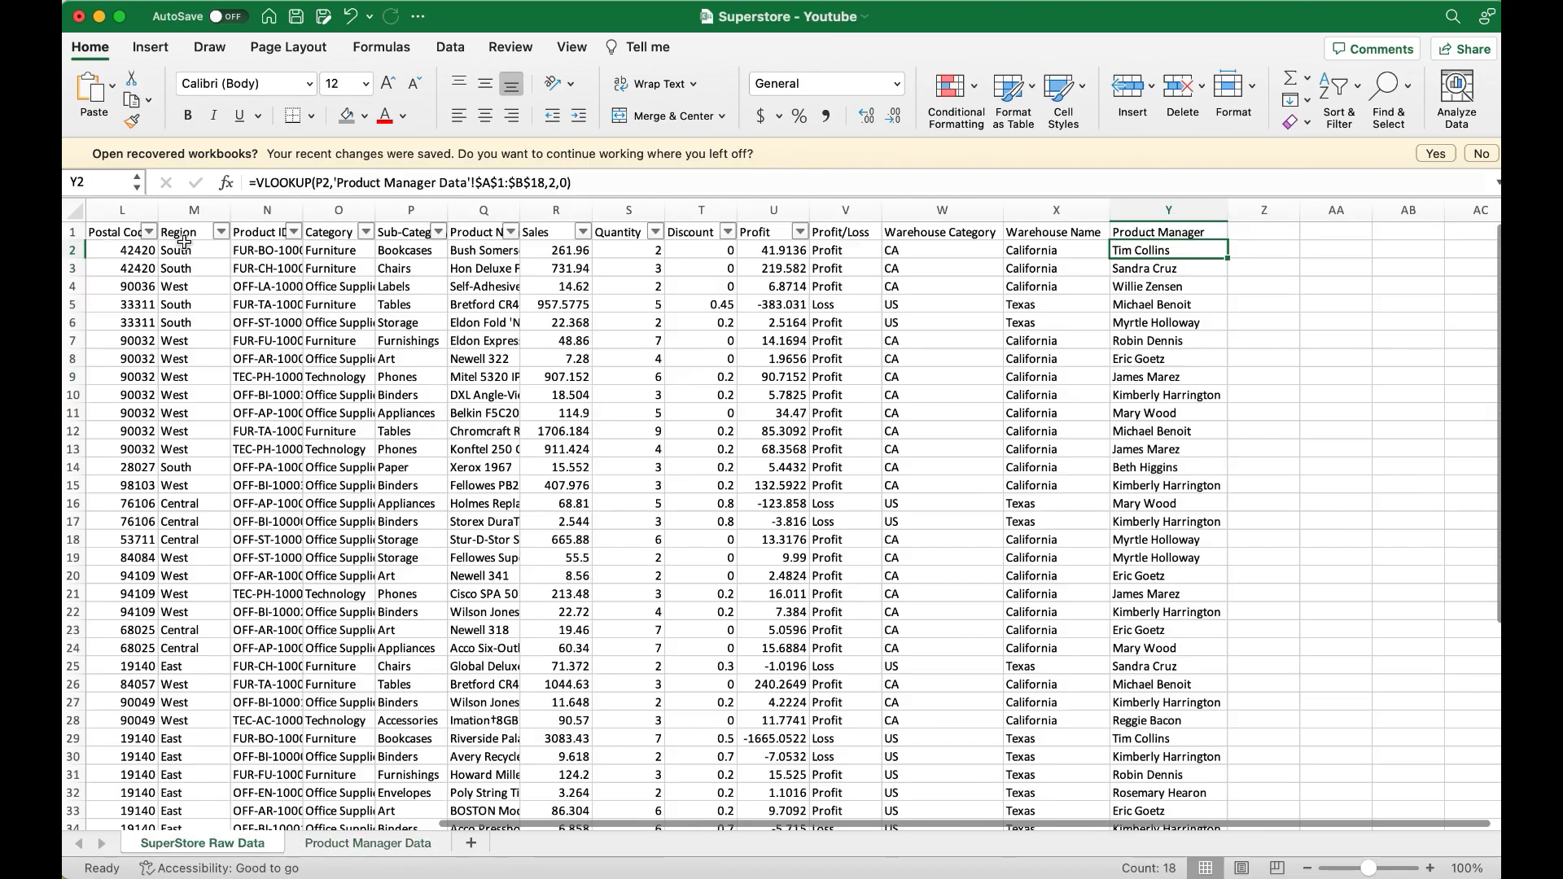
pyautogui.click(556, 182)
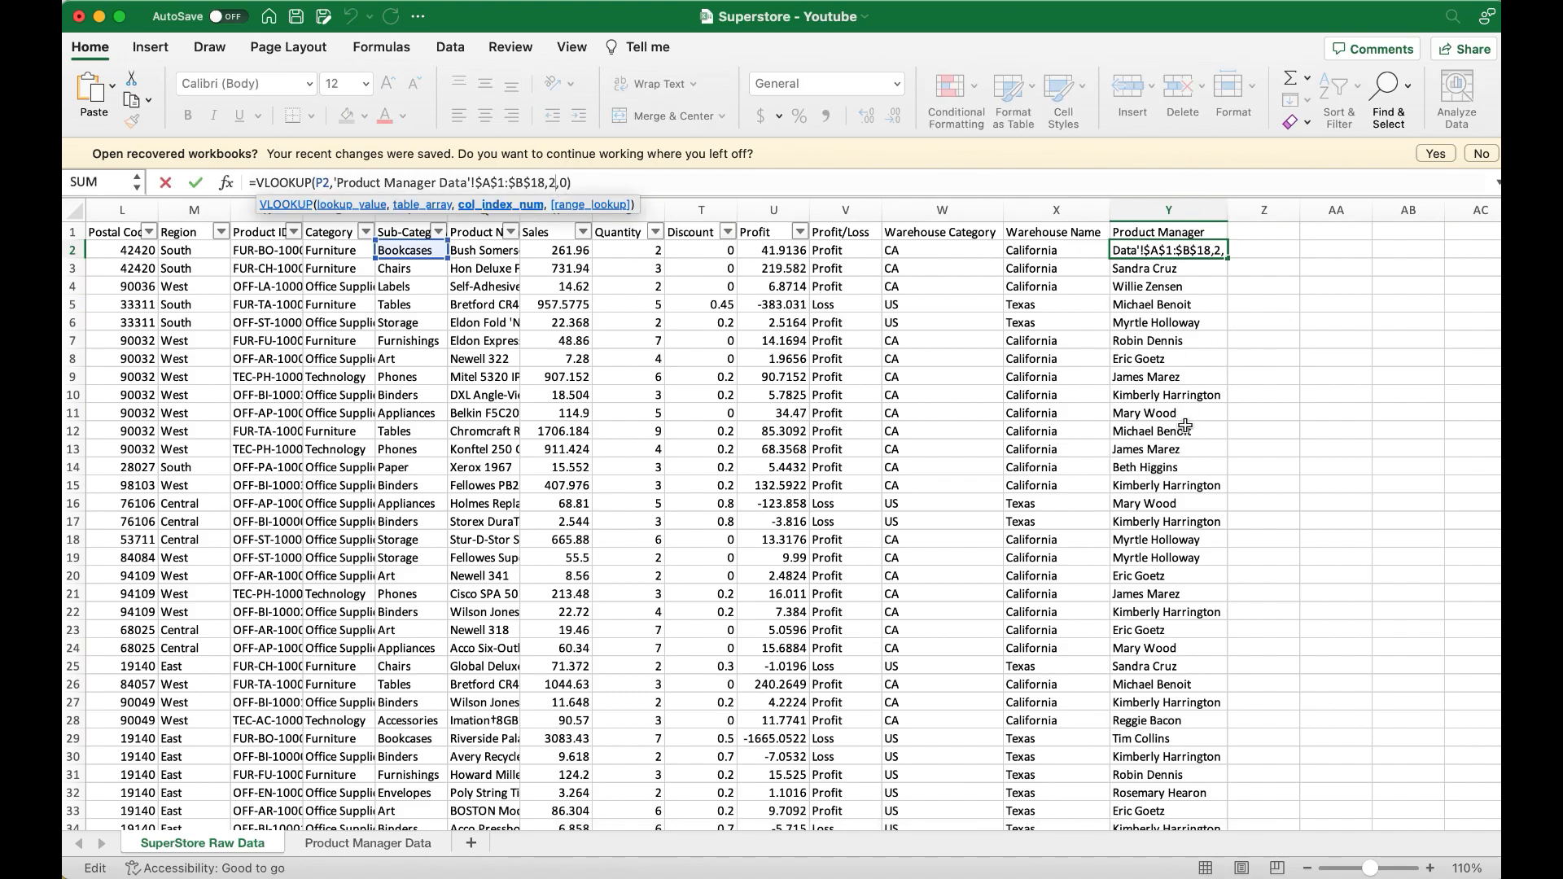
pyautogui.click(1323, 269)
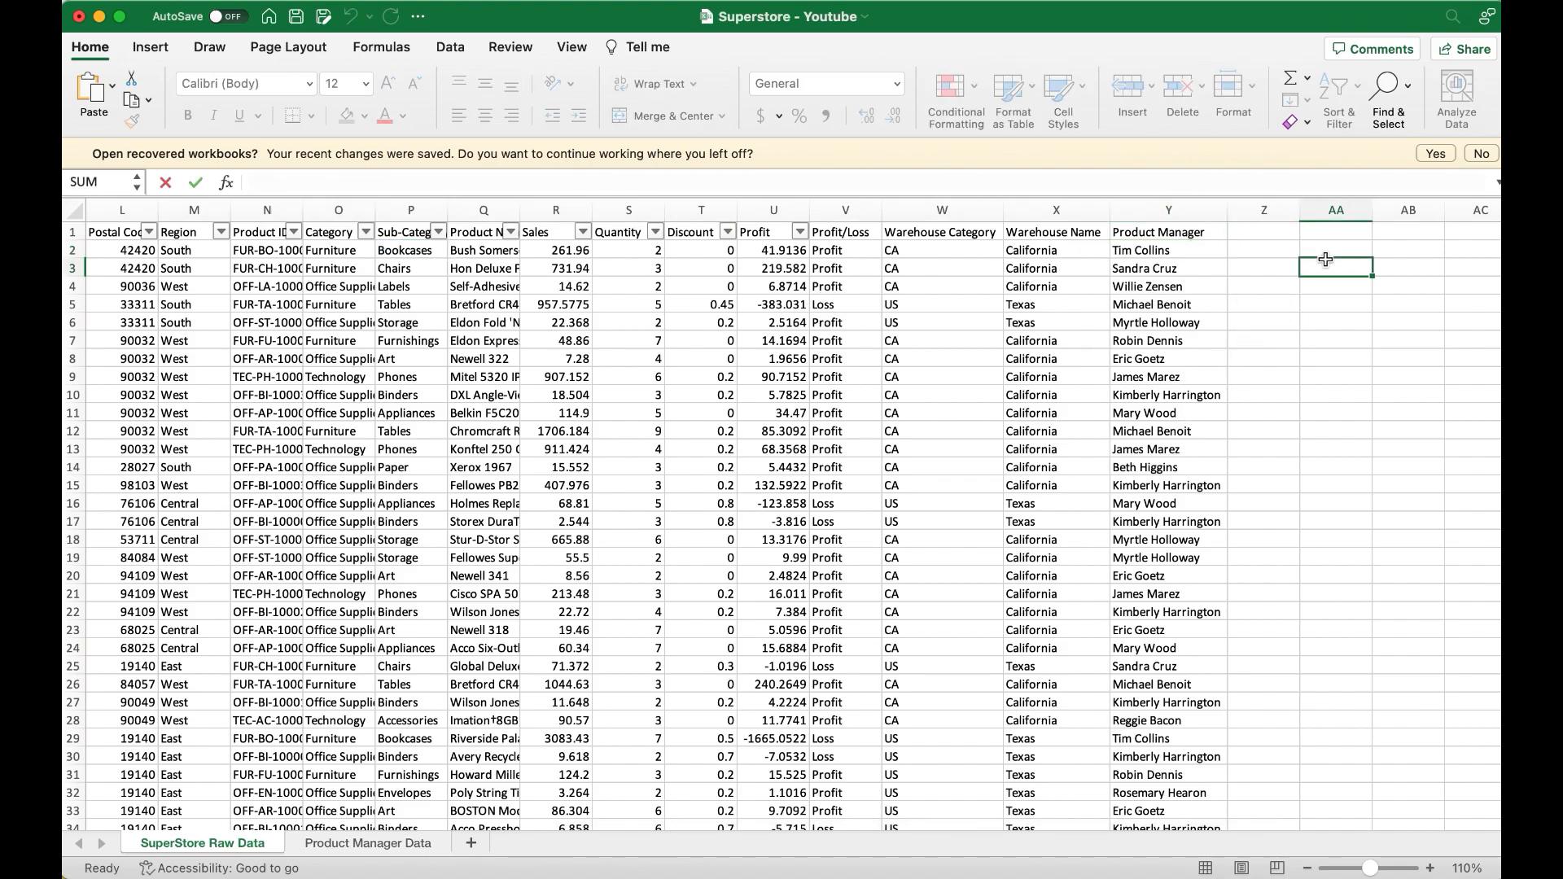
pyautogui.click(1190, 249)
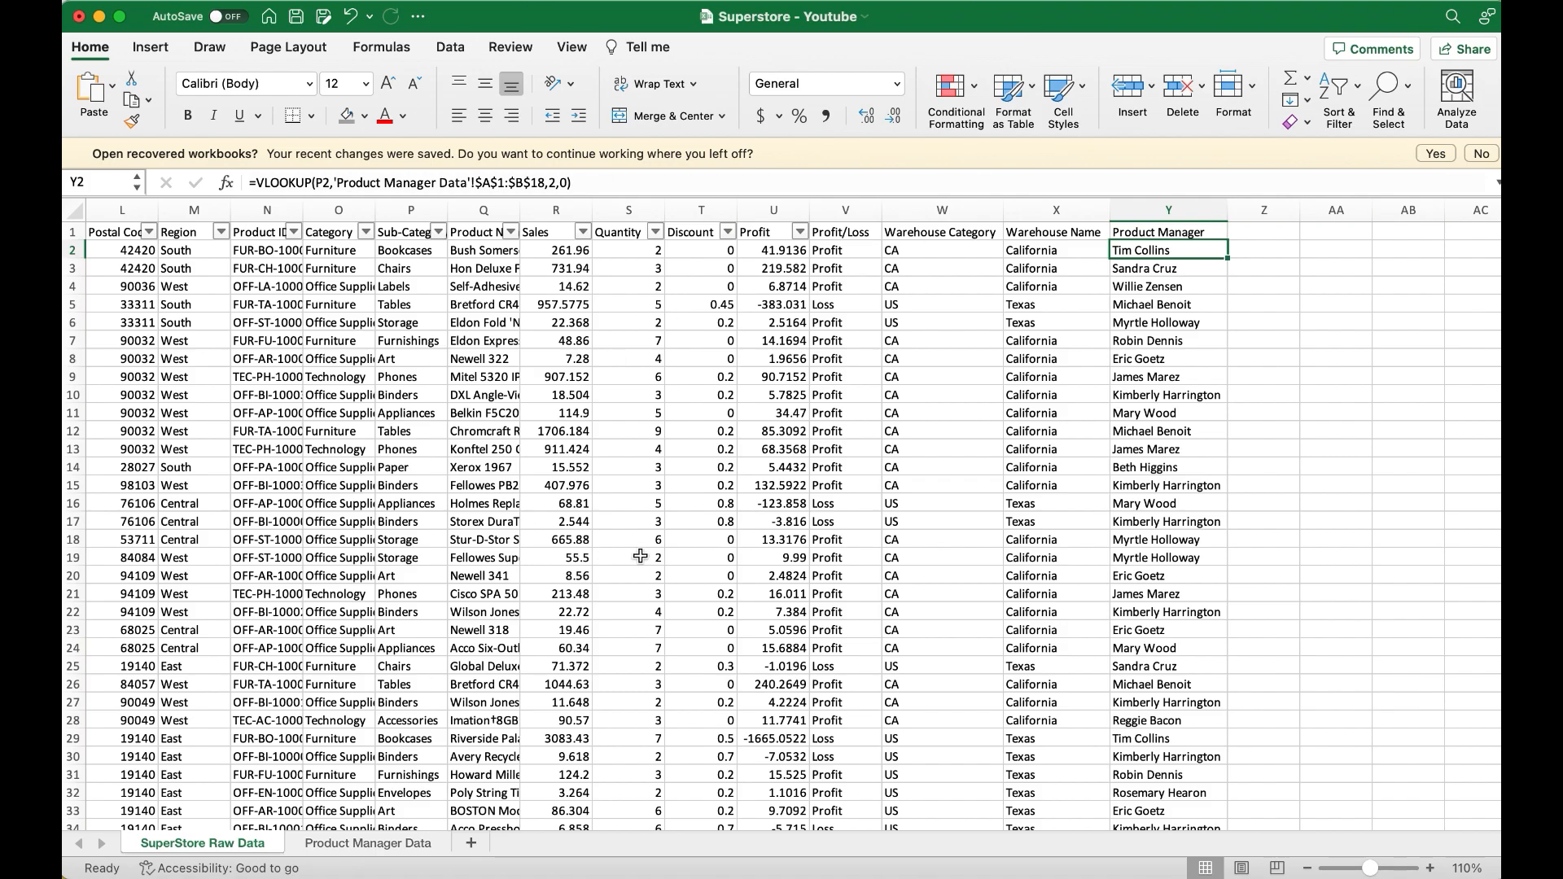
# Create a PivotTable on a new worksheet from all data in the SuperStore Raw Data sheet, columns A to Y
pyautogui.moveTo(828, 824); pyautogui.dragTo(188, 810)
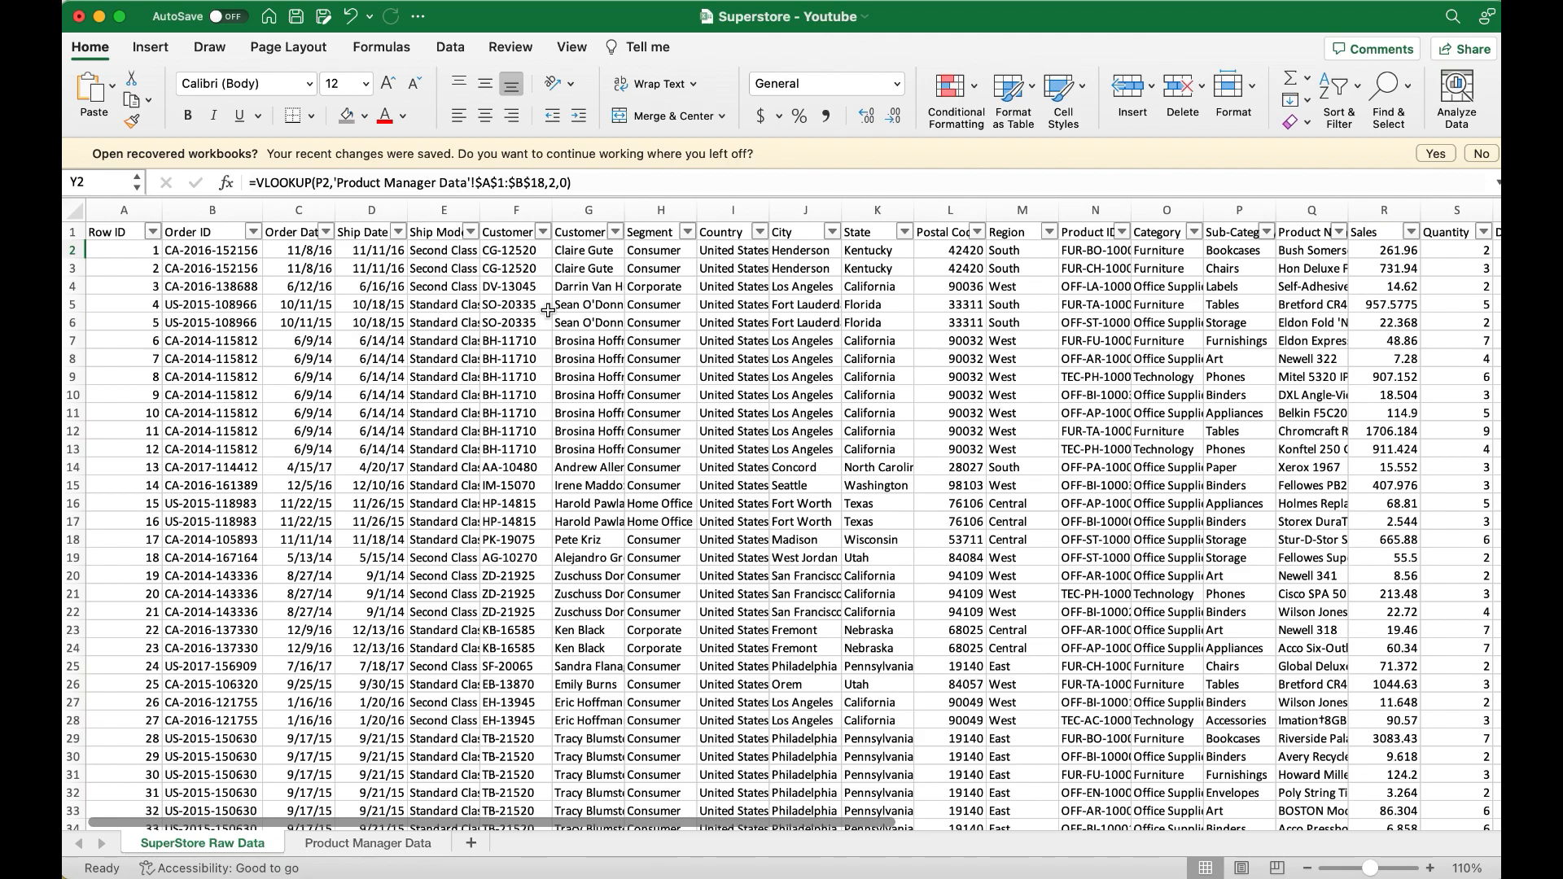
pyautogui.click(485, 311)
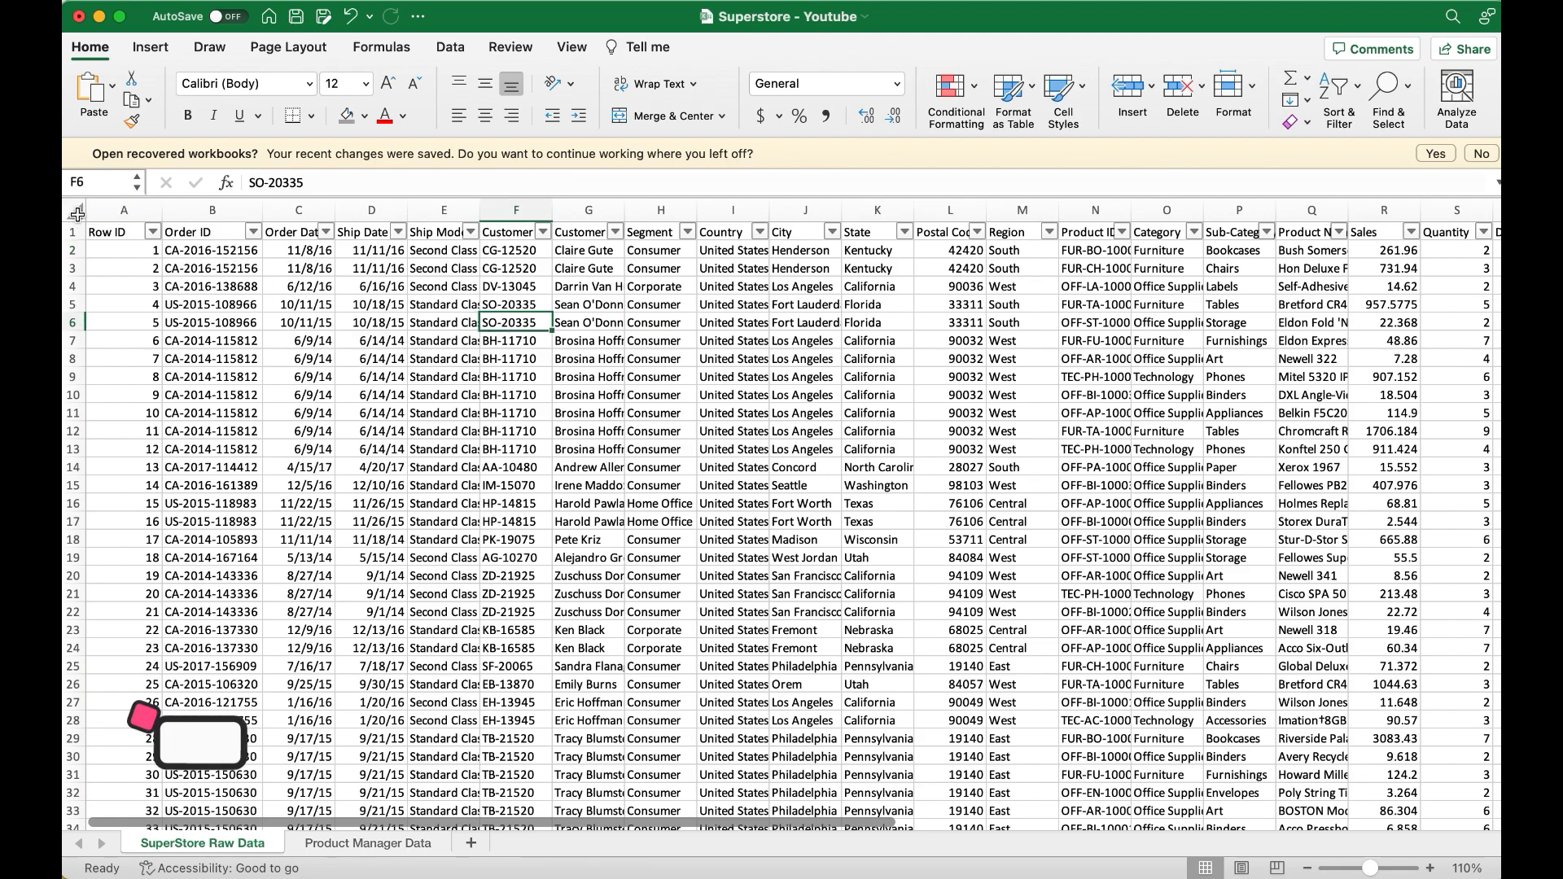
pyautogui.click(77, 212)
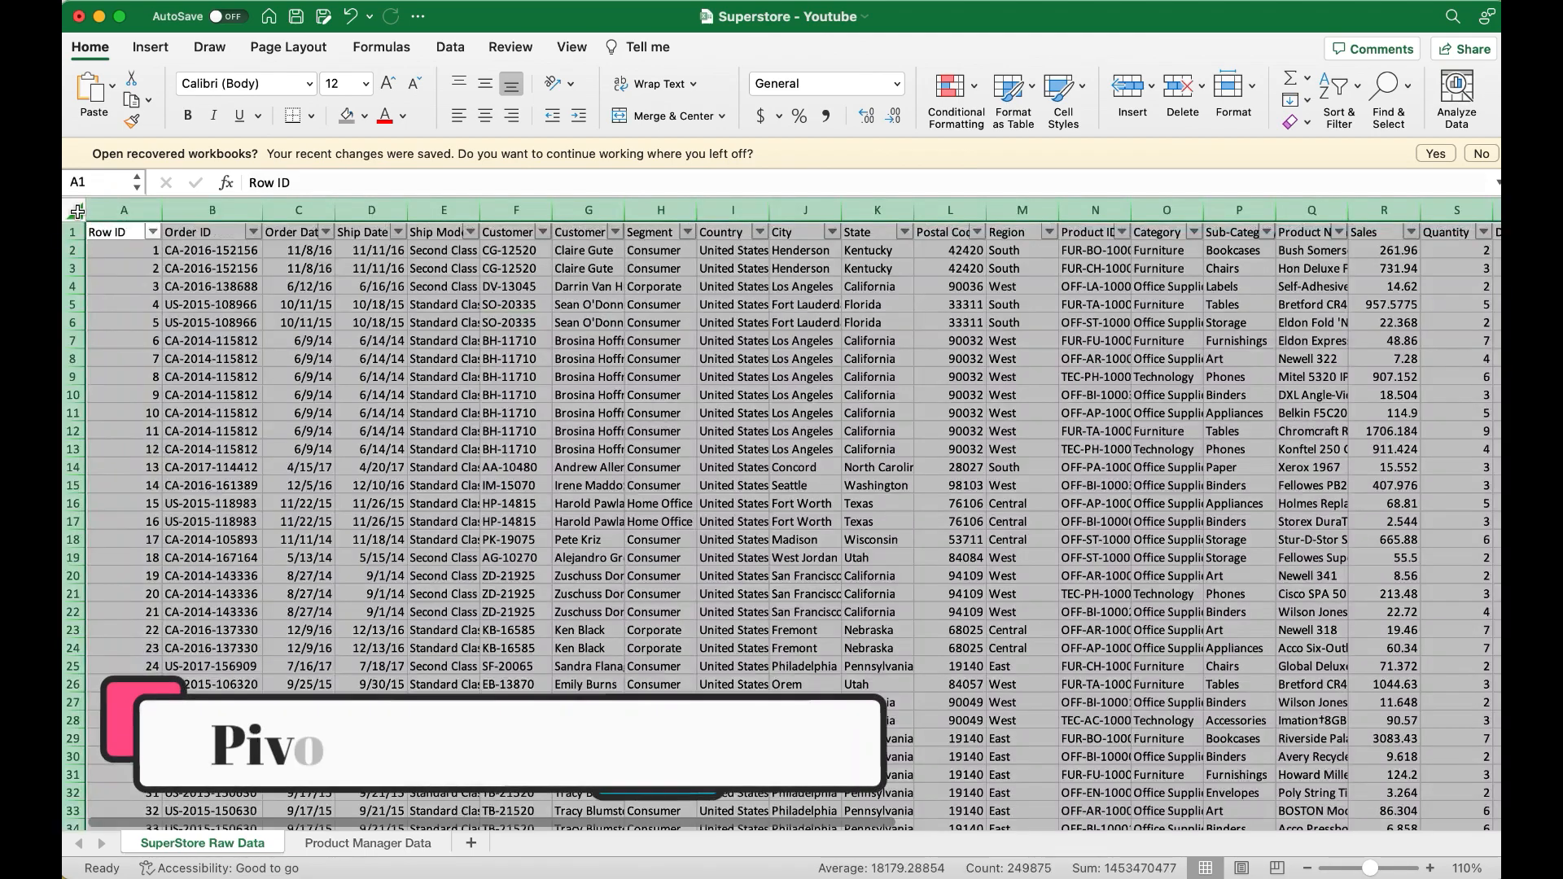
pyautogui.click(154, 47)
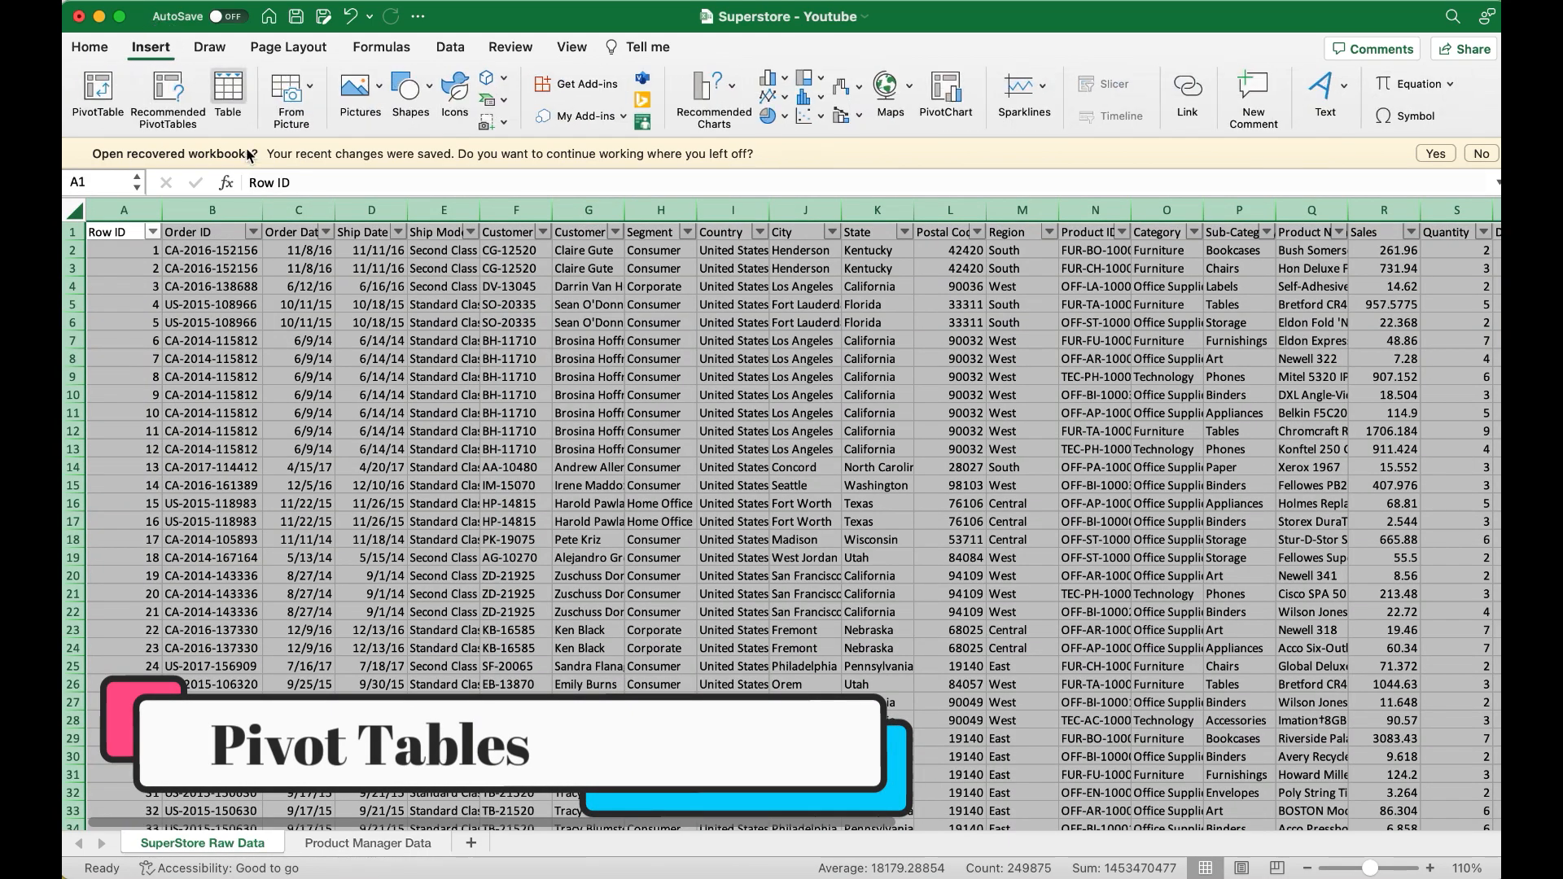
pyautogui.click(98, 92)
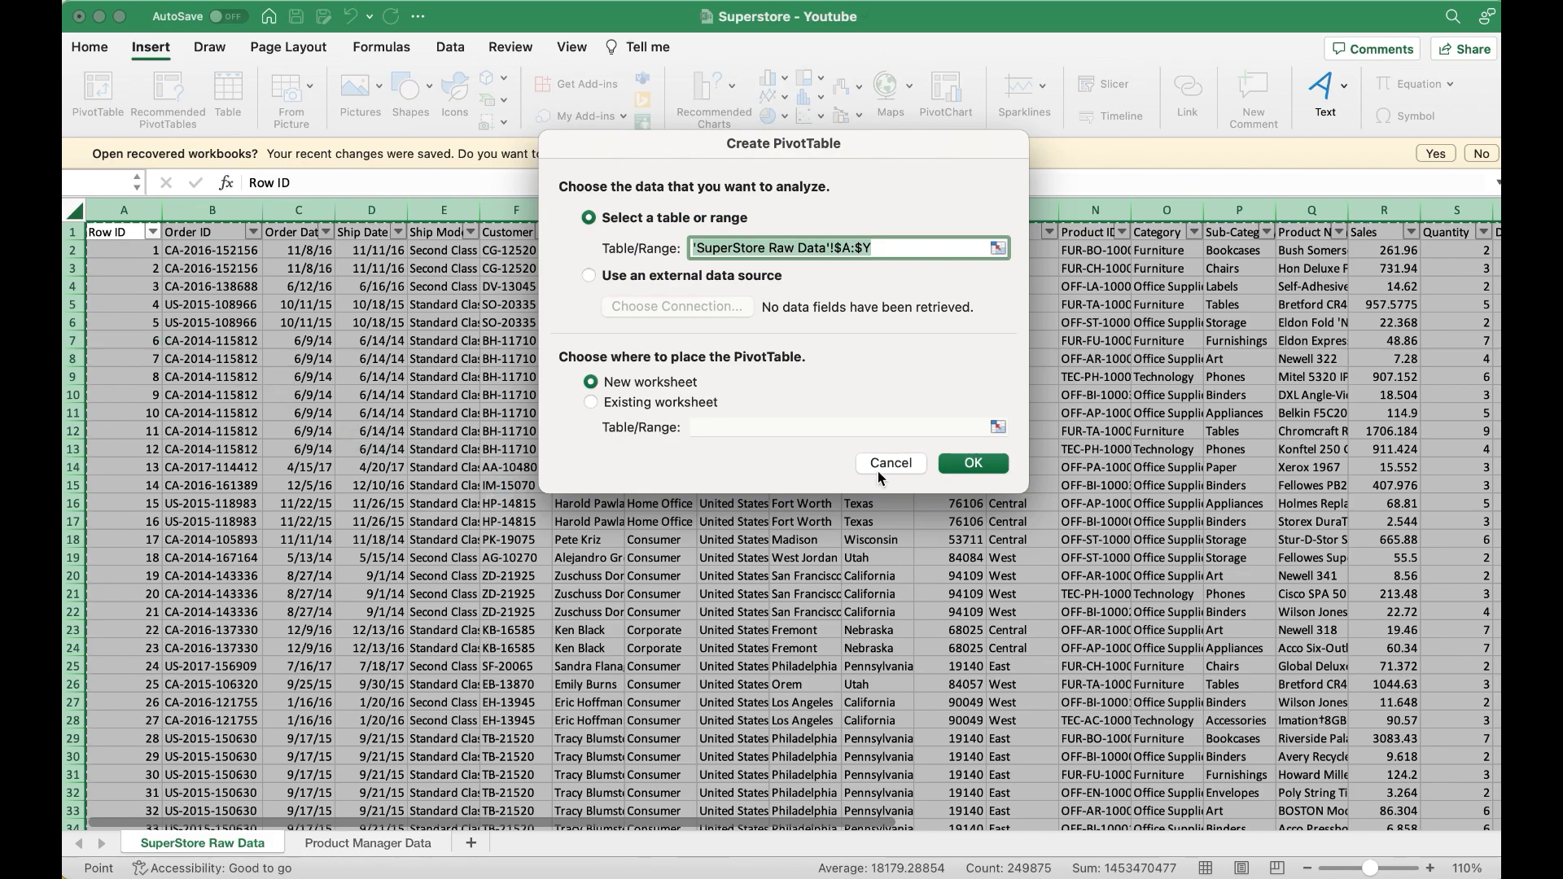
pyautogui.click(993, 469)
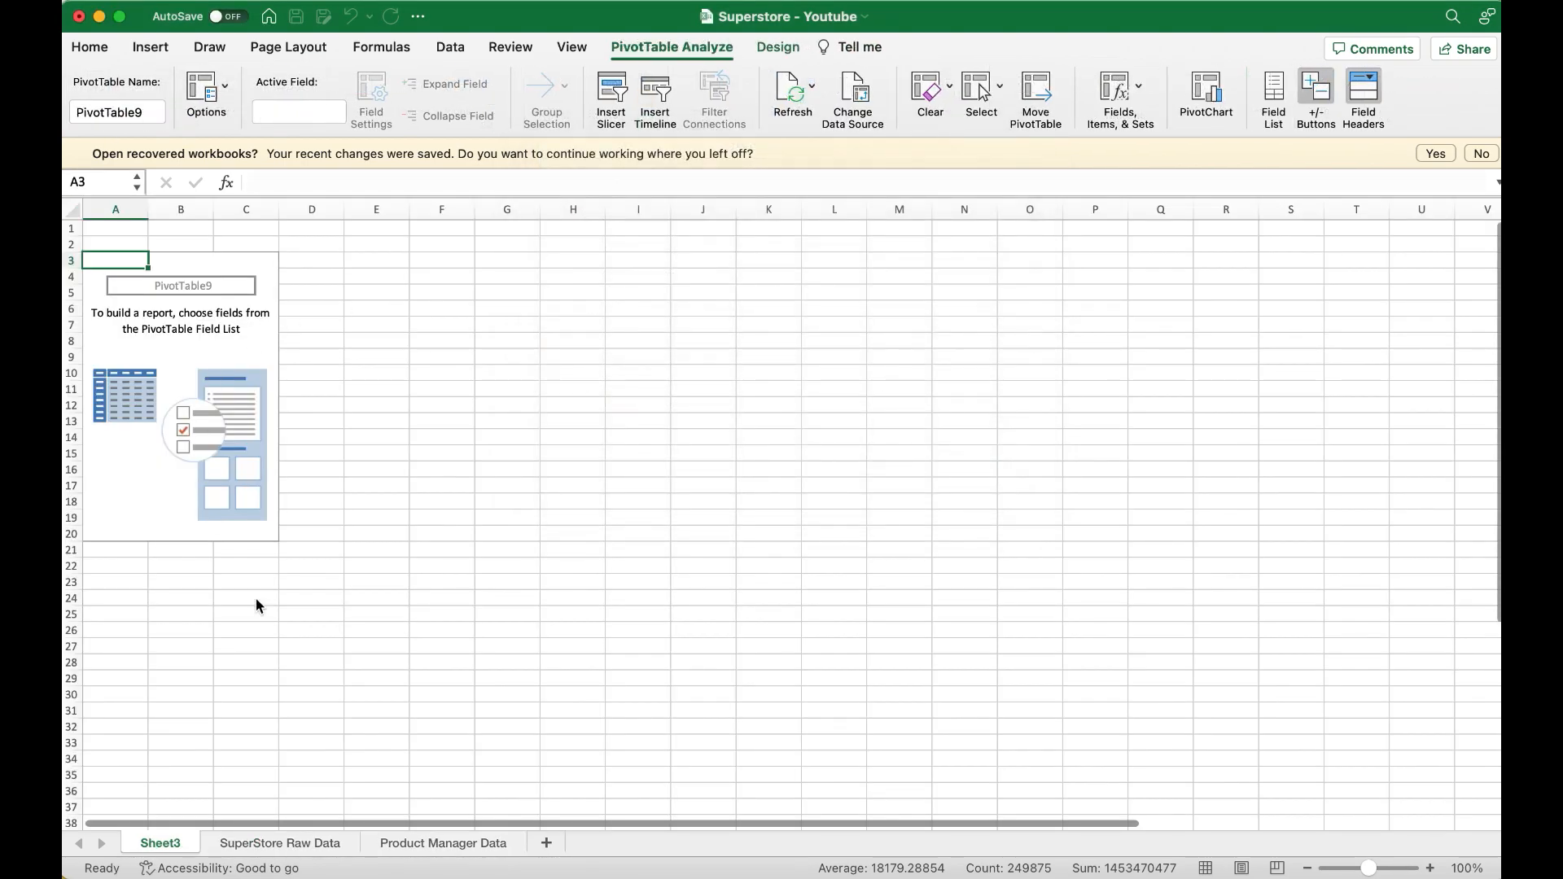
# Rename the new Sheet3 as Pivot Table
pyautogui.doubleClick(155, 842)
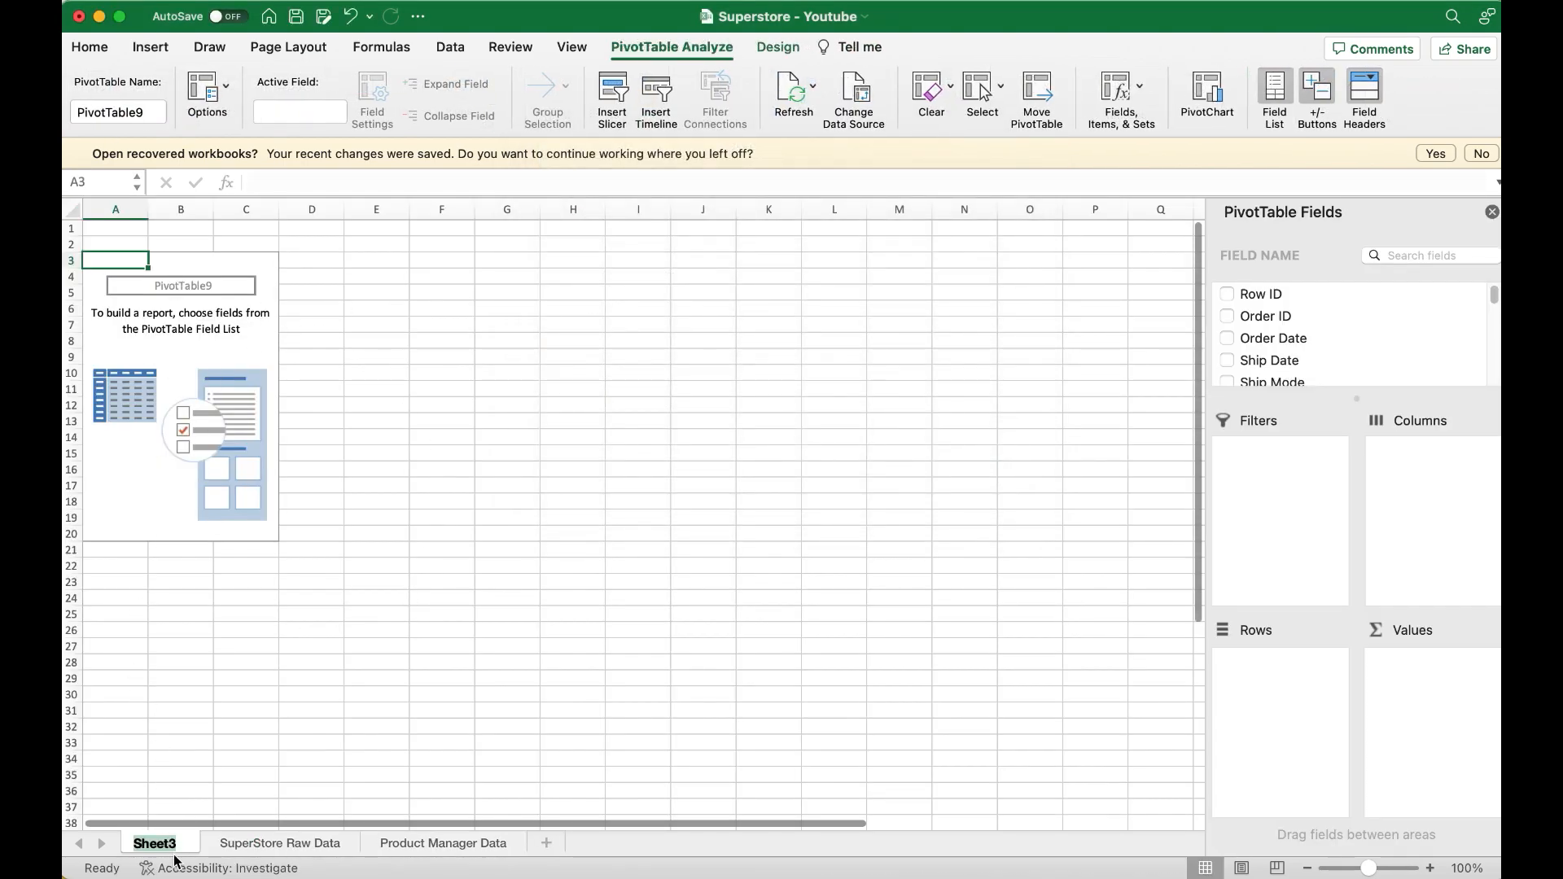
pyautogui.write('Pivot Table')
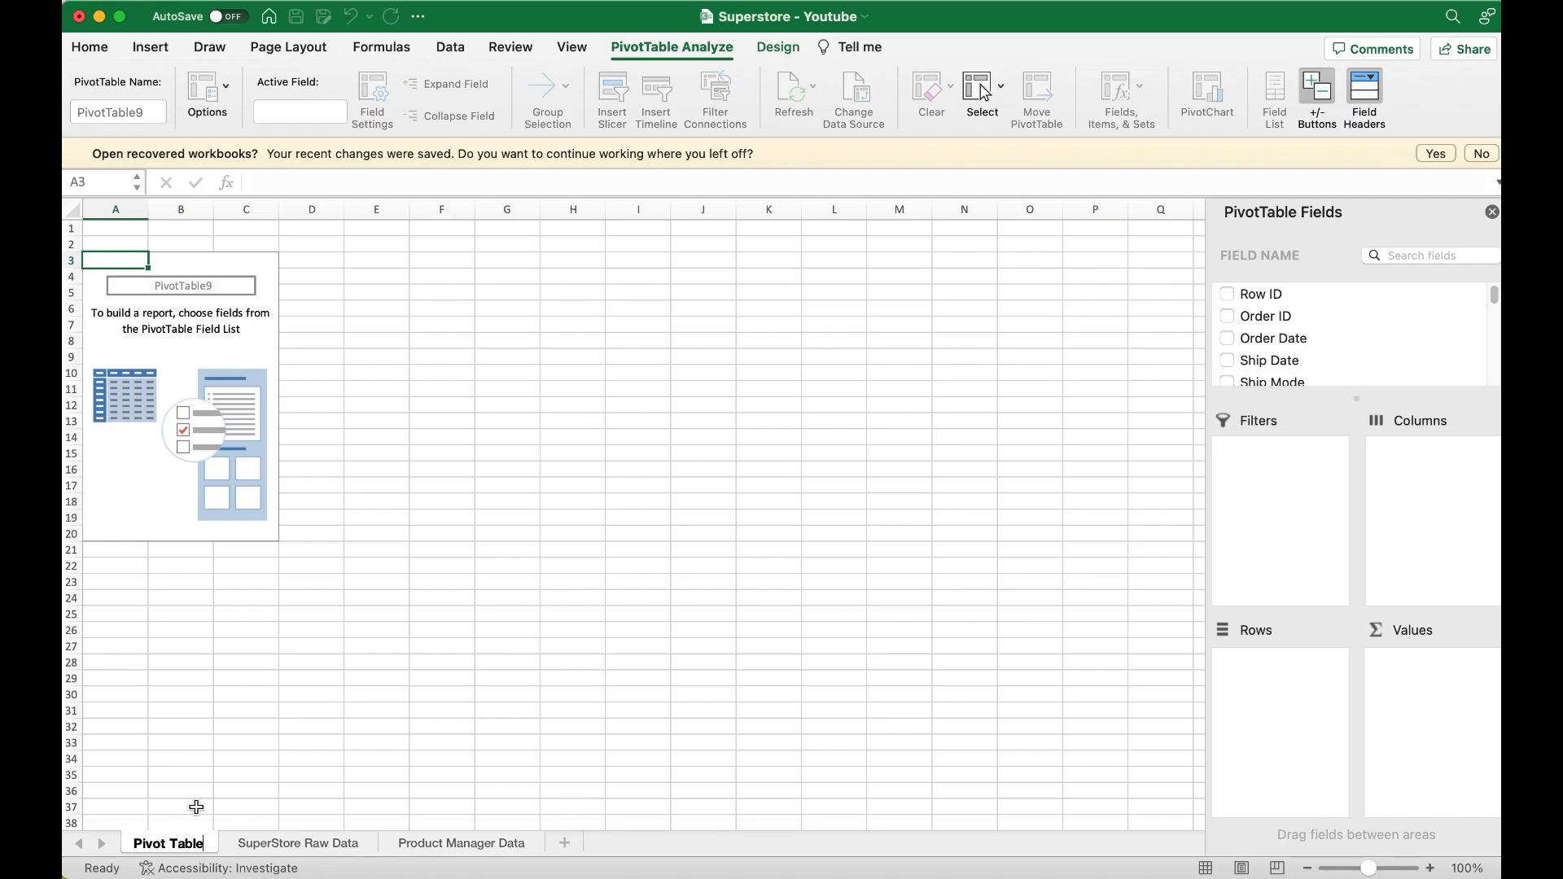
pyautogui.click(651, 468)
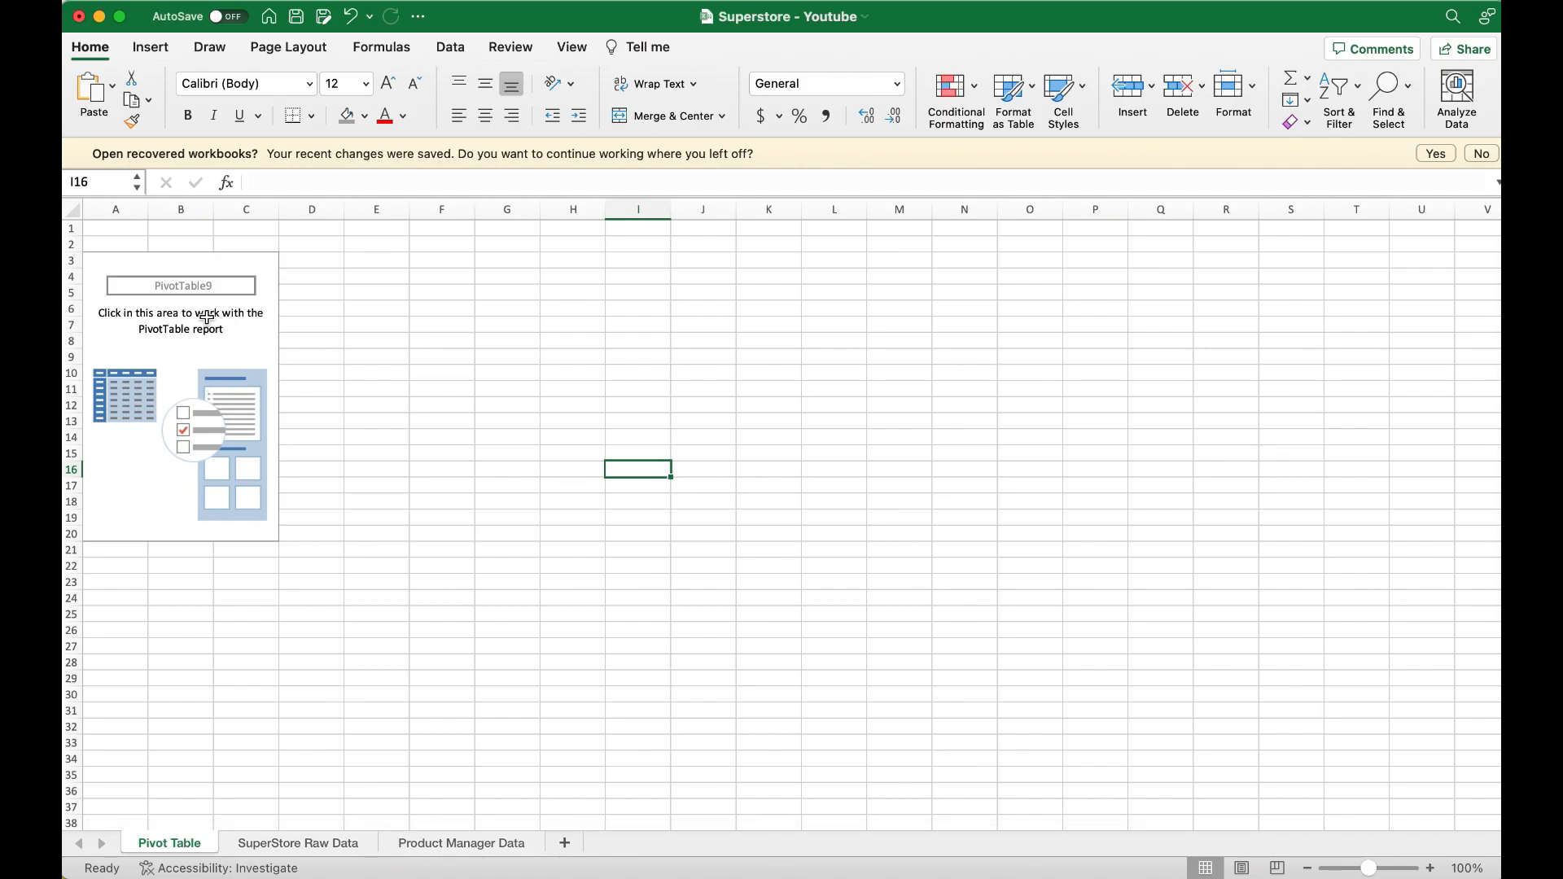
# Find the Sales field and add it to the PivotTable's values as Sum of Sales
pyautogui.click(213, 315)
pyautogui.click(175, 260)
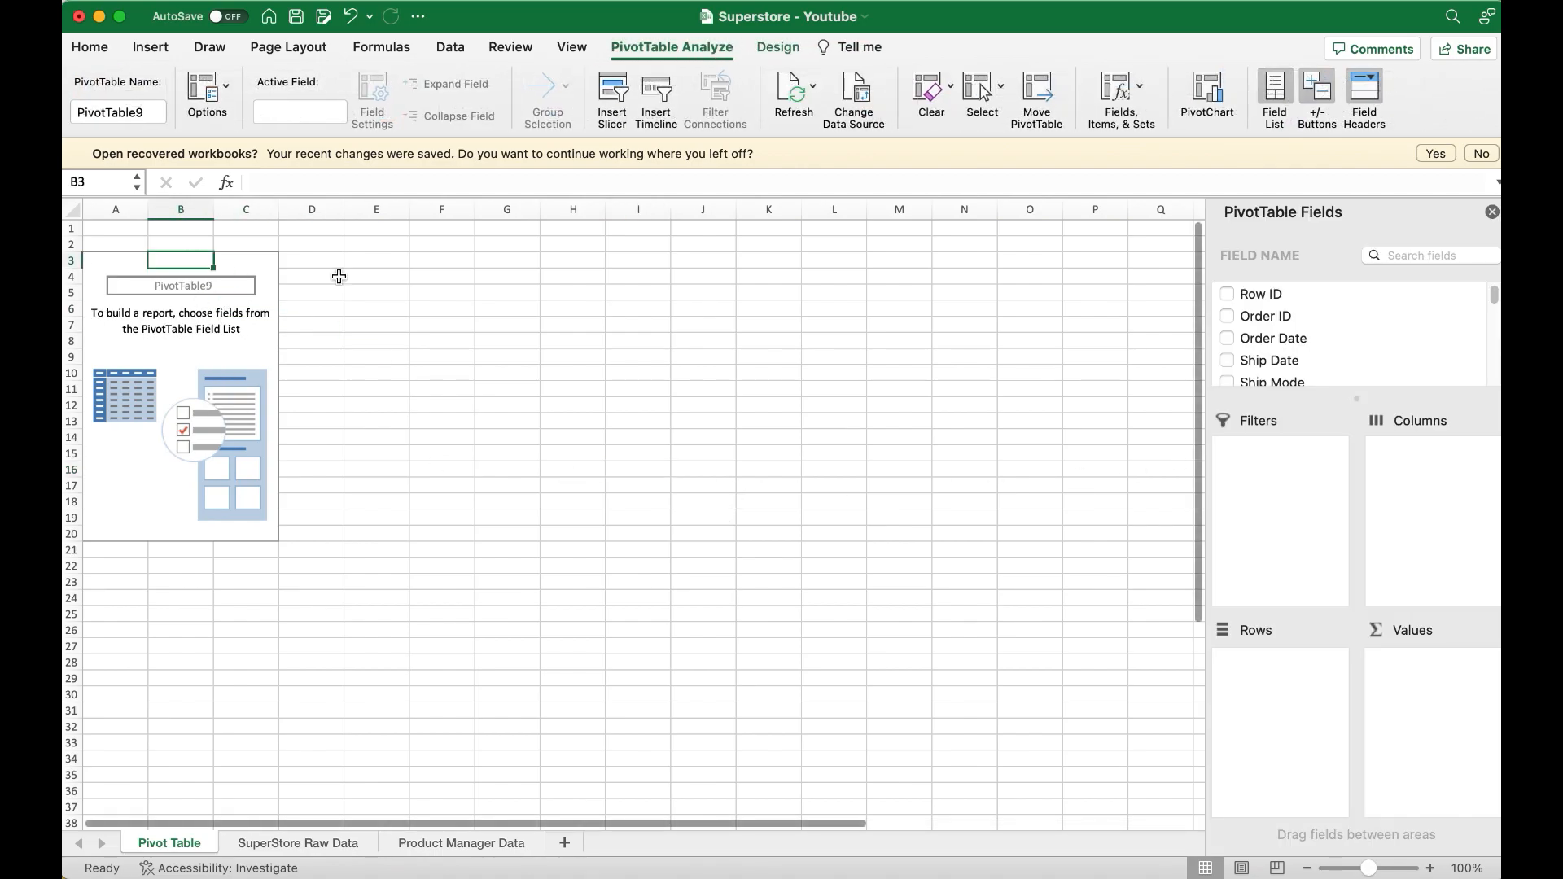
pyautogui.scroll(-2, 1462, 355)
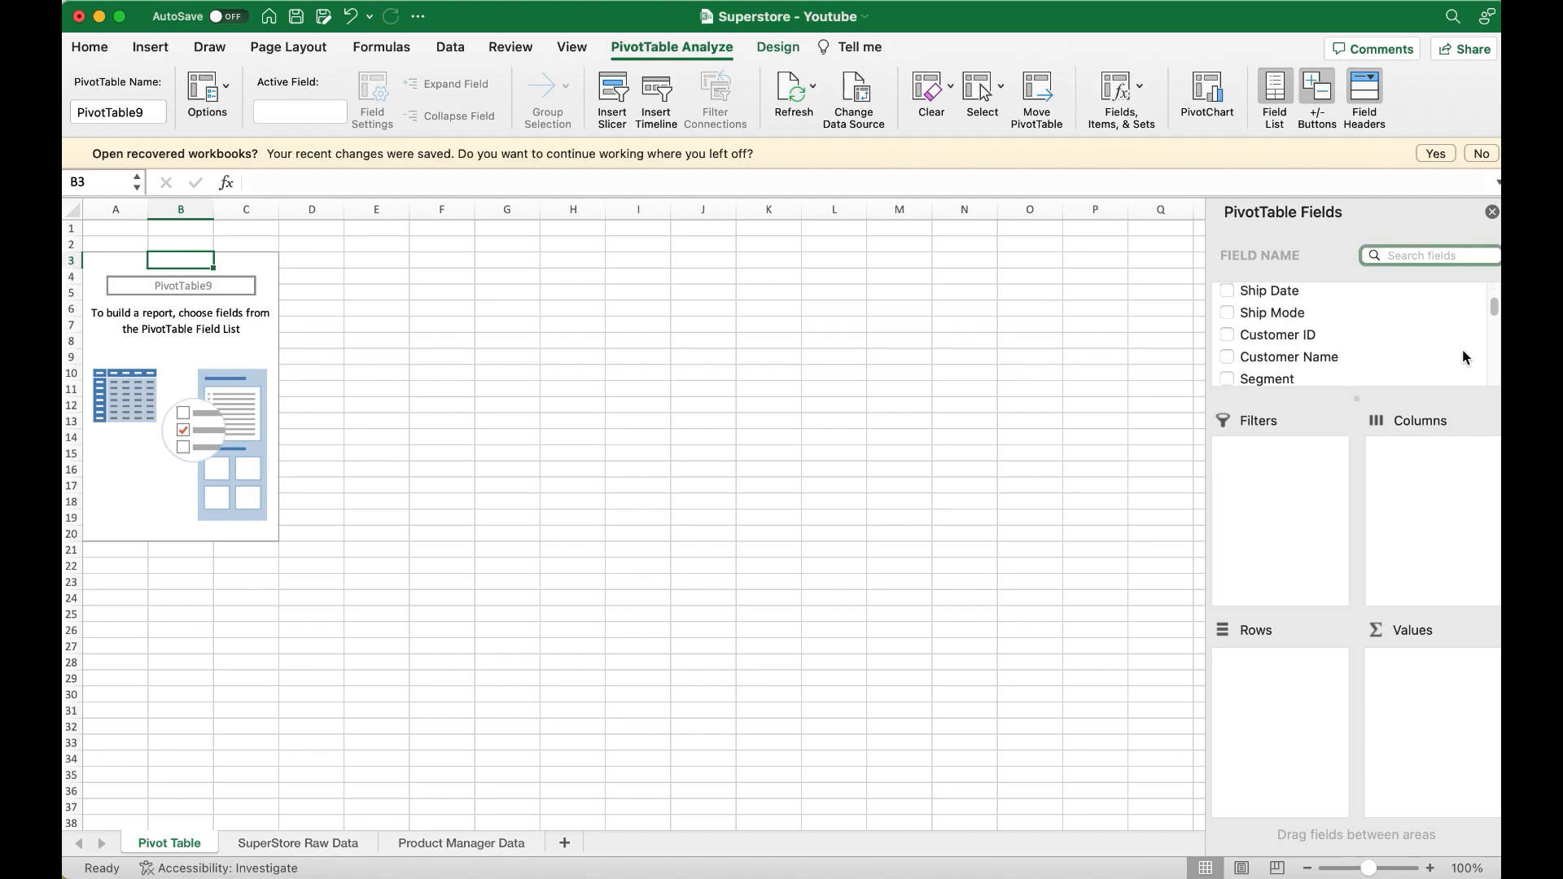
pyautogui.write('Sa')
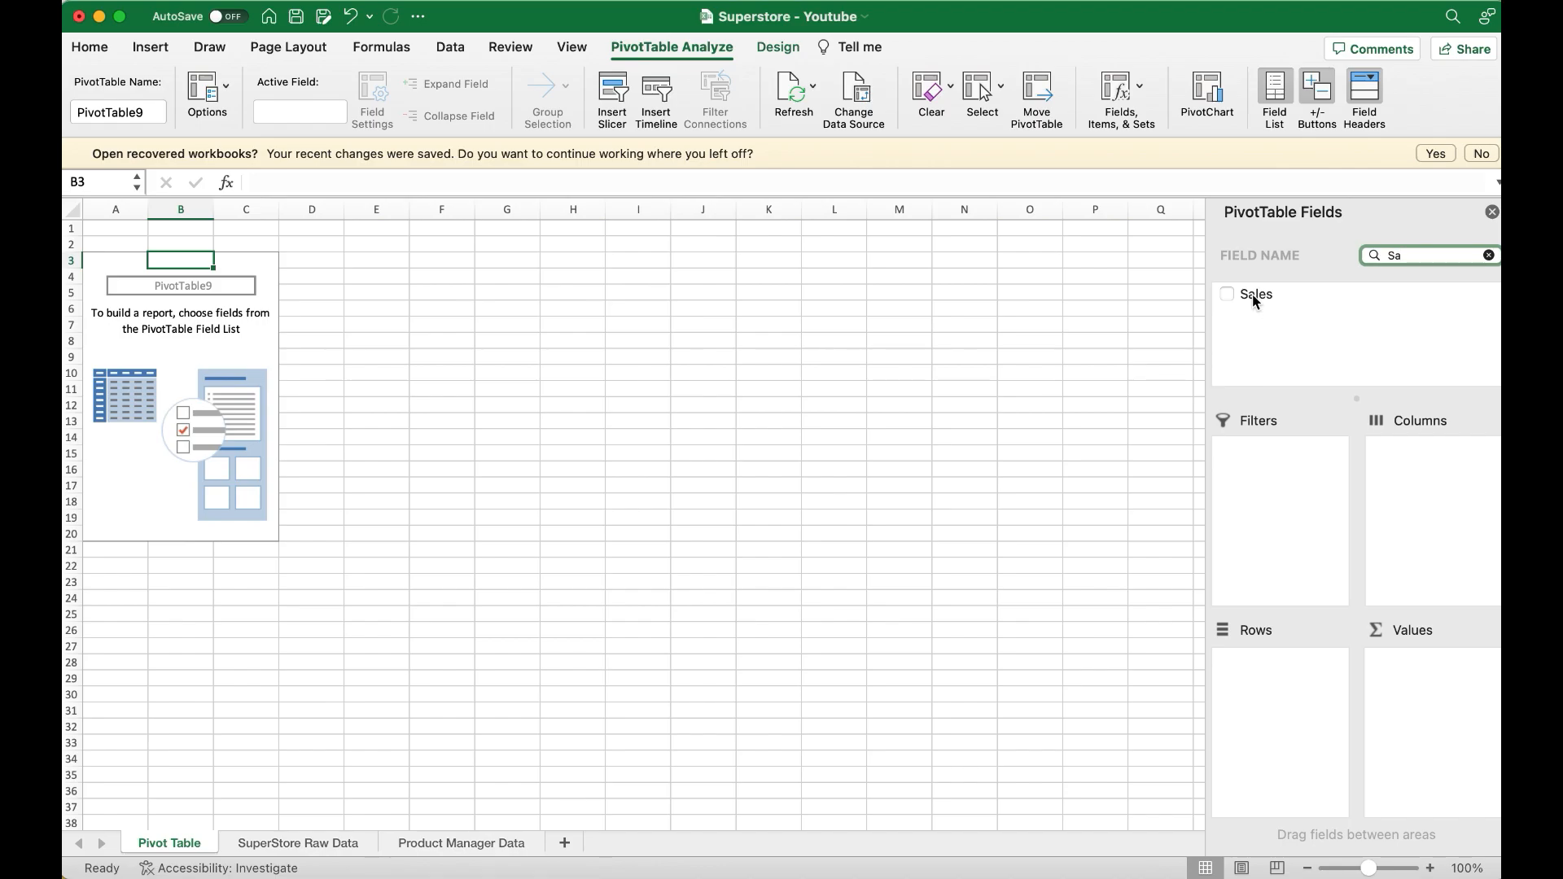
pyautogui.moveTo(1252, 294); pyautogui.dragTo(1421, 682)
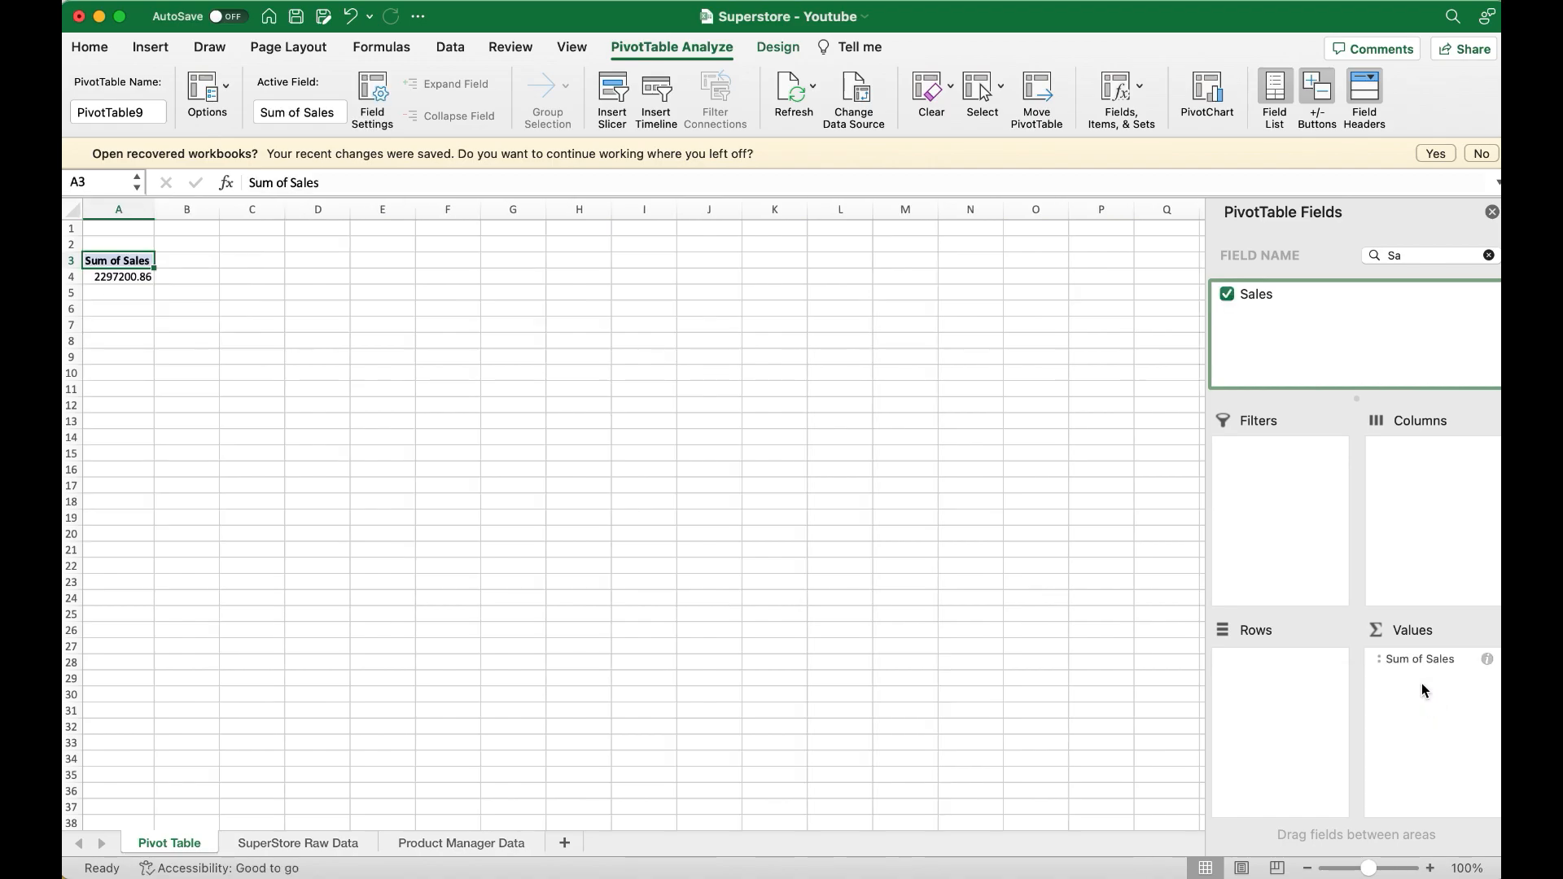
# Find the Sub-Category field and add it to the PivotTable's rows
pyautogui.click(1489, 255)
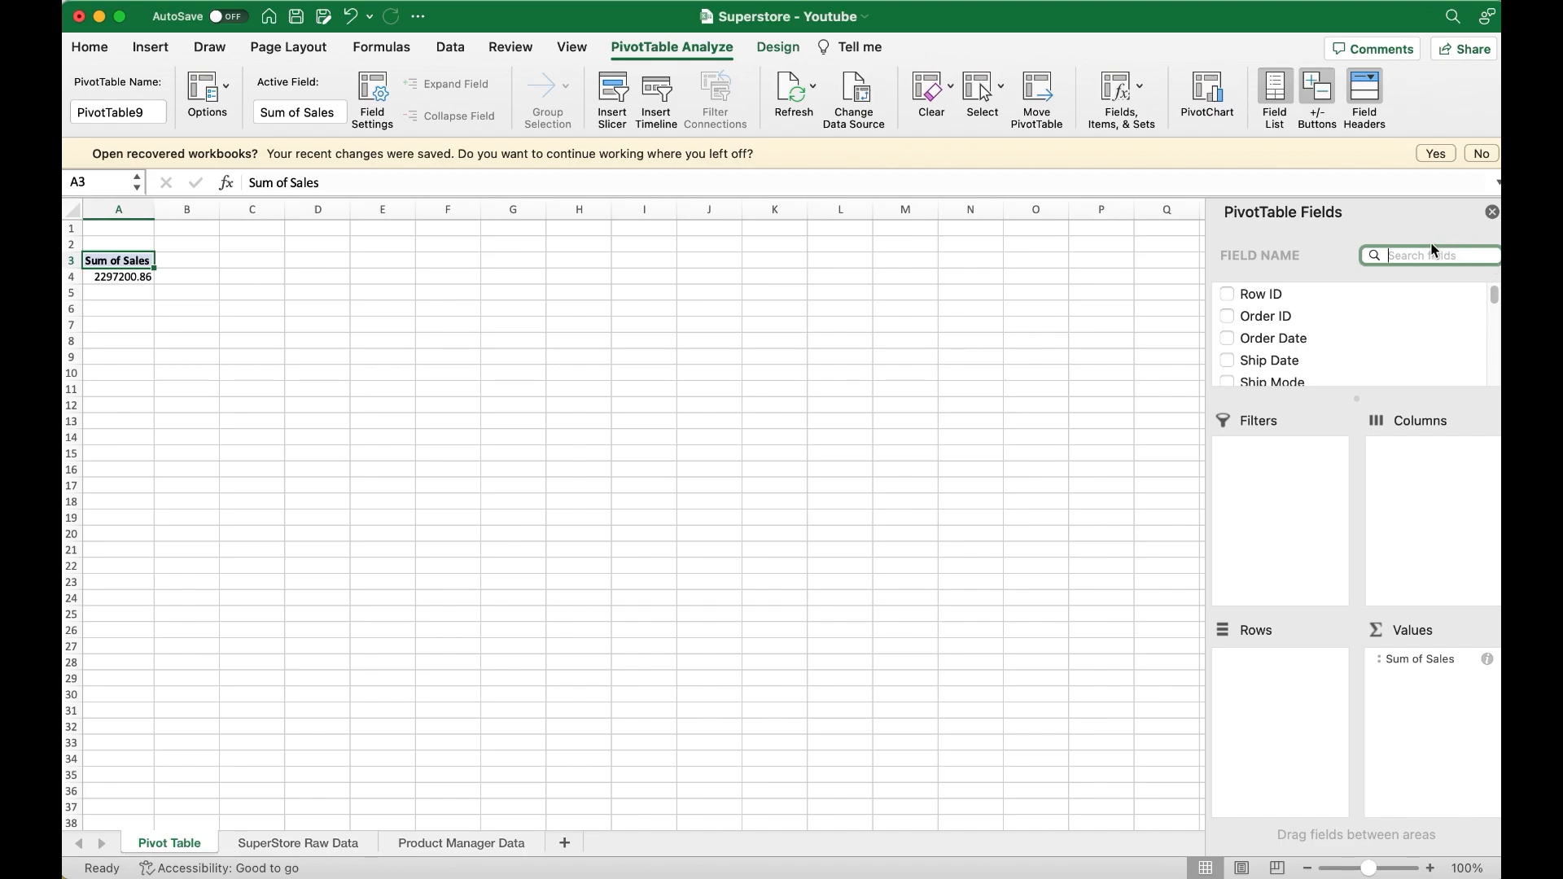
pyautogui.write('Sub')
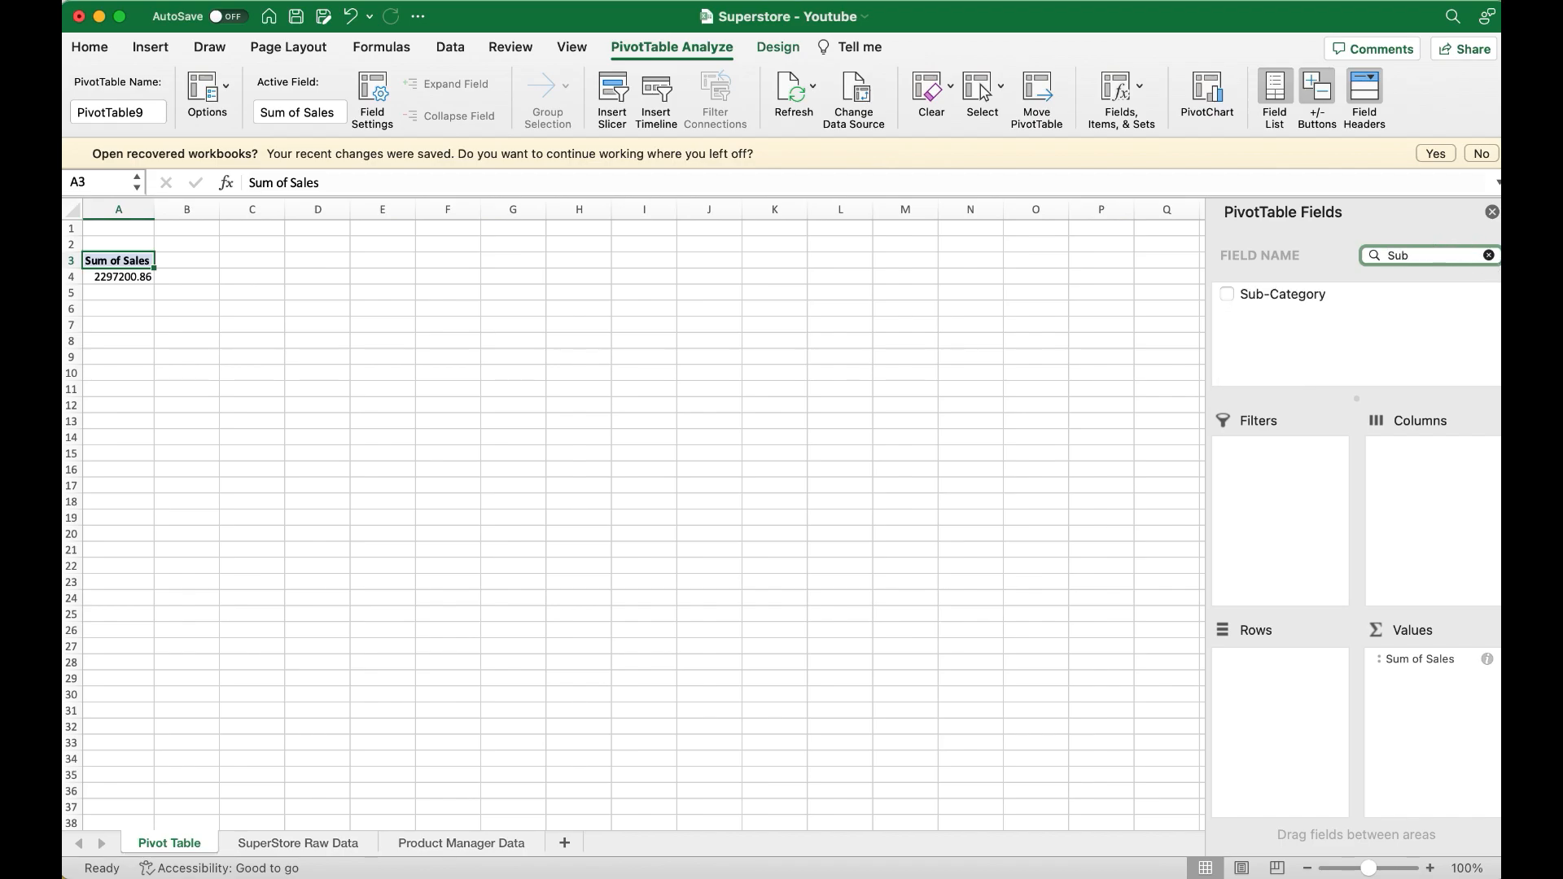
pyautogui.moveTo(1253, 299); pyautogui.dragTo(1273, 680)
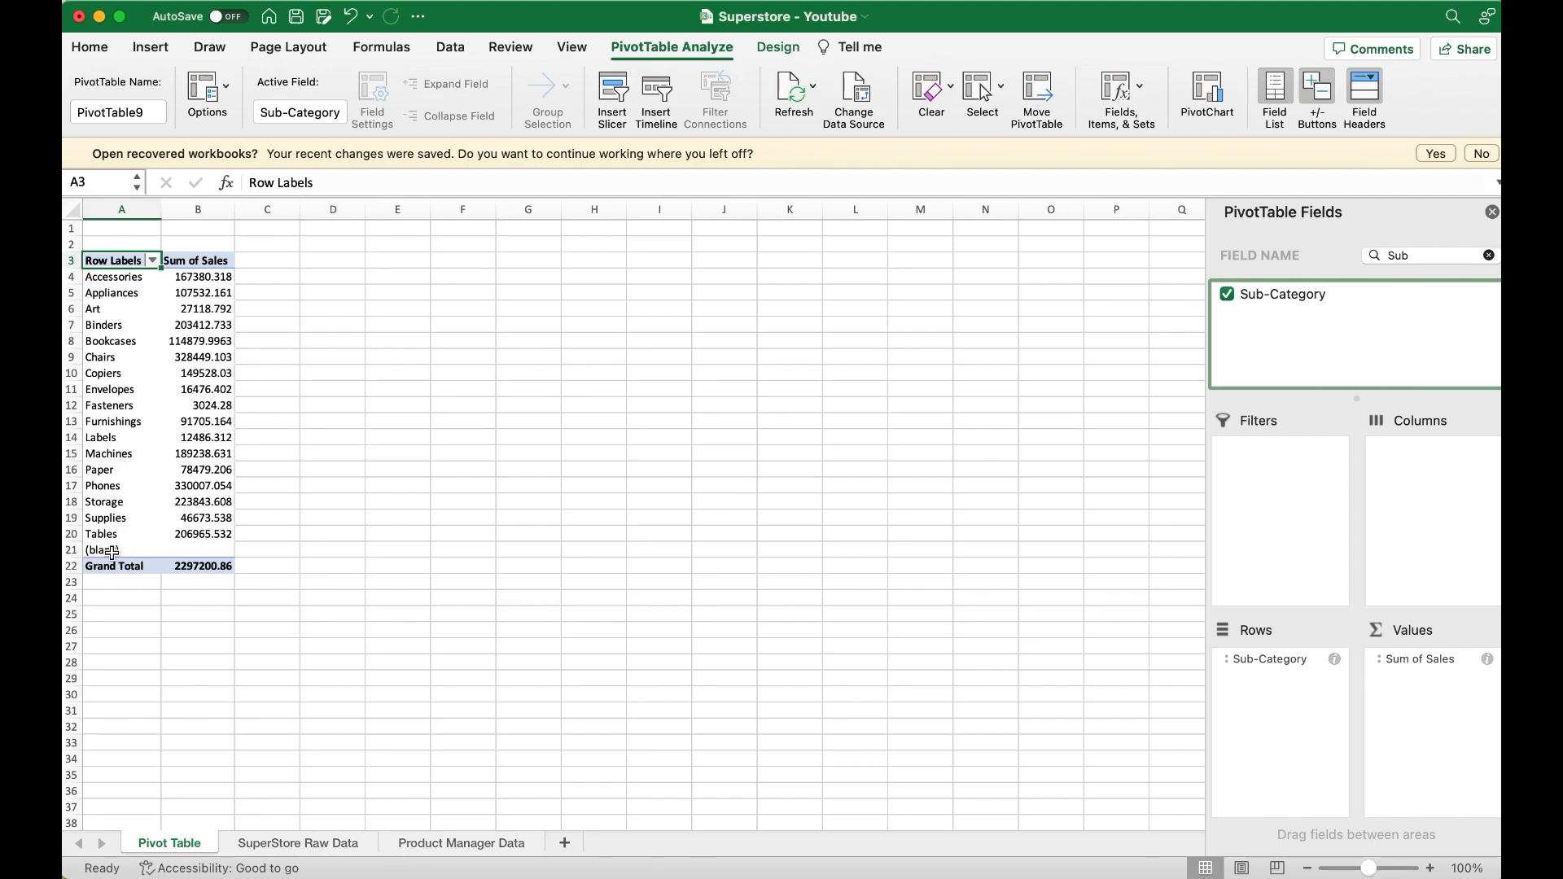
# Filter the (blank) item out of the Sub-Category row labels
pyautogui.click(152, 261)
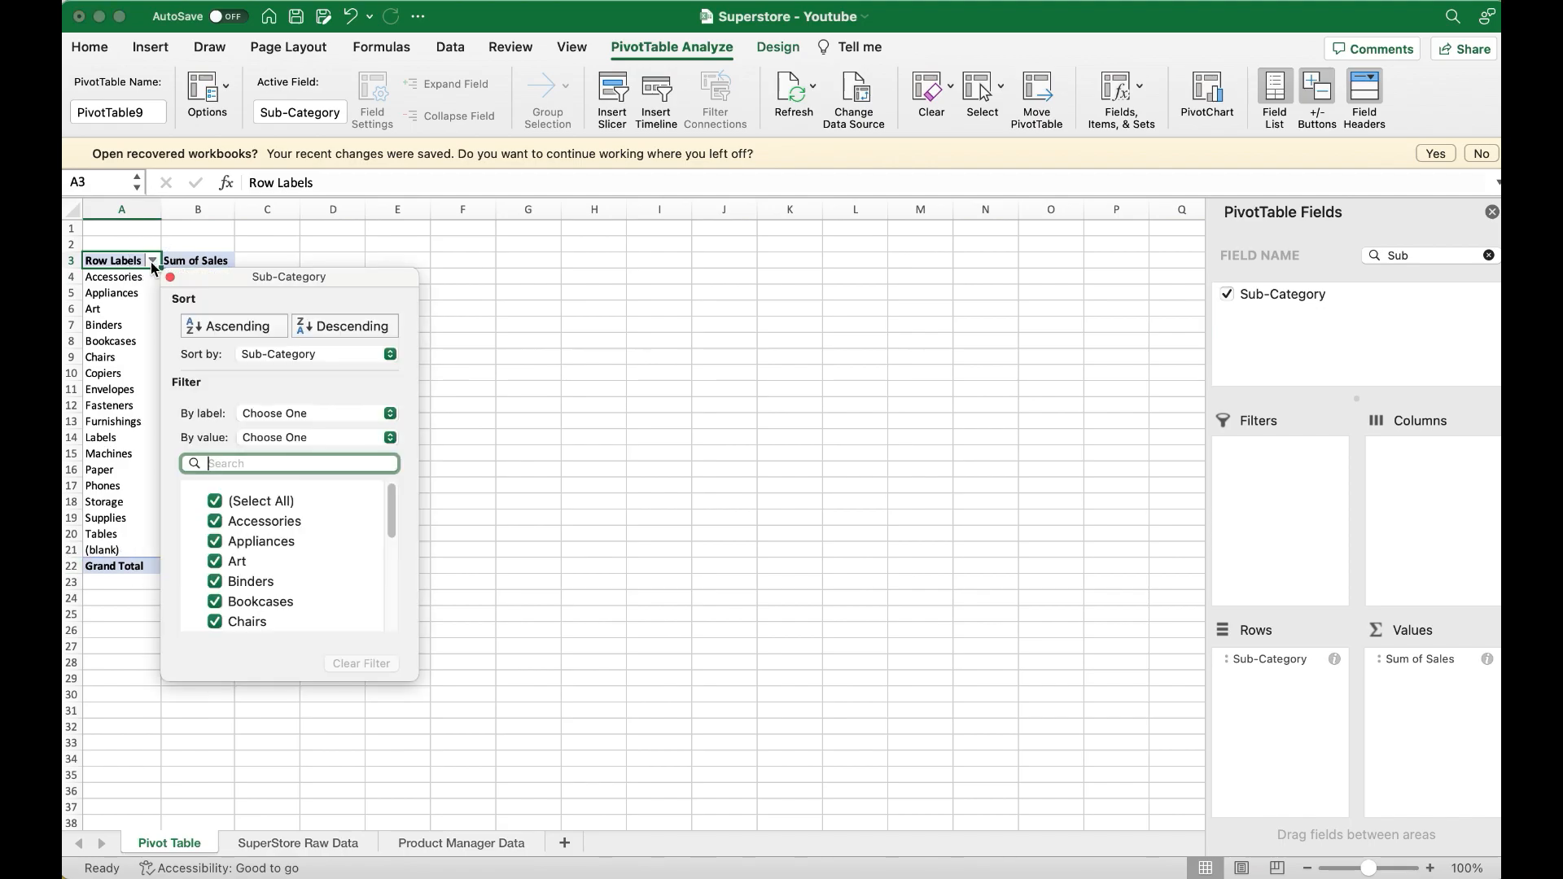
pyautogui.scroll(-5, 361, 510)
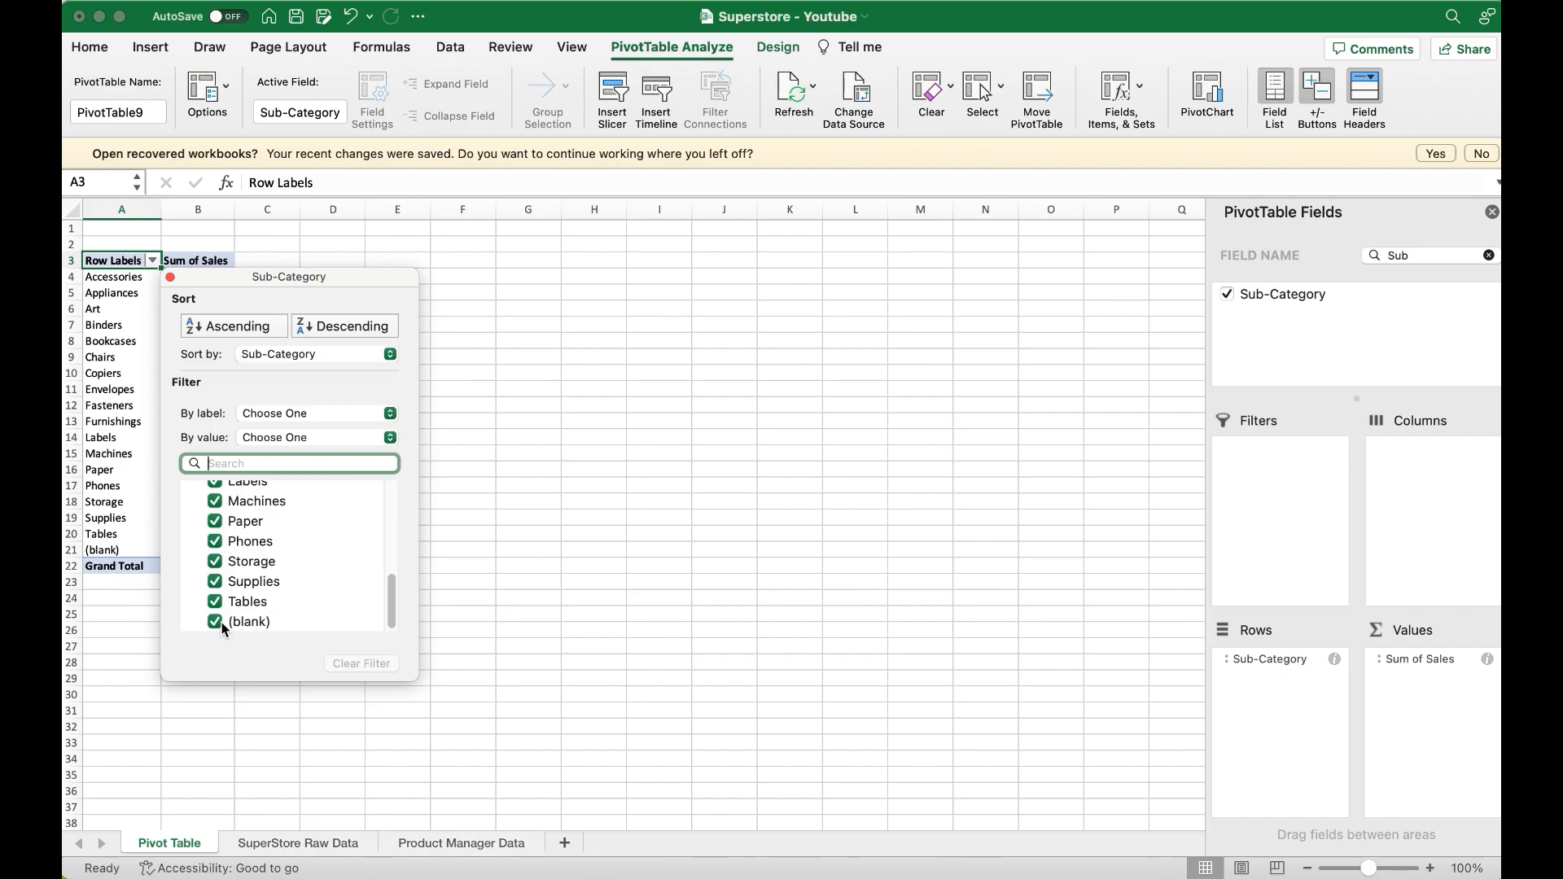
pyautogui.click(219, 622)
pyautogui.click(580, 547)
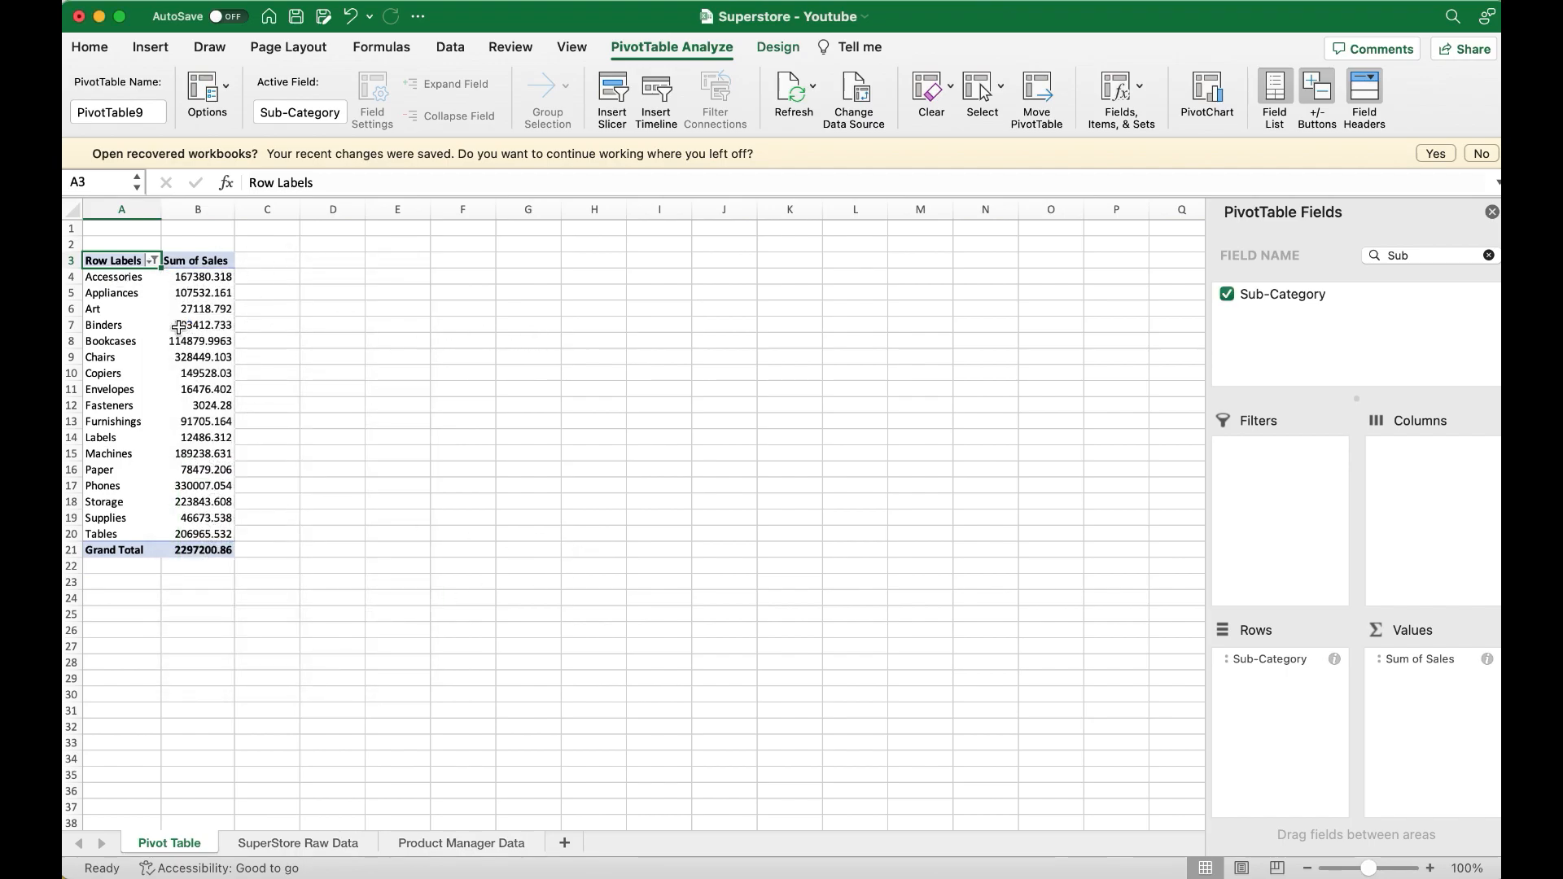
pyautogui.moveTo(126, 277); pyautogui.dragTo(123, 528)
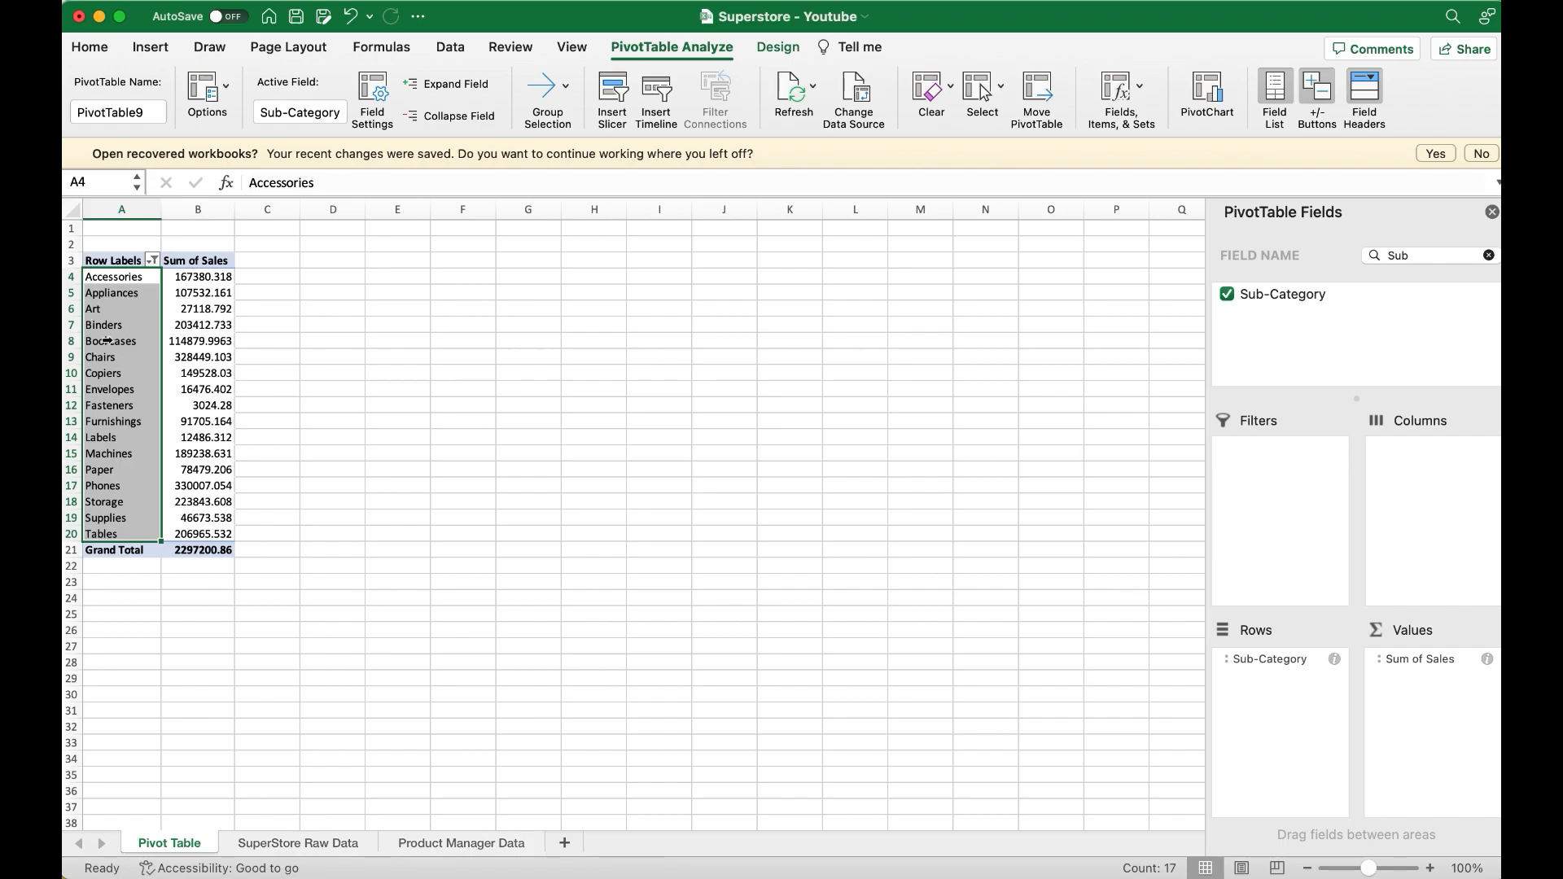
pyautogui.click(471, 402)
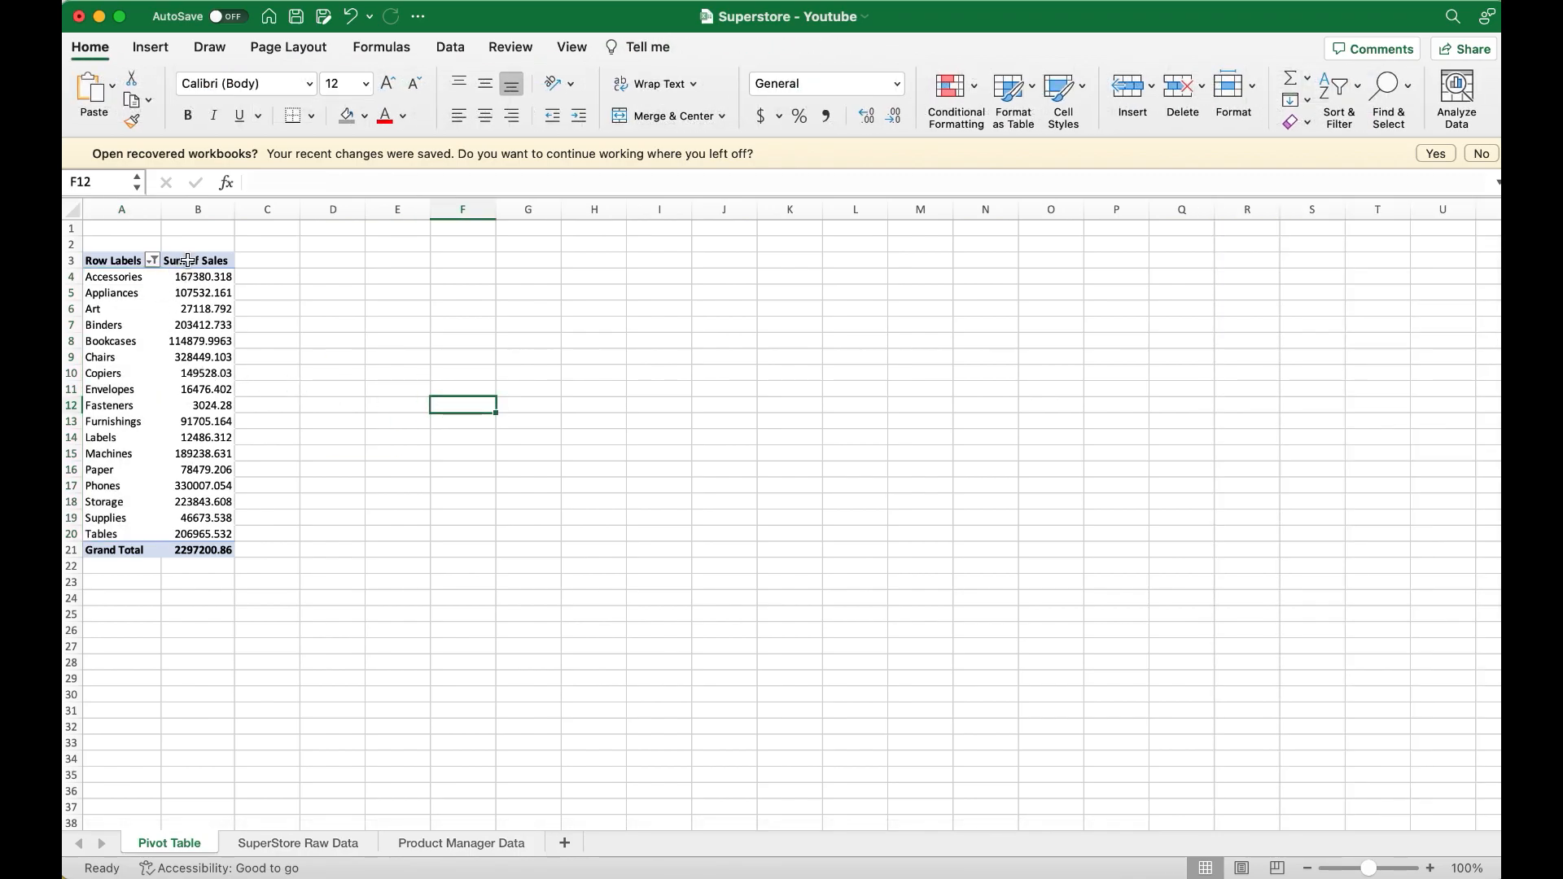
# Sort the Sub-Category rows in descending order by Sum of Sales
pyautogui.click(194, 271)
pyautogui.click(150, 268)
pyautogui.click(151, 262)
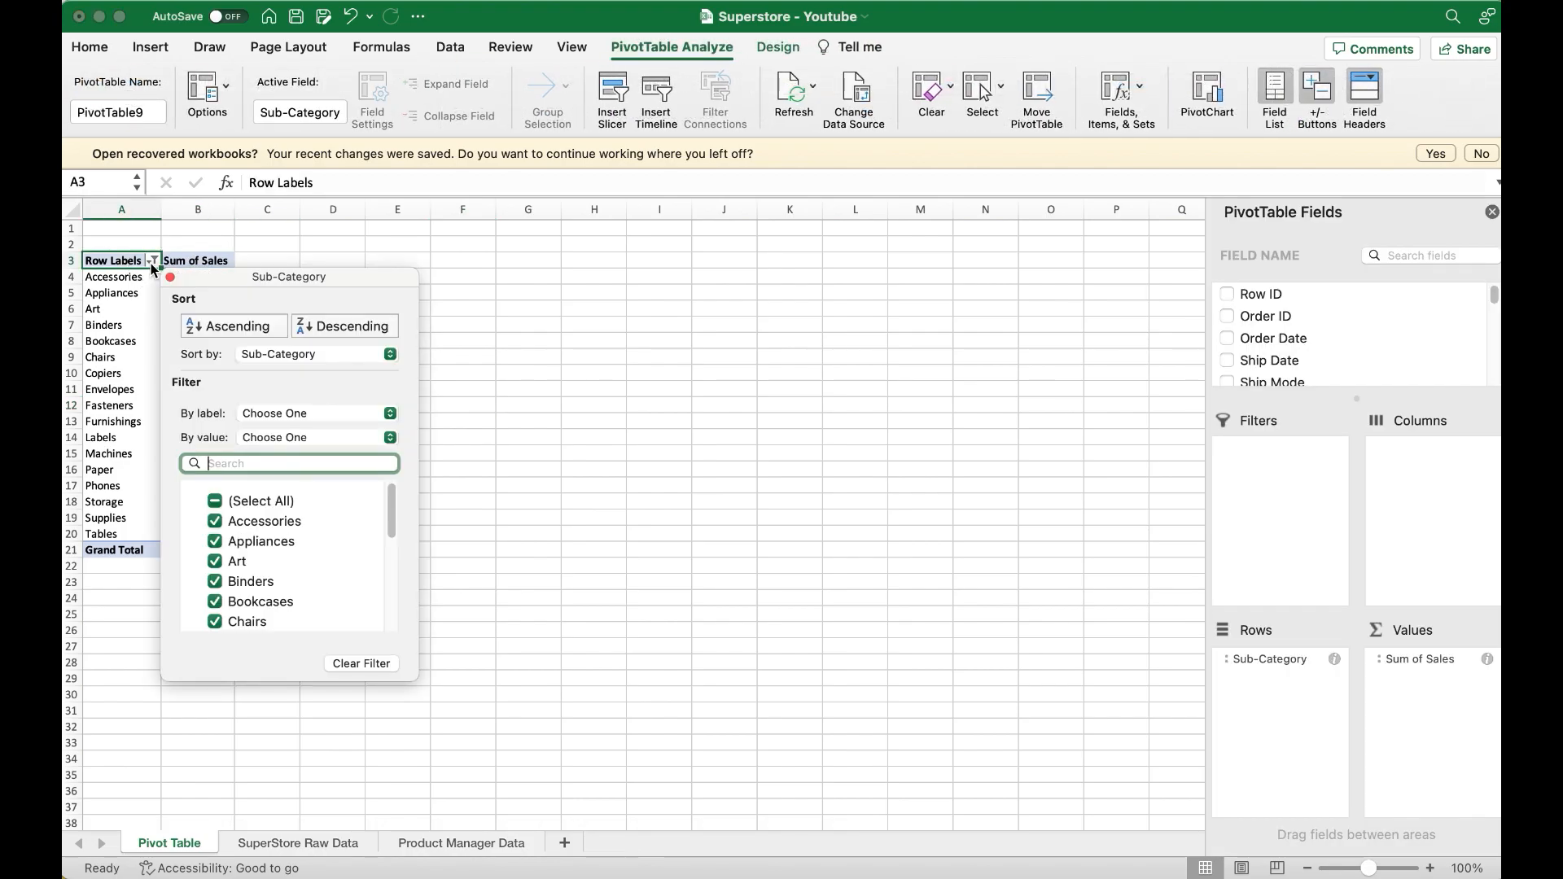
pyautogui.click(376, 355)
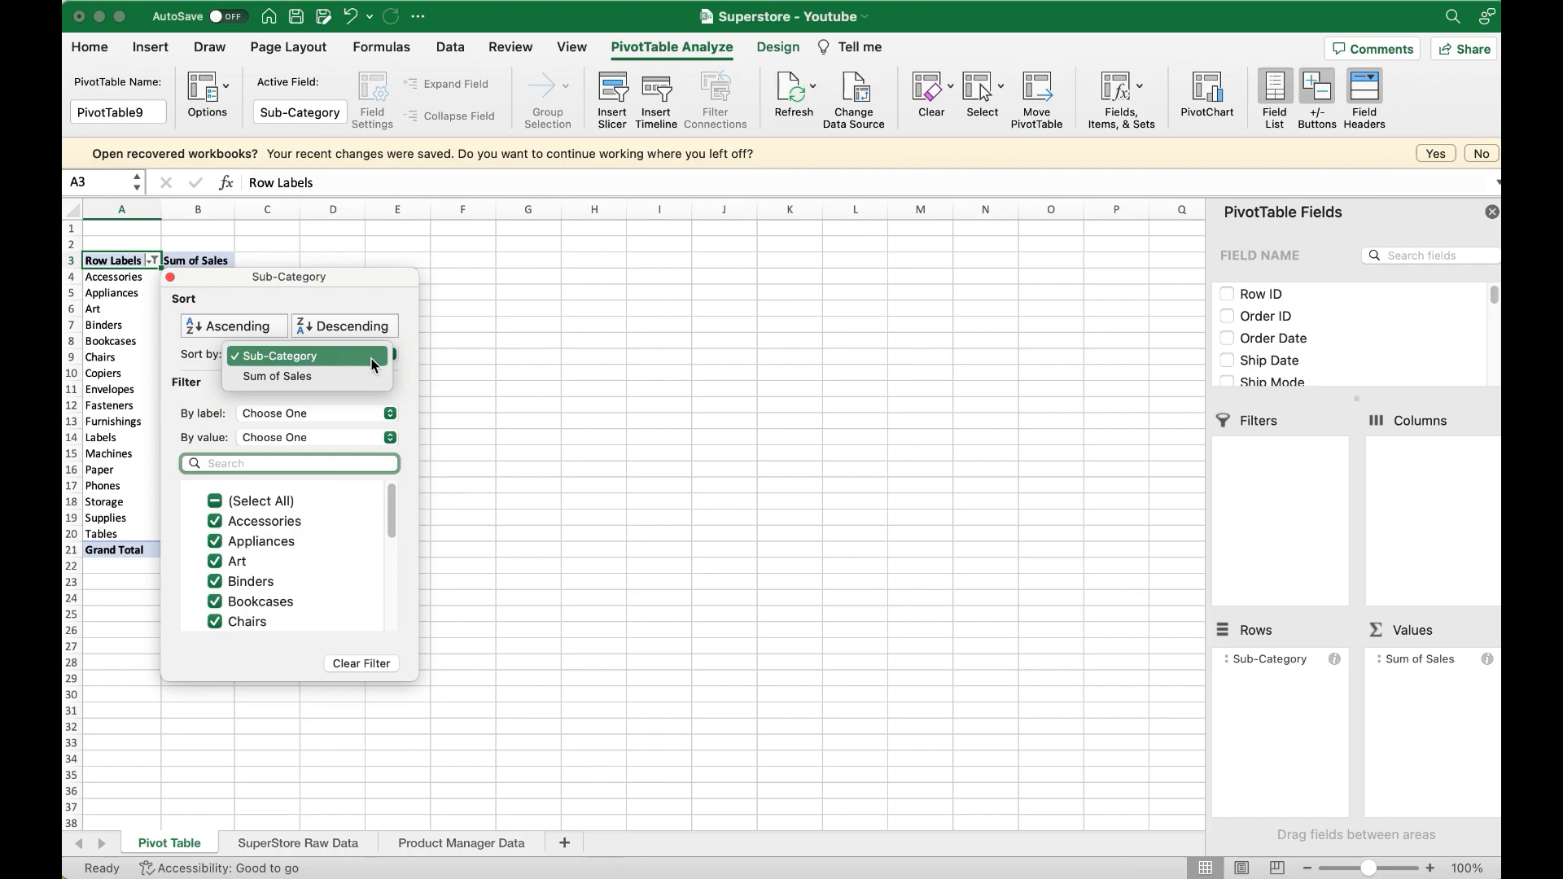
pyautogui.click(337, 379)
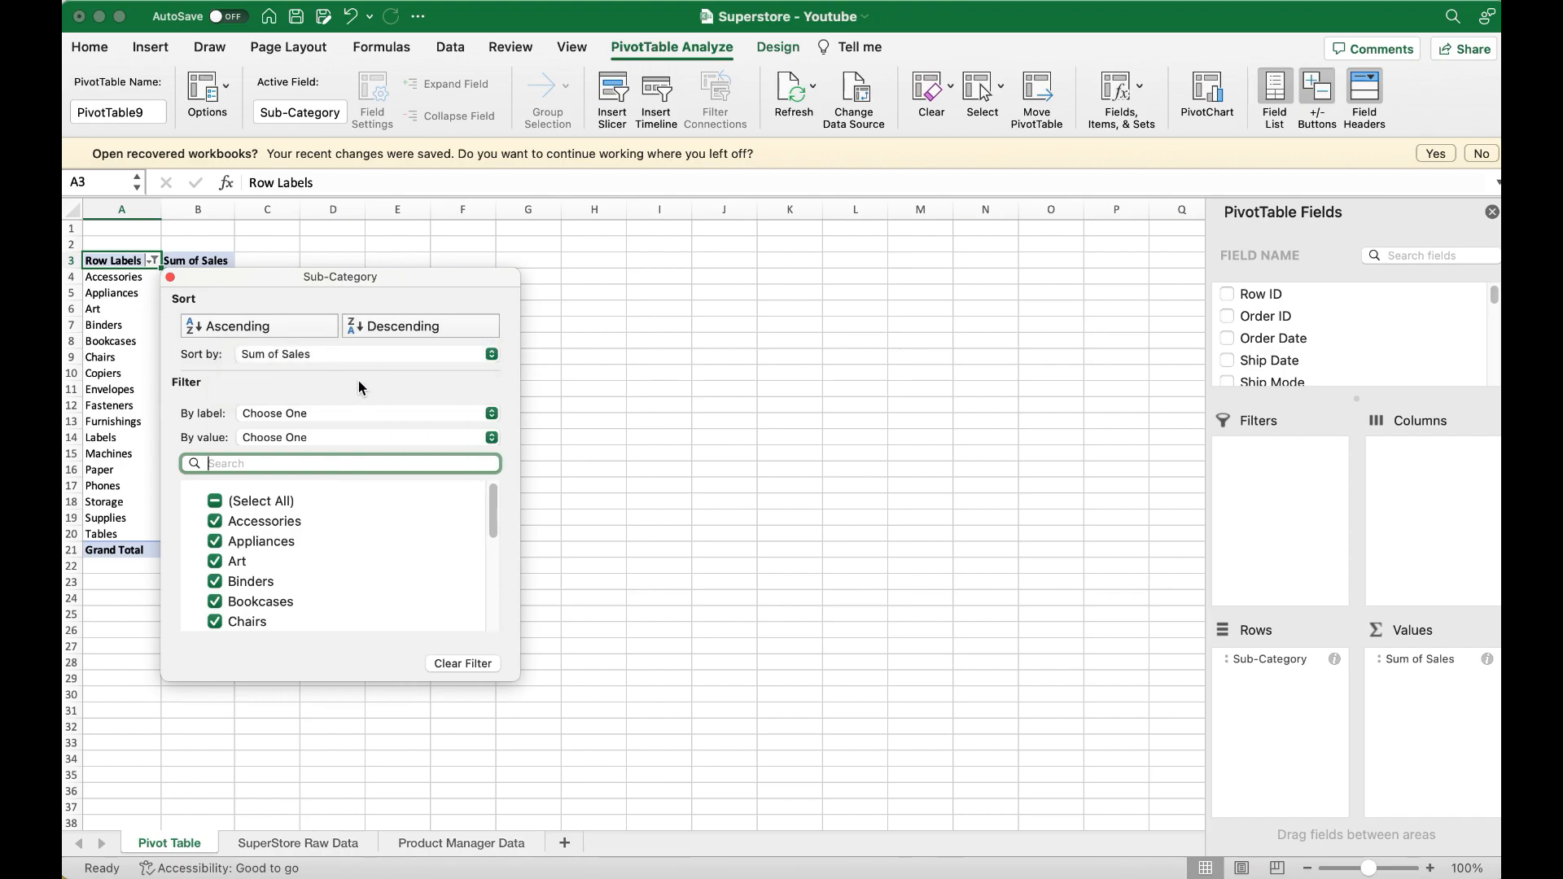
pyautogui.click(407, 330)
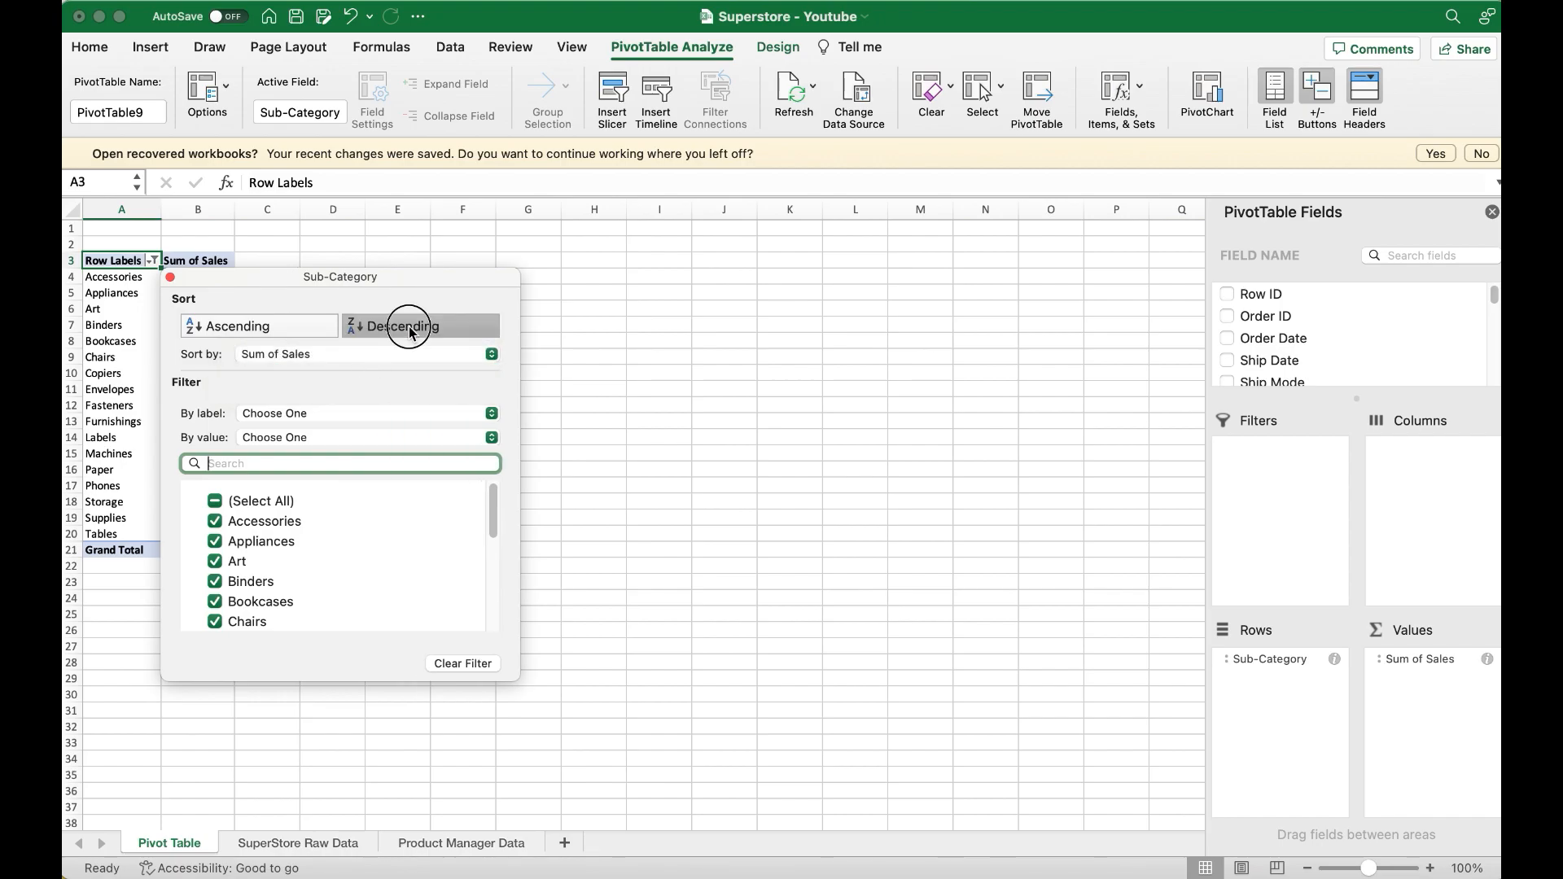
pyautogui.click(630, 540)
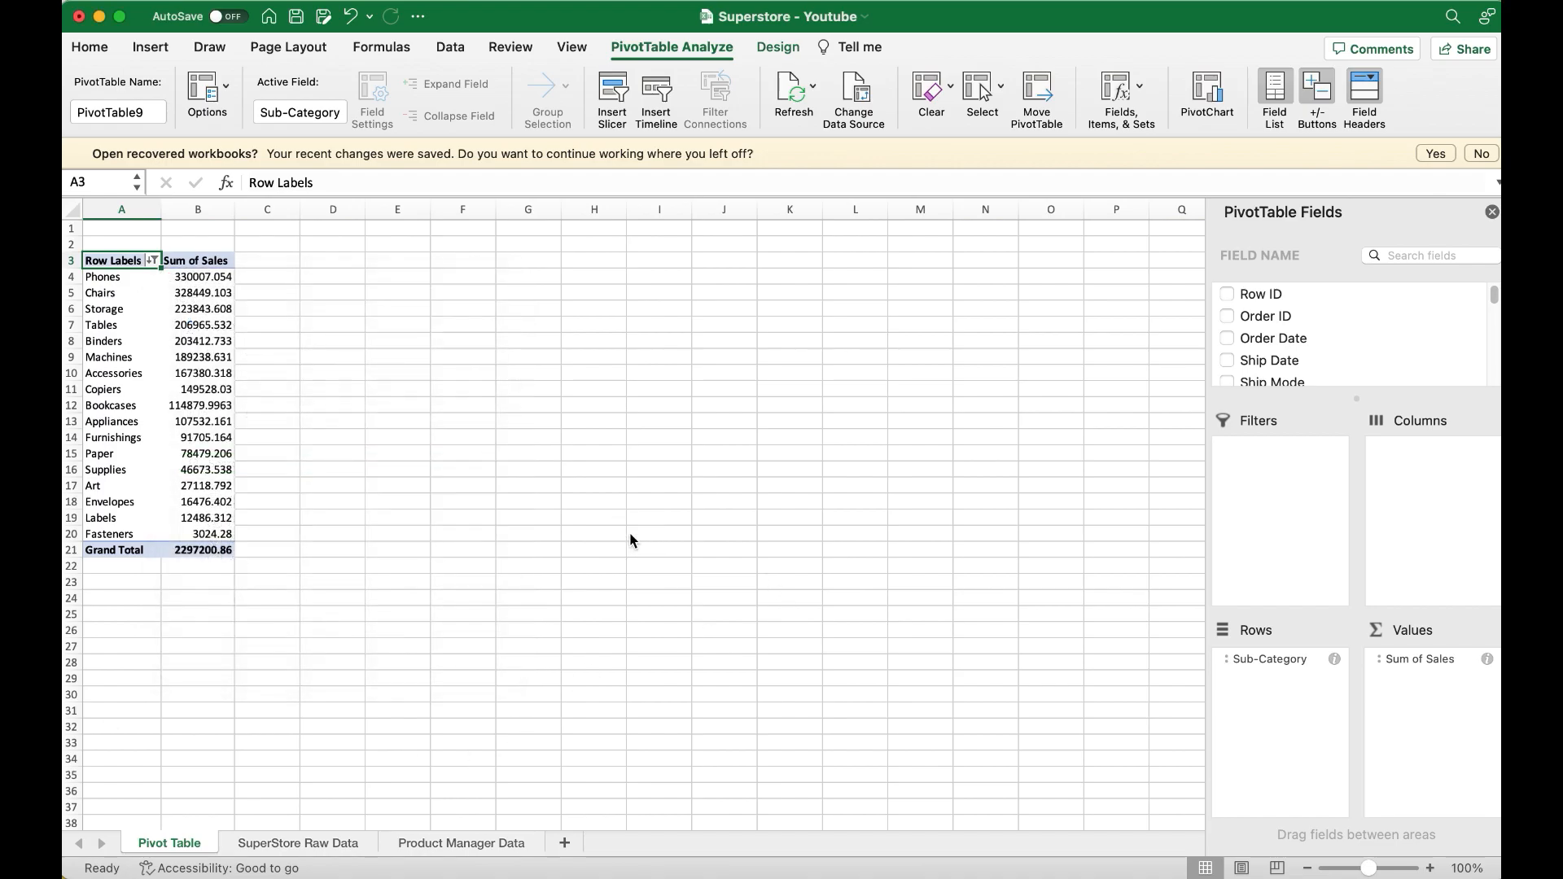
pyautogui.moveTo(196, 278); pyautogui.dragTo(203, 531)
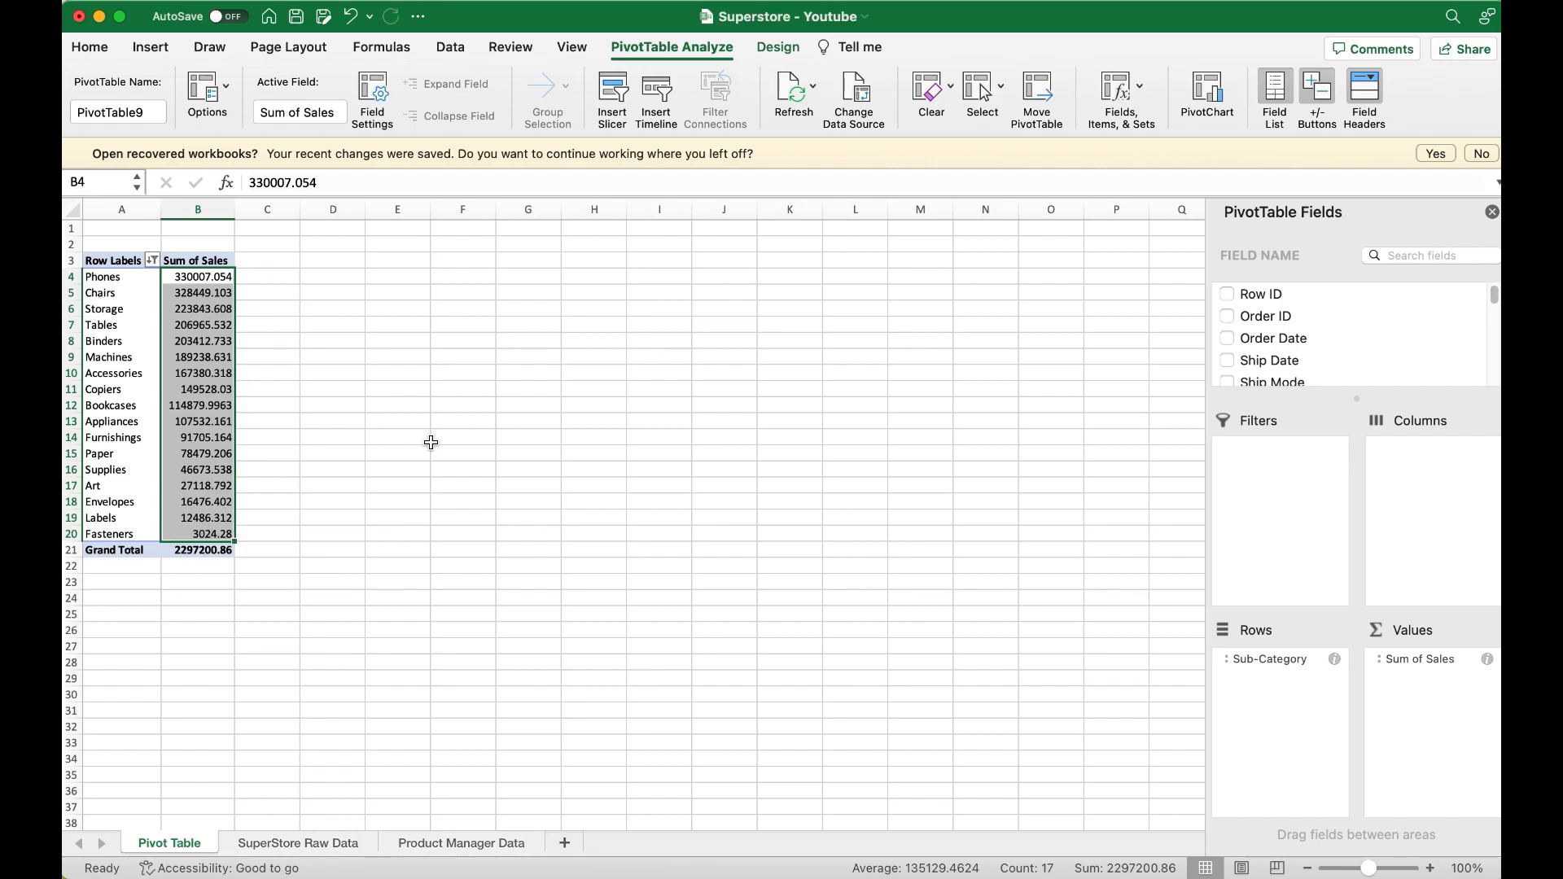
pyautogui.click(431, 442)
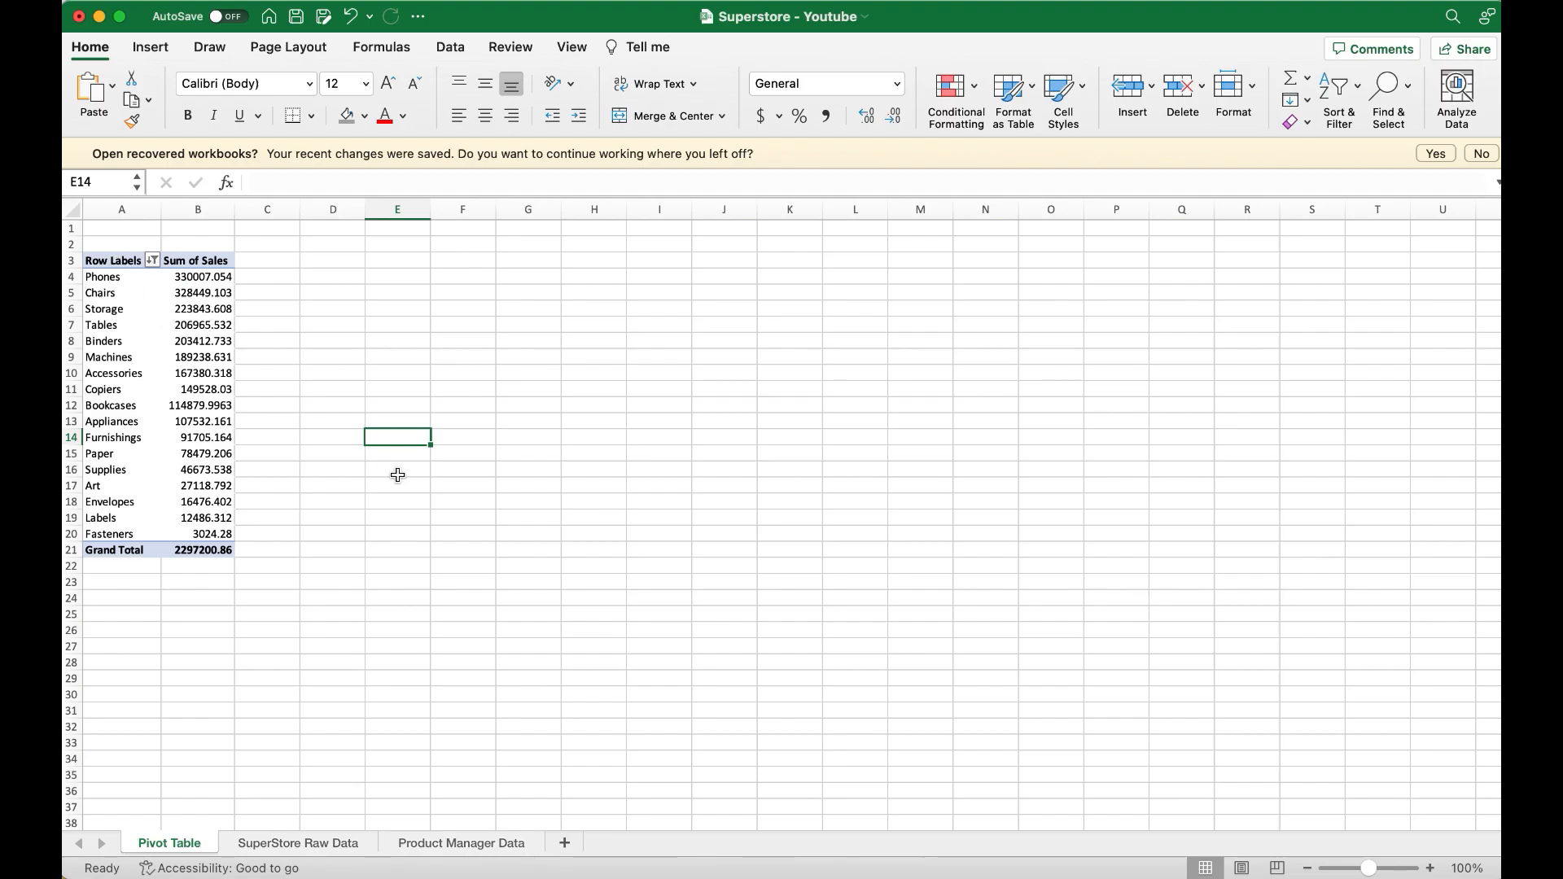
# Copy the entire sub-category PivotTable, A3:B21, and paste the duplicate at A23
pyautogui.moveTo(114, 261); pyautogui.dragTo(218, 553)
pyautogui.press('cmd+c')
pyautogui.click(123, 583)
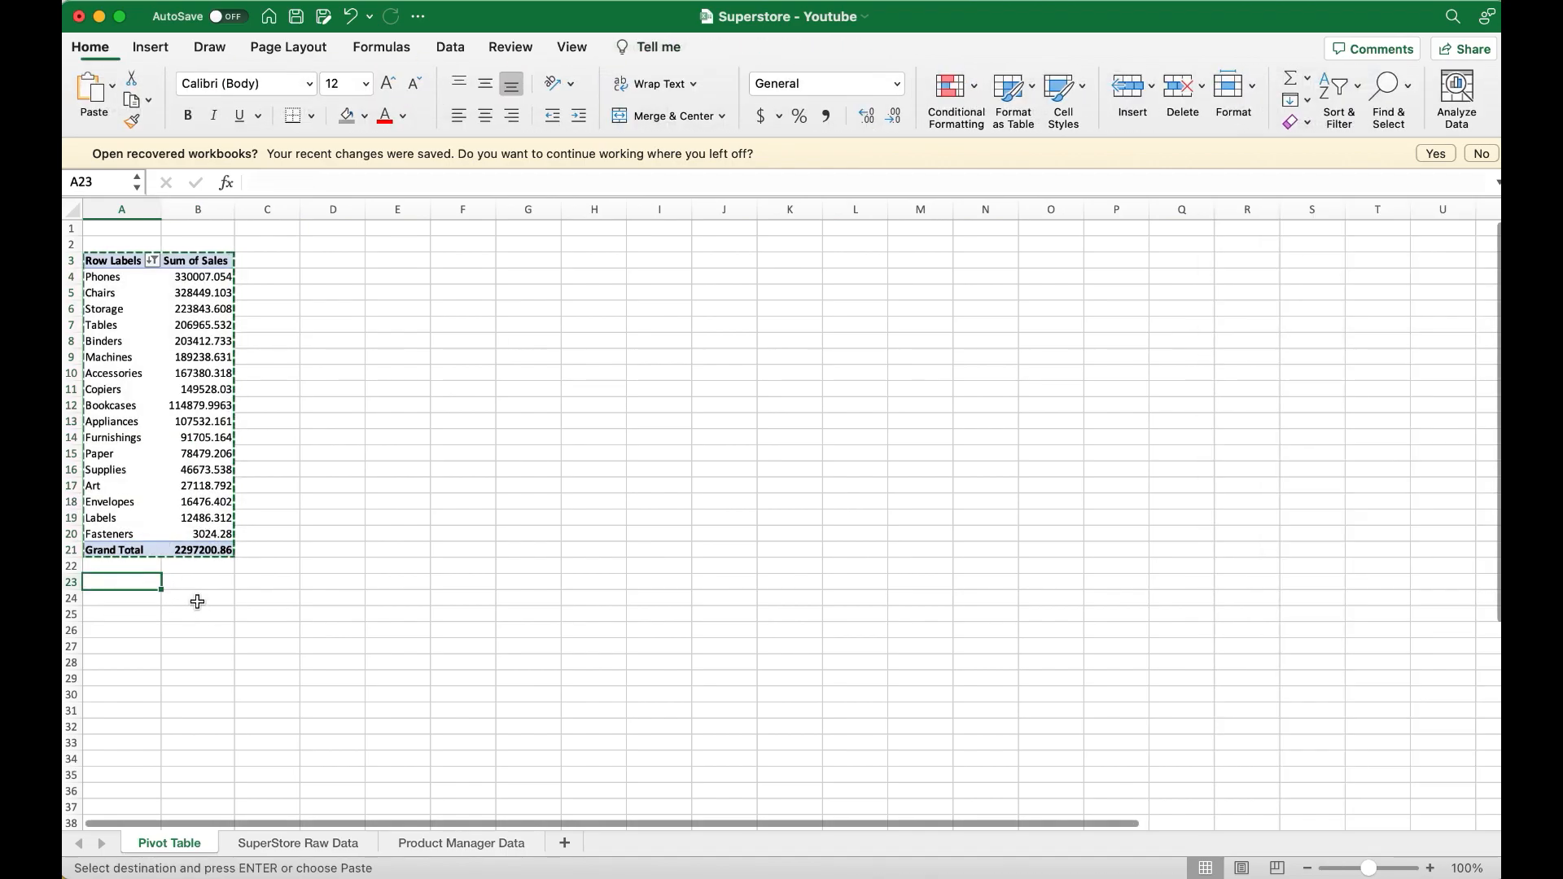
pyautogui.press('super+v')
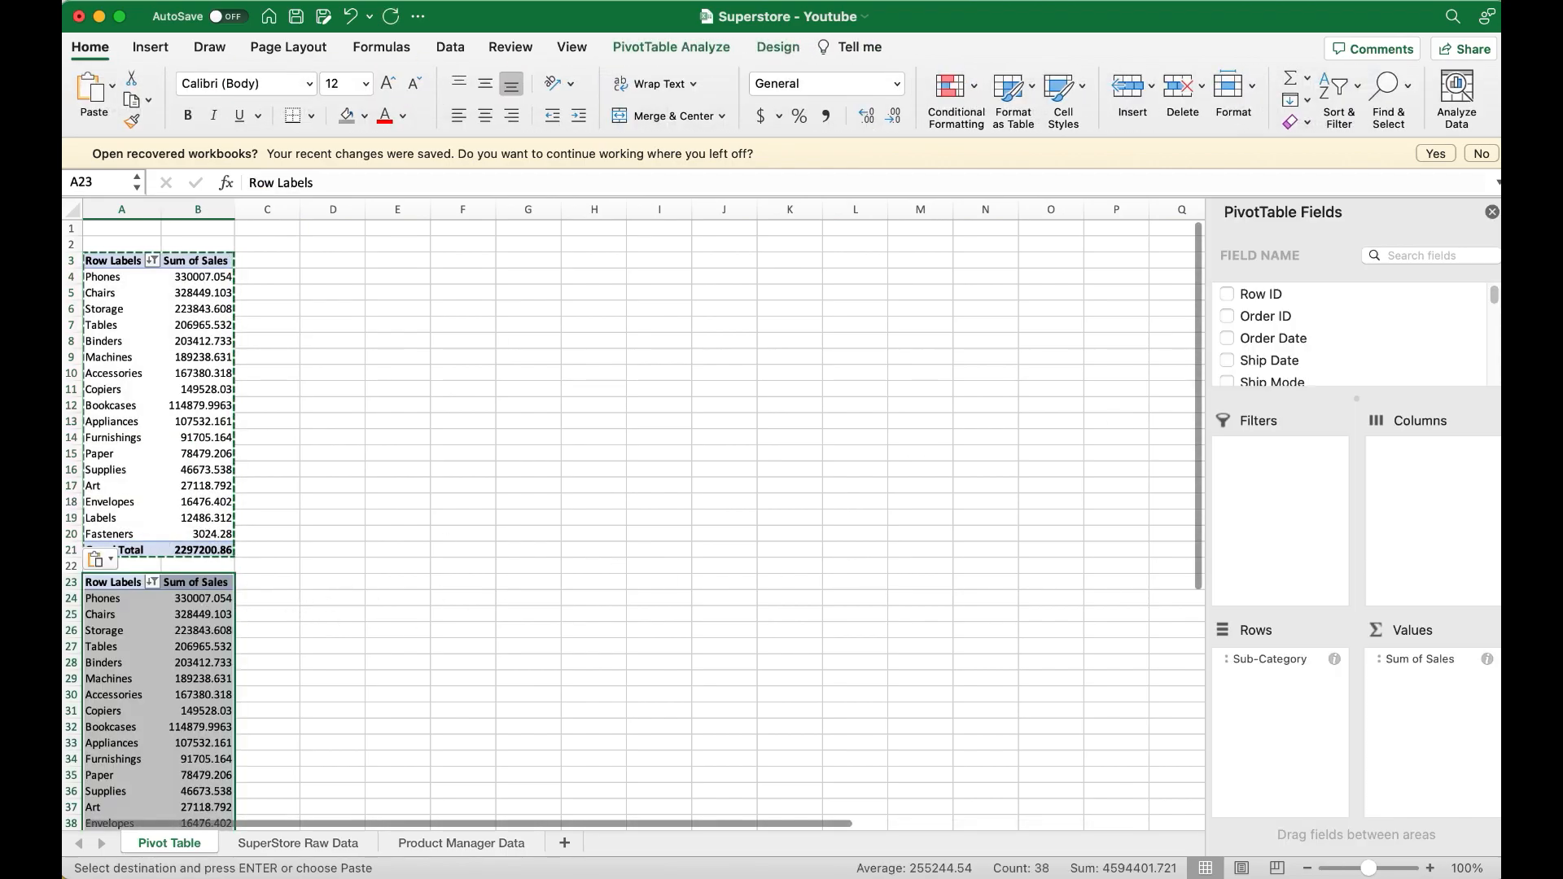
# Replace Sub-Category with the Product Manager field in the rows of the PivotTable at A23
pyautogui.moveTo(1286, 660)
pyautogui.mouseDown()
pyautogui.moveTo(1303, 422)
pyautogui.moveTo(1281, 668)
pyautogui.mouseUp()
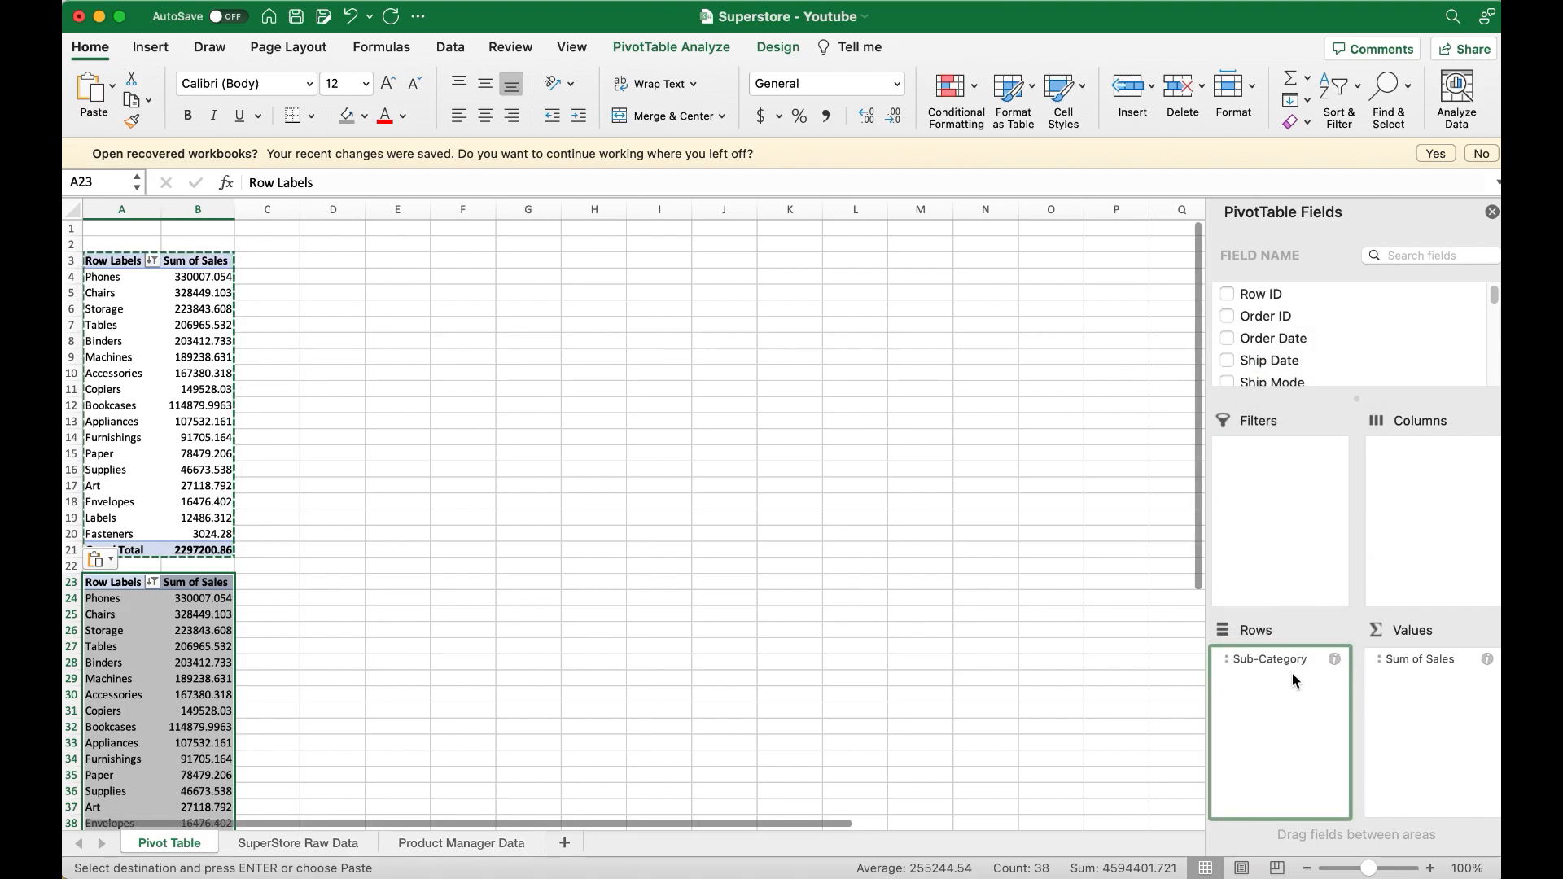
pyautogui.moveTo(1281, 660); pyautogui.dragTo(1316, 326)
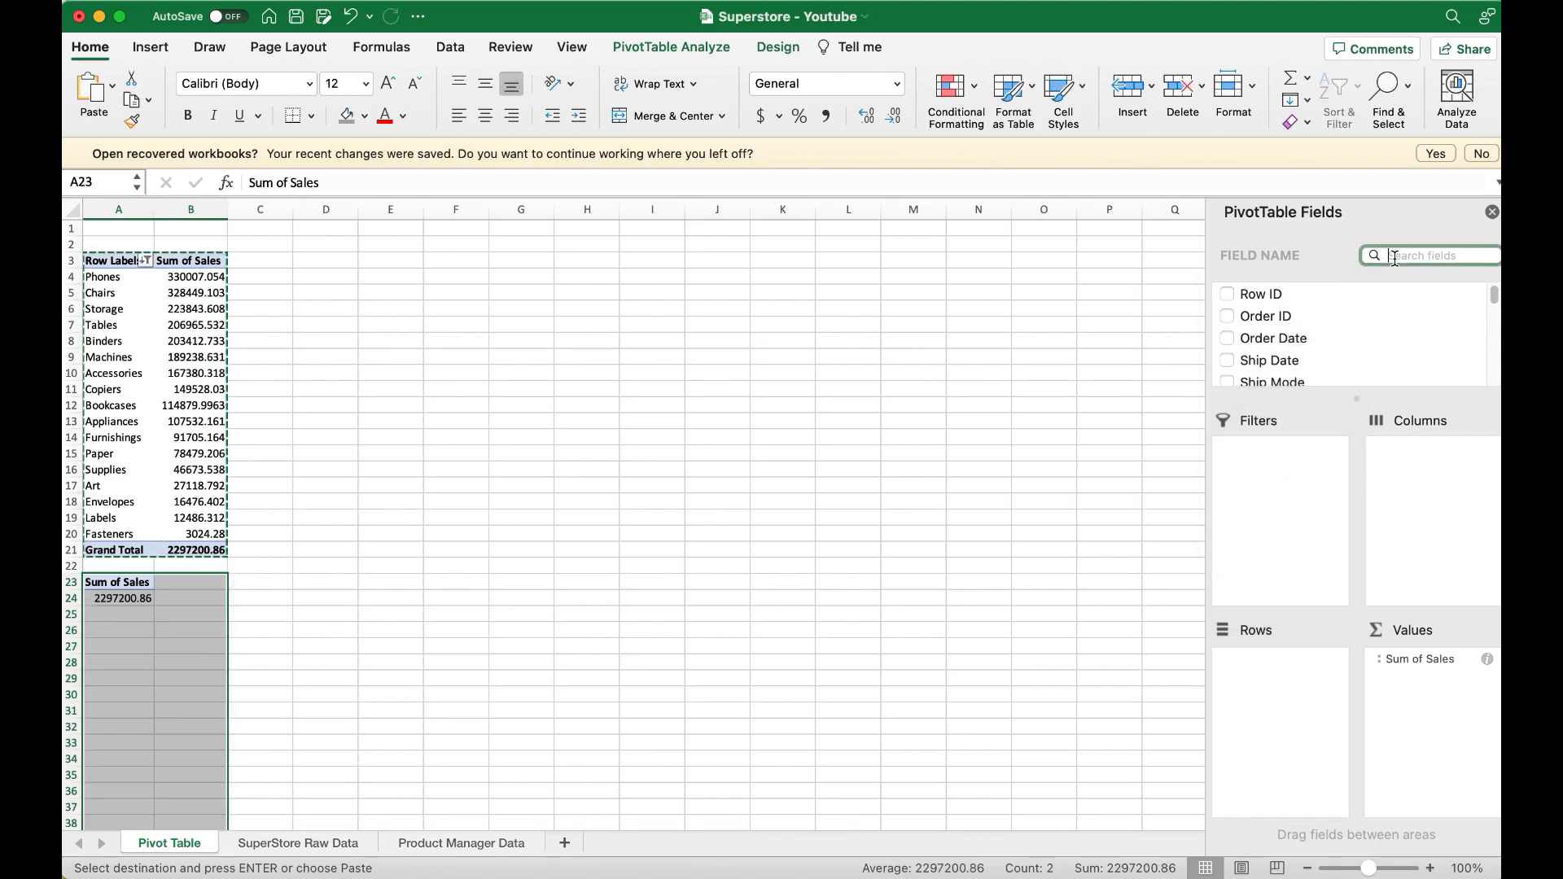
pyautogui.write('Prod')
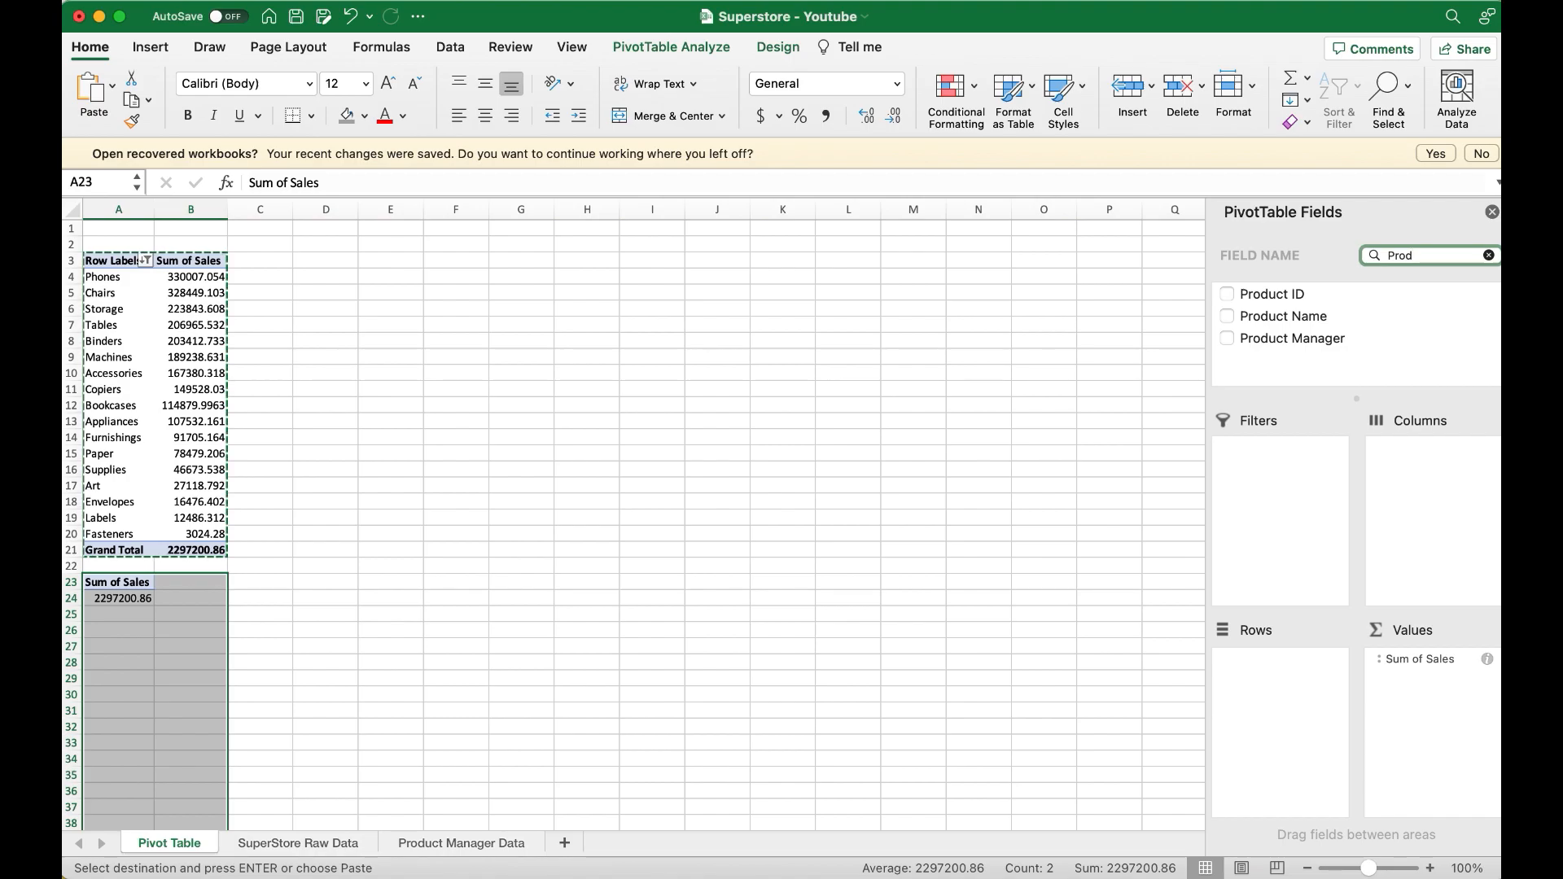
pyautogui.moveTo(1298, 339); pyautogui.dragTo(1275, 683)
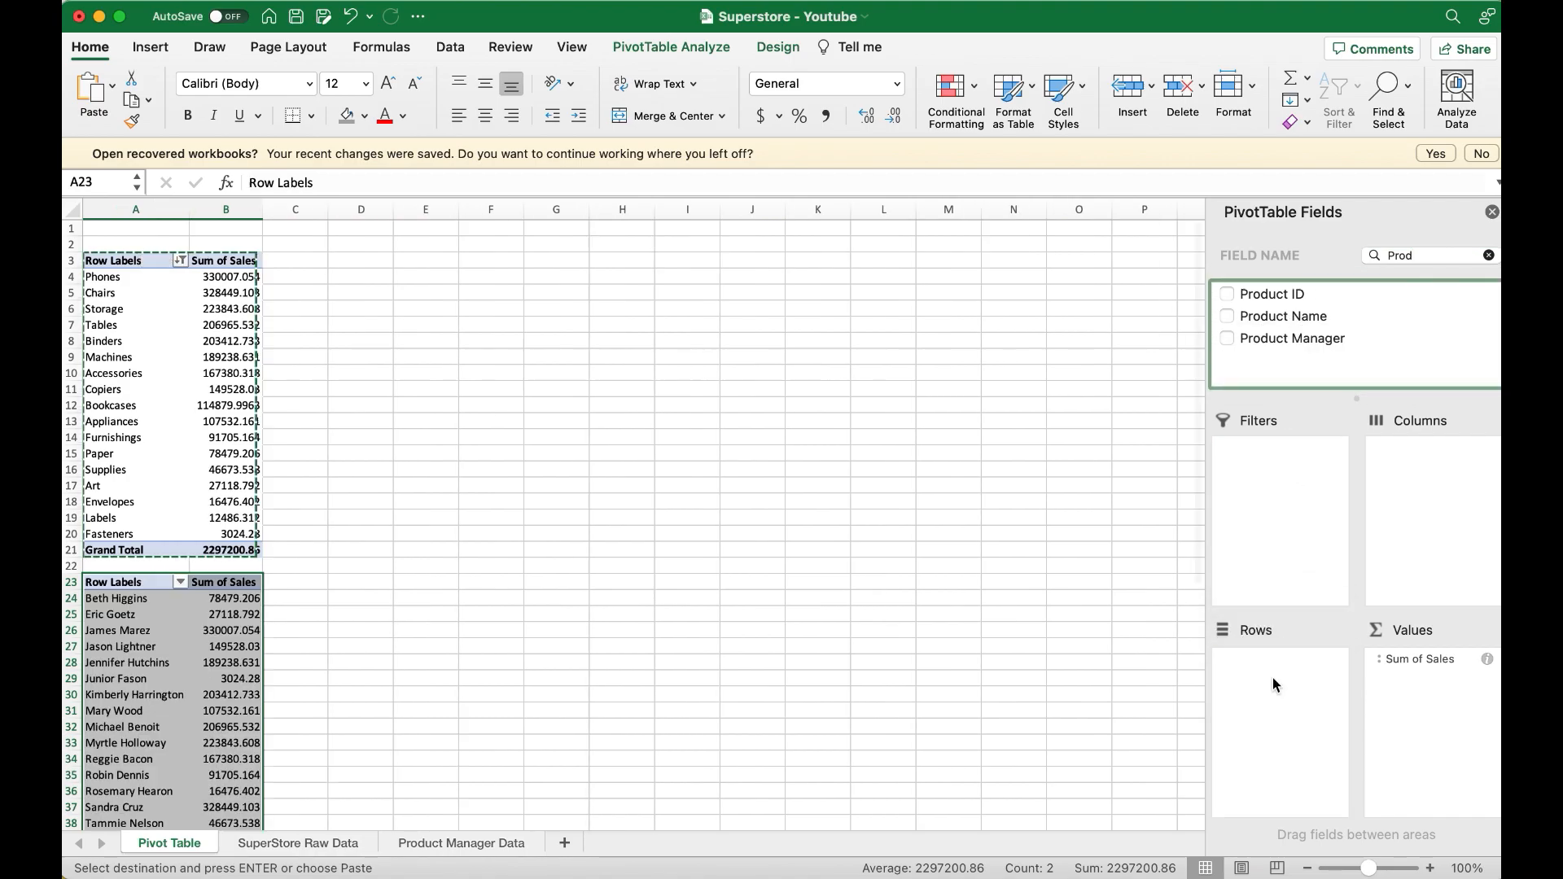
pyautogui.click(505, 598)
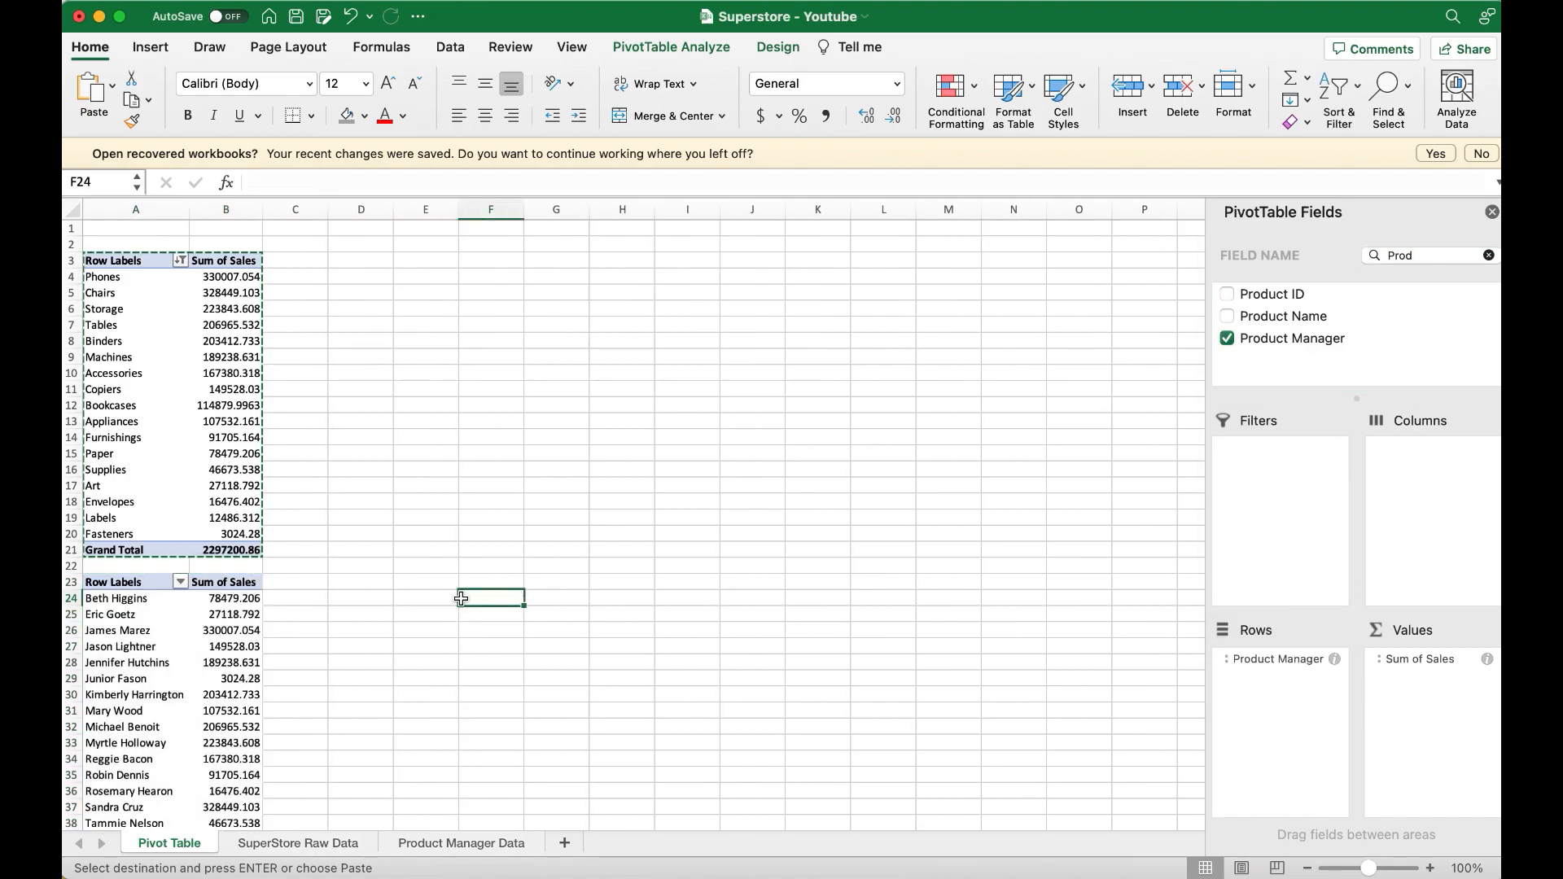
# Filter the (blank) item out of the Product Manager row labels
pyautogui.scroll(-2, 373, 652)
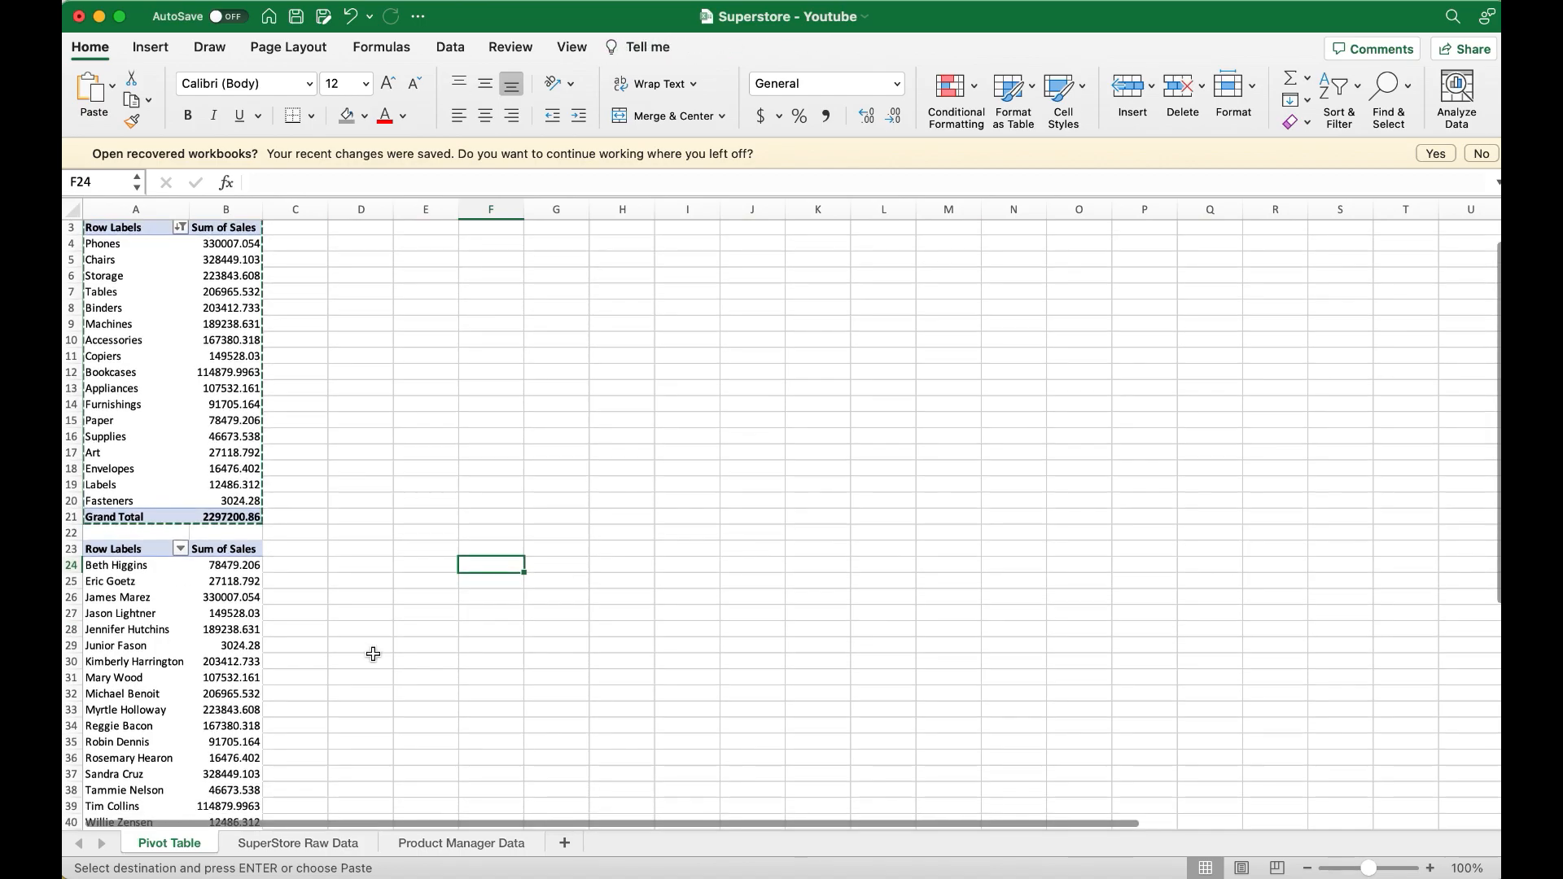
pyautogui.scroll(-4, 373, 654)
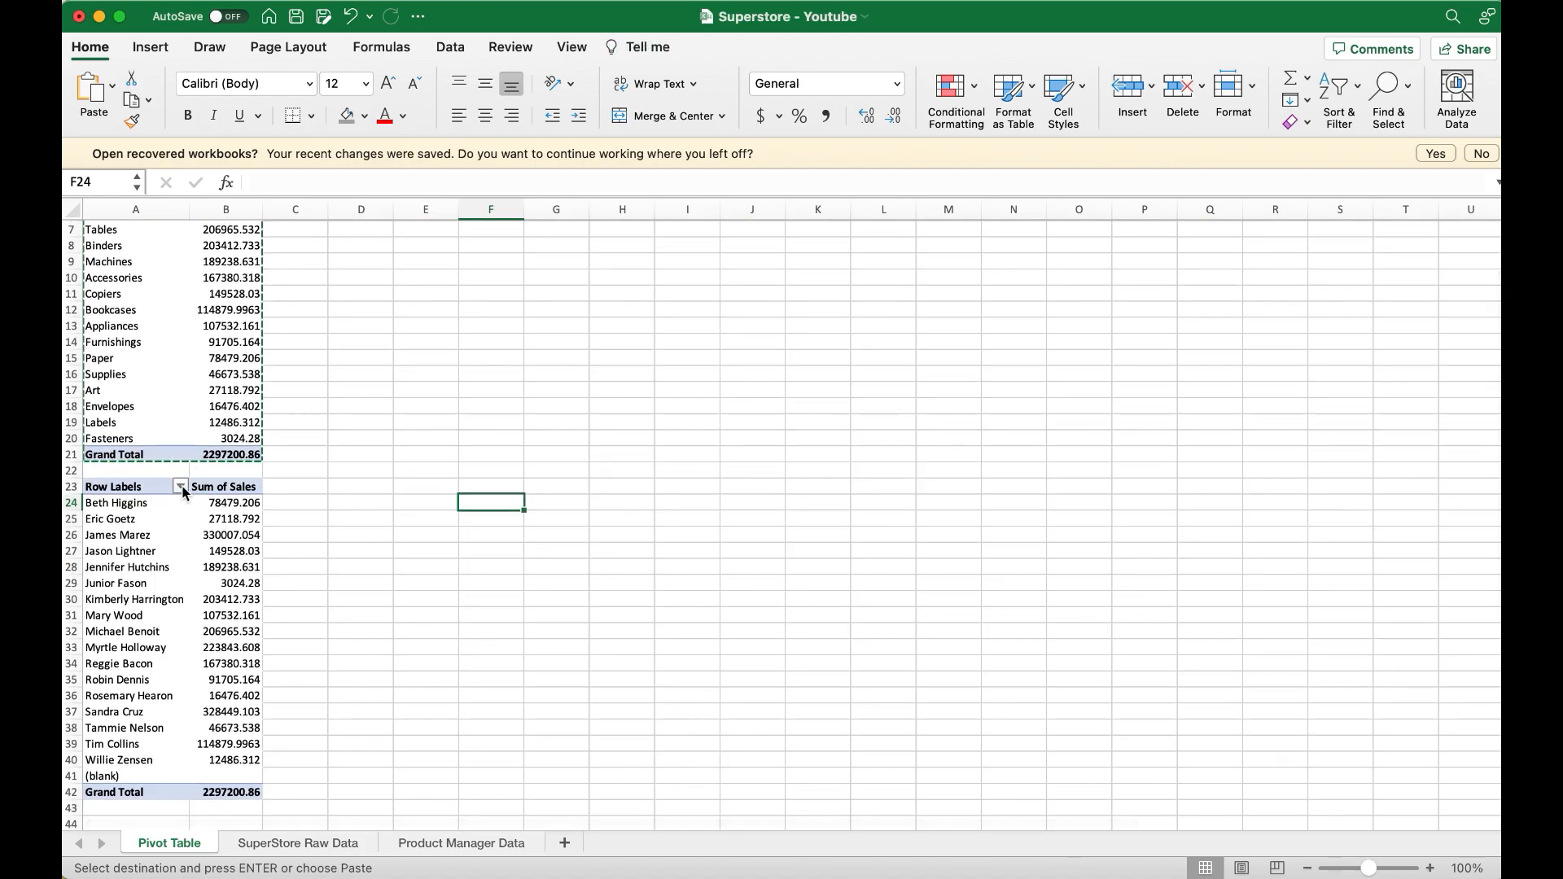
pyautogui.click(180, 486)
pyautogui.scroll(-5, 356, 761)
pyautogui.click(289, 820)
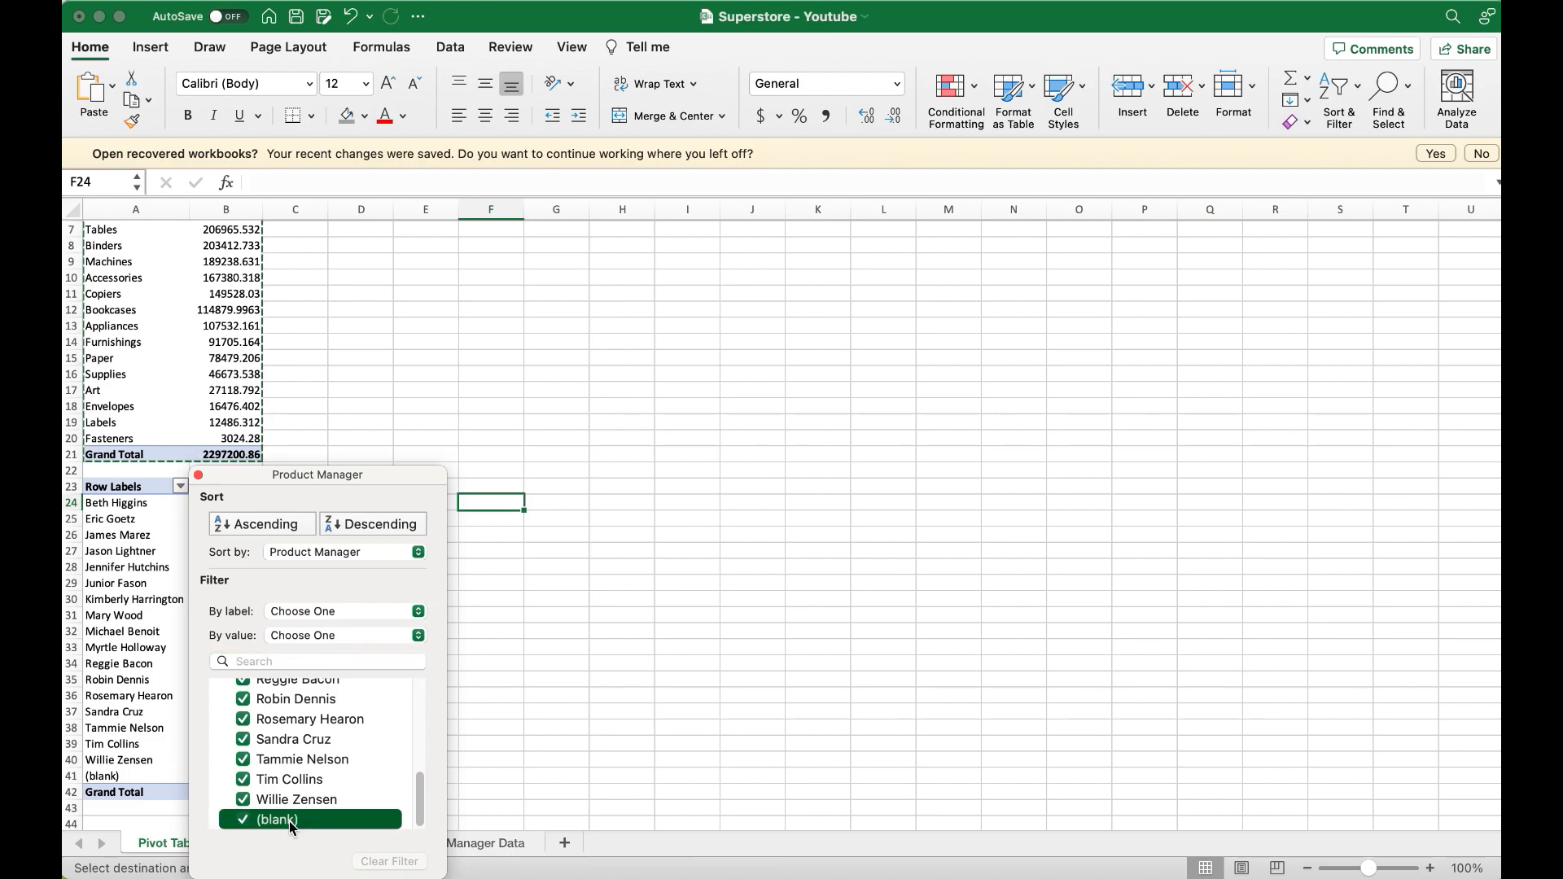
pyautogui.click(256, 554)
pyautogui.click(223, 486)
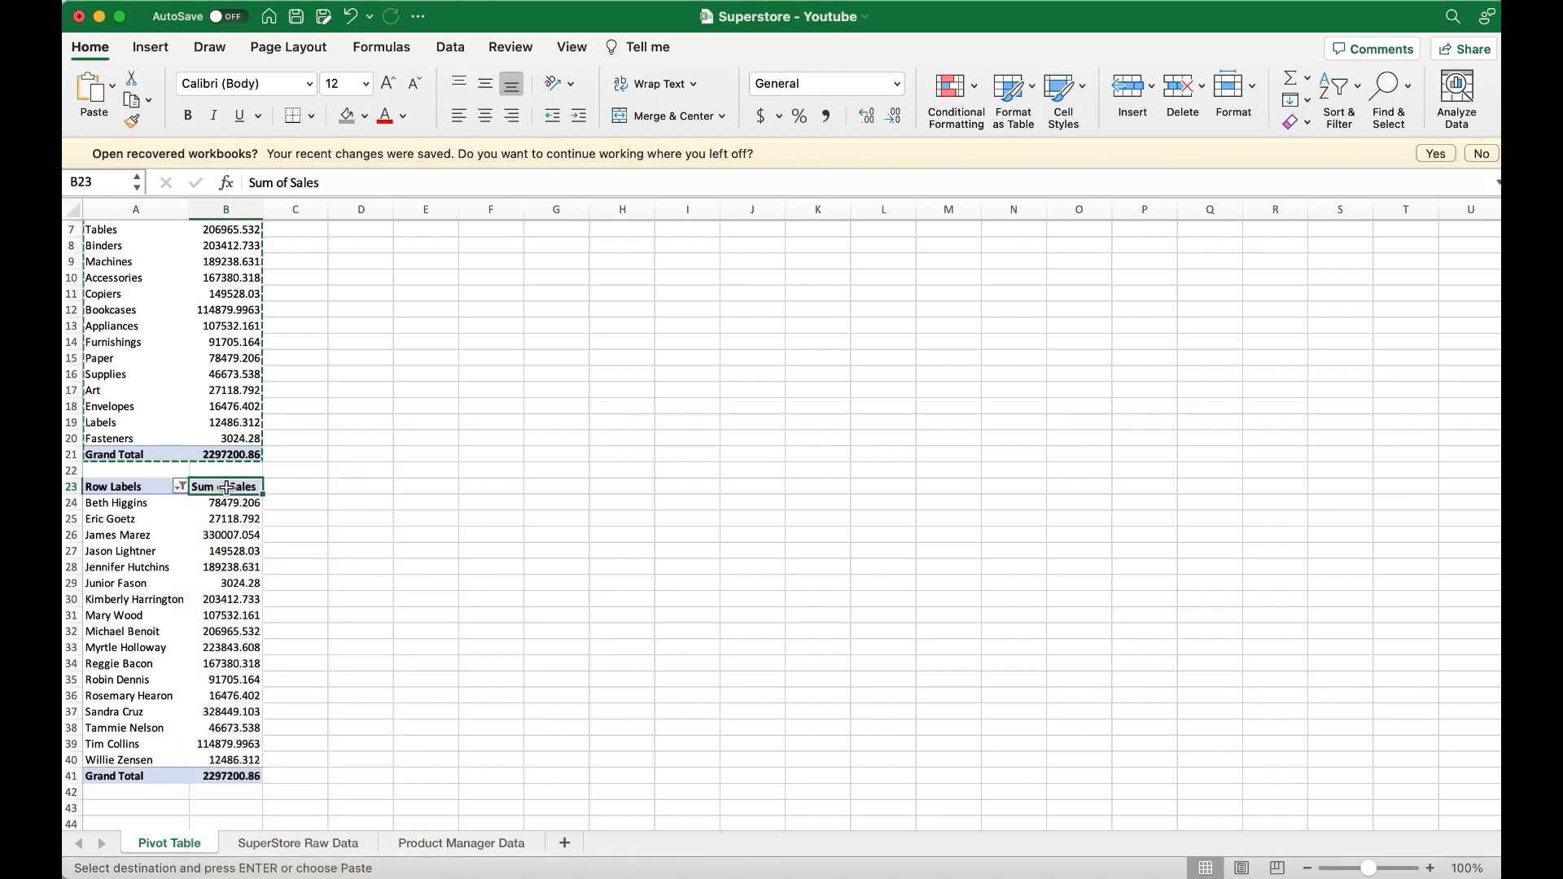
# Sort the Product Manager rows in descending order by Sum of Sales
pyautogui.click(186, 487)
pyautogui.click(182, 487)
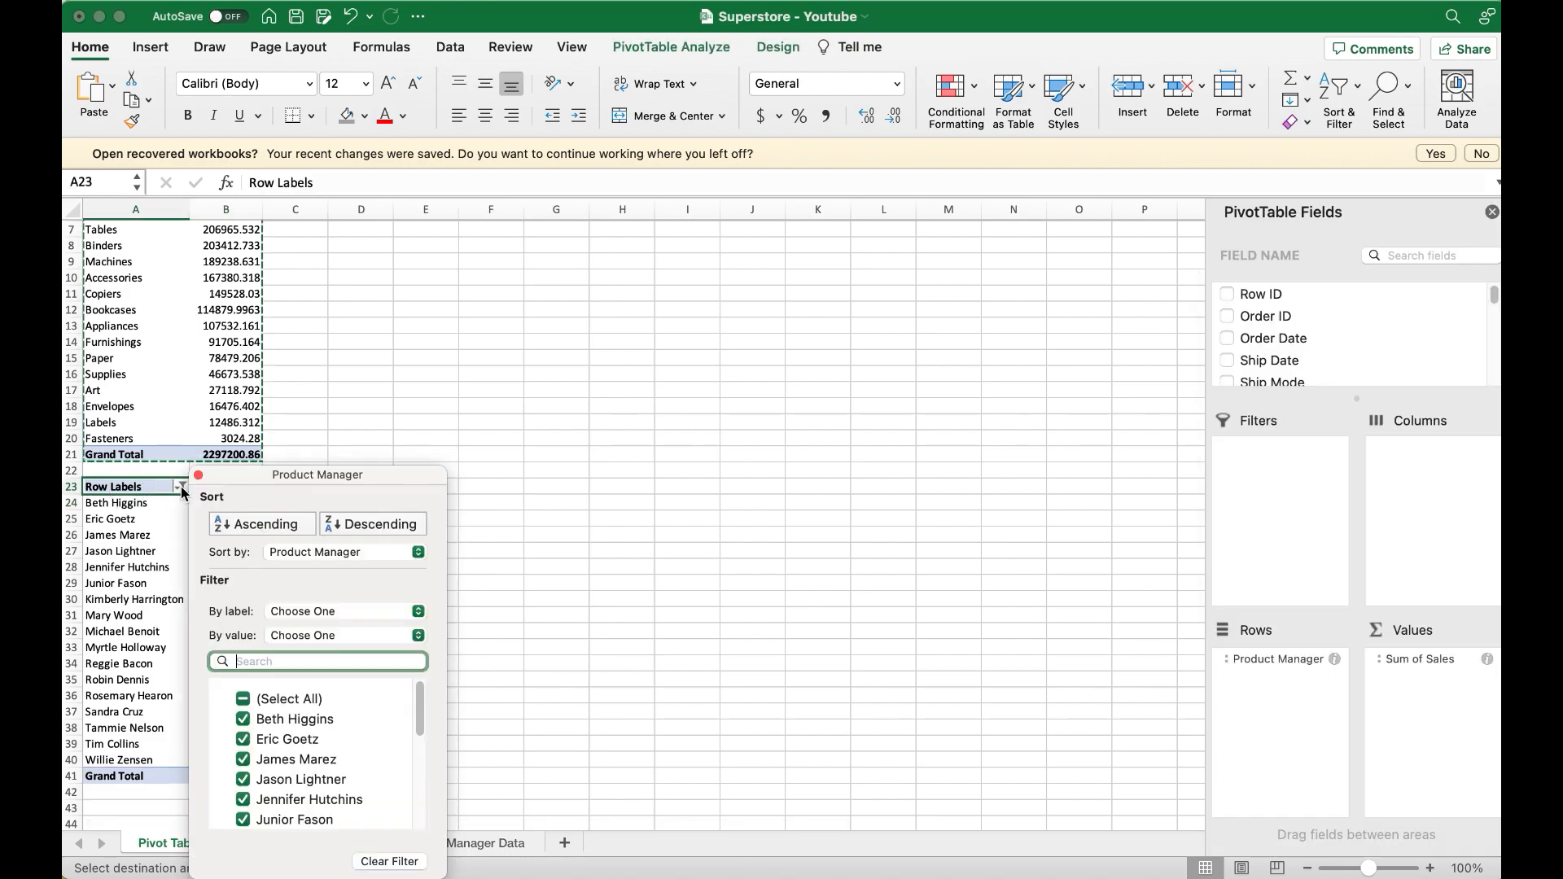
pyautogui.click(334, 552)
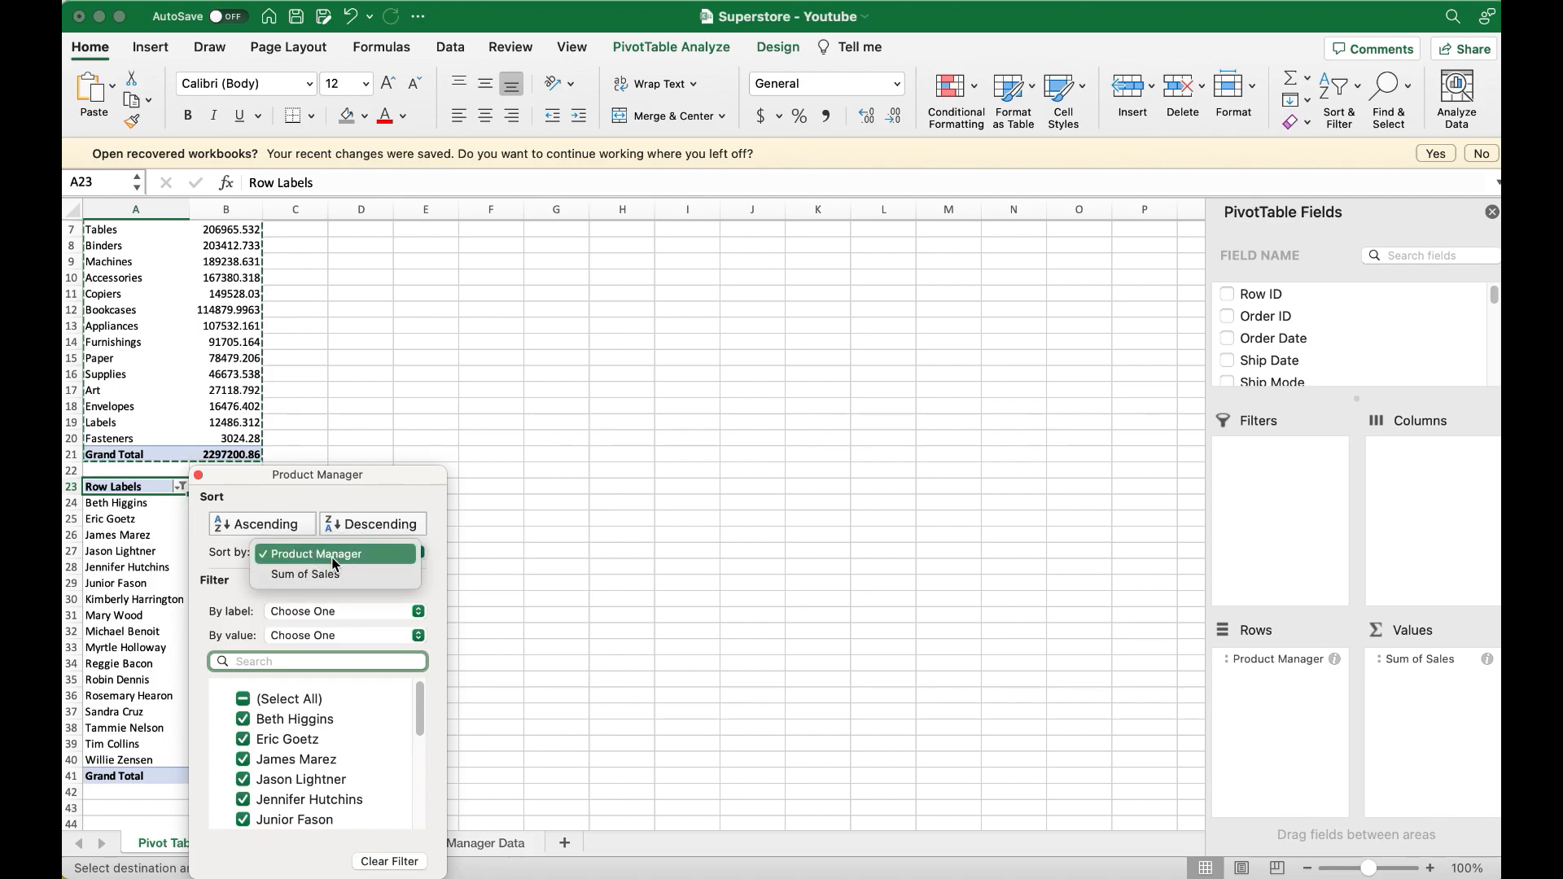
pyautogui.click(332, 568)
pyautogui.click(373, 525)
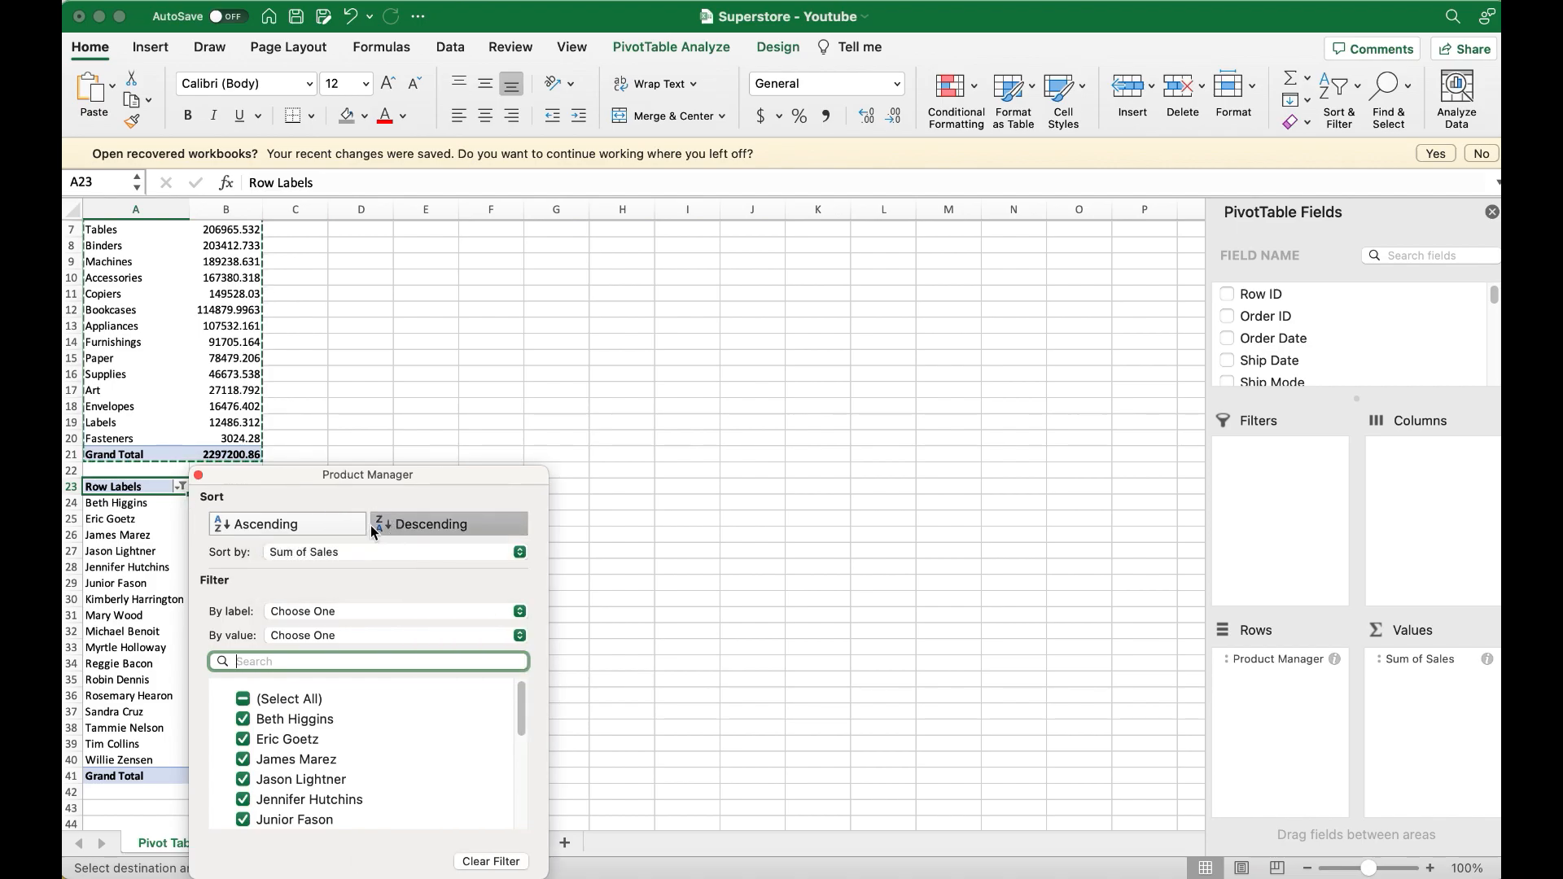
pyautogui.click(867, 521)
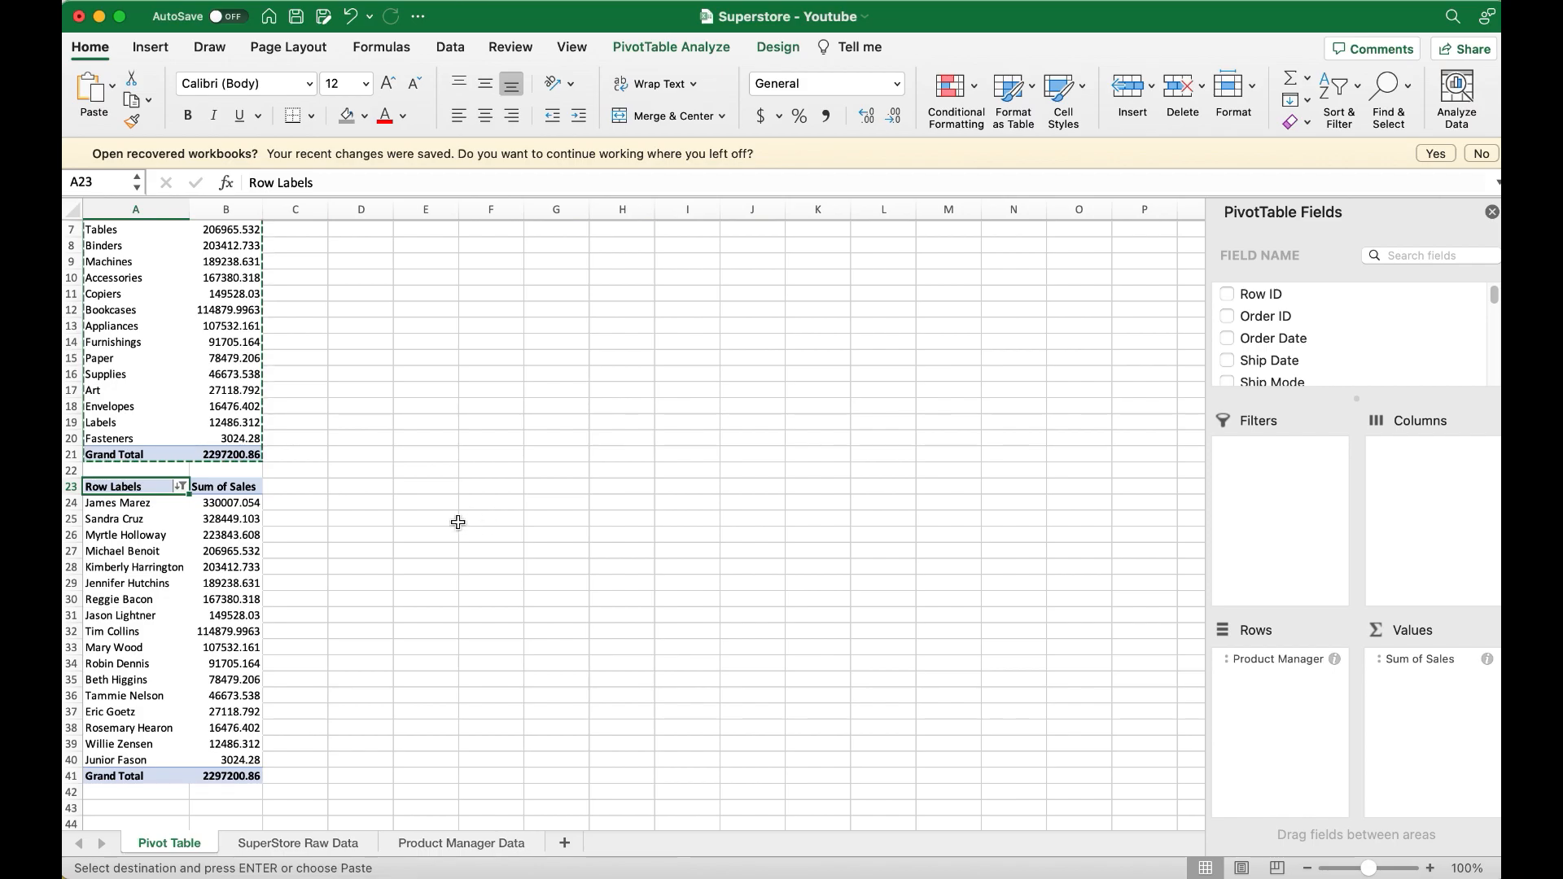
# Copy the product manager PivotTable, A23:B41, and paste the duplicate at A43
pyautogui.scroll(-3, 659, 560)
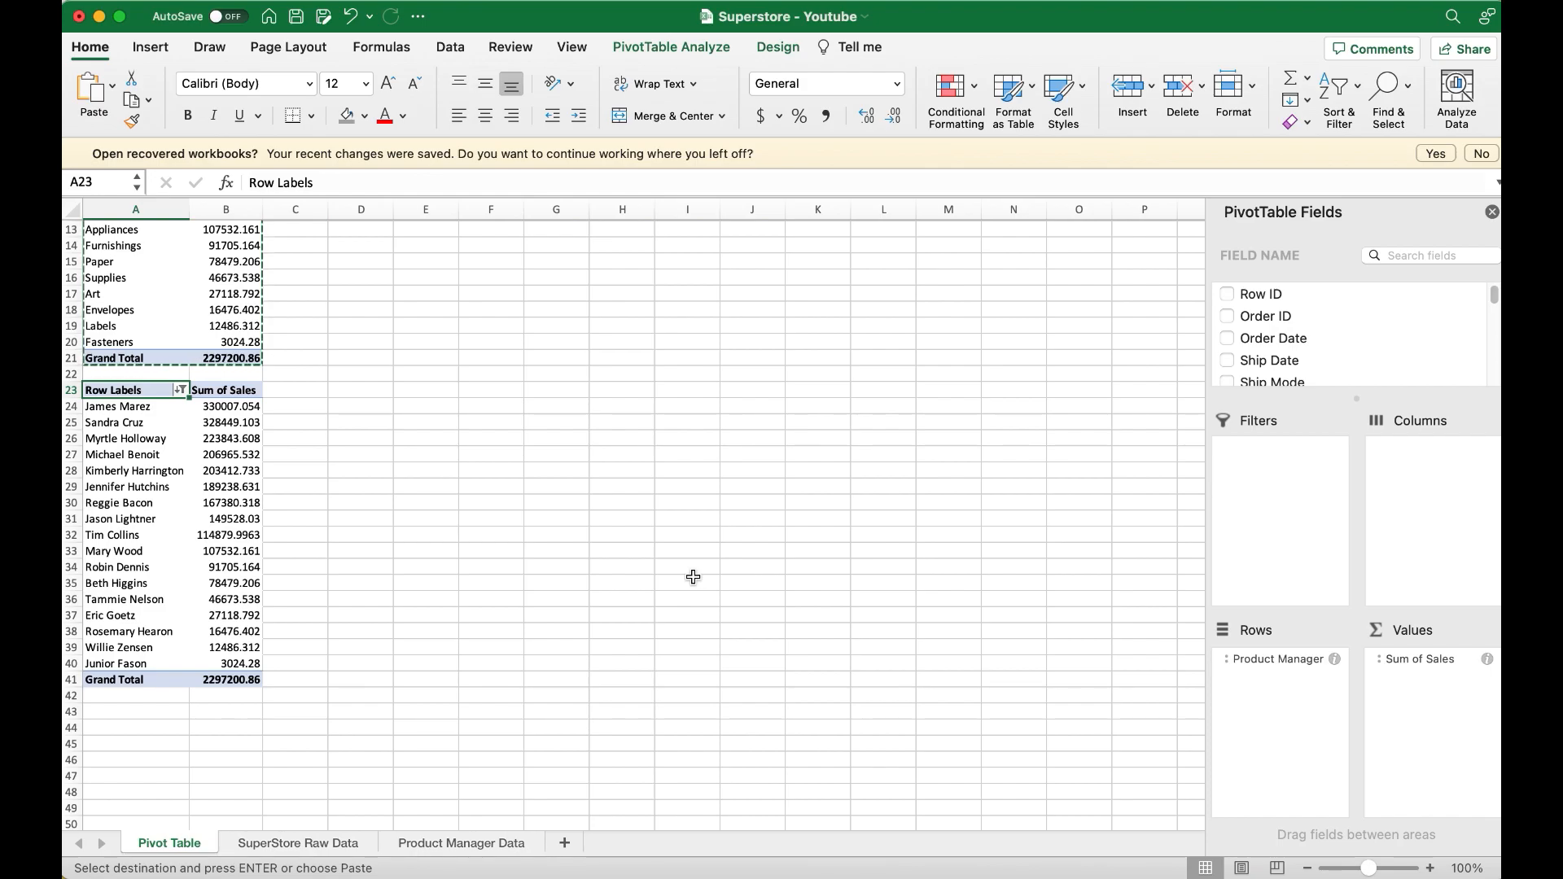
pyautogui.scroll(2, 513, 551)
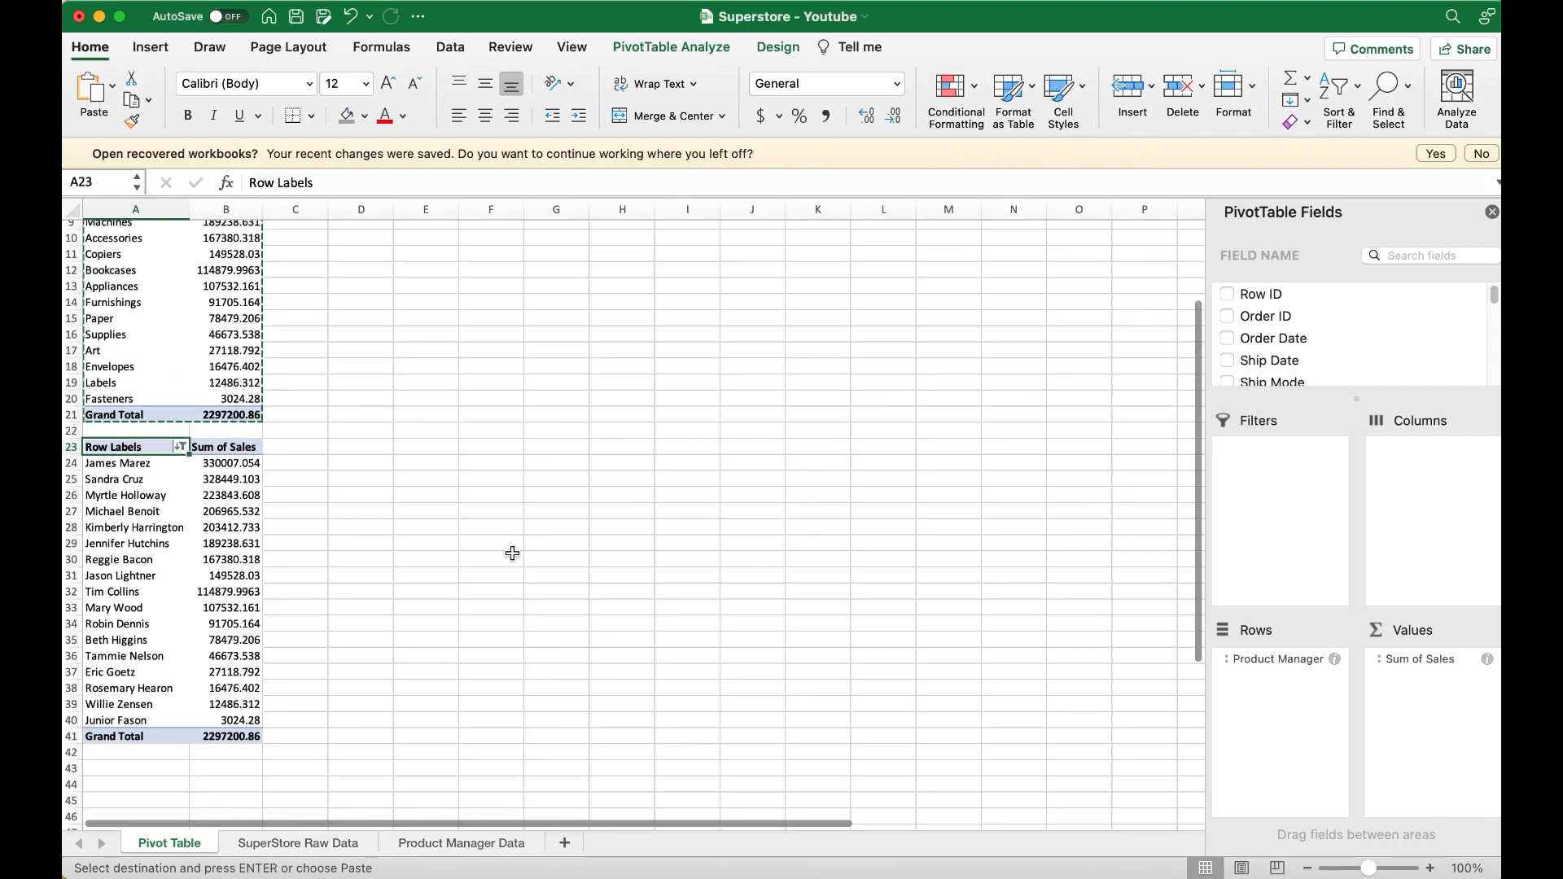
pyautogui.click(602, 592)
pyautogui.moveTo(113, 447); pyautogui.dragTo(250, 735)
pyautogui.press('super+c')
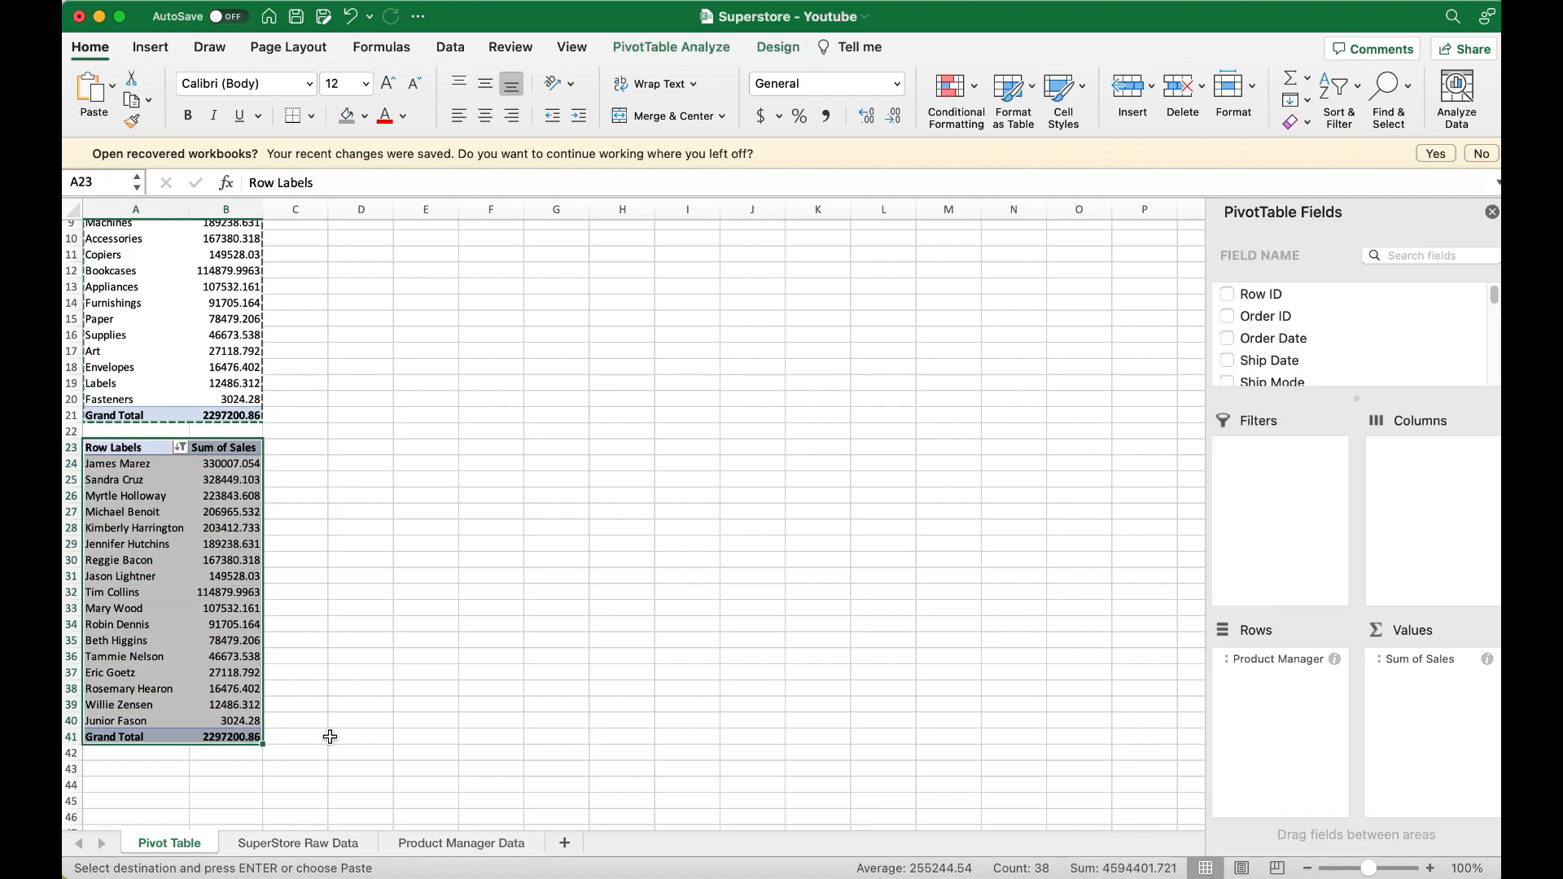
pyautogui.scroll(-3, 315, 733)
pyautogui.click(131, 629)
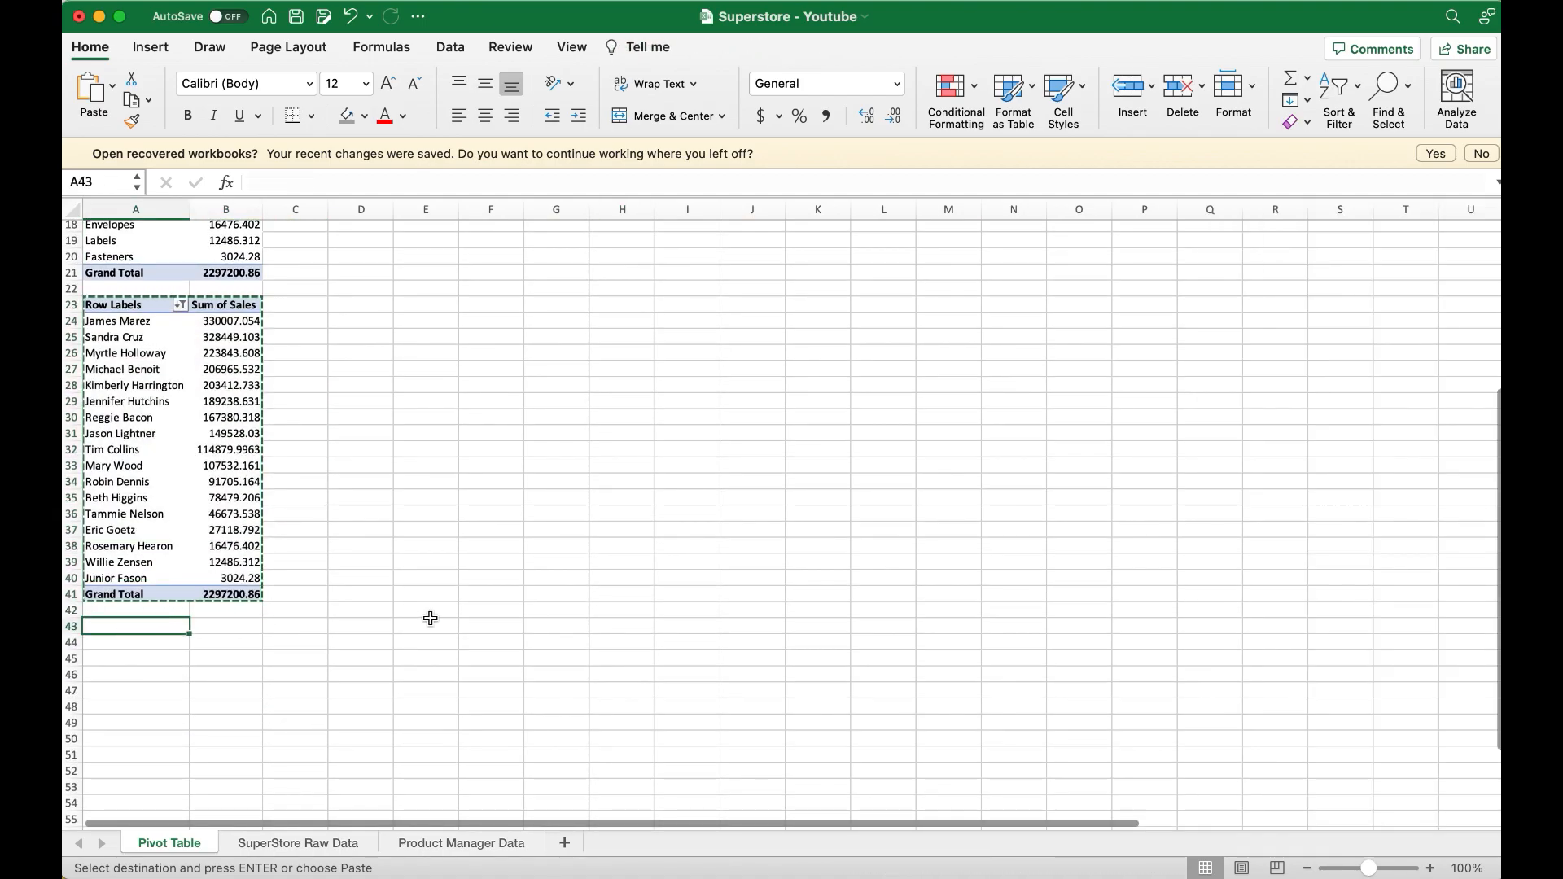
pyautogui.press('super+v')
# Replace Product Manager with the Category field in the rows of the PivotTable at A43
pyautogui.moveTo(1281, 659); pyautogui.dragTo(1306, 350)
pyautogui.click(1410, 251)
pyautogui.write('cat')
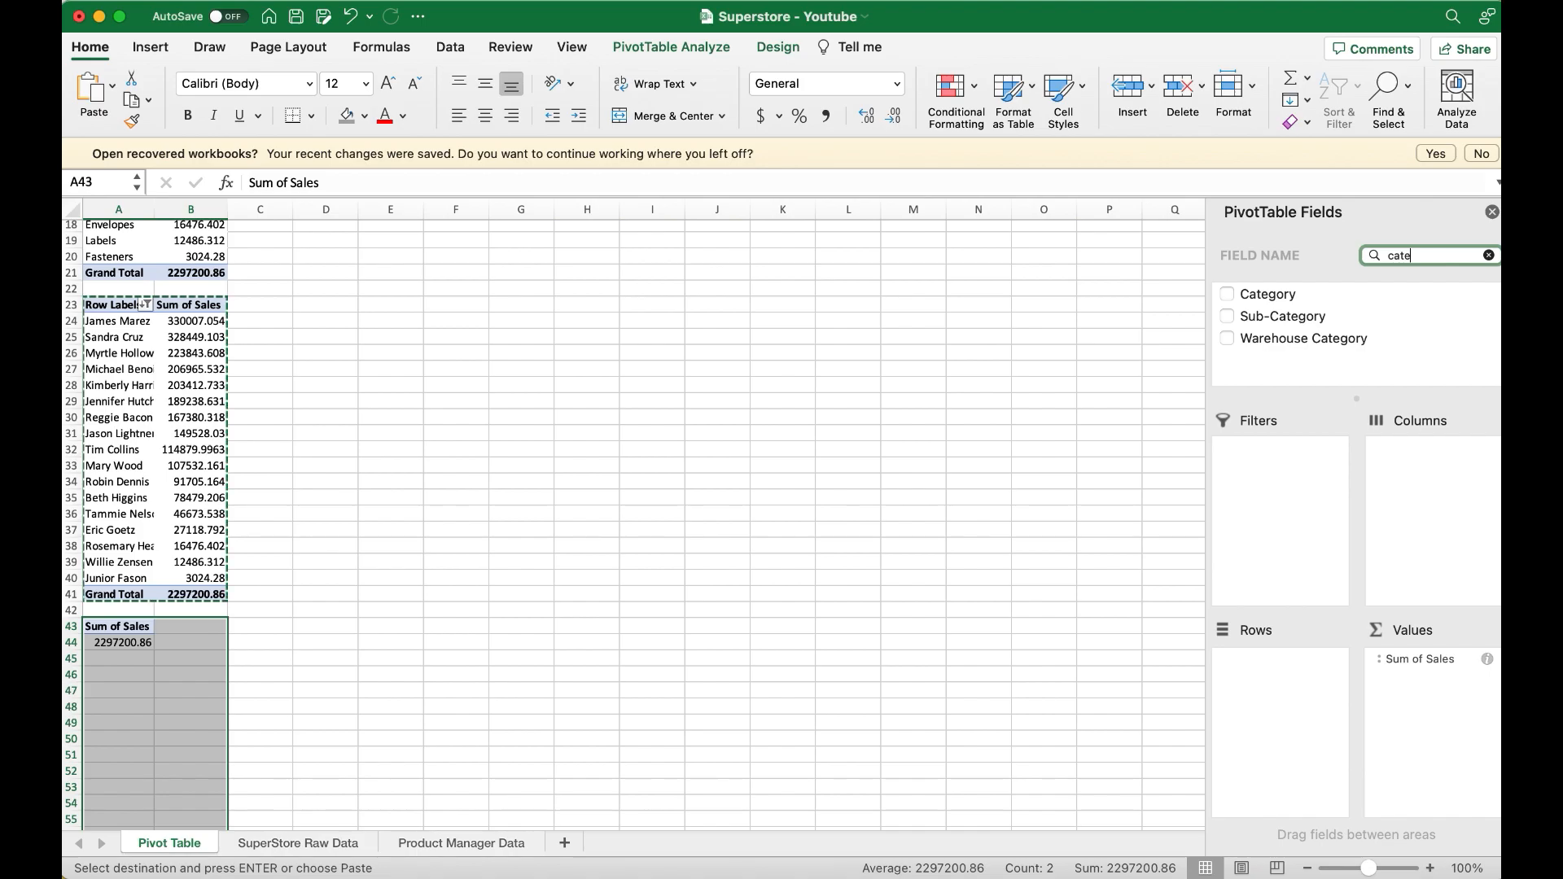
pyautogui.moveTo(1265, 304); pyautogui.dragTo(1265, 661)
pyautogui.click(597, 689)
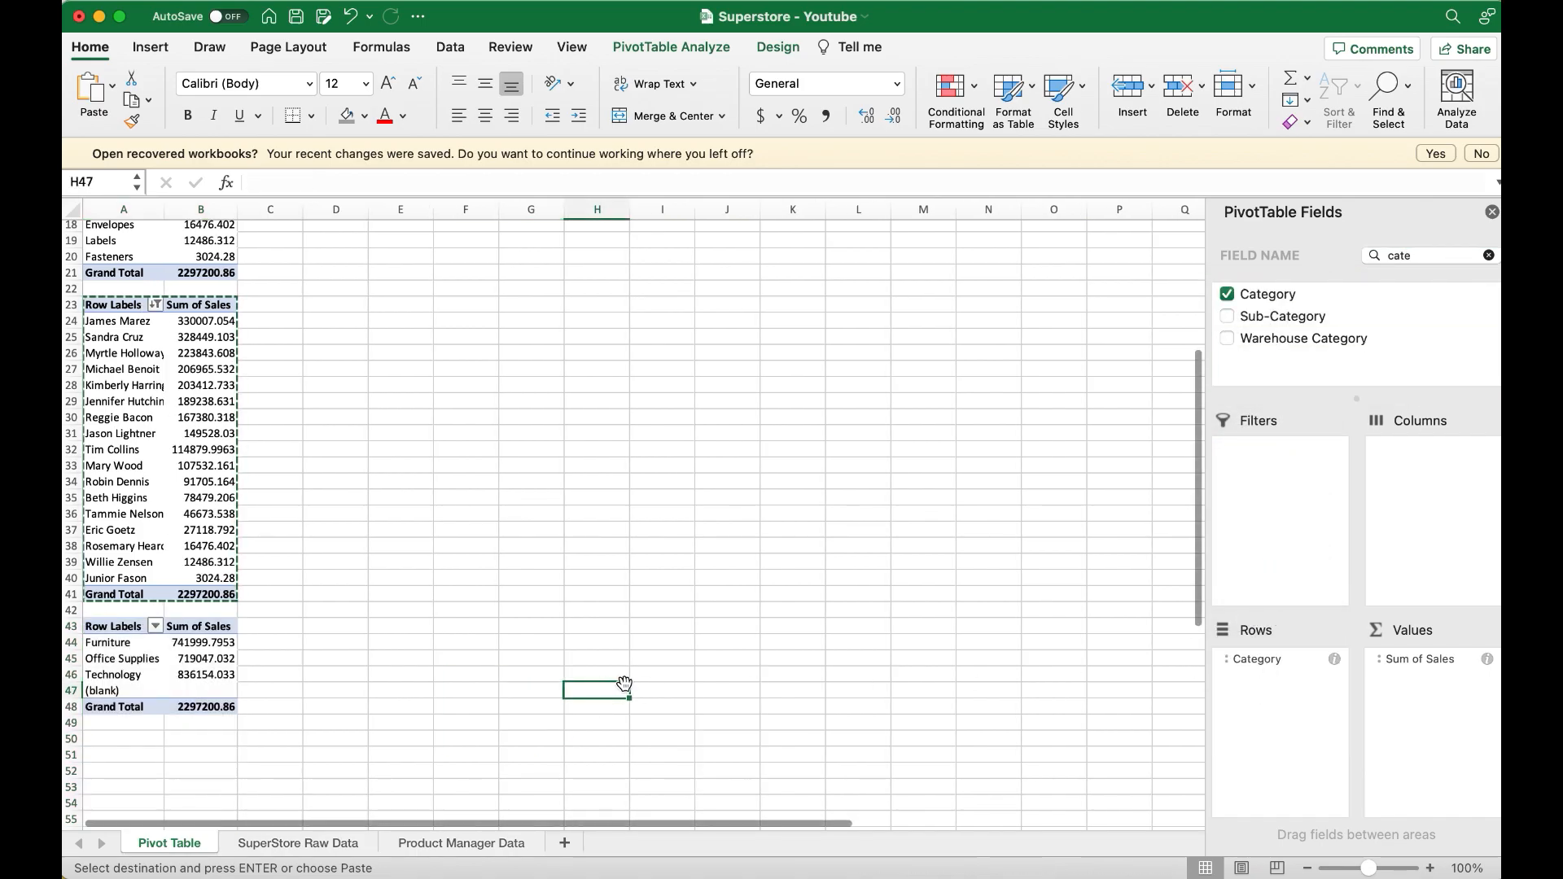
# Filter the (blank) item out of the Category row labels
pyautogui.click(155, 627)
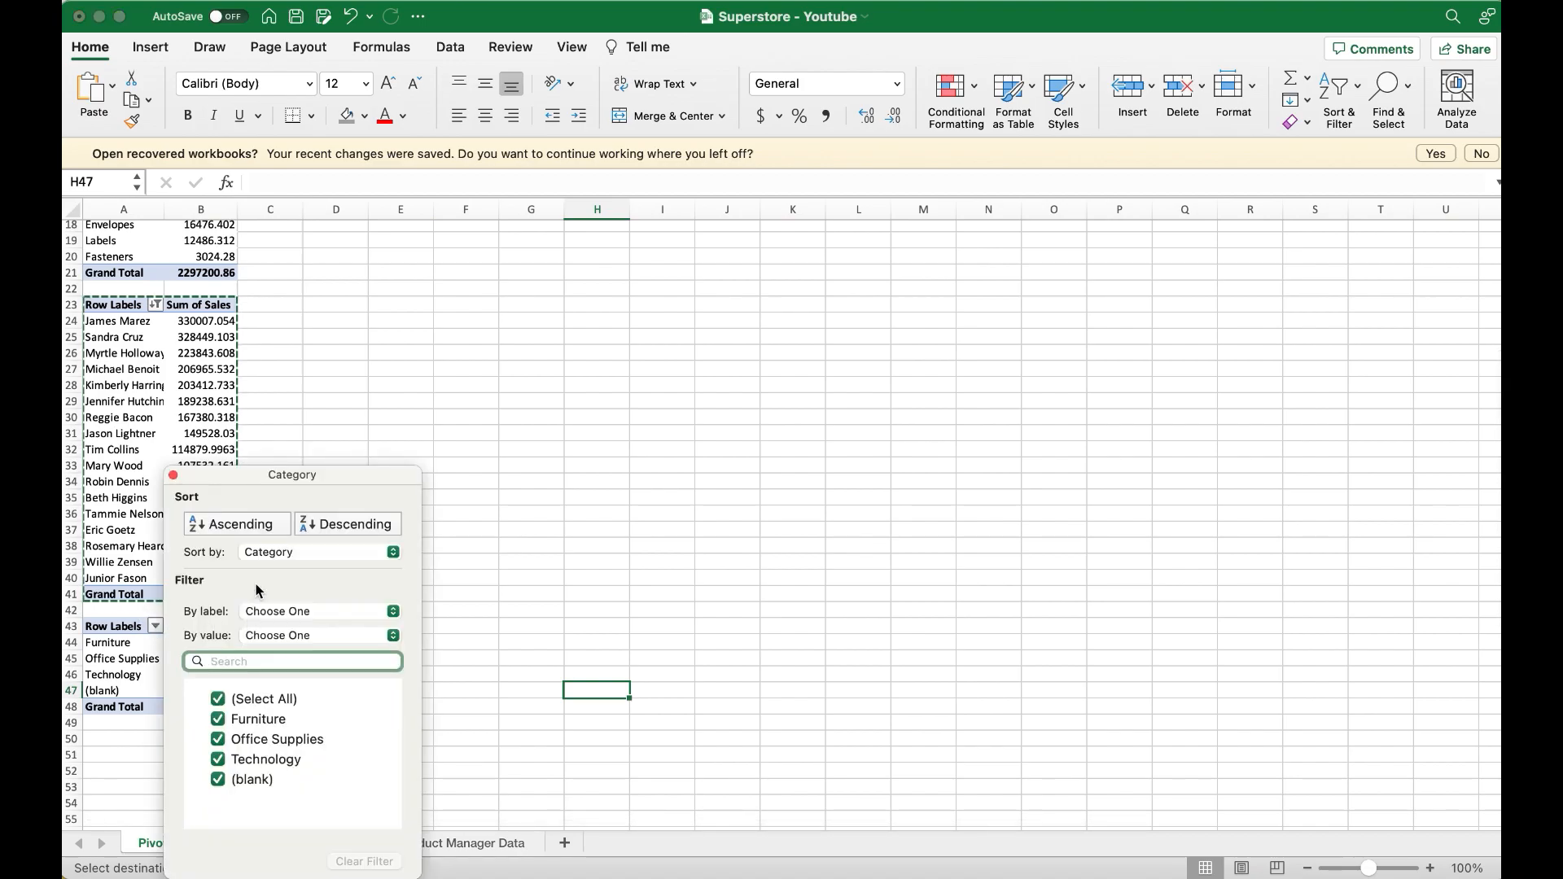
pyautogui.click(244, 779)
pyautogui.click(757, 574)
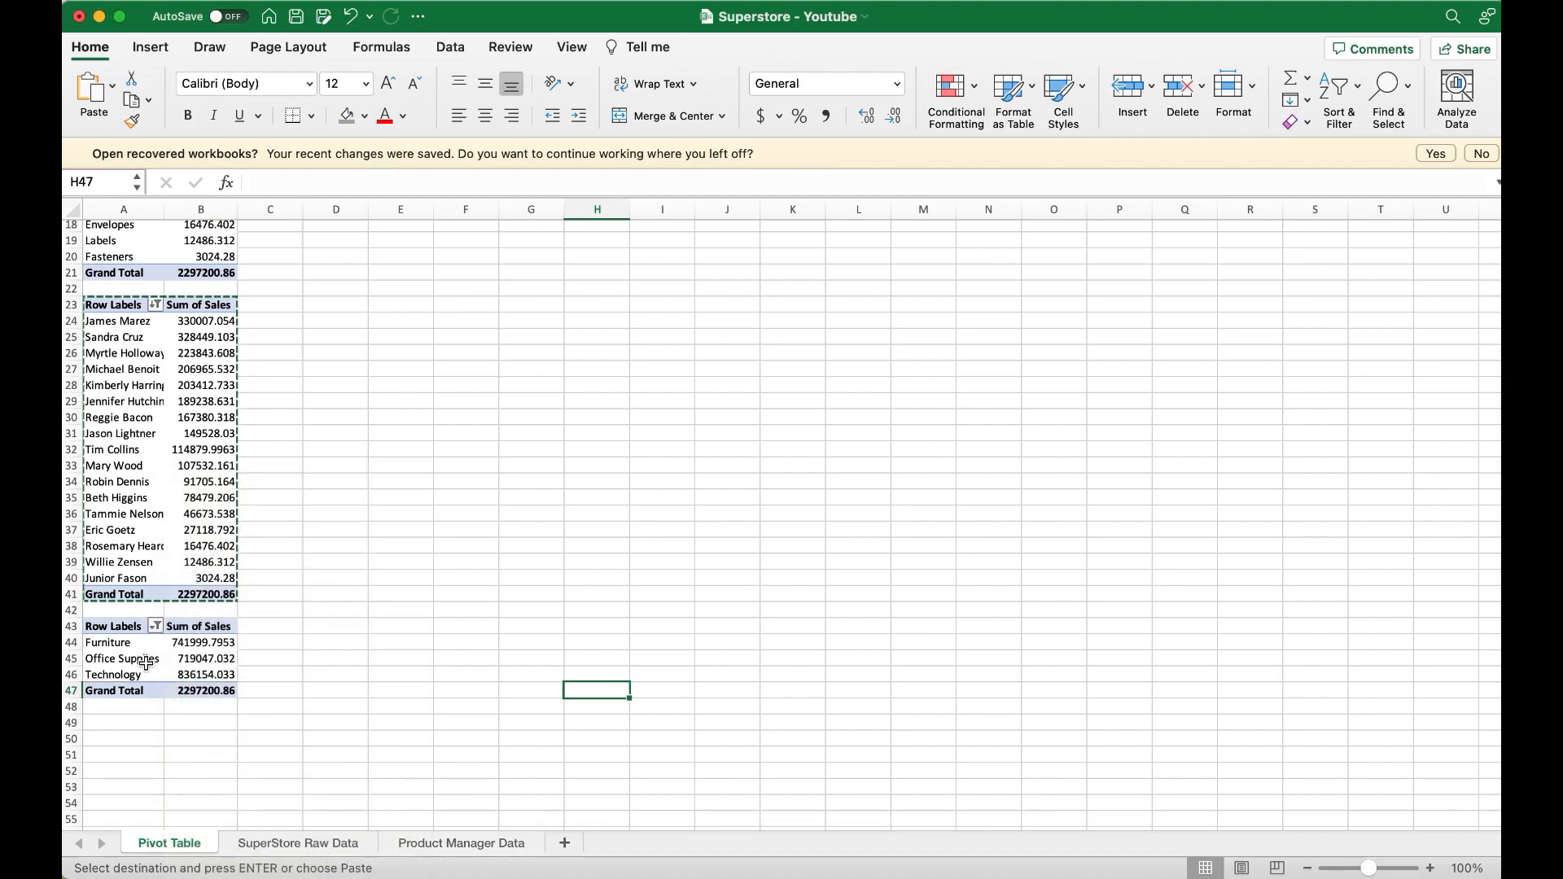
# Insert a 2-D clustered column chart from the sub-category PivotTable at A3
pyautogui.scroll(6, 821, 624)
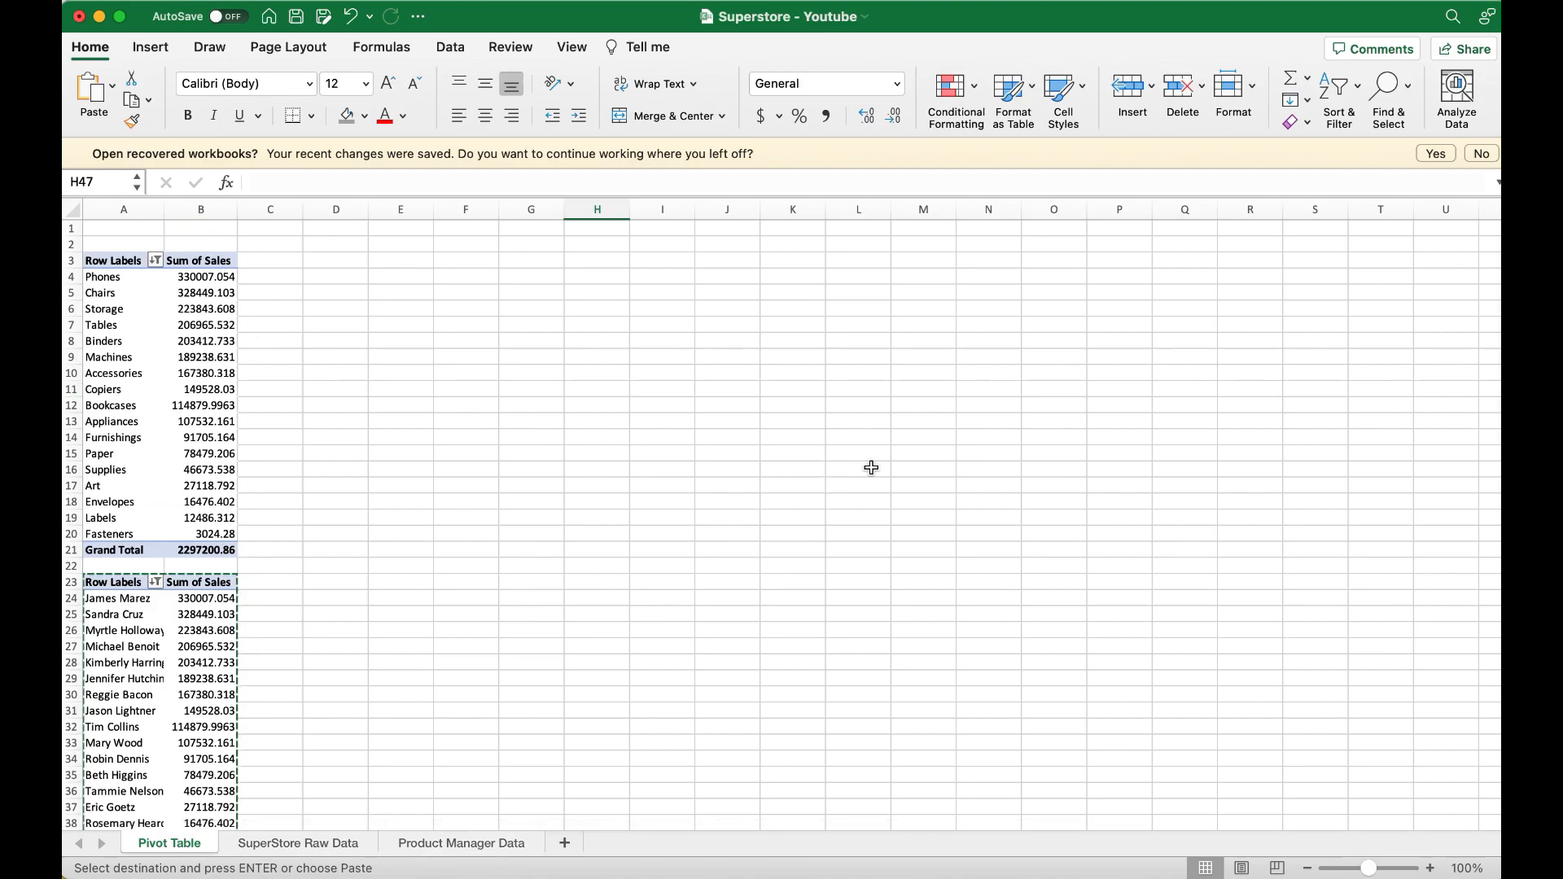
pyautogui.click(112, 264)
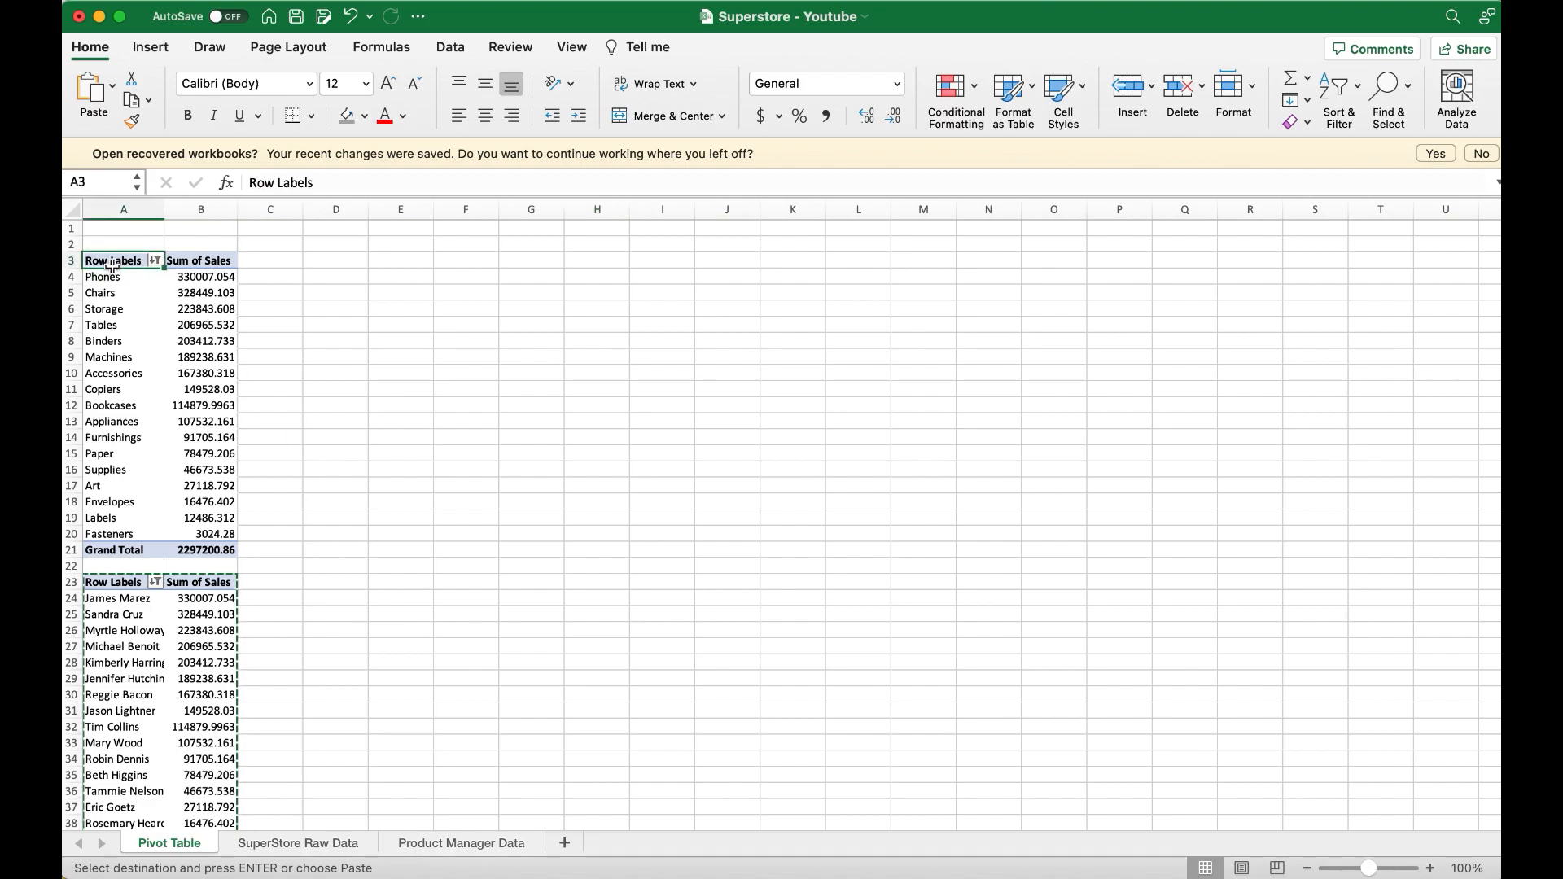
pyautogui.click(150, 49)
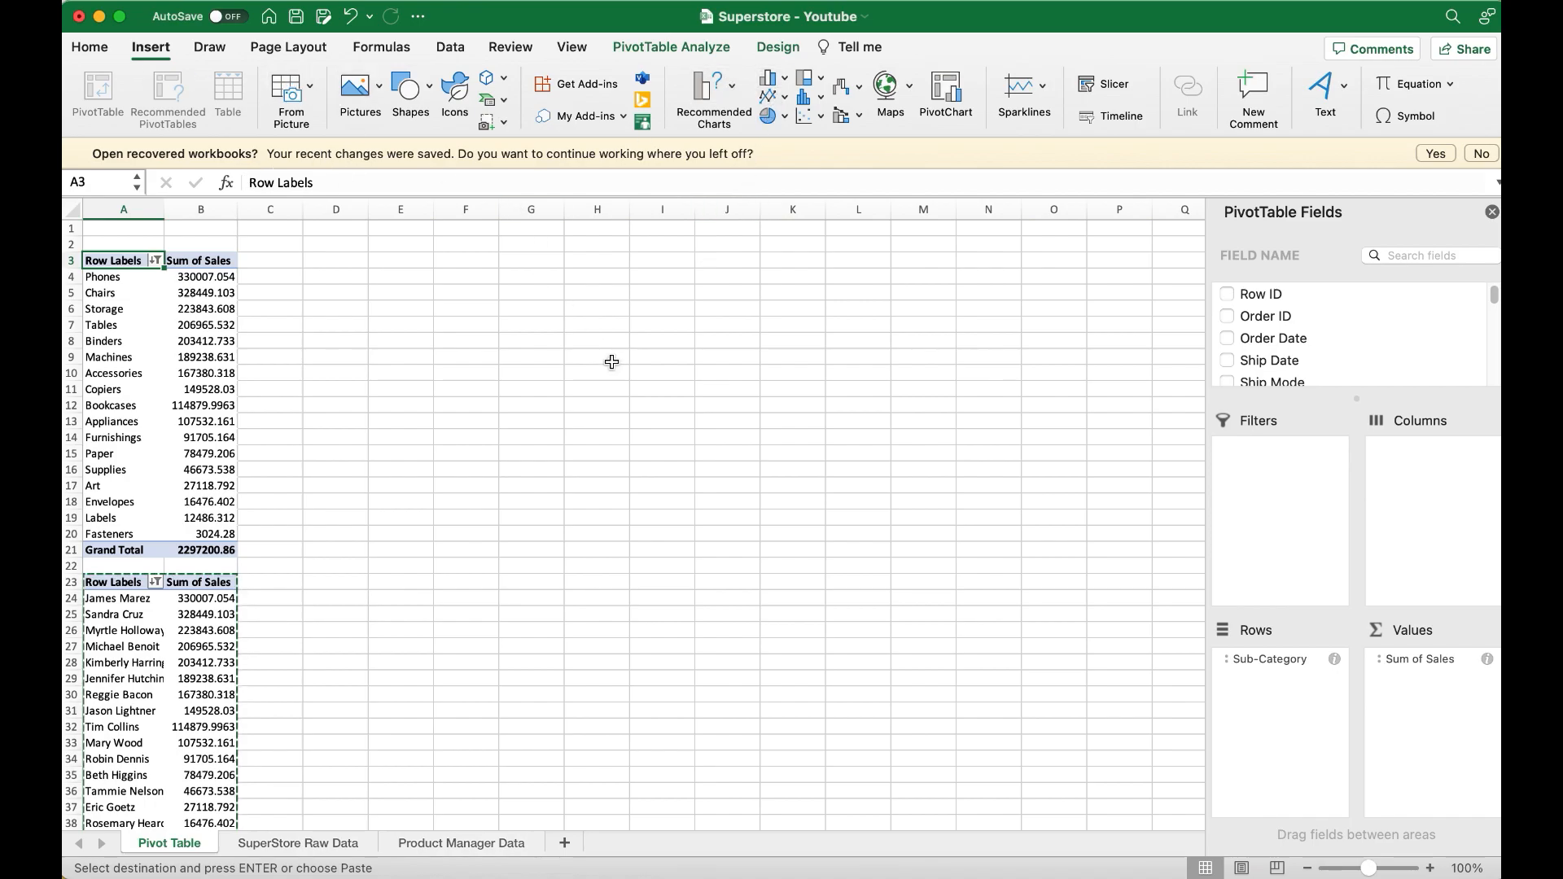
pyautogui.click(785, 80)
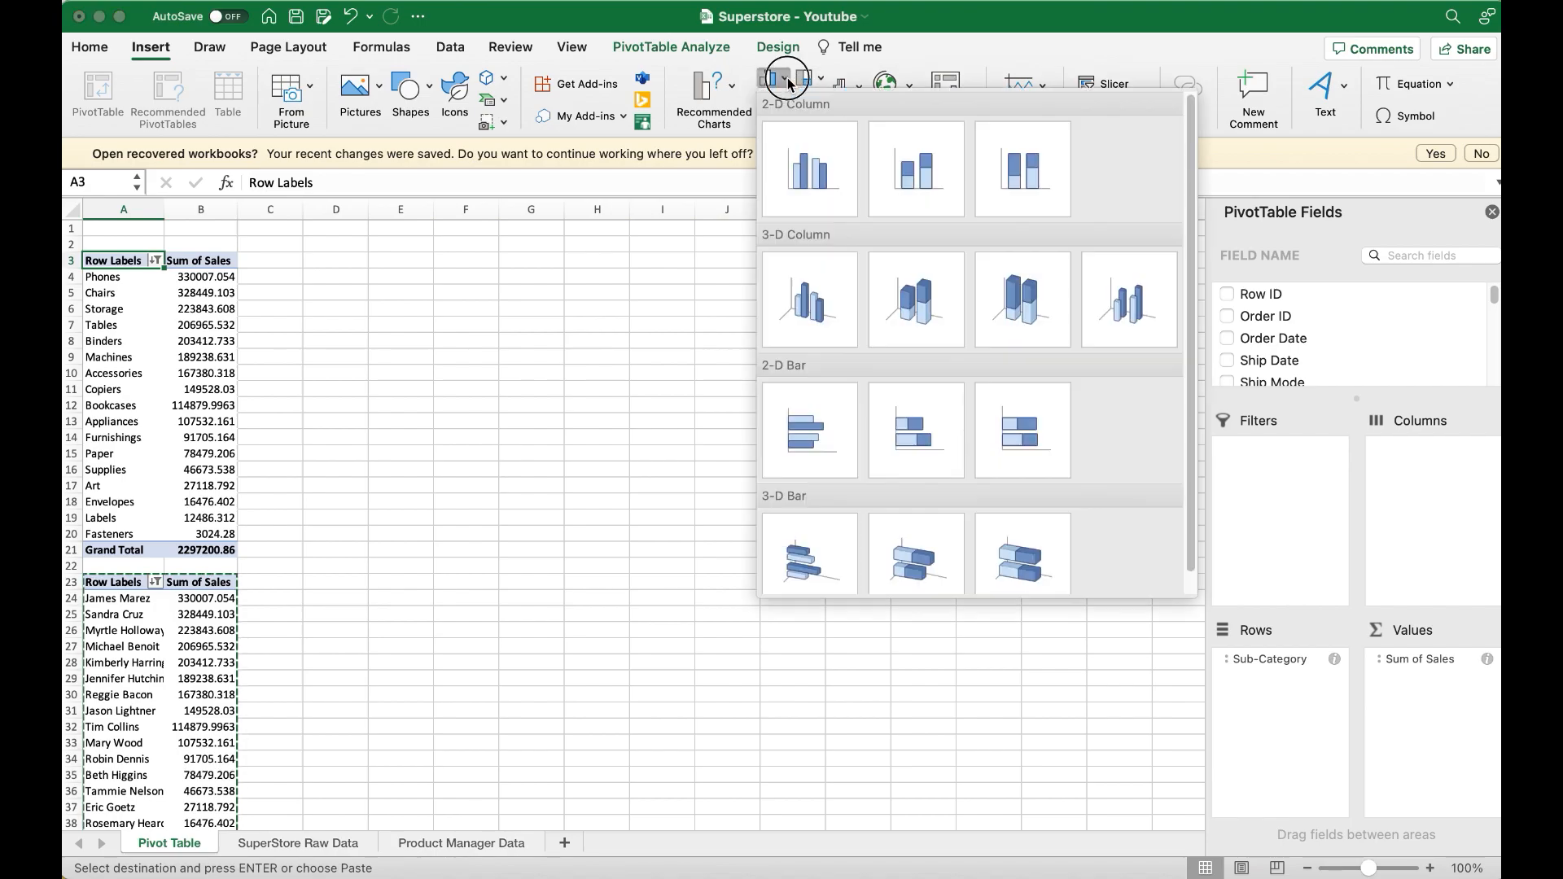
pyautogui.click(810, 171)
# Move the sub-category chart beside its PivotTable and enlarge it to span about columns F to M, rows 3 to 19
pyautogui.moveTo(735, 440); pyautogui.dragTo(721, 284)
pyautogui.moveTo(815, 480); pyautogui.dragTo(963, 515)
pyautogui.moveTo(781, 269); pyautogui.dragTo(760, 265)
# Change the sub-category chart's title to "Sales by Sub Category"
pyautogui.doubleClick(703, 275)
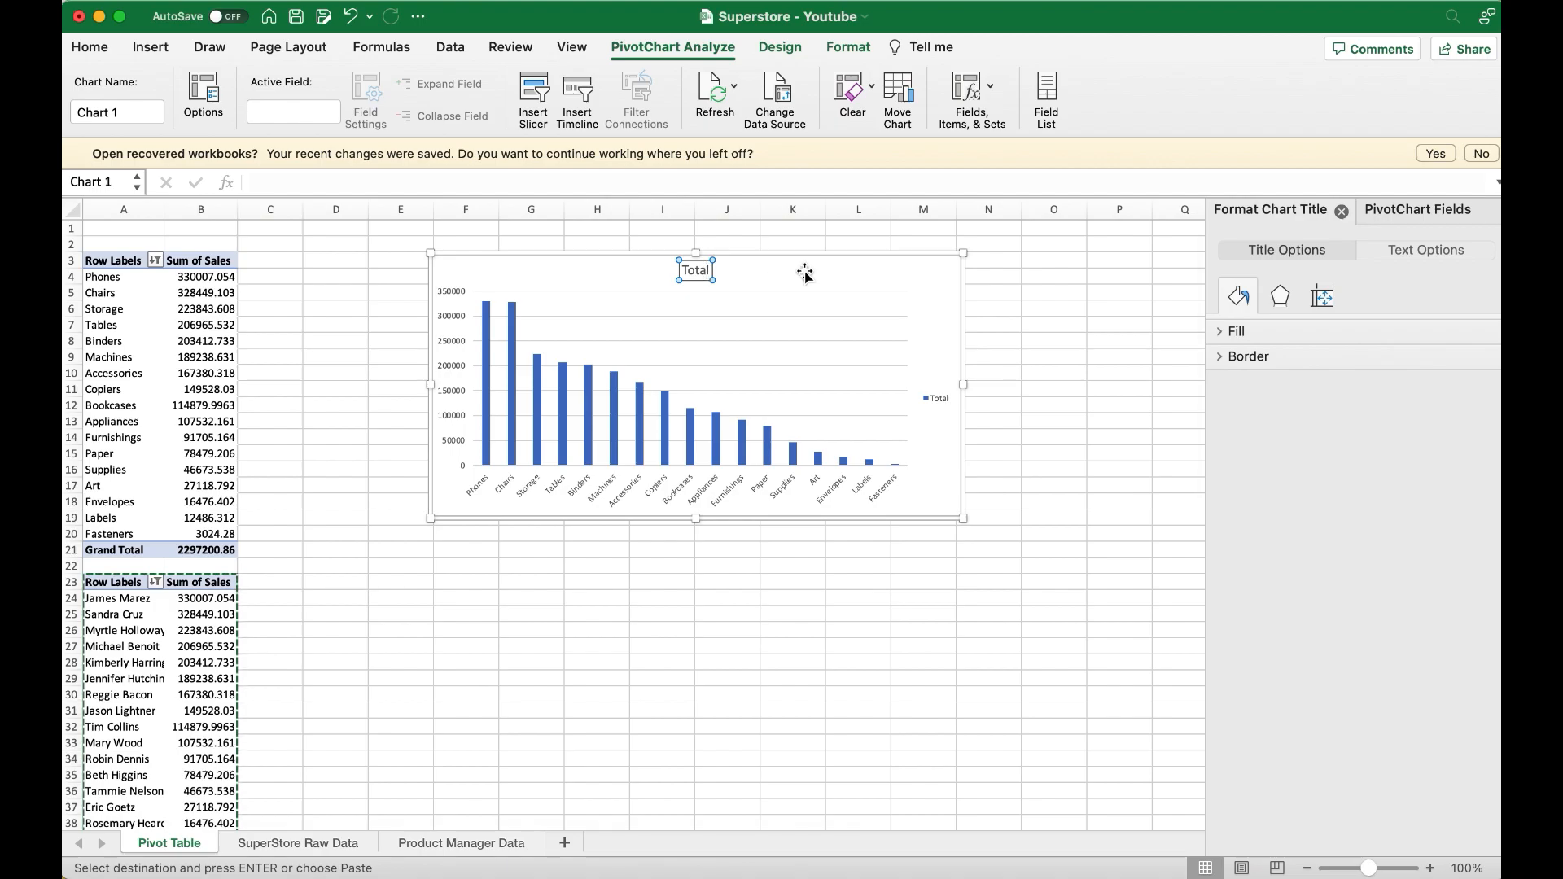
pyautogui.press('BackSpace')
pyautogui.press('BackSpace')
pyautogui.press('BackSpace')
pyautogui.press('BackSpace')
pyautogui.write('Sales by S')
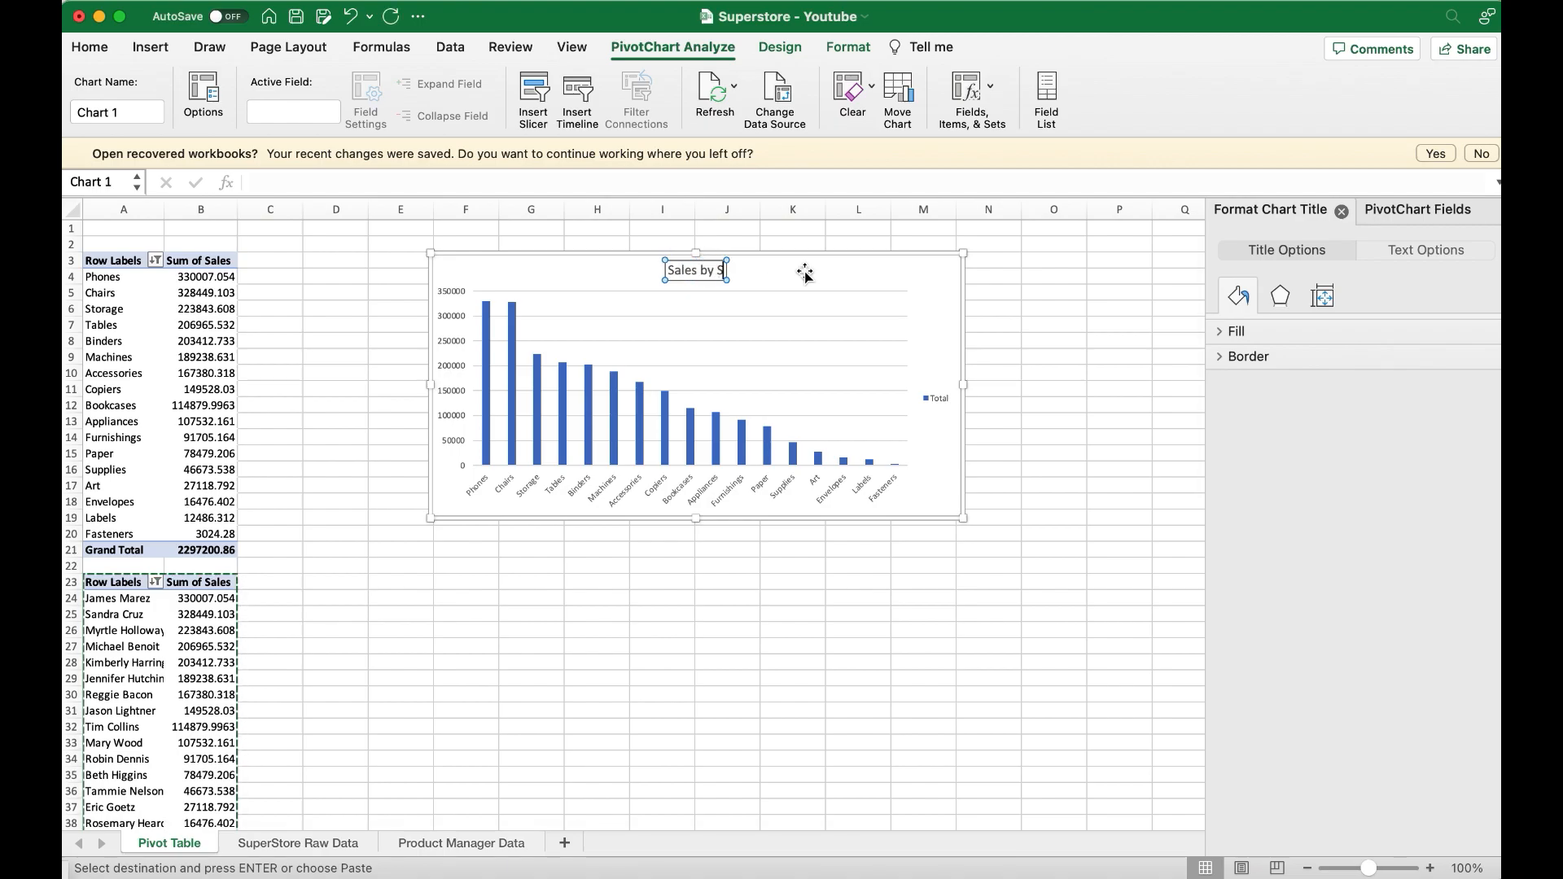
pyautogui.write('ub Category')
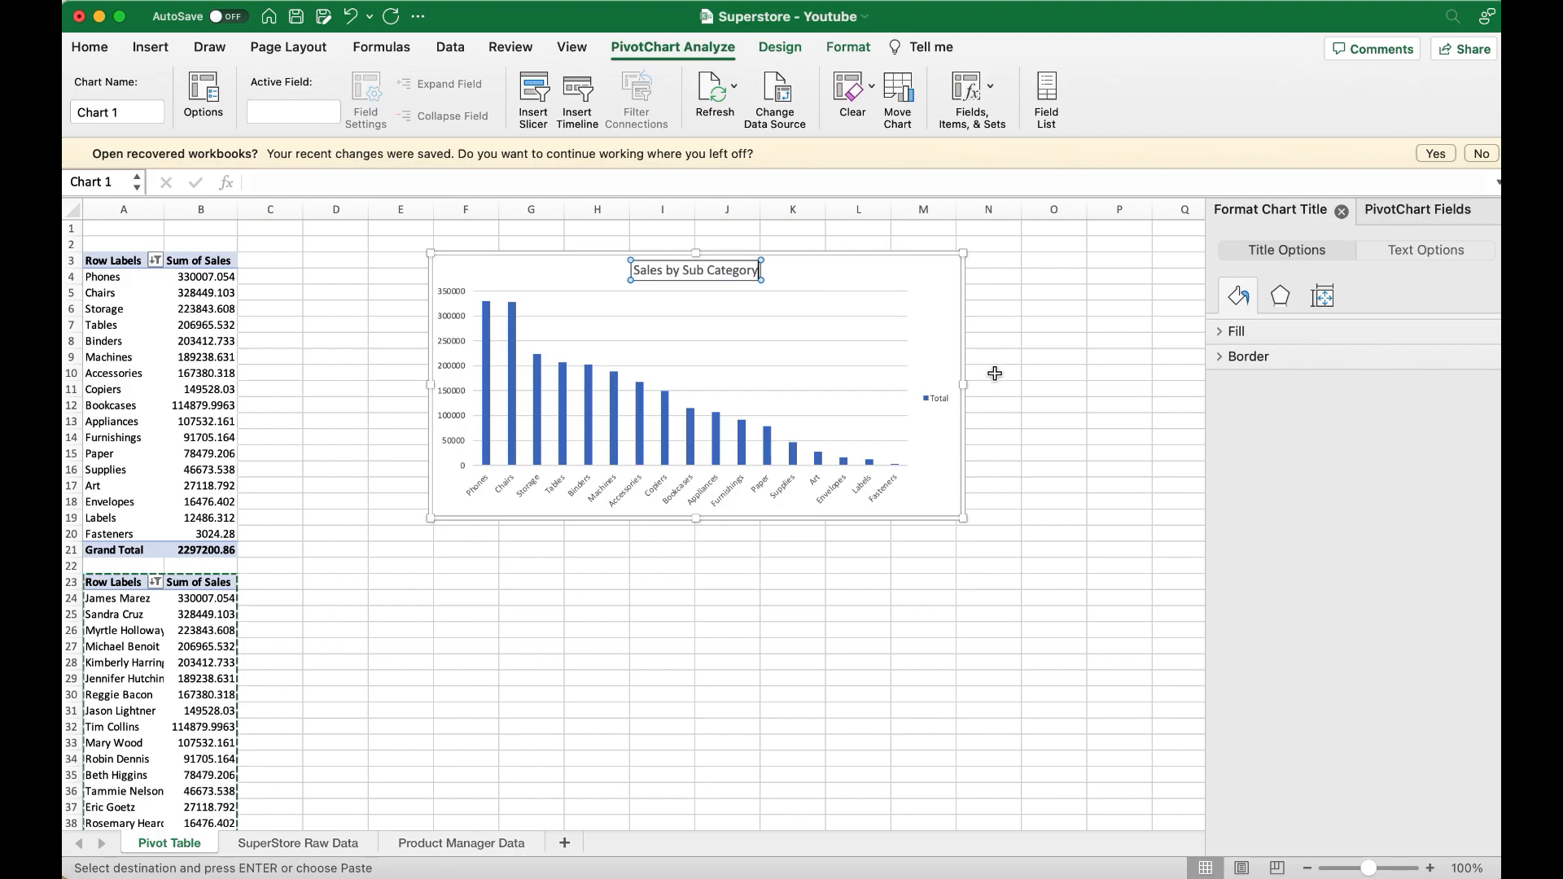
pyautogui.click(1117, 432)
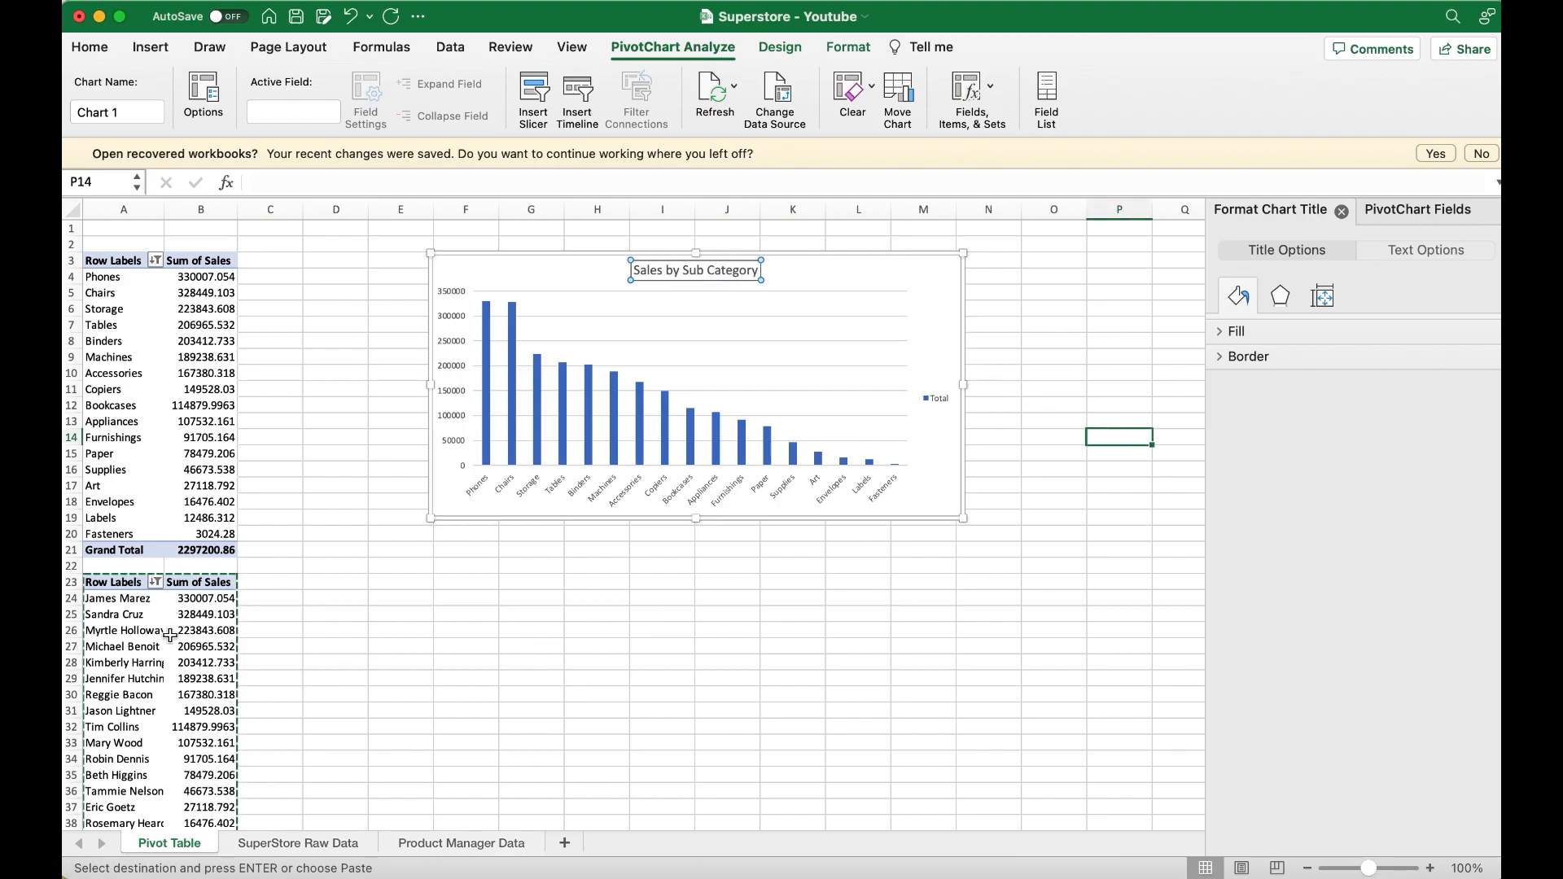
# Insert a 2-D clustered column chart from the product manager PivotTable at A23
pyautogui.click(120, 583)
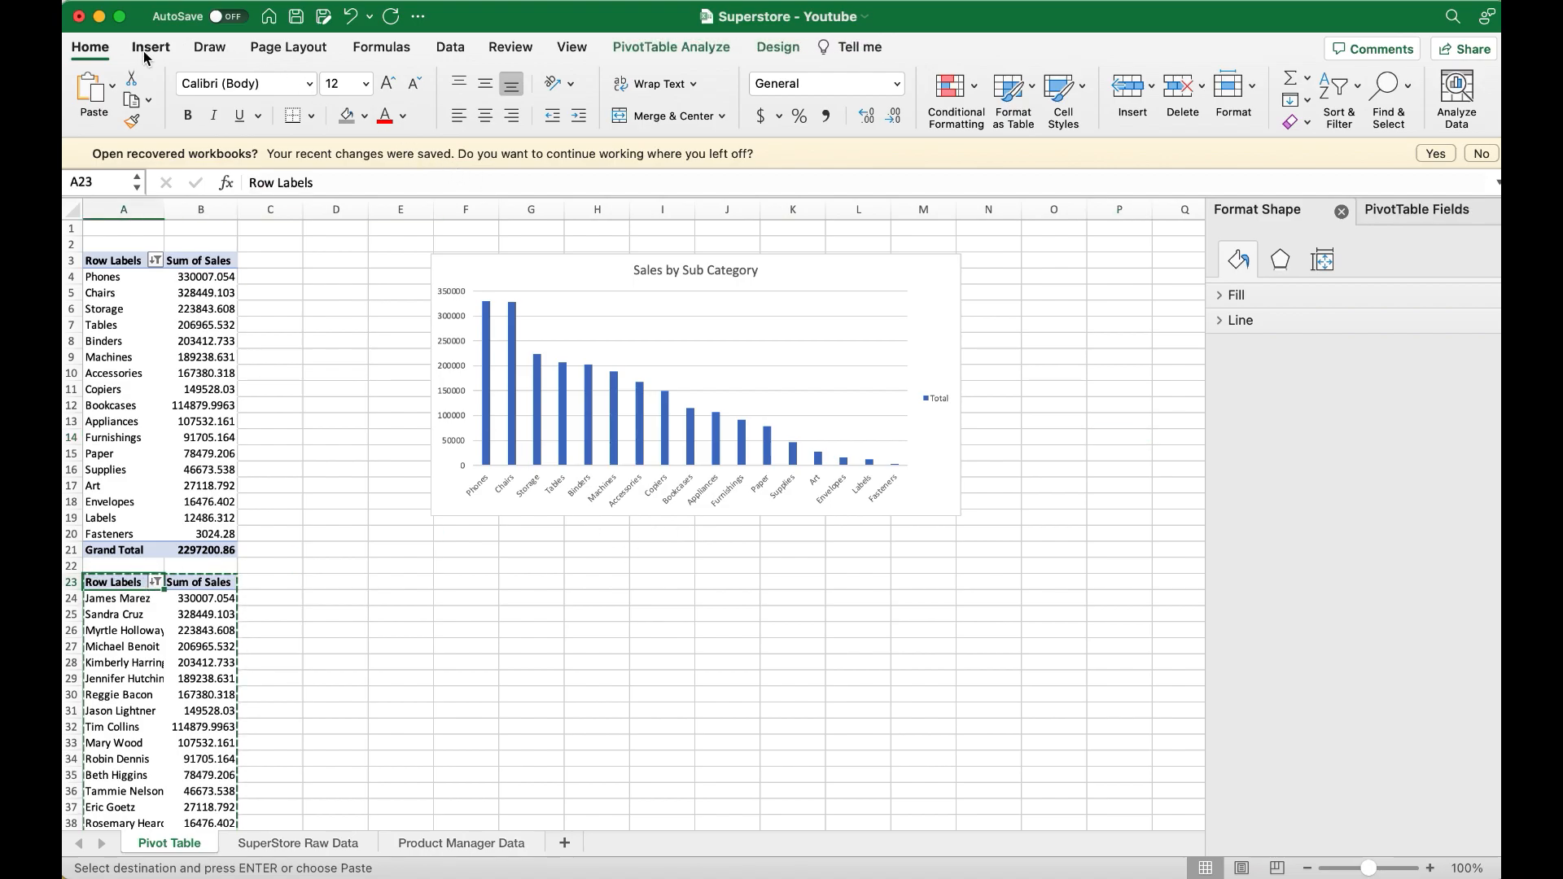
pyautogui.click(732, 88)
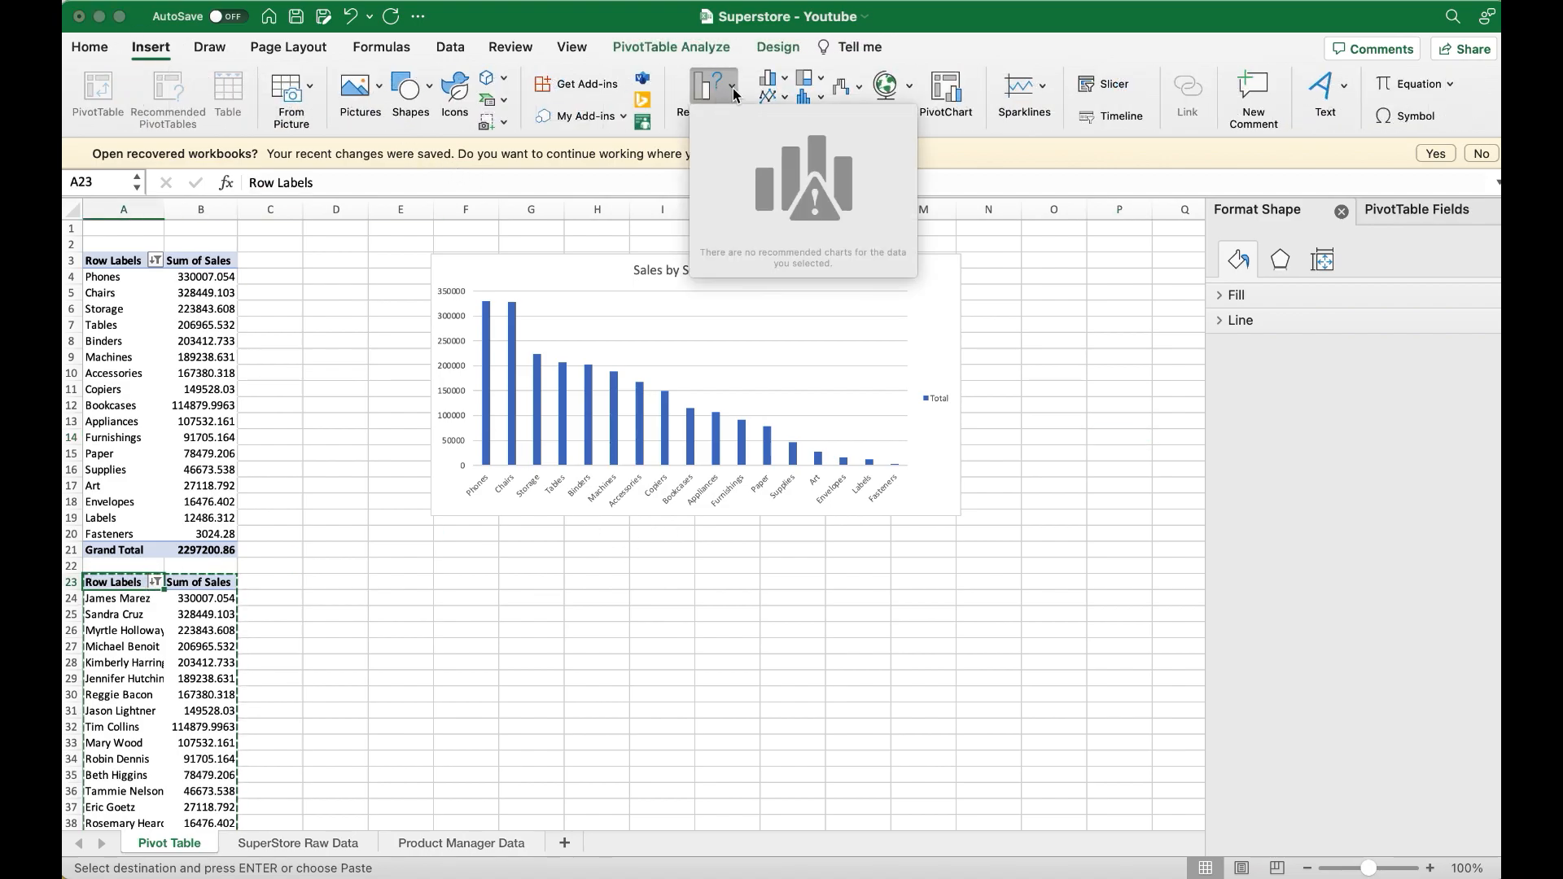
pyautogui.click(774, 82)
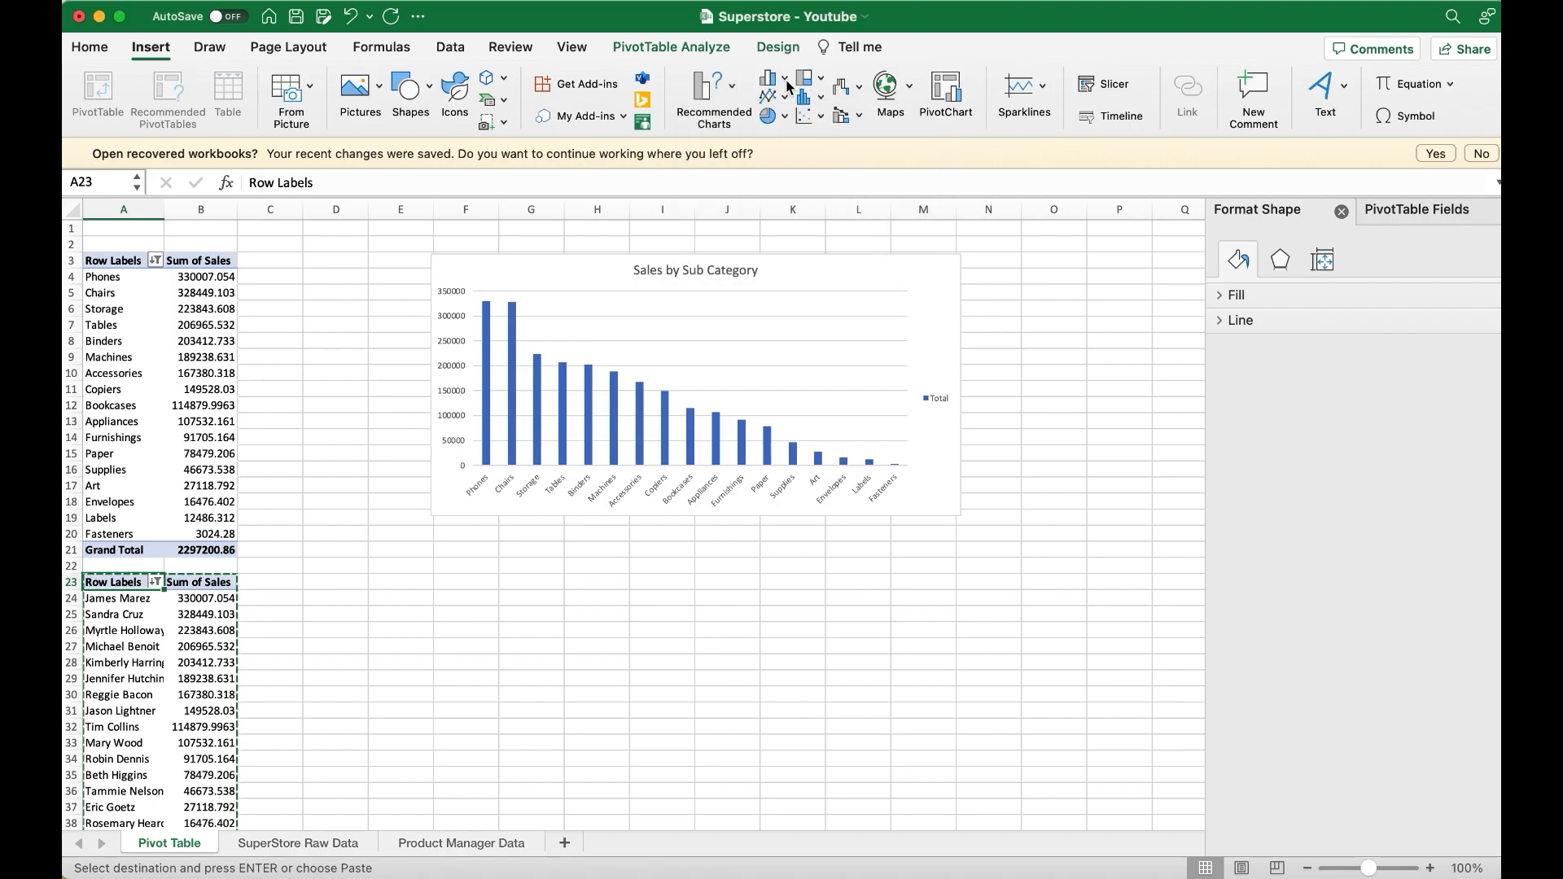
pyautogui.click(774, 82)
pyautogui.click(820, 192)
# Place the product manager chart below the sub-category chart, level with row 23, and enlarge it to about column M
pyautogui.moveTo(750, 431); pyautogui.dragTo(725, 599)
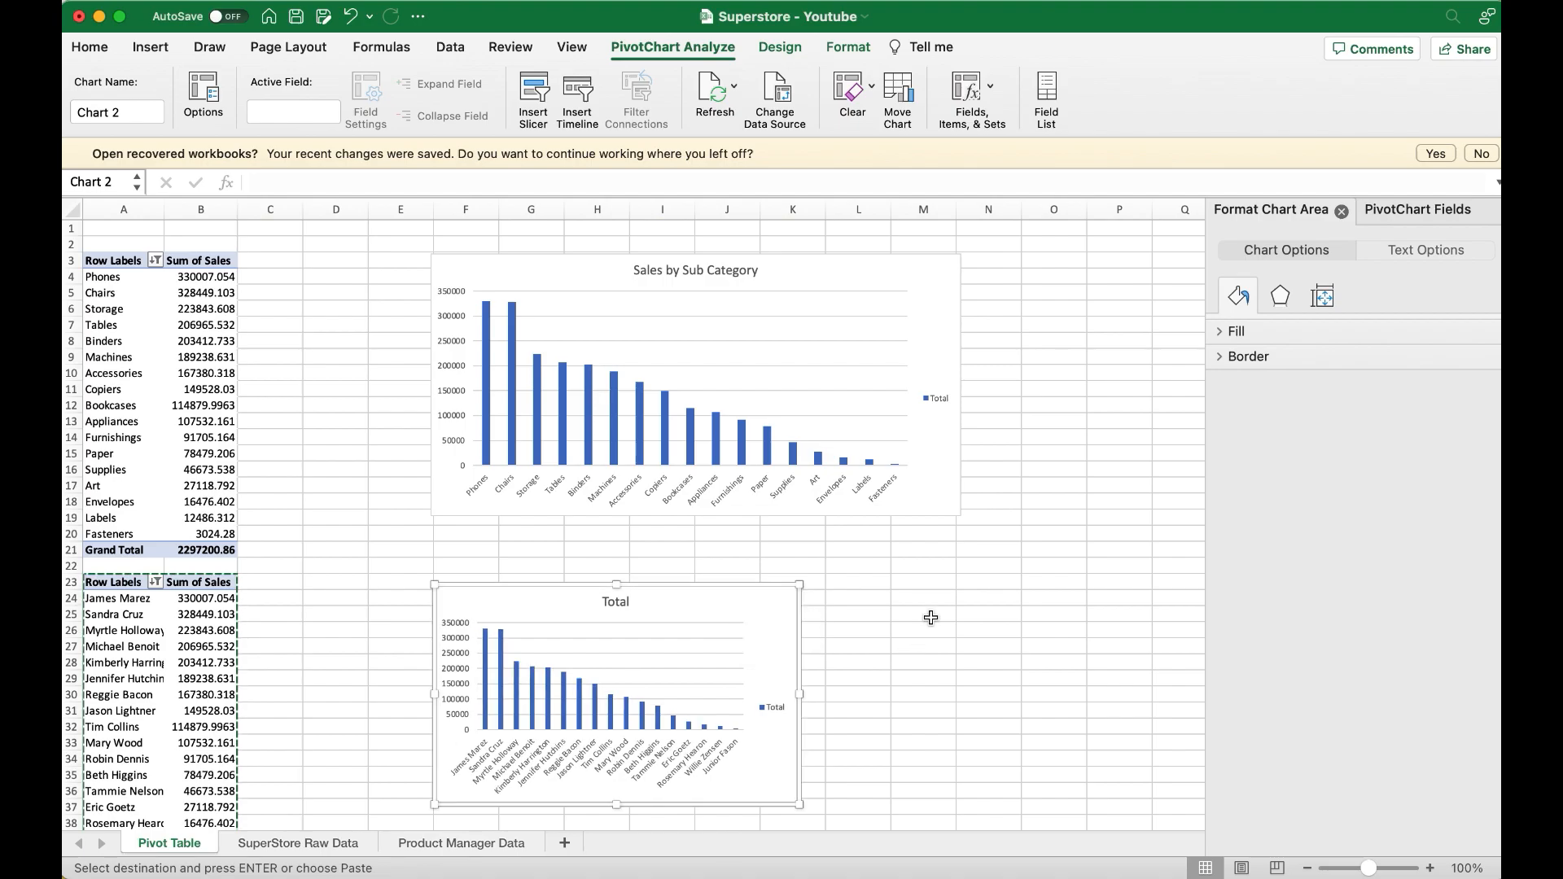
pyautogui.scroll(-5, 930, 620)
pyautogui.moveTo(799, 659); pyautogui.dragTo(926, 700)
# Change the product manager chart's title to "Sales by Product Manager"
pyautogui.click(681, 454)
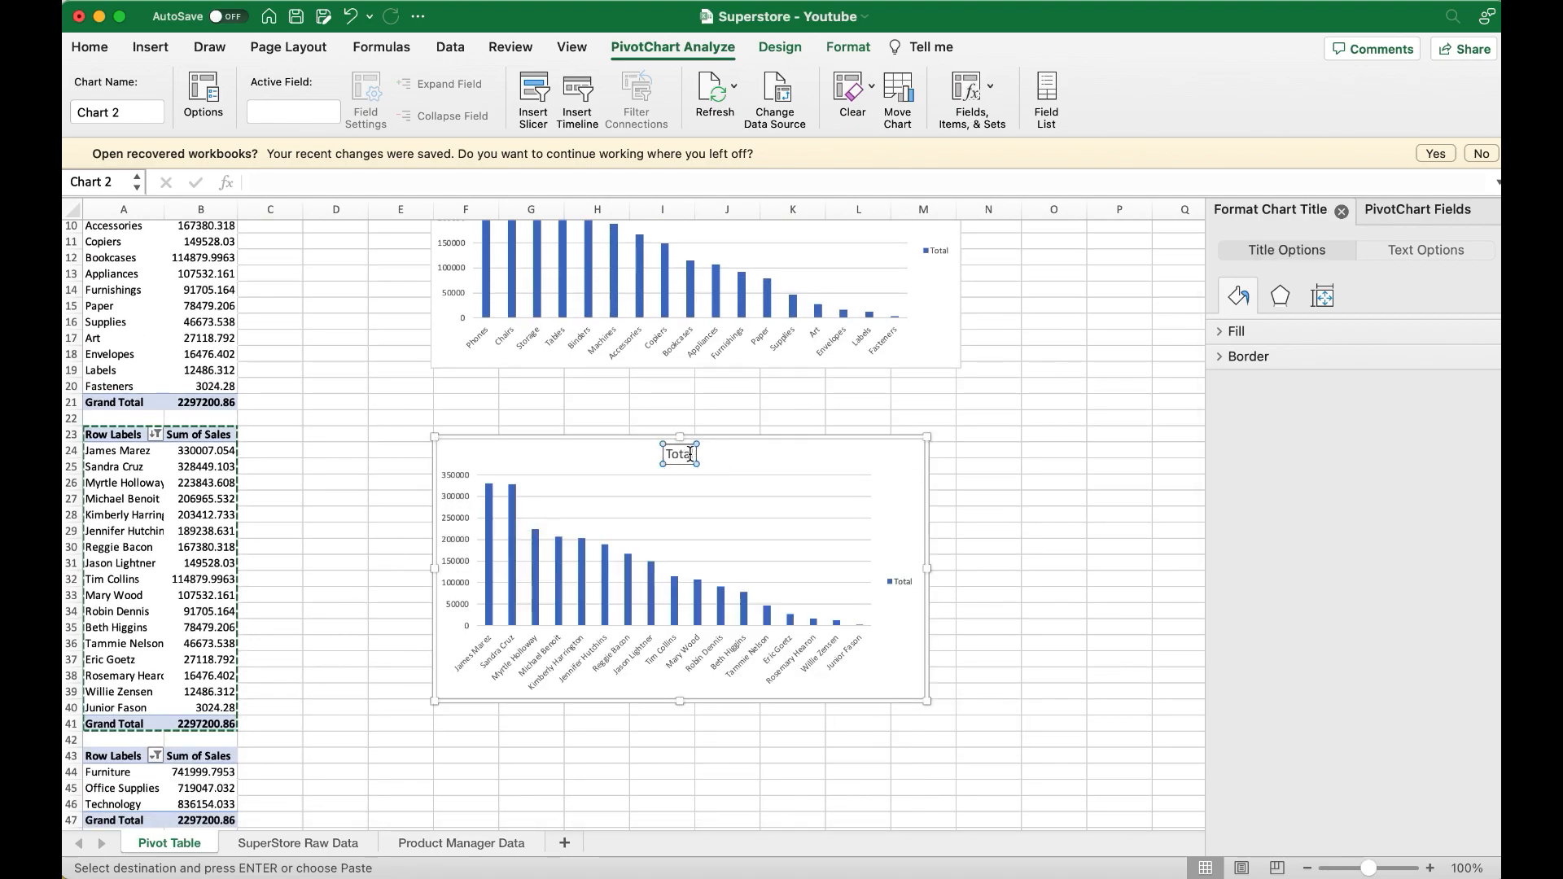
pyautogui.doubleClick(688, 454)
pyautogui.write('Sales by Produc')
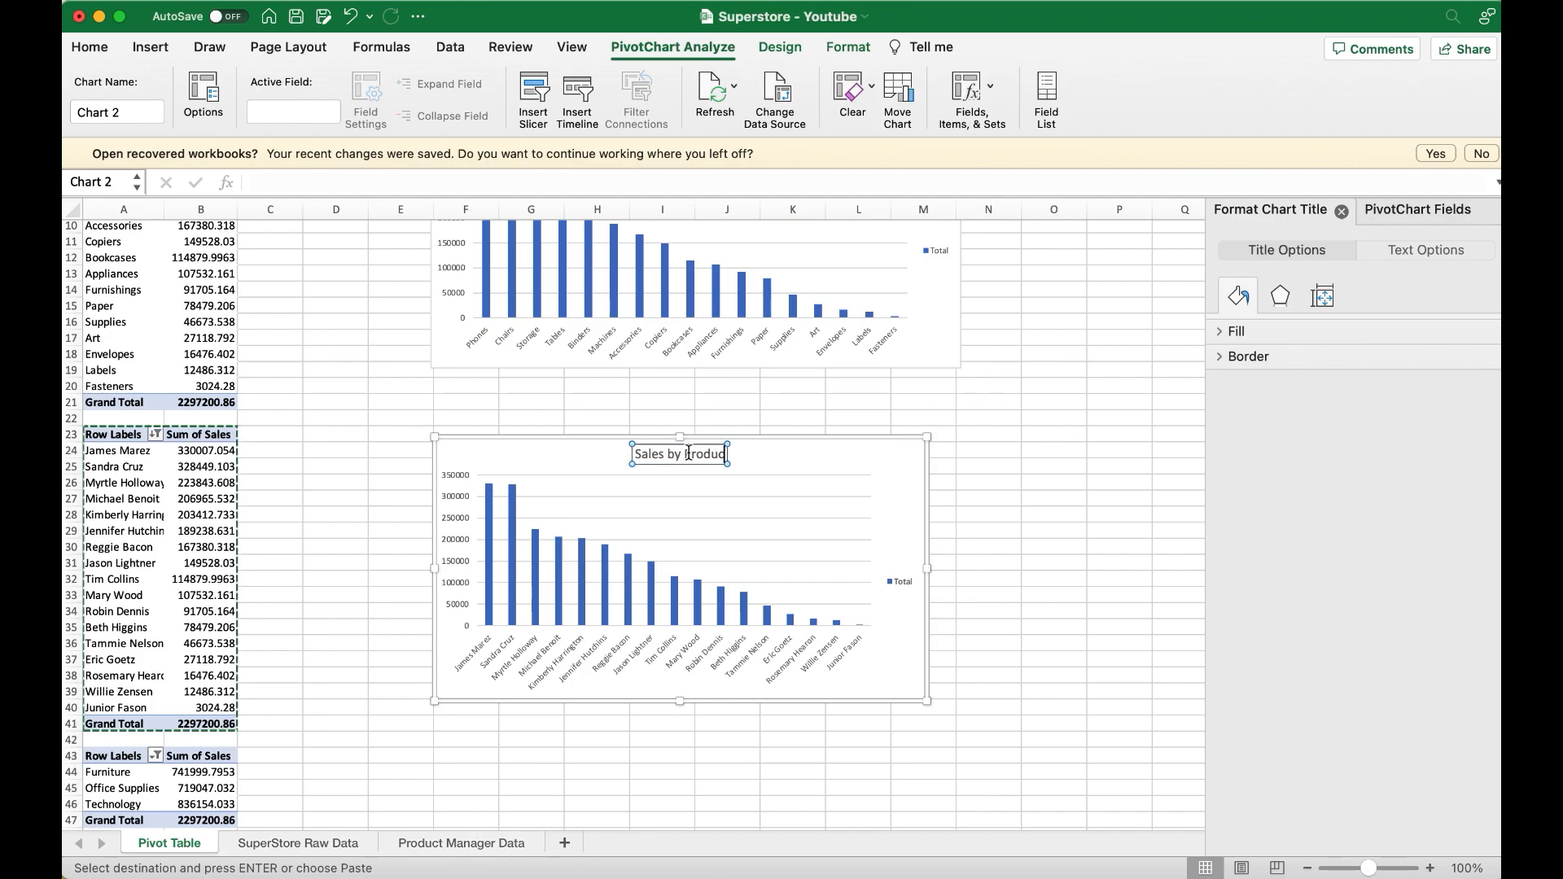
pyautogui.write('t Manager')
pyautogui.click(1106, 524)
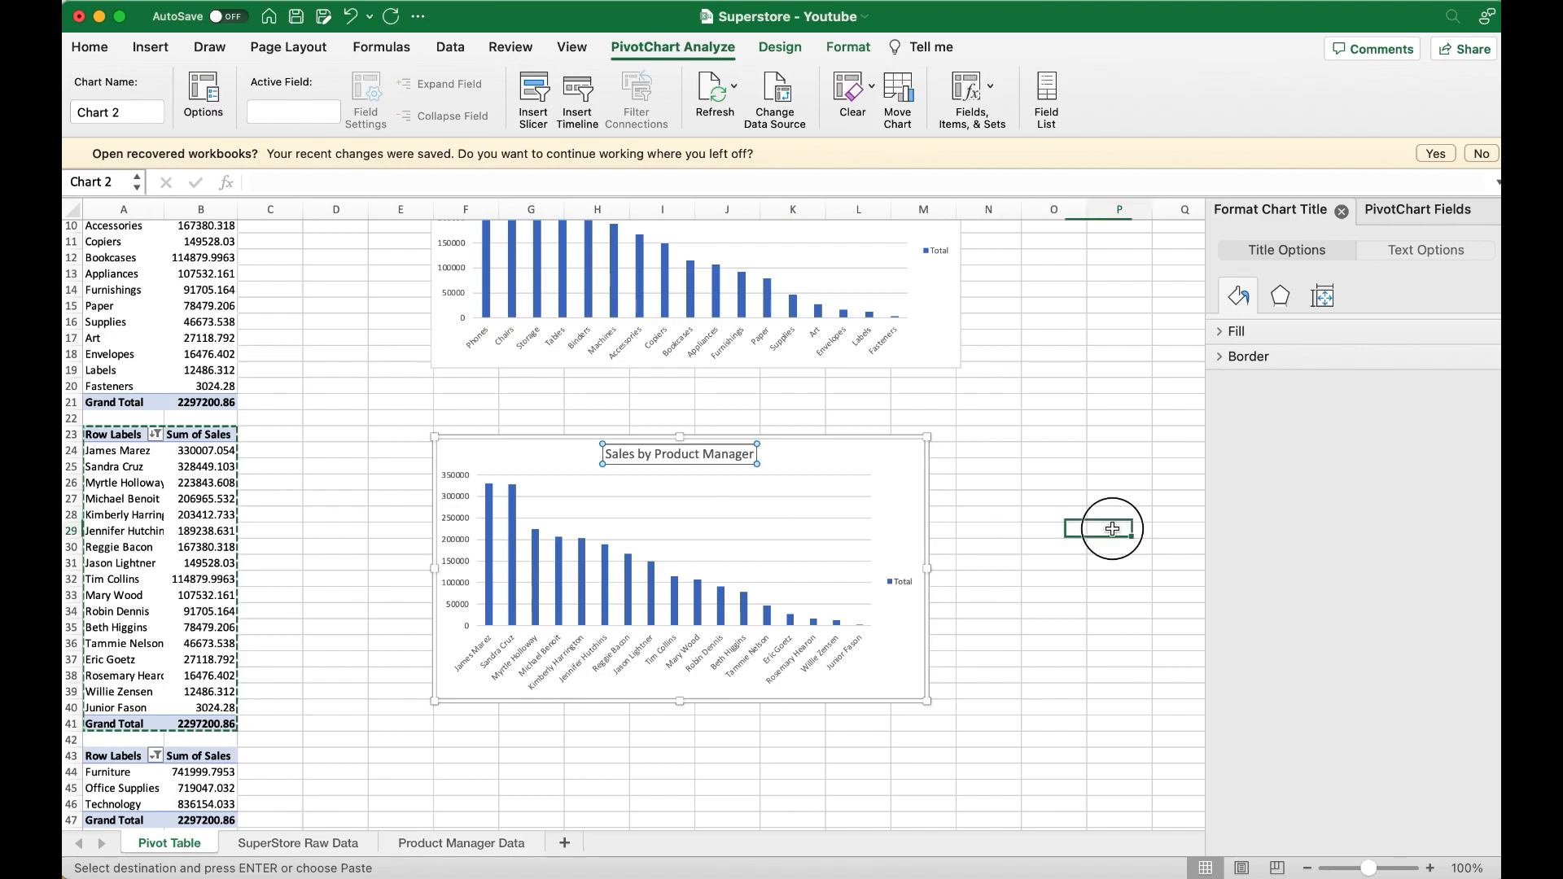
# Show the Sum of Sales values in the category PivotTable at A43 as % of Grand Total
pyautogui.scroll(-3, 933, 599)
pyautogui.click(106, 655)
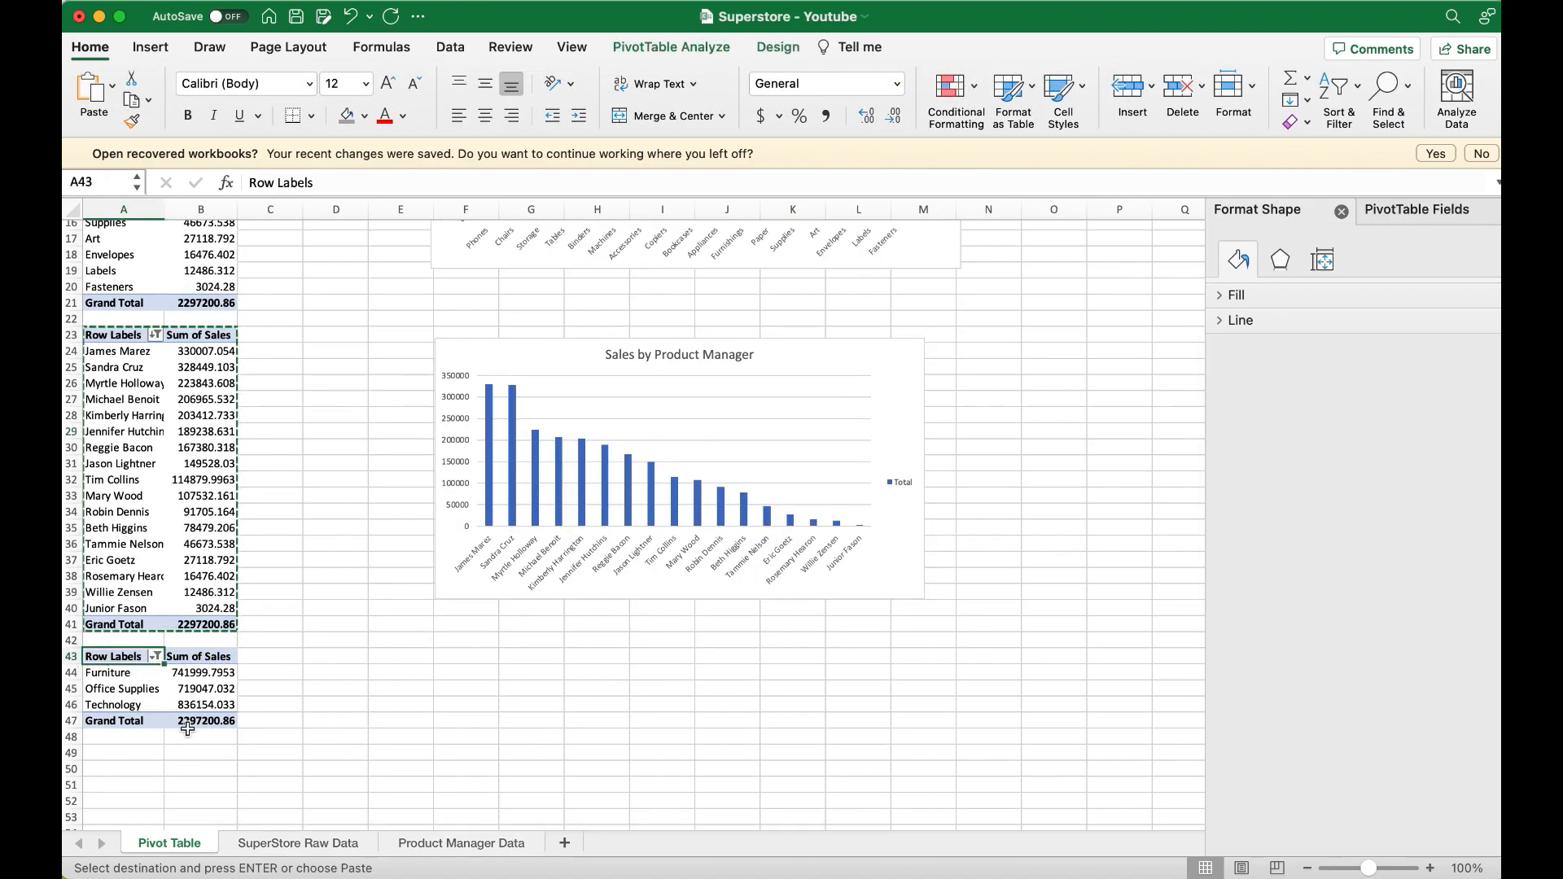
pyautogui.click(1430, 869)
pyautogui.click(1430, 868)
pyautogui.scroll(-4, 967, 761)
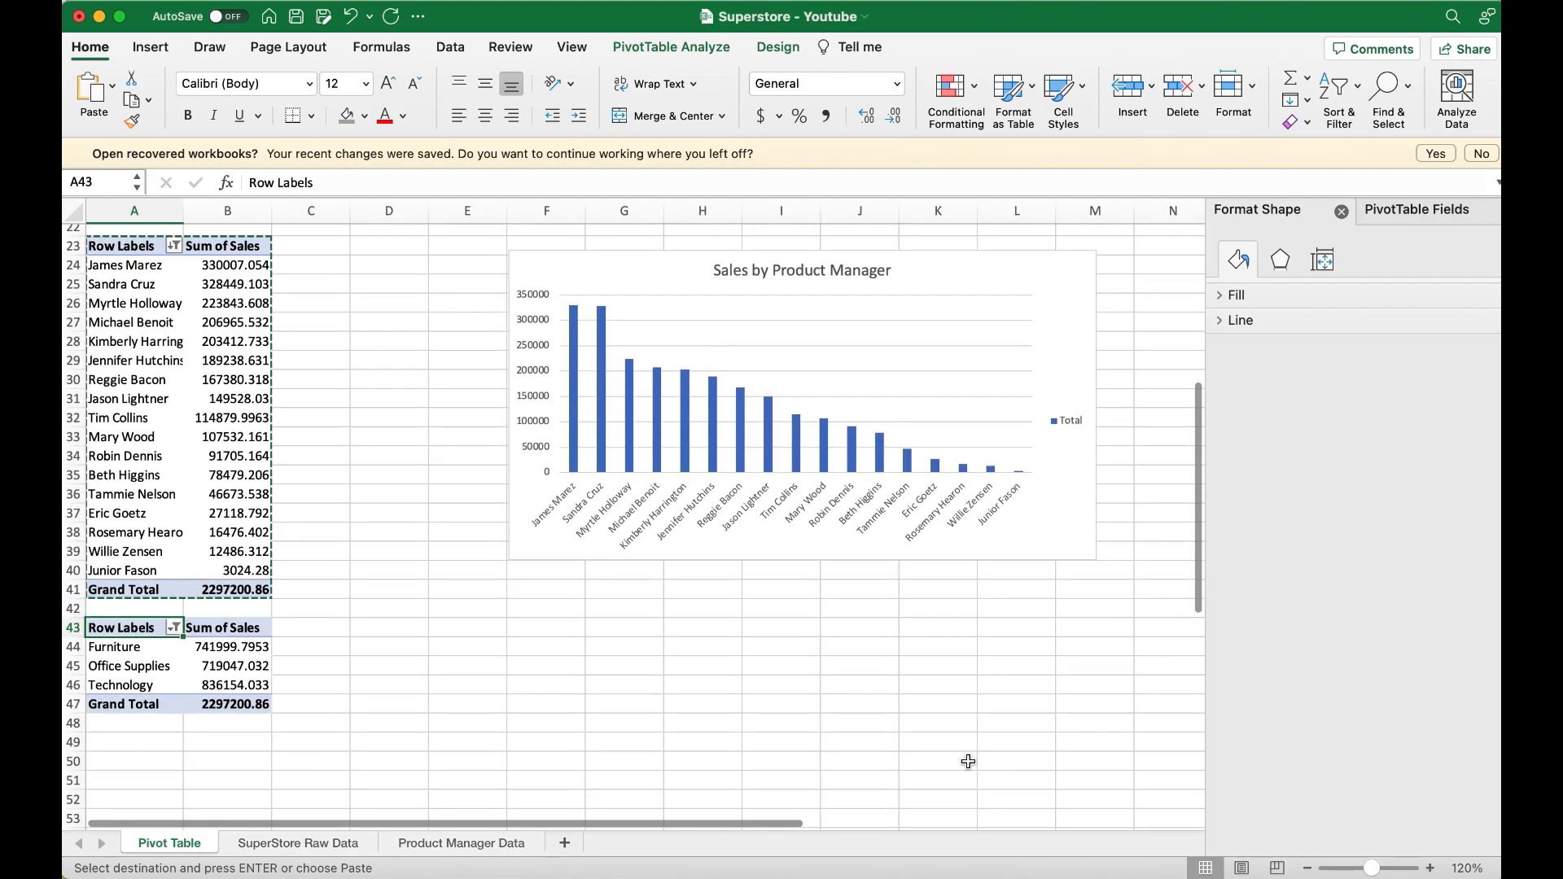
pyautogui.moveTo(250, 615); pyautogui.dragTo(236, 648)
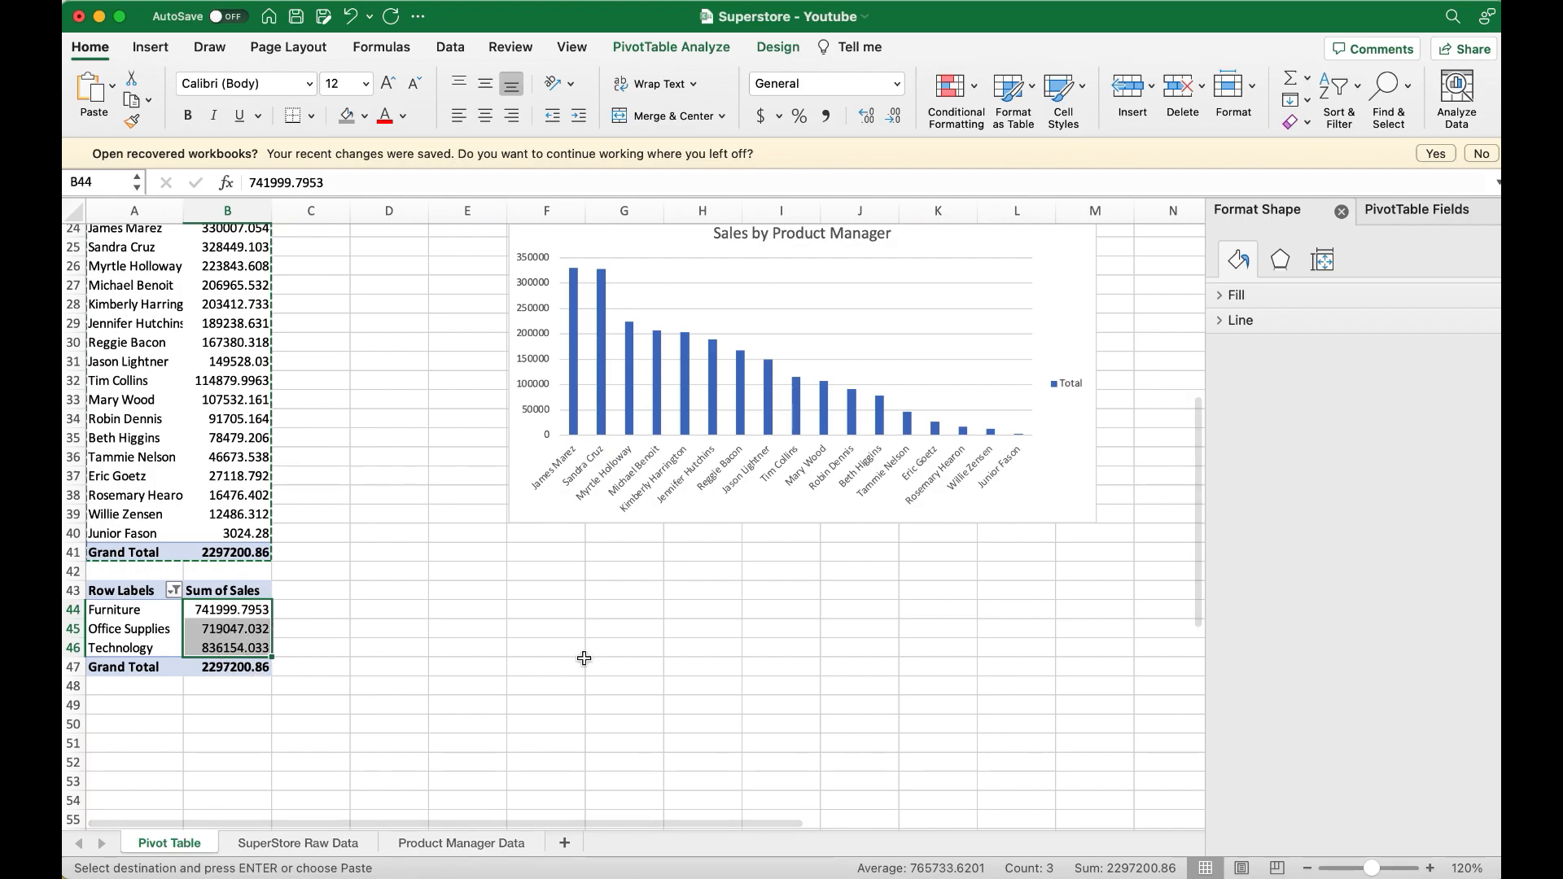
pyautogui.click(390, 686)
pyautogui.click(231, 601)
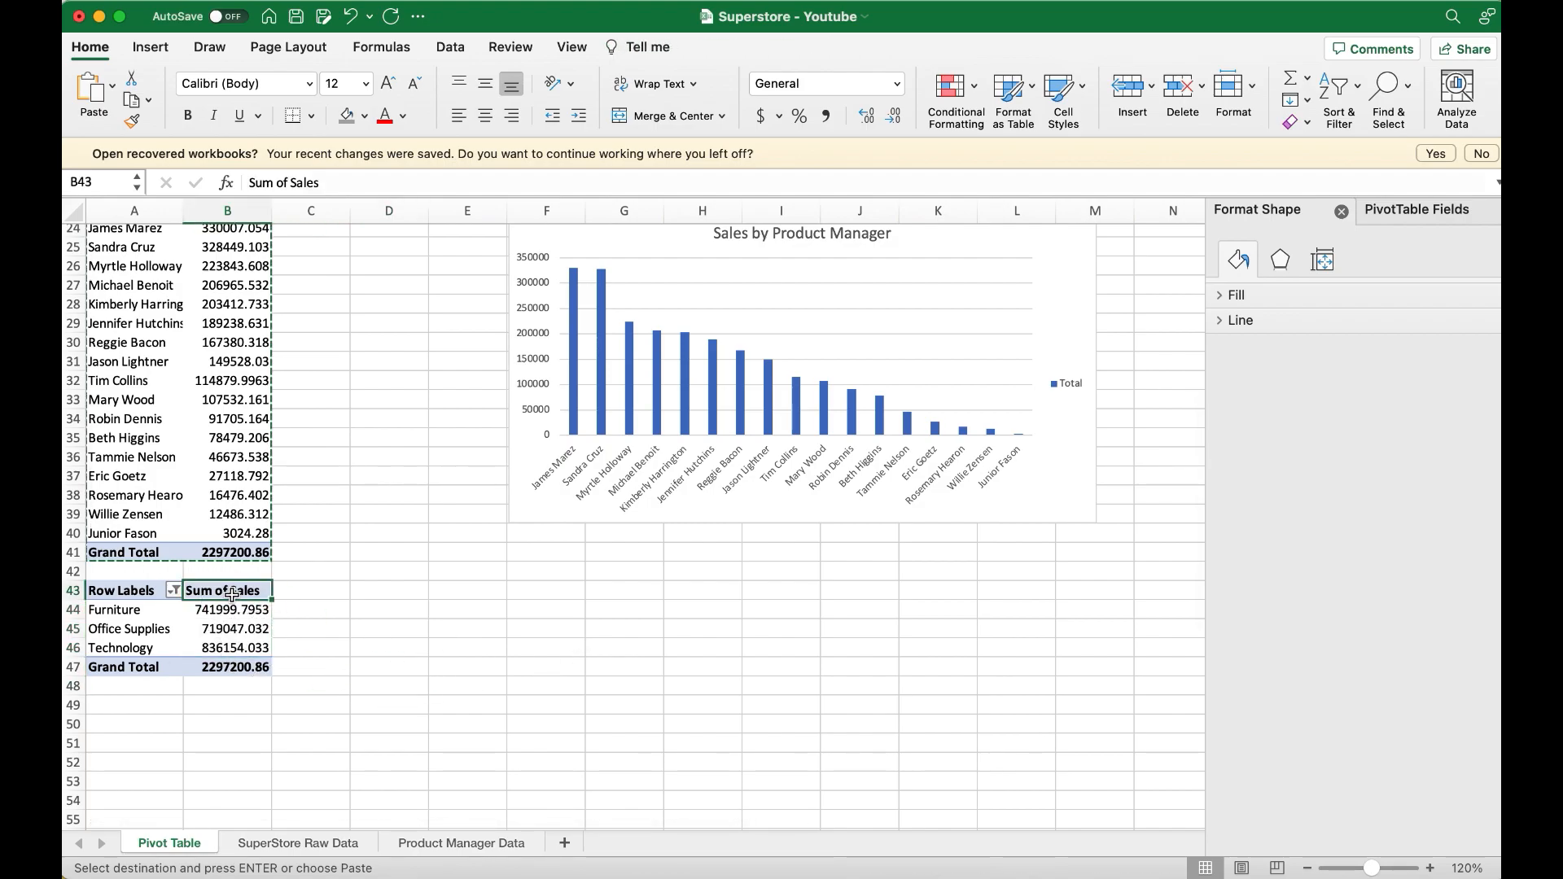
pyautogui.rightClick(232, 599)
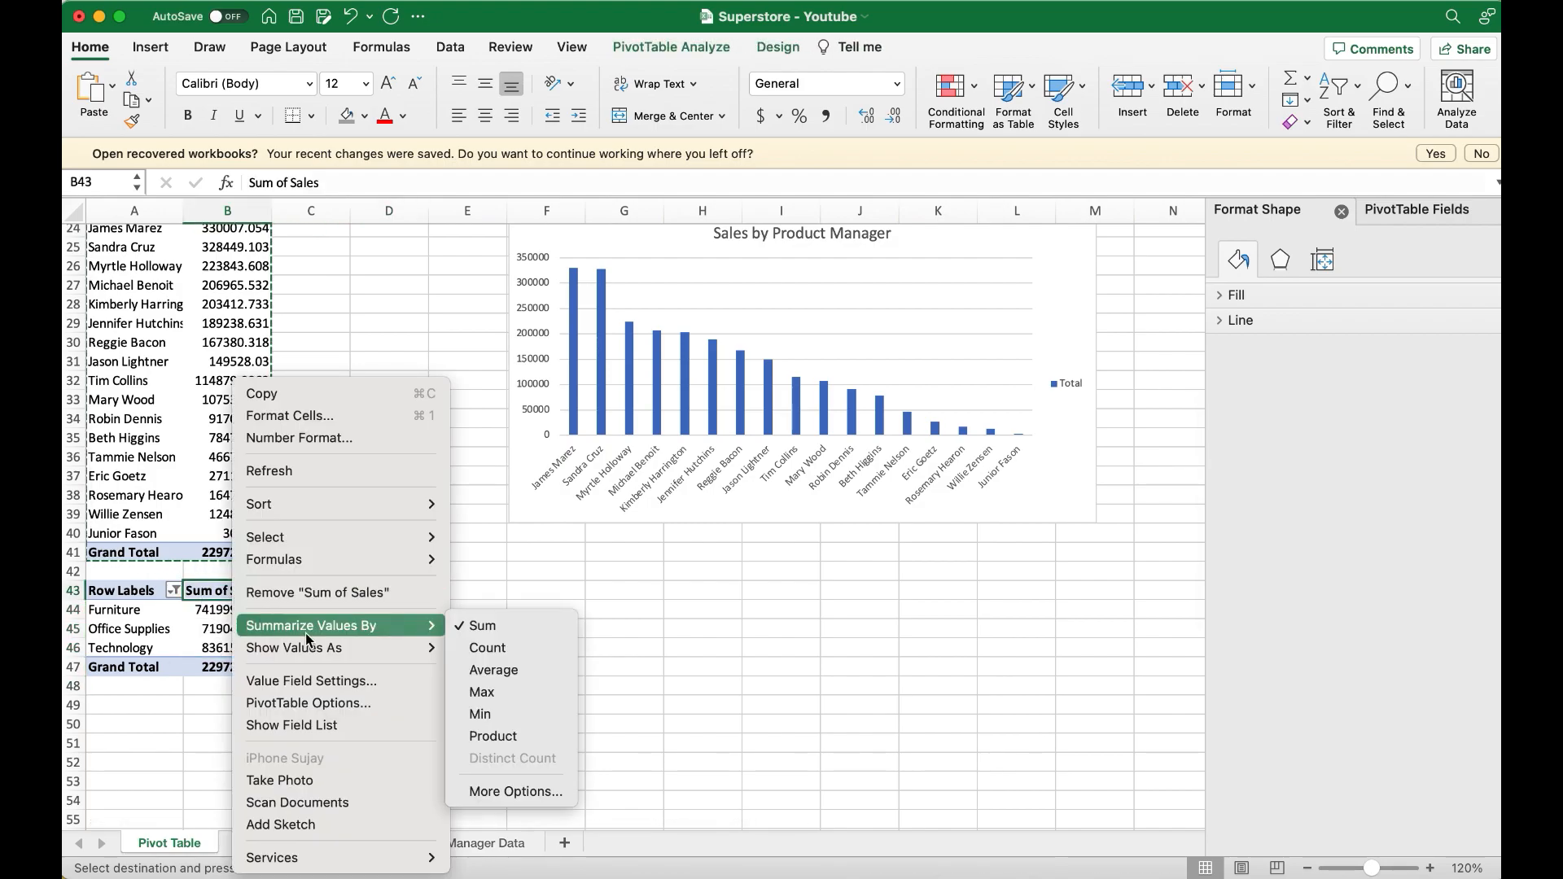
pyautogui.moveTo(319, 651)
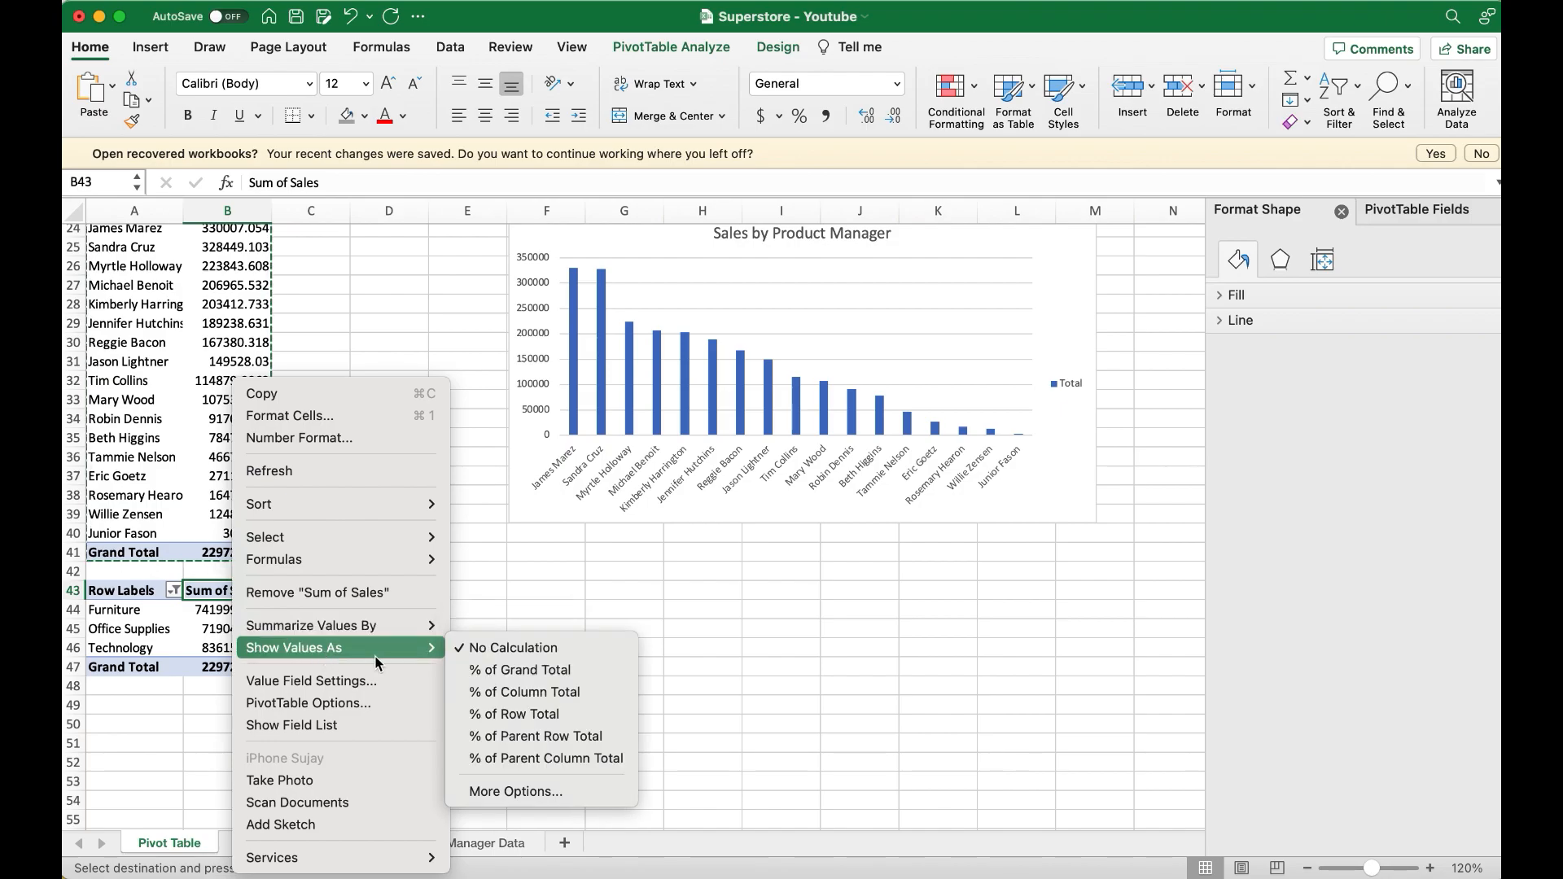
pyautogui.click(534, 671)
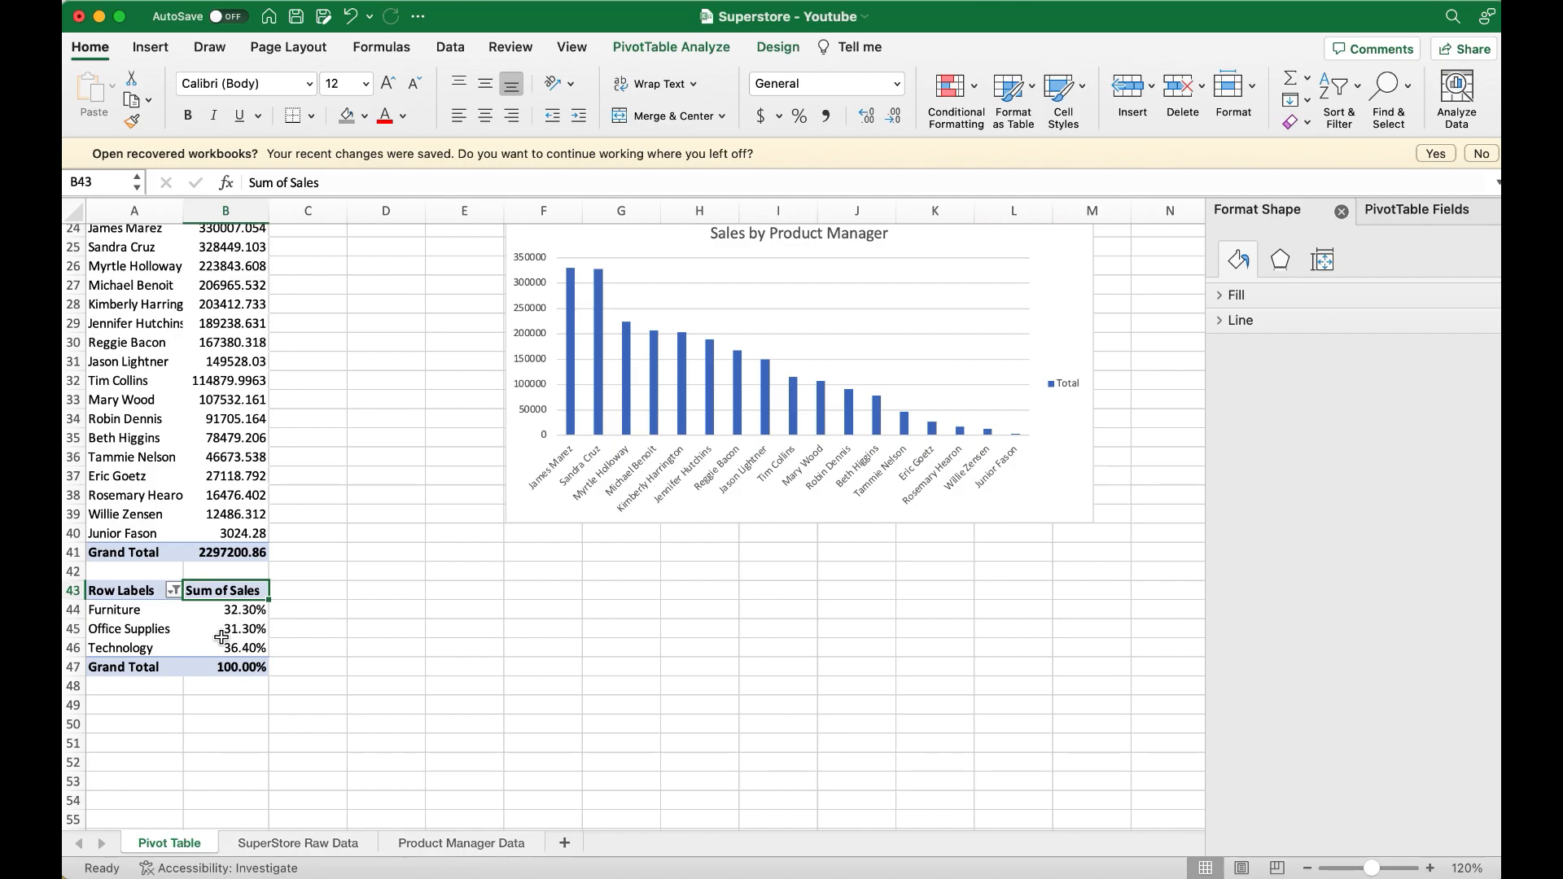
pyautogui.click(145, 618)
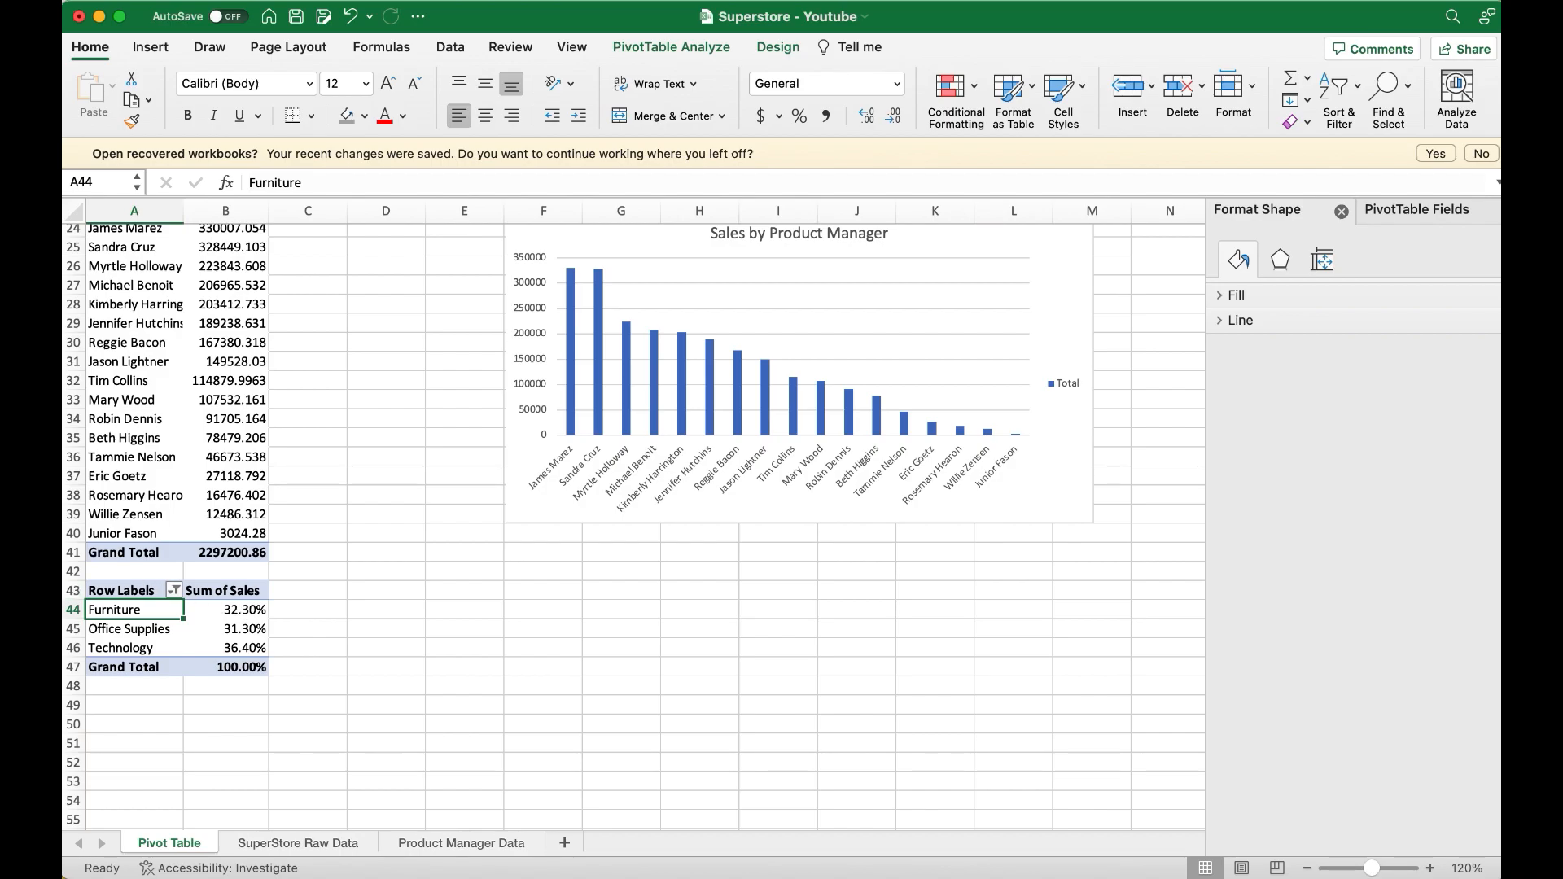
pyautogui.click(159, 633)
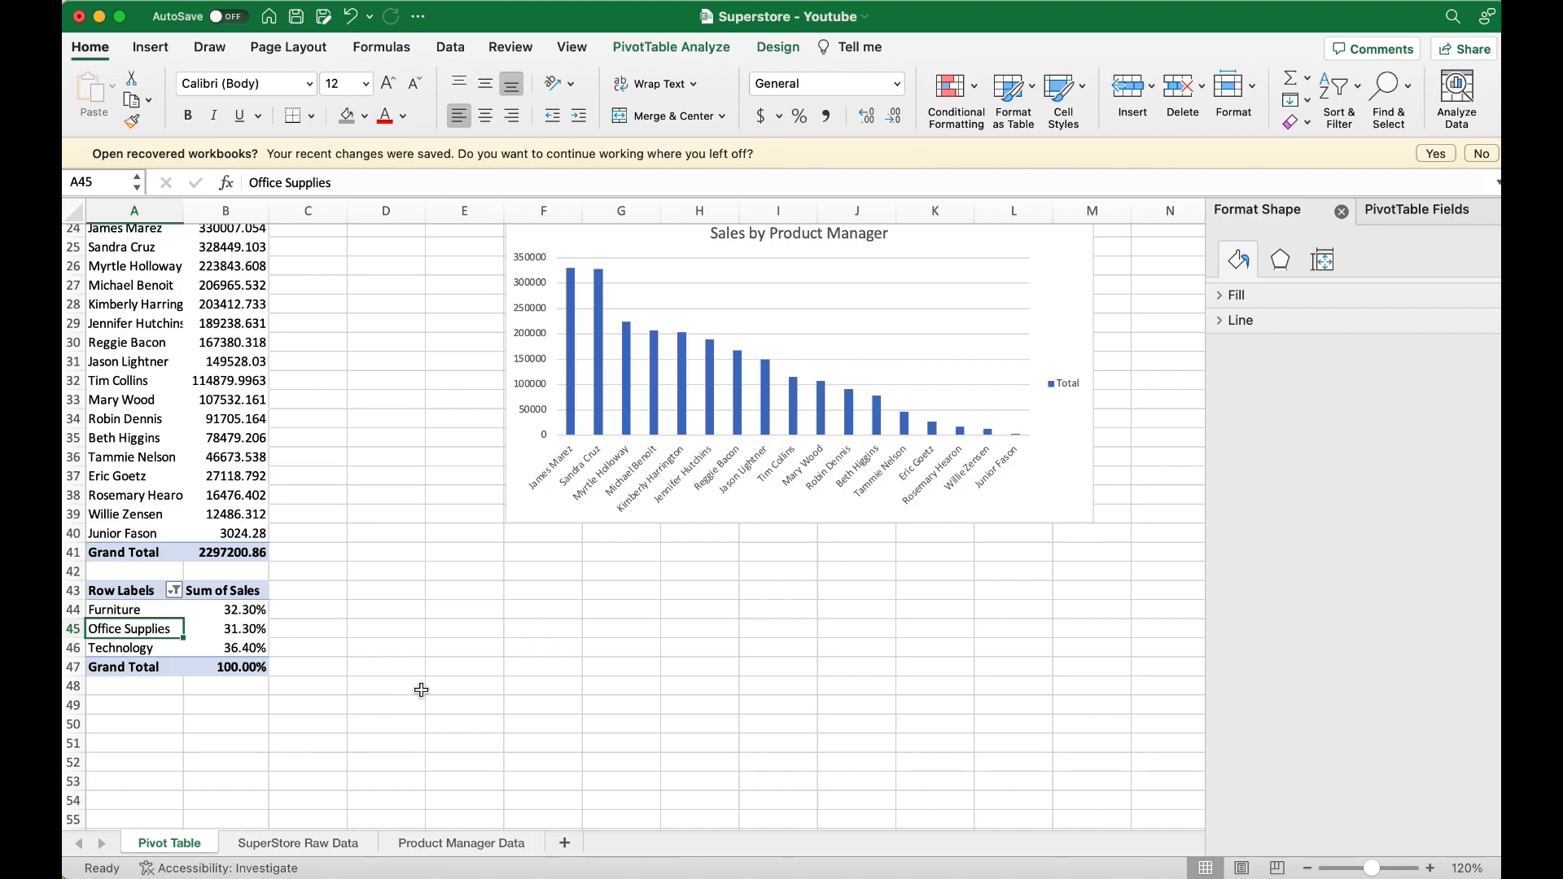
pyautogui.moveTo(147, 599); pyautogui.dragTo(244, 667)
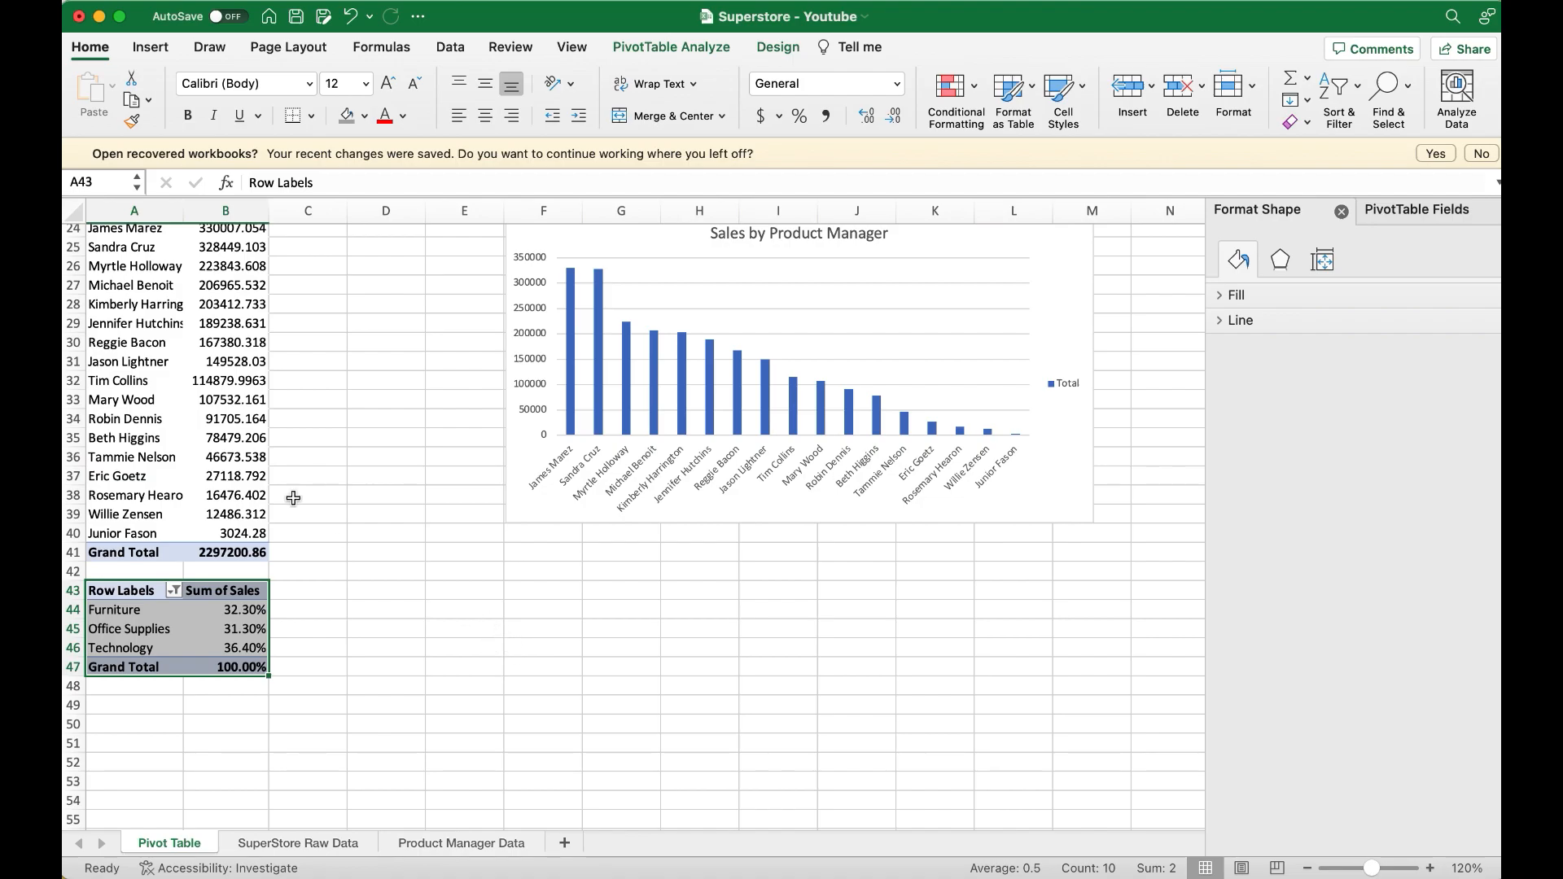
# Insert a 2-D pie chart from the category PivotTable at A43 and place it below the product manager chart
pyautogui.click(142, 591)
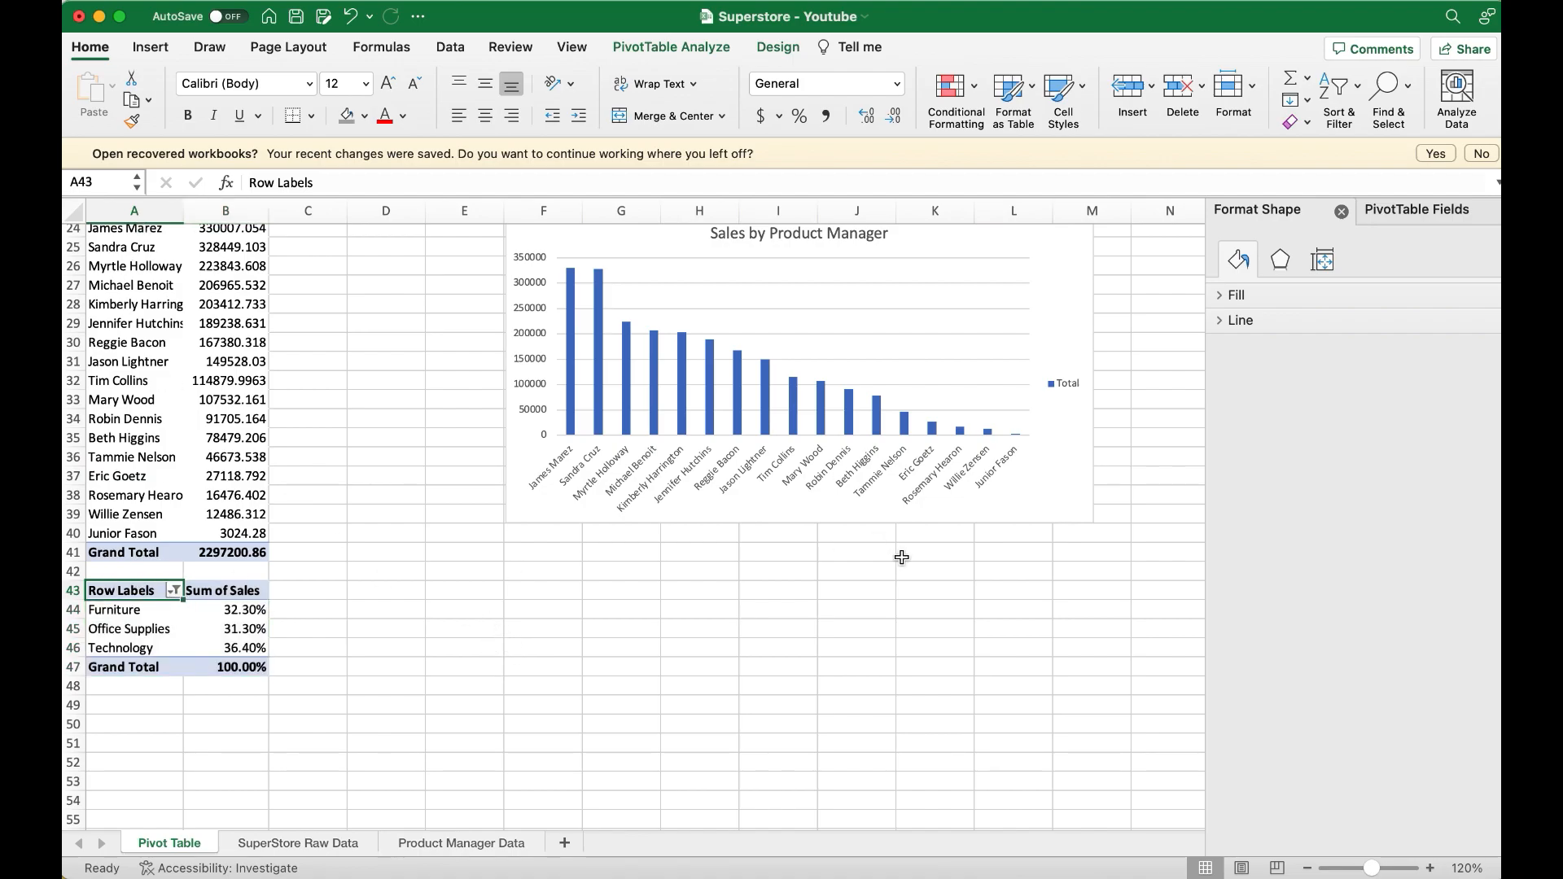
pyautogui.click(166, 52)
pyautogui.click(784, 119)
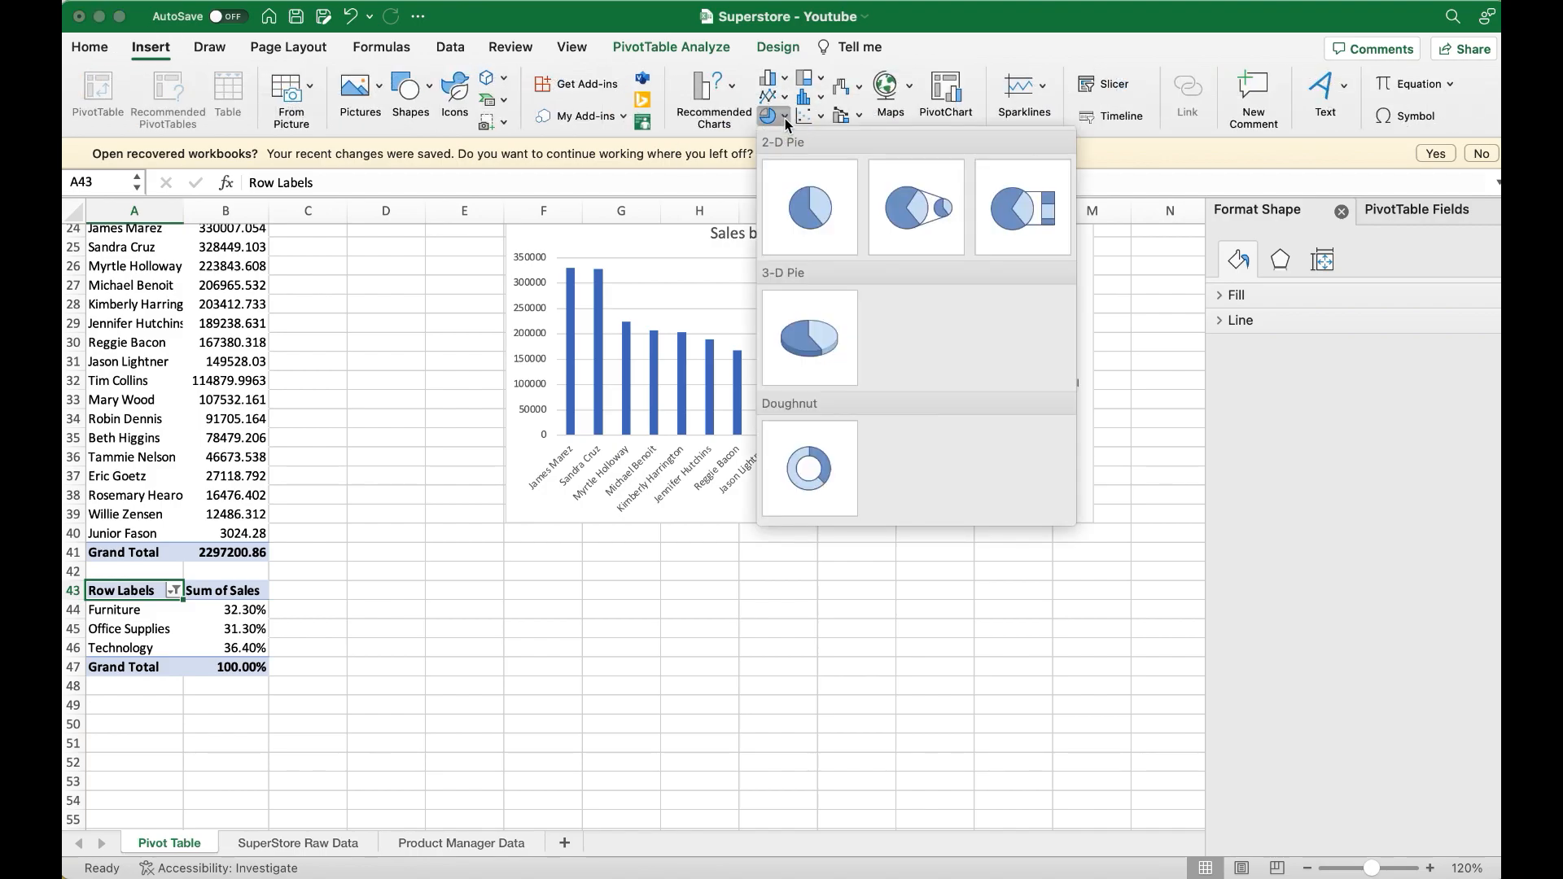
pyautogui.click(812, 203)
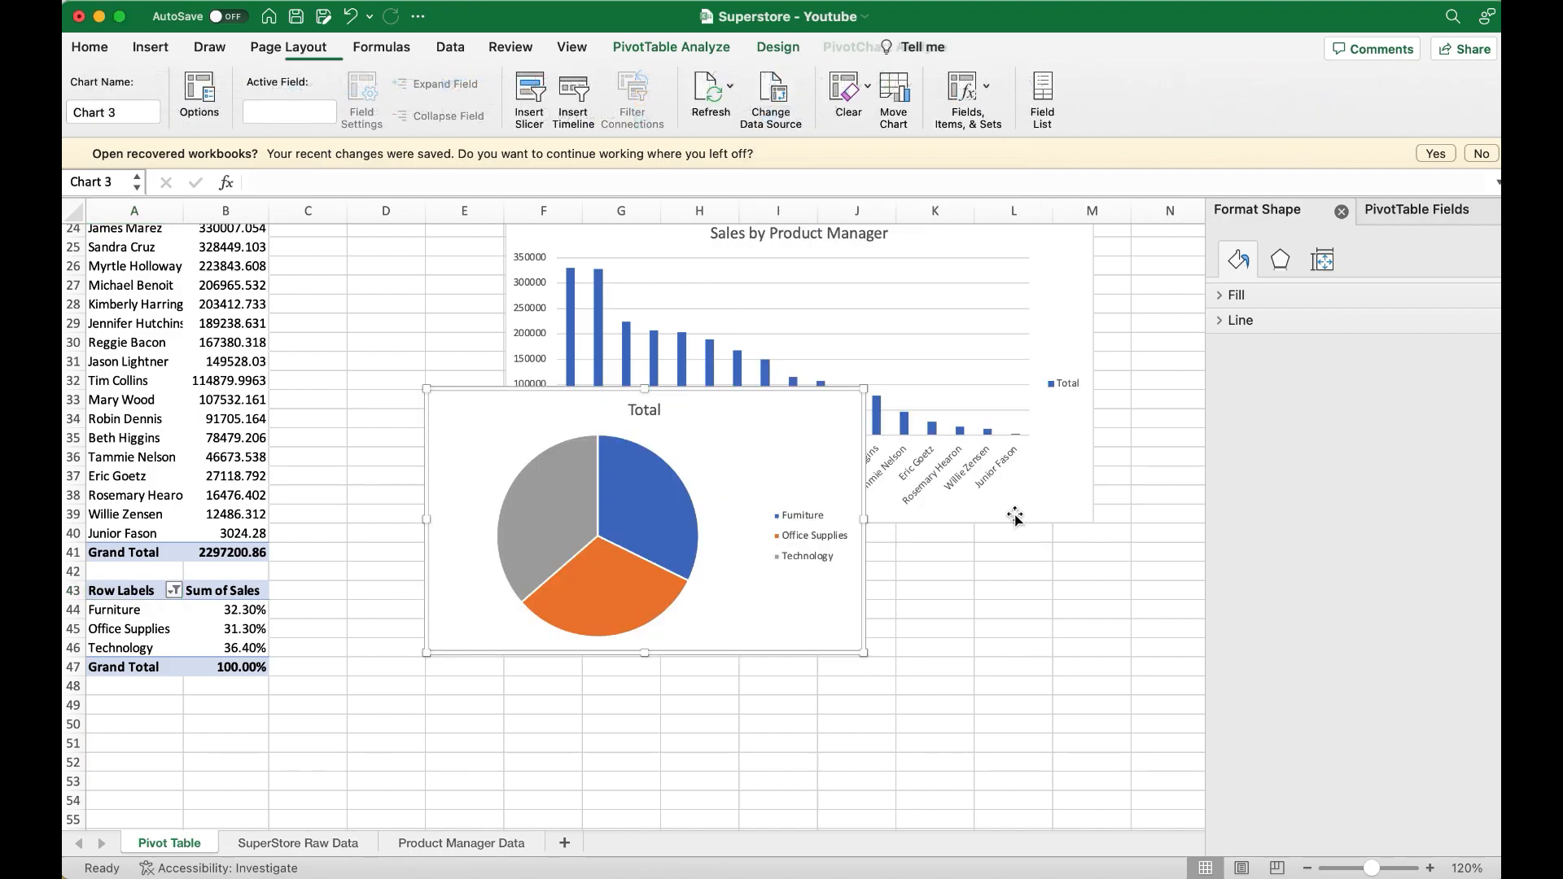
pyautogui.moveTo(775, 494); pyautogui.dragTo(852, 664)
pyautogui.scroll(-3, 1037, 573)
# Change the category pie chart's title to "Sales Distribution by Product Category"
pyautogui.click(727, 479)
pyautogui.doubleClick(734, 479)
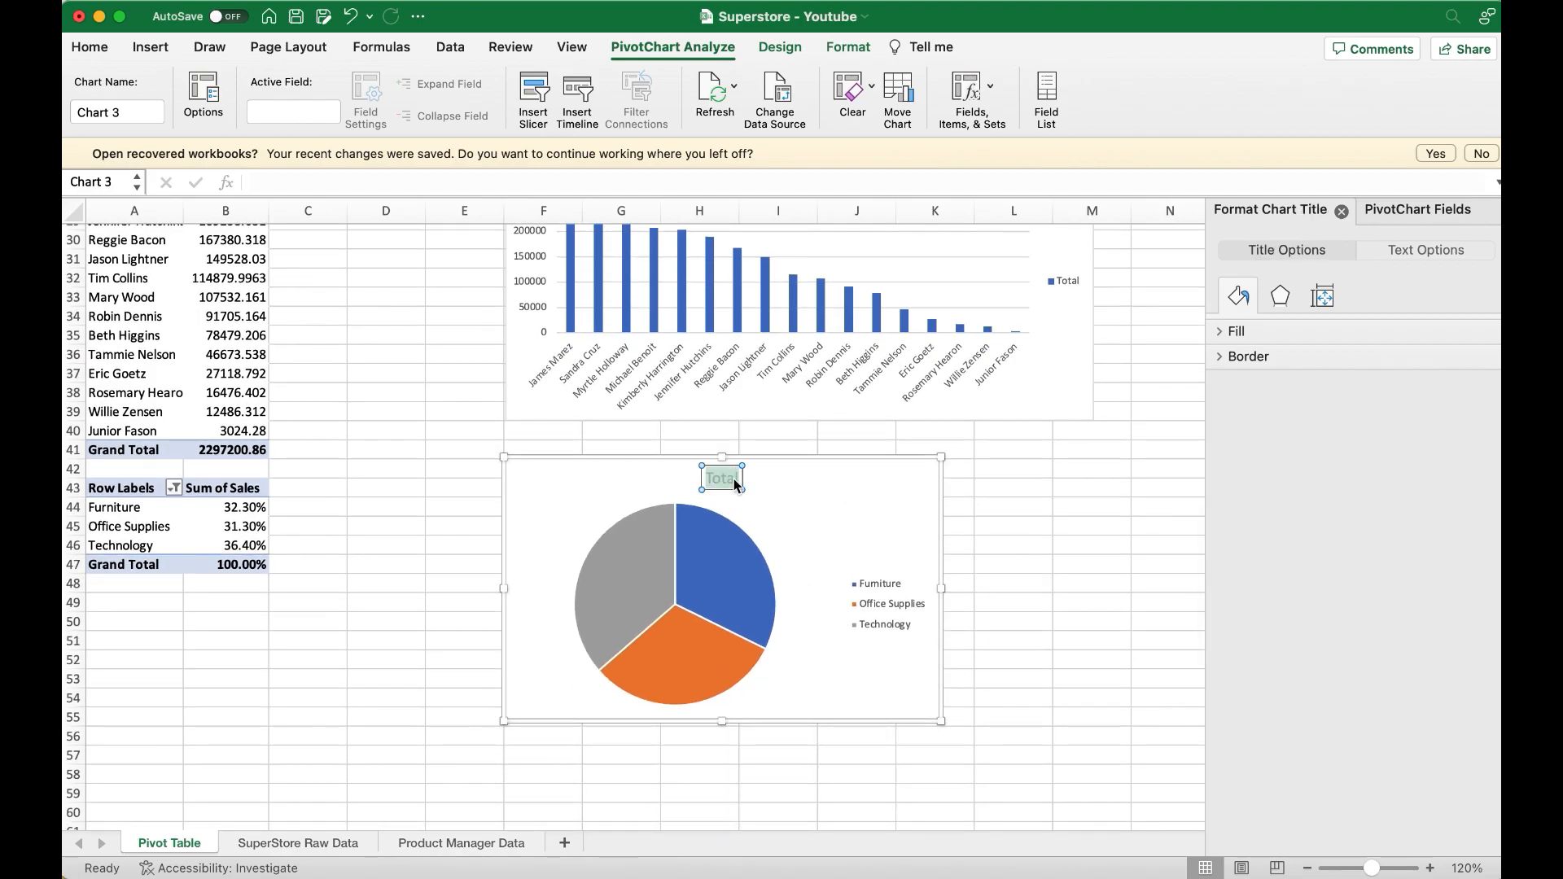
pyautogui.write('Product')
pyautogui.write(' D')
pyautogui.press('BackSpace')
pyautogui.press('BackSpace')
pyautogui.press('BackSpace')
pyautogui.press('BackSpace')
pyautogui.press('BackSpace')
pyautogui.press('BackSpace')
pyautogui.press('BackSpace')
pyautogui.press('BackSpace')
pyautogui.press('BackSpace')
pyautogui.write('Sales Distribut')
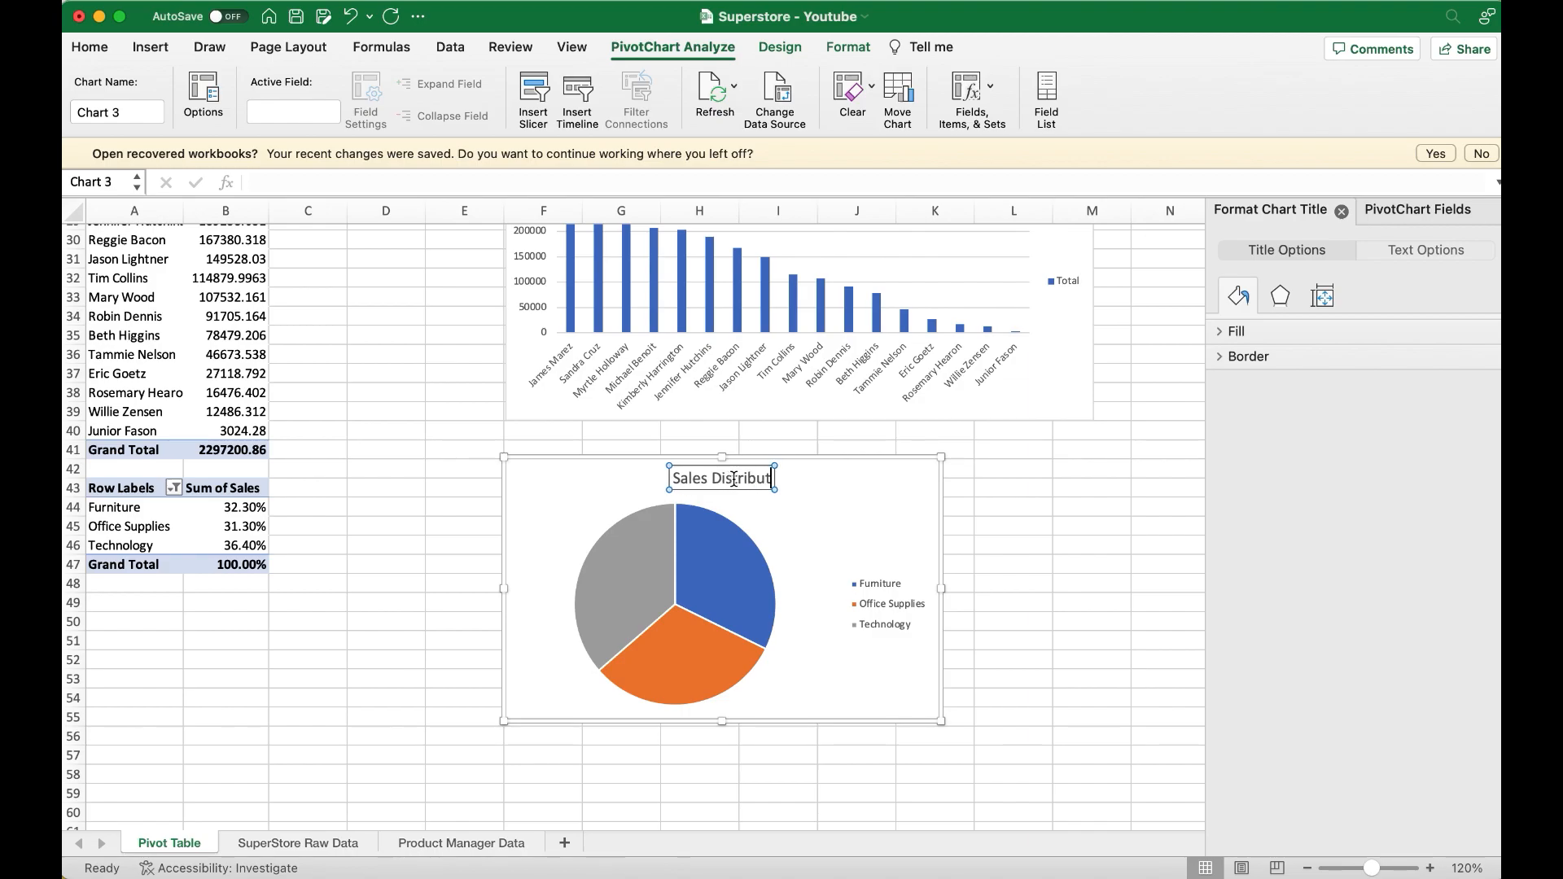
pyautogui.write('ion by Produ')
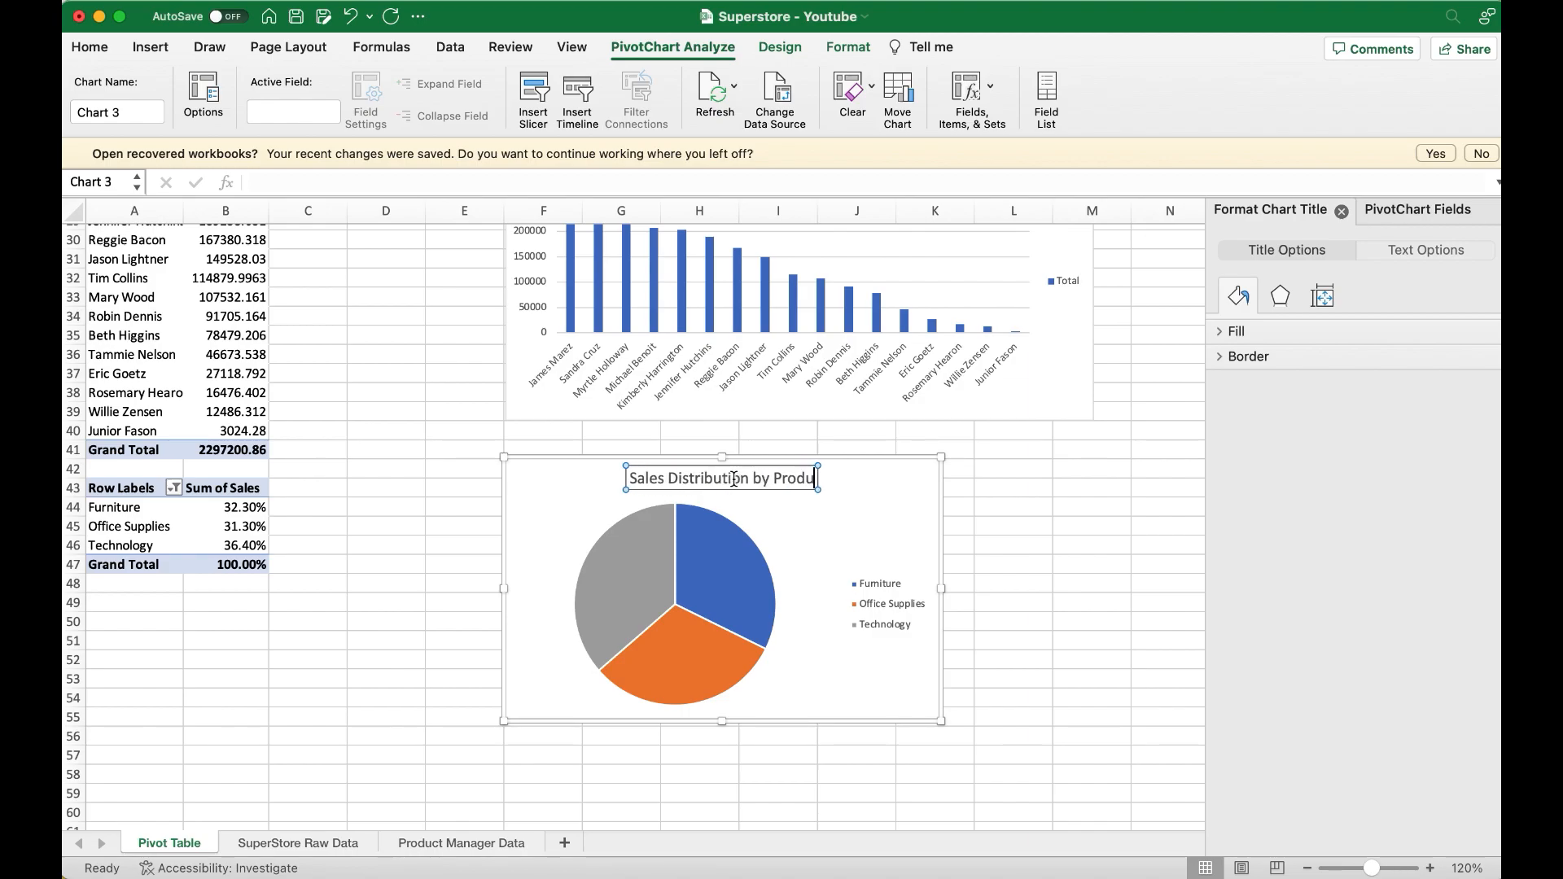
pyautogui.write('ct Category')
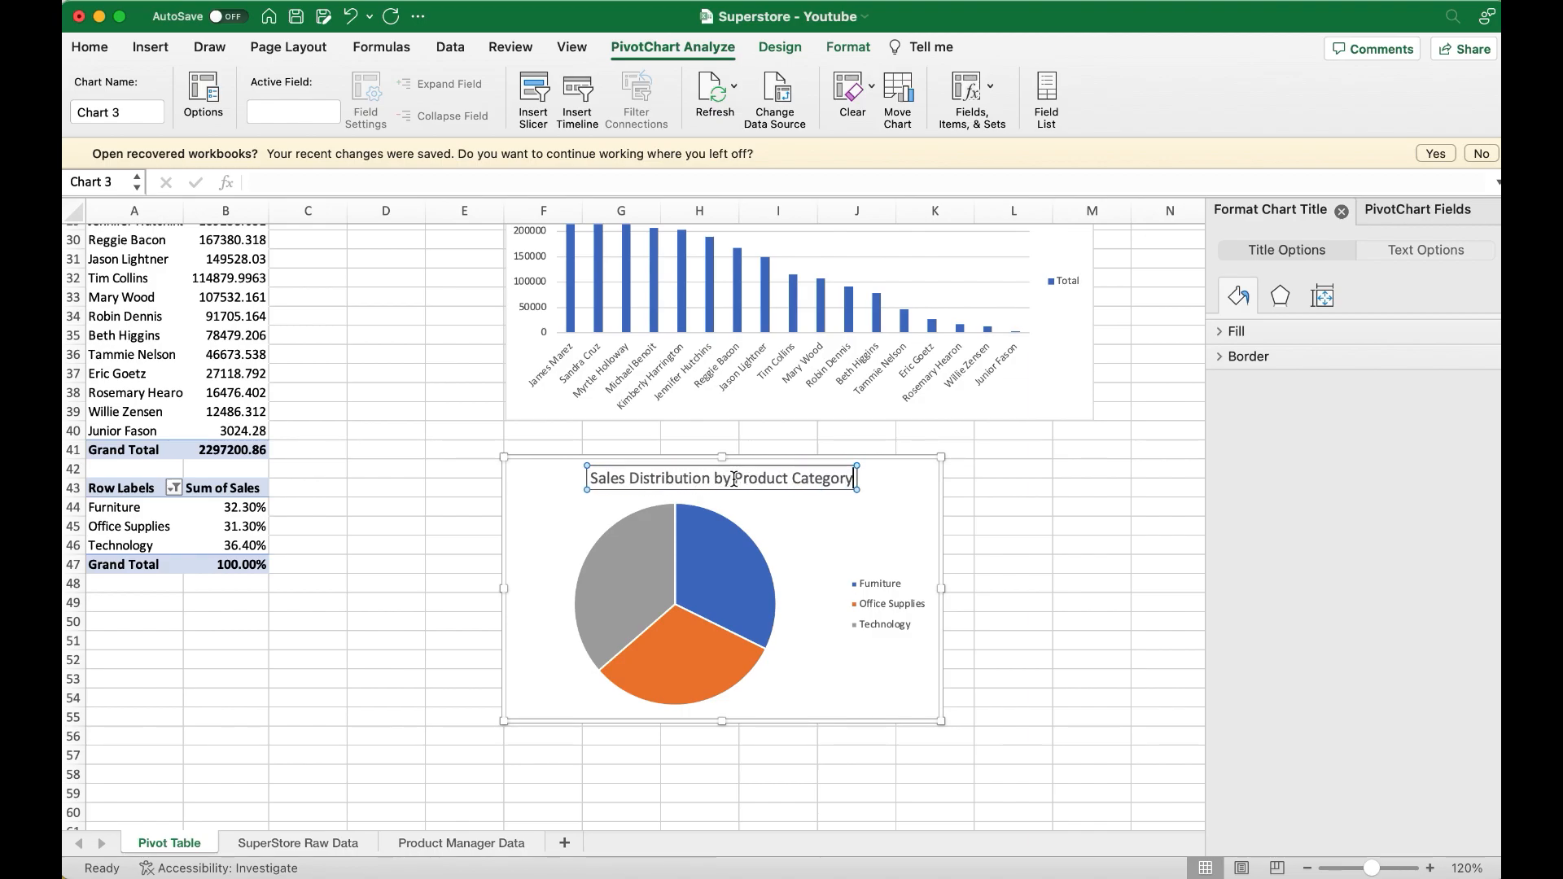
pyautogui.click(1020, 558)
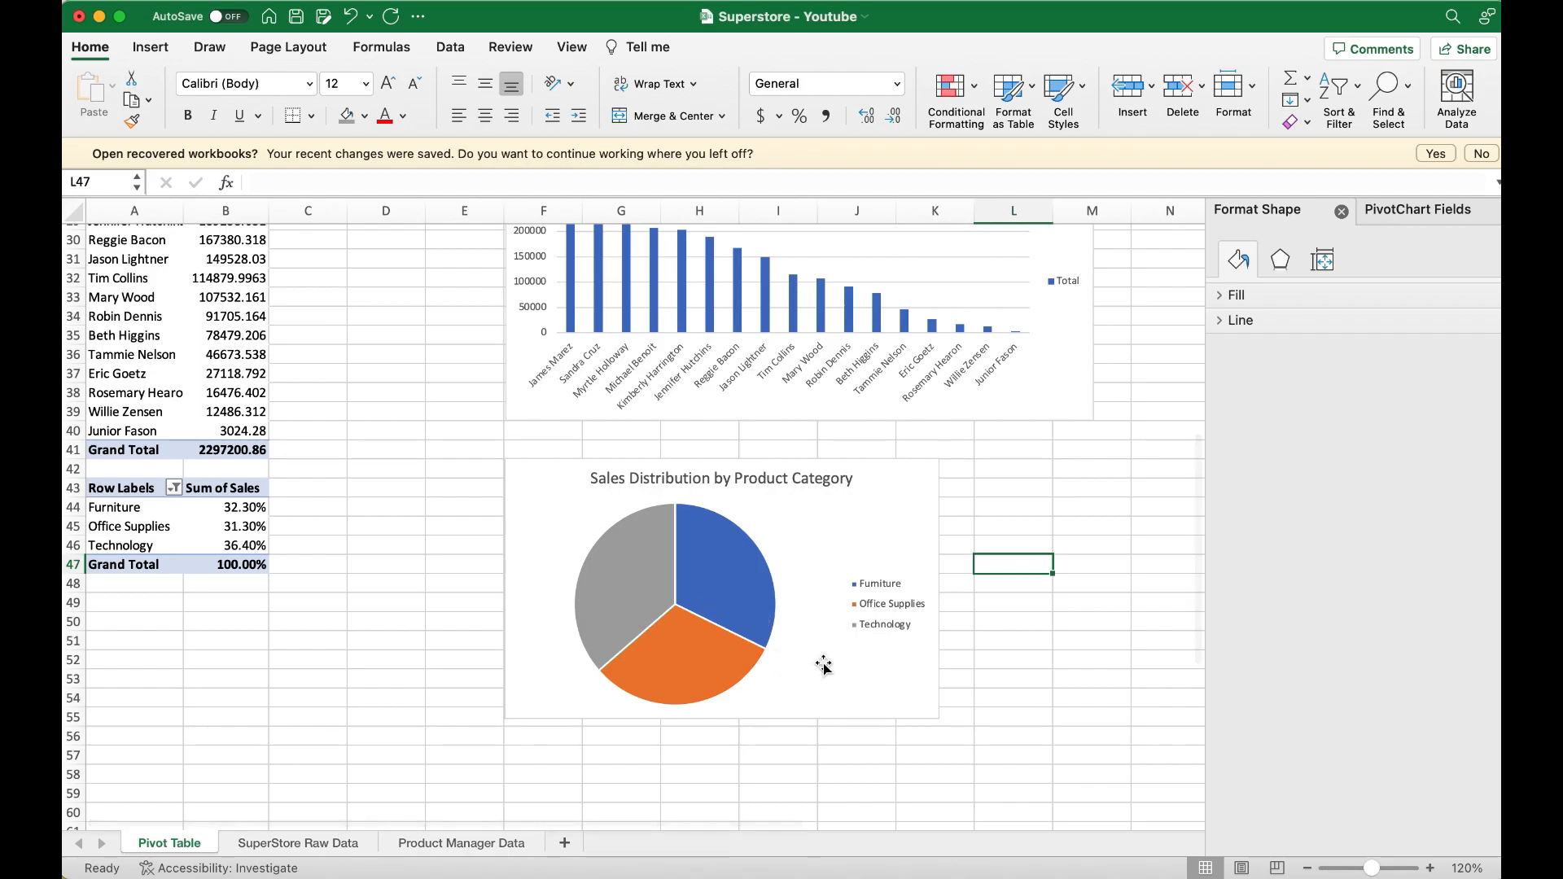
pyautogui.click(1012, 659)
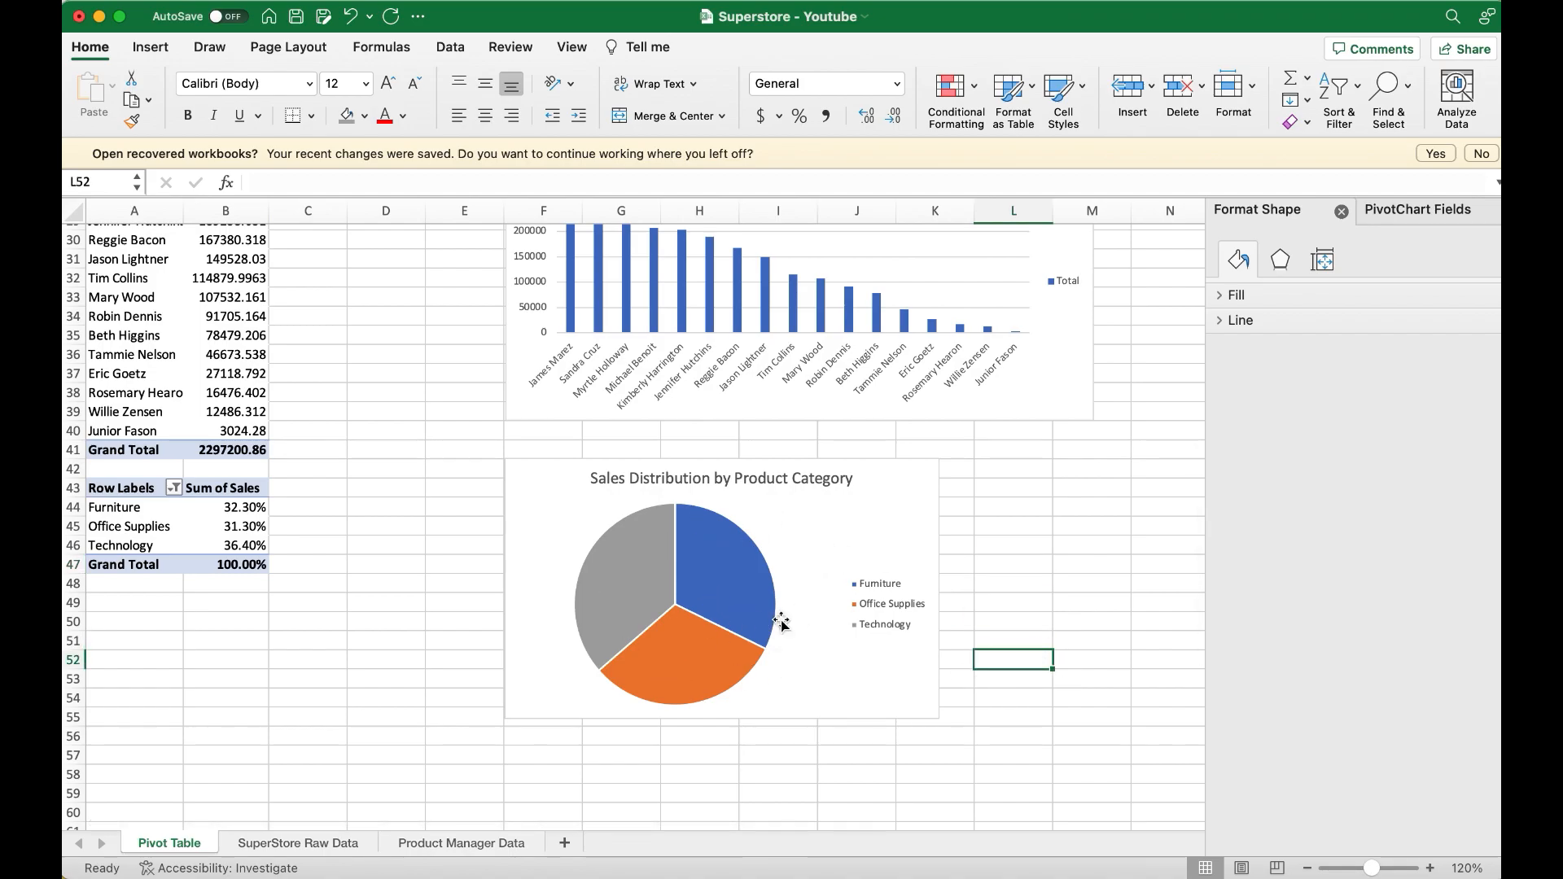
# Add value data labels to the slices of the category pie chart
pyautogui.click(809, 537)
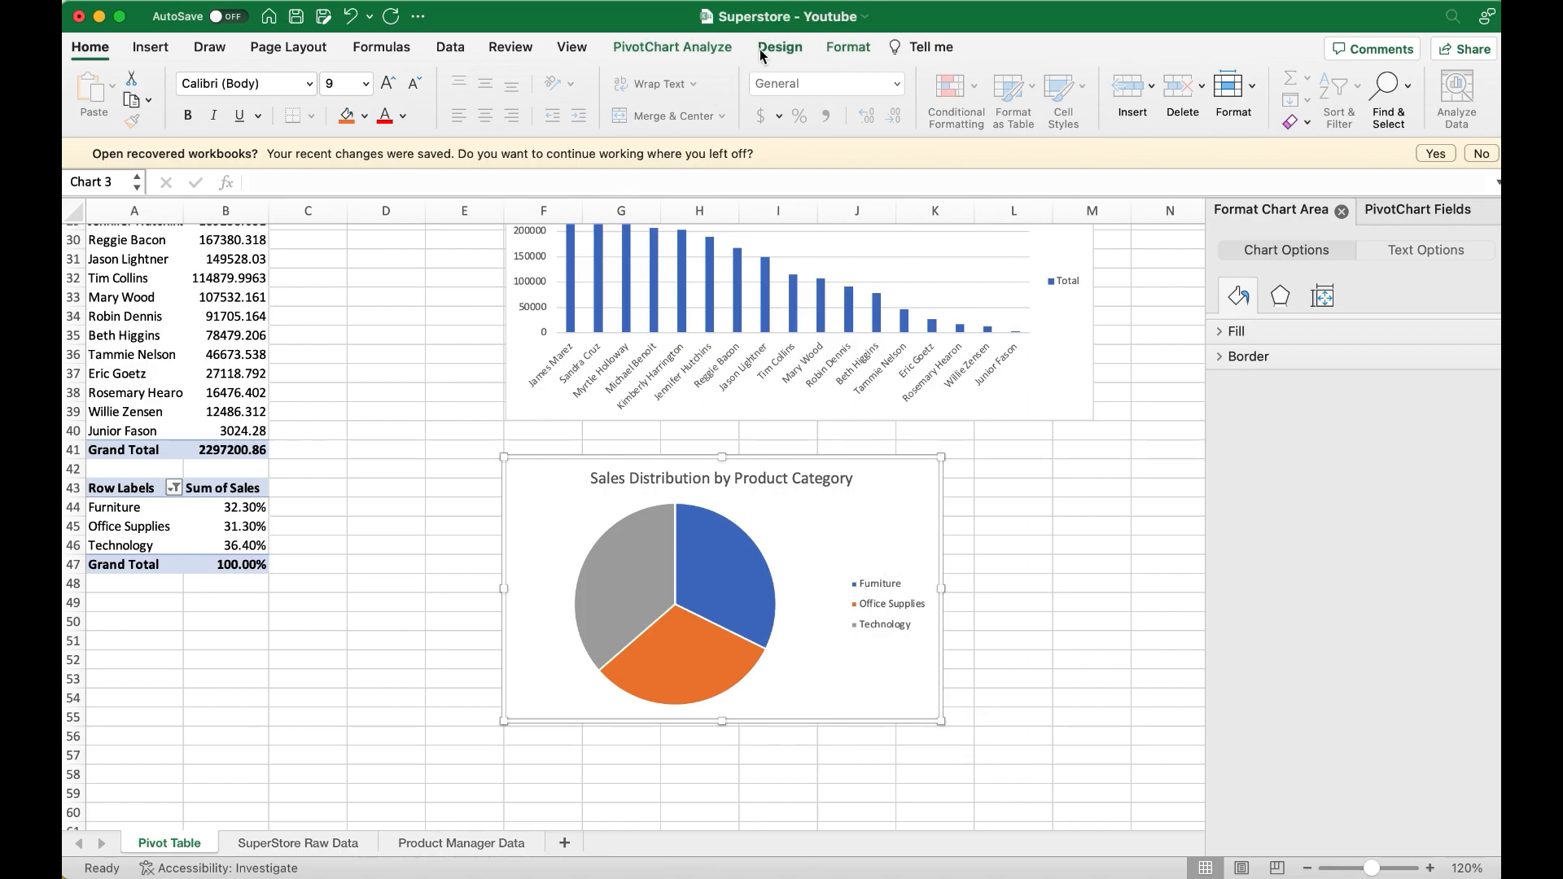
pyautogui.click(796, 51)
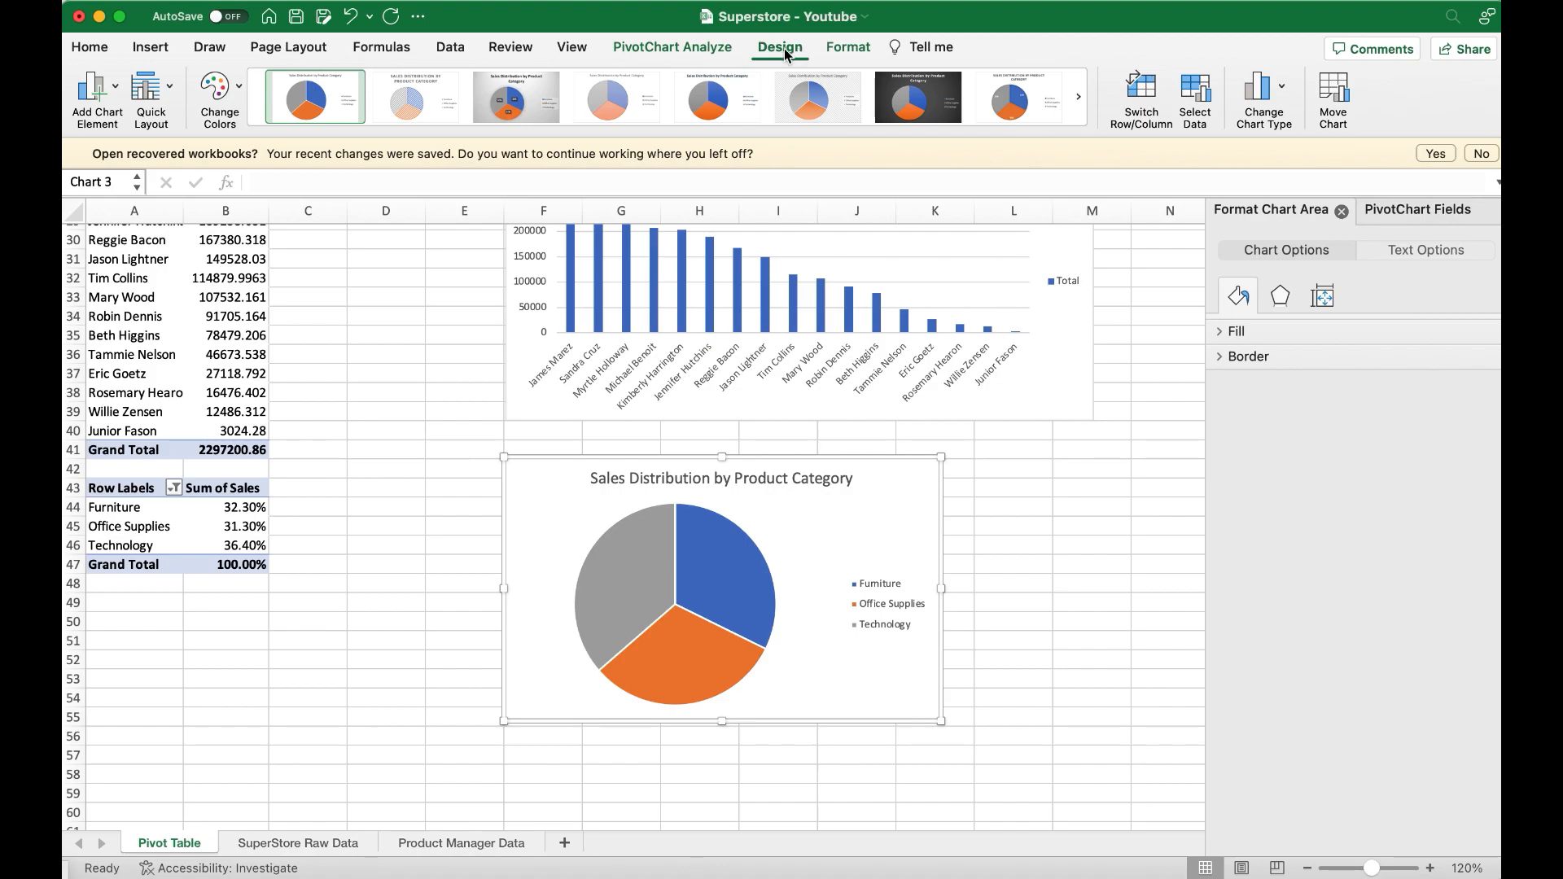
pyautogui.click(118, 90)
pyautogui.moveTo(166, 147)
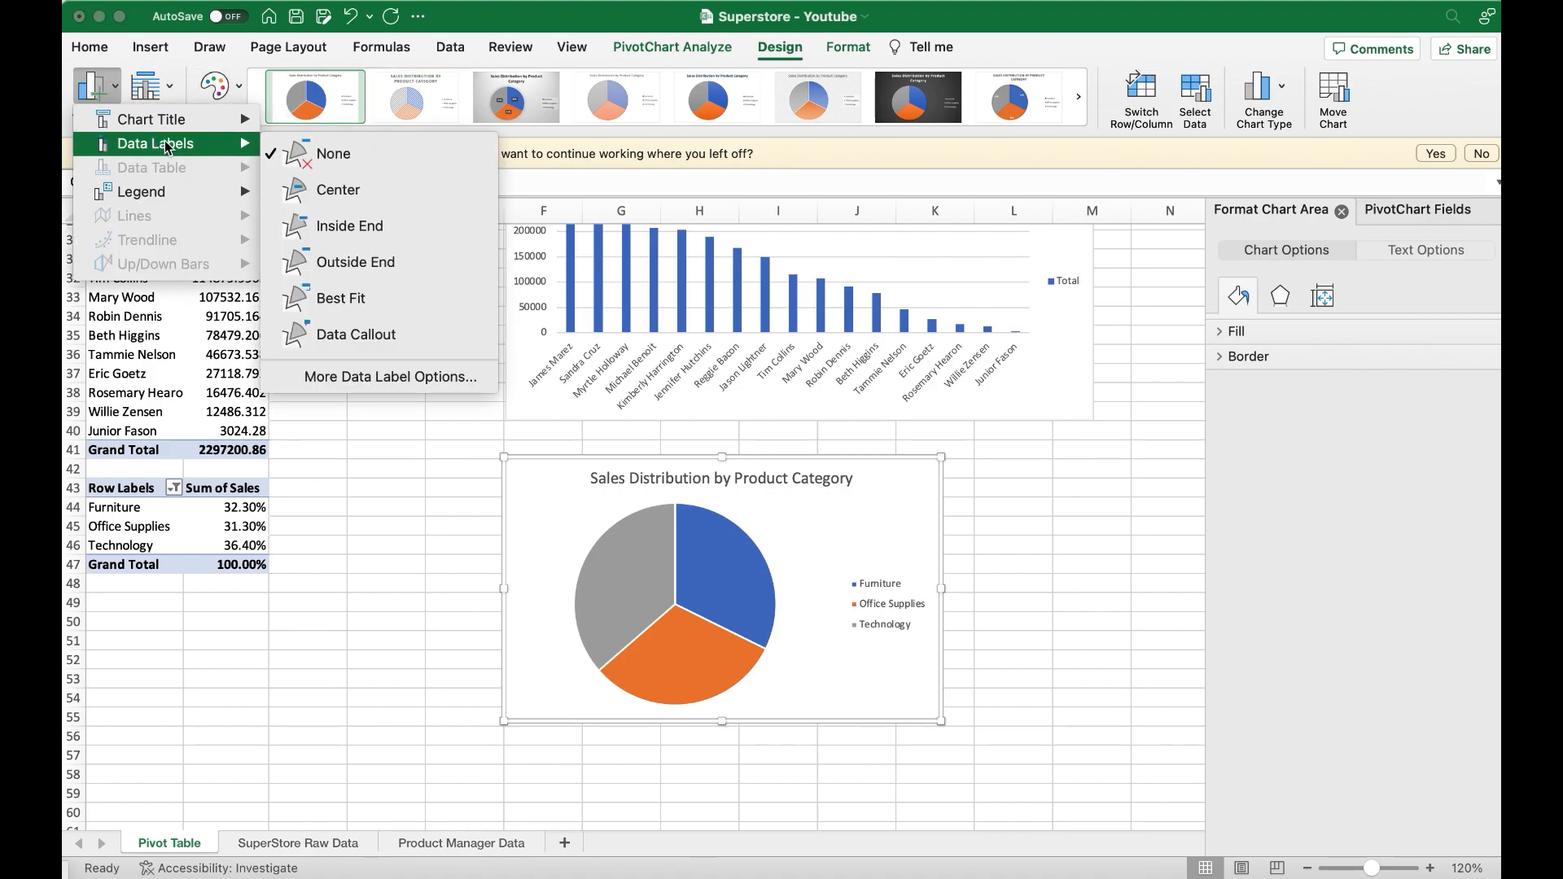
pyautogui.click(366, 382)
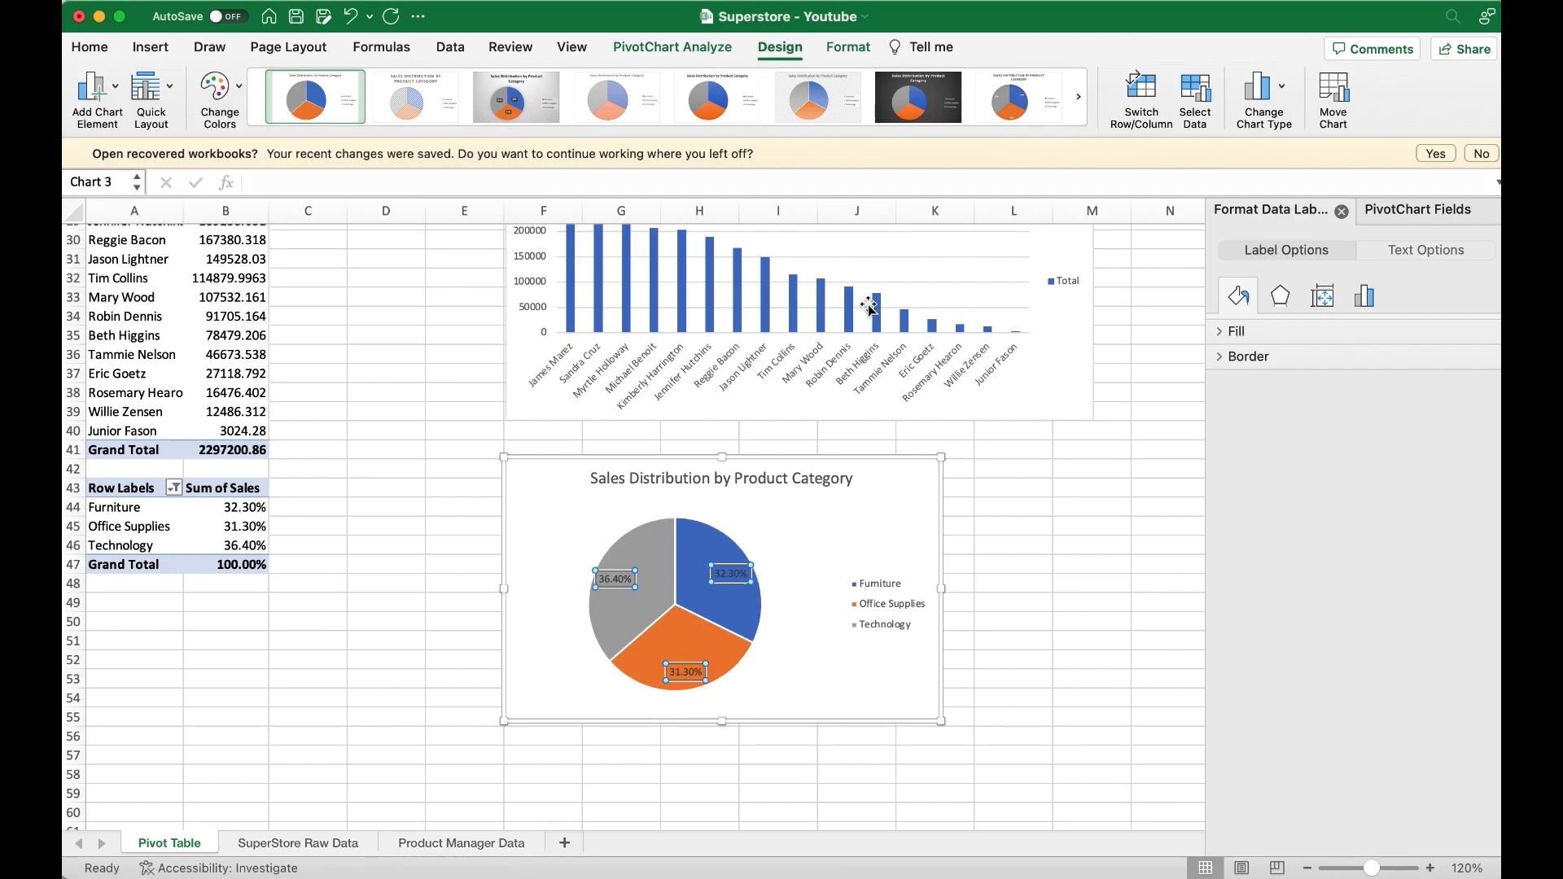
# Add the category name to the Furniture slice's data label and set its separator to New Line
pyautogui.click(727, 573)
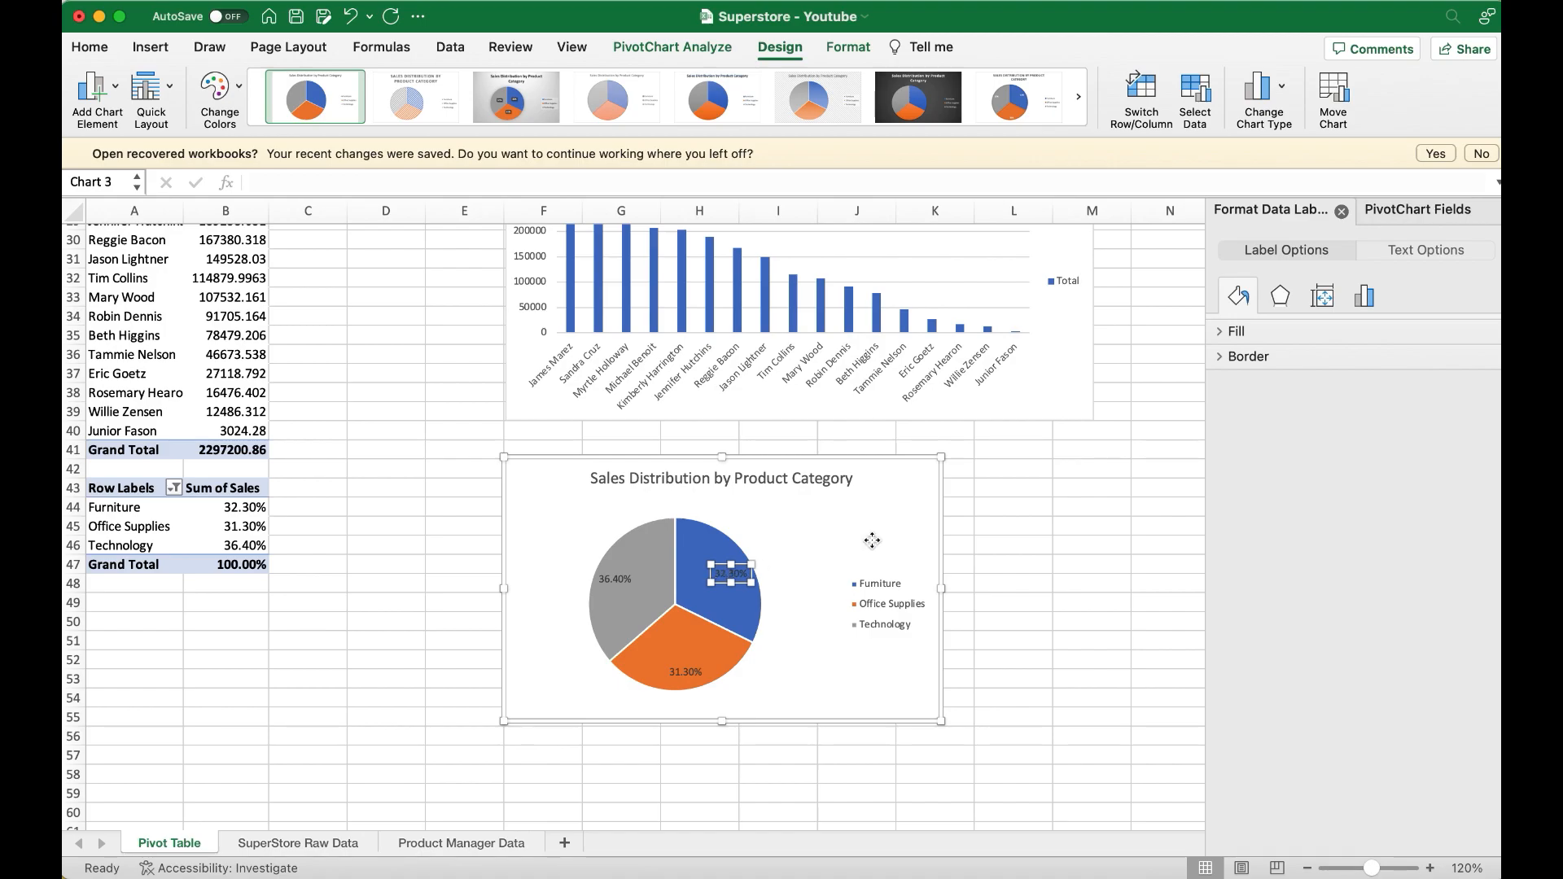
pyautogui.click(1364, 296)
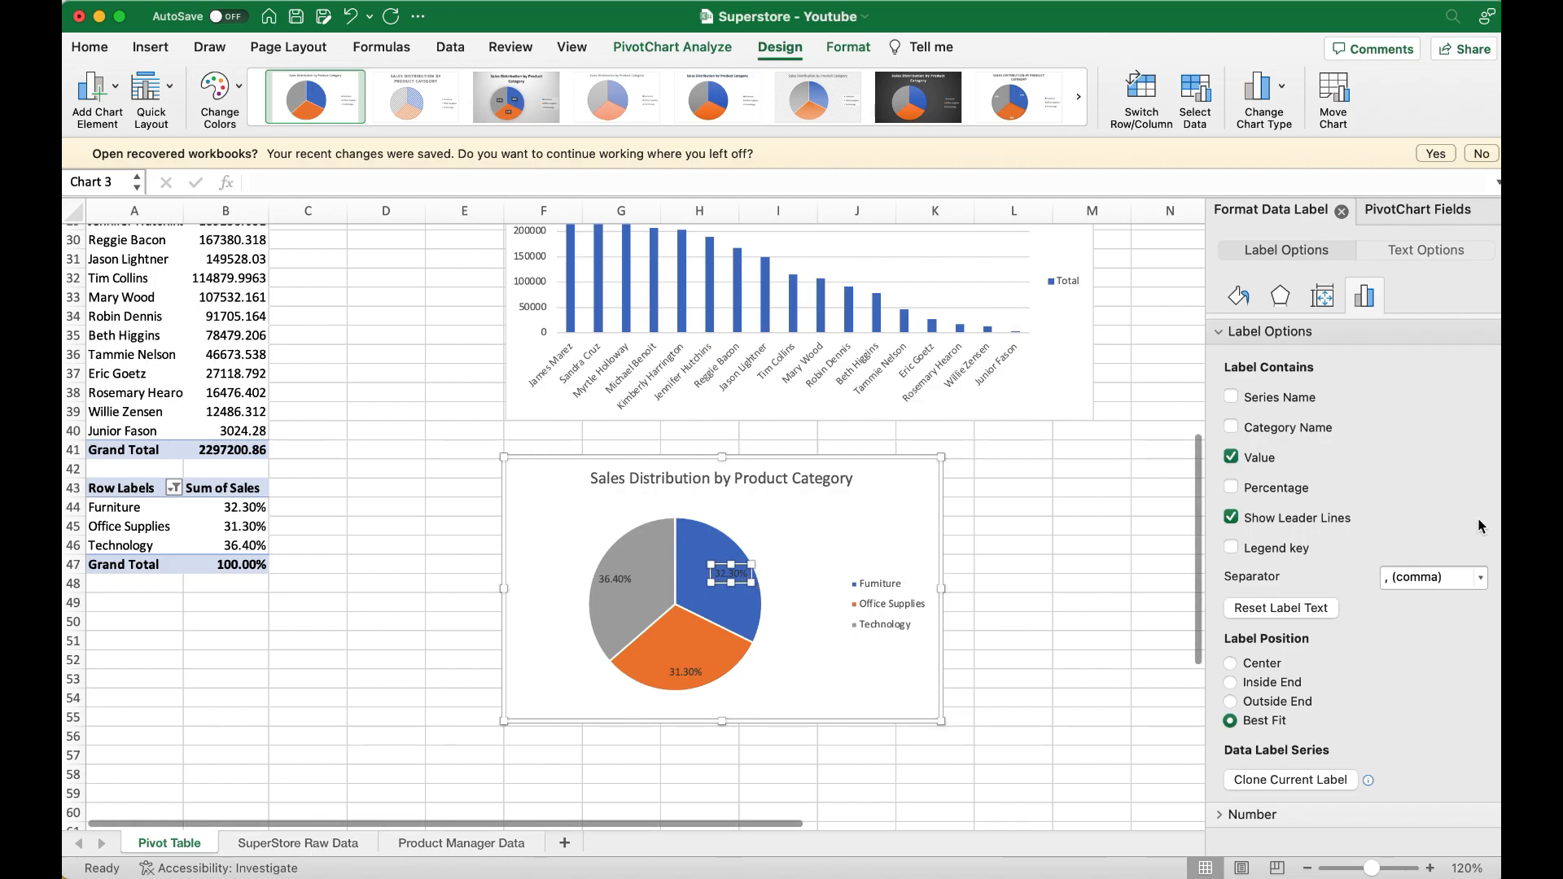
pyautogui.click(1231, 428)
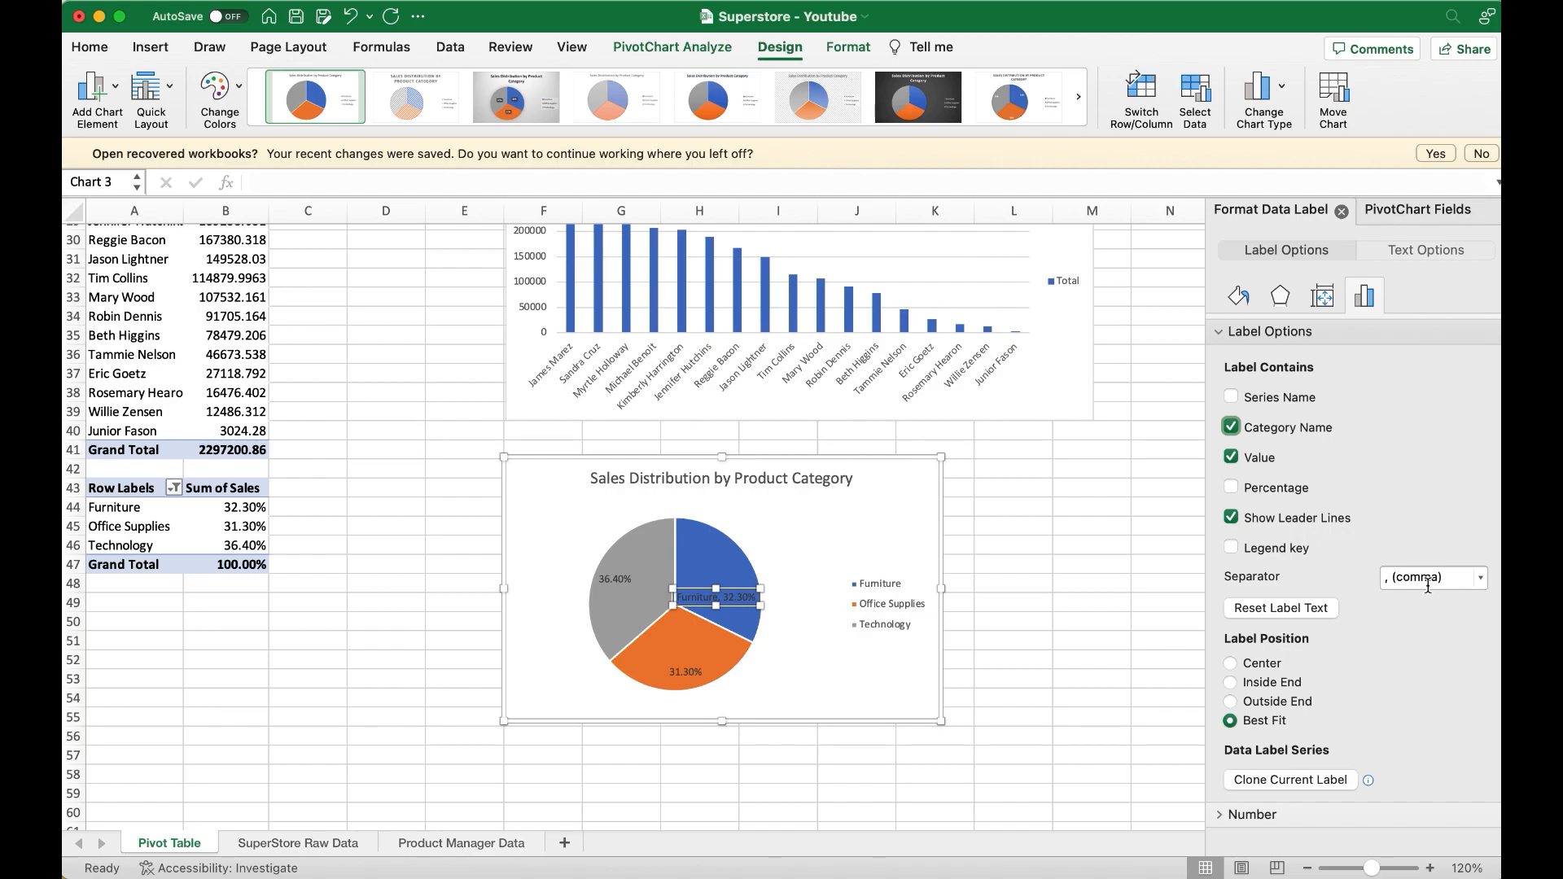
pyautogui.click(1473, 578)
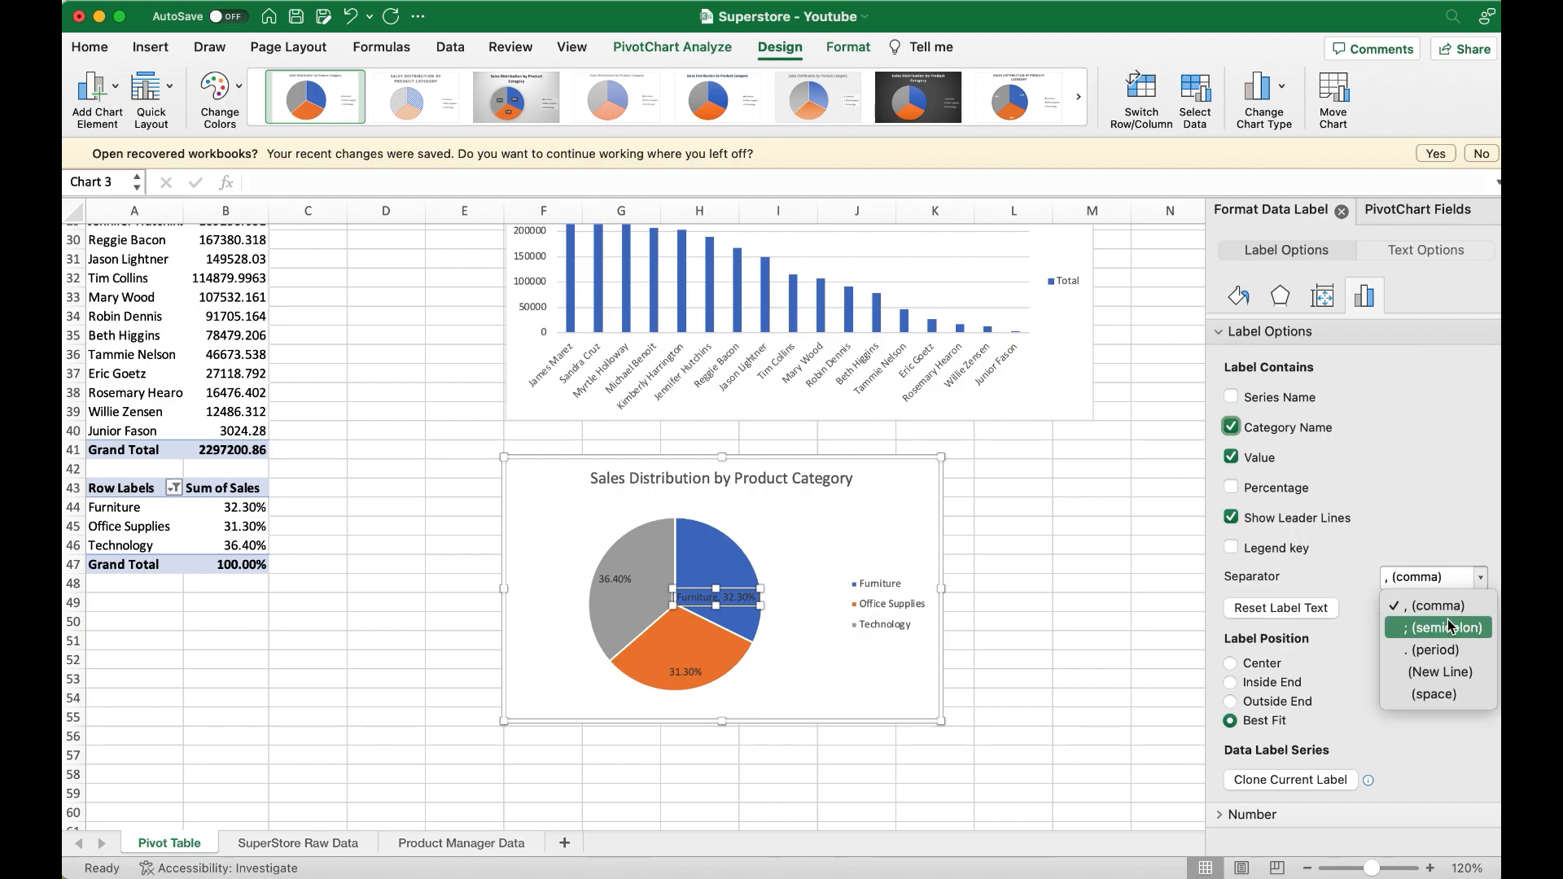
pyautogui.click(1443, 672)
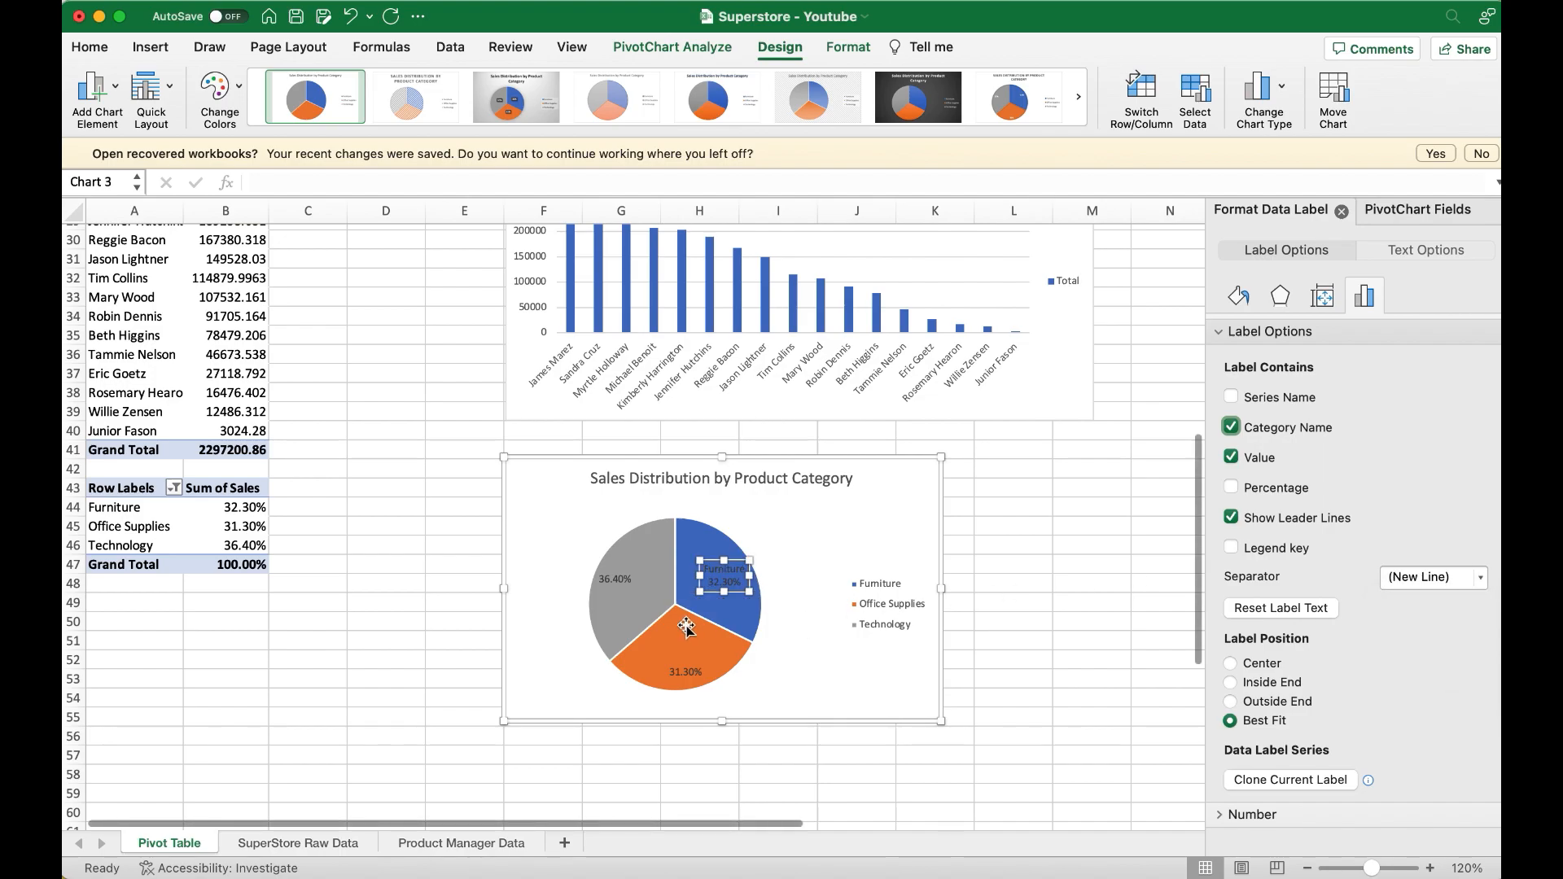
# Add the category name to the Technology and Office Supplies slice labels, choosing New Line as the Technology label's separator
pyautogui.click(614, 582)
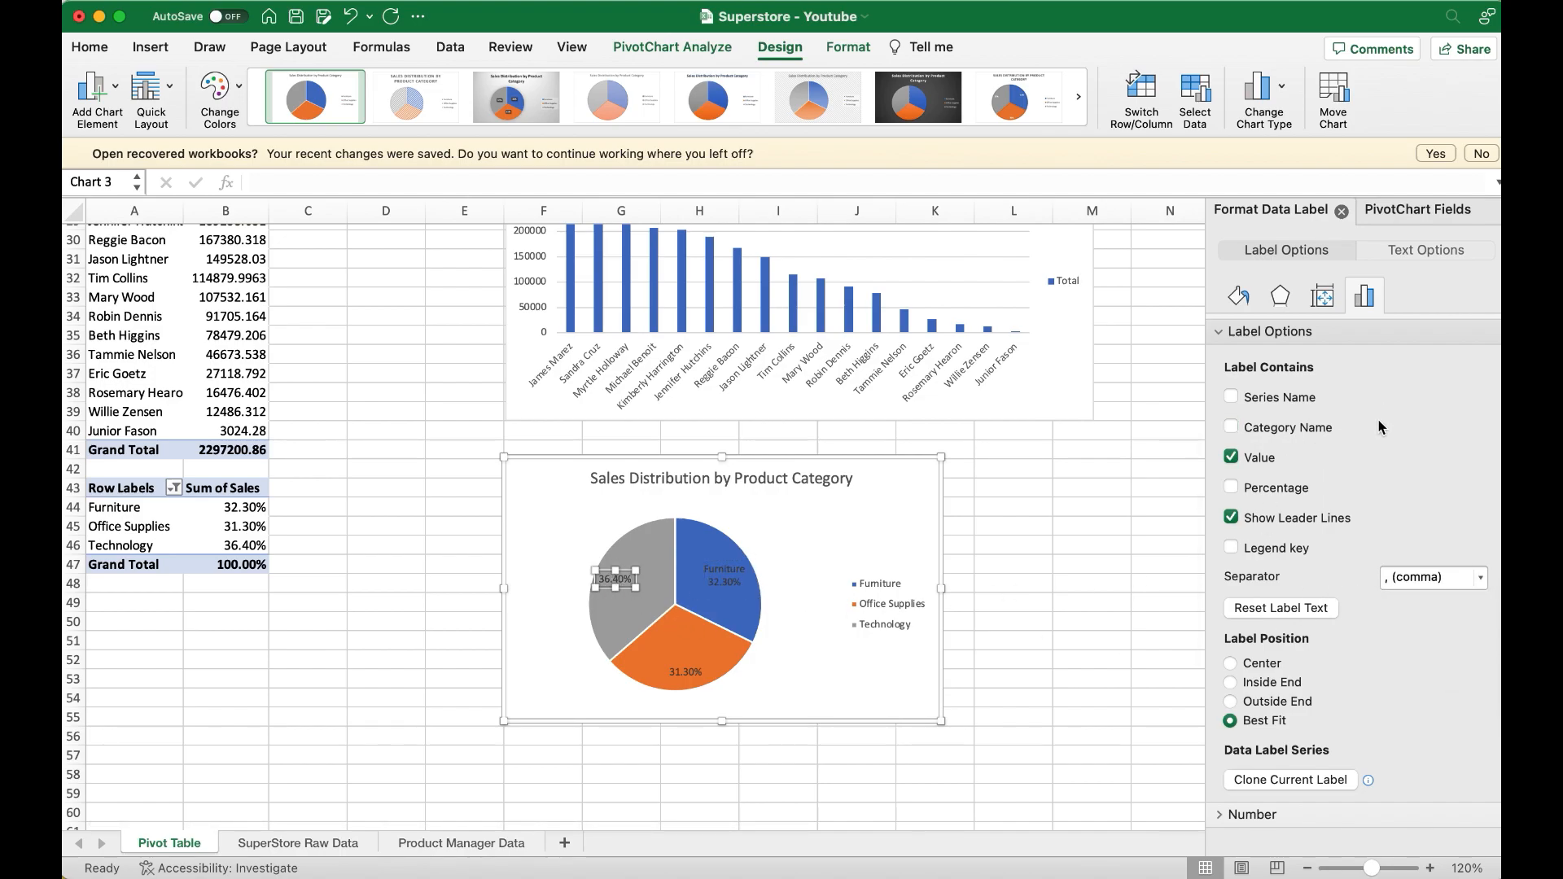
pyautogui.click(1429, 578)
pyautogui.click(1480, 578)
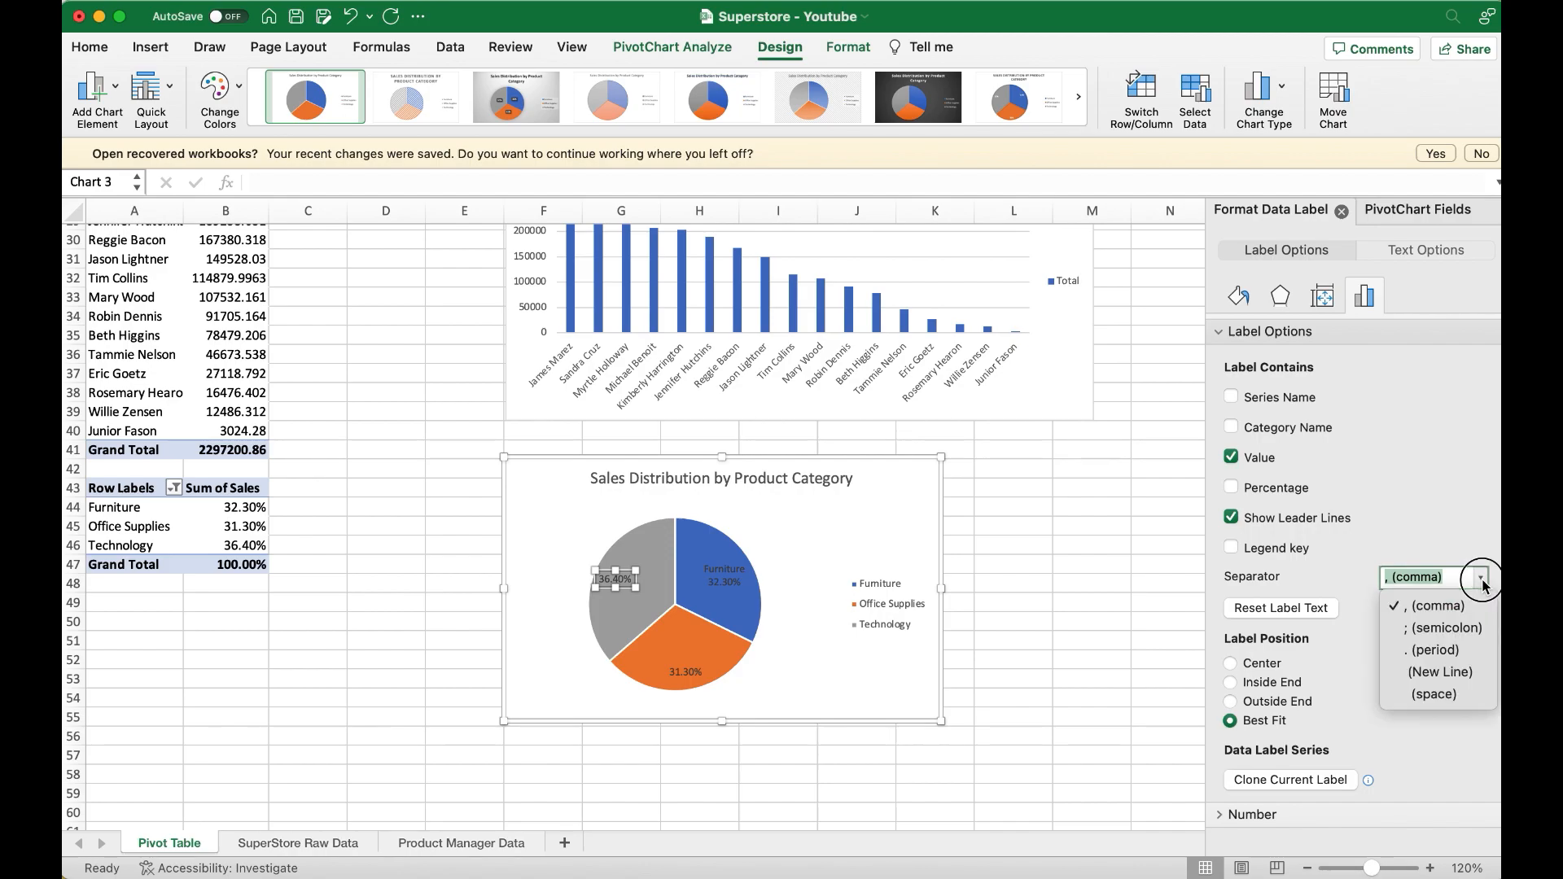
pyautogui.click(1434, 665)
pyautogui.click(688, 677)
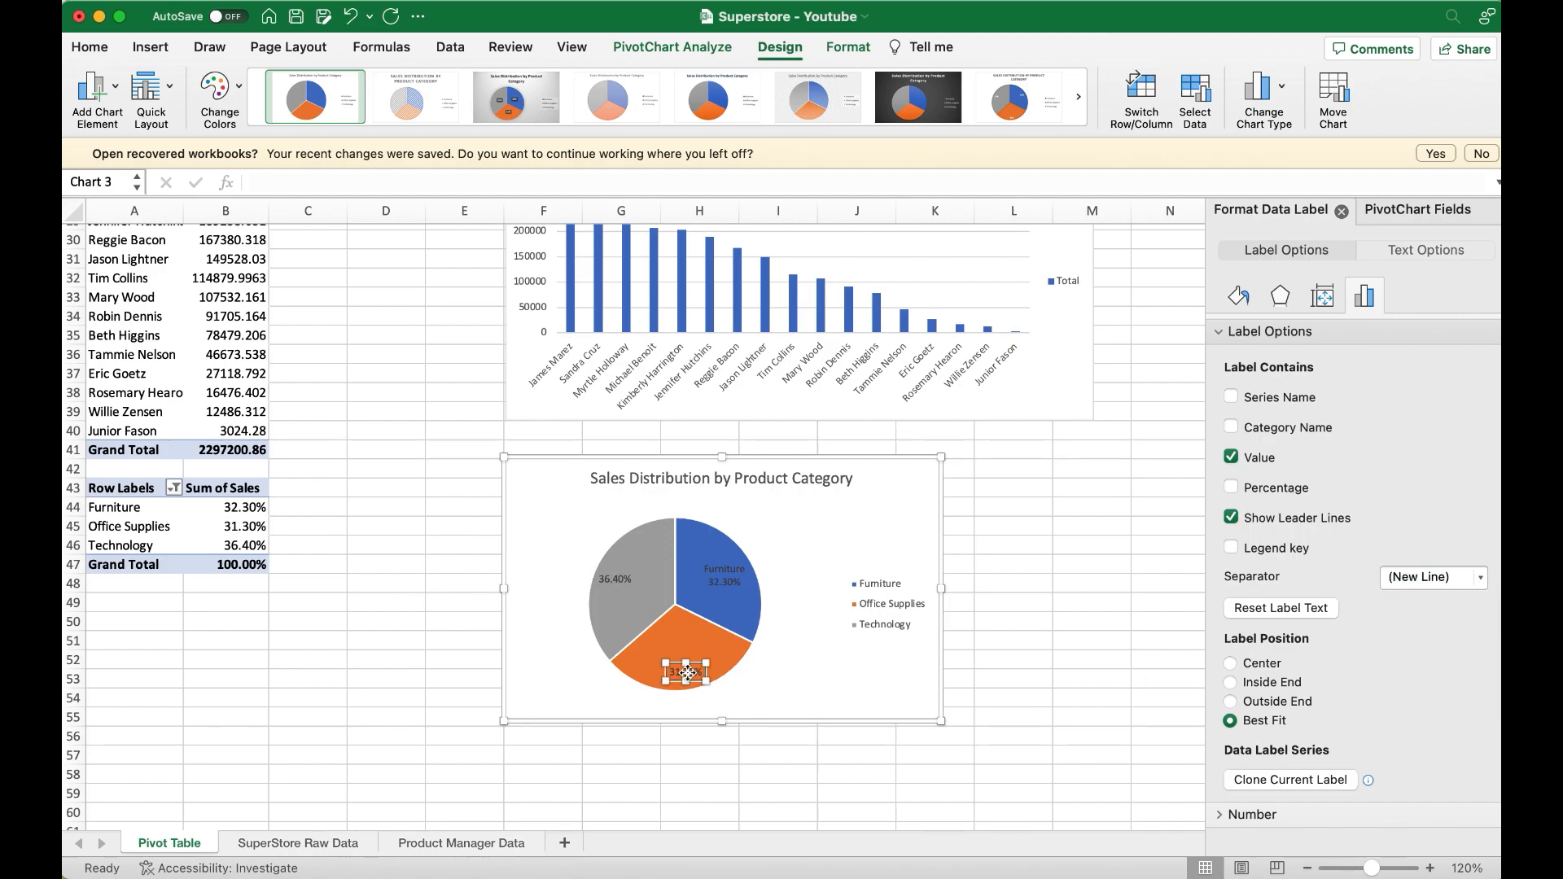
pyautogui.click(626, 580)
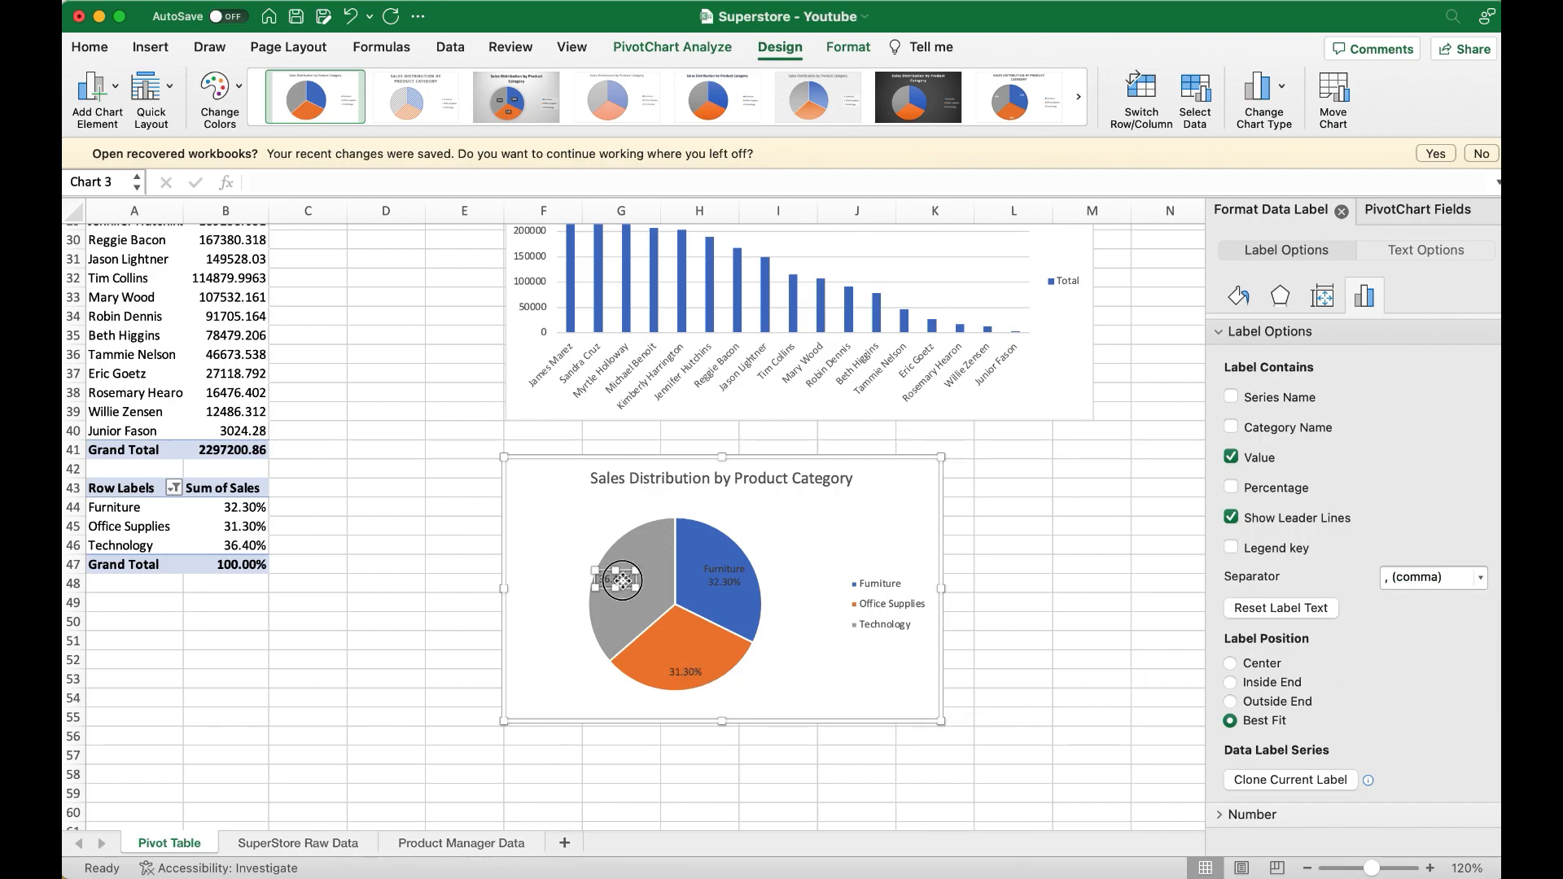
pyautogui.click(1231, 428)
pyautogui.click(682, 670)
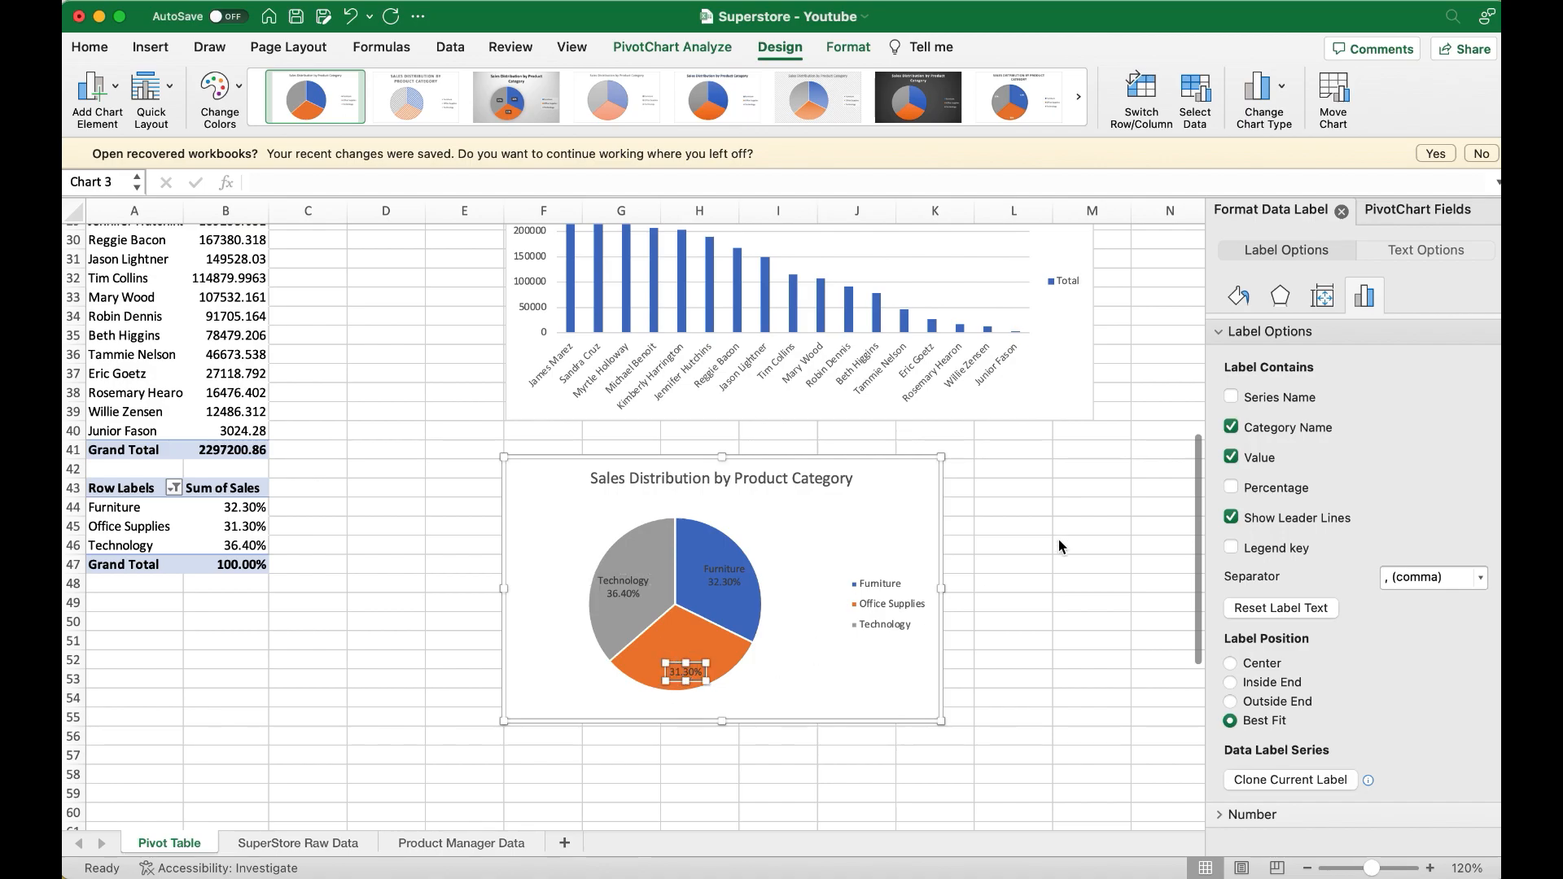
pyautogui.click(1230, 427)
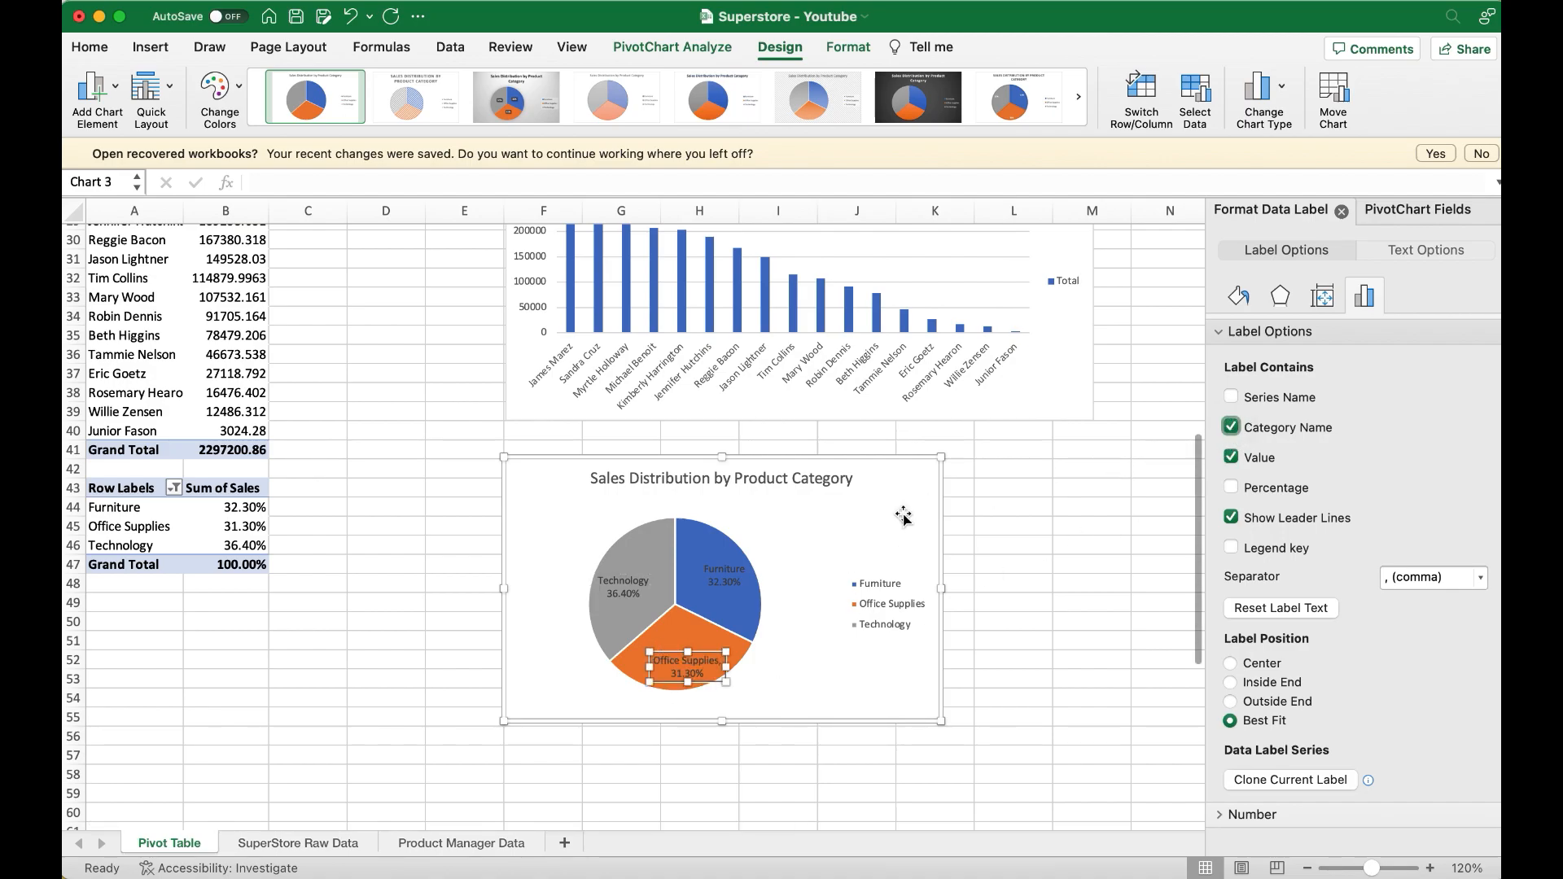
# Apply the New Line separator to the Technology label with its category name, and to the Office Supplies label
pyautogui.click(623, 586)
pyautogui.click(1479, 577)
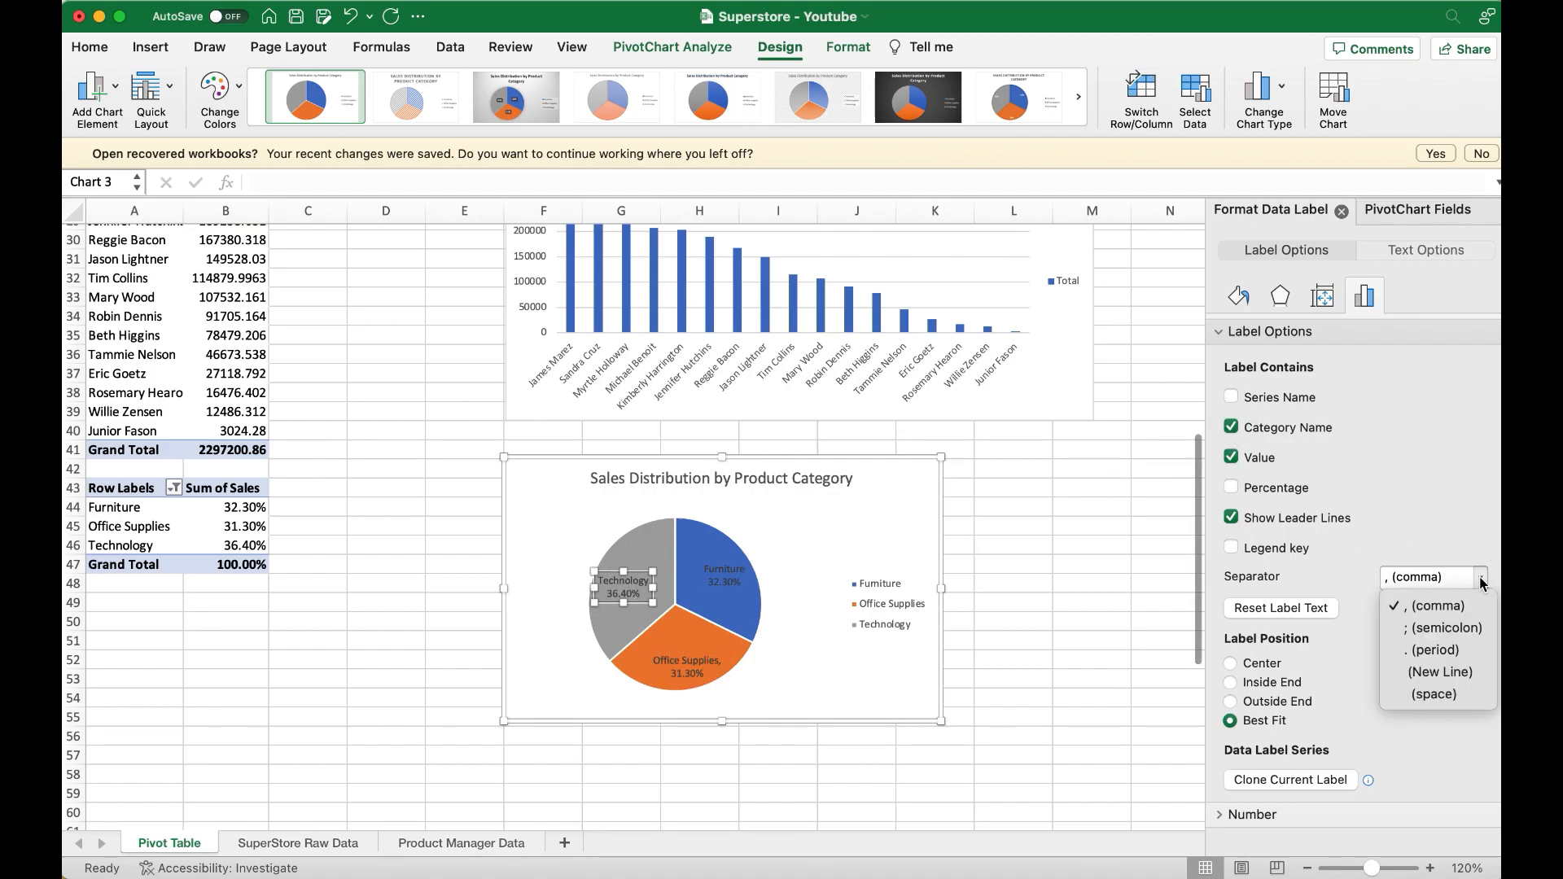
pyautogui.click(1440, 672)
pyautogui.click(687, 666)
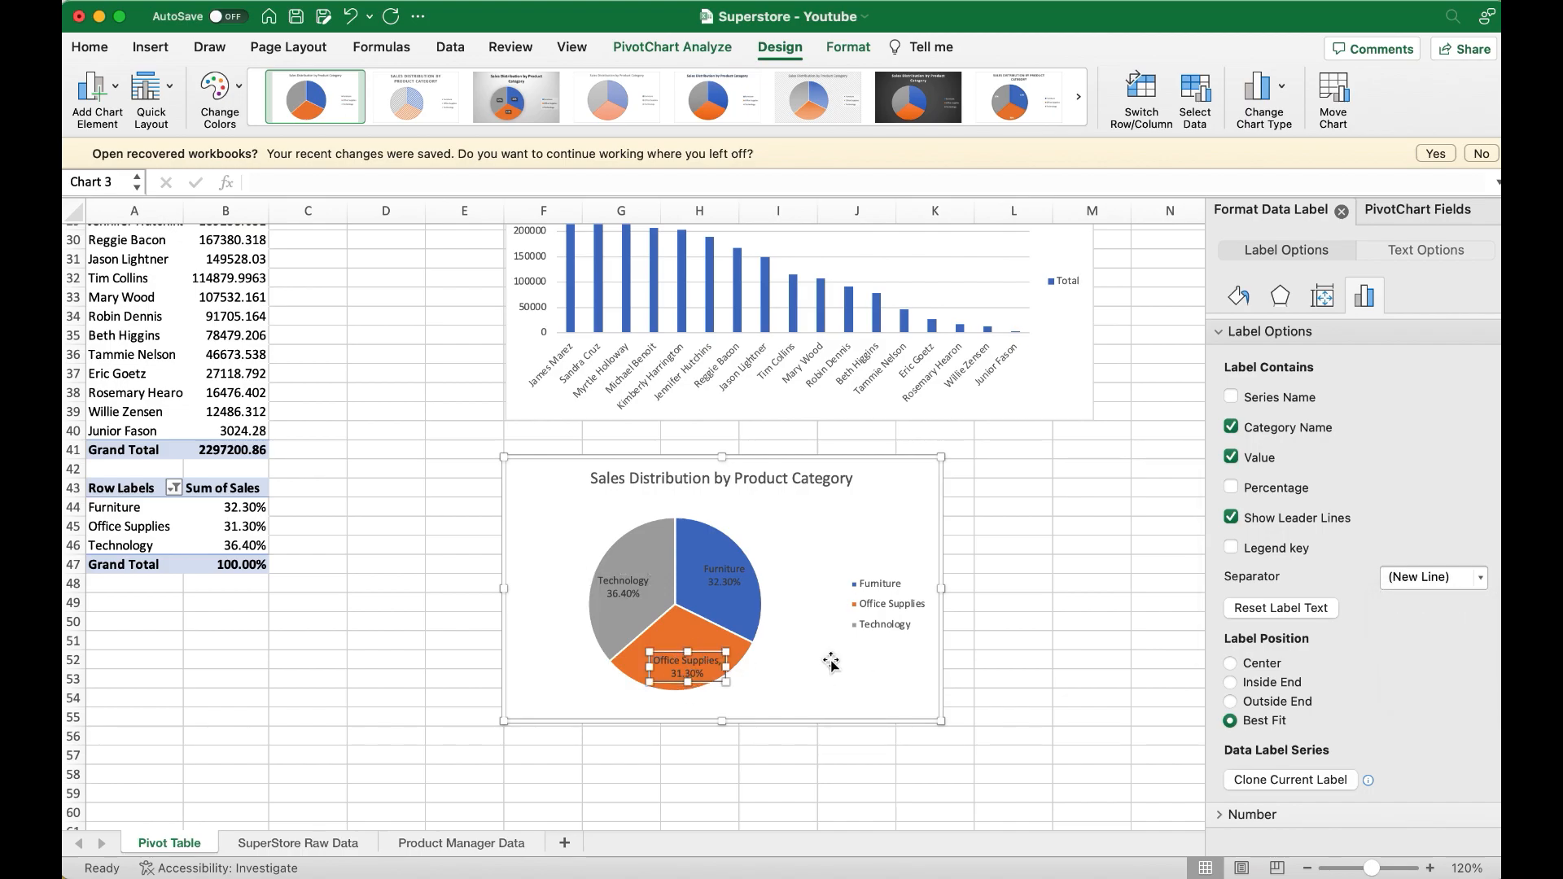
pyautogui.click(1468, 576)
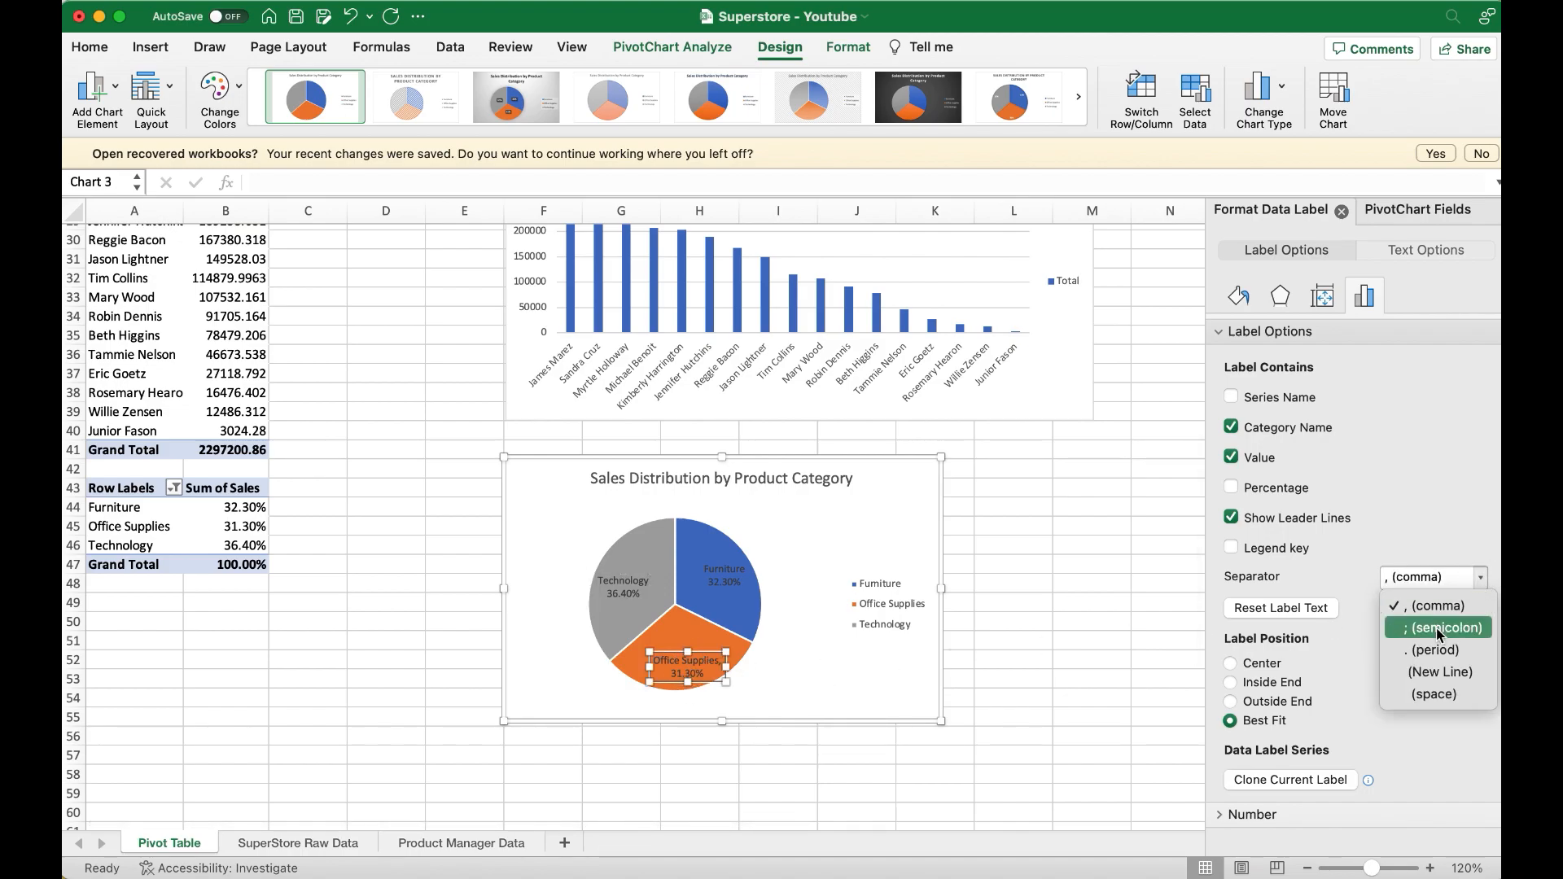
pyautogui.click(1439, 672)
pyautogui.click(1056, 651)
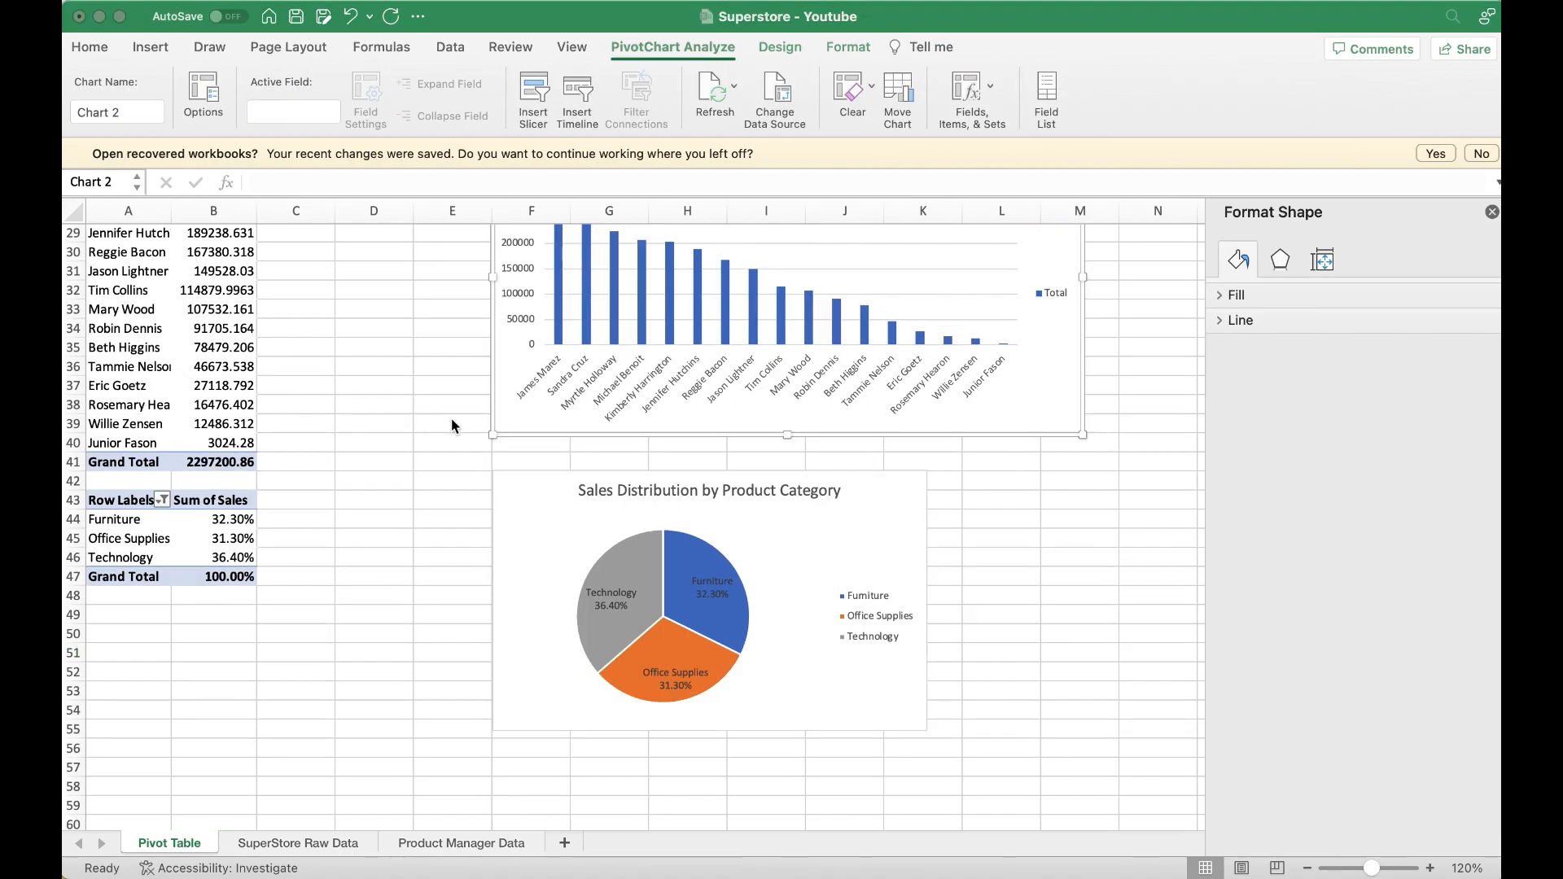
# Copy the product manager PivotTable in A23:B41 and paste it at A57, below the category PivotTable
pyautogui.scroll(5, 451, 418)
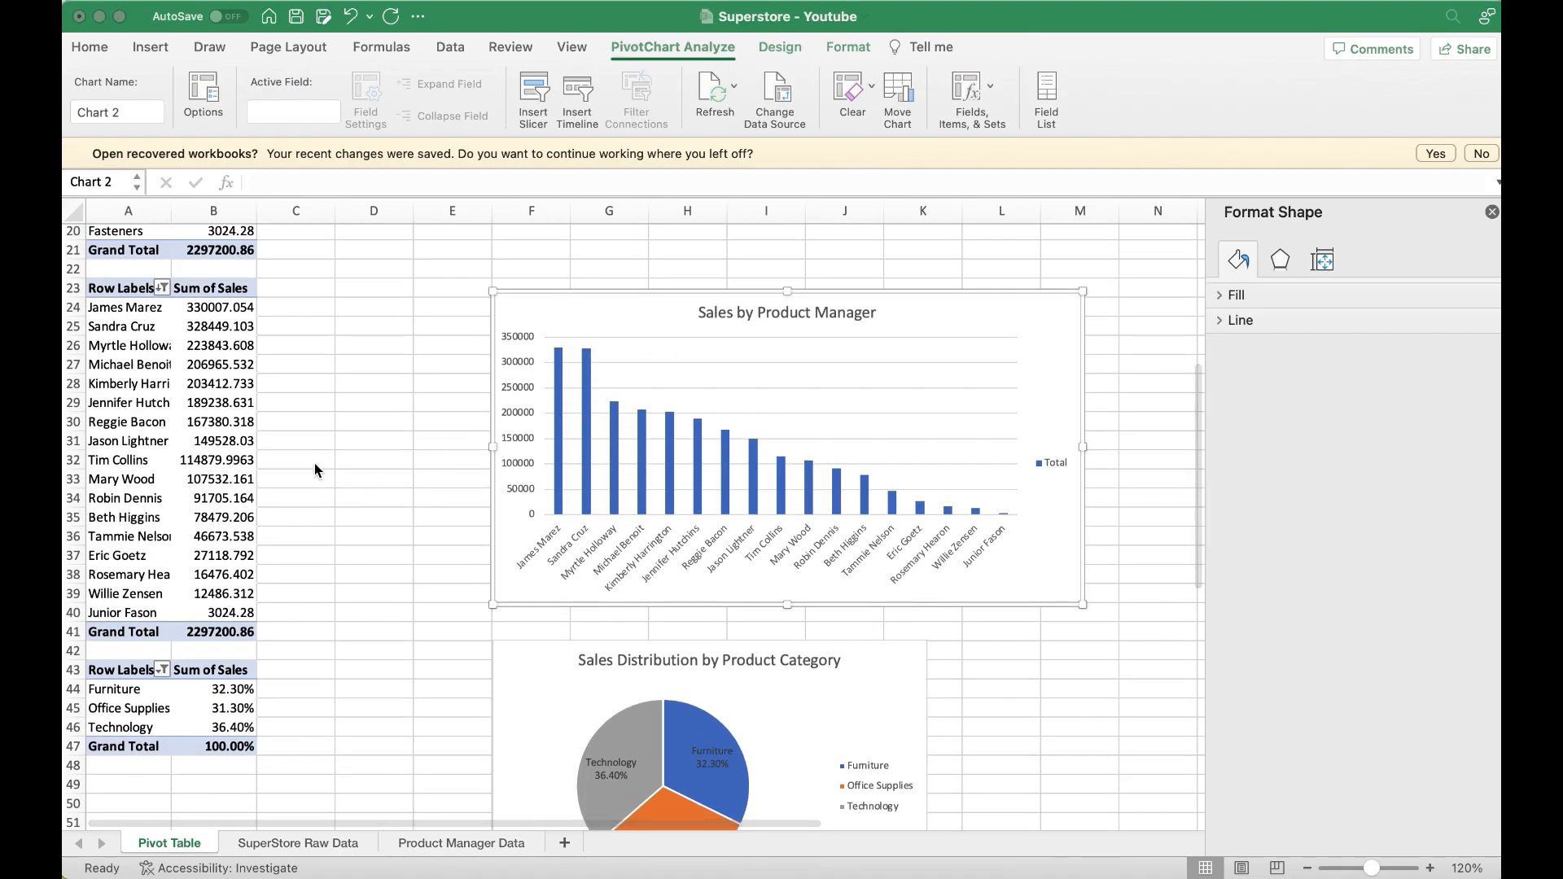
pyautogui.click(213, 440)
pyautogui.moveTo(122, 288); pyautogui.dragTo(232, 623)
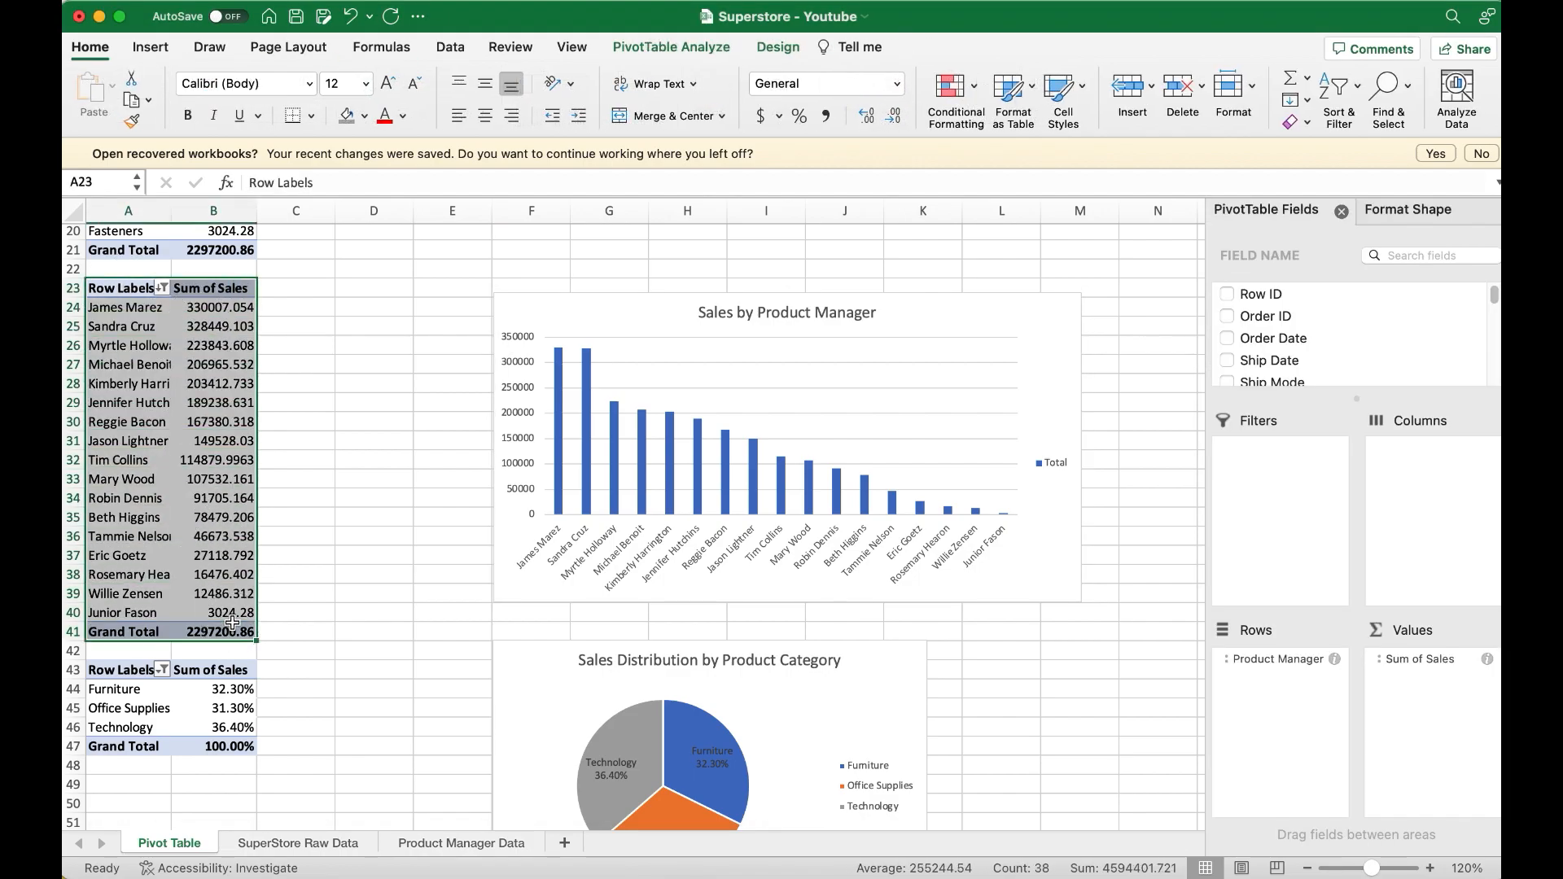
pyautogui.press('super+c')
pyautogui.scroll(-5, 187, 651)
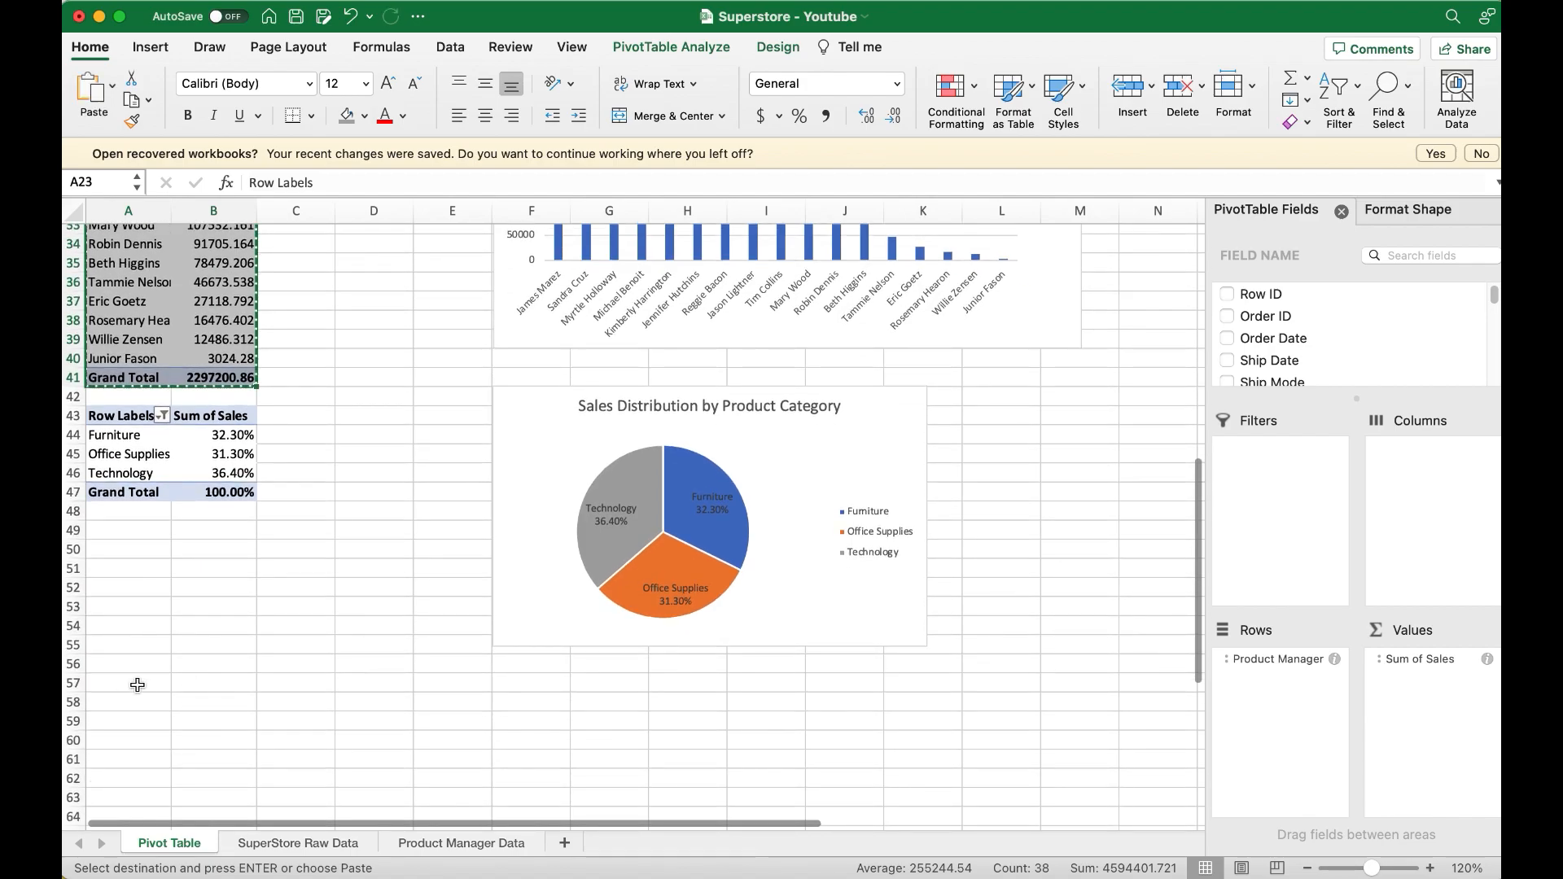
pyautogui.click(138, 683)
pyautogui.press('super+v')
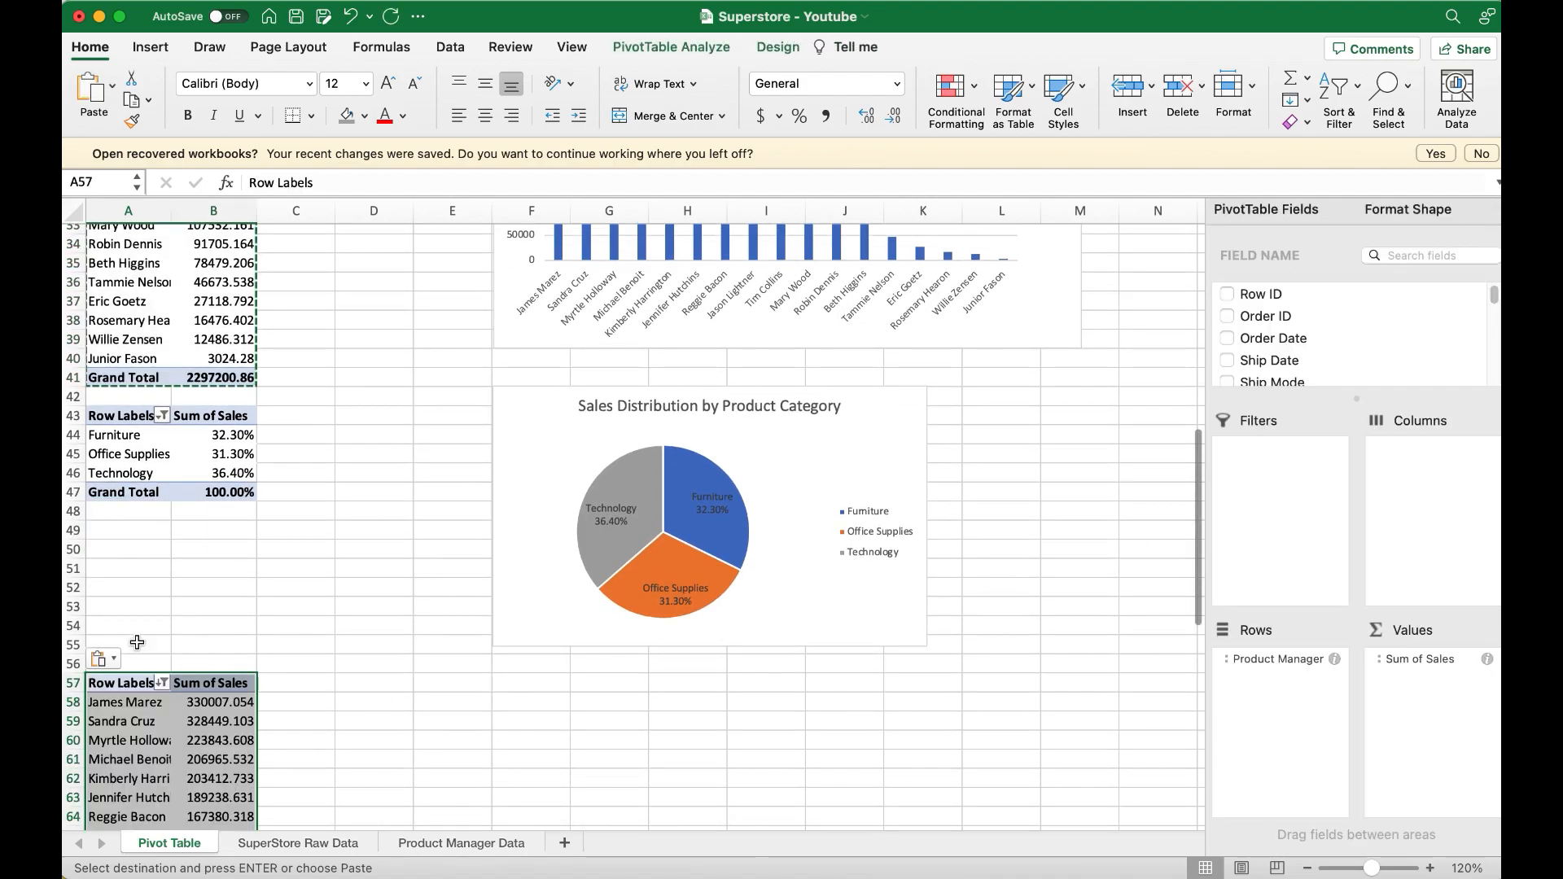
# Replace Product Manager with Ship Date as the row field of the PivotTable at A57, and review its date rows
pyautogui.moveTo(1275, 658); pyautogui.dragTo(1276, 362)
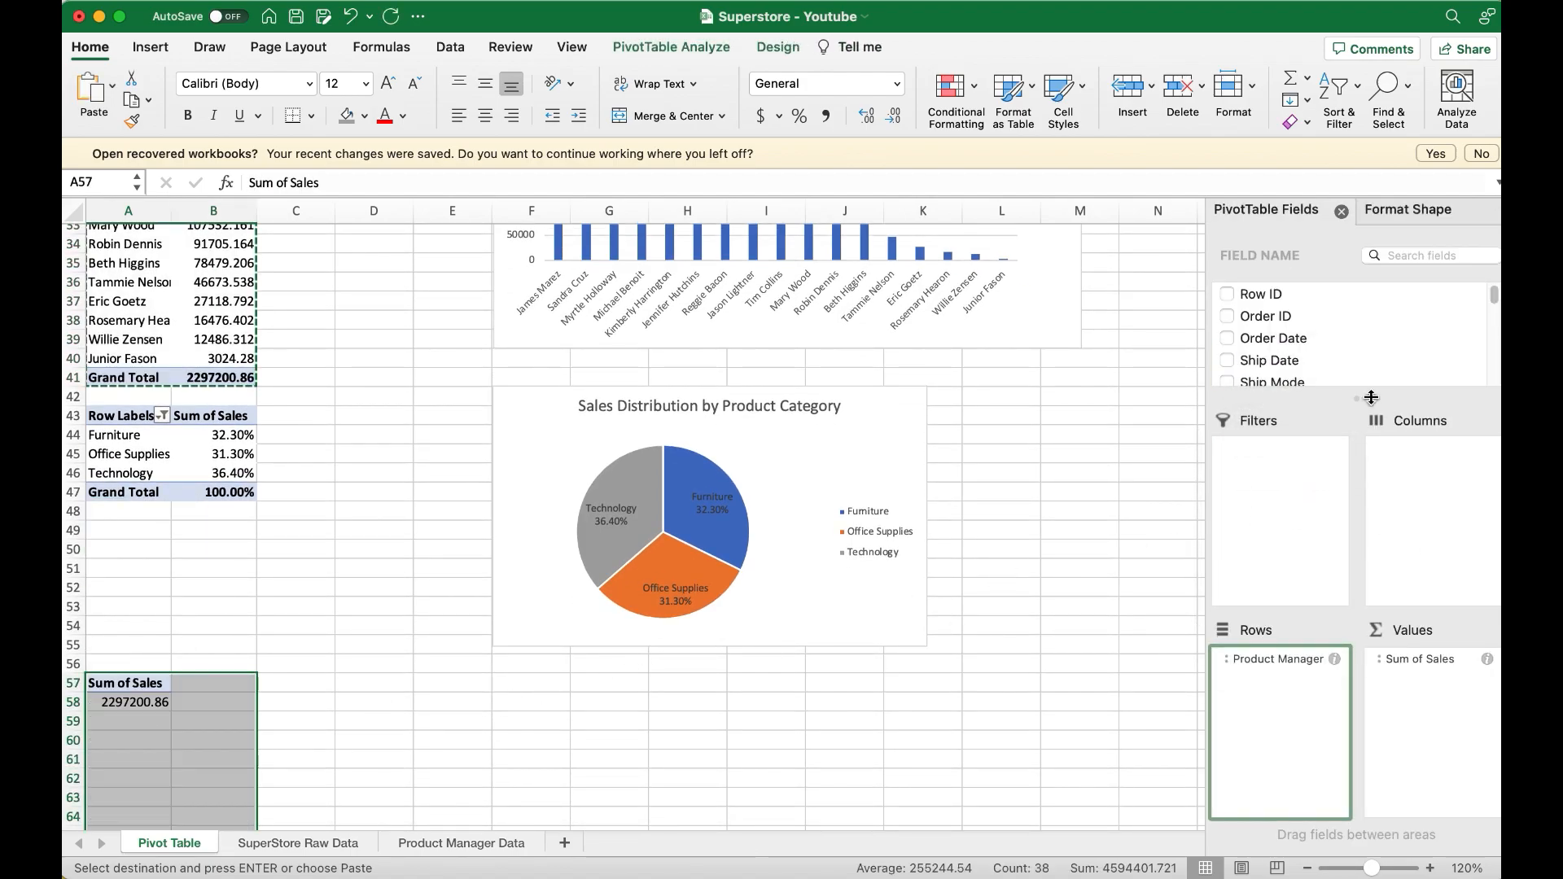
pyautogui.click(1227, 360)
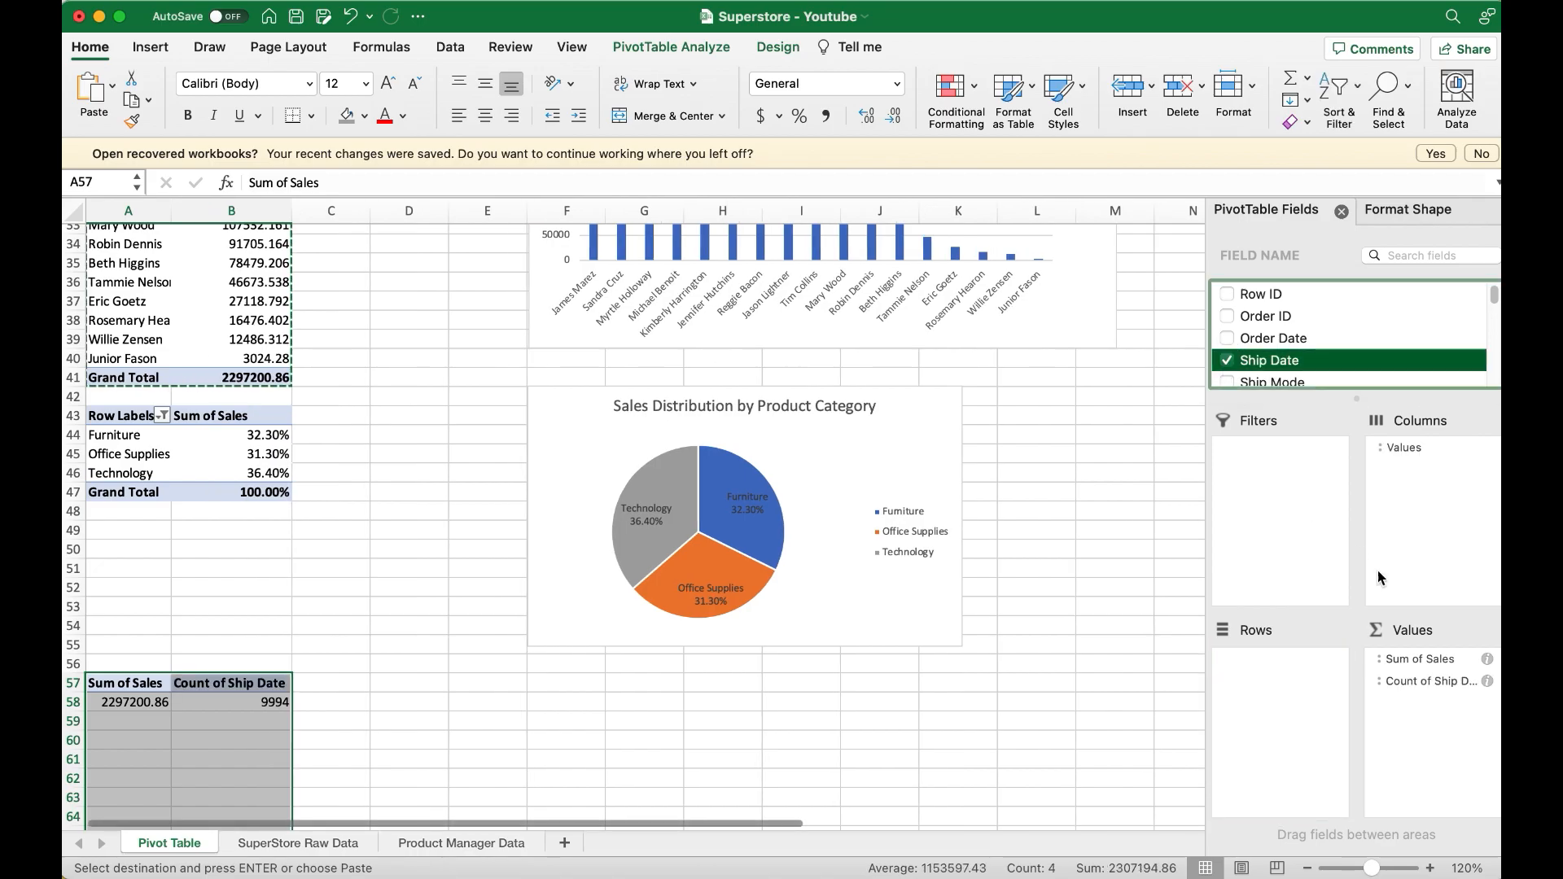
pyautogui.moveTo(1428, 681); pyautogui.dragTo(1282, 672)
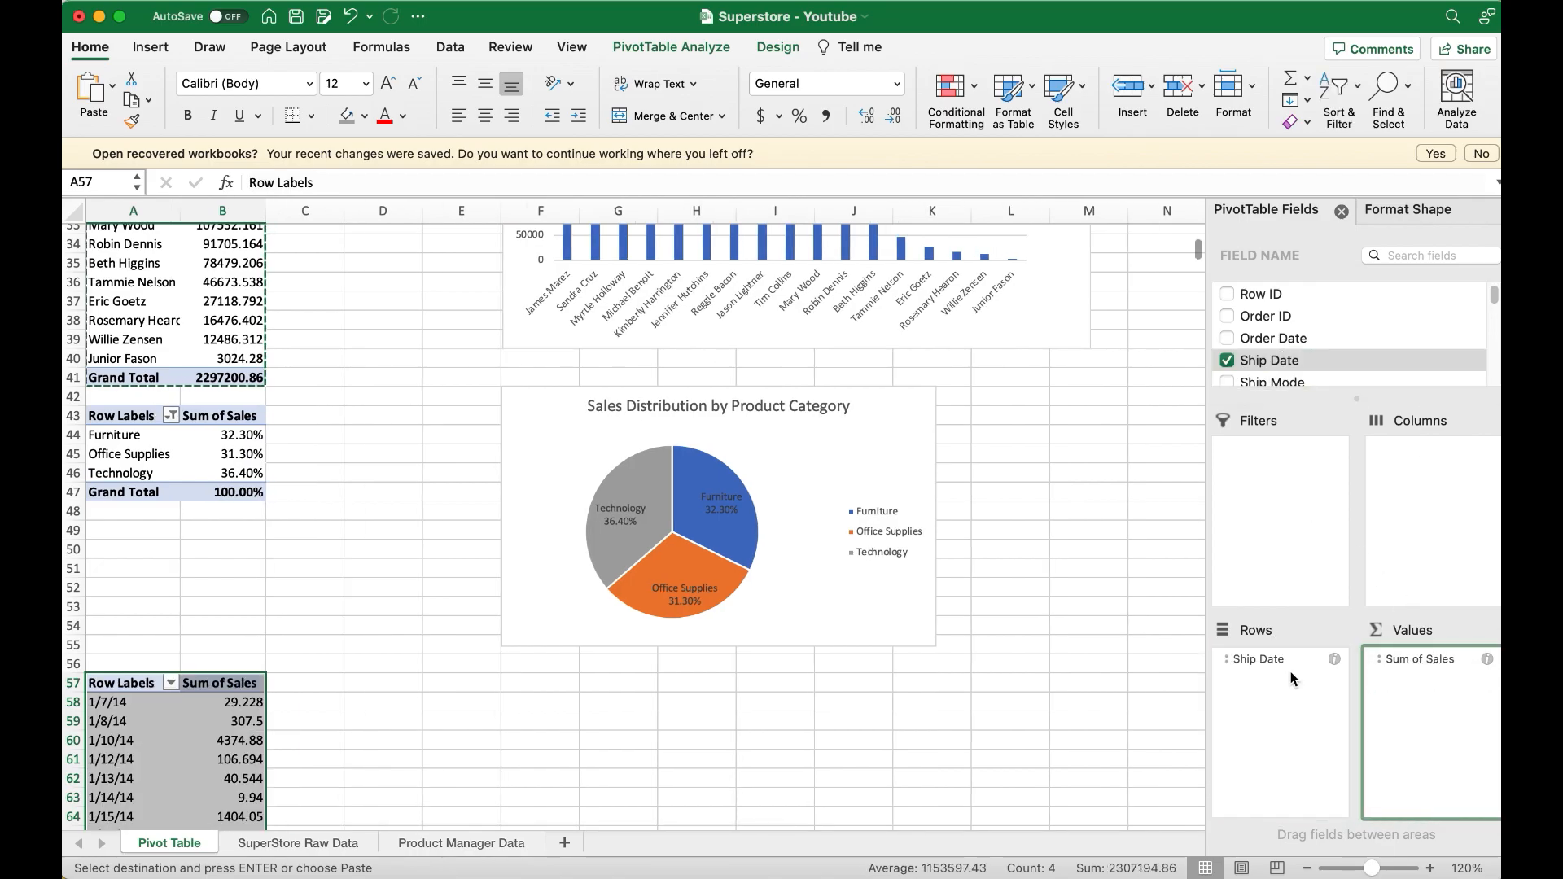
pyautogui.scroll(-2, 434, 681)
pyautogui.scroll(-5, 435, 680)
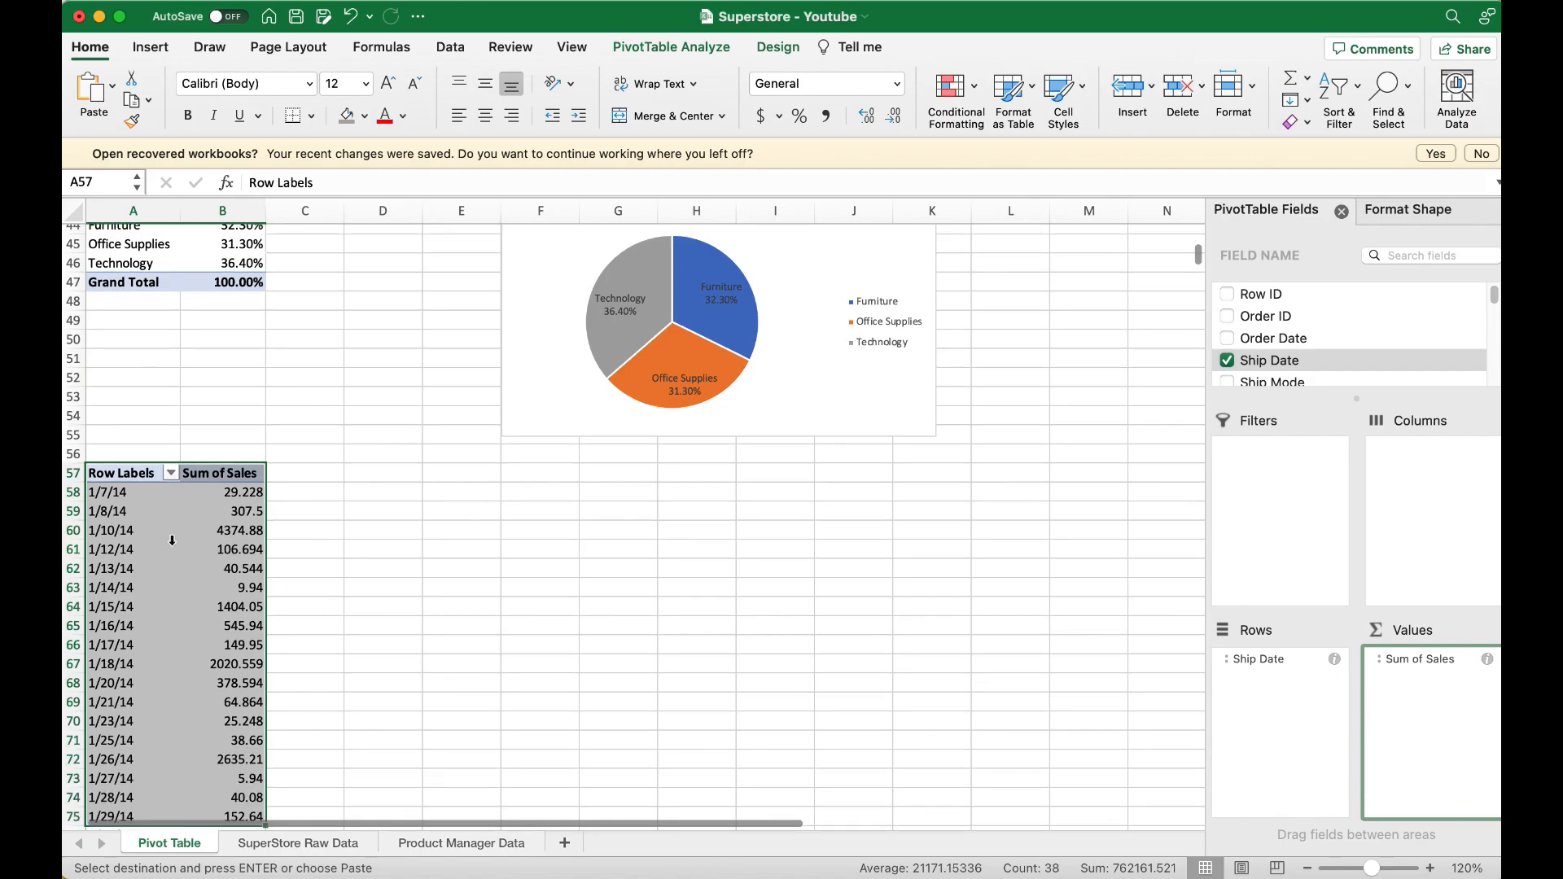
pyautogui.click(124, 493)
pyautogui.scroll(-15, 126, 495)
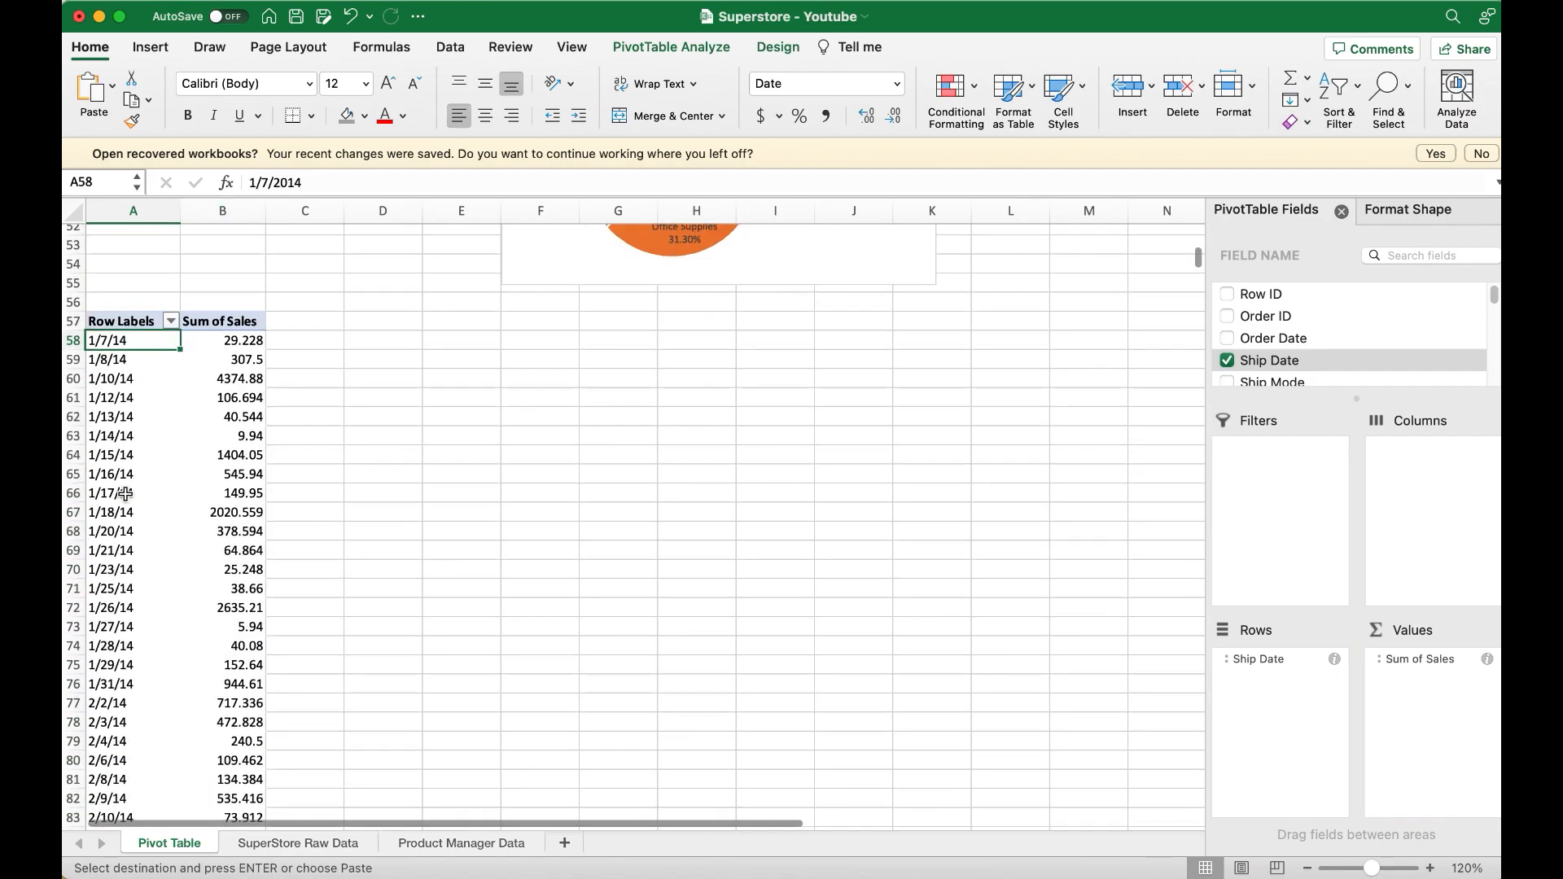
pyautogui.scroll(-13, 126, 495)
pyautogui.scroll(17, 129, 499)
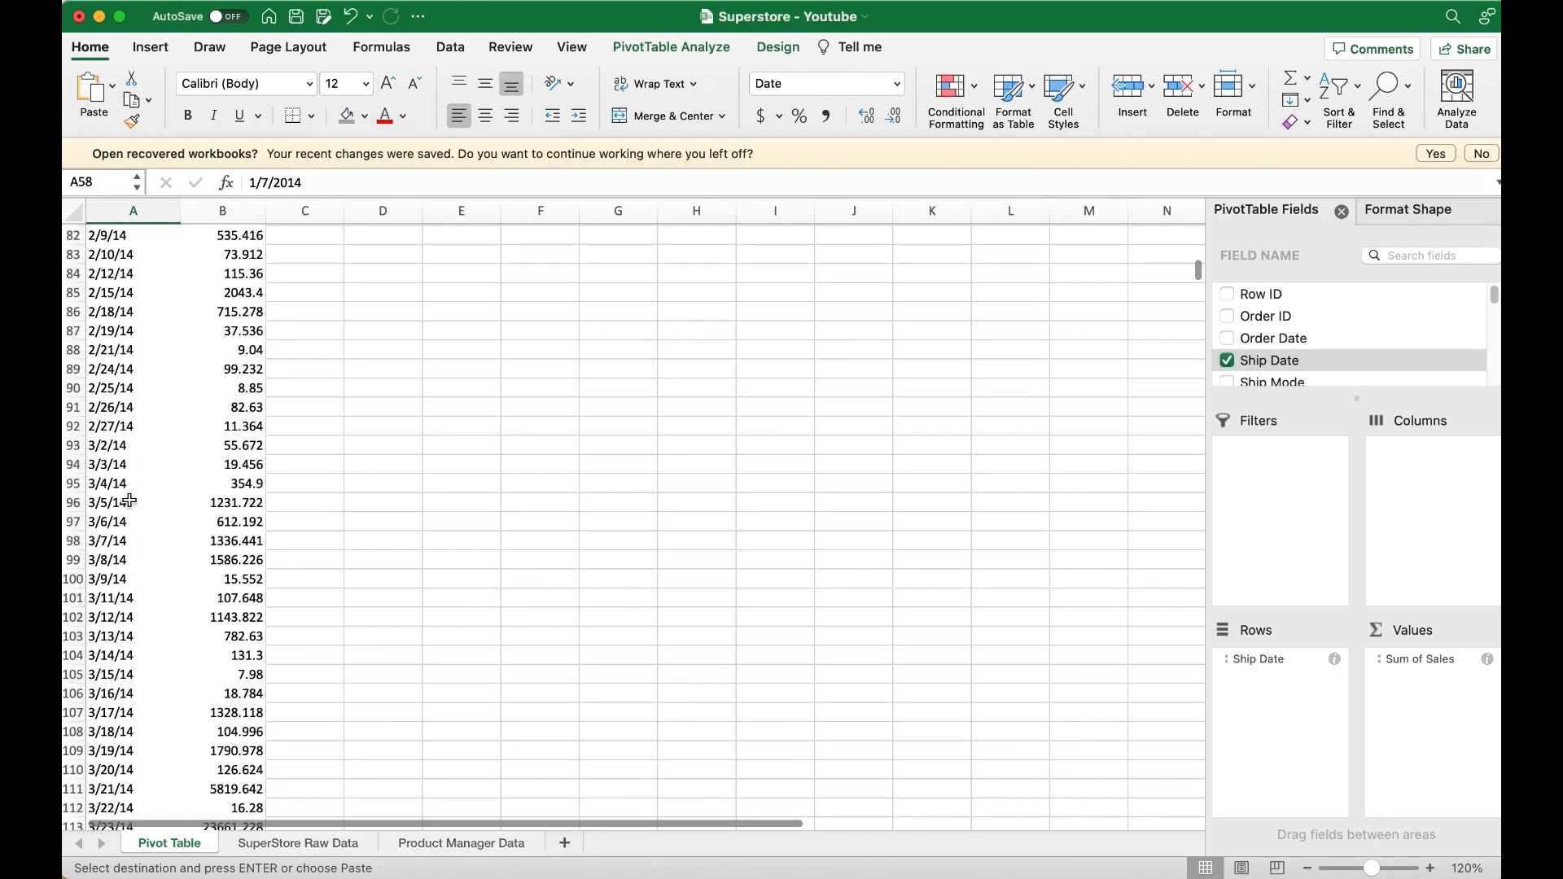
# Group the Ship Date rows of the PivotTable at A57 by Months and Years
pyautogui.scroll(8, 129, 499)
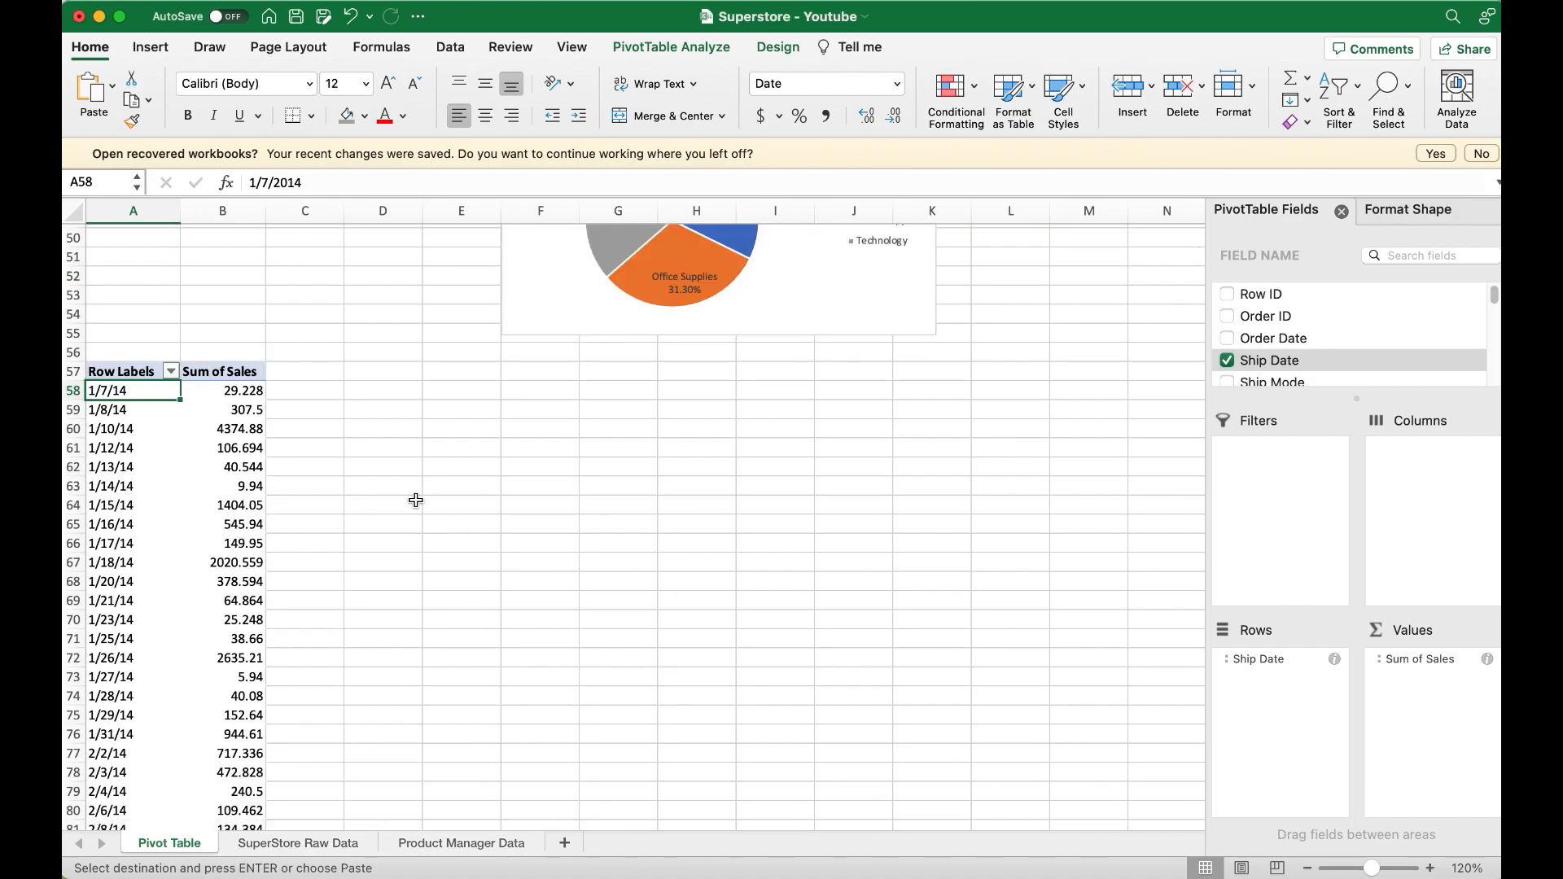
pyautogui.rightClick(135, 400)
pyautogui.click(559, 433)
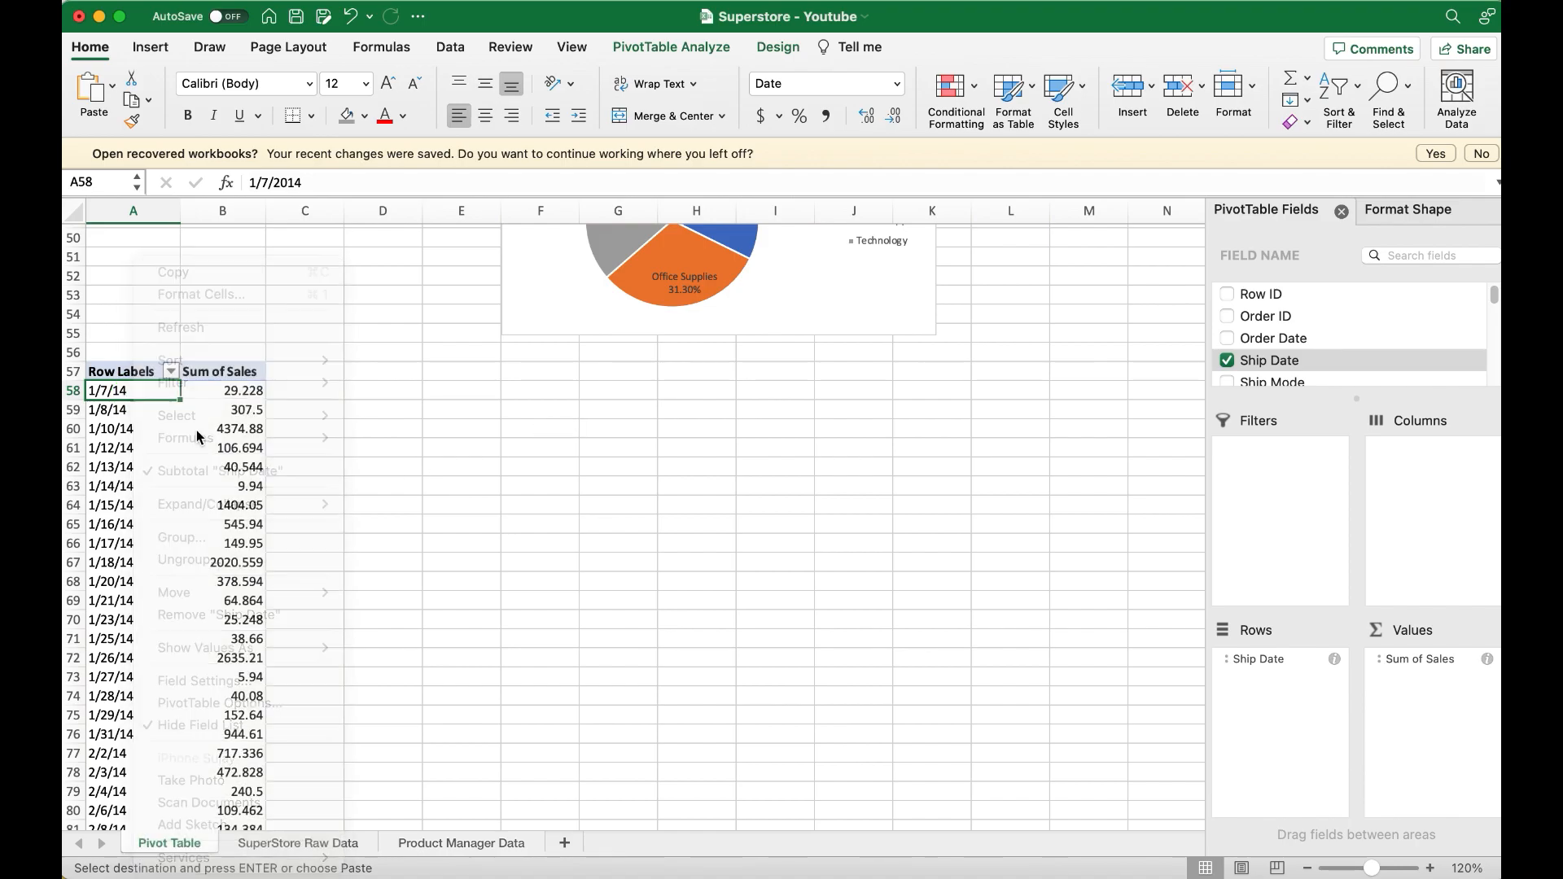
pyautogui.rightClick(131, 396)
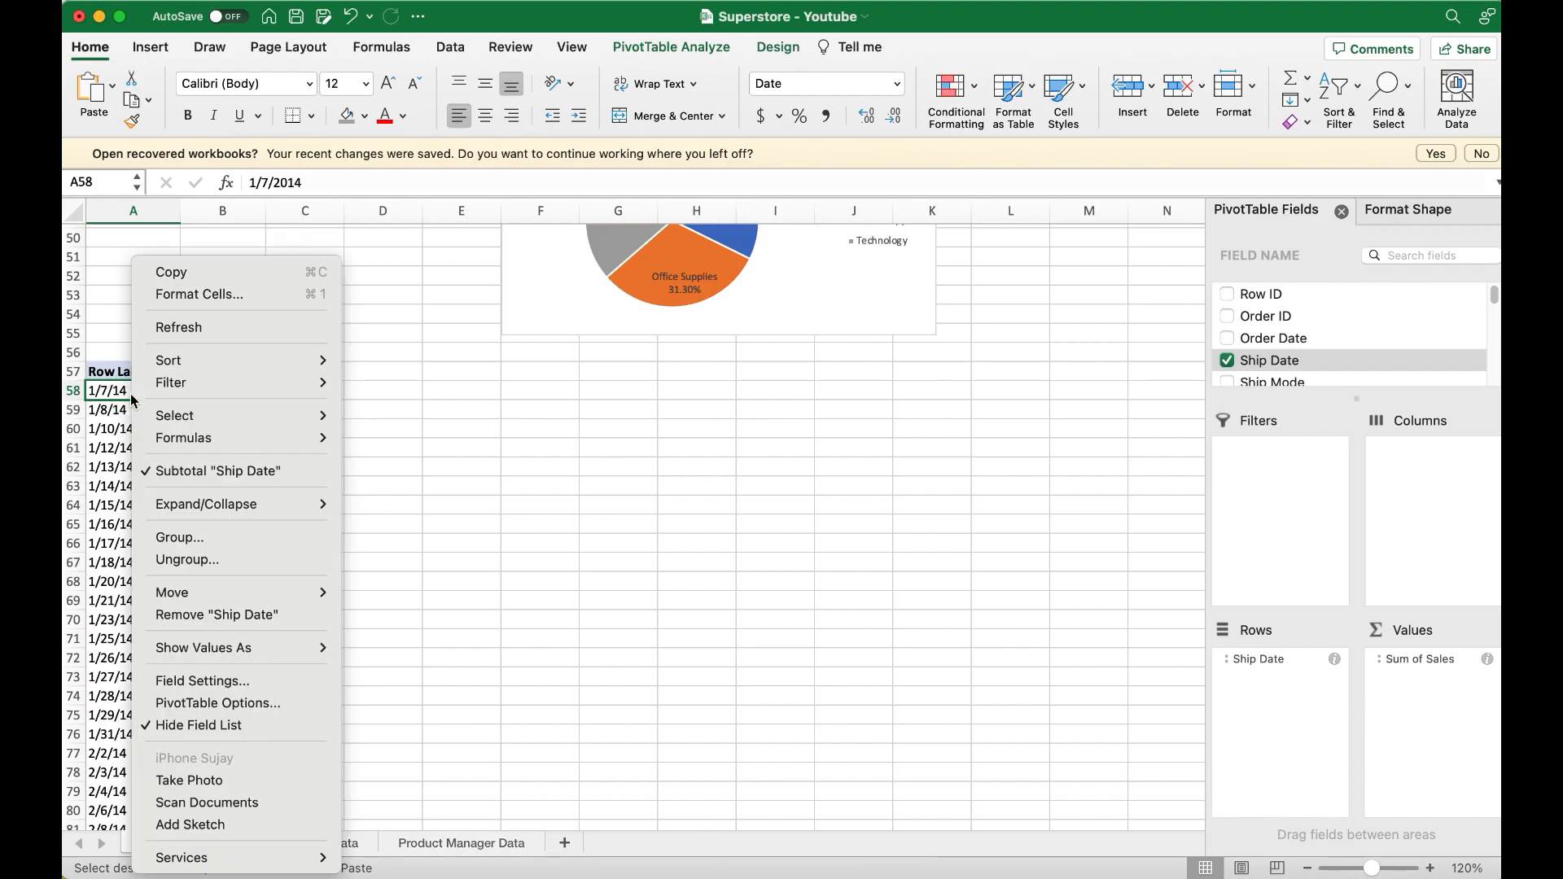
pyautogui.click(217, 537)
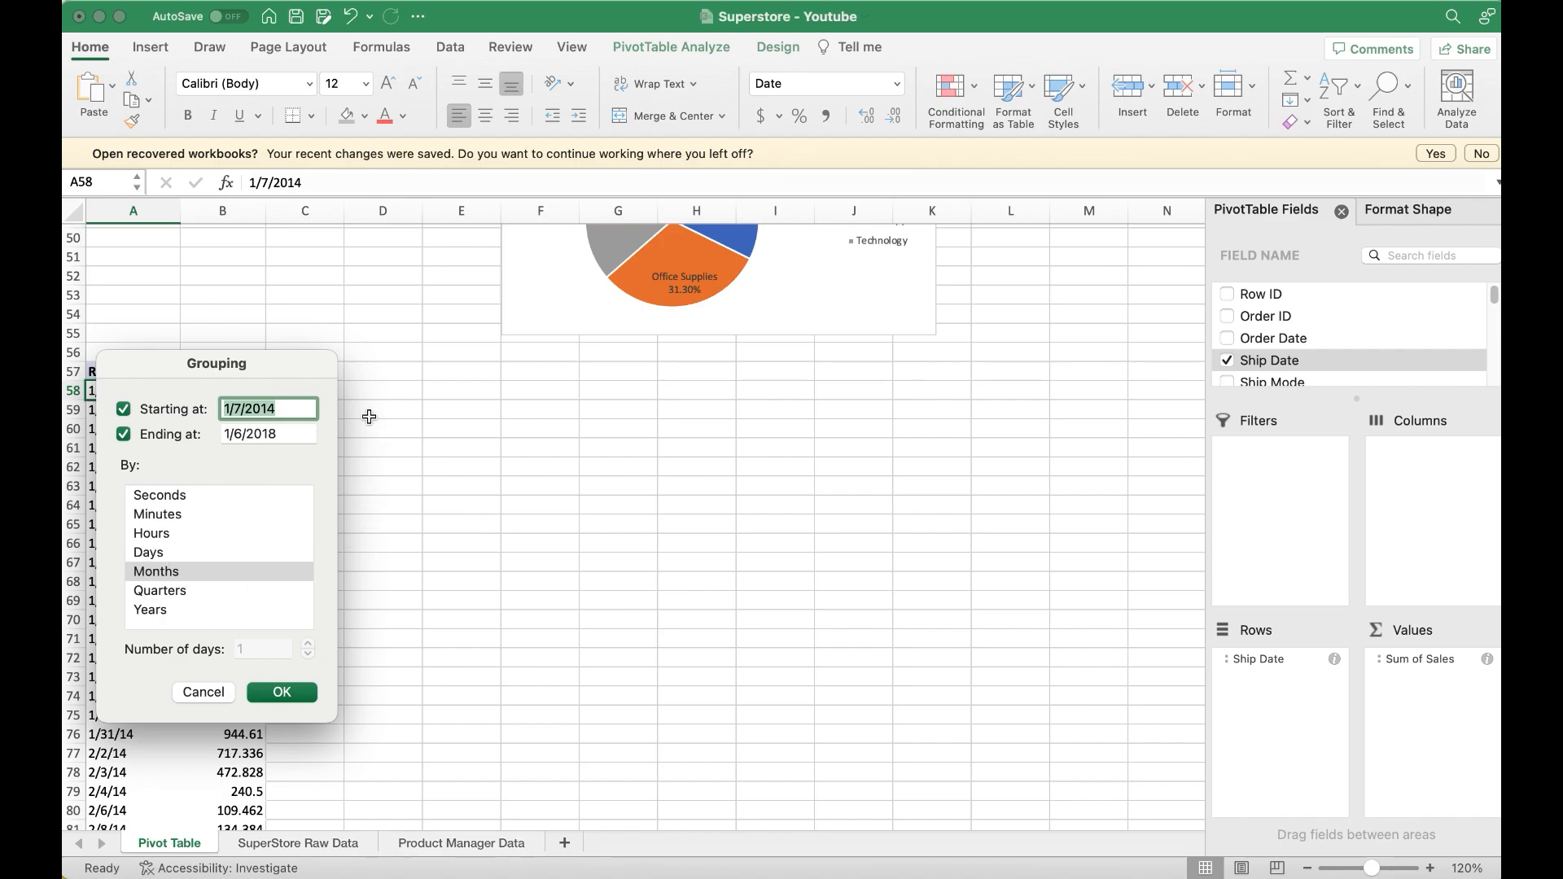
pyautogui.click(159, 574)
pyautogui.click(150, 614)
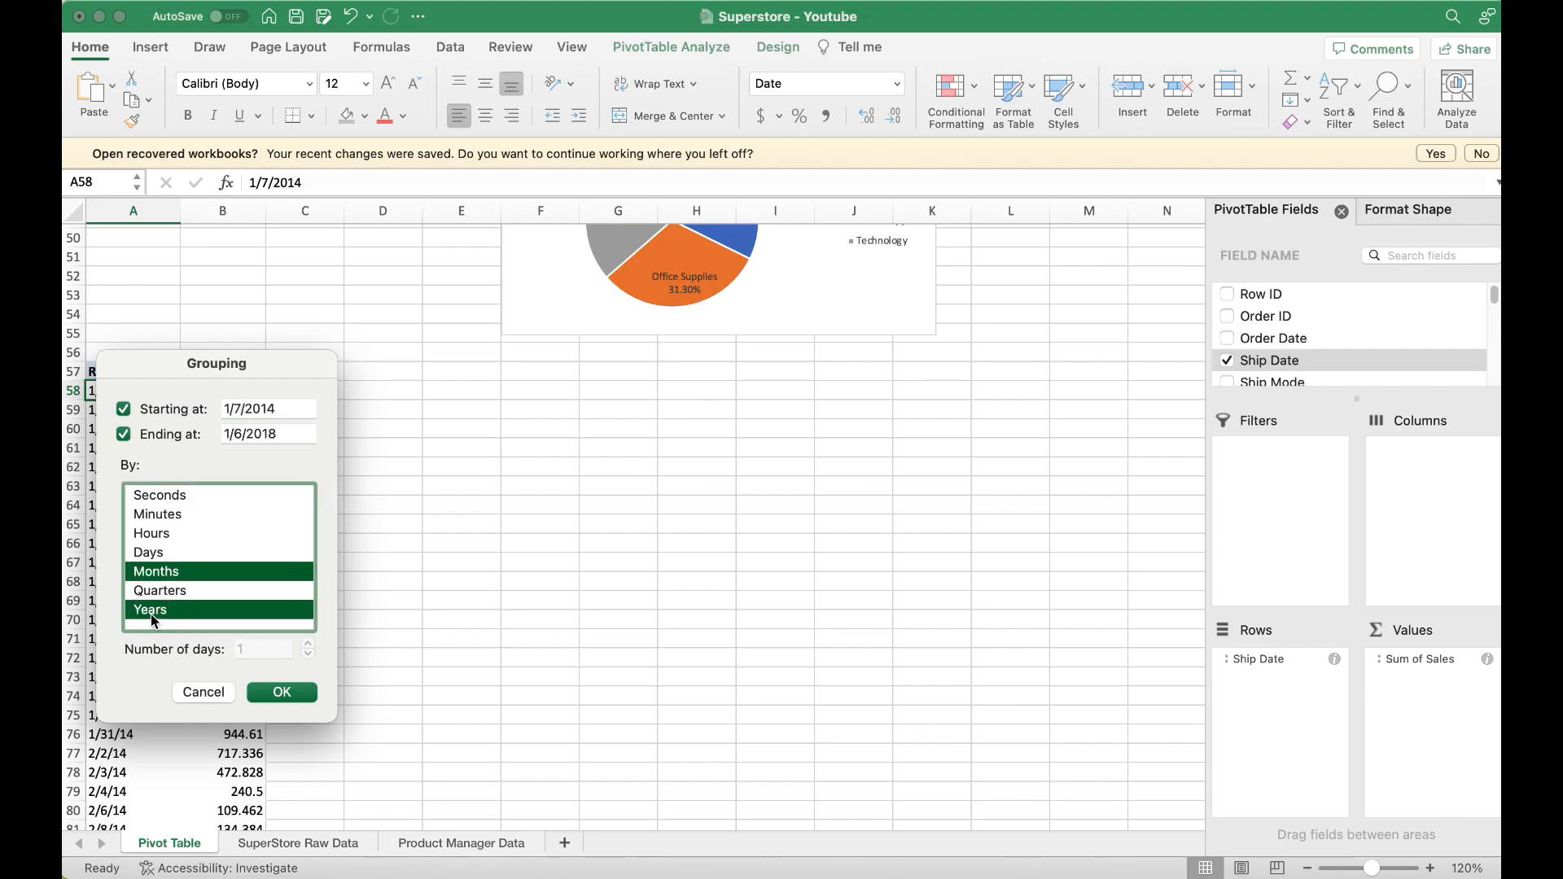
pyautogui.click(281, 693)
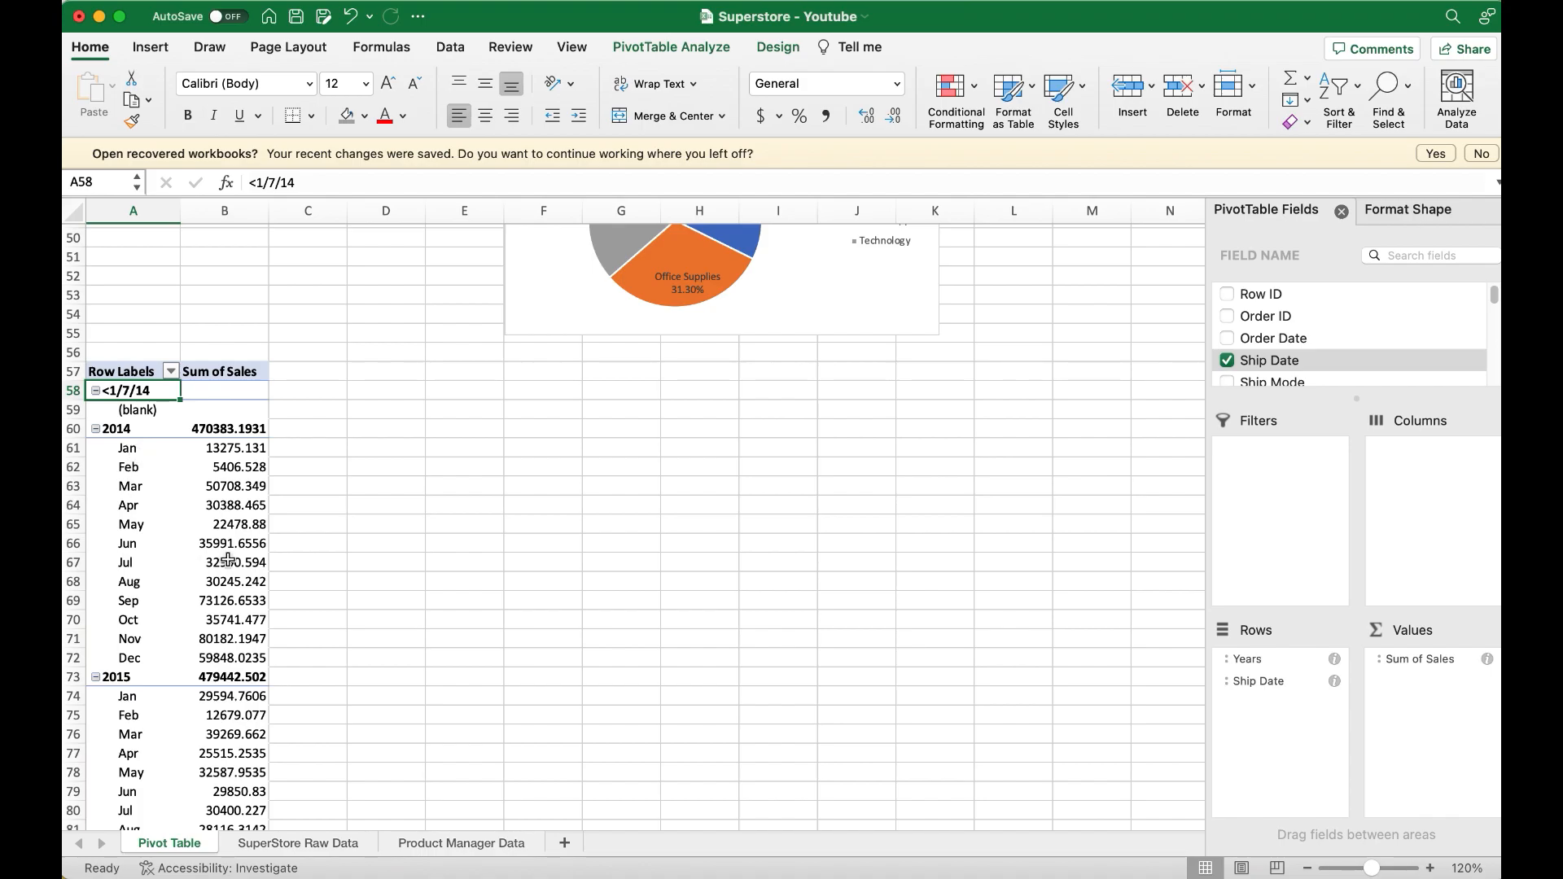
# Filter the <1/7/14 entry out of the Years field in the ship date PivotTable and review the remaining rows
pyautogui.click(170, 371)
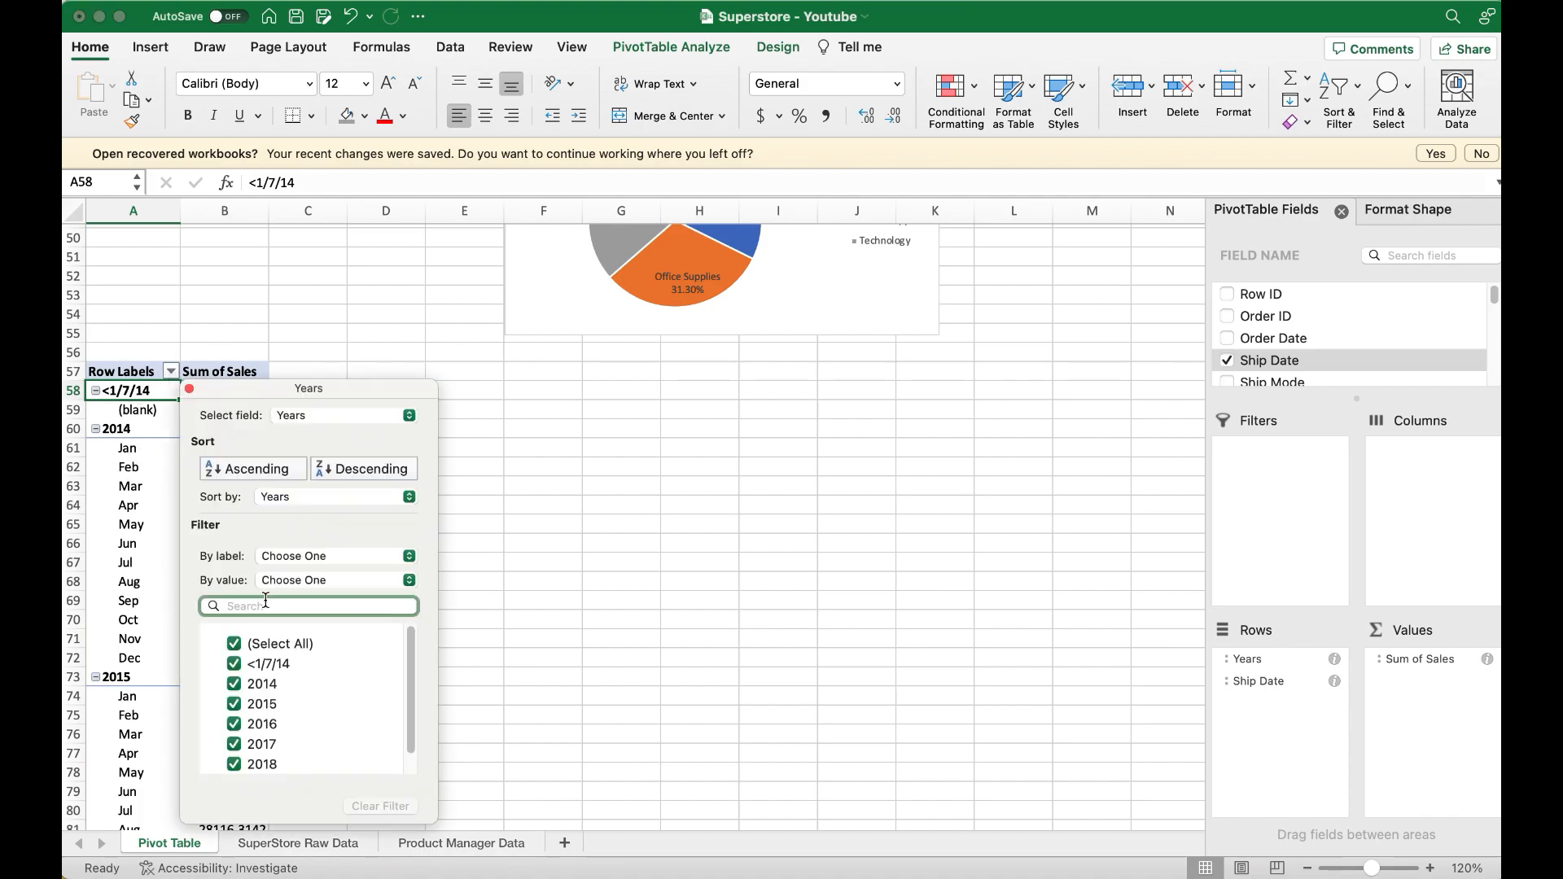
pyautogui.click(237, 663)
pyautogui.click(696, 500)
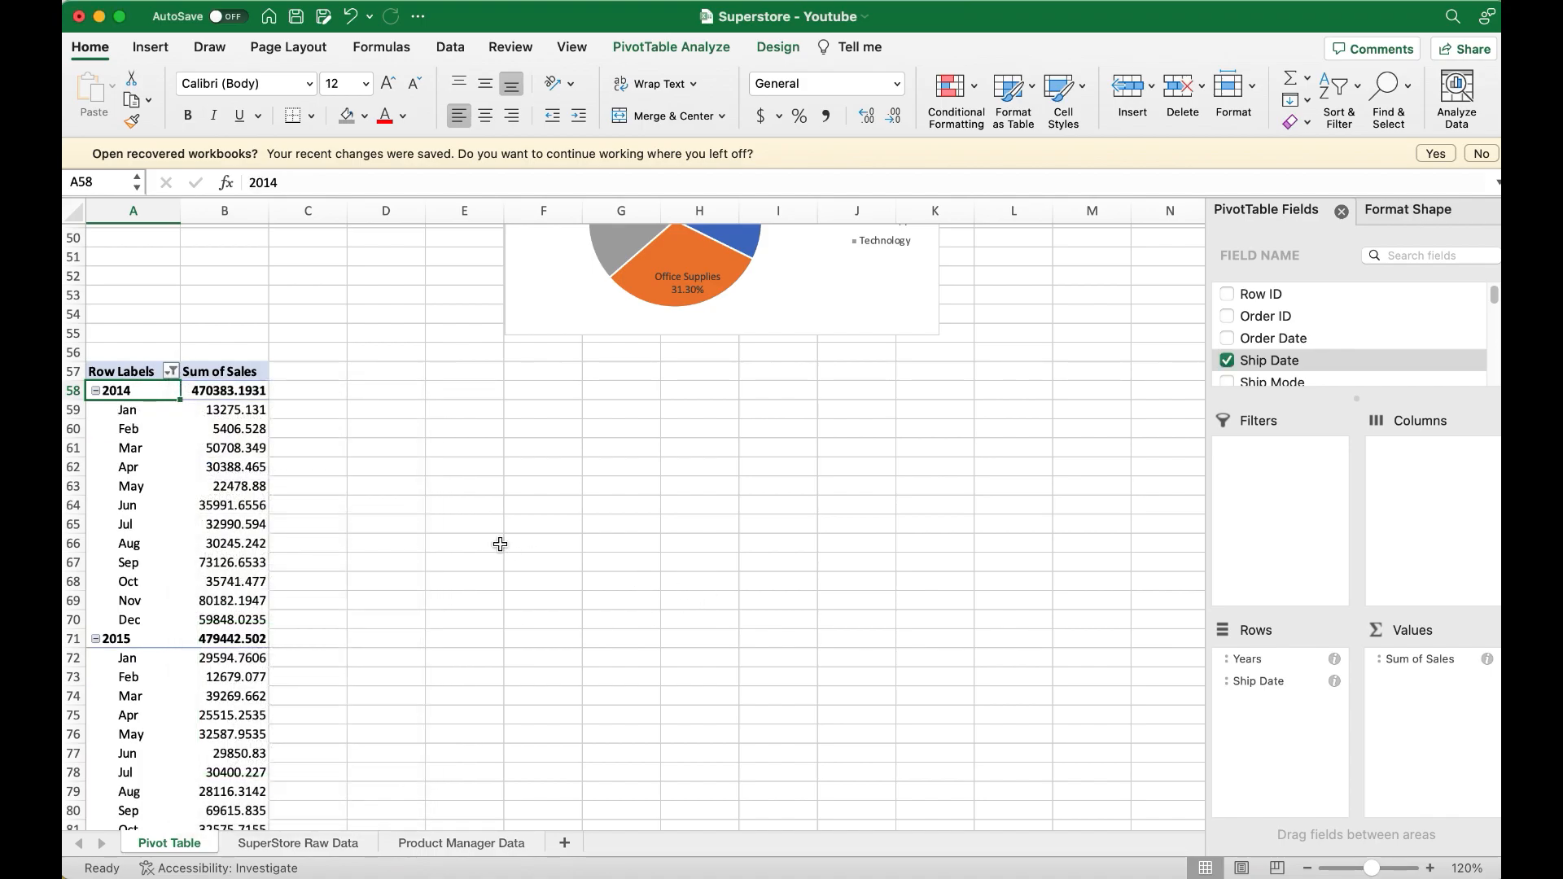
pyautogui.scroll(-3, 345, 545)
pyautogui.scroll(5, 345, 544)
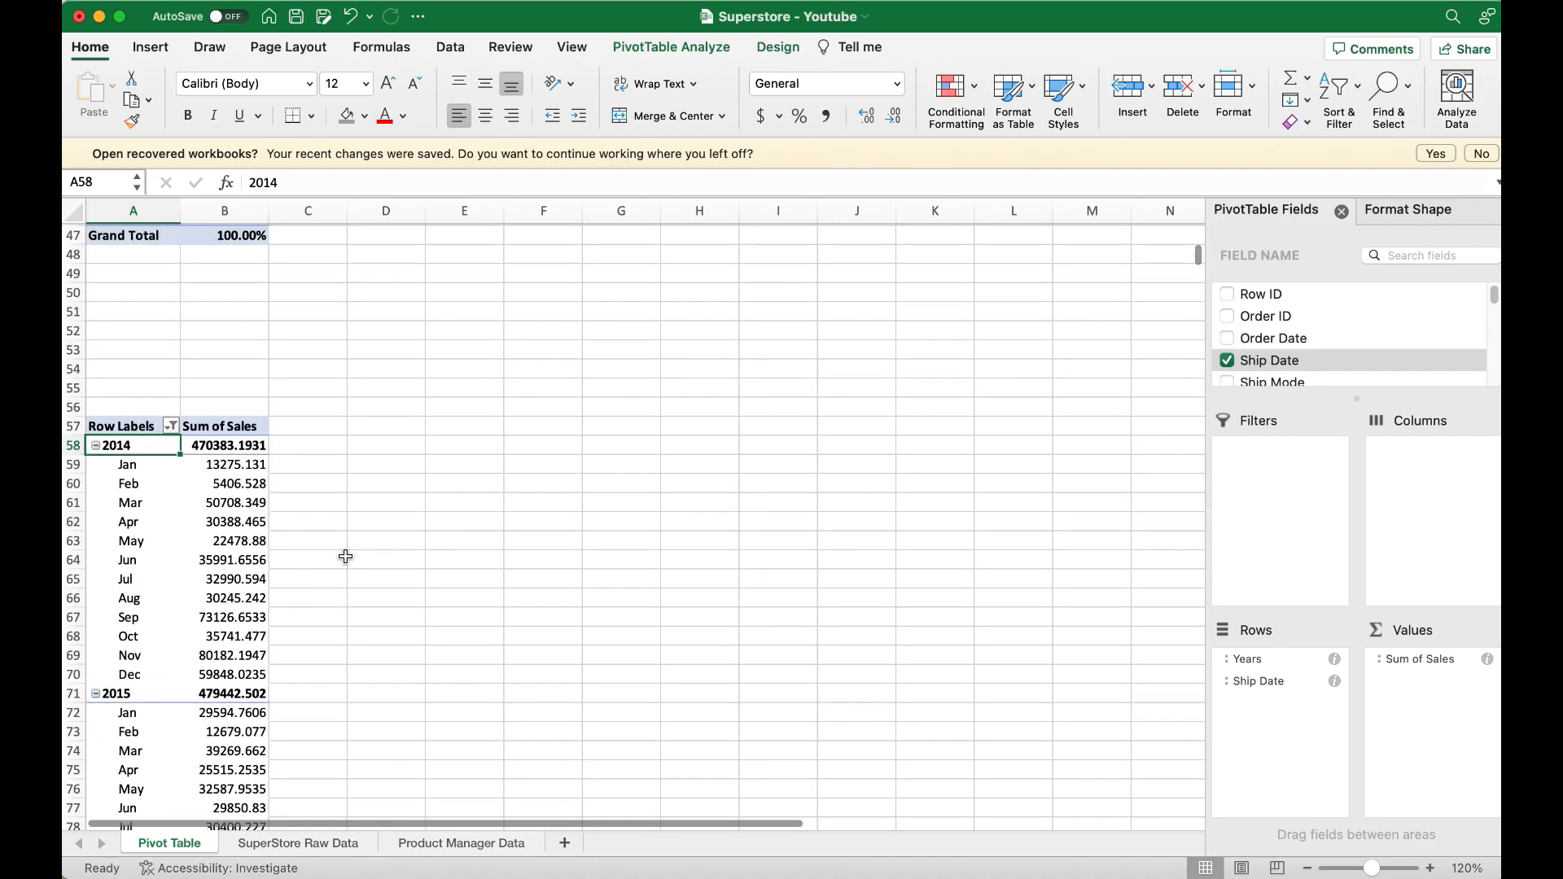
# Insert a 2-D line chart from the ship date PivotTable and place it beside the table, below the pie chart
pyautogui.click(122, 426)
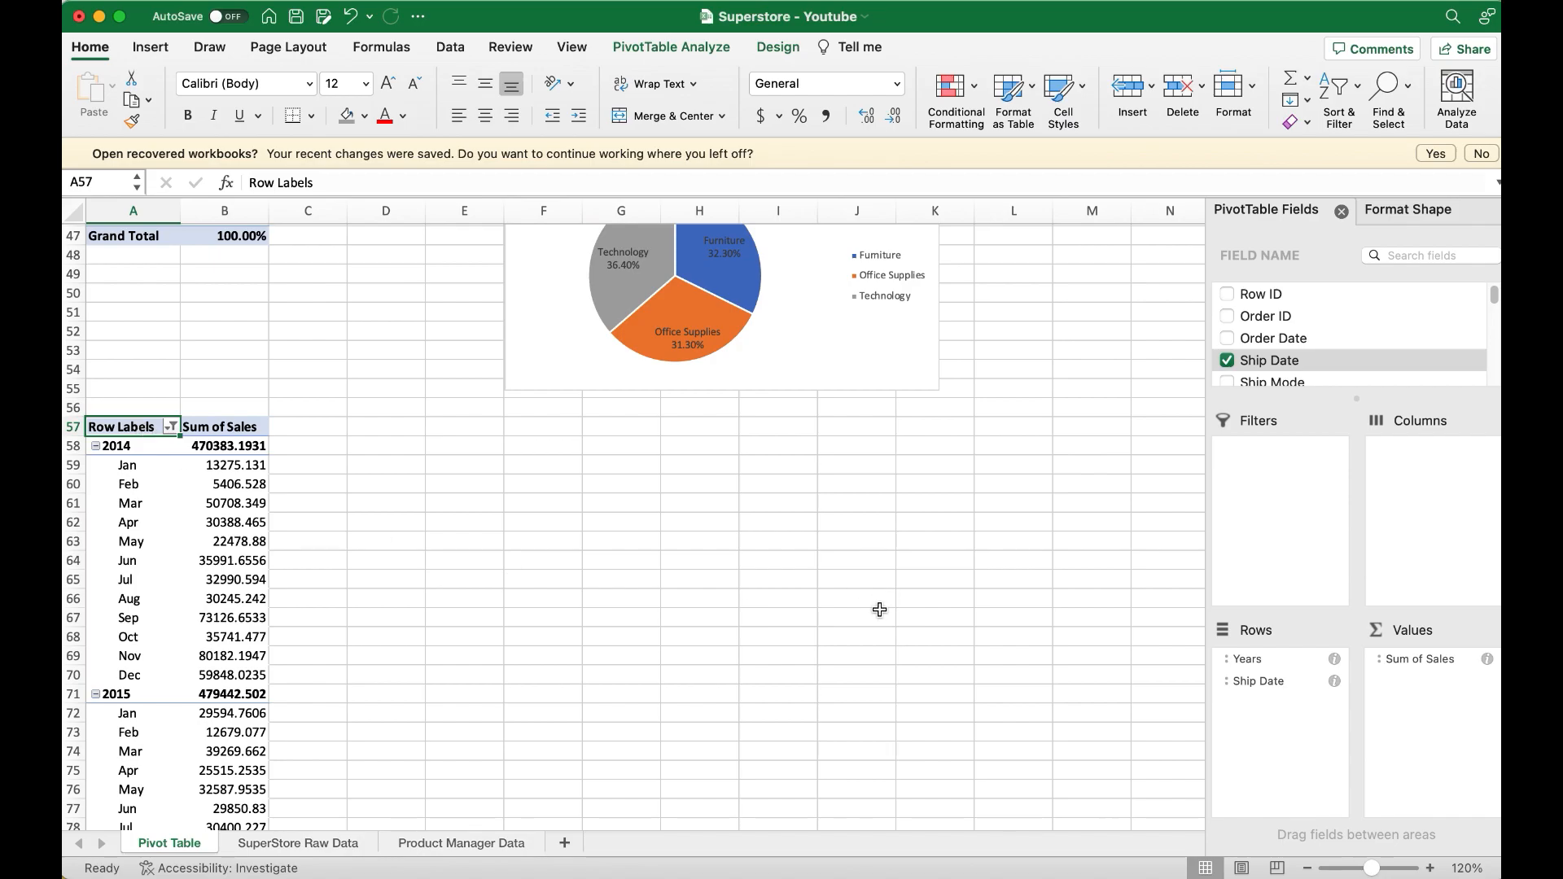
pyautogui.click(160, 54)
pyautogui.click(784, 100)
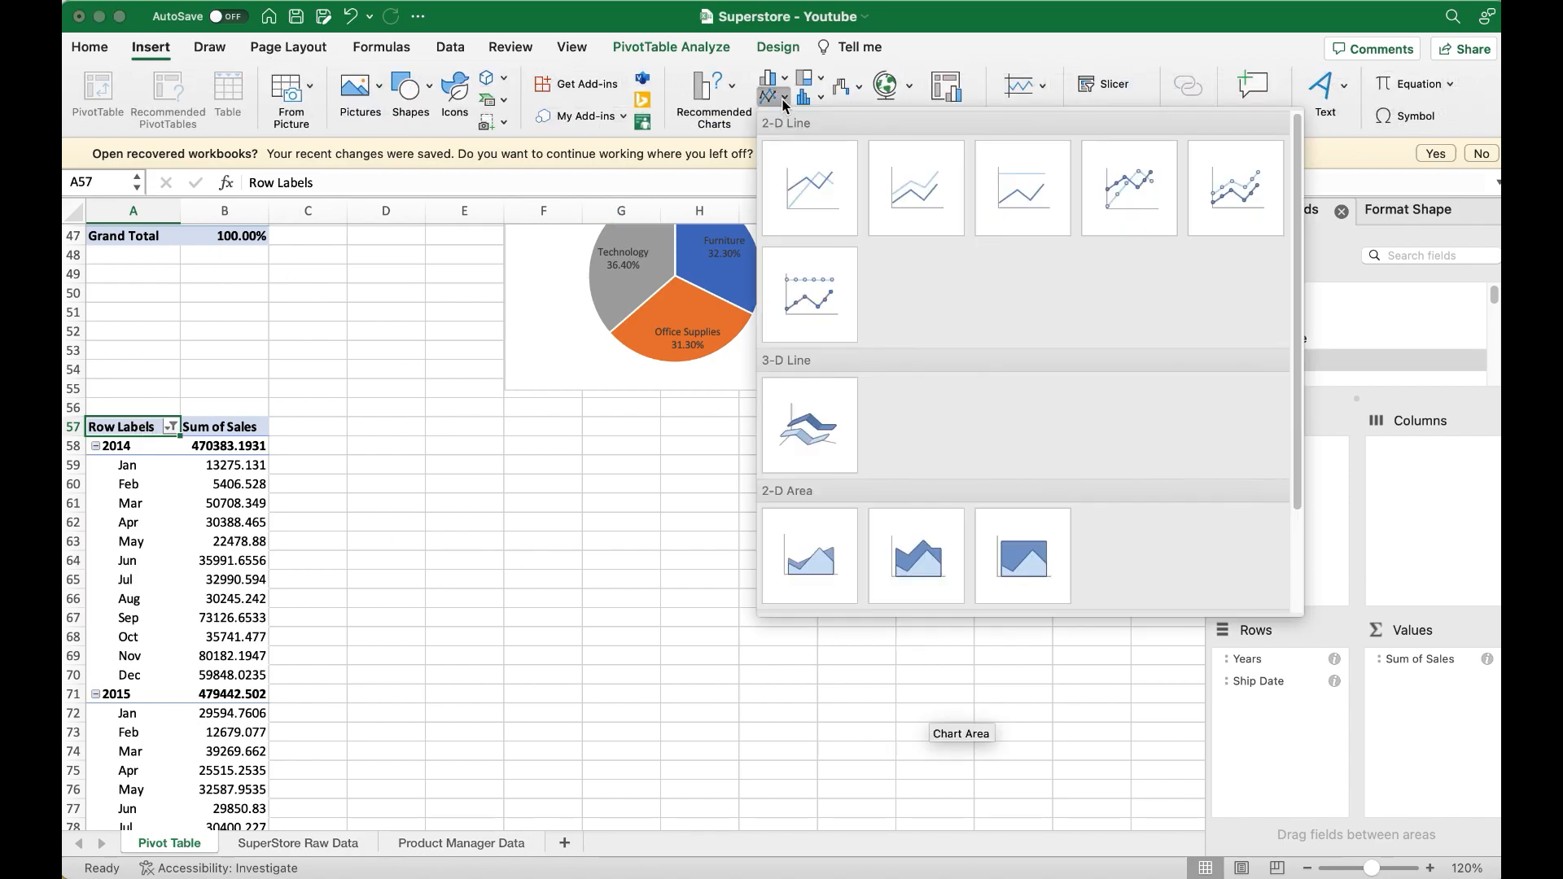
pyautogui.click(810, 187)
pyautogui.moveTo(863, 640); pyautogui.dragTo(991, 726)
pyautogui.moveTo(956, 403); pyautogui.dragTo(958, 490)
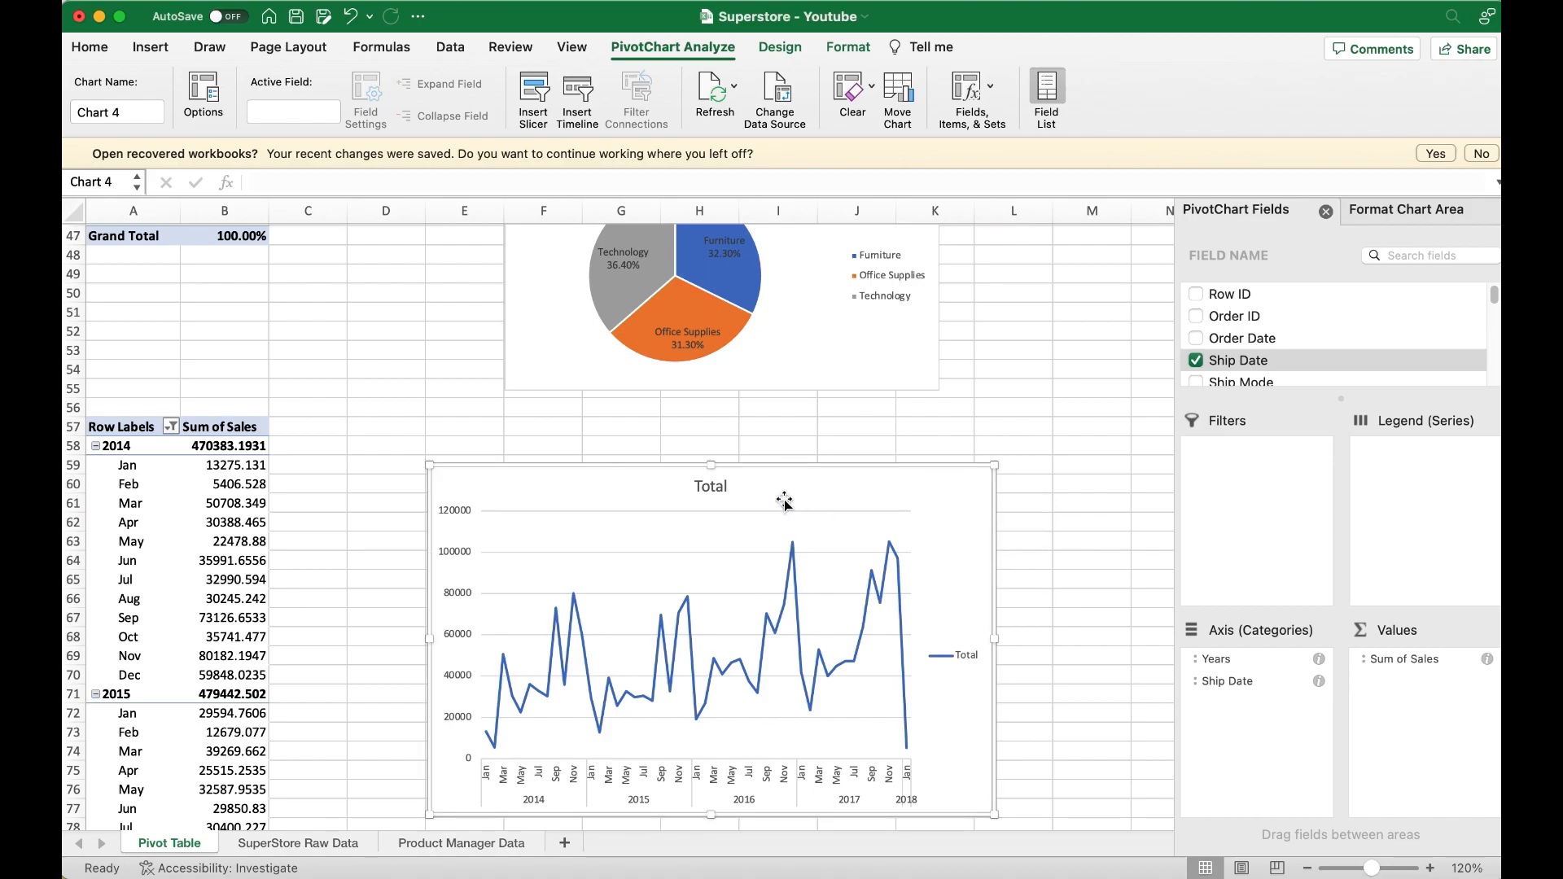
# Change the line chart's title to Sales Trend
pyautogui.doubleClick(710, 486)
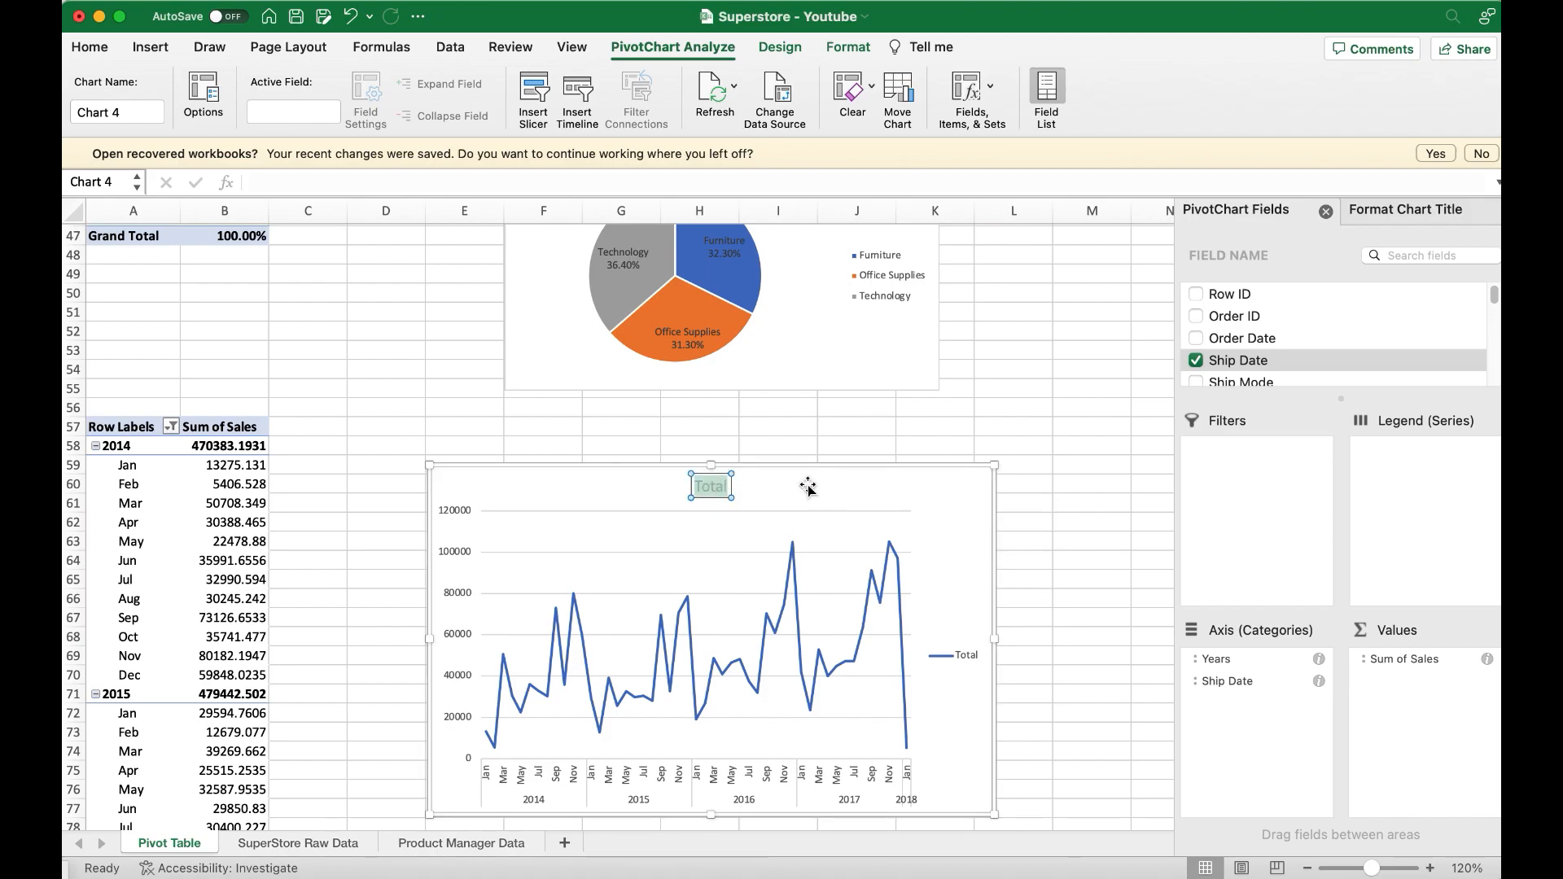
pyautogui.write('Sales Trend')
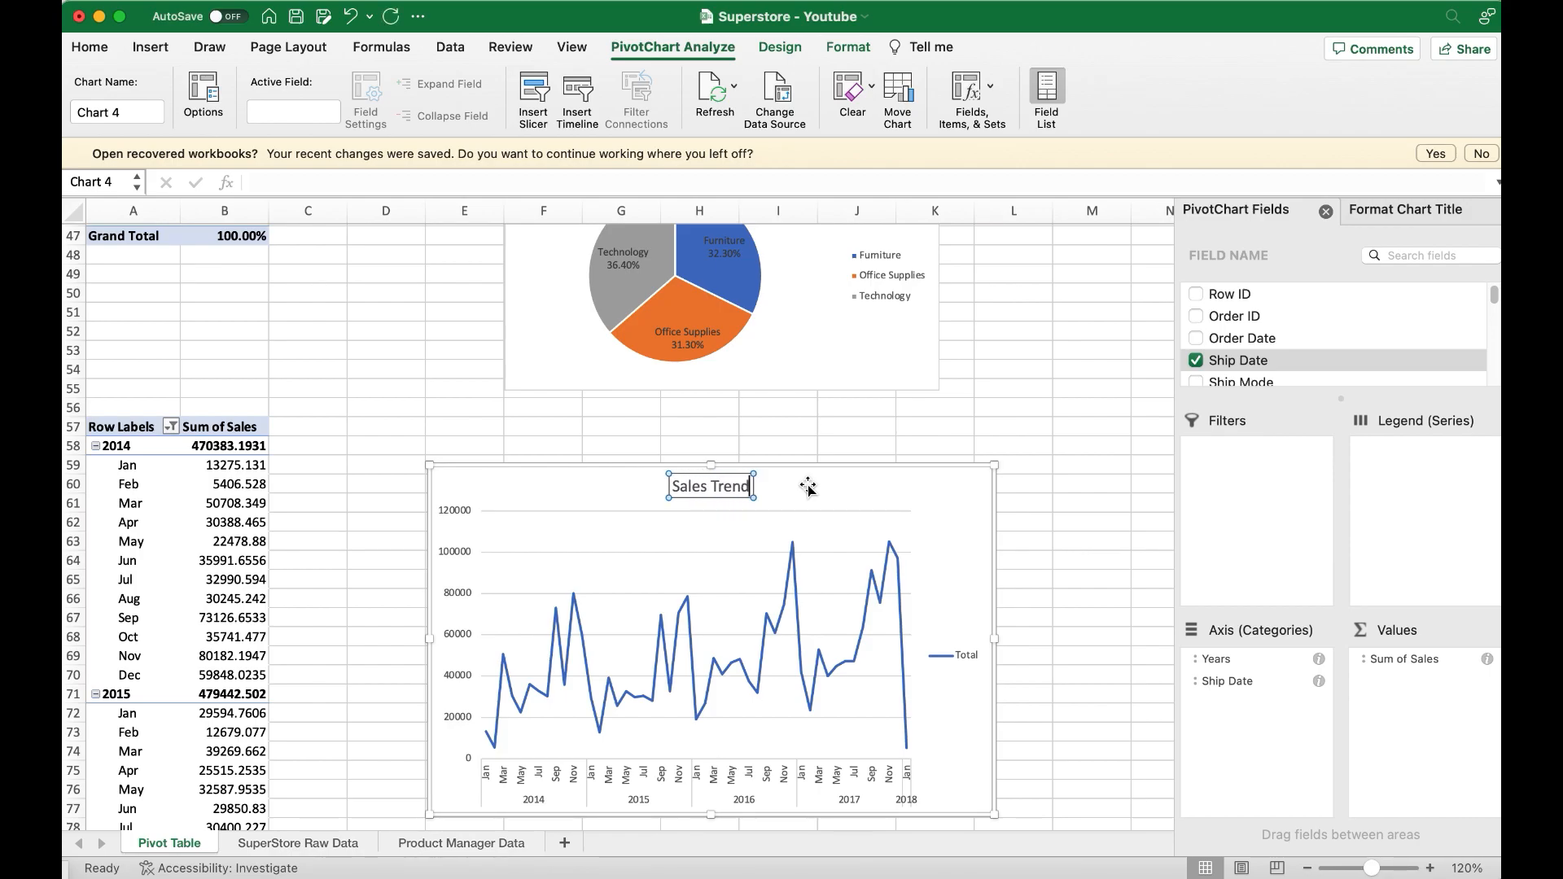
pyautogui.click(1076, 385)
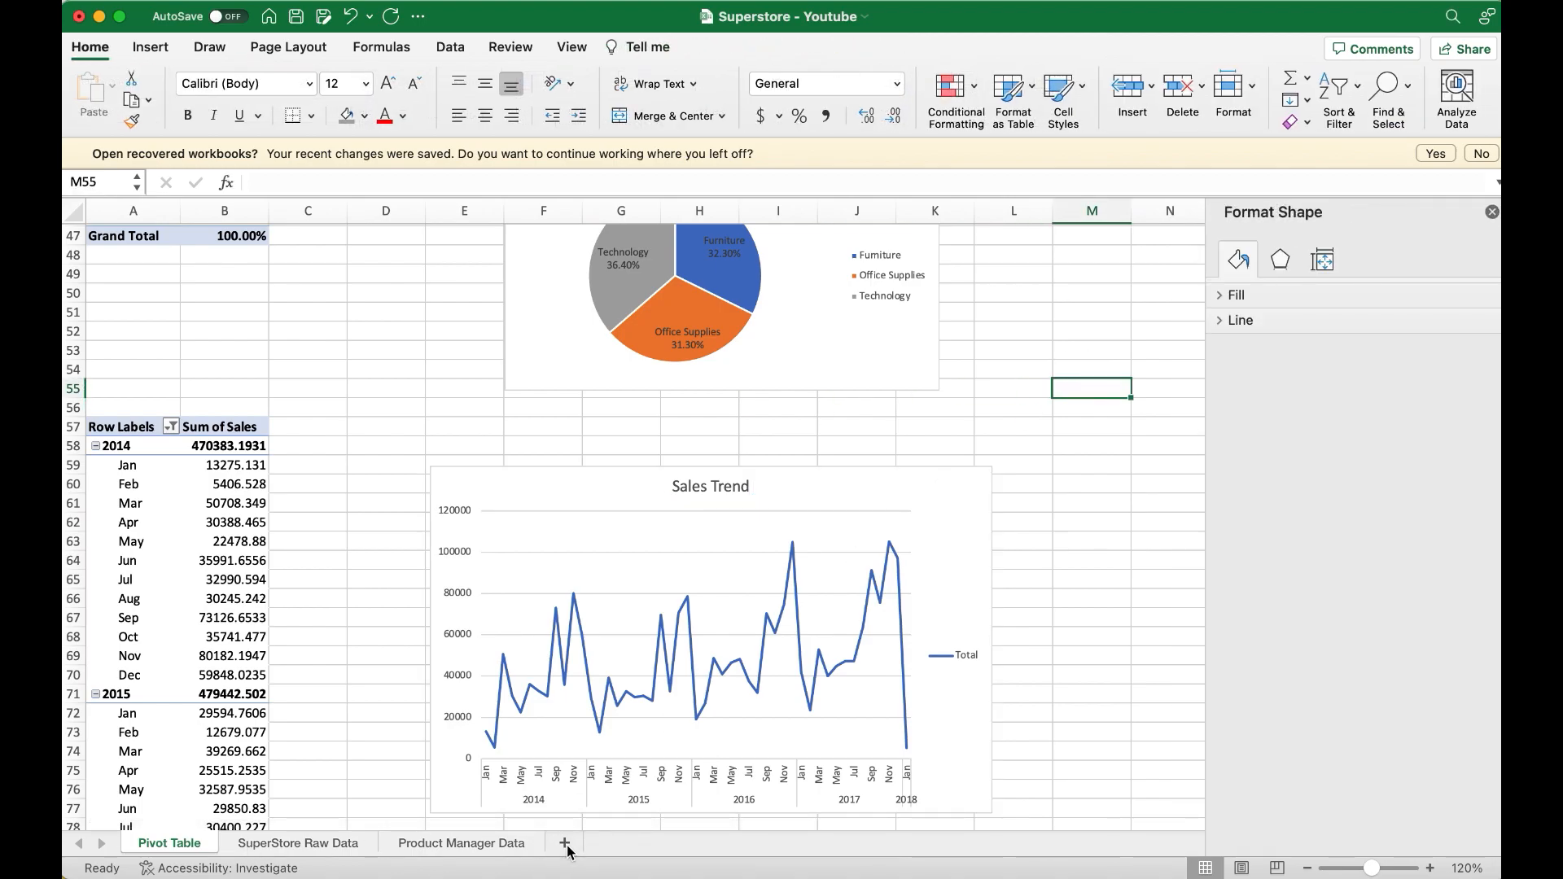
# Add a new worksheet after Pivot Table and name it Sales Dashboard
pyautogui.click(565, 844)
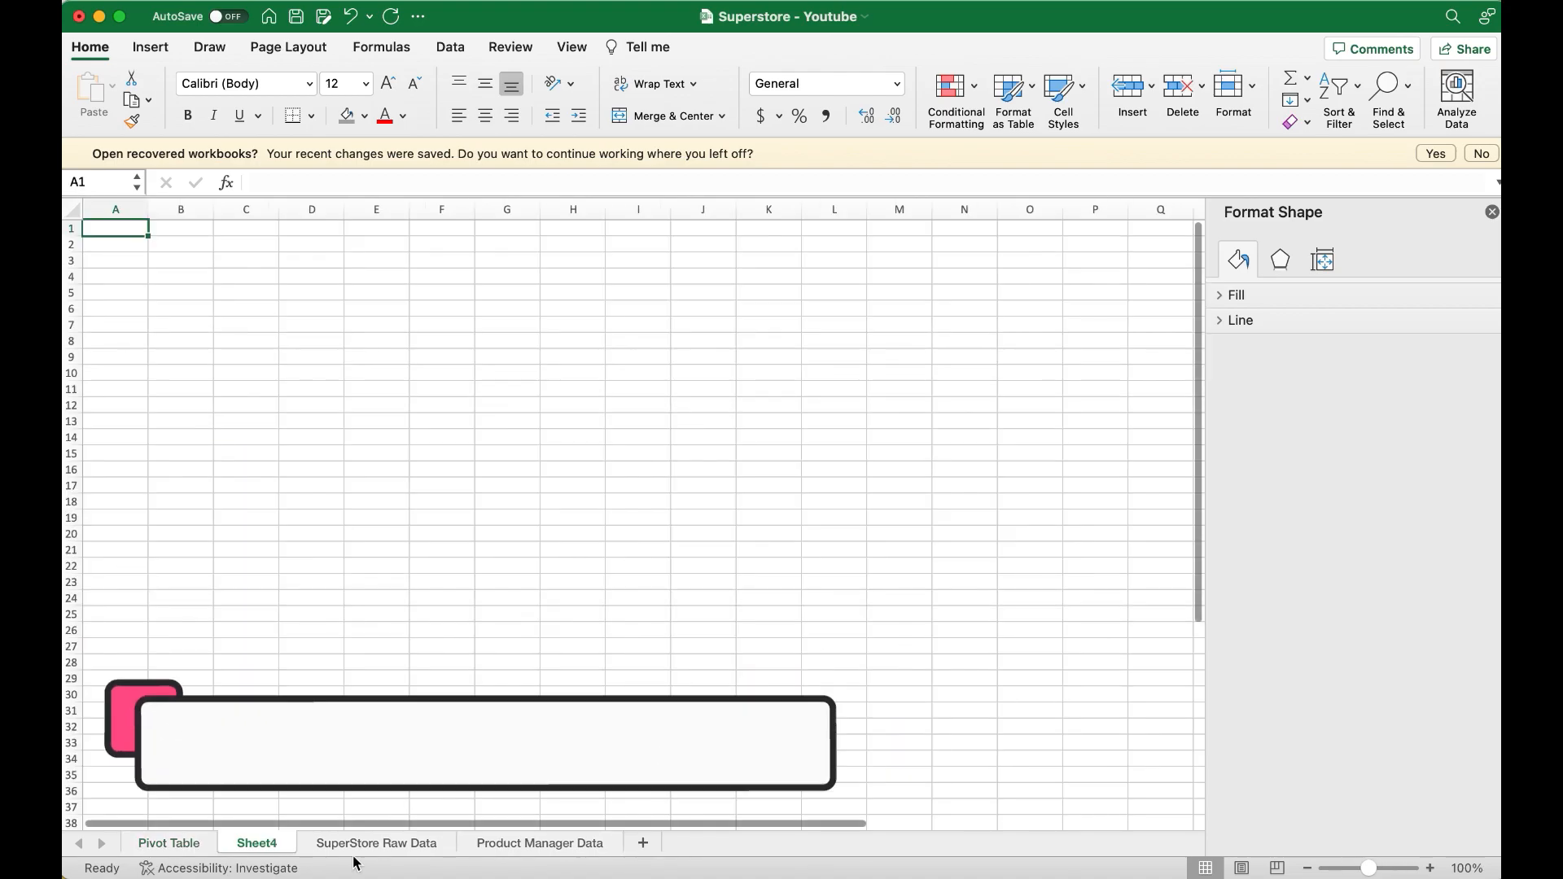
pyautogui.doubleClick(257, 843)
pyautogui.write('Sal')
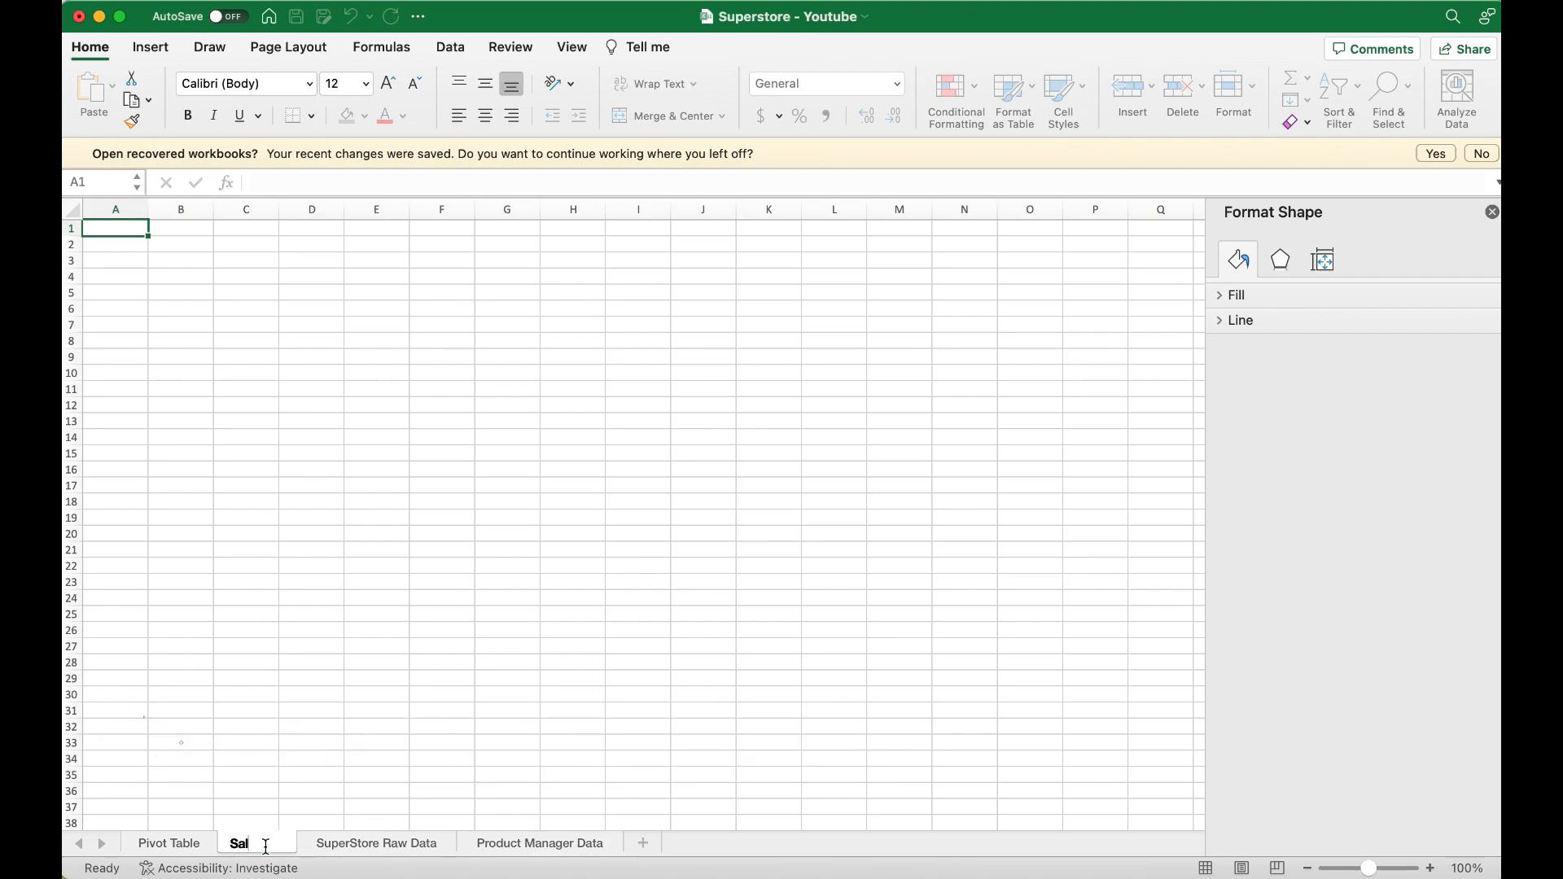
pyautogui.write('es Dashboard')
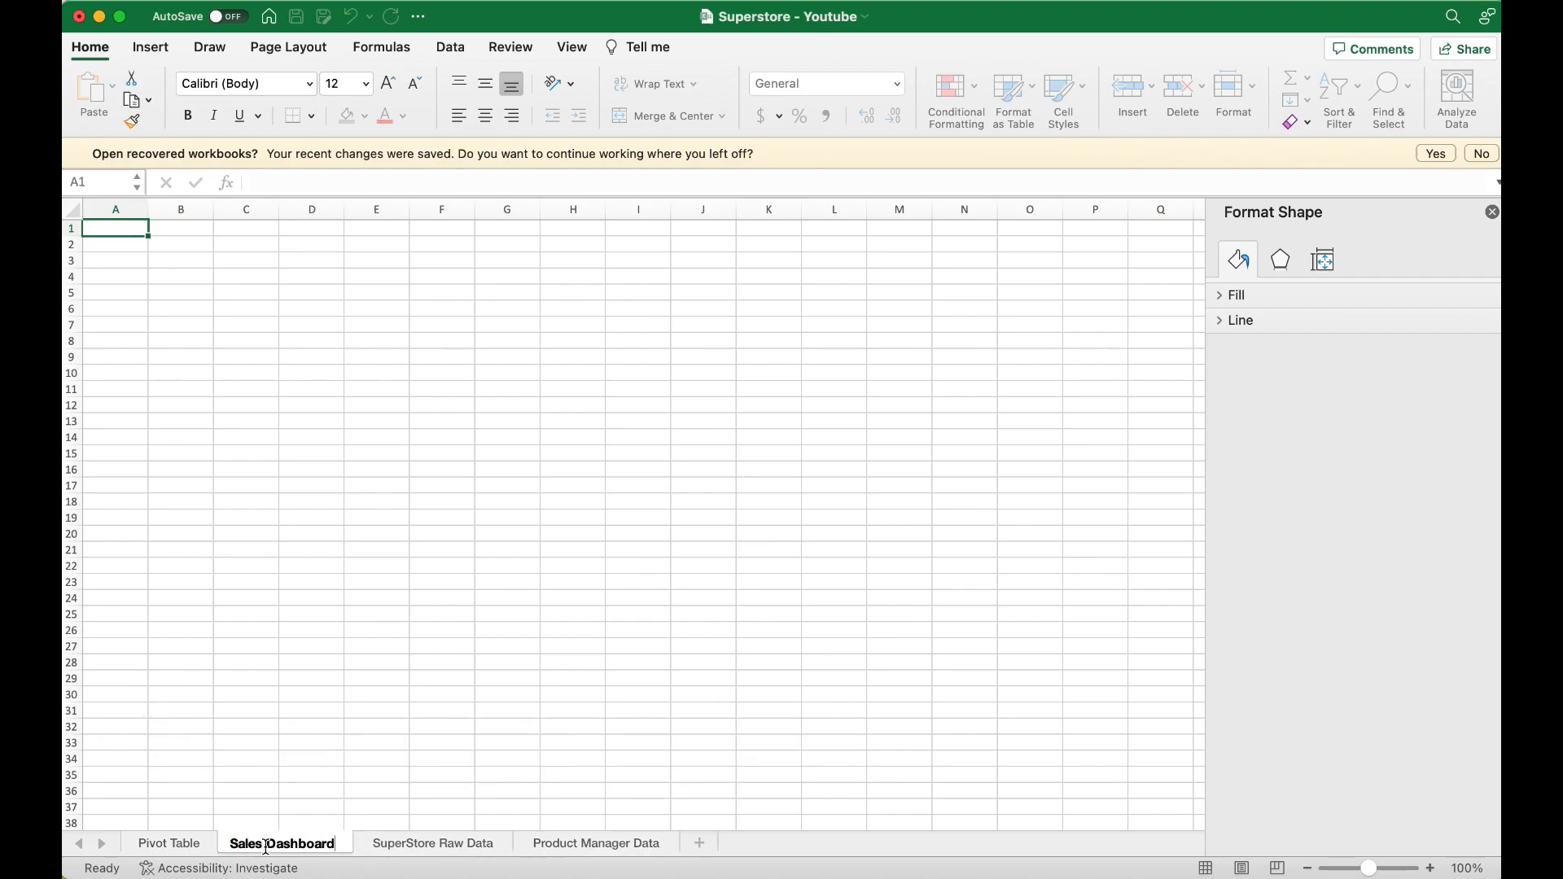
pyautogui.press('Return')
pyautogui.click(470, 336)
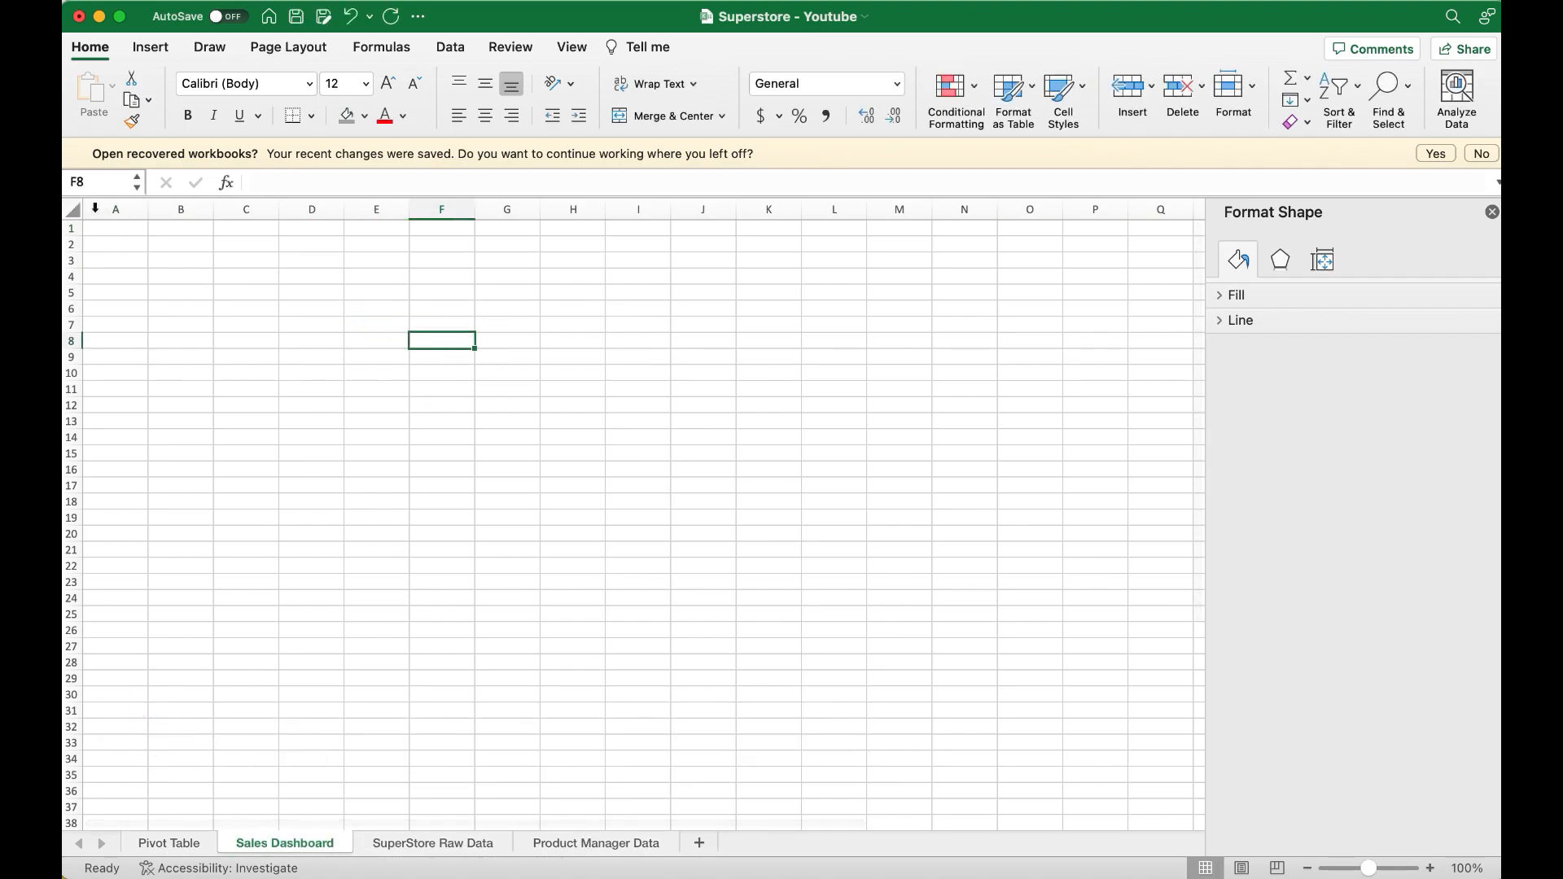
# Fill all cells of the Sales Dashboard sheet with the light gray theme color
pyautogui.click(115, 235)
pyautogui.moveTo(114, 235); pyautogui.dragTo(663, 516)
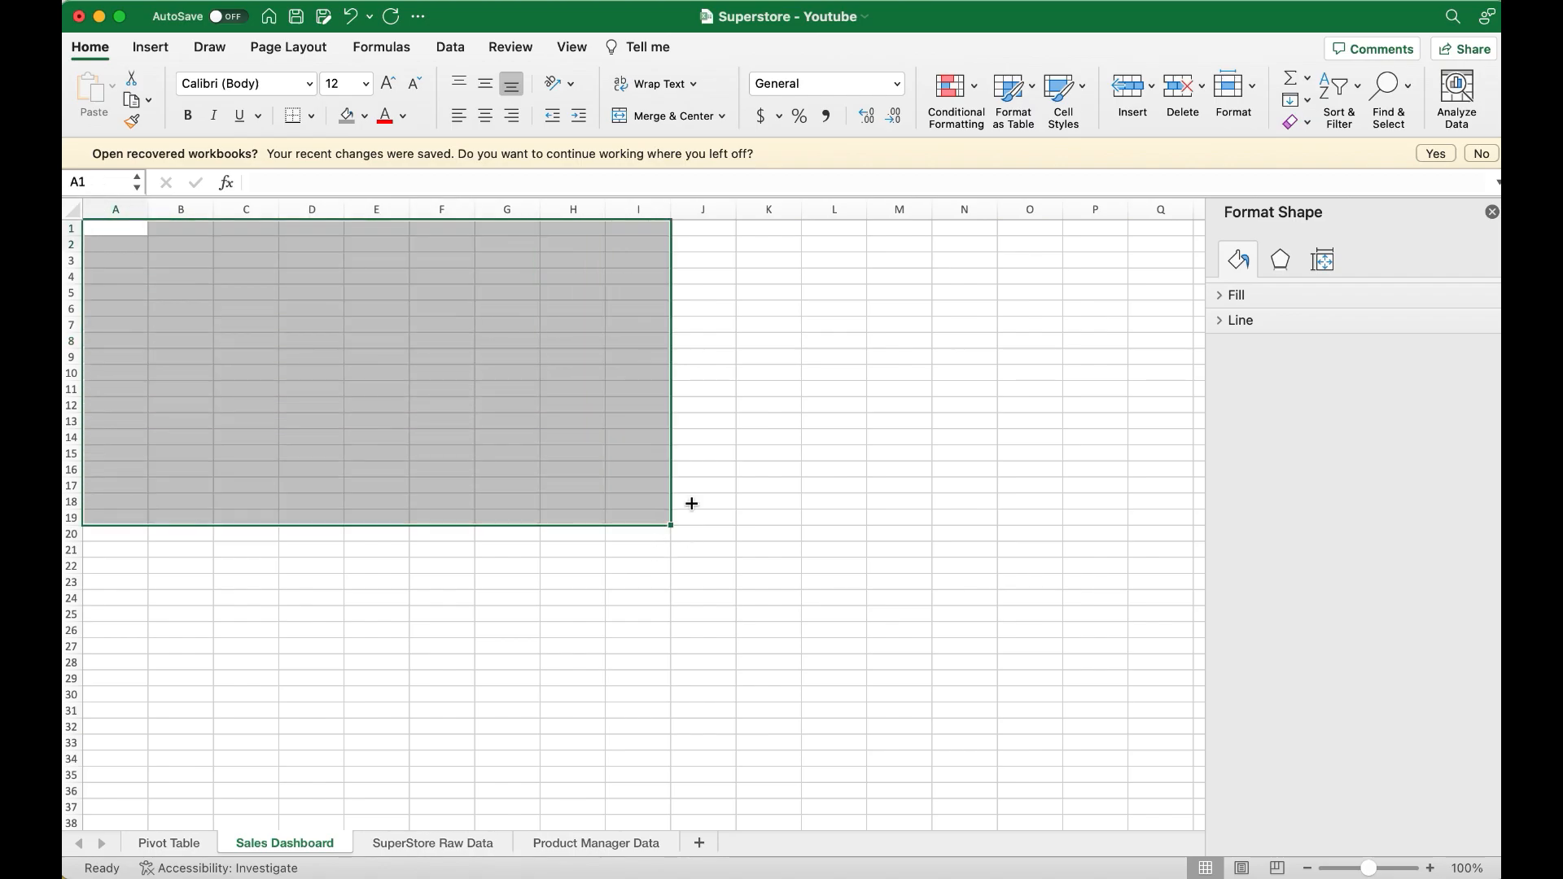
pyautogui.click(438, 404)
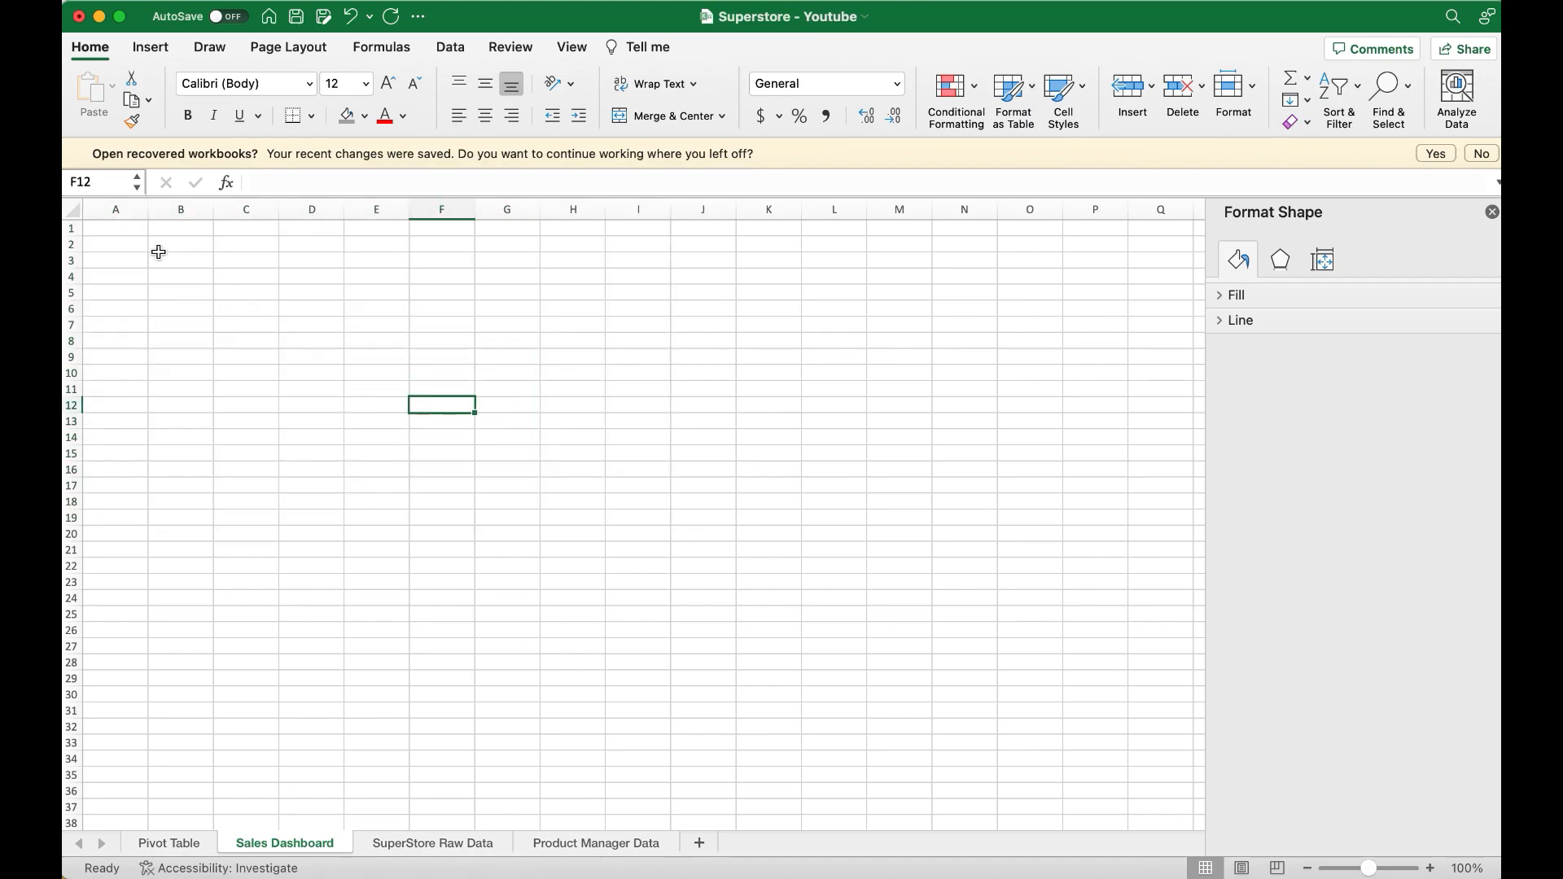
pyautogui.click(73, 208)
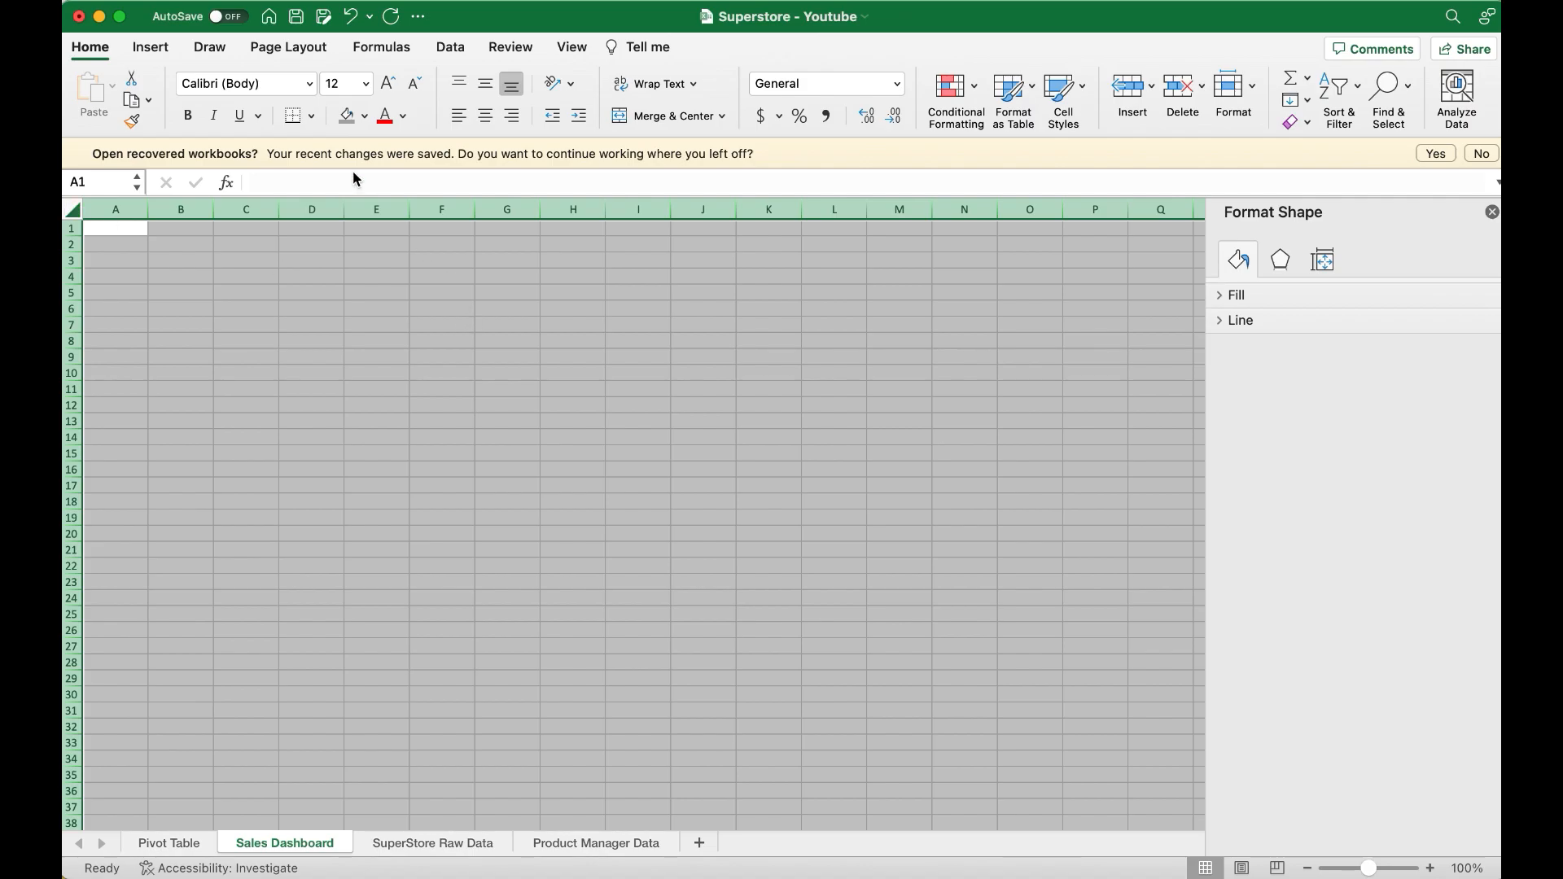
pyautogui.click(366, 115)
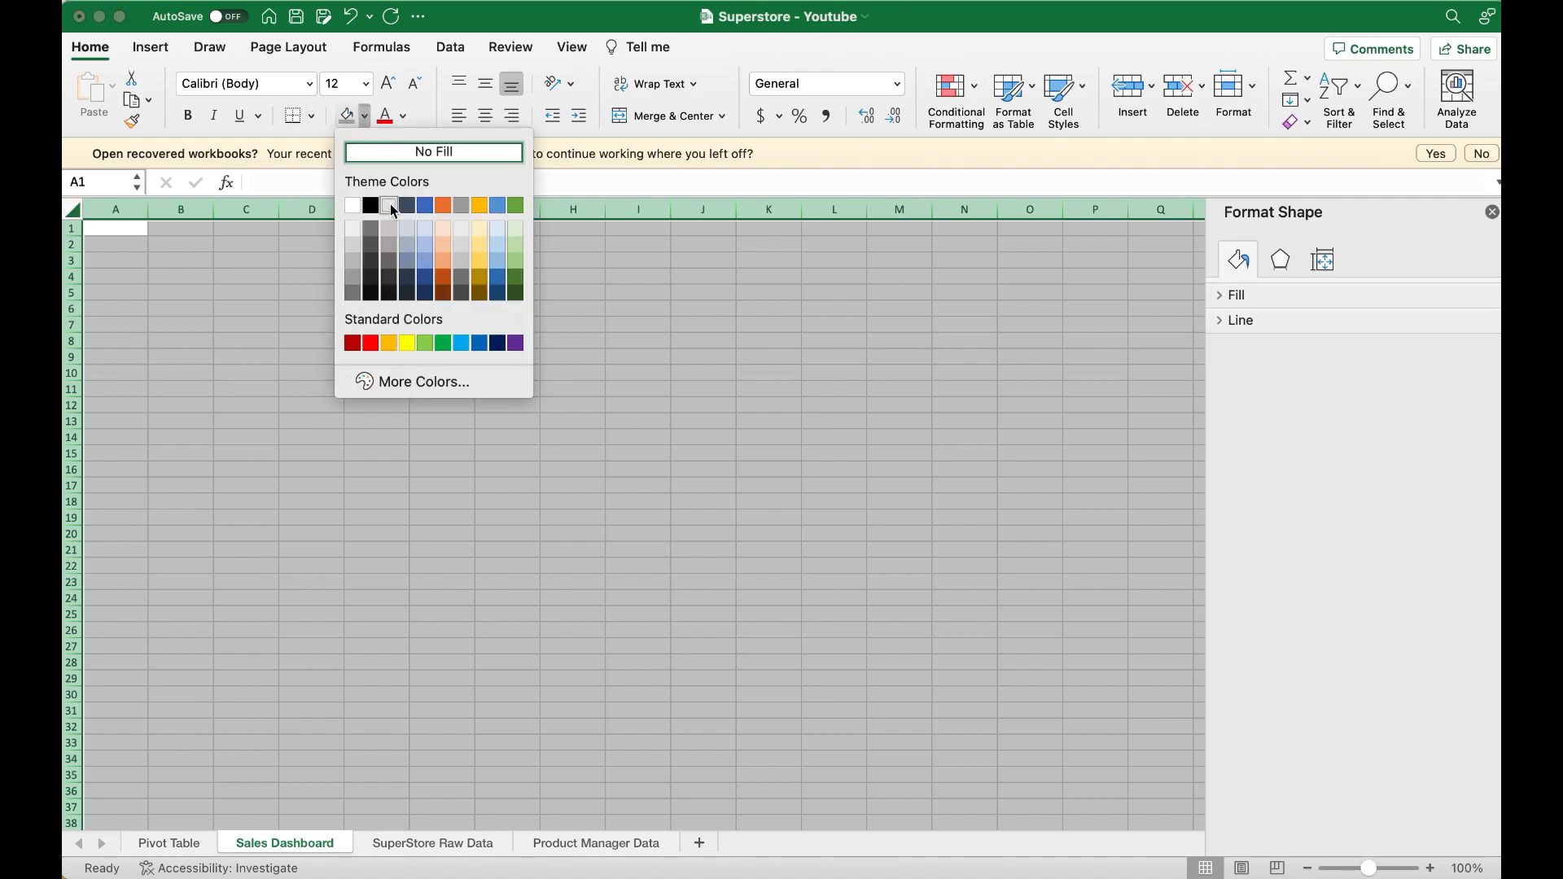
pyautogui.click(389, 204)
pyautogui.click(447, 304)
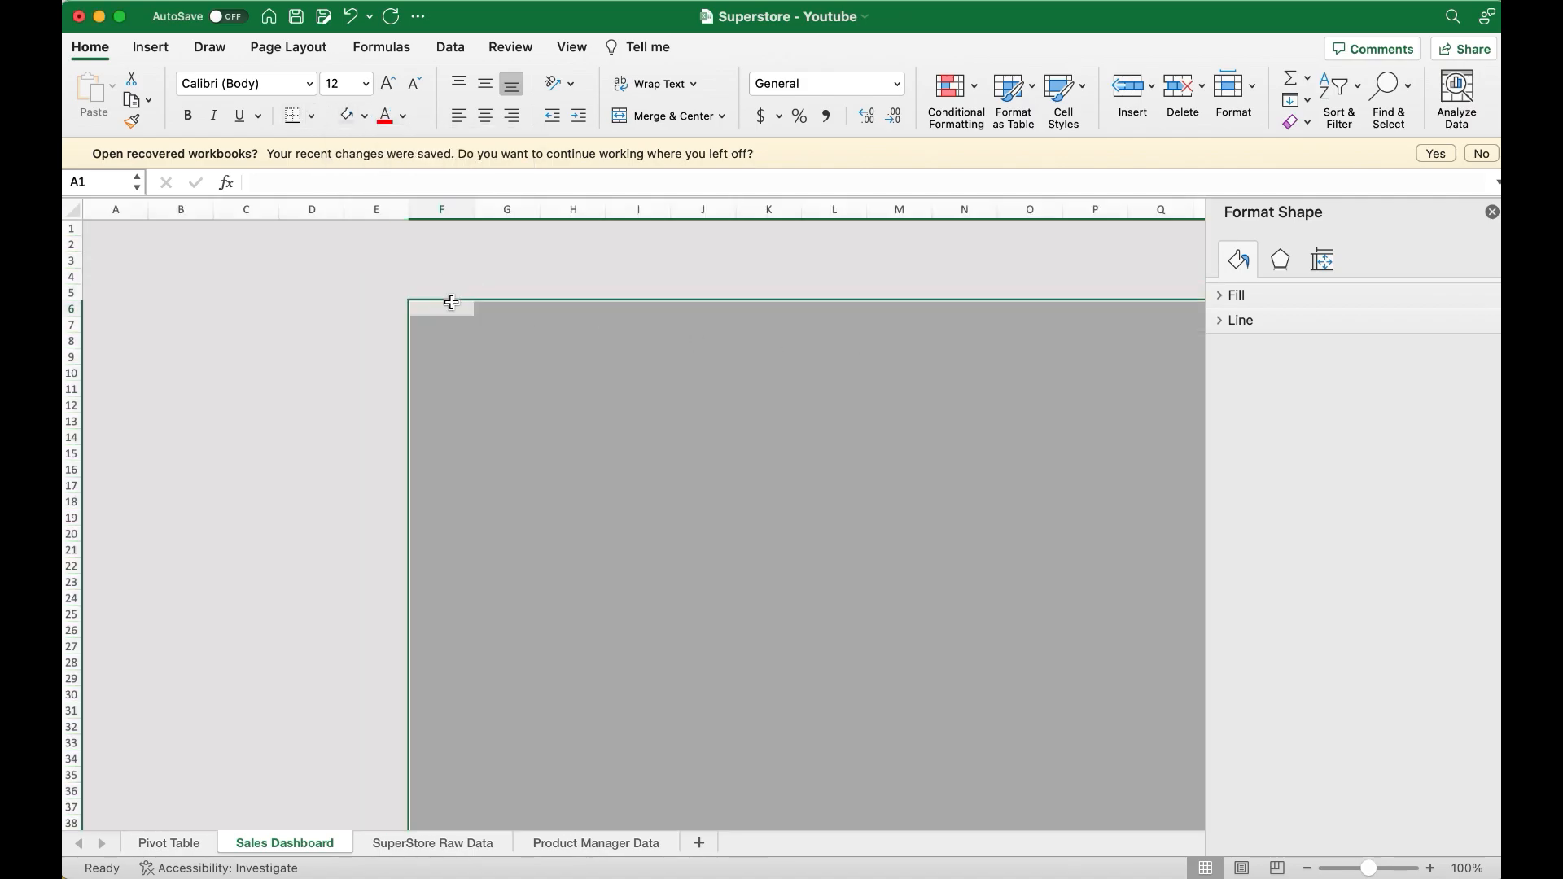
# Enter the heading Sales Dashboard in G5, enlarge its font several sizes and make it bold
pyautogui.click(511, 291)
pyautogui.write('Sales Dashboard')
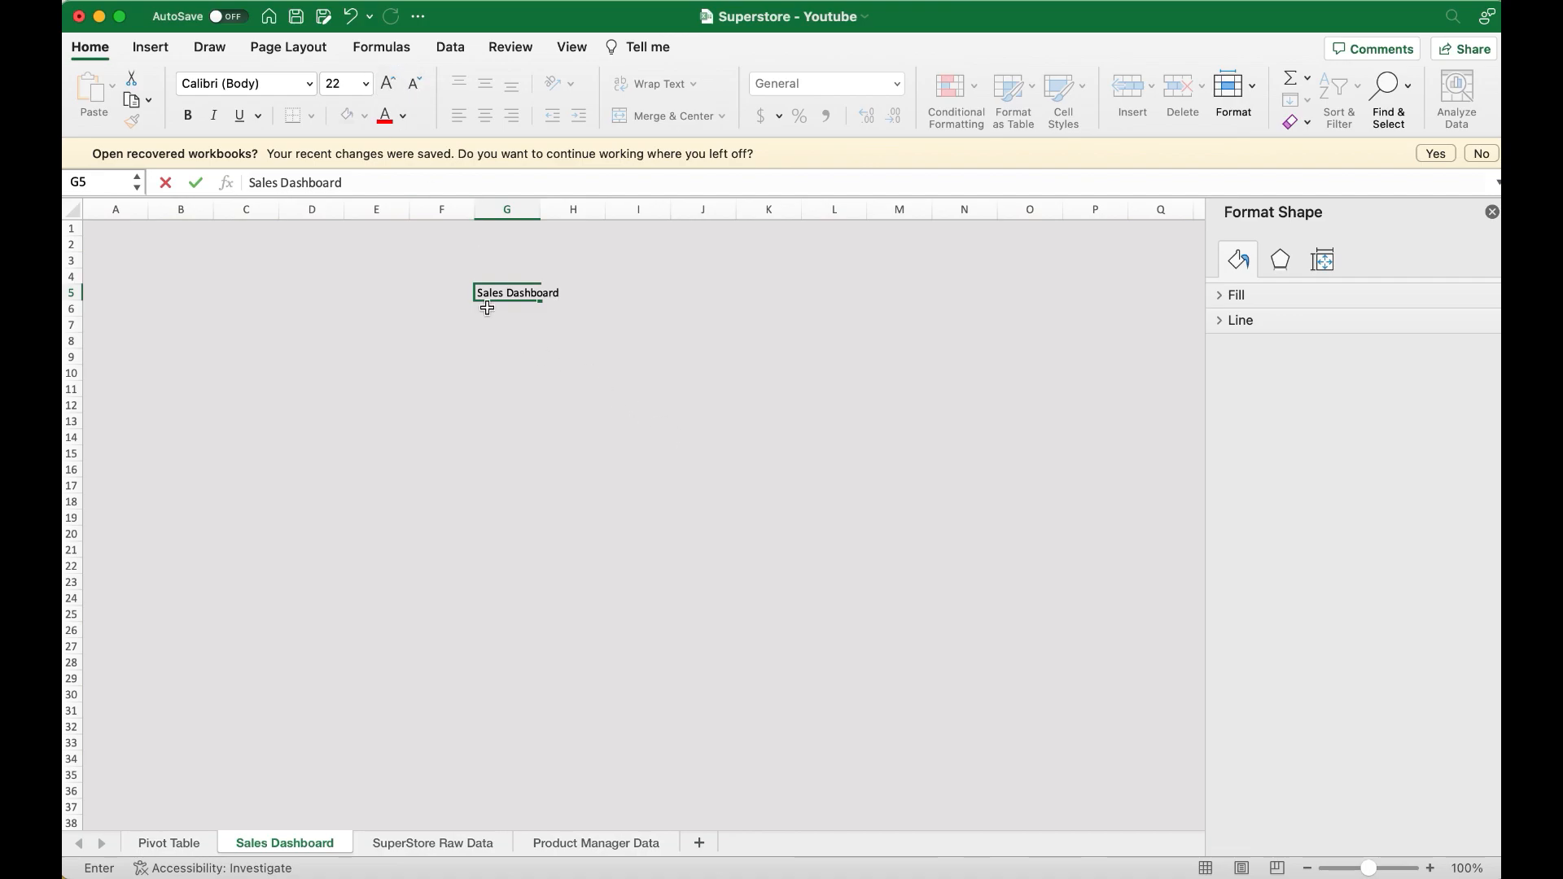
pyautogui.click(490, 312)
pyautogui.click(502, 292)
pyautogui.click(386, 85)
pyautogui.click(386, 84)
pyautogui.click(385, 84)
pyautogui.click(385, 85)
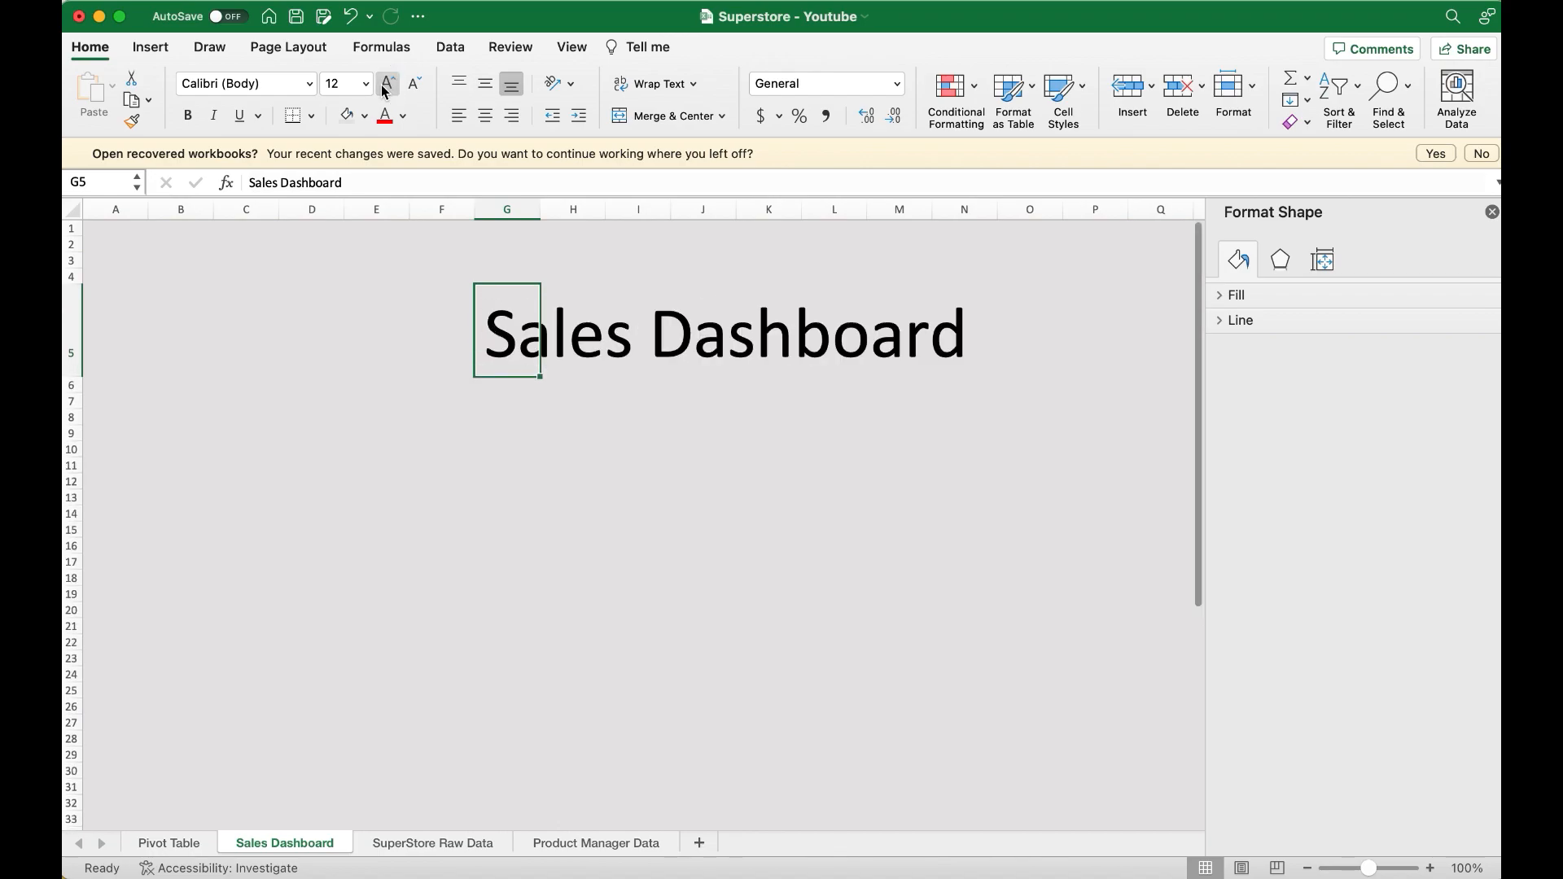
pyautogui.click(187, 115)
pyautogui.click(986, 482)
pyautogui.click(444, 495)
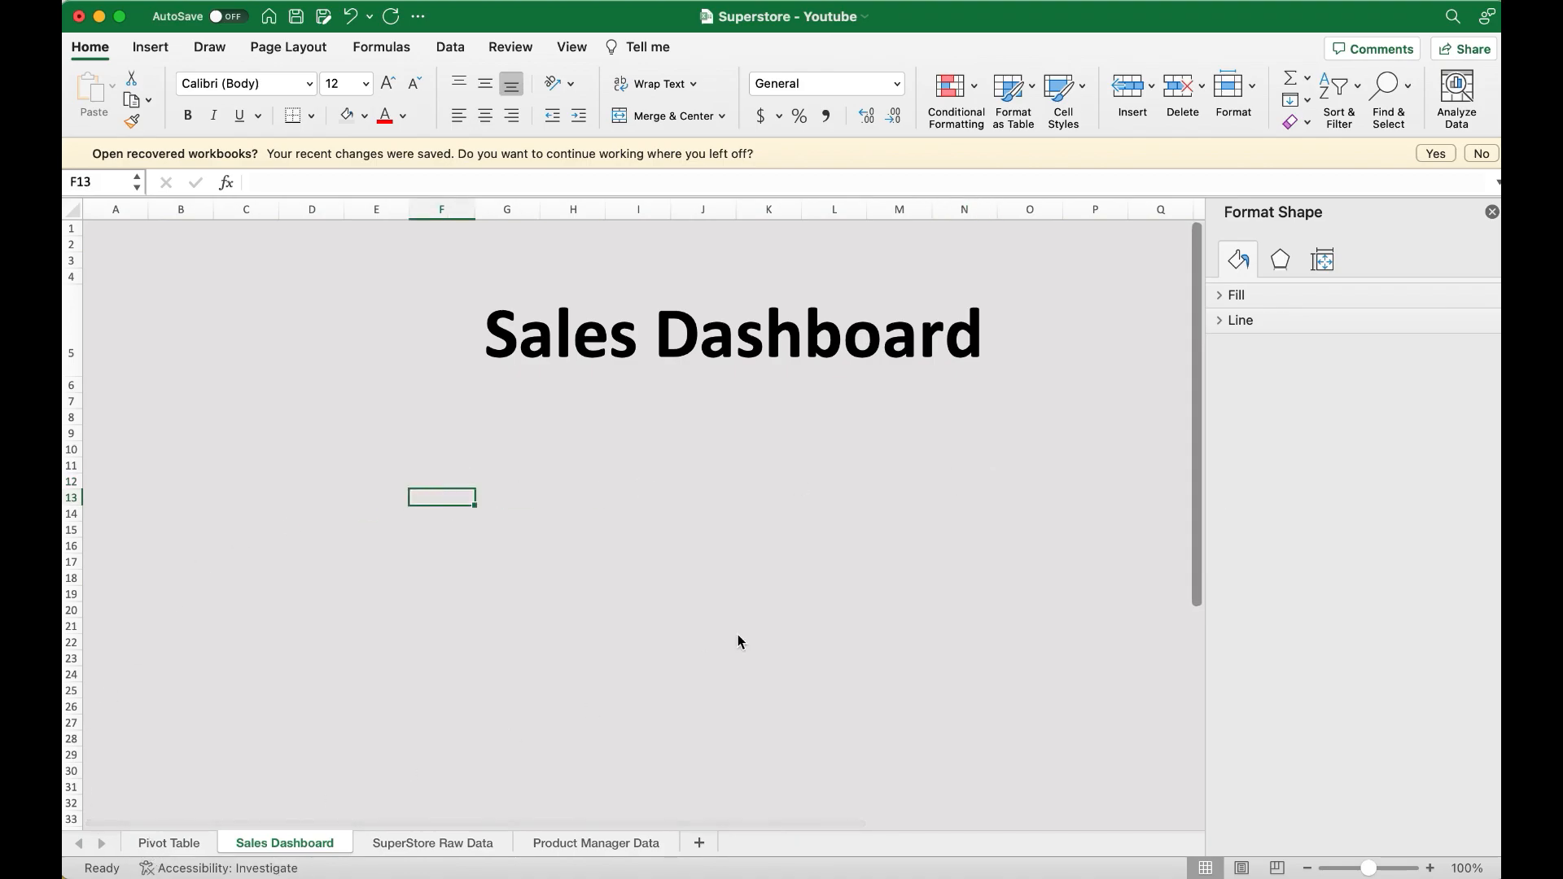
# Select and copy the sub-category, product manager, product category and Sales Trend charts together on the Pivot Table sheet
pyautogui.click(169, 843)
pyautogui.scroll(15, 819, 513)
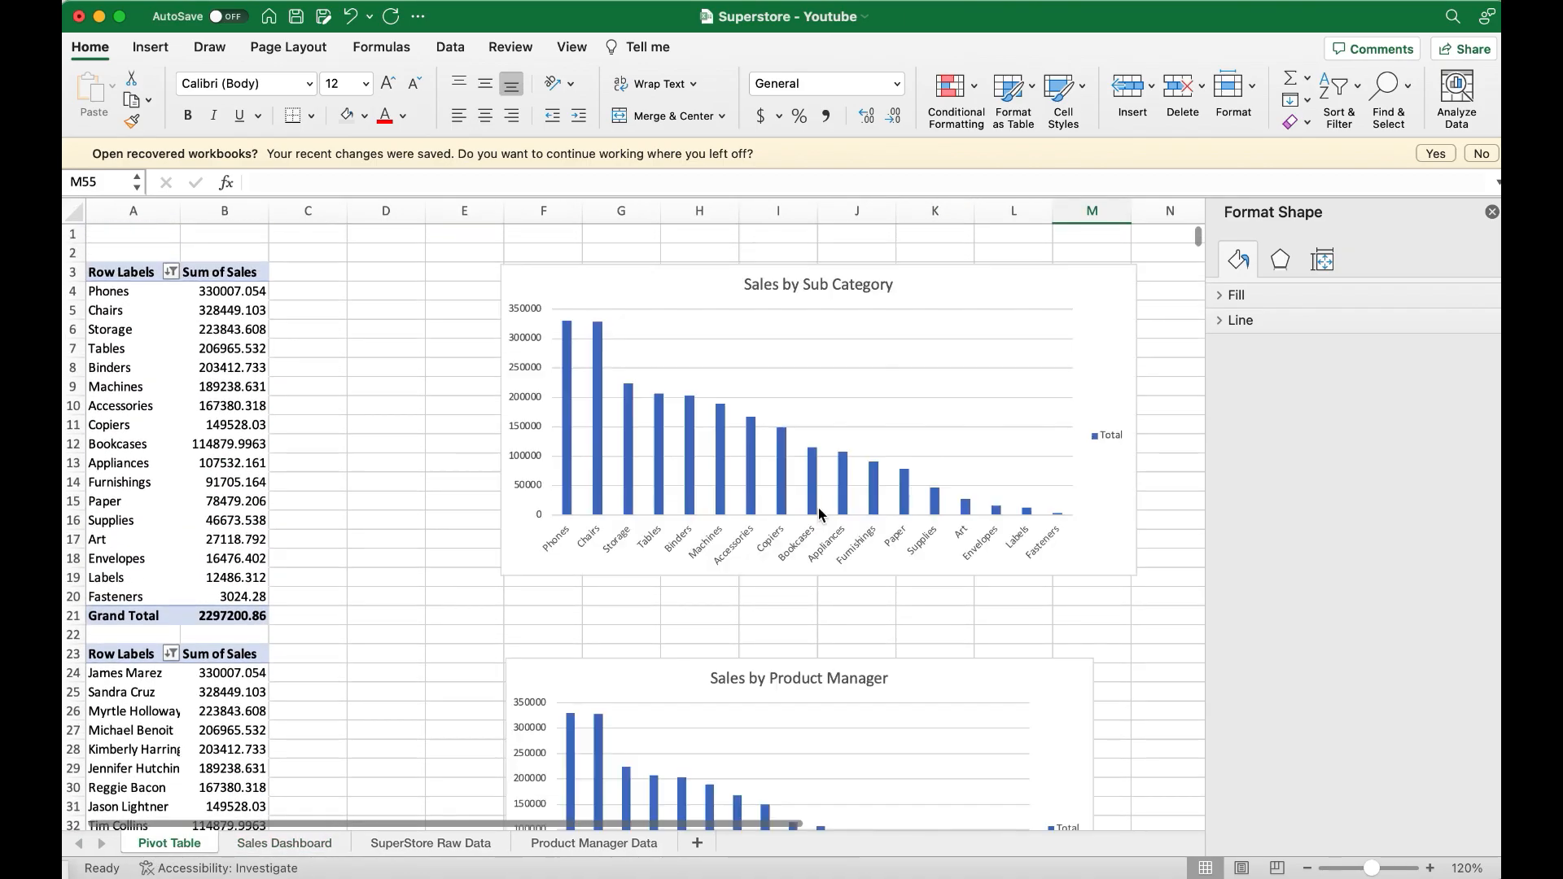
pyautogui.click(1001, 281)
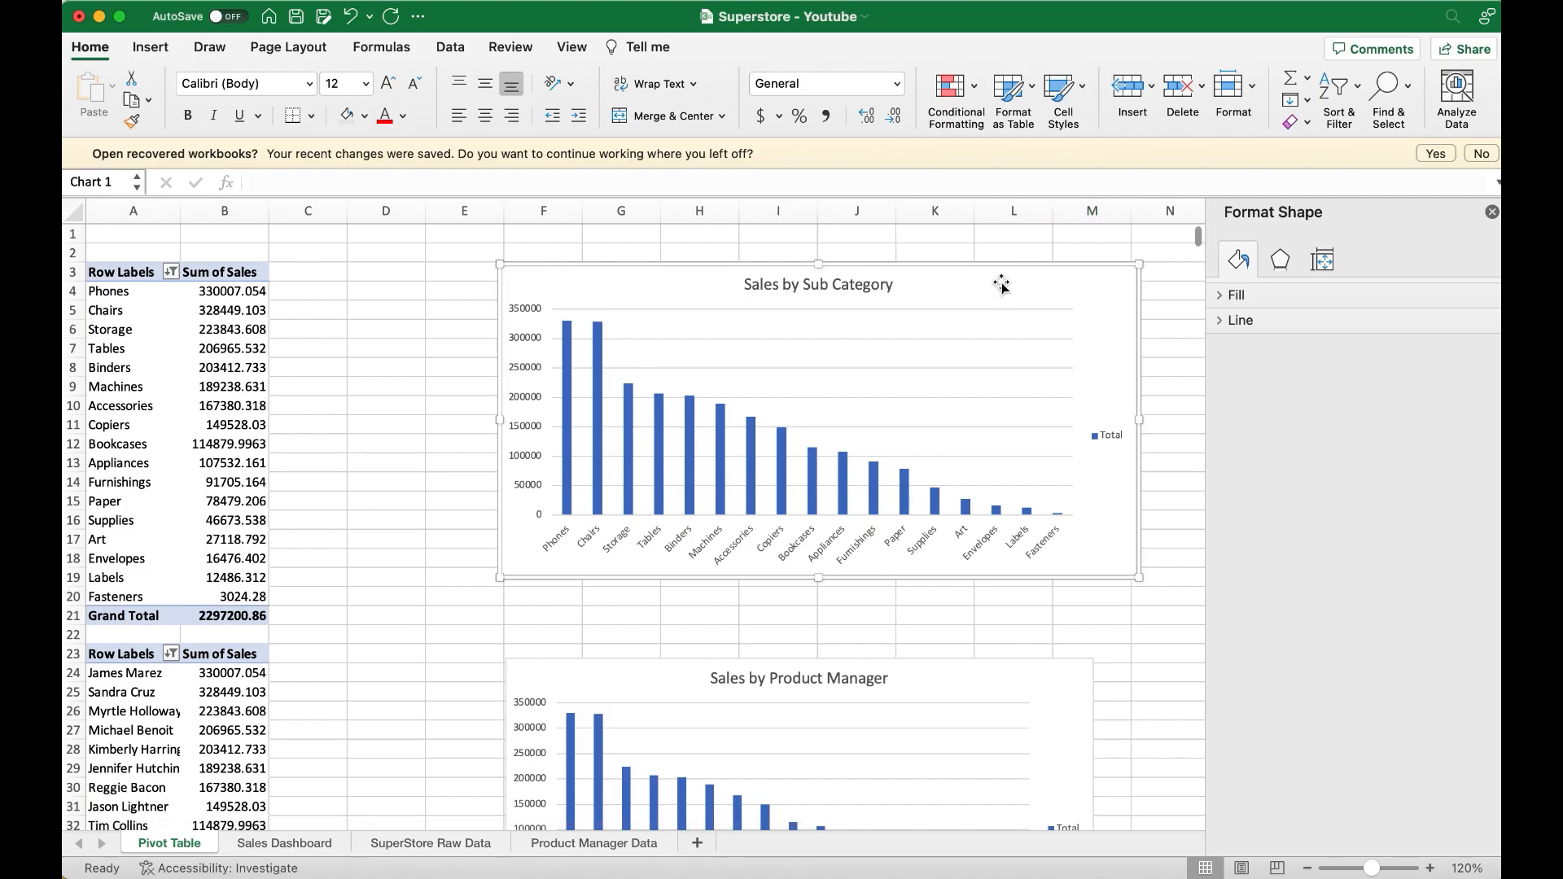
pyautogui.keyDown('shift'); pyautogui.click(1102, 656); pyautogui.keyUp('shift')
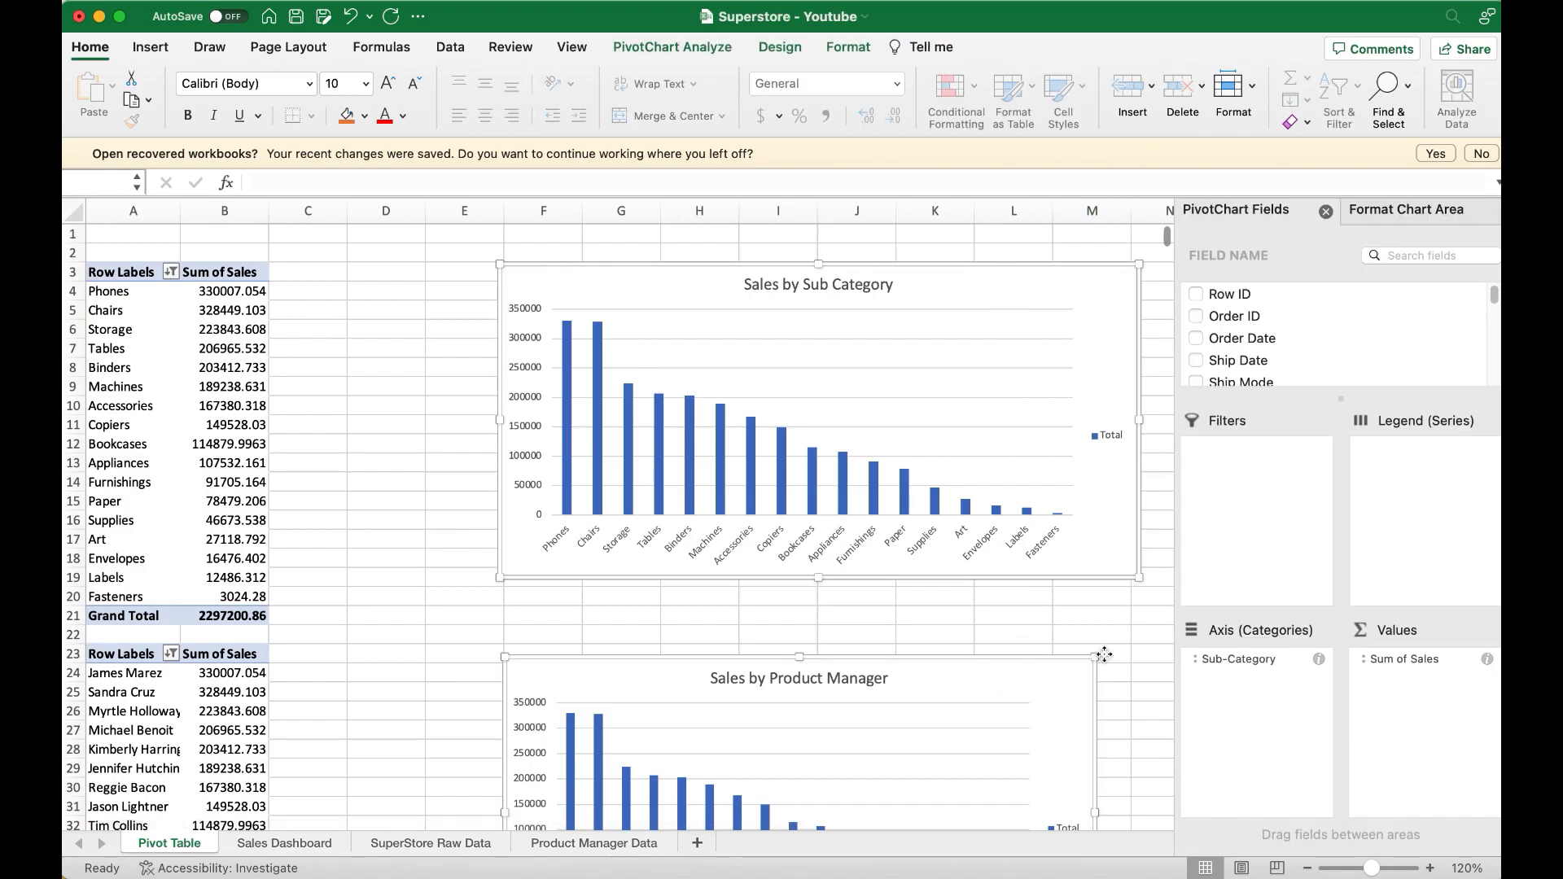
pyautogui.scroll(-5, 1128, 659)
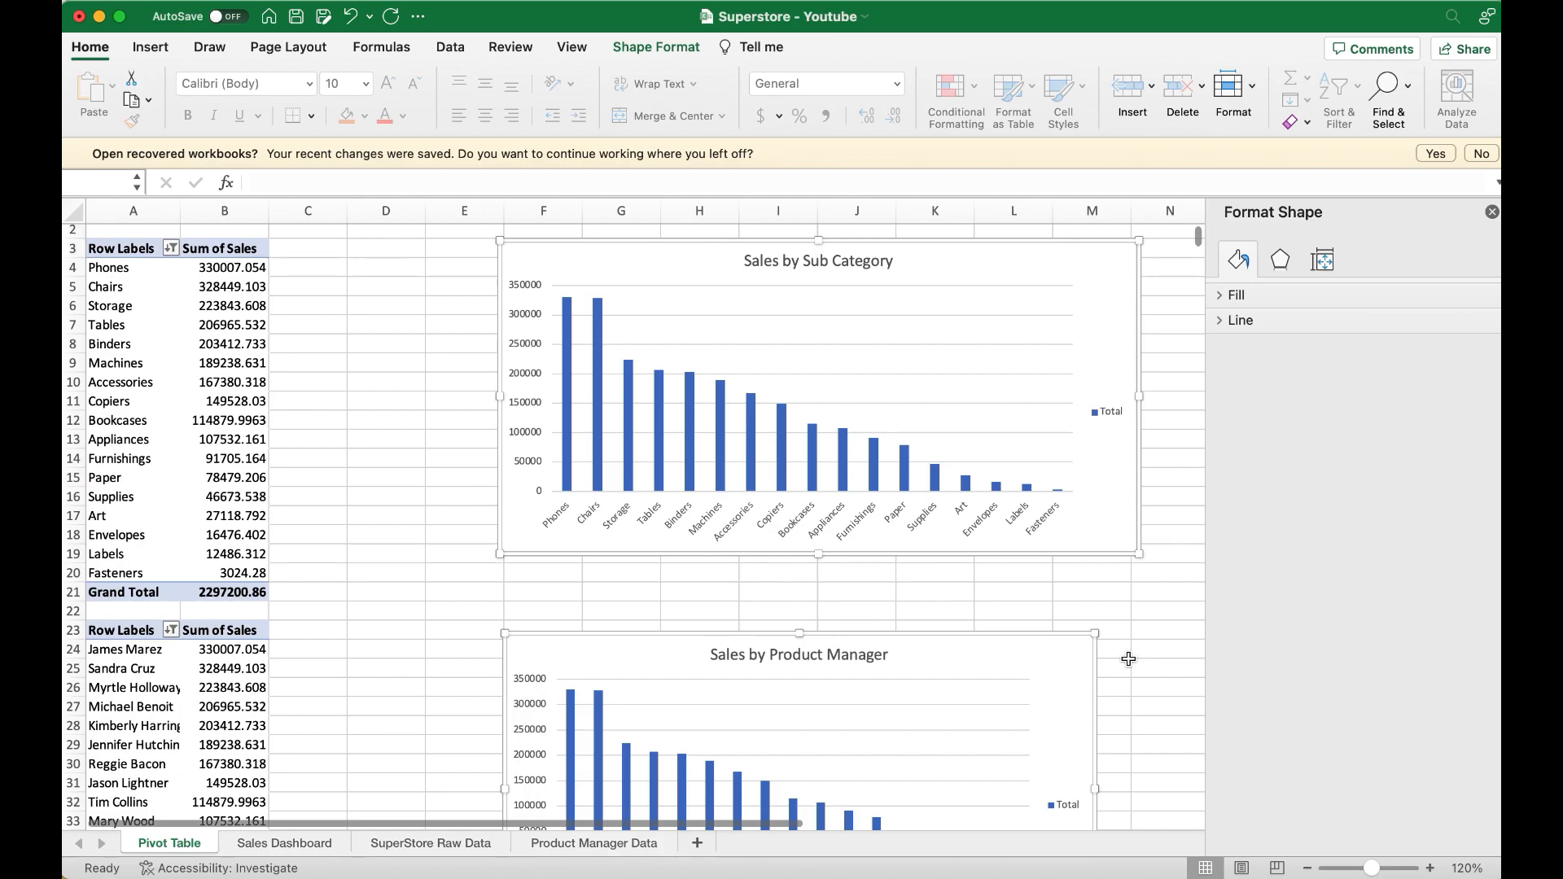
pyautogui.scroll(-8, 1128, 659)
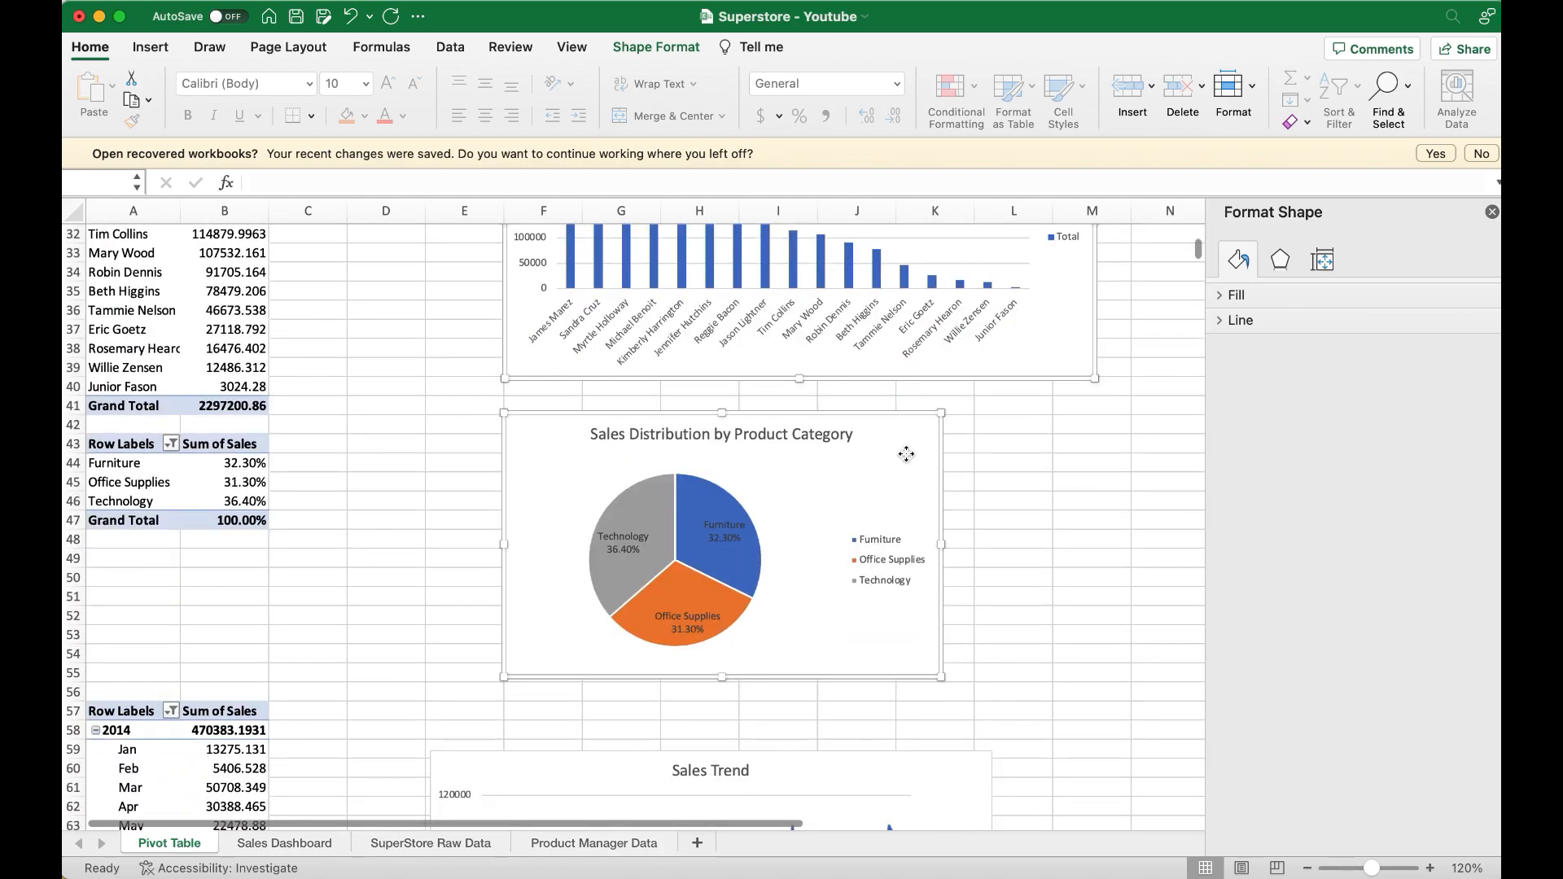
pyautogui.scroll(-2, 1023, 570)
pyautogui.scroll(-3, 1022, 570)
pyautogui.click(966, 521)
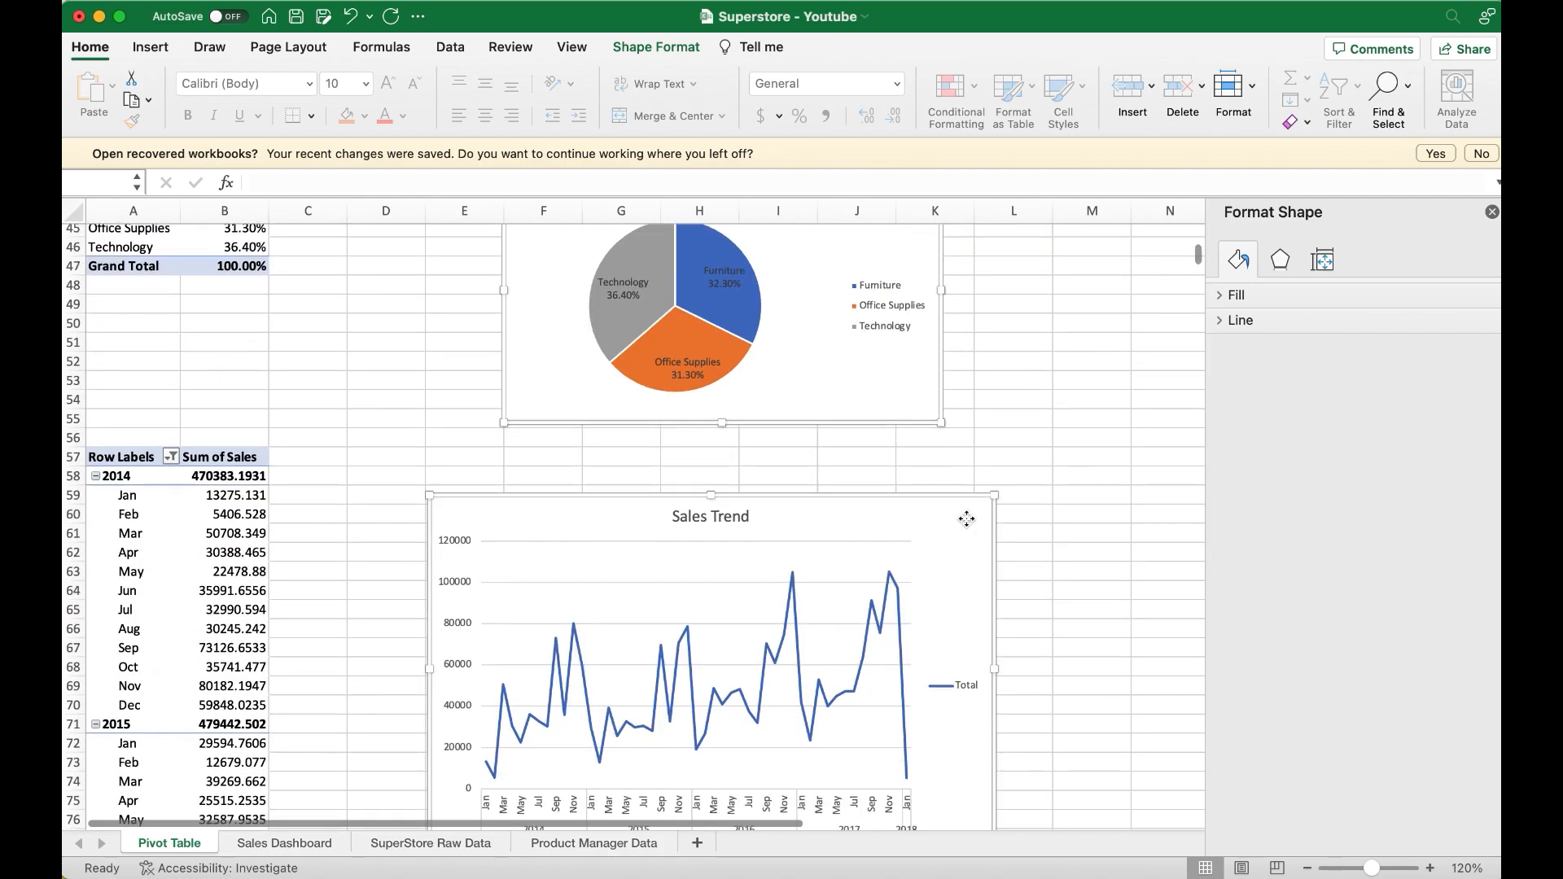
# Paste the four copied charts into the Sales Dashboard sheet and move them as a group beneath the heading, starting around row 9
pyautogui.click(285, 841)
pyautogui.click(511, 482)
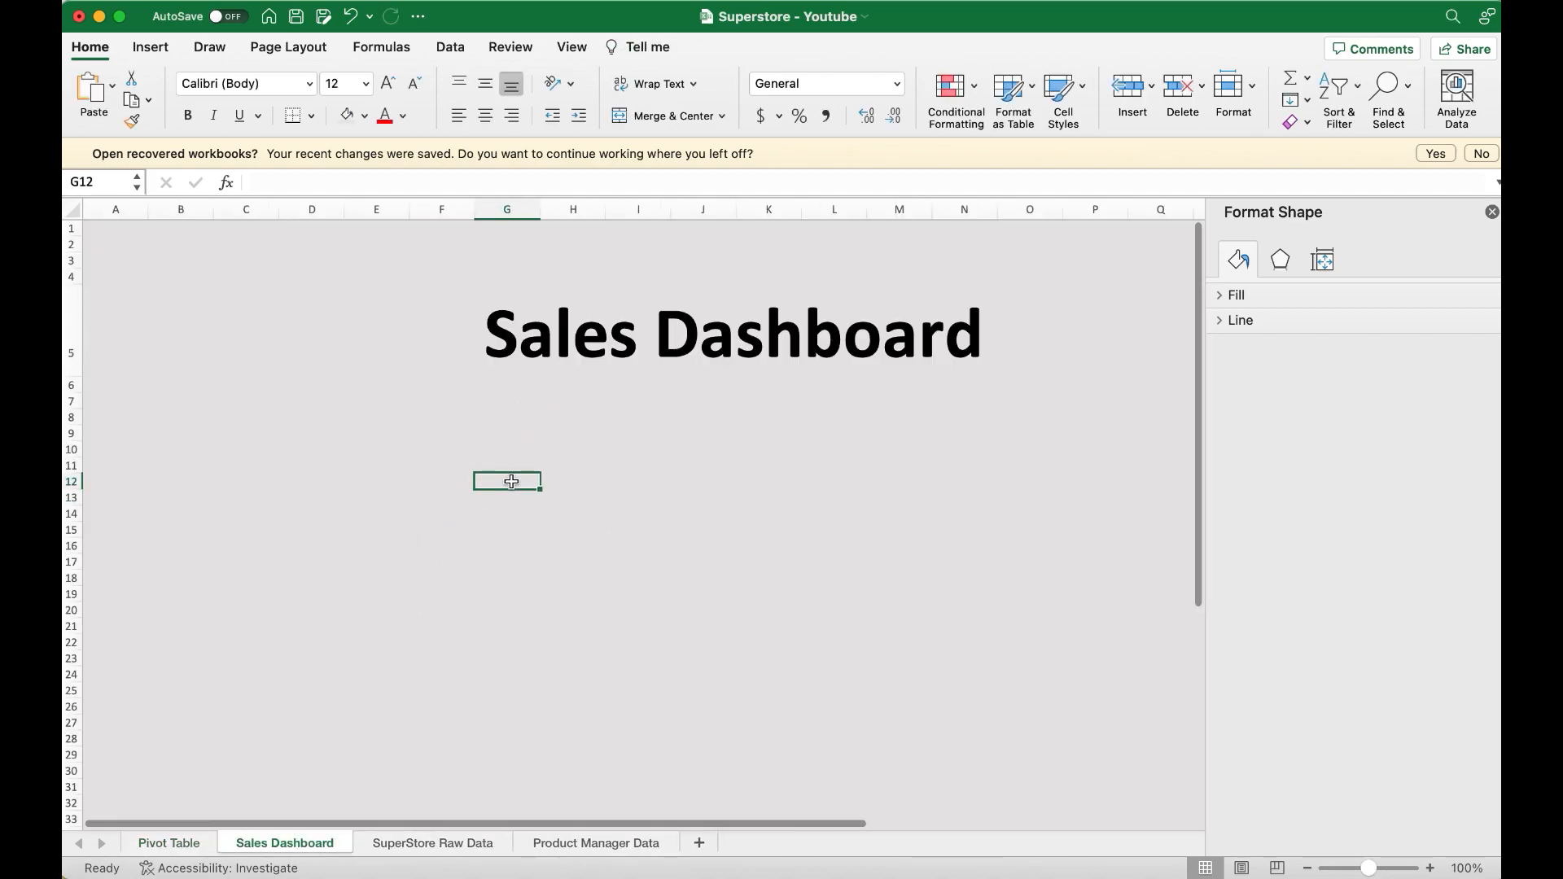
pyautogui.press('super+v')
pyautogui.moveTo(890, 485); pyautogui.dragTo(650, 439)
pyautogui.click(982, 544)
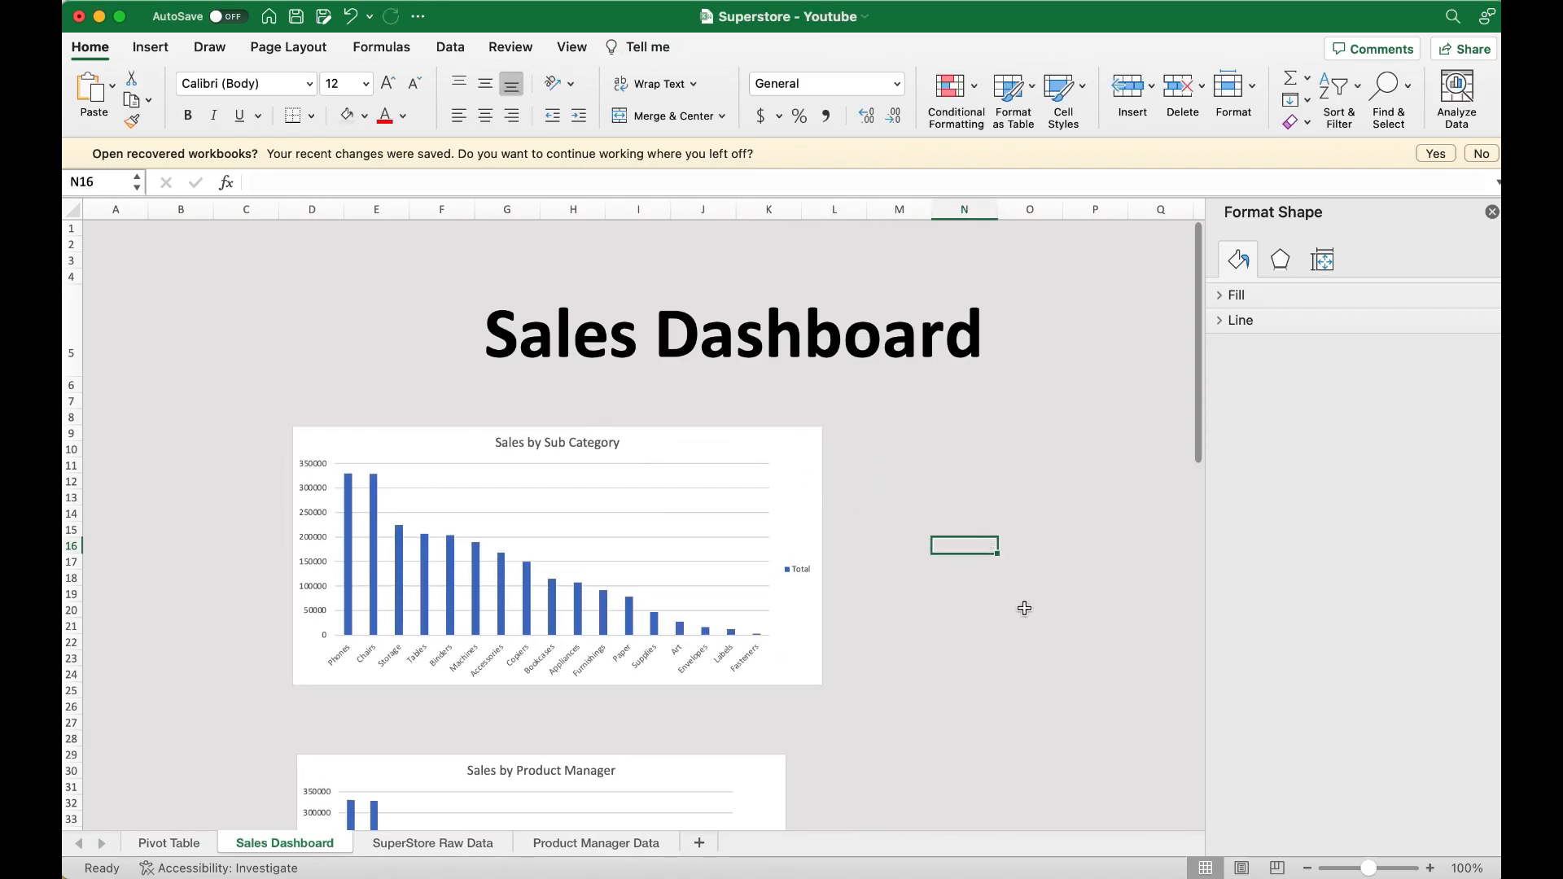
# Shift the Sales by Sub Category chart slightly left and place the Sales by Product Manager chart beside it under the heading
pyautogui.moveTo(780, 446); pyautogui.dragTo(742, 443)
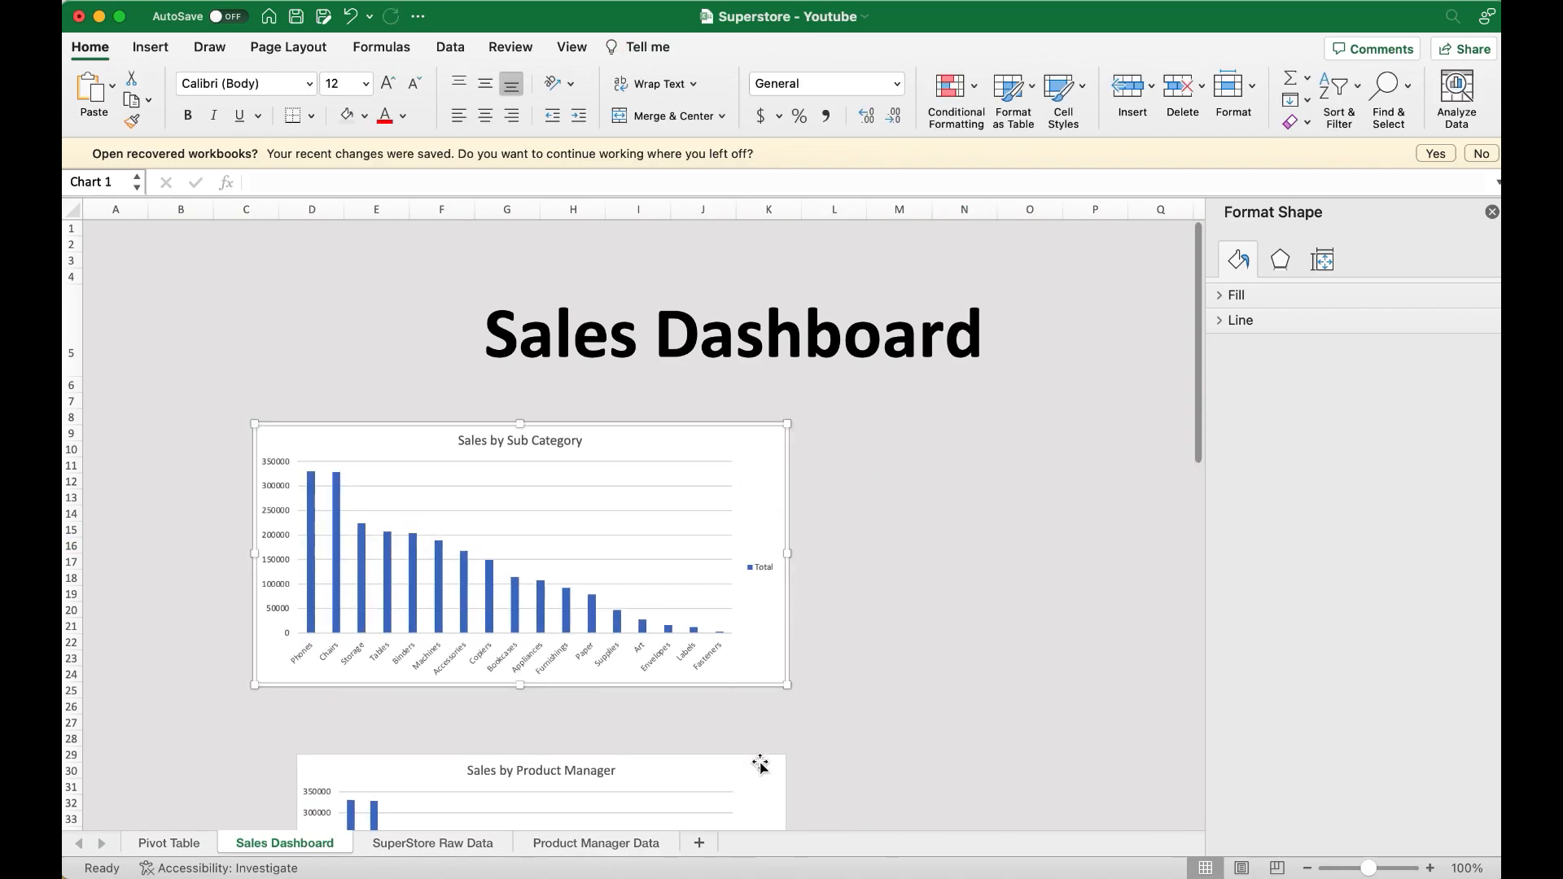
pyautogui.click(1033, 453)
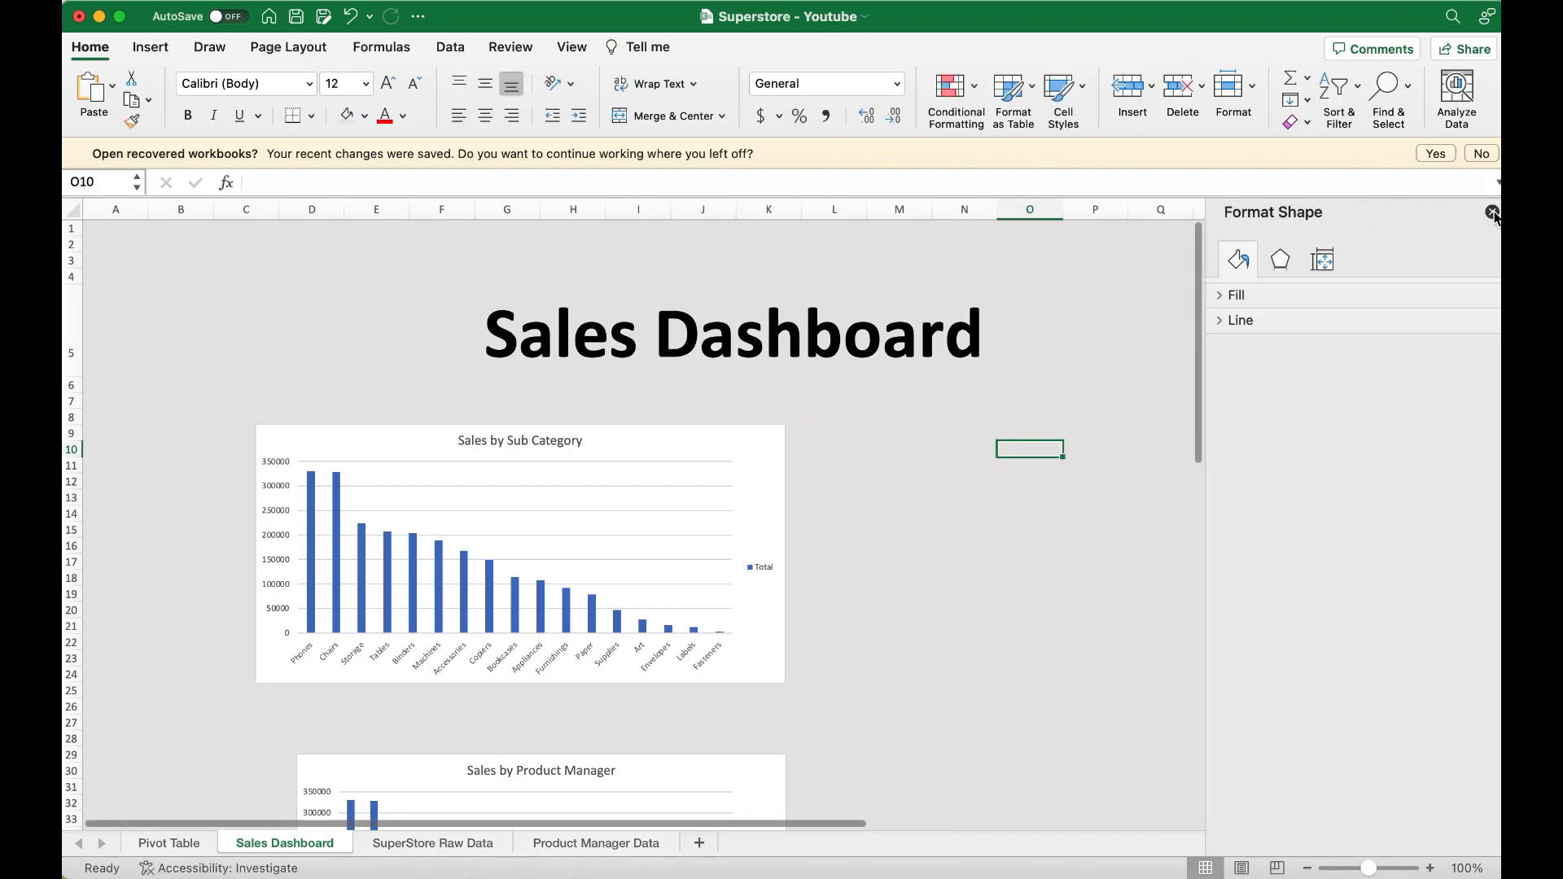
pyautogui.click(1492, 213)
pyautogui.moveTo(741, 765); pyautogui.dragTo(1270, 440)
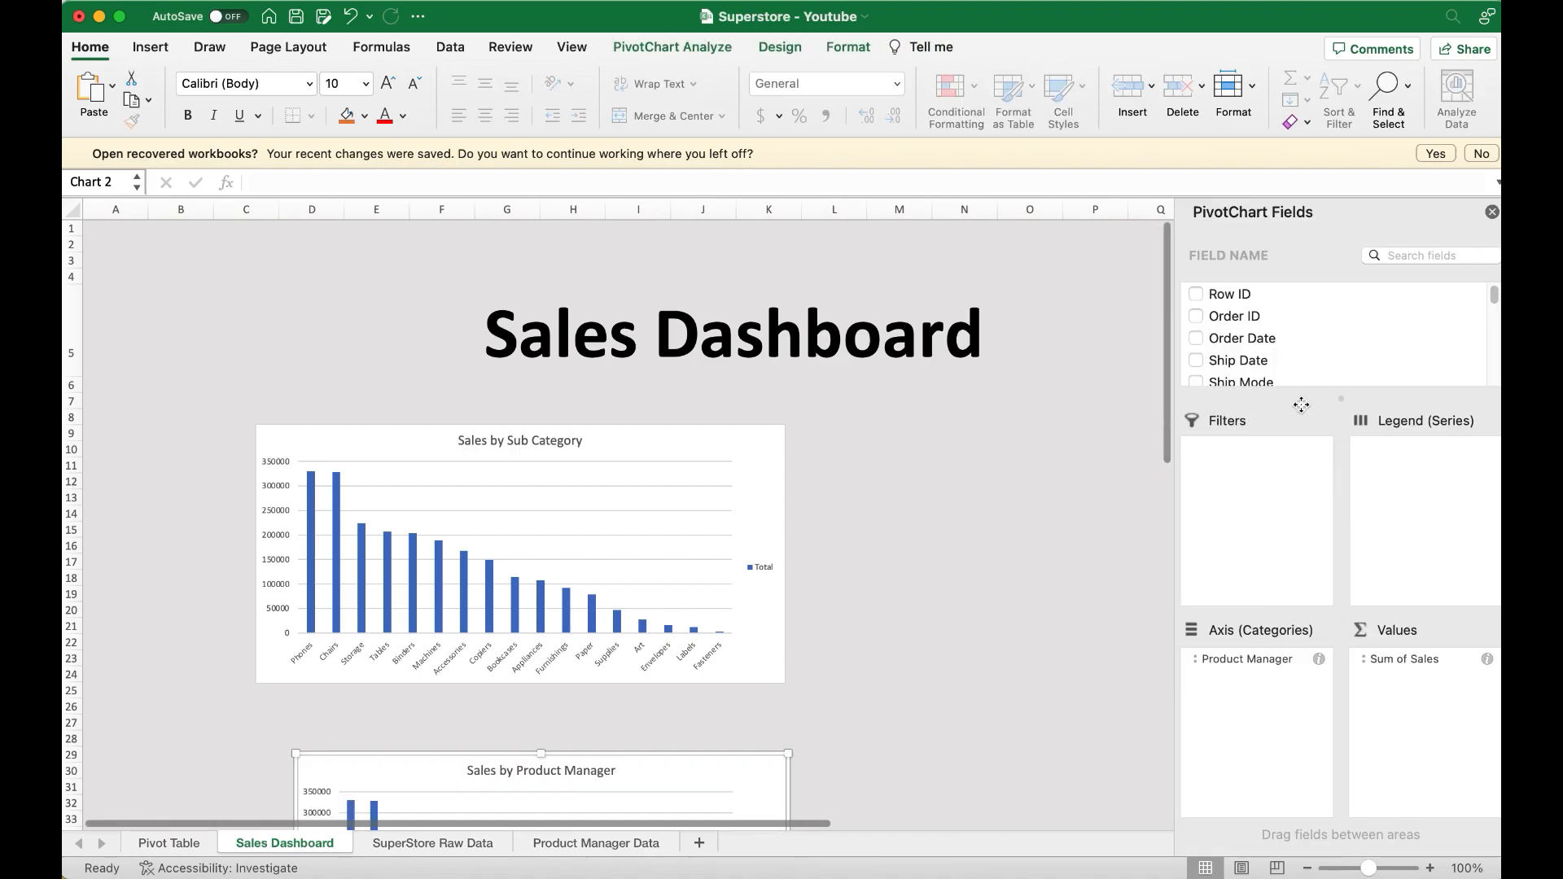
pyautogui.click(1492, 211)
pyautogui.moveTo(695, 798); pyautogui.dragTo(1231, 437)
pyautogui.click(795, 776)
# Move the Sales Distribution by Product Category chart directly beneath the Product Manager chart and enlarge it to the same width
pyautogui.scroll(-10, 795, 776)
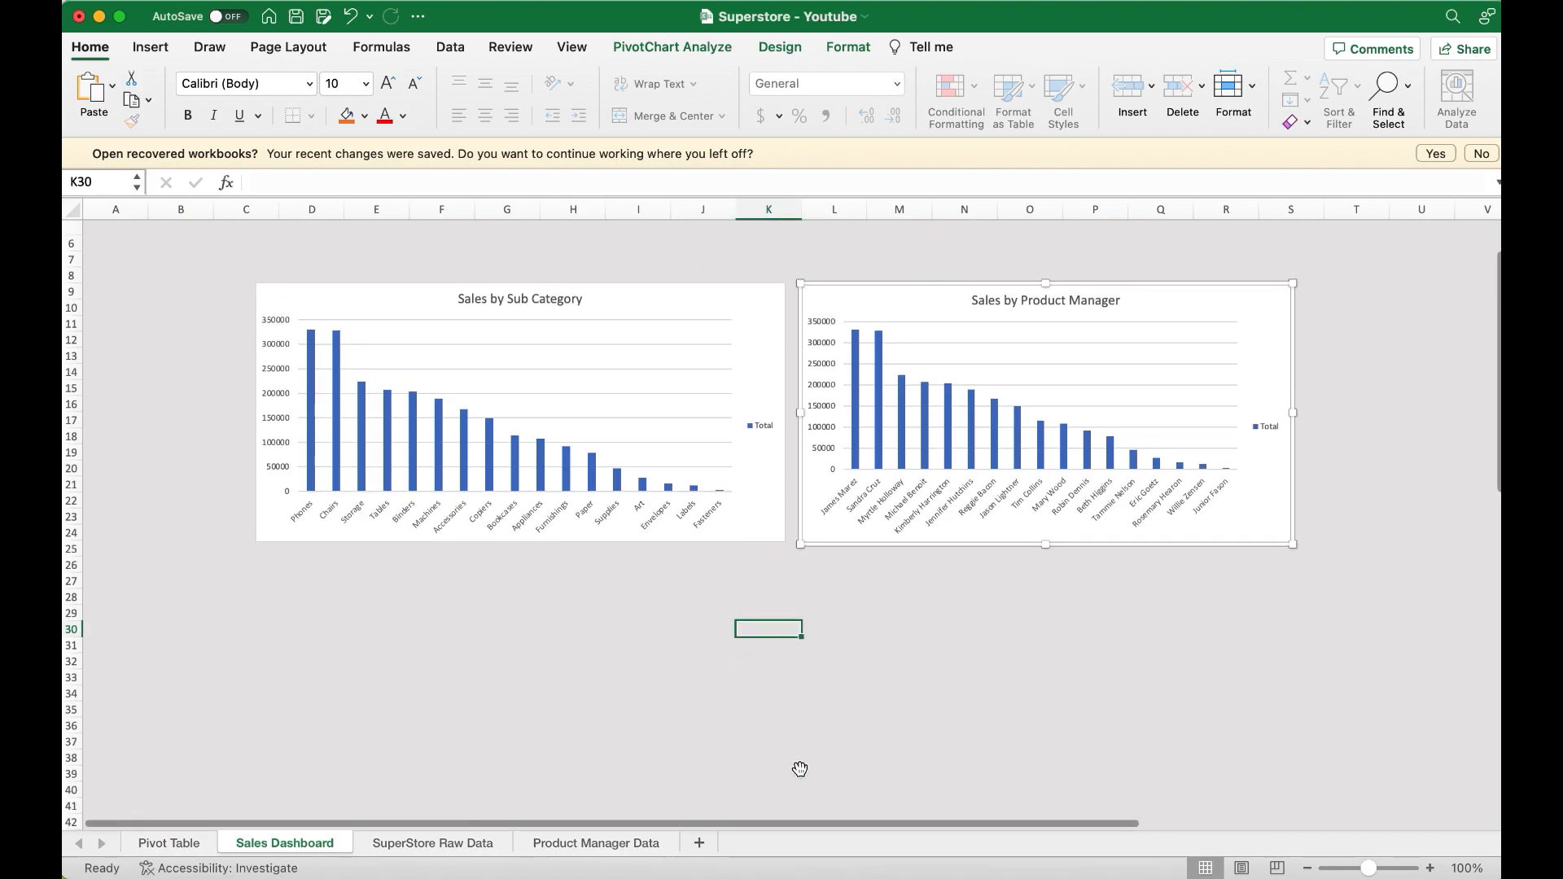
pyautogui.moveTo(636, 631); pyautogui.dragTo(1143, 280)
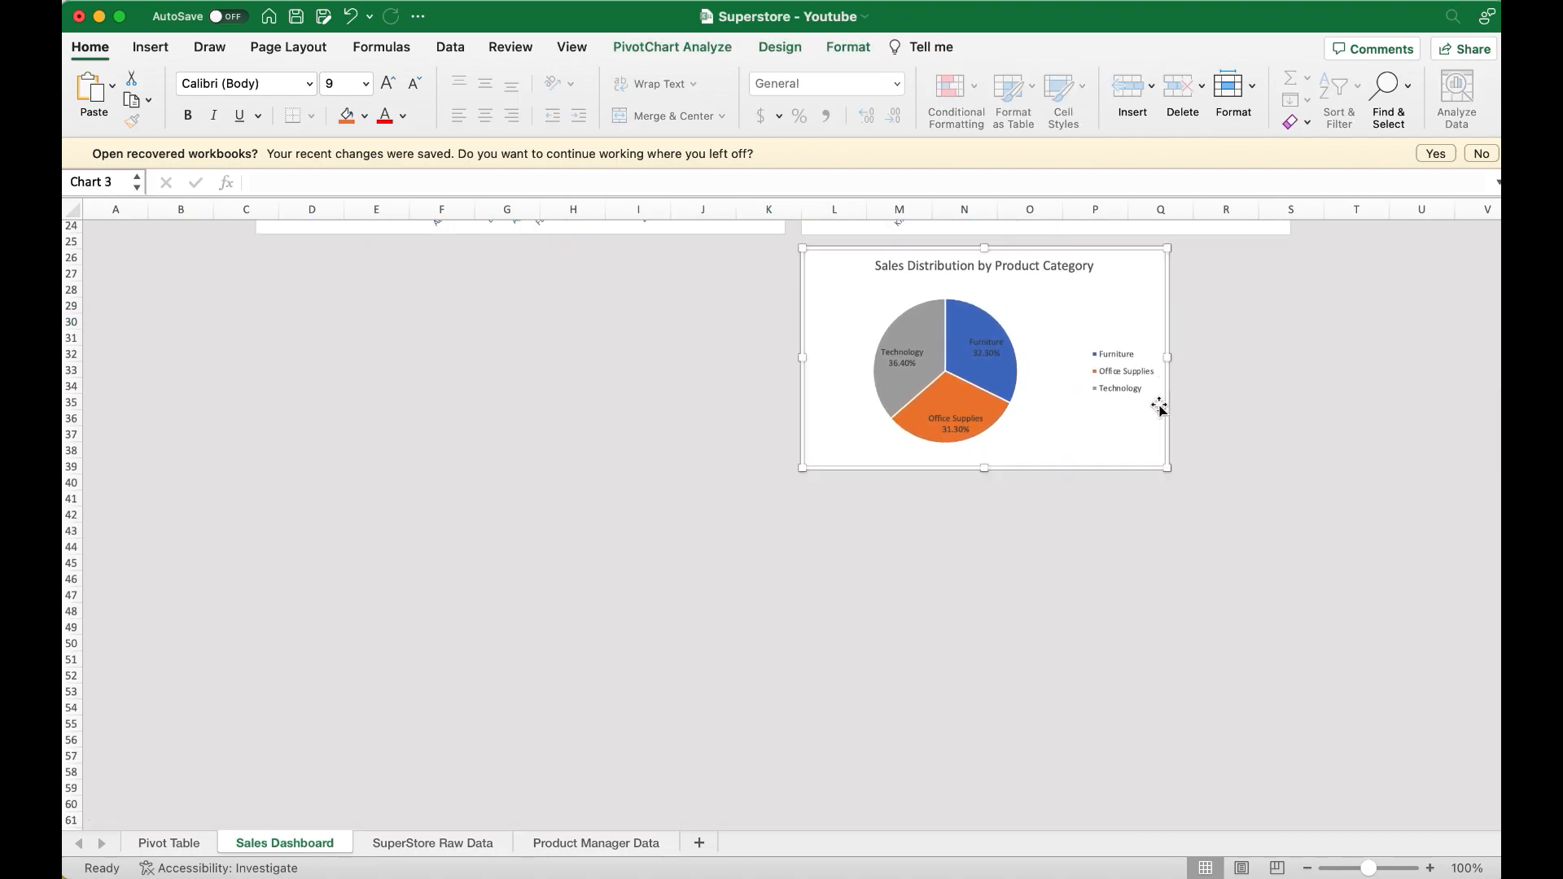
pyautogui.moveTo(1170, 470); pyautogui.dragTo(1293, 540)
# Place the Sales Trend chart beneath the Sub Category chart and resize it to match that chart's width and the pie chart's height
pyautogui.scroll(-3, 933, 623)
pyautogui.scroll(-4, 932, 622)
pyautogui.moveTo(662, 551); pyautogui.dragTo(644, 225)
pyautogui.scroll(4, 714, 519)
pyautogui.scroll(3, 714, 519)
pyautogui.moveTo(638, 589); pyautogui.dragTo(673, 266)
pyautogui.scroll(5, 752, 523)
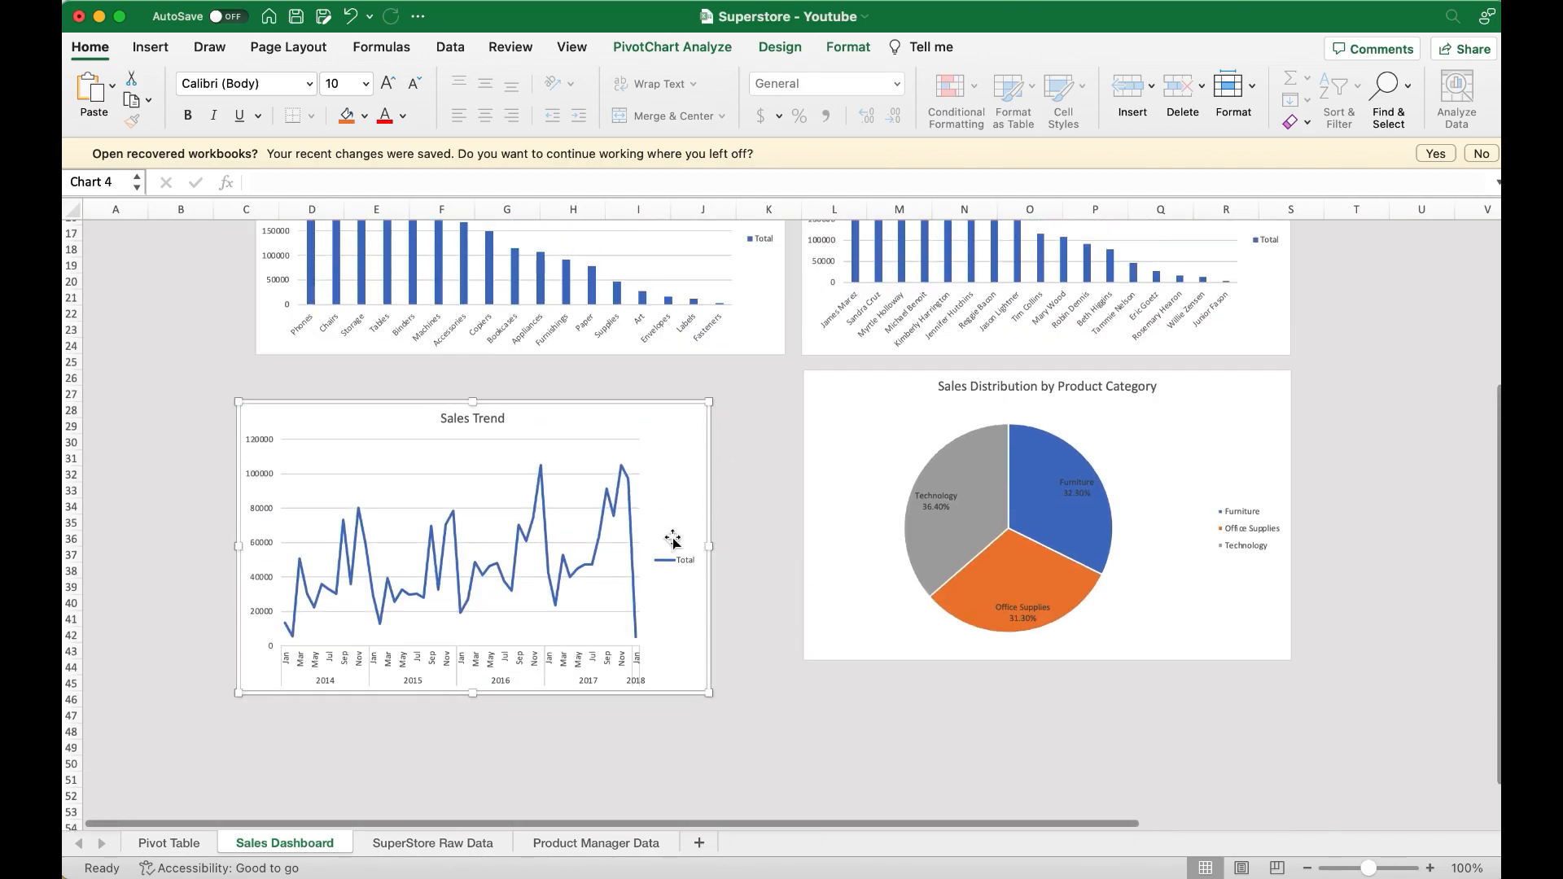
pyautogui.moveTo(647, 429); pyautogui.dragTo(667, 394)
pyautogui.moveTo(730, 665); pyautogui.dragTo(787, 664)
pyautogui.click(1345, 714)
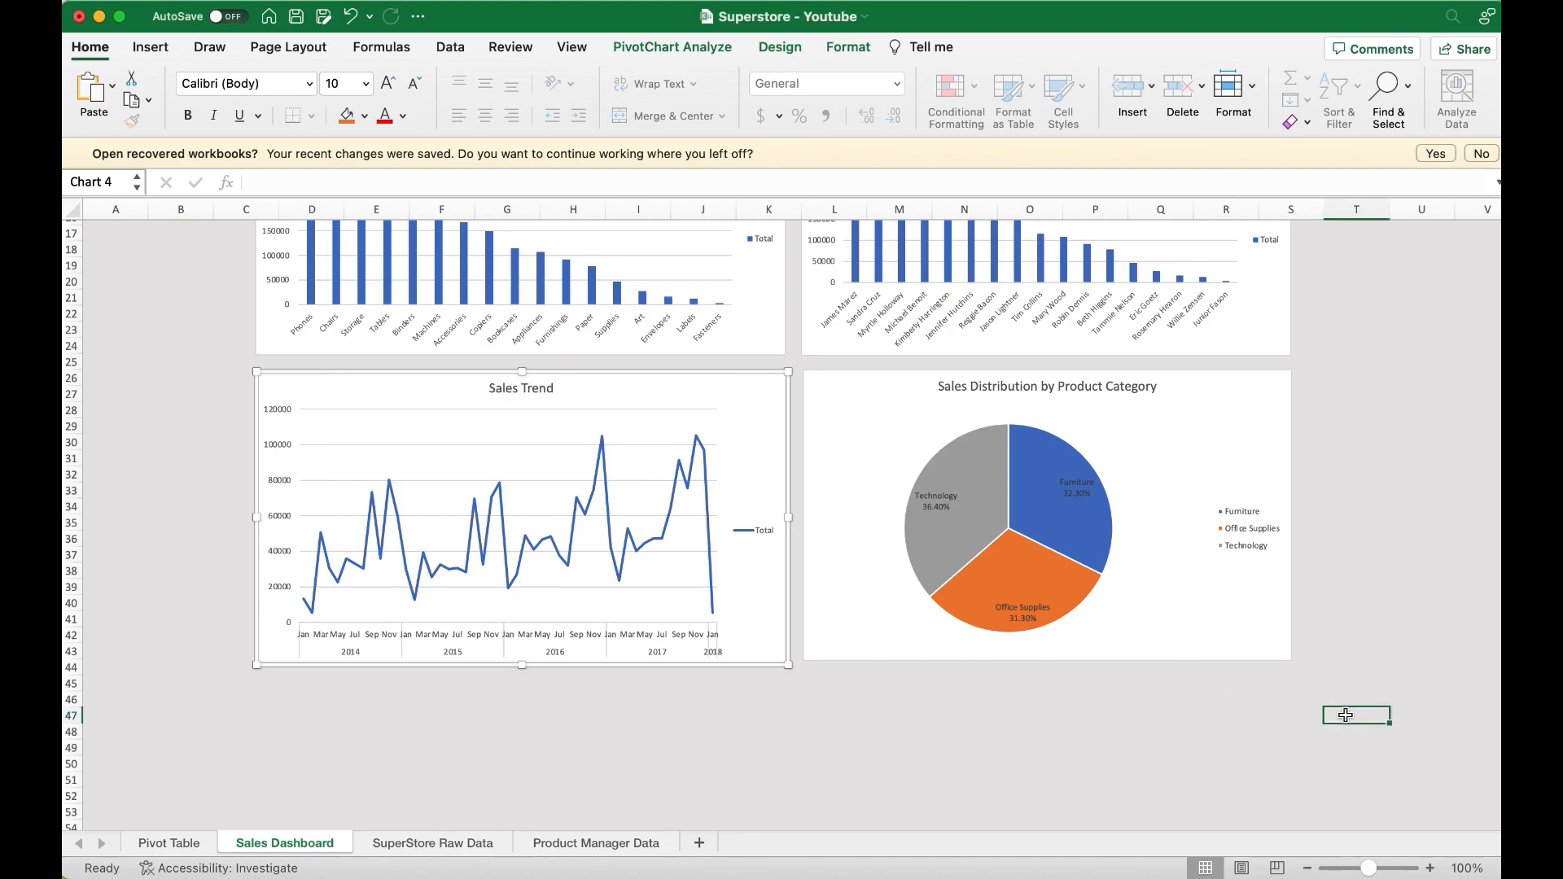
# Set the Sales Dashboard sheet's zoom to 110% and look over the four arranged charts
pyautogui.scroll(8, 1345, 715)
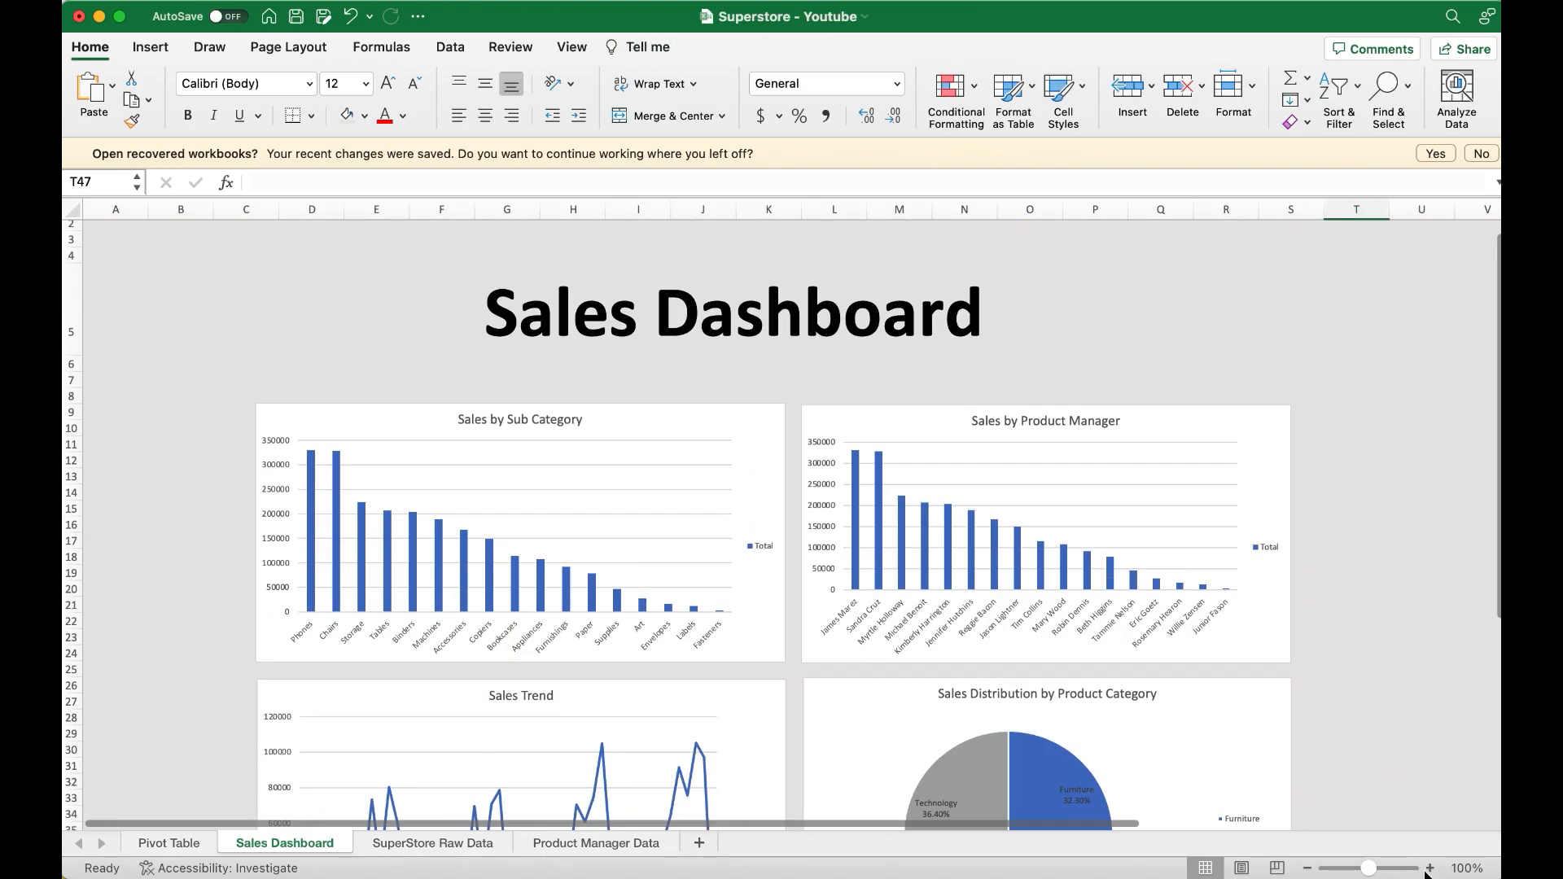
pyautogui.click(1430, 869)
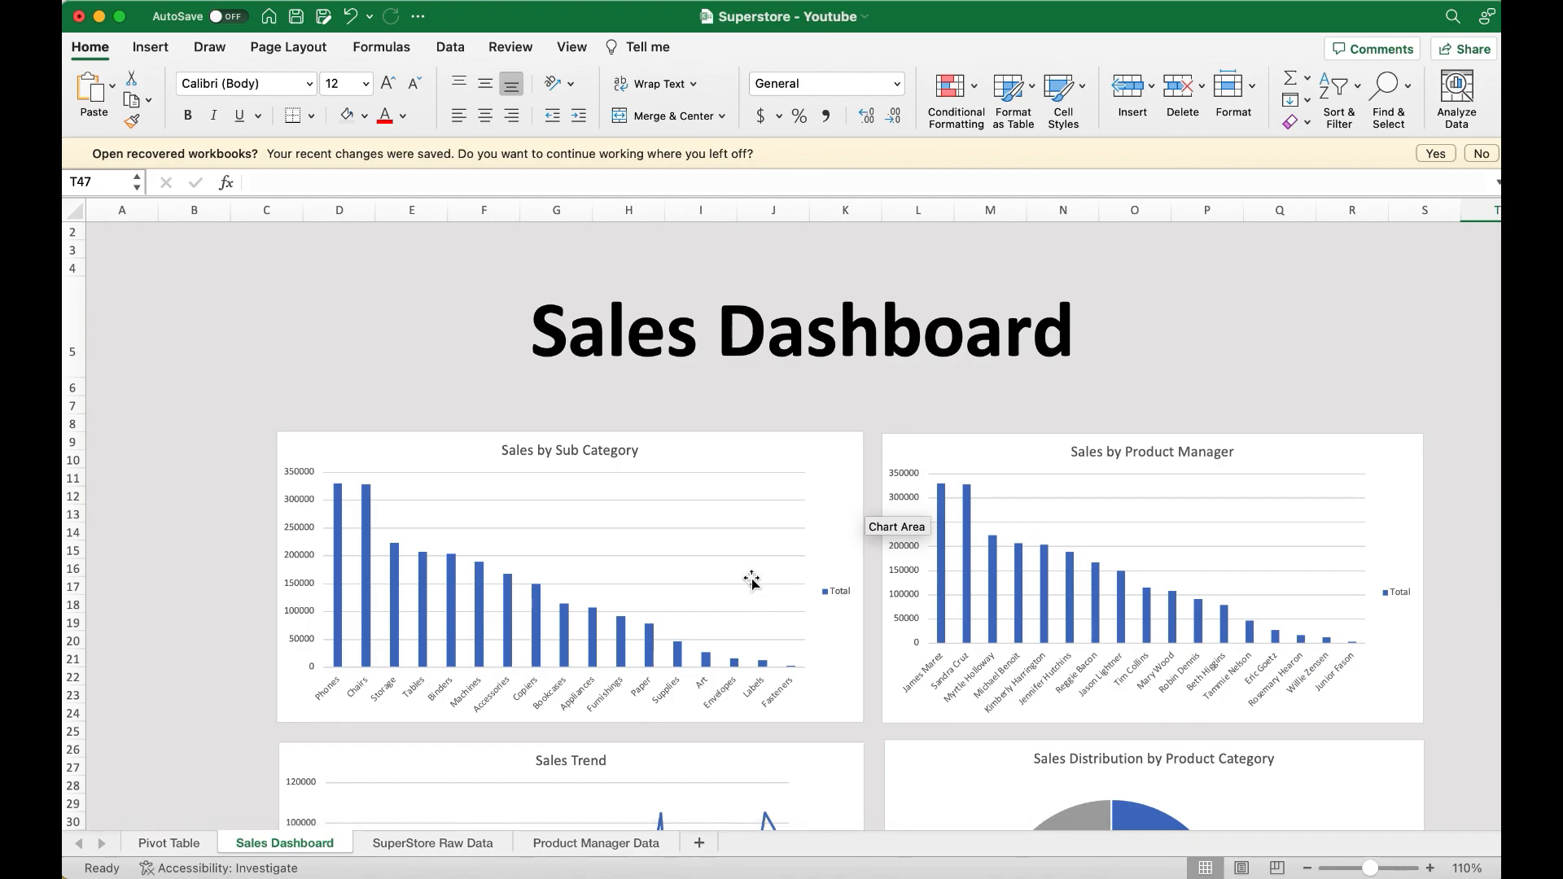
pyautogui.scroll(-3, 718, 587)
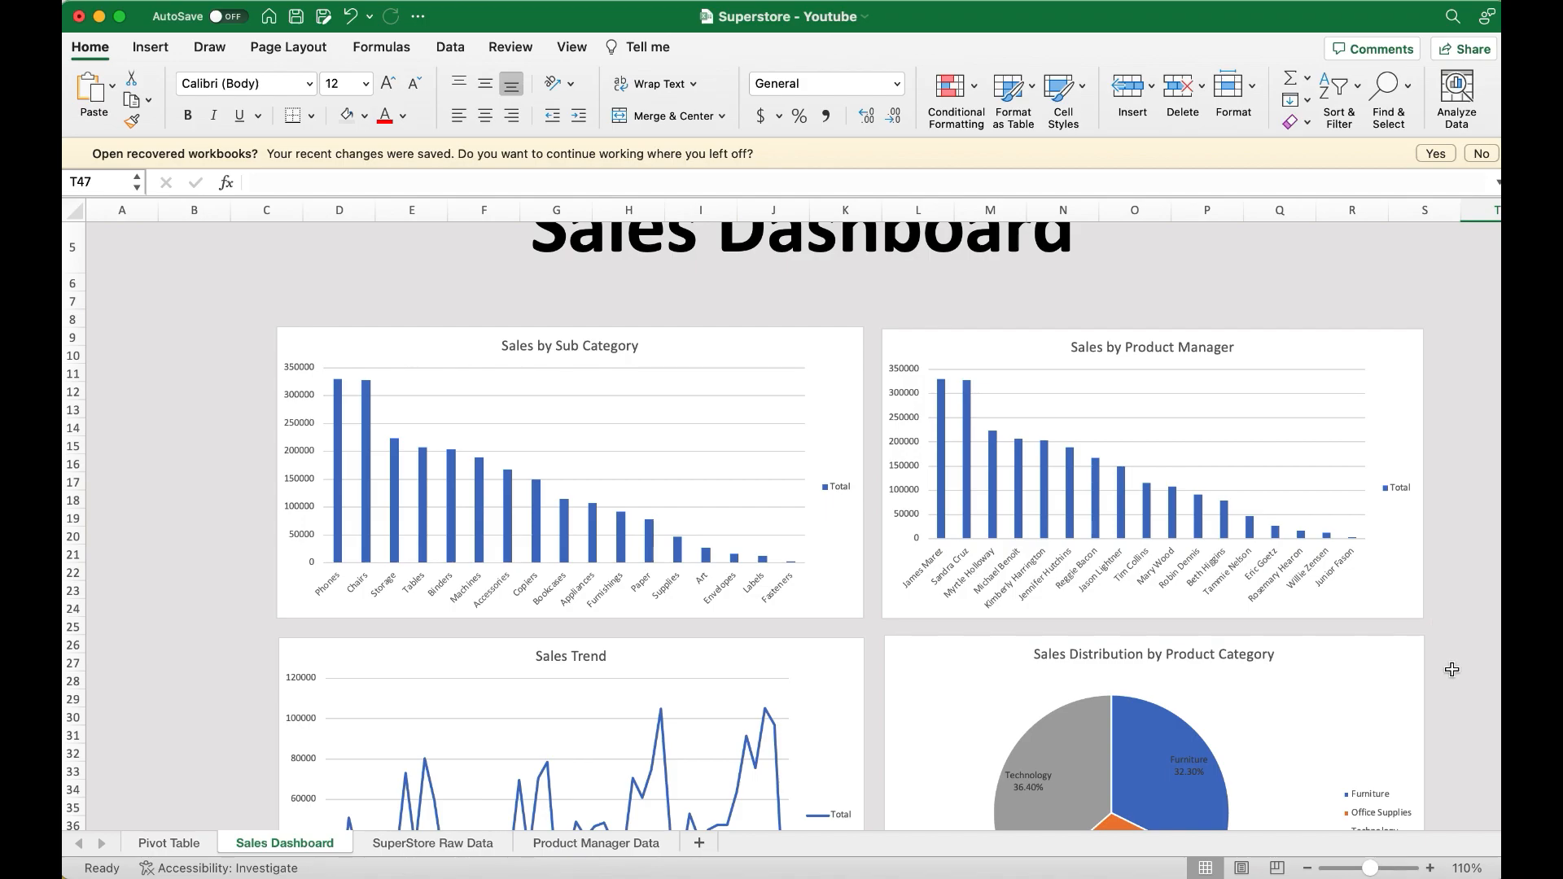
pyautogui.scroll(3, 1452, 669)
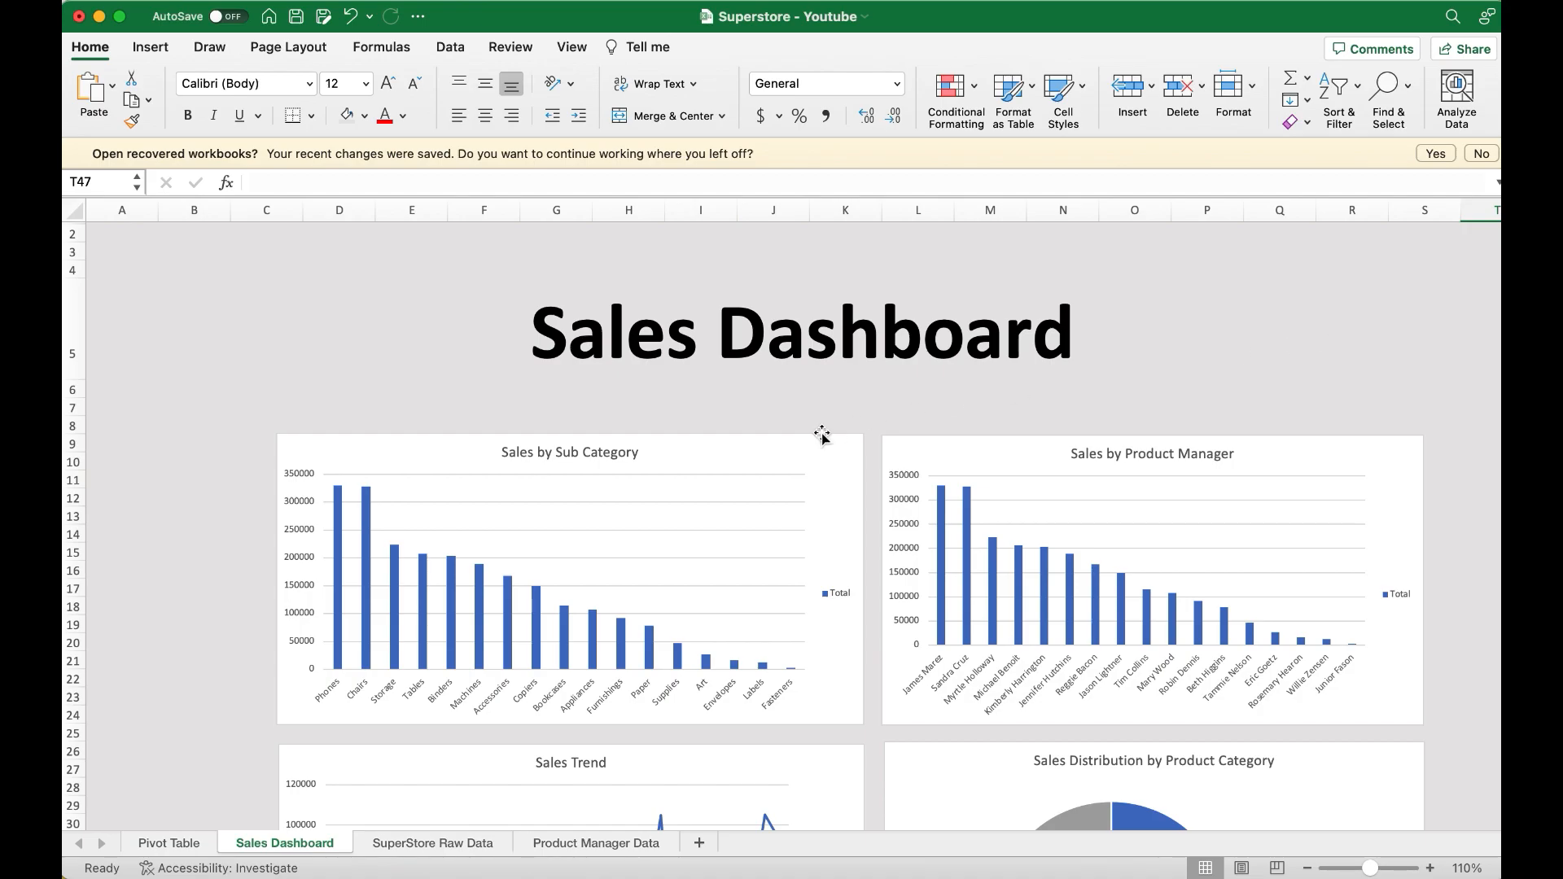
# Insert slicers for Segment, Region and Warehouse Name based on the Sales by Sub Category chart
pyautogui.click(683, 462)
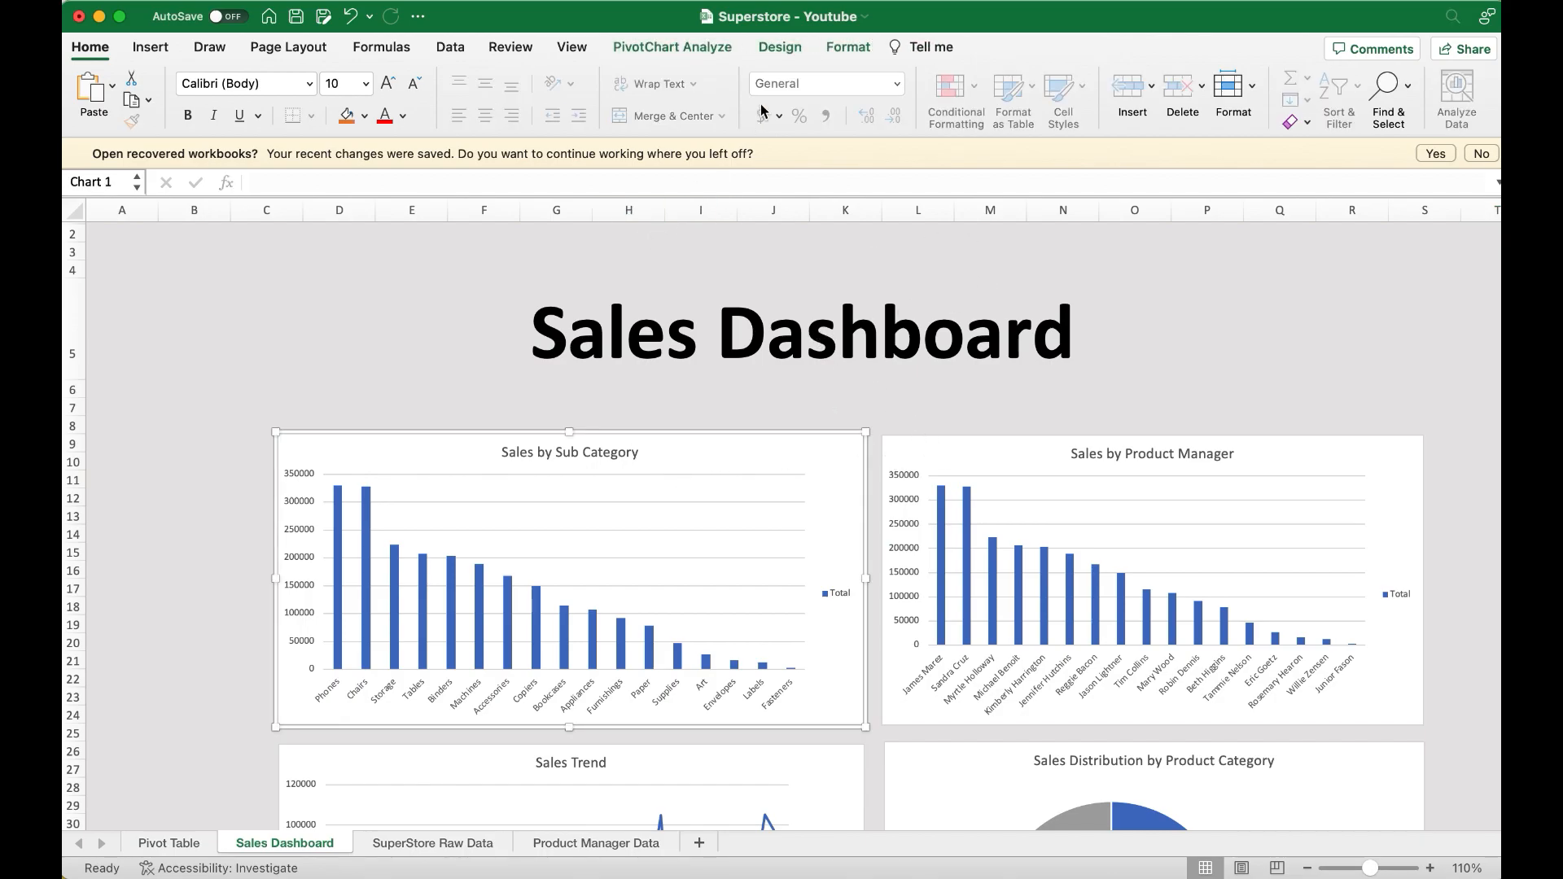
pyautogui.click(779, 47)
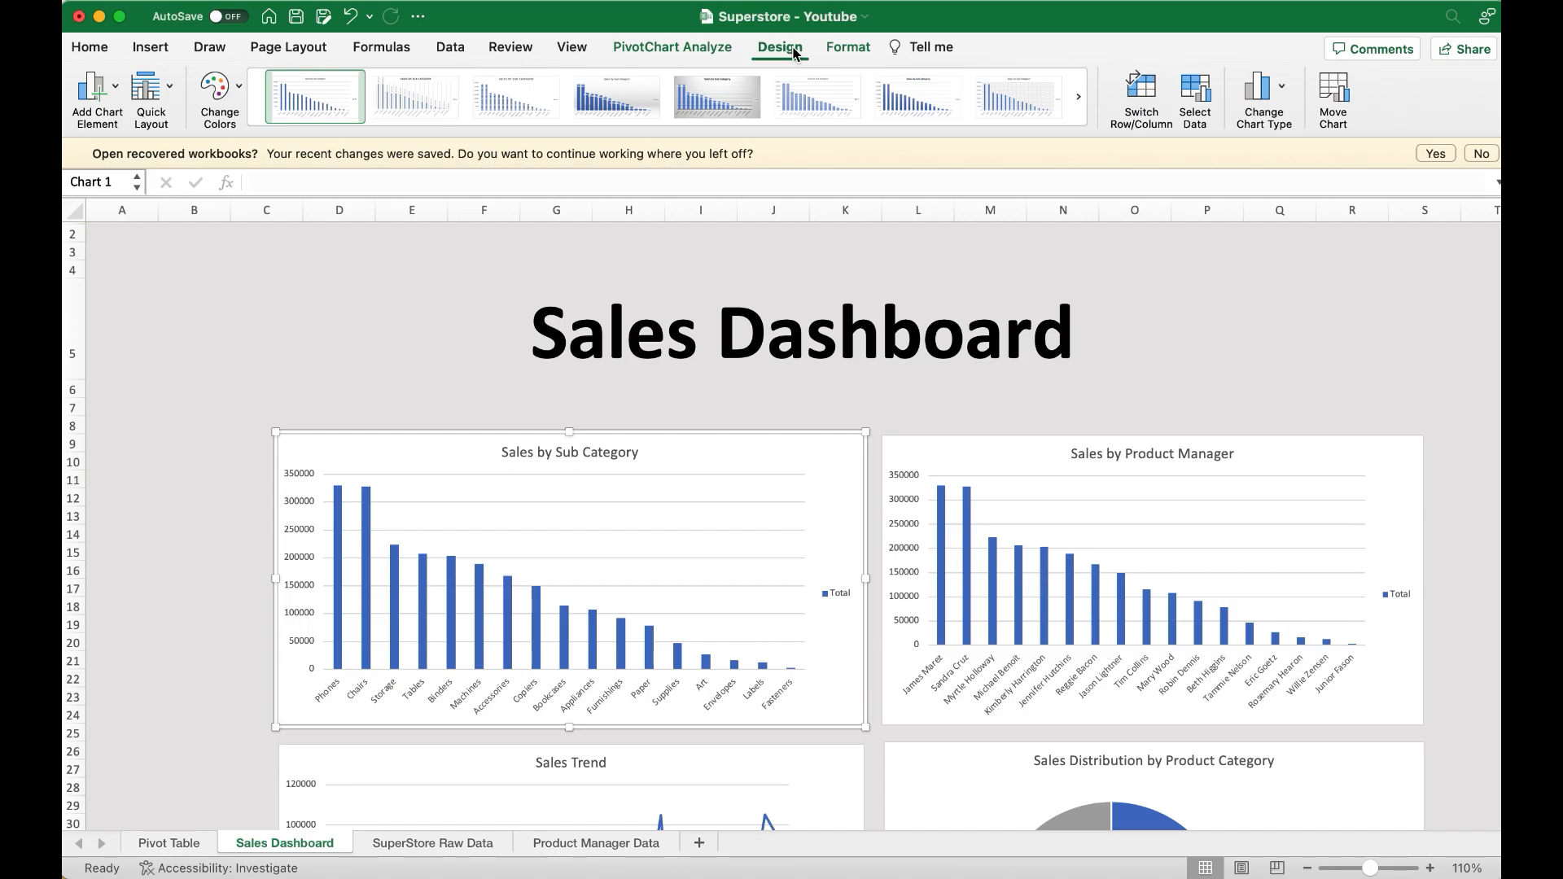
pyautogui.click(153, 50)
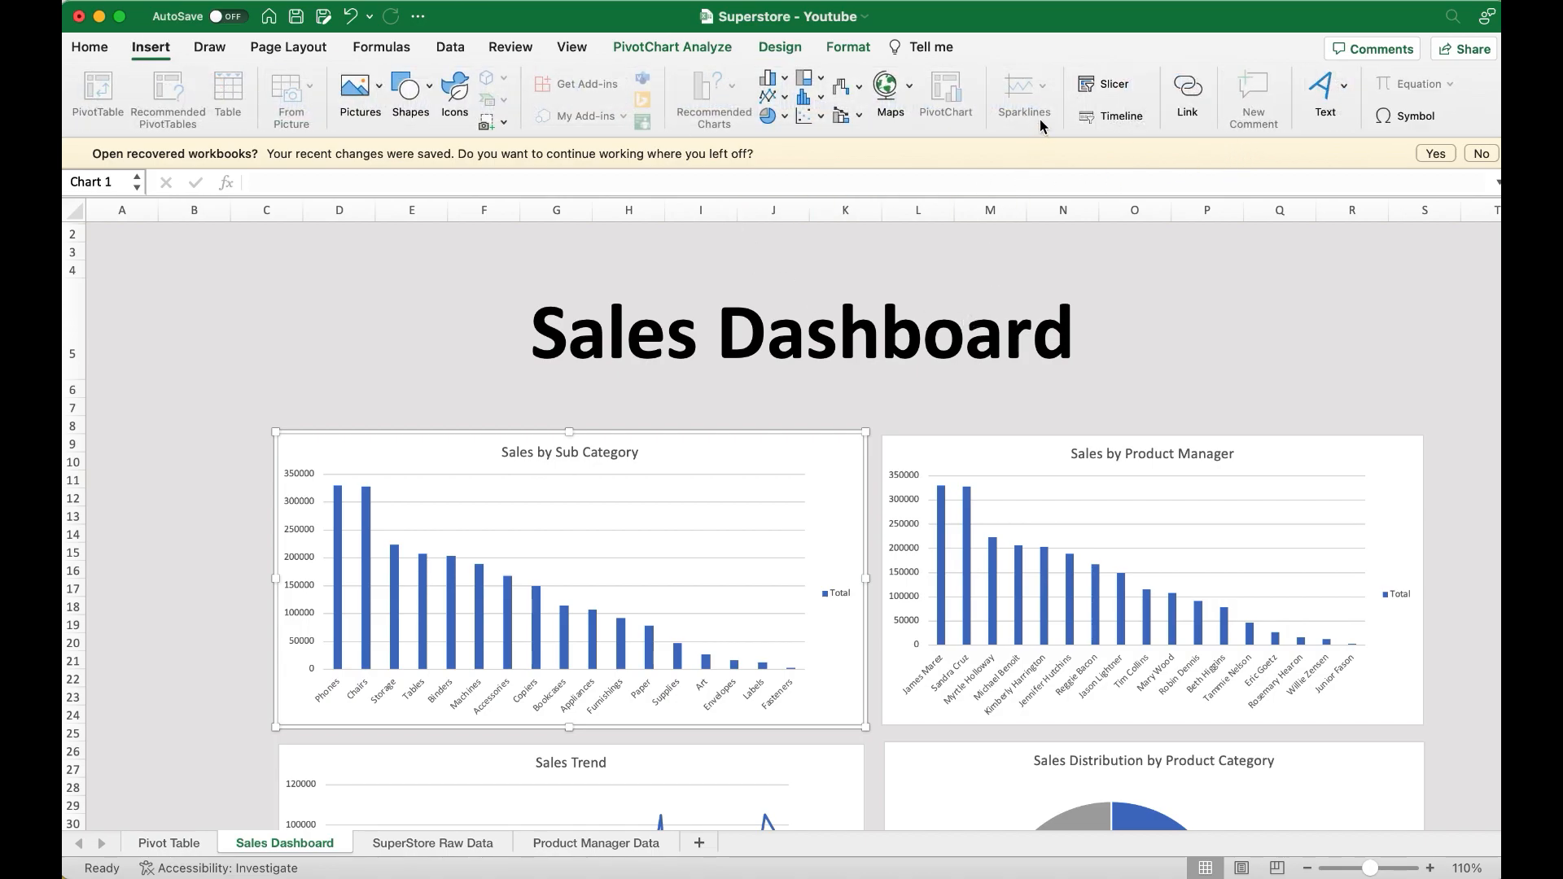
pyautogui.click(1094, 88)
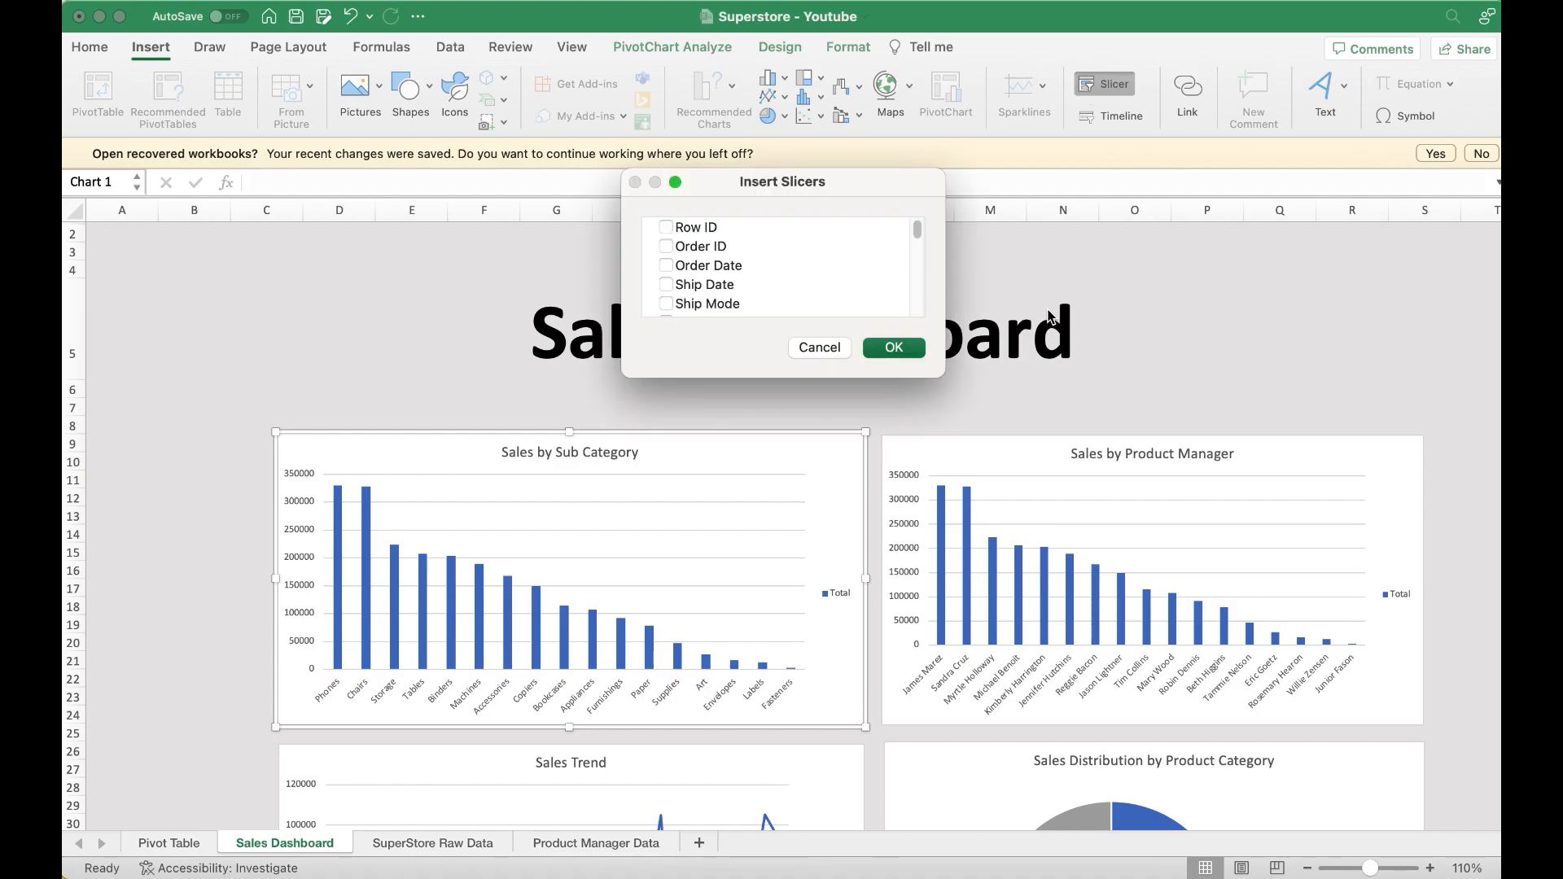
pyautogui.scroll(-3, 848, 267)
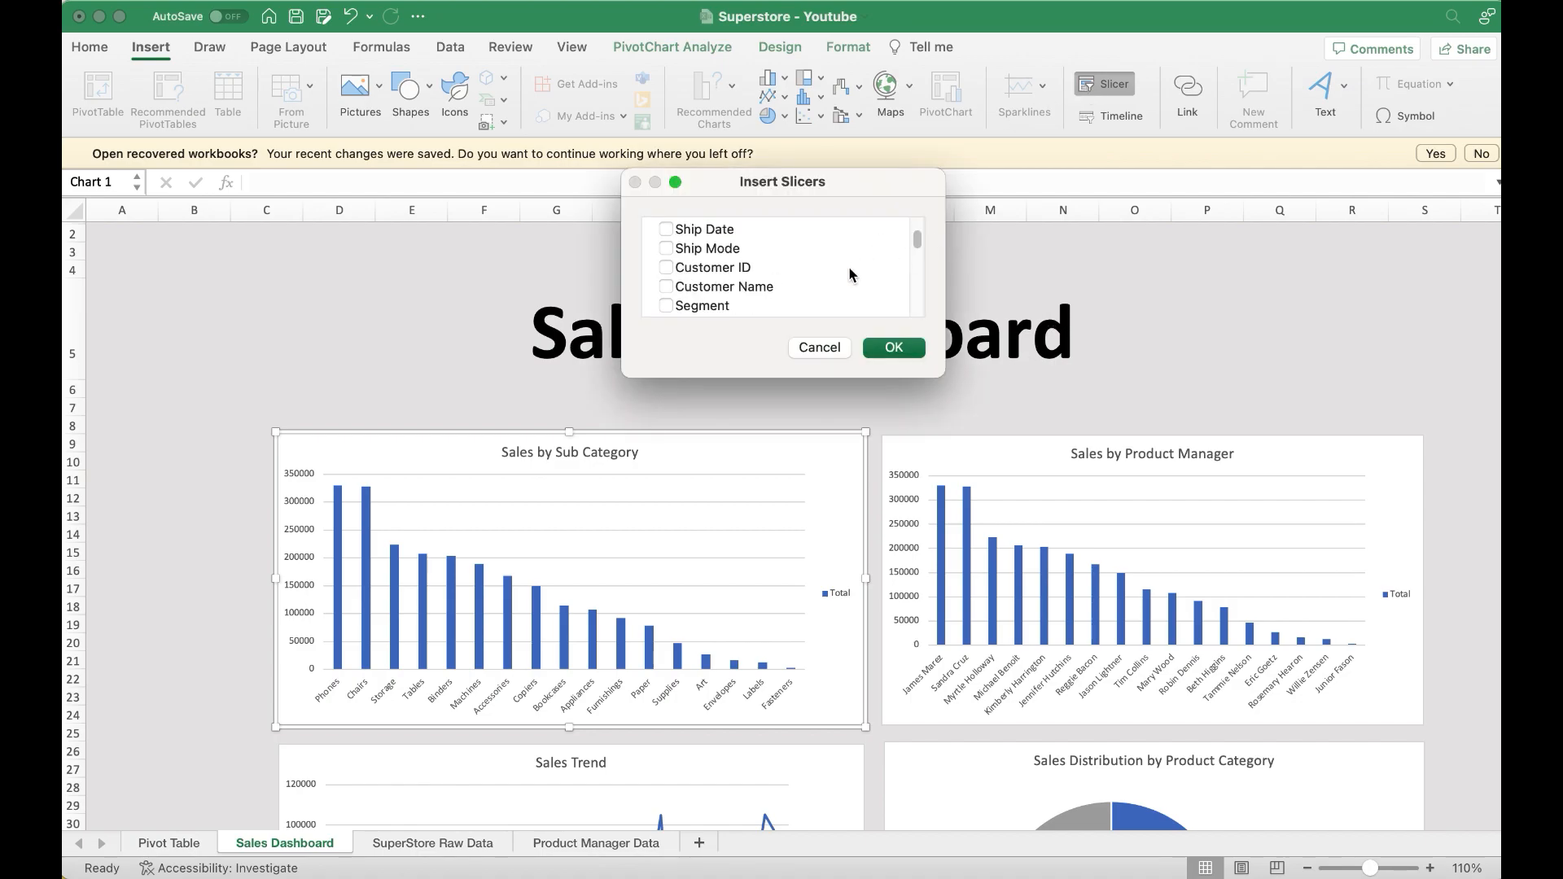
pyautogui.click(666, 297)
pyautogui.scroll(-5, 878, 260)
pyautogui.scroll(-1, 838, 265)
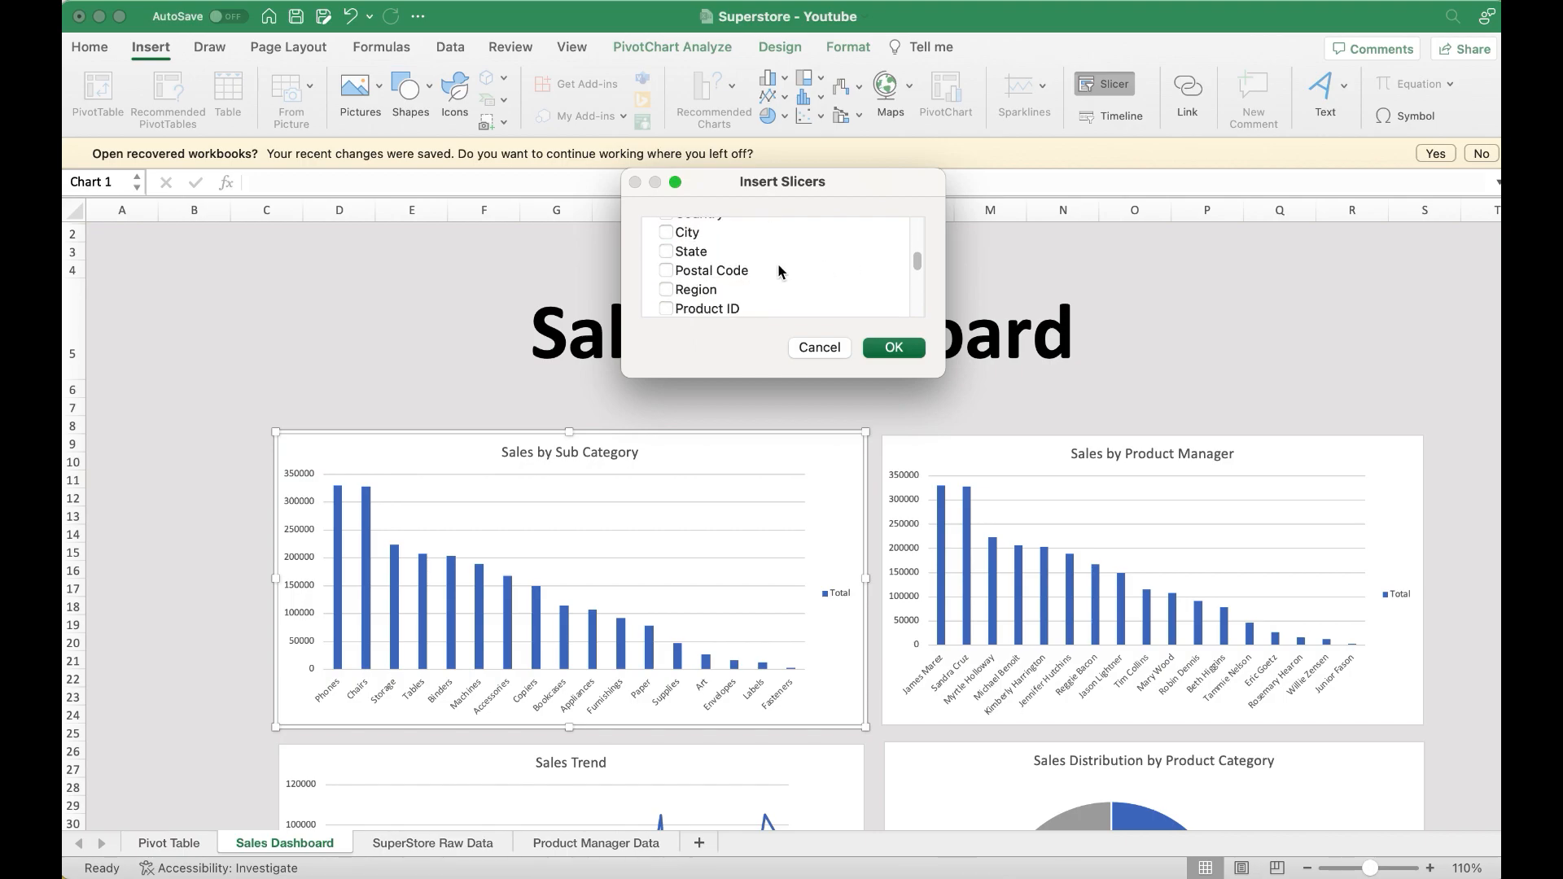
pyautogui.click(665, 289)
pyautogui.scroll(-4, 872, 263)
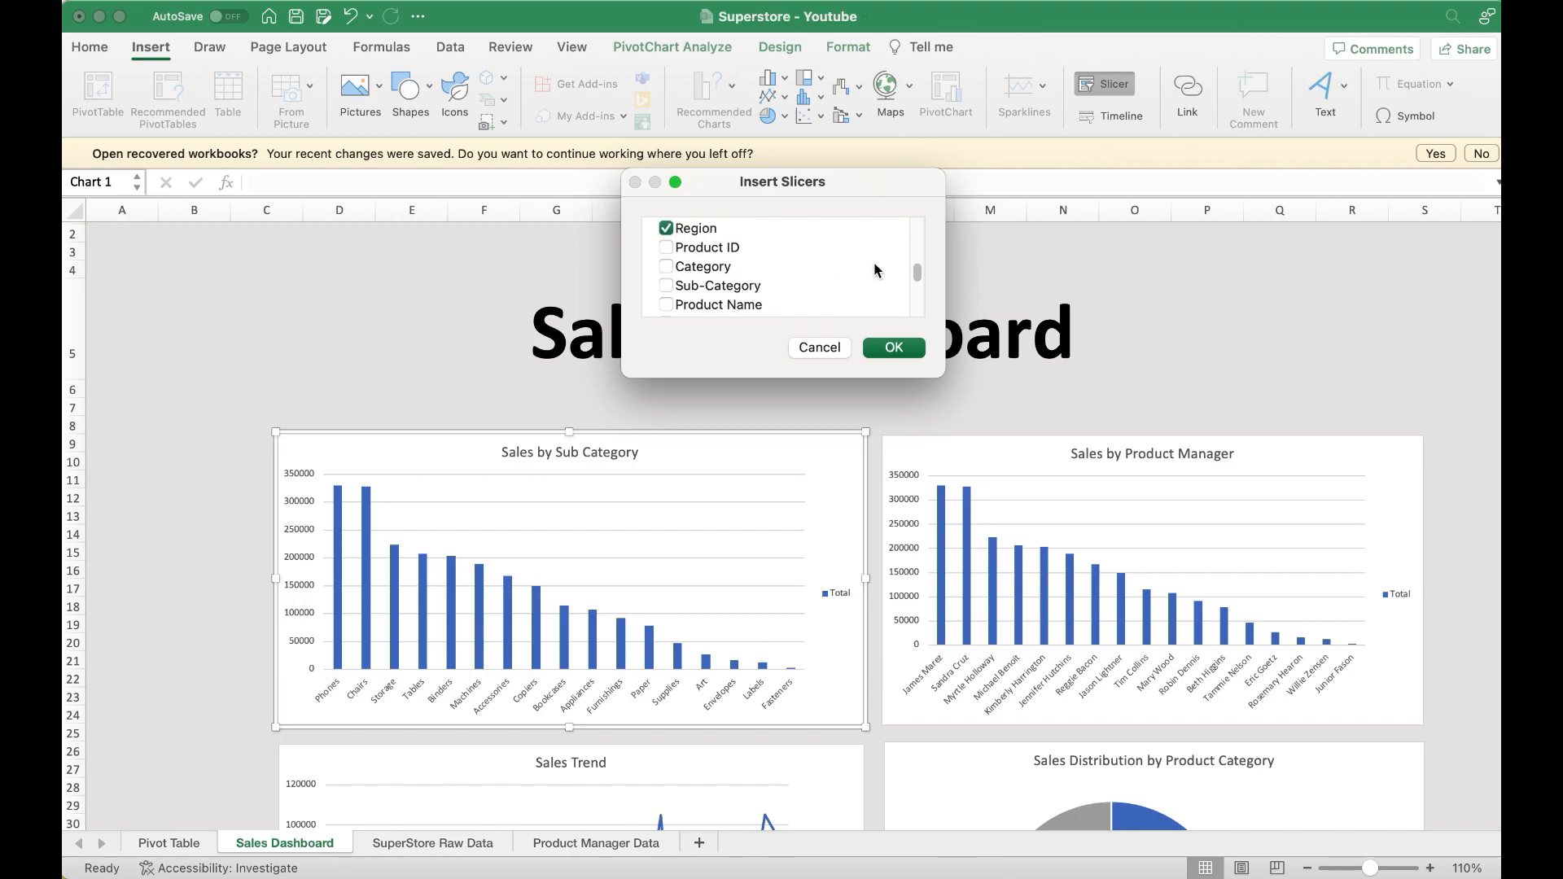
pyautogui.scroll(-4, 874, 262)
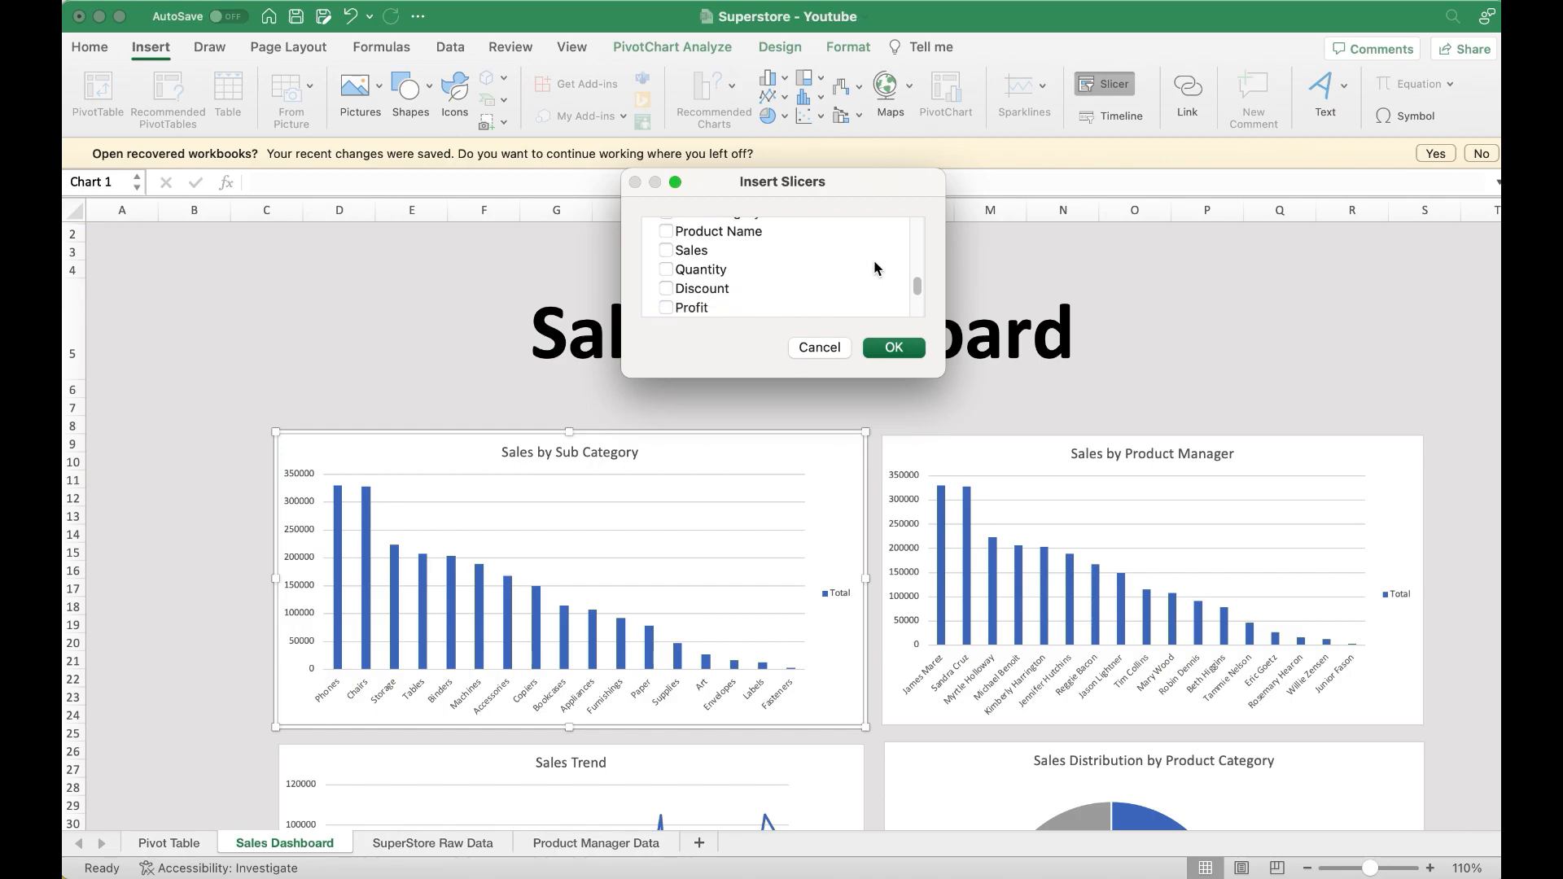
pyautogui.scroll(-3, 874, 267)
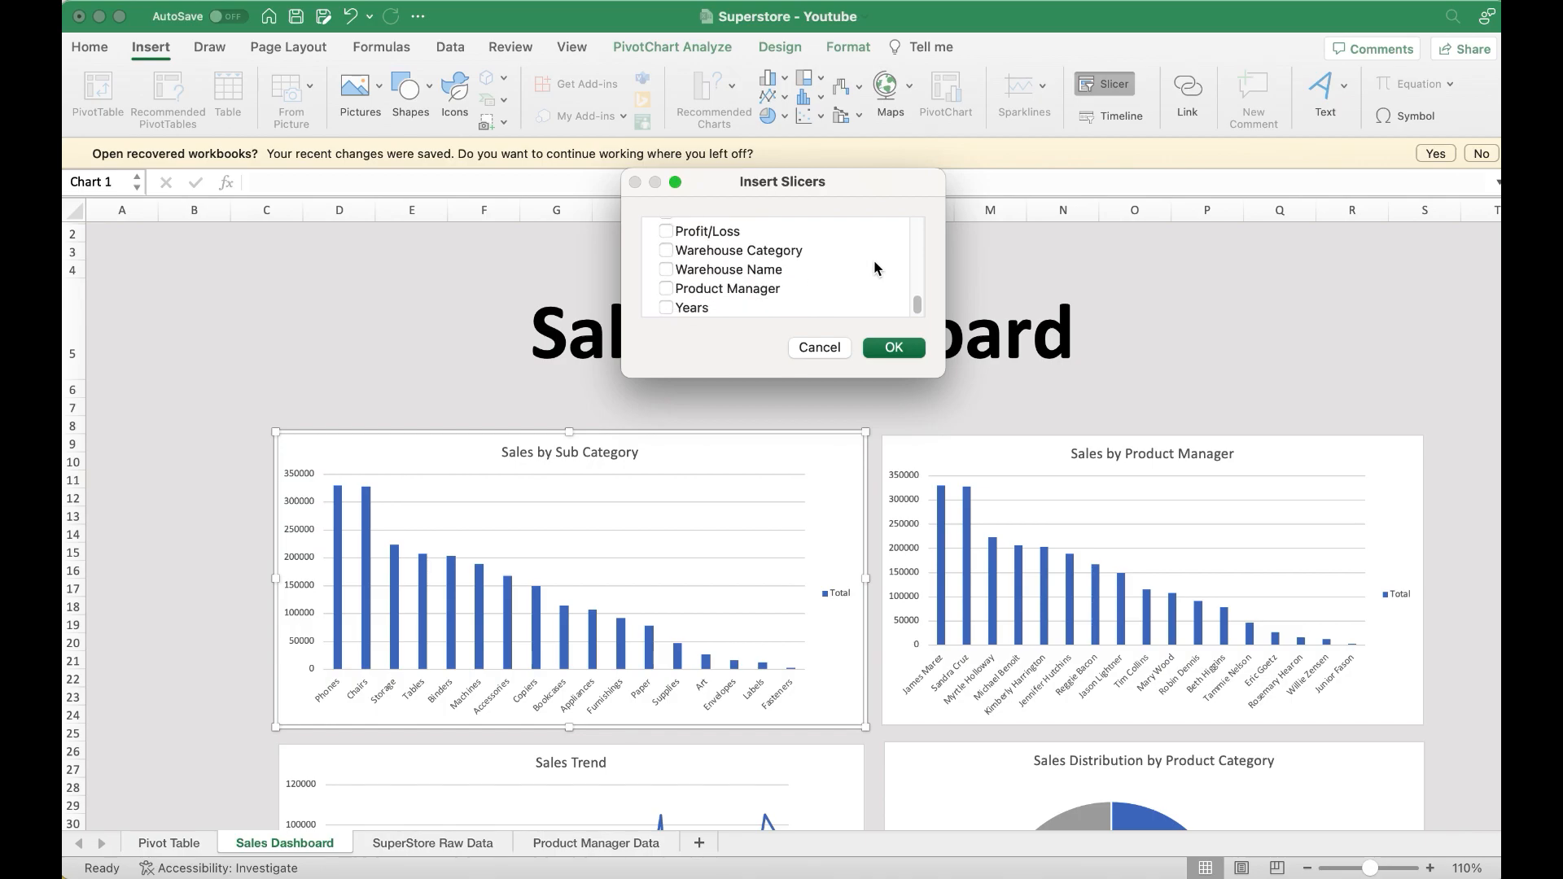
pyautogui.click(892, 348)
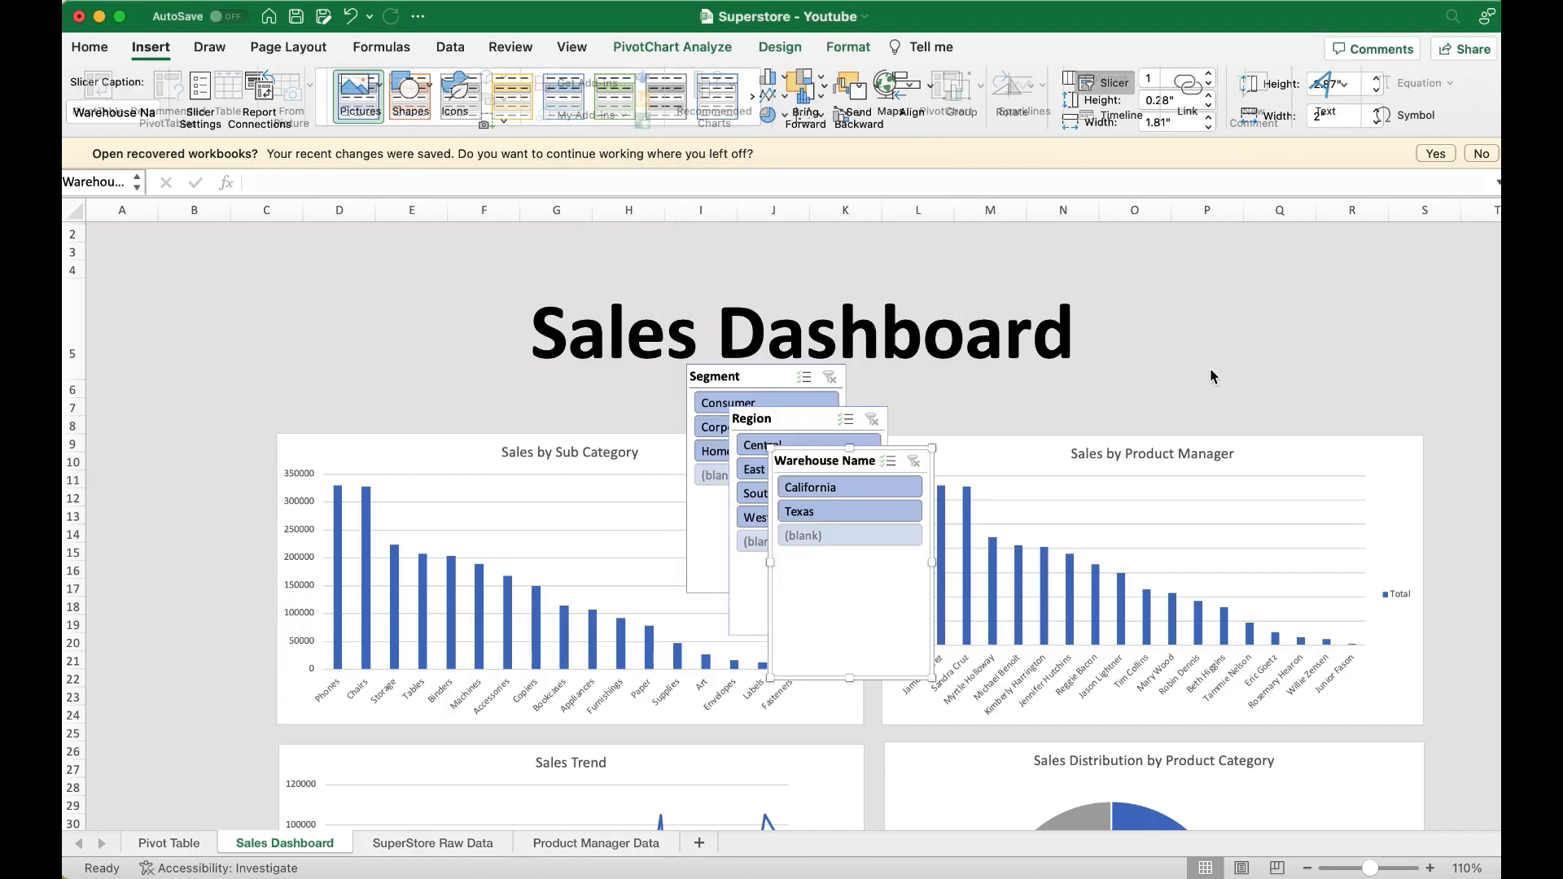
# Fill cells A9:C43 beside the charts with a darker gray theme color as a slicer panel
pyautogui.click(348, 388)
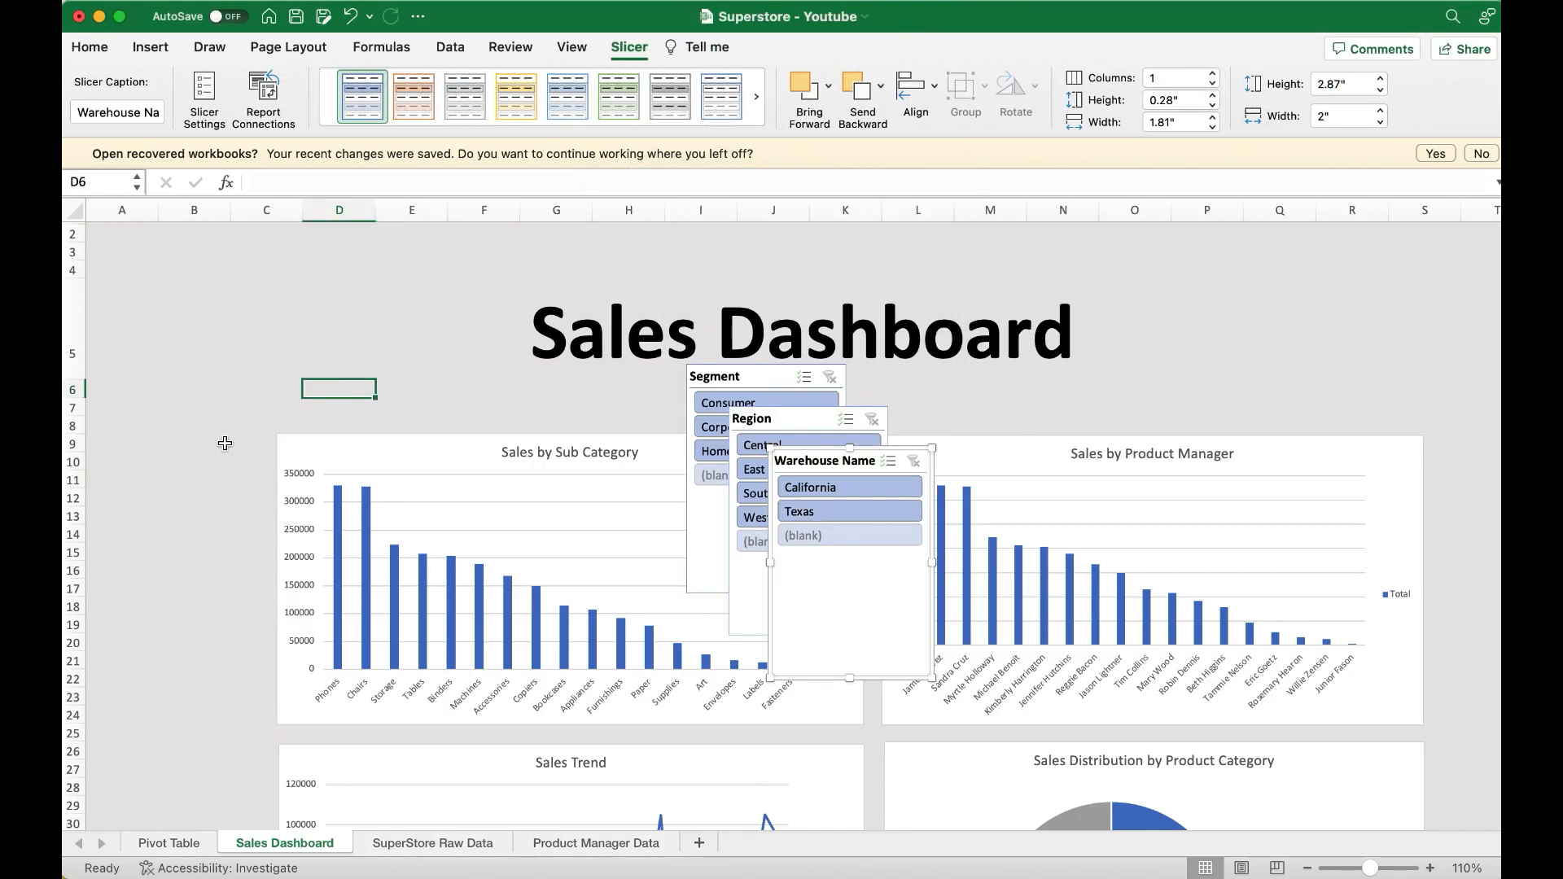
pyautogui.moveTo(95, 436); pyautogui.dragTo(234, 521)
pyautogui.click(364, 117)
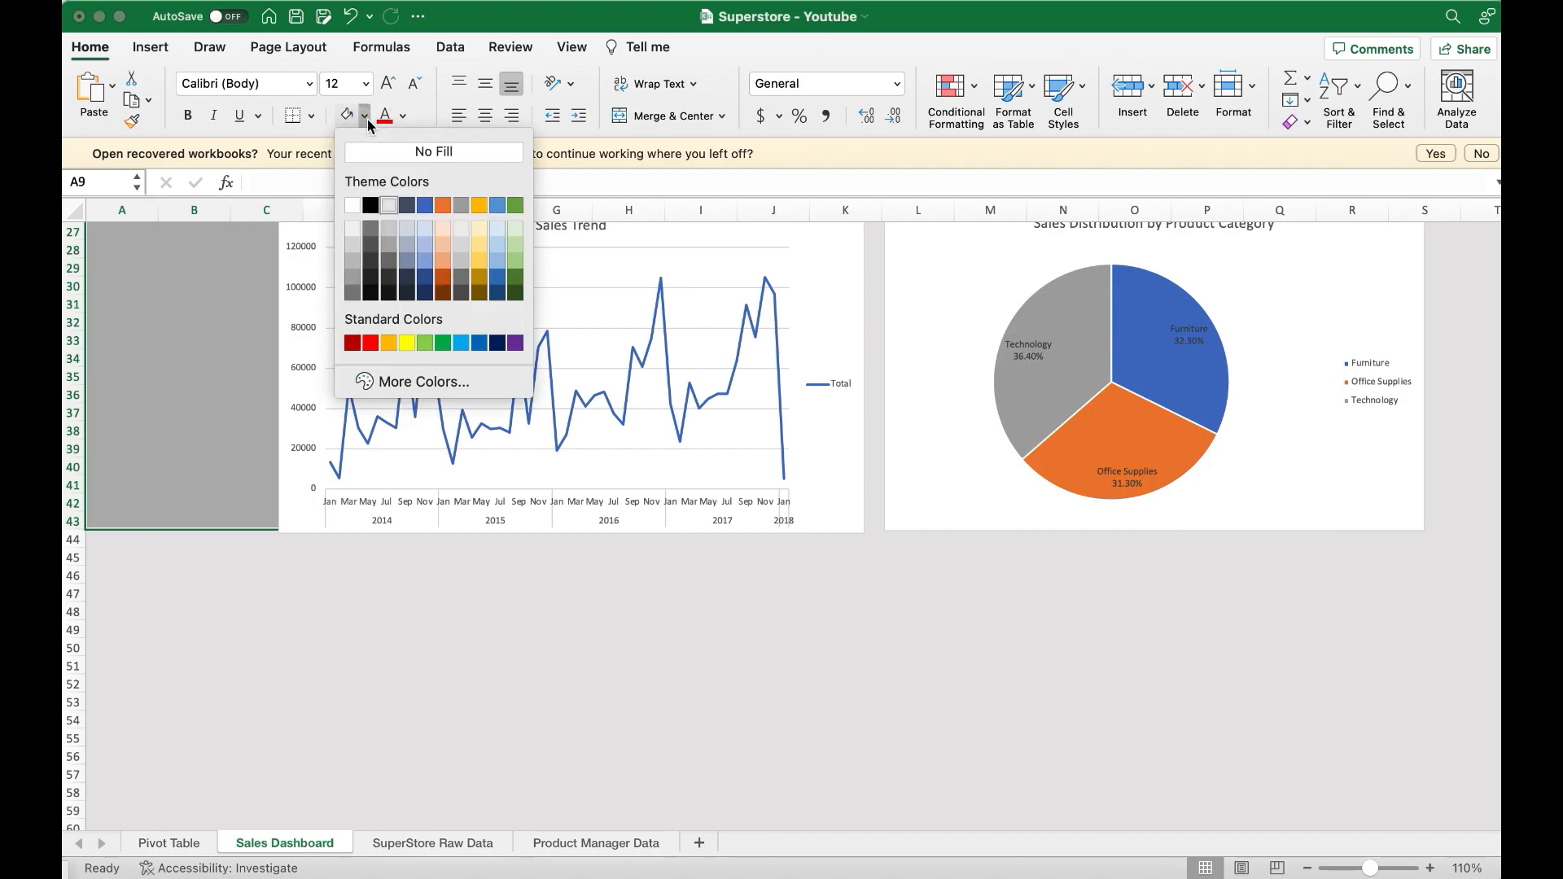
pyautogui.click(389, 244)
pyautogui.scroll(10, 394, 244)
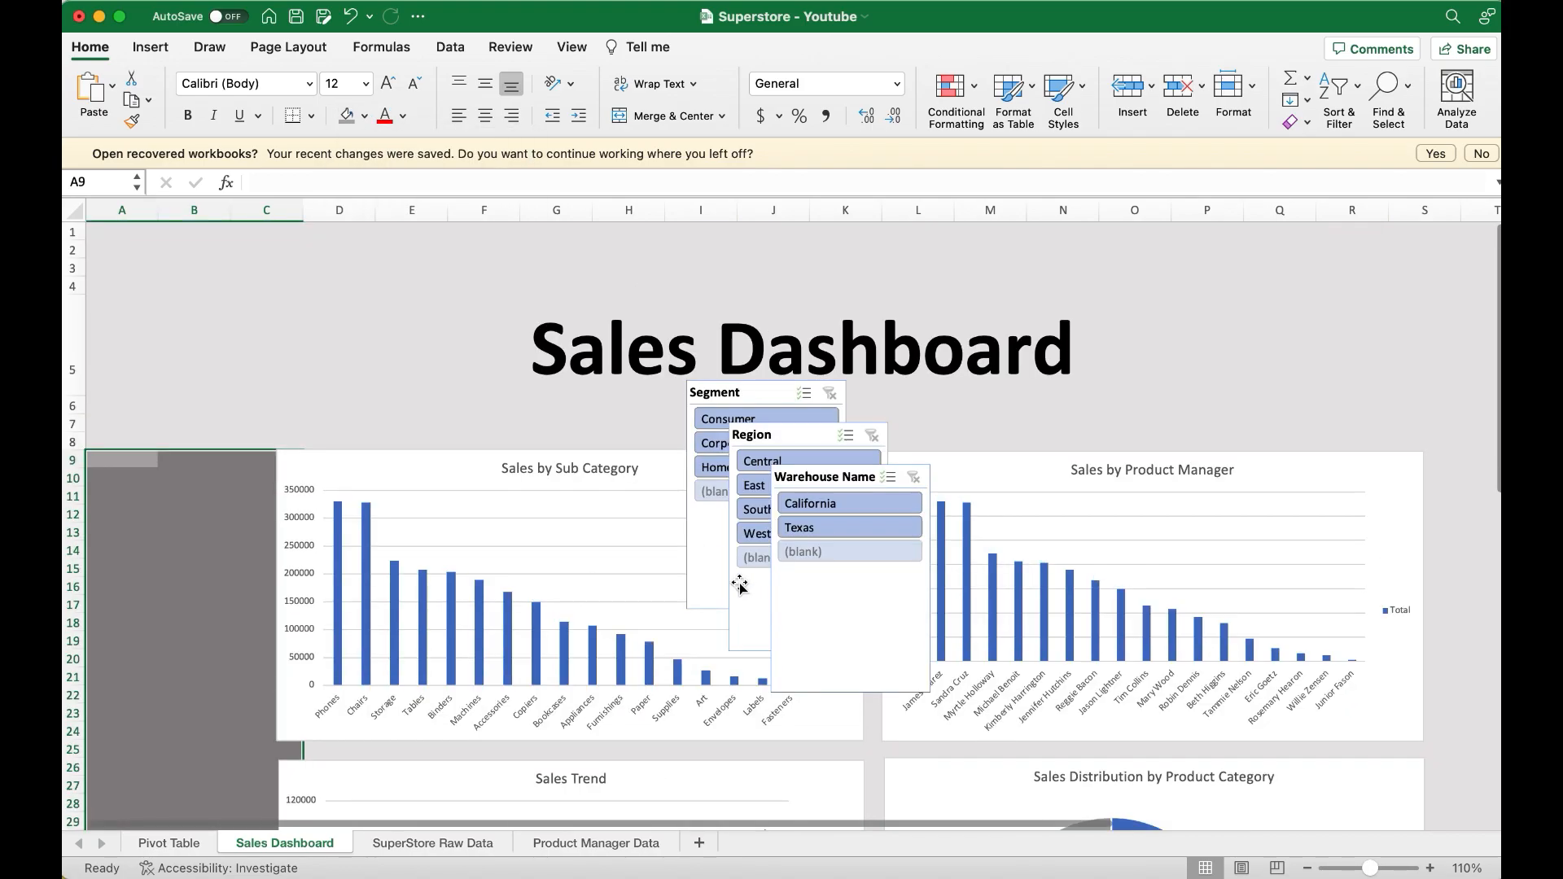
pyautogui.click(342, 382)
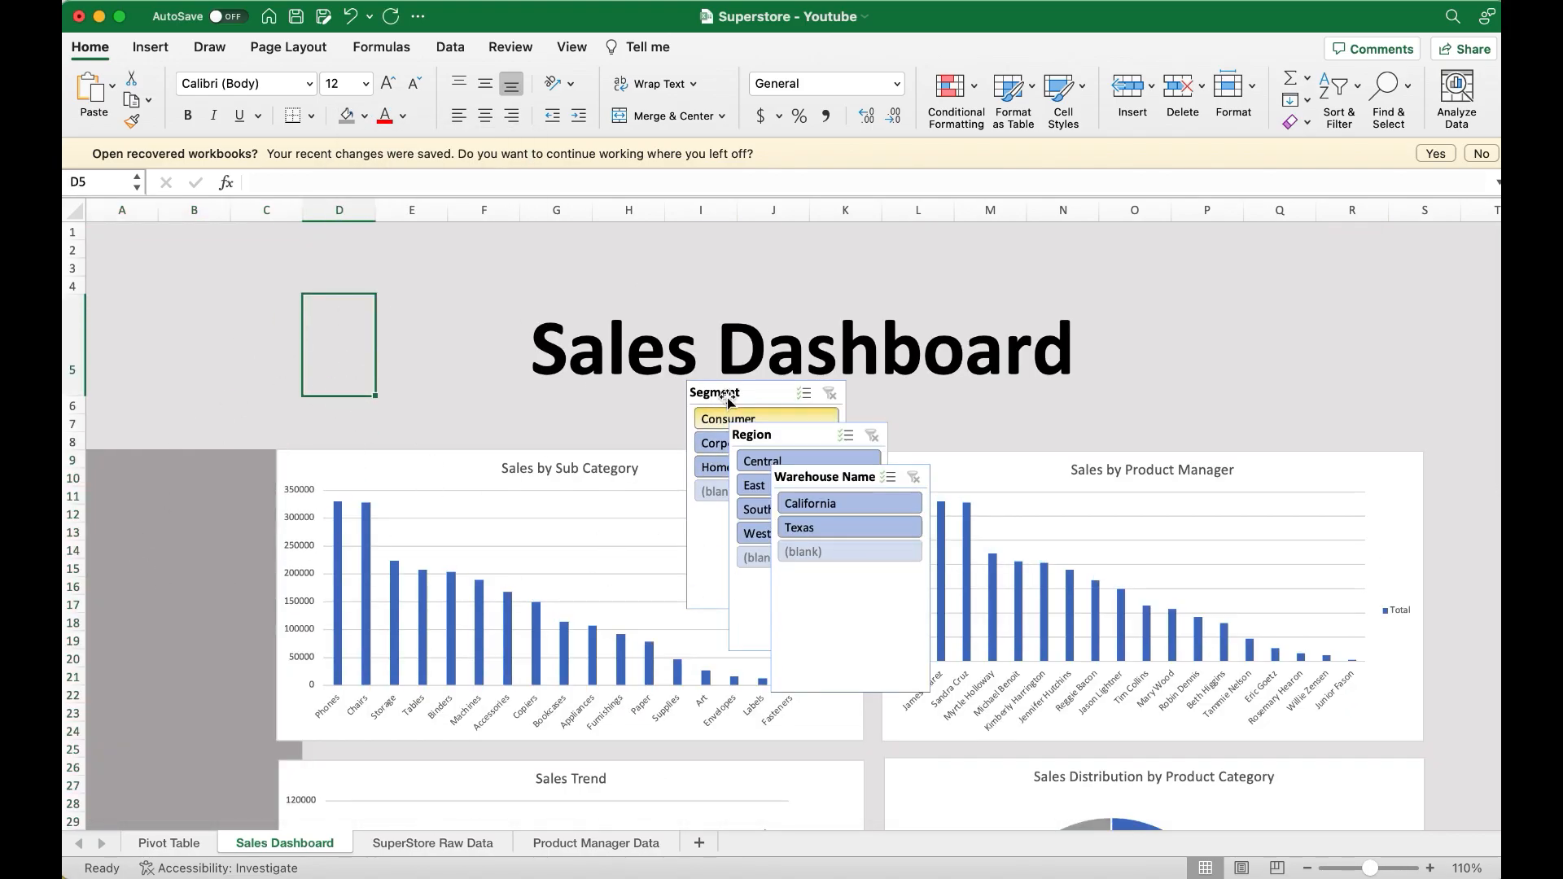
# Place the Segment slicer at the top of the gray panel with the Warehouse Name slicer below it, and shorten both
pyautogui.moveTo(732, 394); pyautogui.dragTo(157, 467)
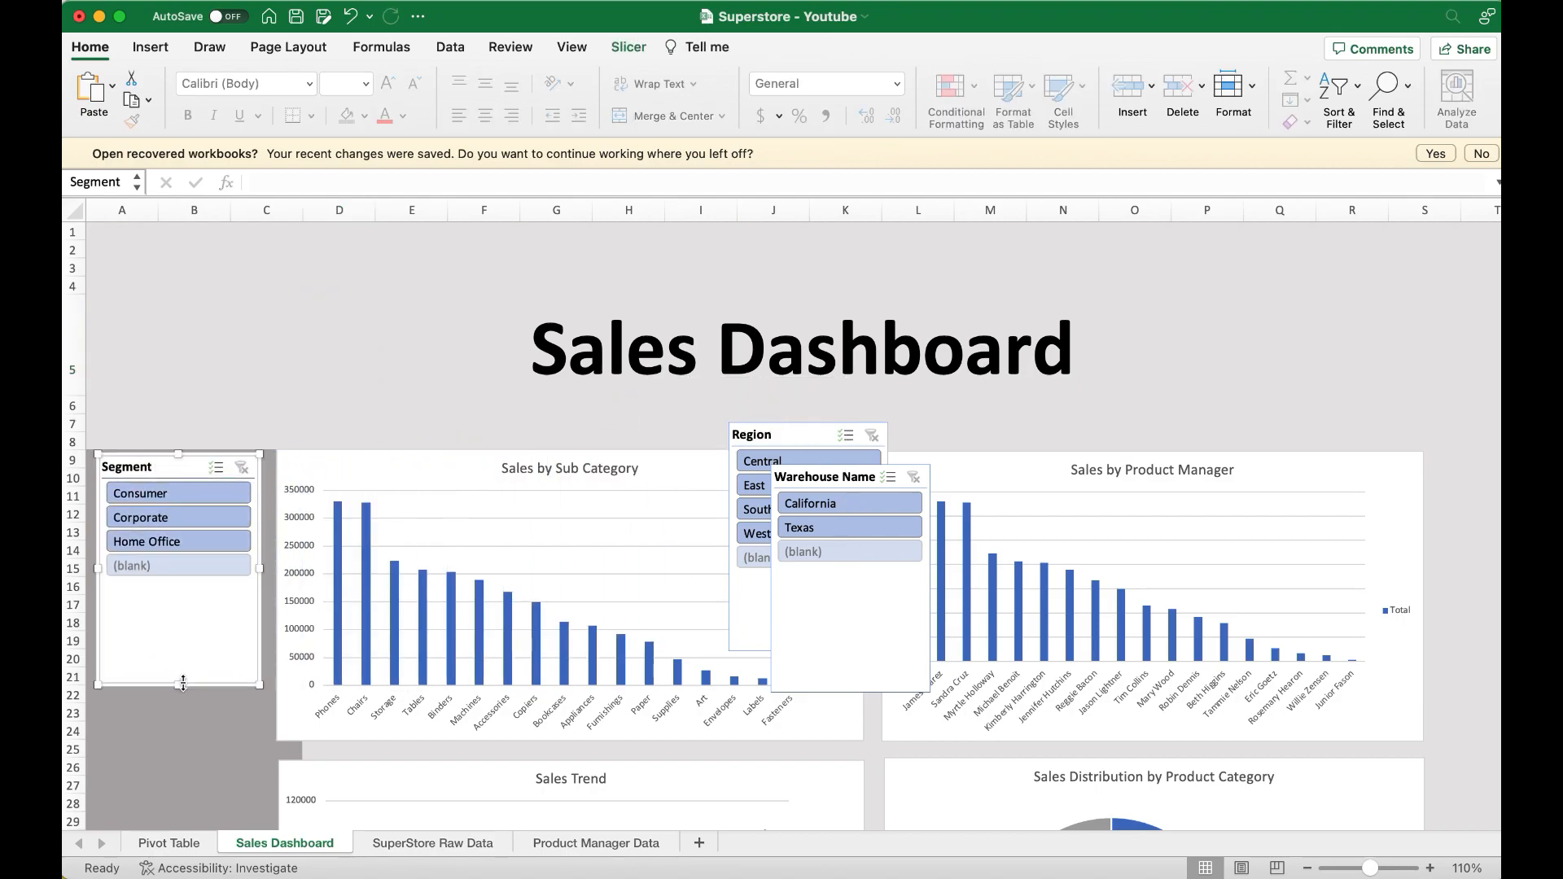
pyautogui.moveTo(181, 684); pyautogui.dragTo(180, 586)
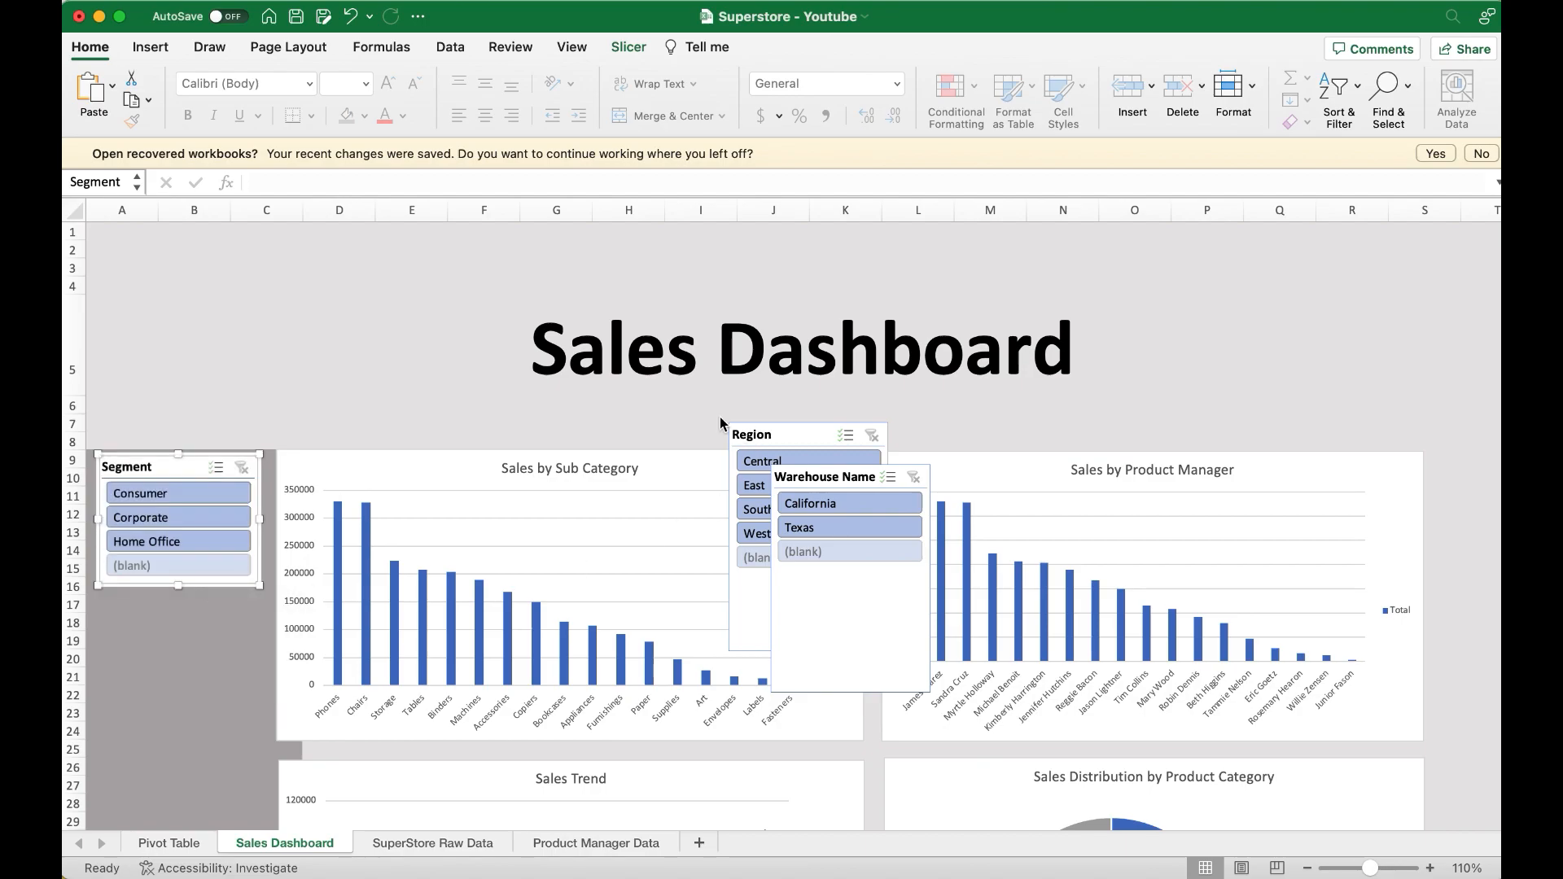
pyautogui.moveTo(829, 487); pyautogui.dragTo(152, 615)
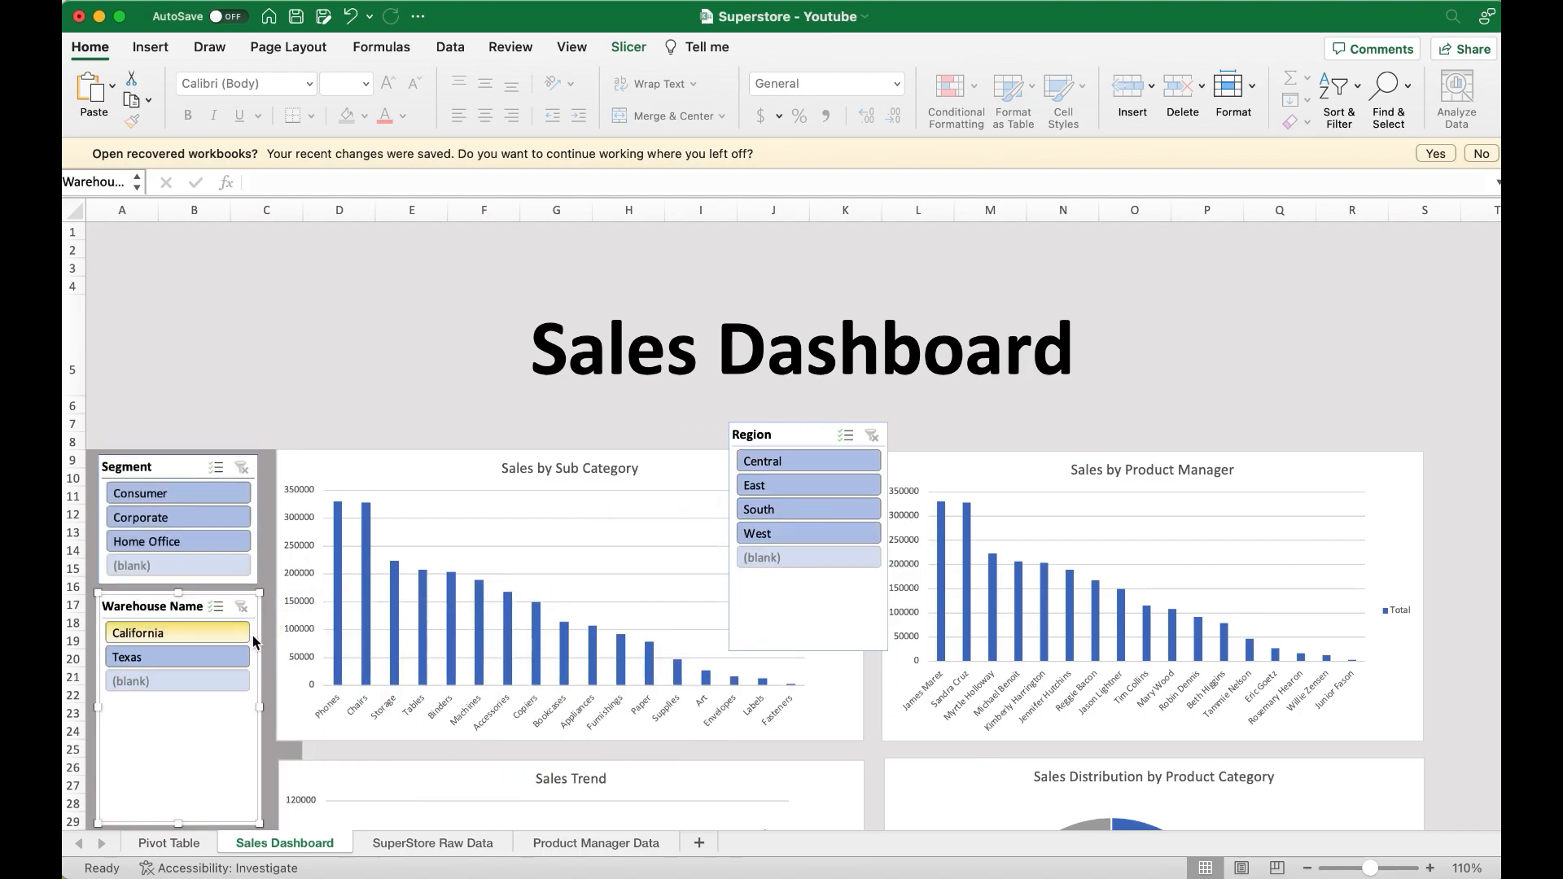
pyautogui.scroll(-3, 244, 643)
pyautogui.moveTo(176, 728); pyautogui.dragTo(174, 597)
# Place the Region slicer beneath Warehouse Name in the gray panel, shorten it, and filter it to Central
pyautogui.moveTo(766, 342); pyautogui.dragTo(138, 622)
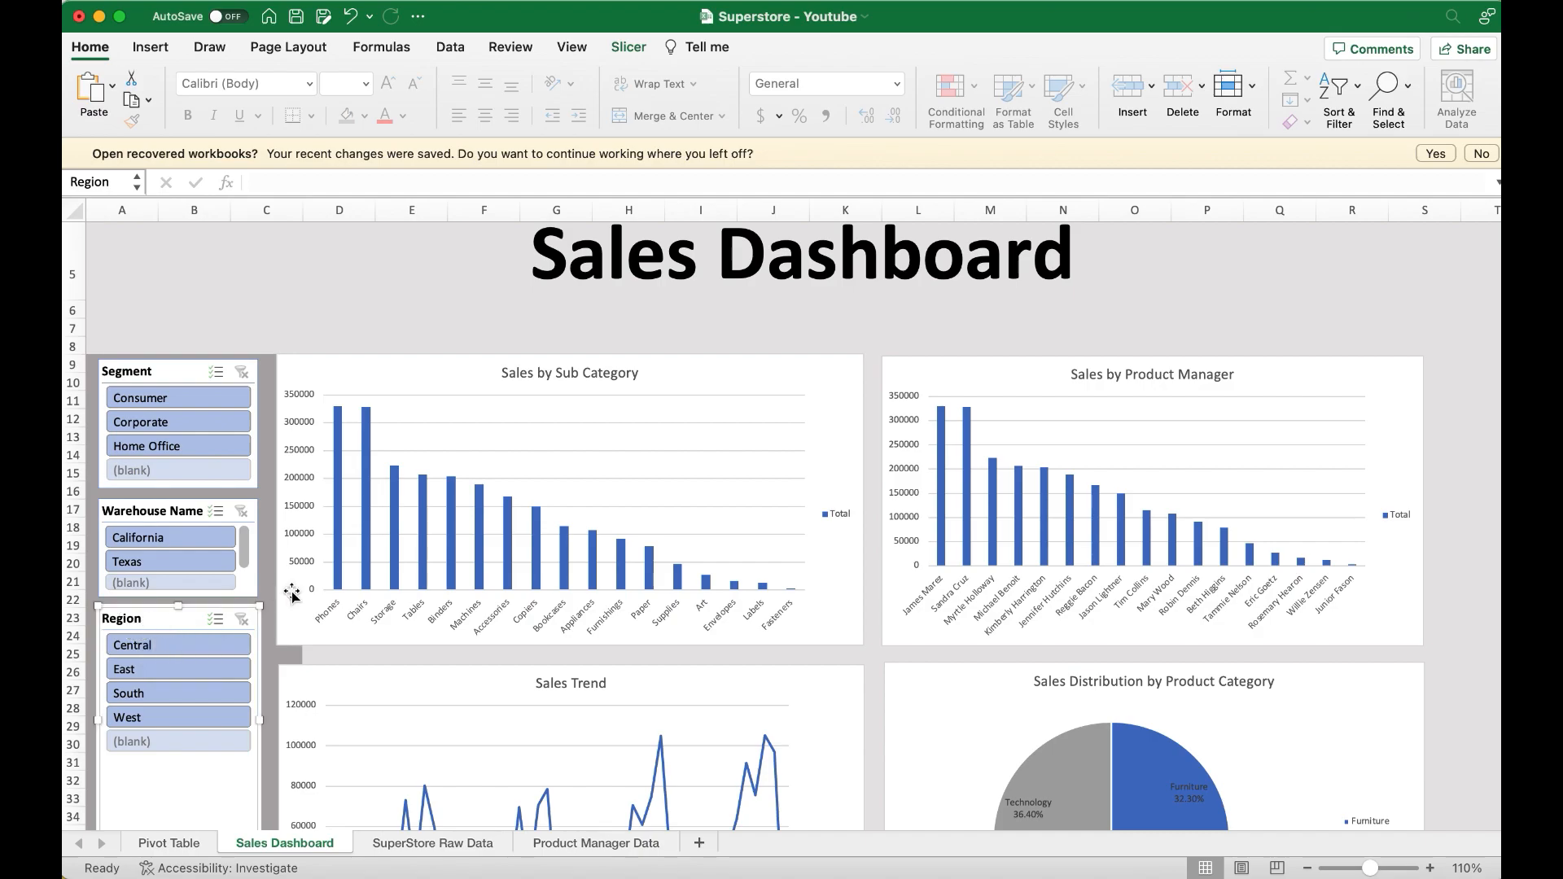
pyautogui.scroll(-3, 220, 664)
pyautogui.moveTo(186, 737); pyautogui.dragTo(176, 651)
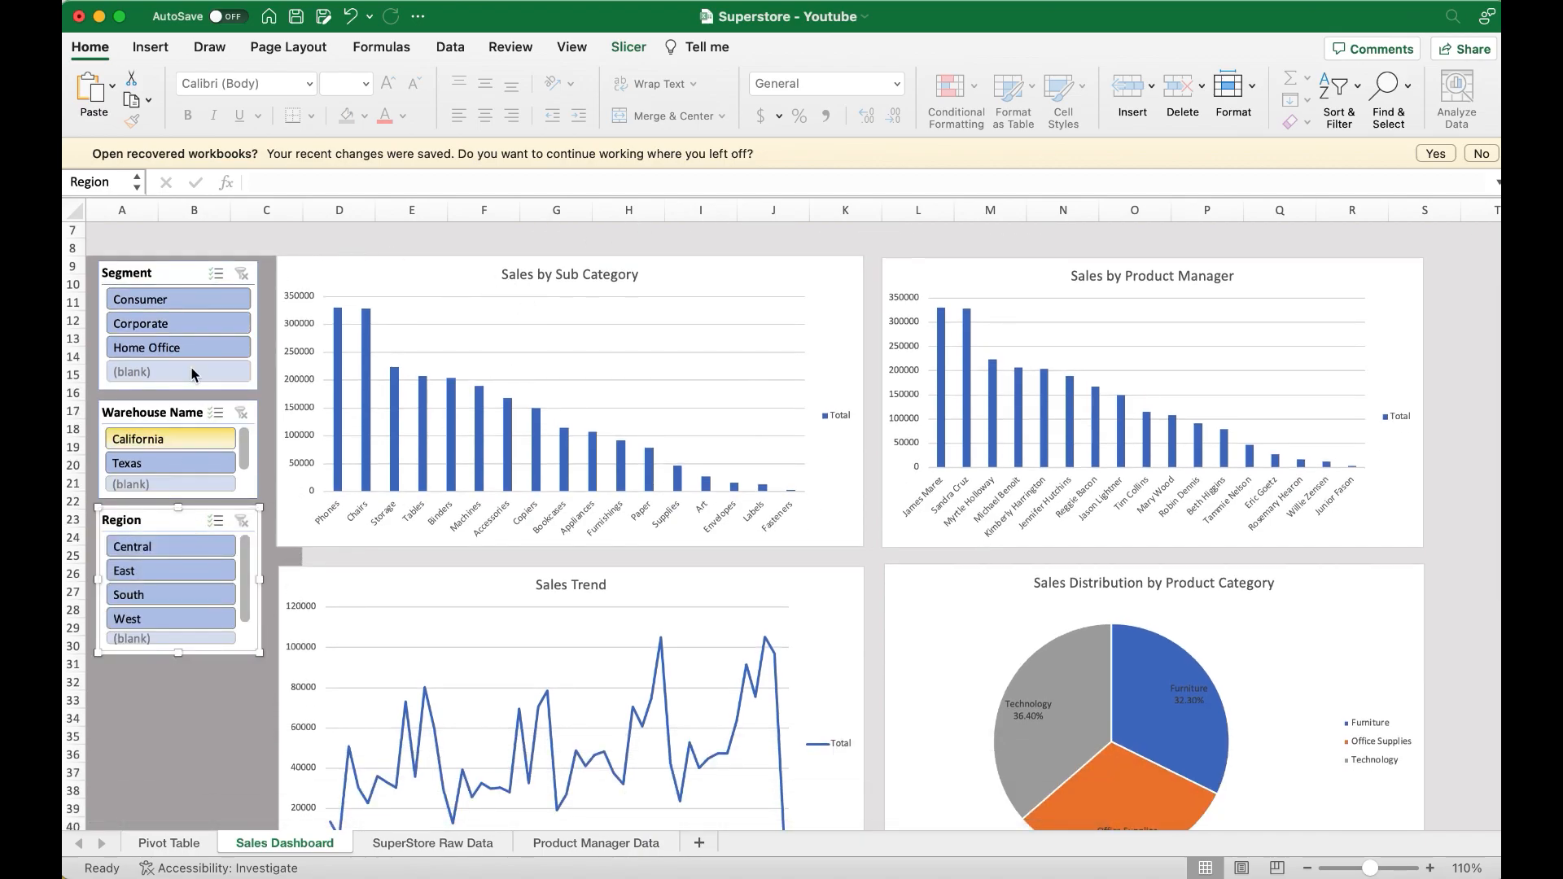
pyautogui.click(200, 275)
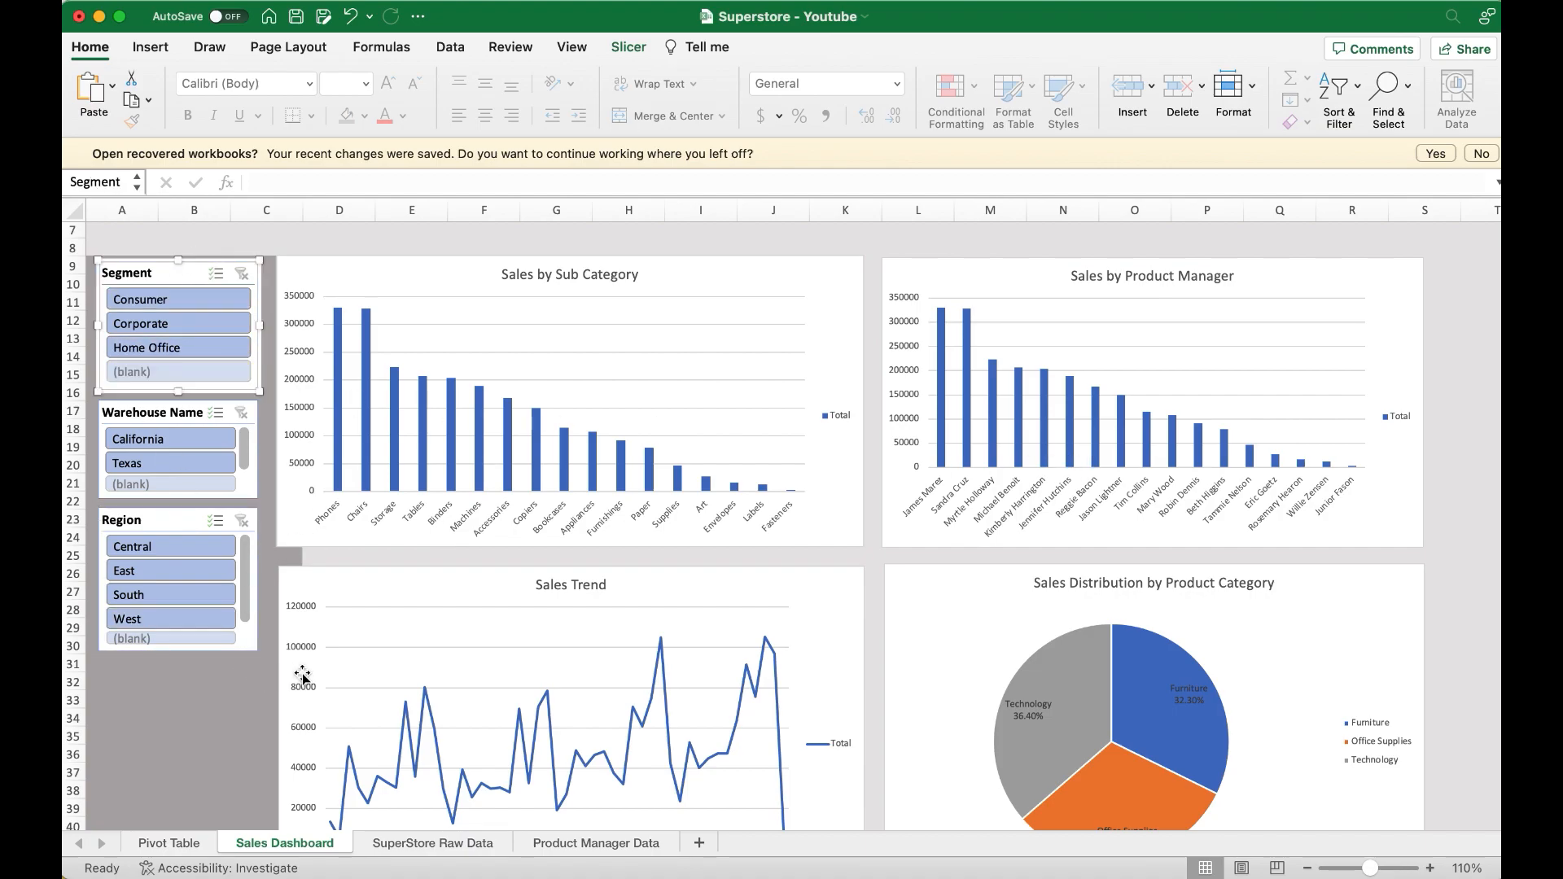
pyautogui.click(154, 545)
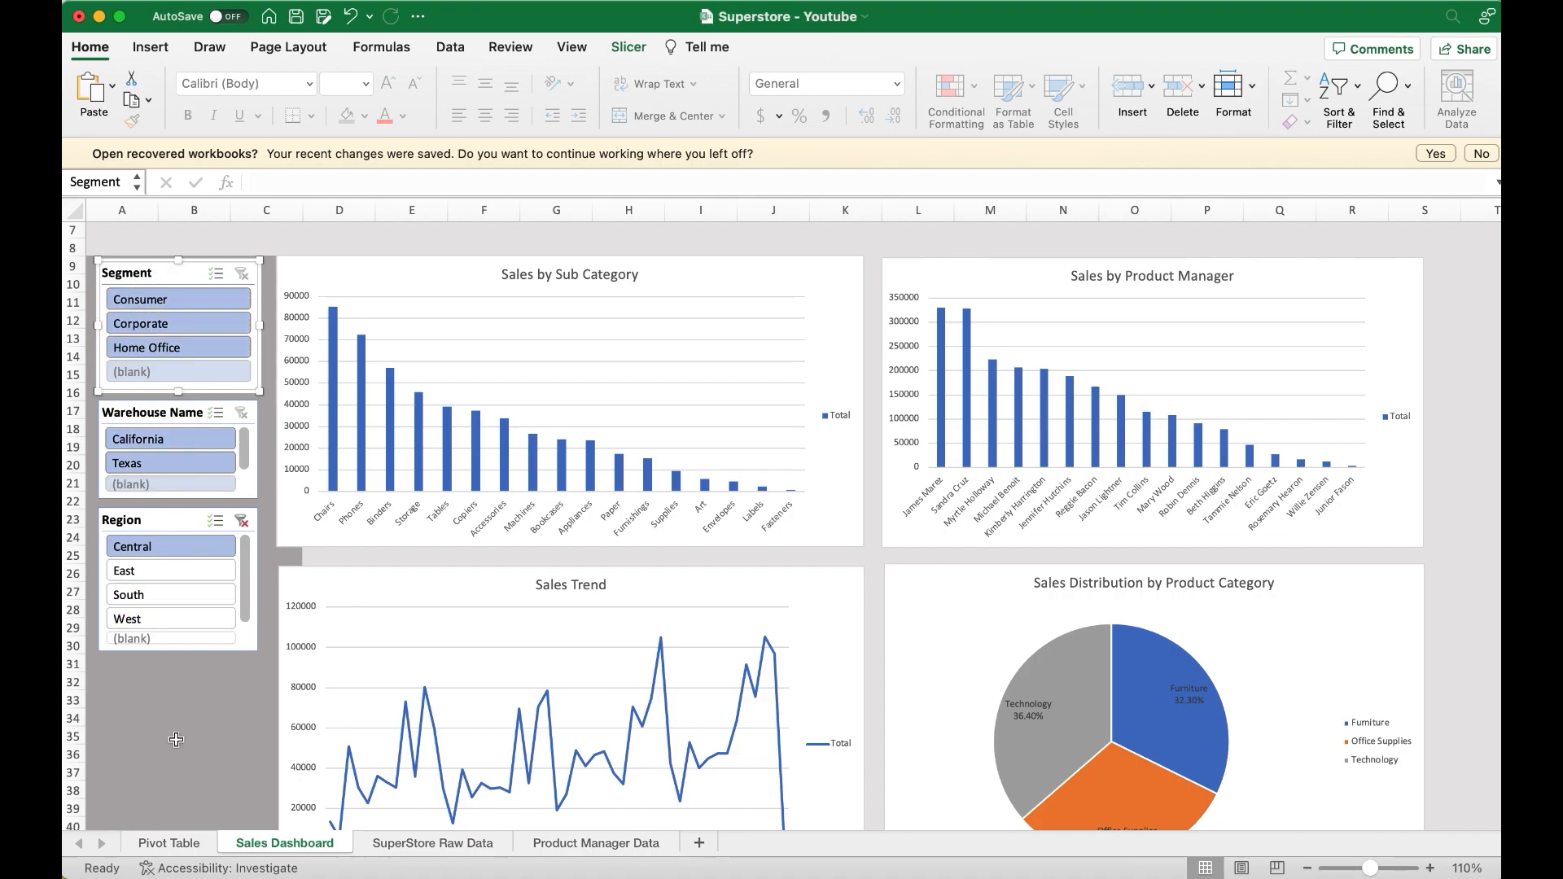
# Connect the Segment slicer to PivotTable10, PivotTable11 and PivotTable13 in addition to PivotTable9 through its report connections
pyautogui.rightClick(175, 283)
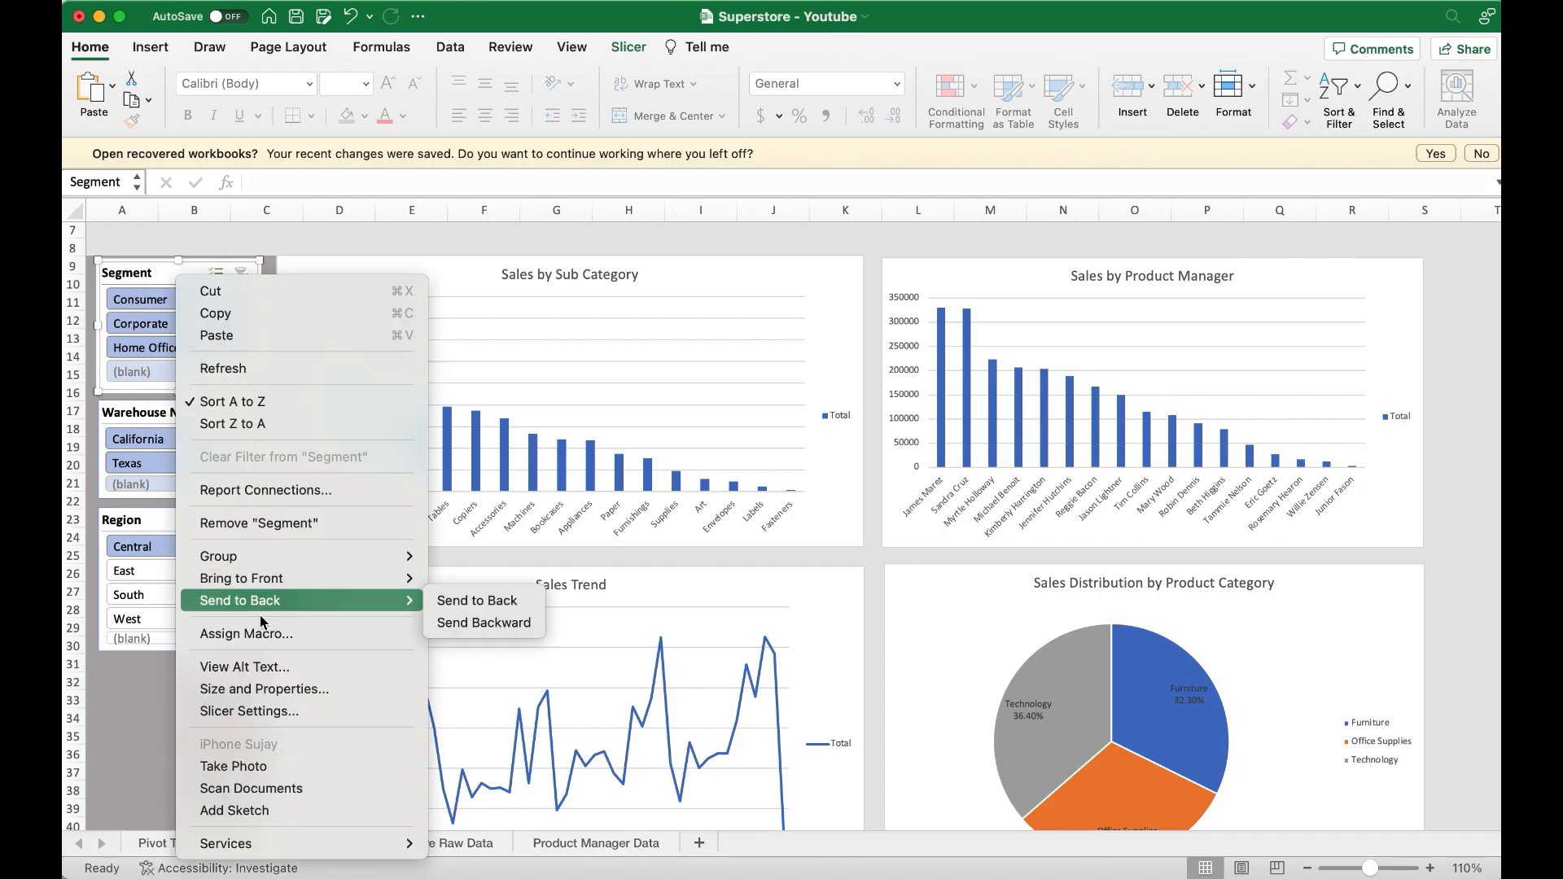
pyautogui.click(271, 491)
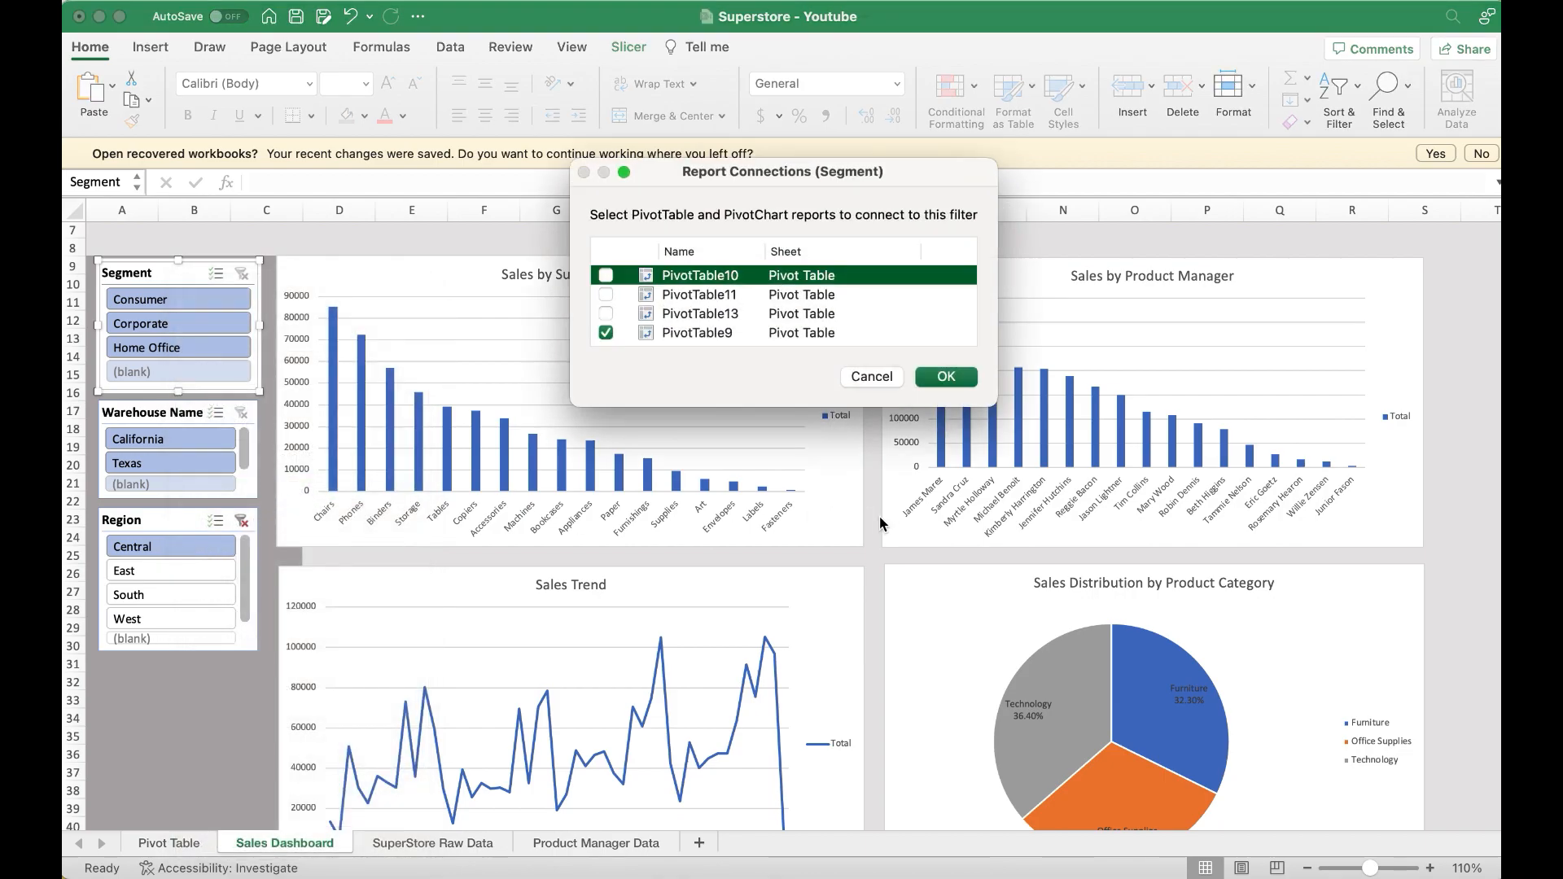
pyautogui.click(605, 275)
pyautogui.click(605, 295)
pyautogui.click(606, 313)
pyautogui.click(946, 380)
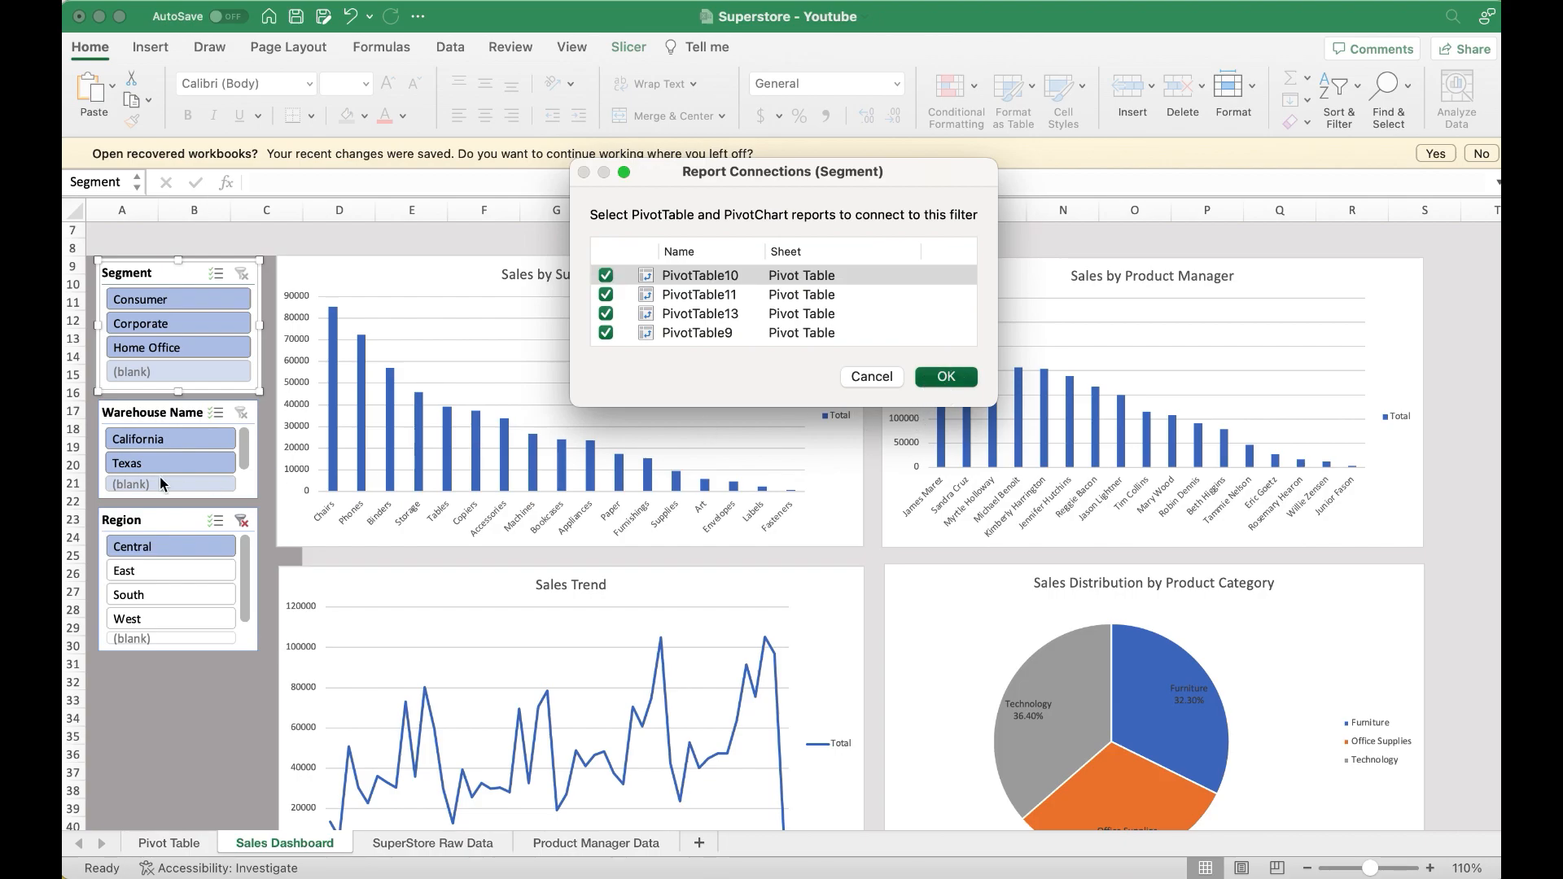
# Connect the Warehouse Name slicer to PivotTable10, PivotTable11 and PivotTable13 in addition to PivotTable9 through its report connections
pyautogui.rightClick(172, 421)
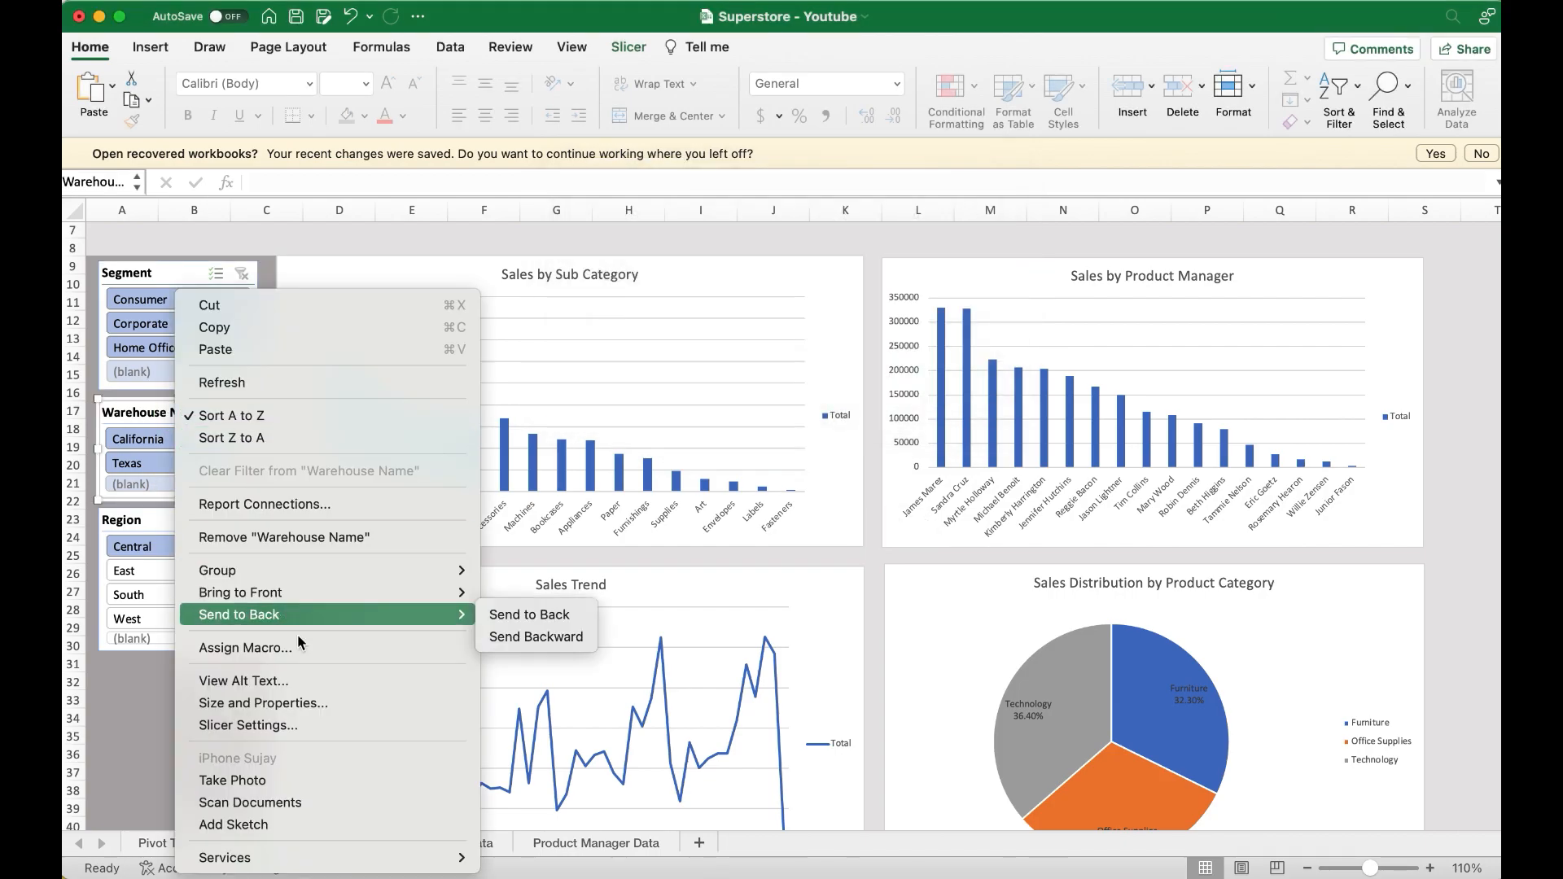
pyautogui.click(280, 504)
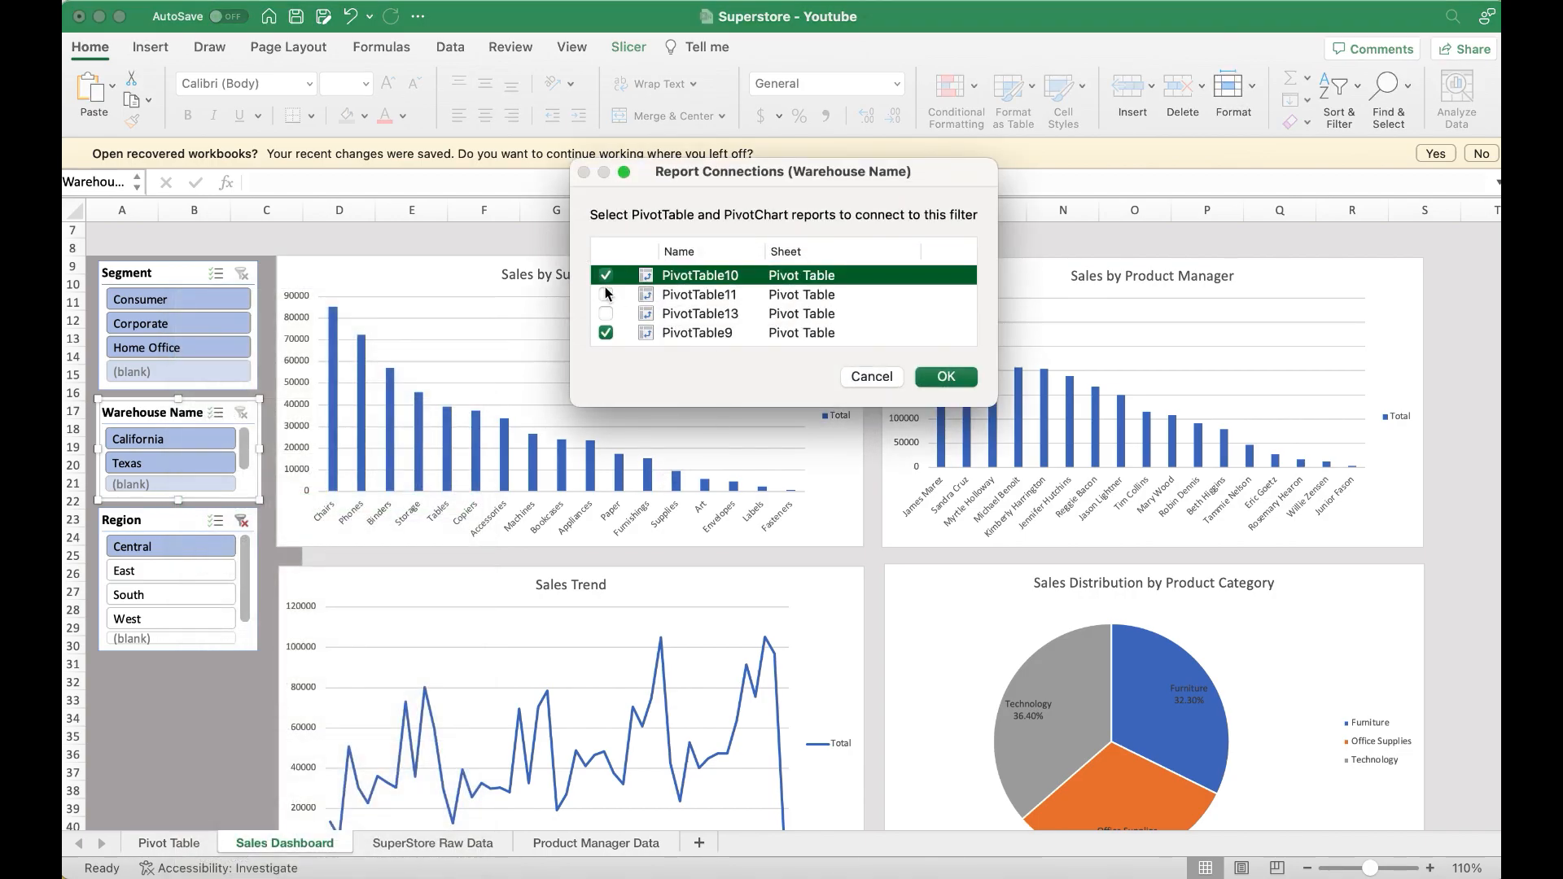
pyautogui.click(606, 314)
pyautogui.click(945, 376)
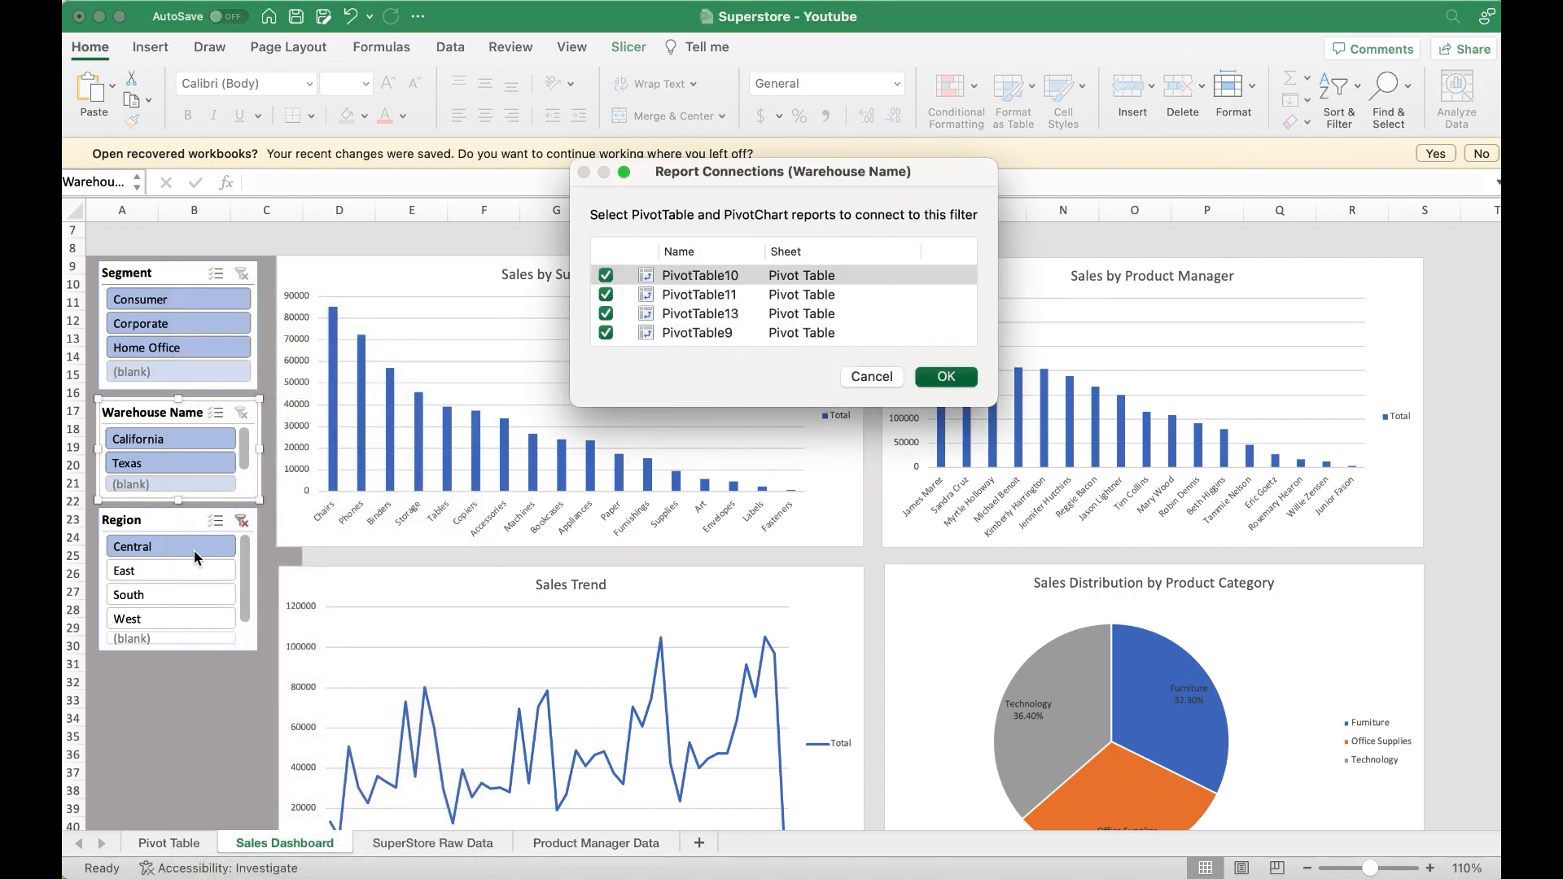
# Connect the Region slicer to PivotTable10, PivotTable11 and PivotTable13 as well as PivotTable9, and deselect the slicer
pyautogui.rightClick(161, 521)
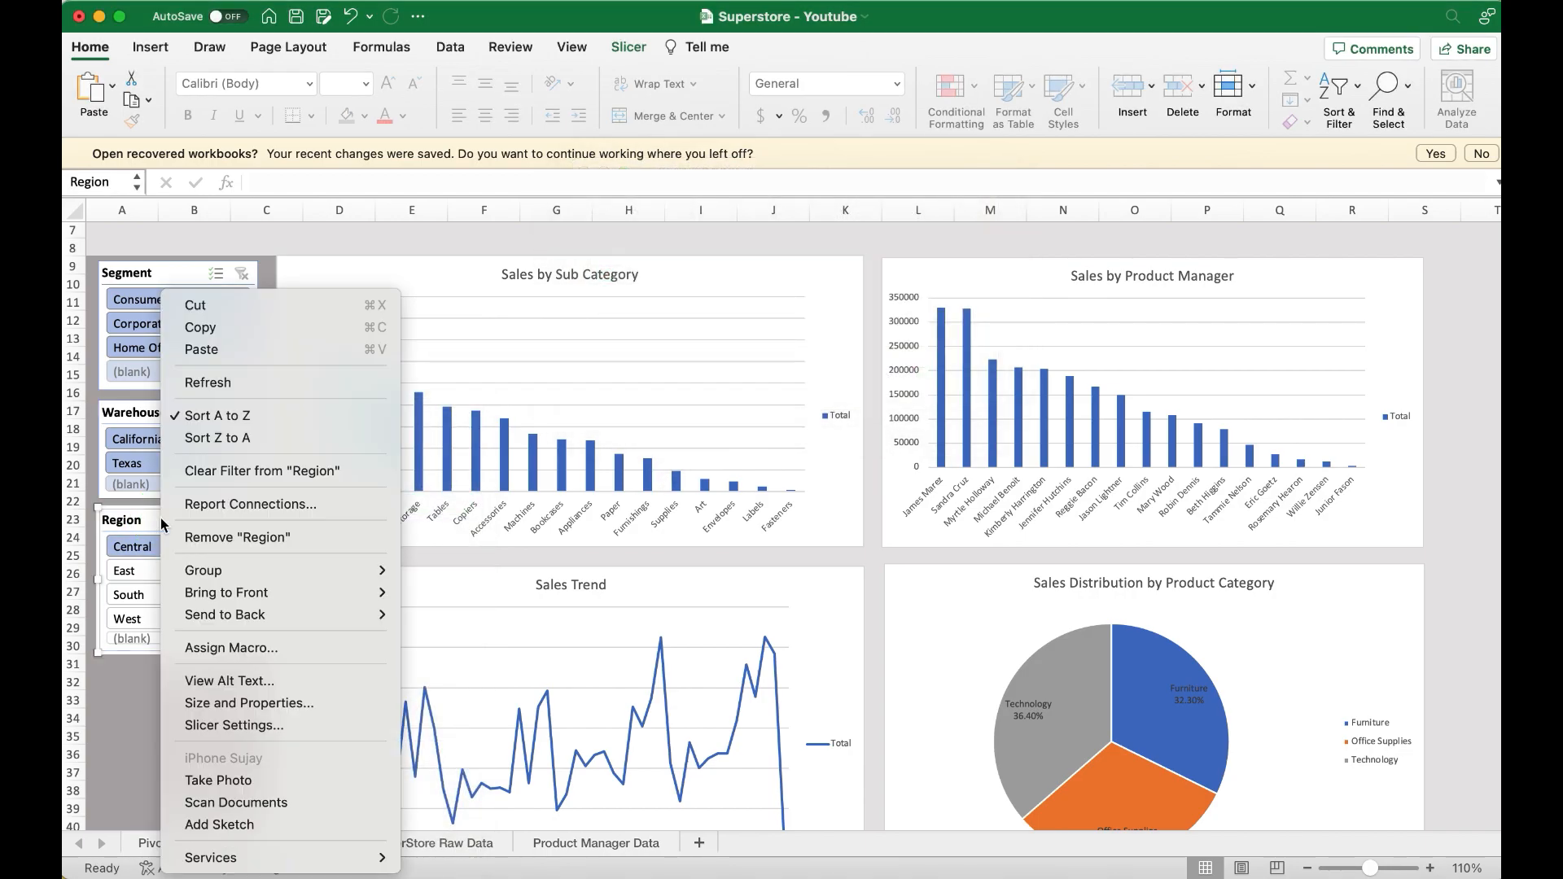
pyautogui.click(245, 504)
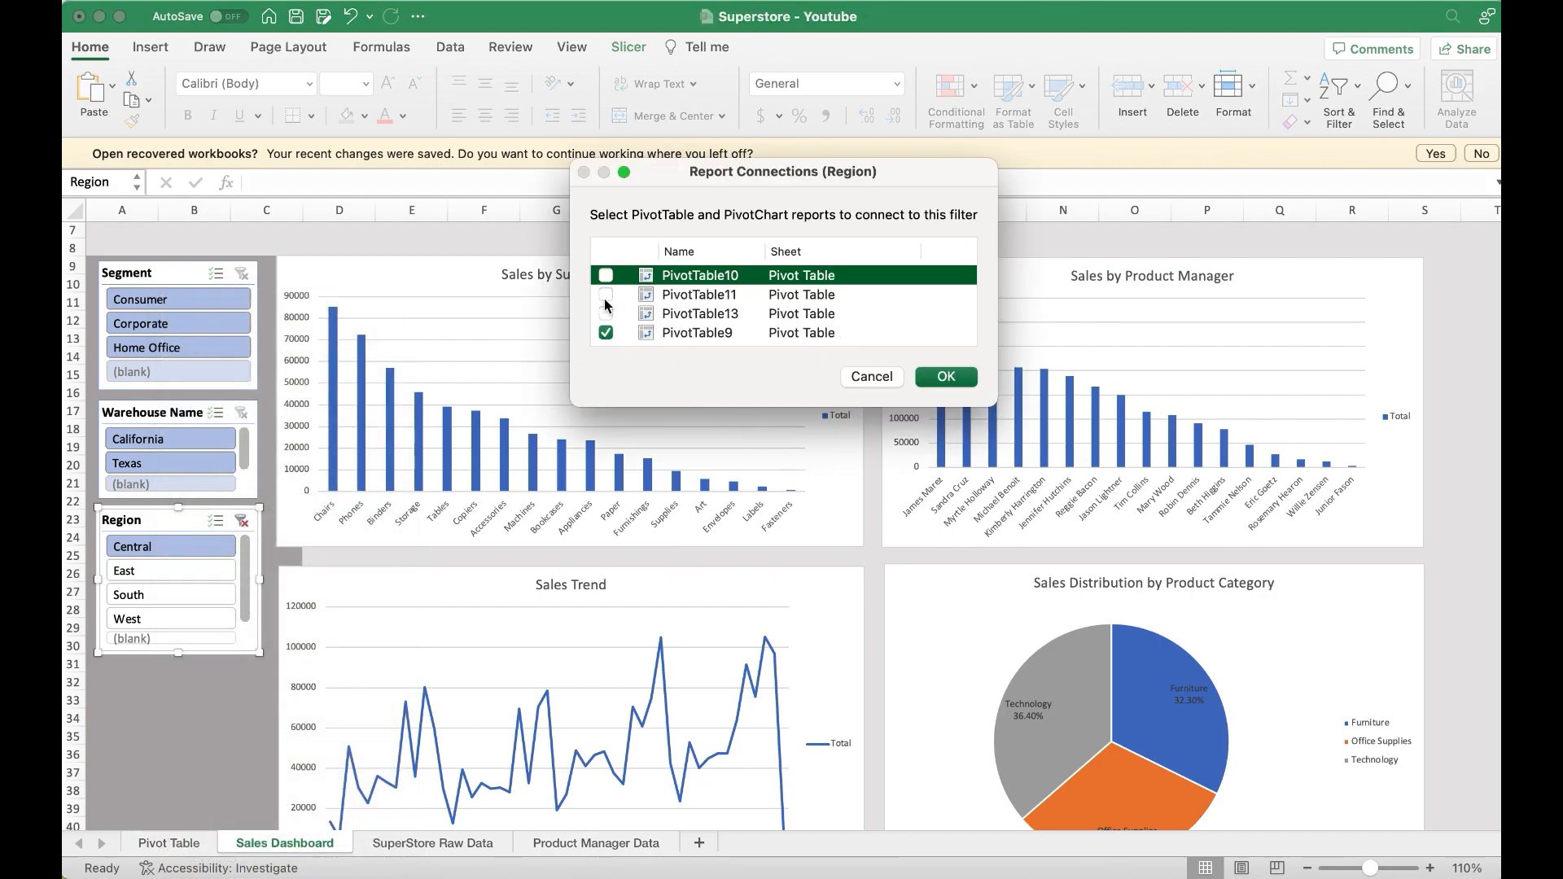
pyautogui.click(605, 275)
pyautogui.click(605, 294)
pyautogui.click(606, 313)
pyautogui.click(945, 376)
pyautogui.click(122, 735)
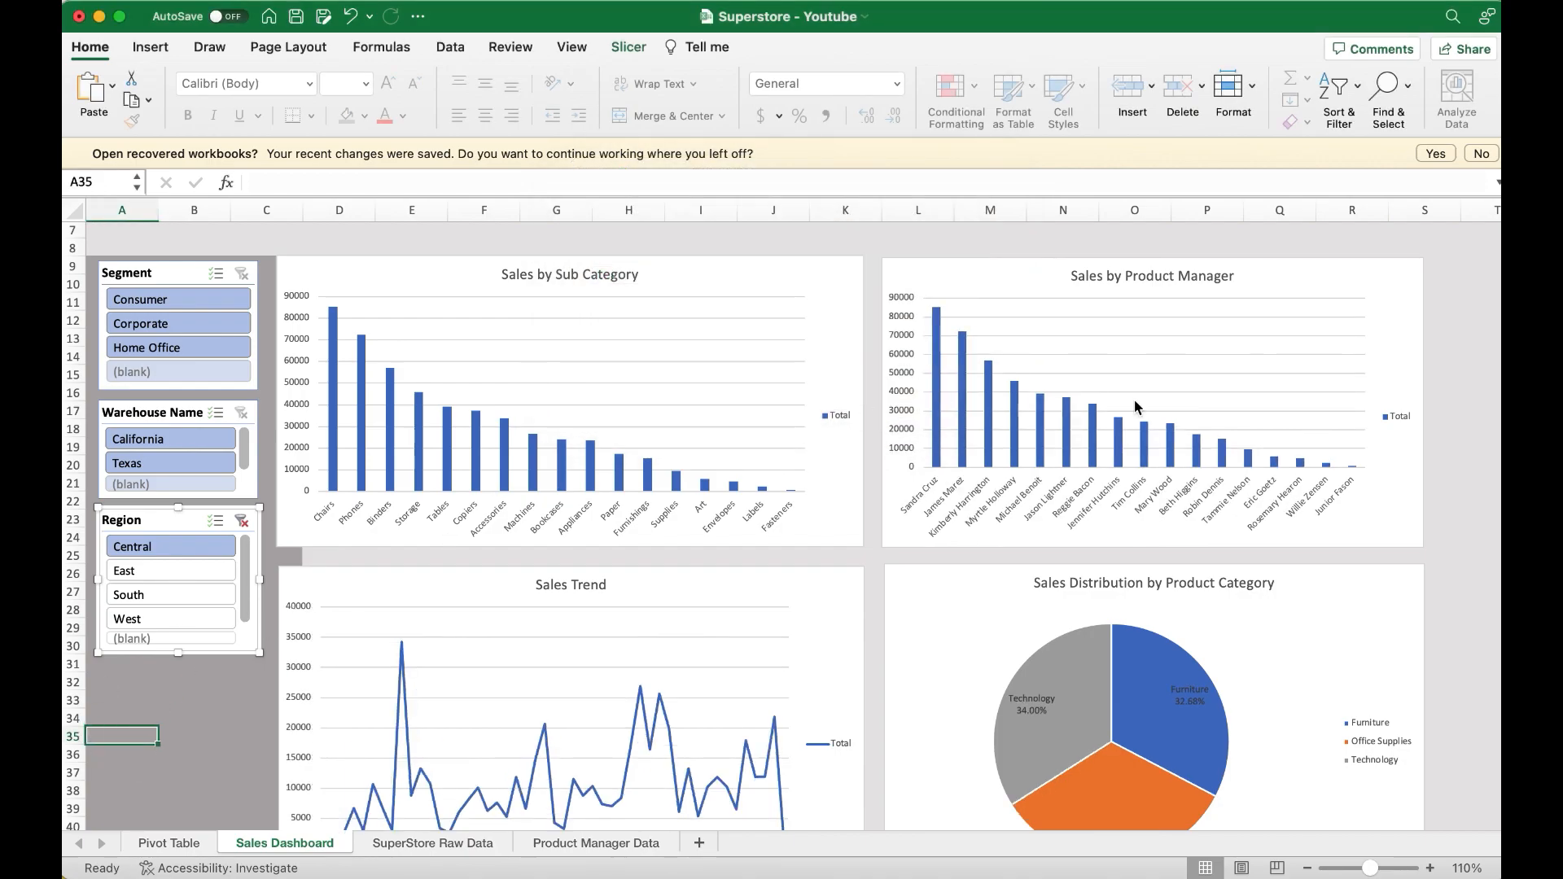
# Test the slicers by filtering Warehouse Name to California, then Texas, and switching Region to South and back to Central
pyautogui.scroll(3, 1373, 432)
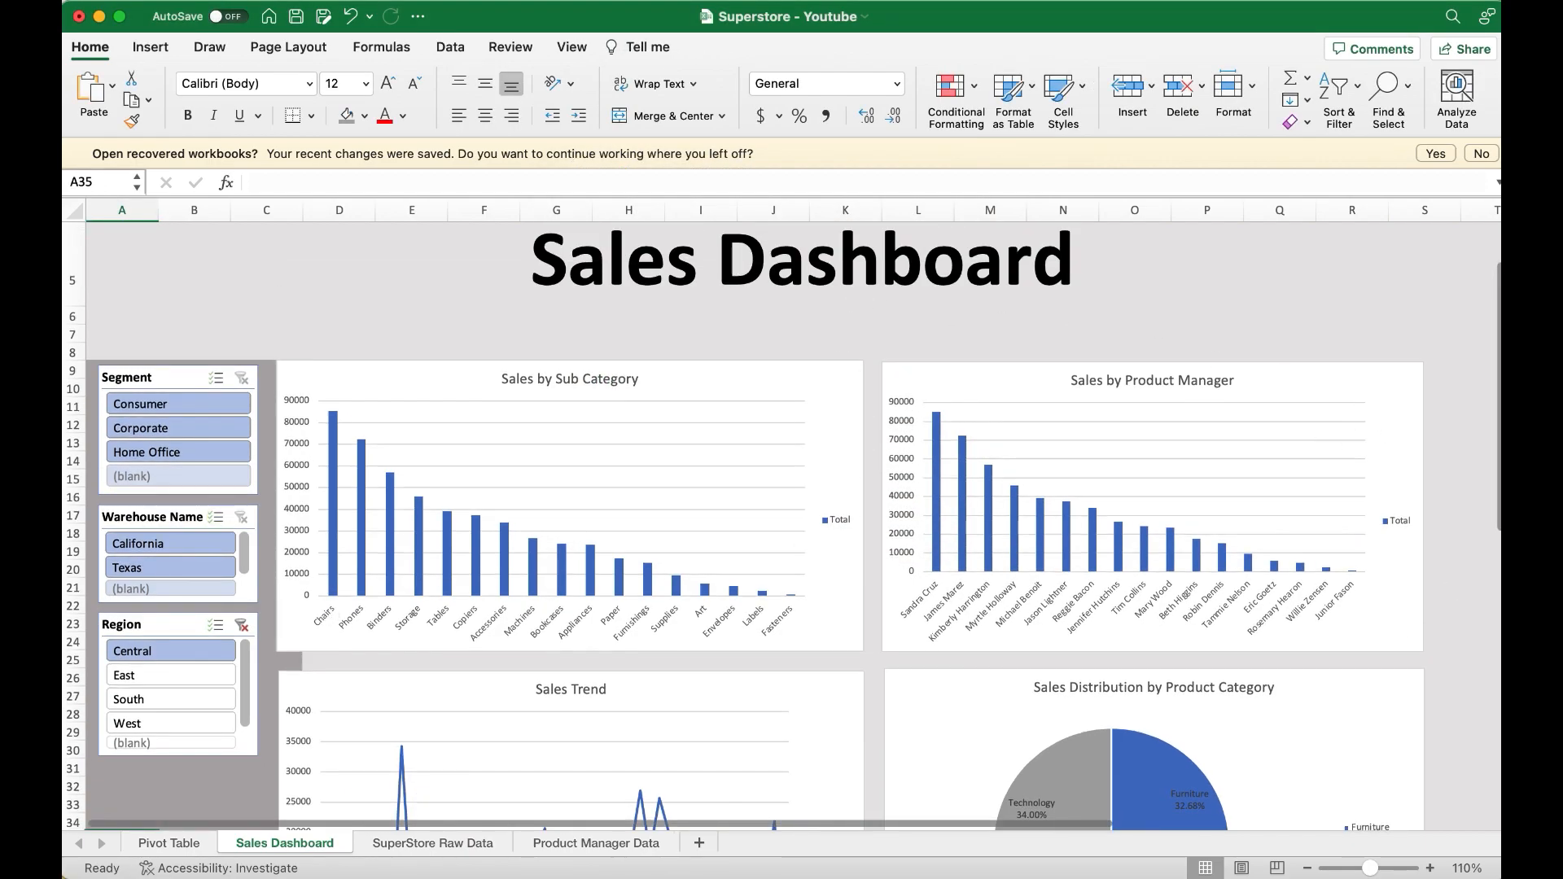
pyautogui.click(161, 544)
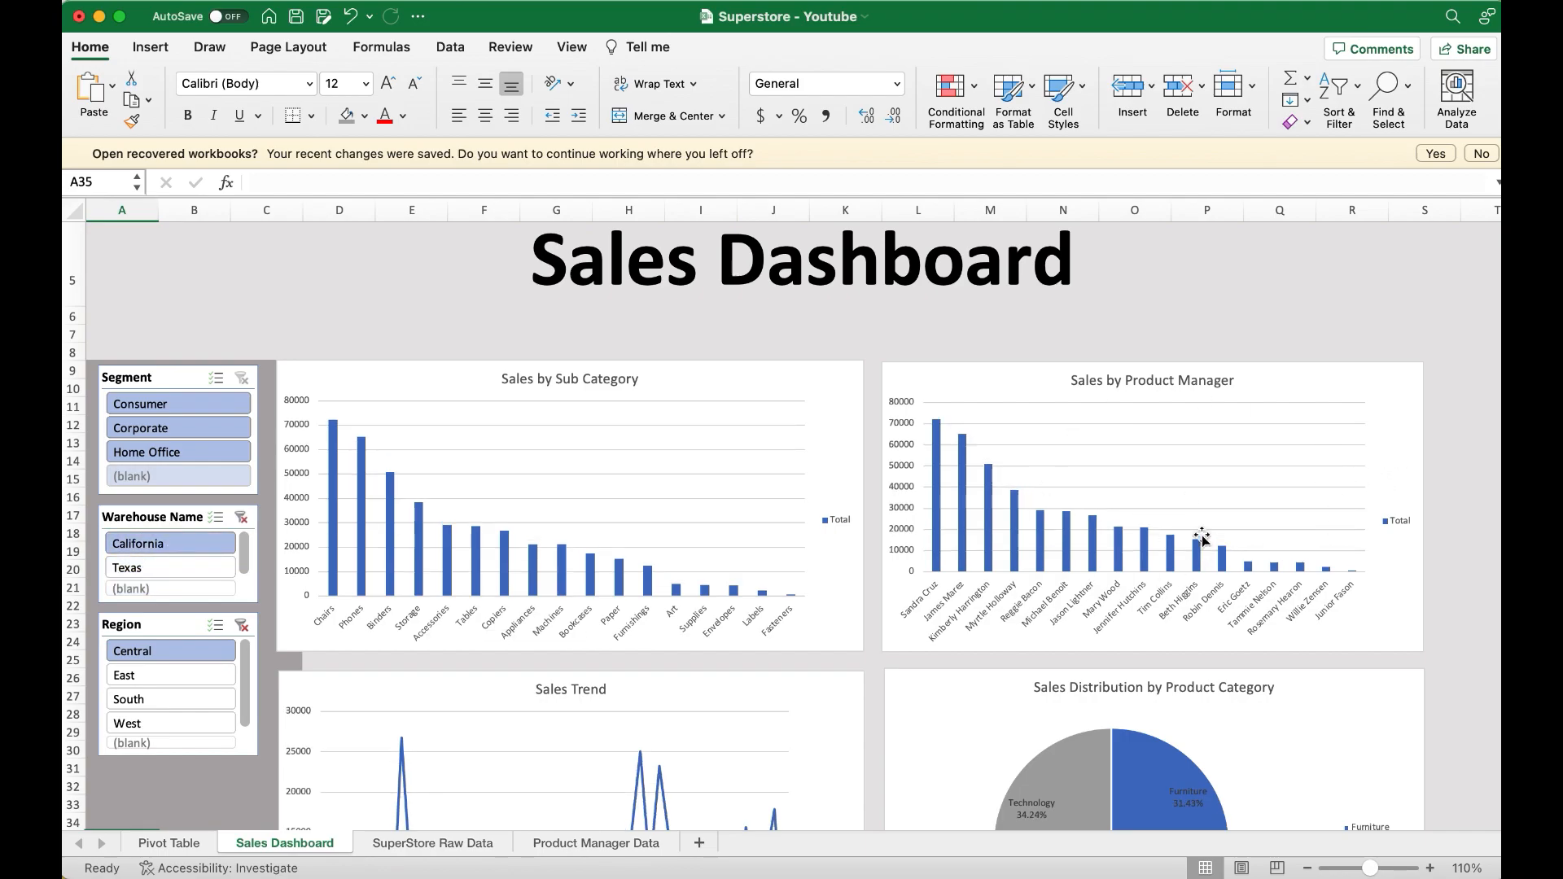
pyautogui.click(157, 568)
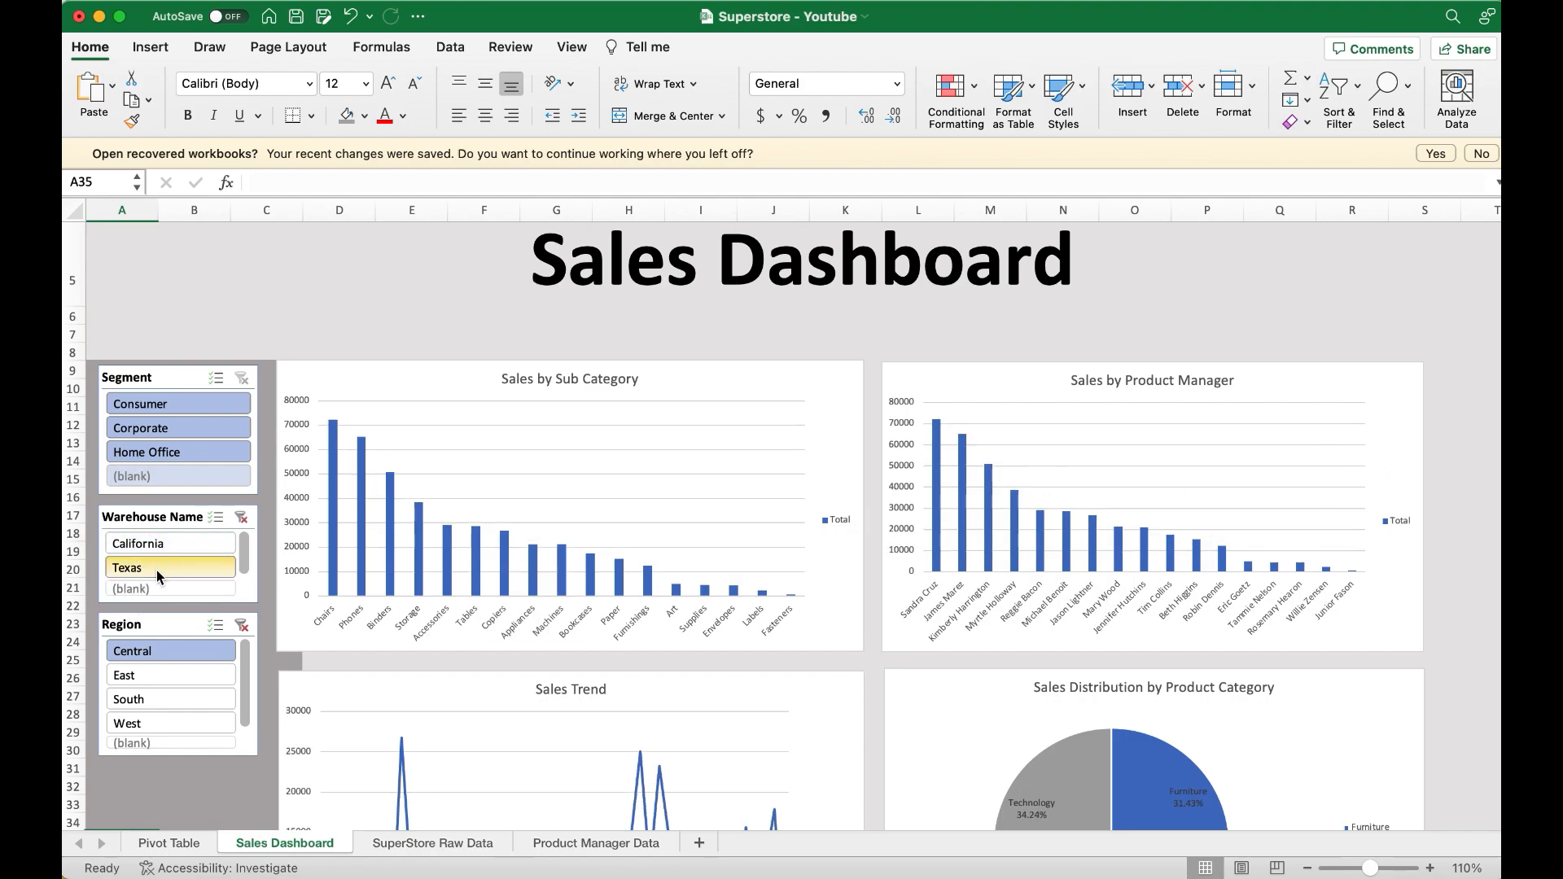
pyautogui.click(161, 698)
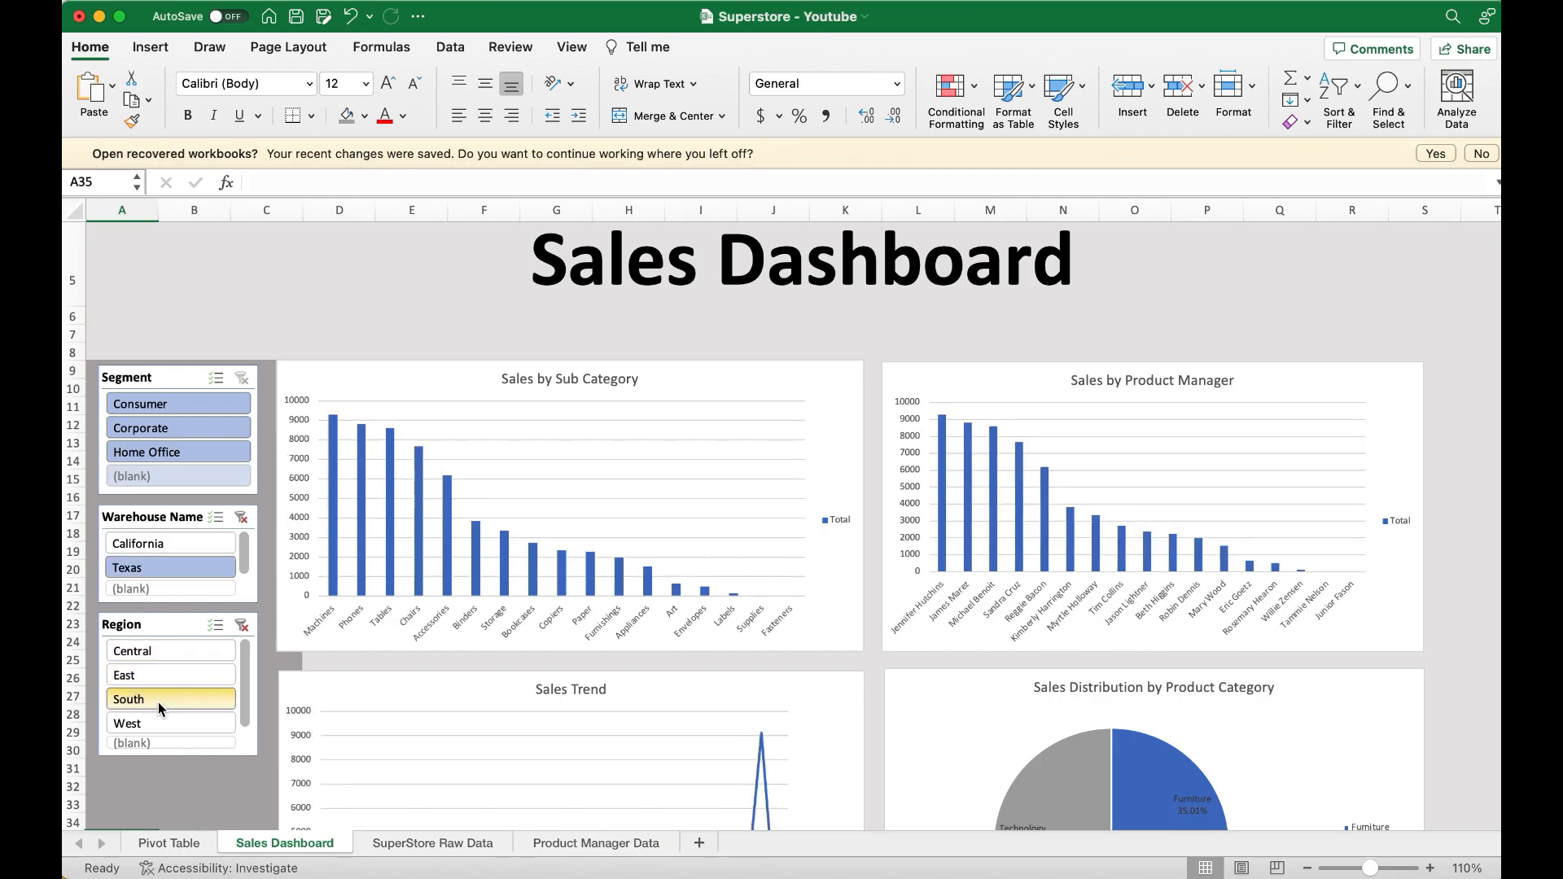
pyautogui.click(141, 650)
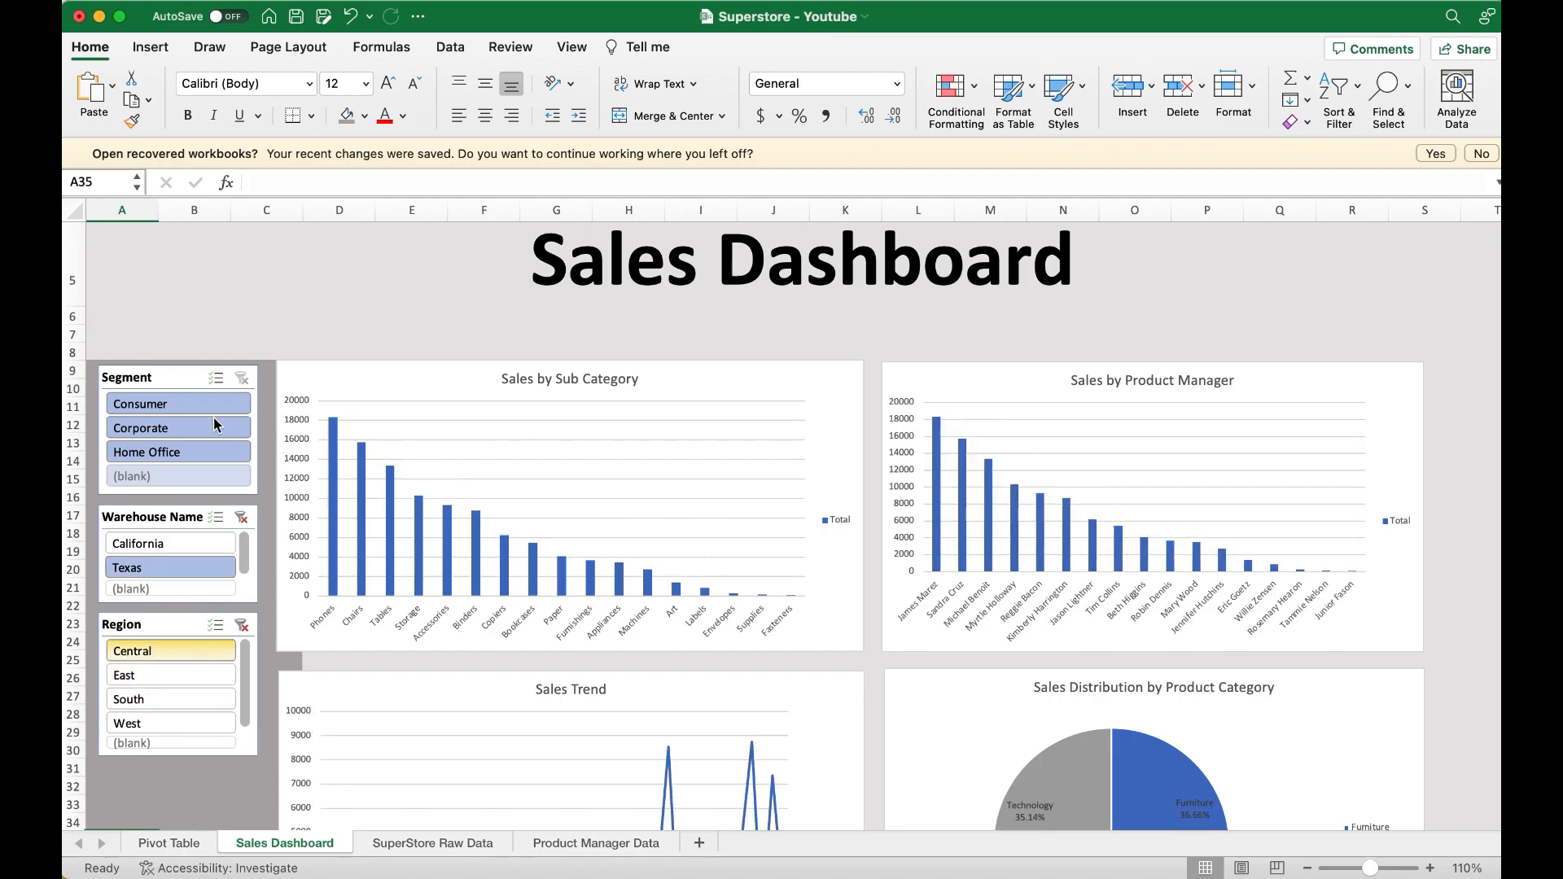